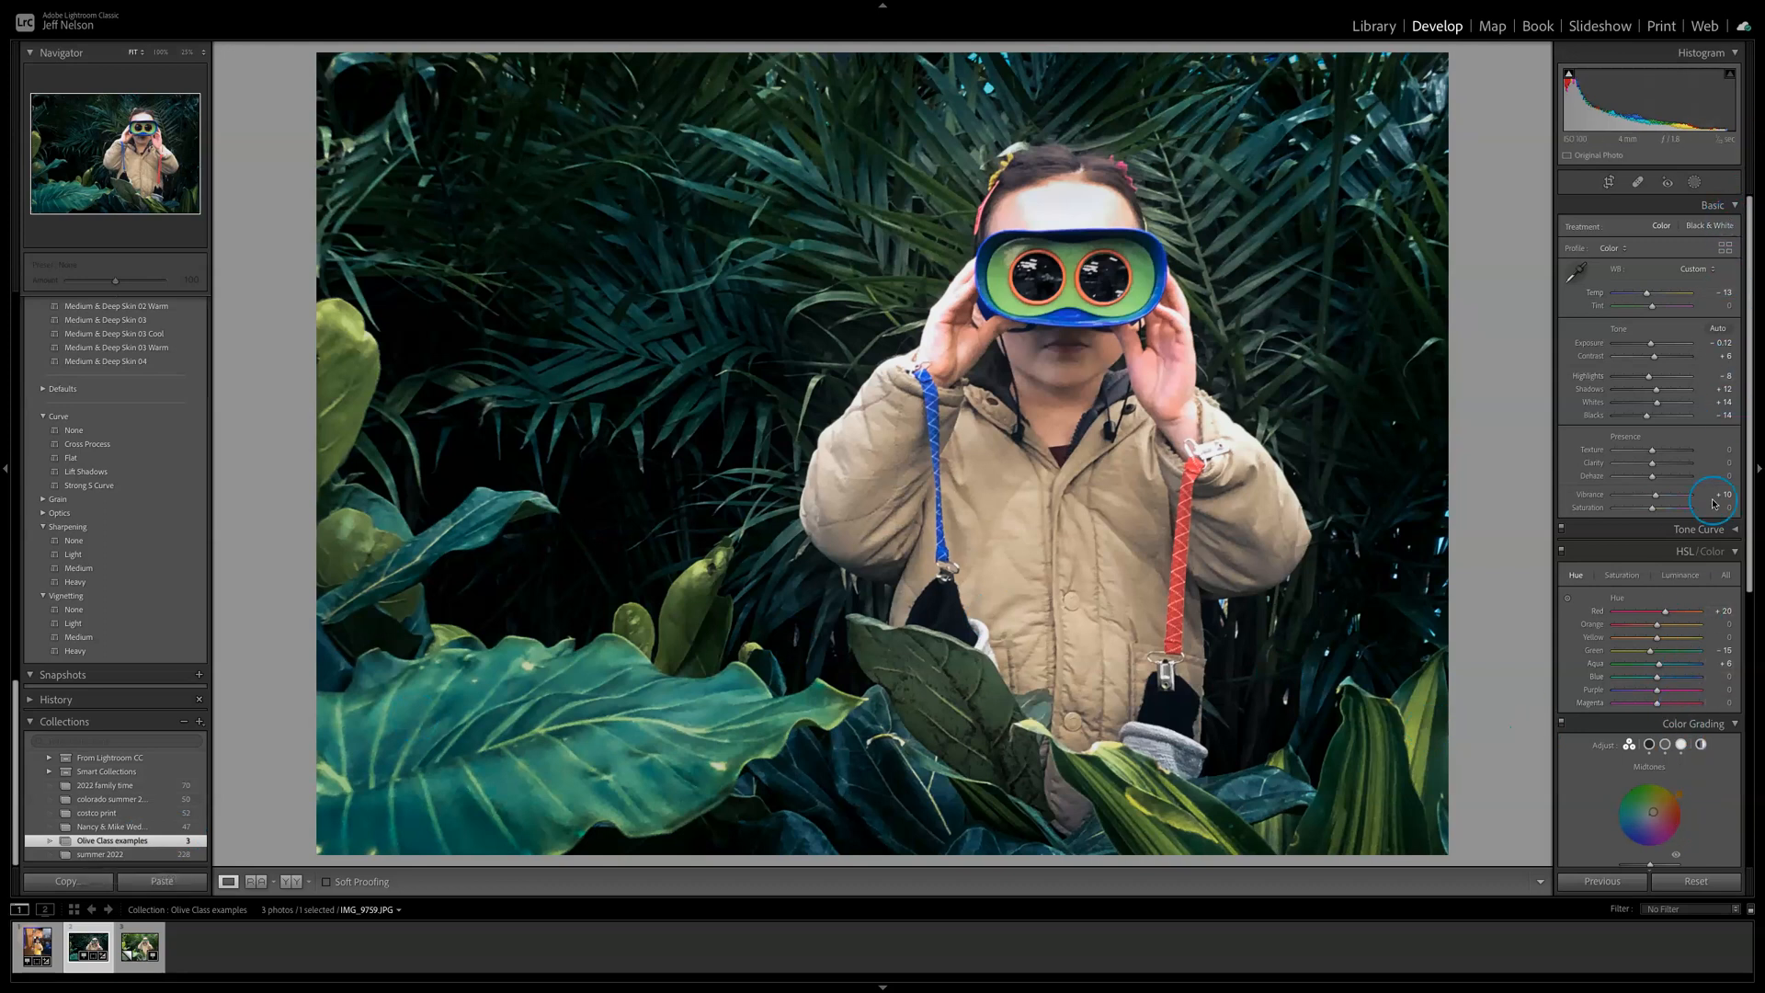
pyautogui.click(1736, 206)
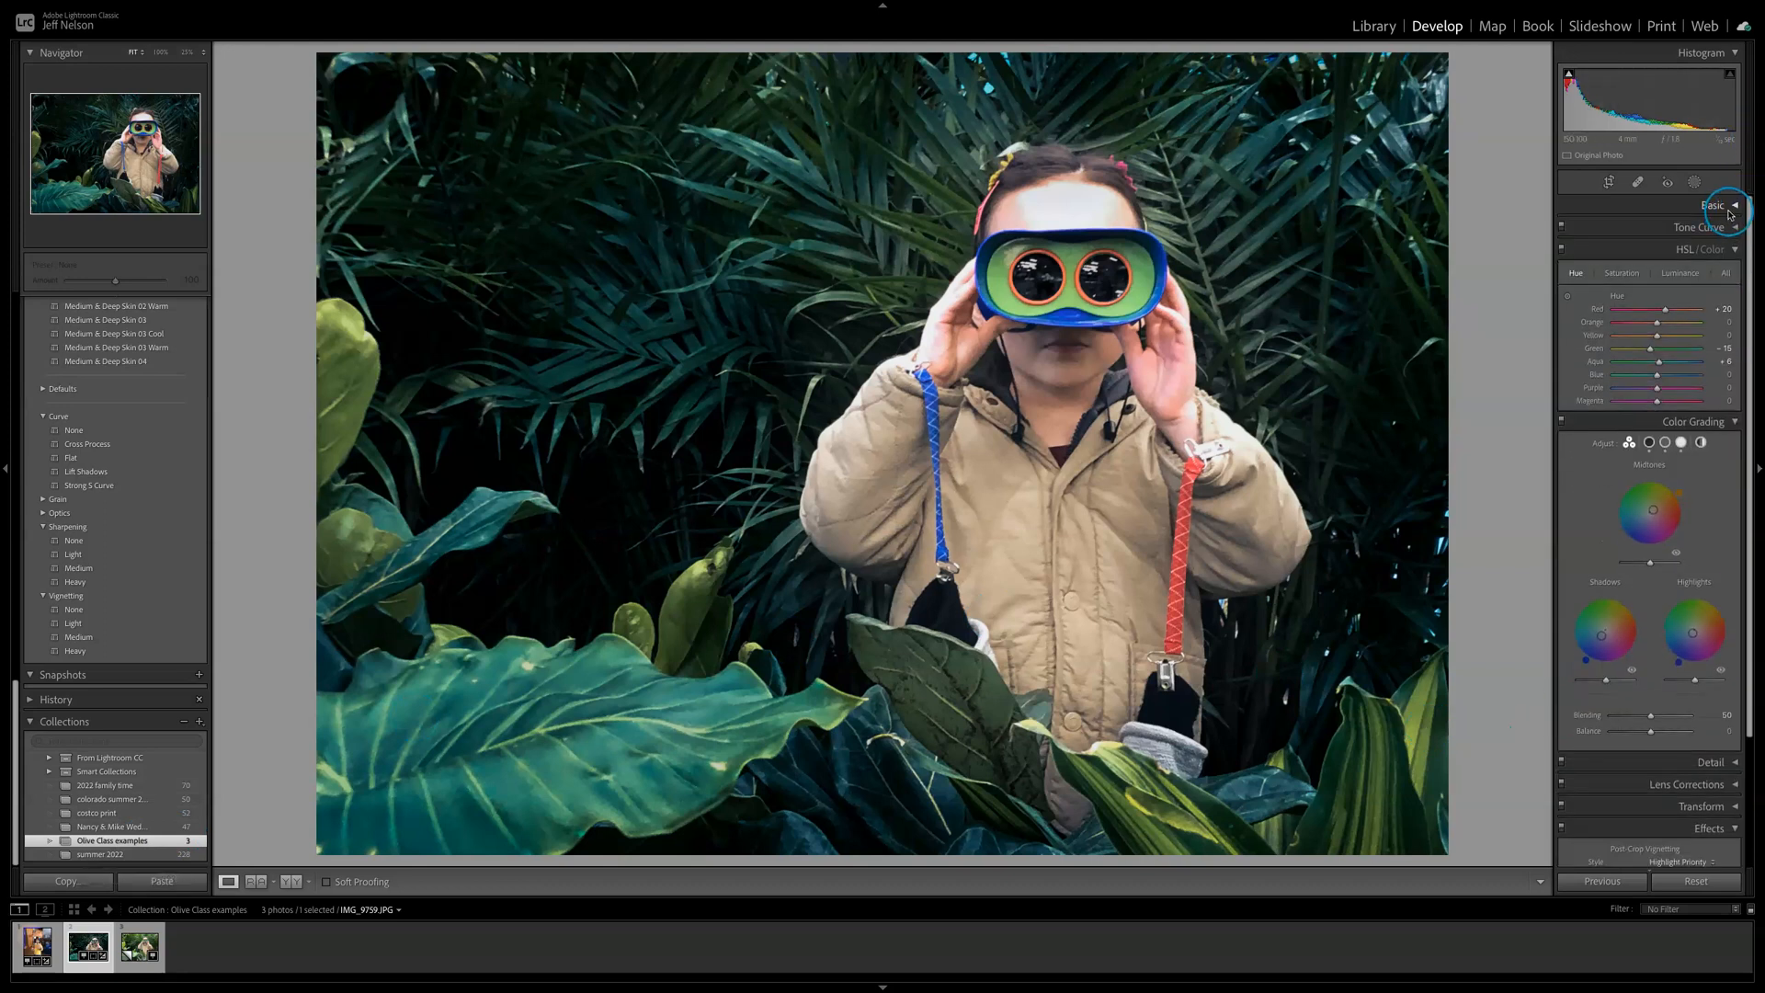
pyautogui.click(1733, 207)
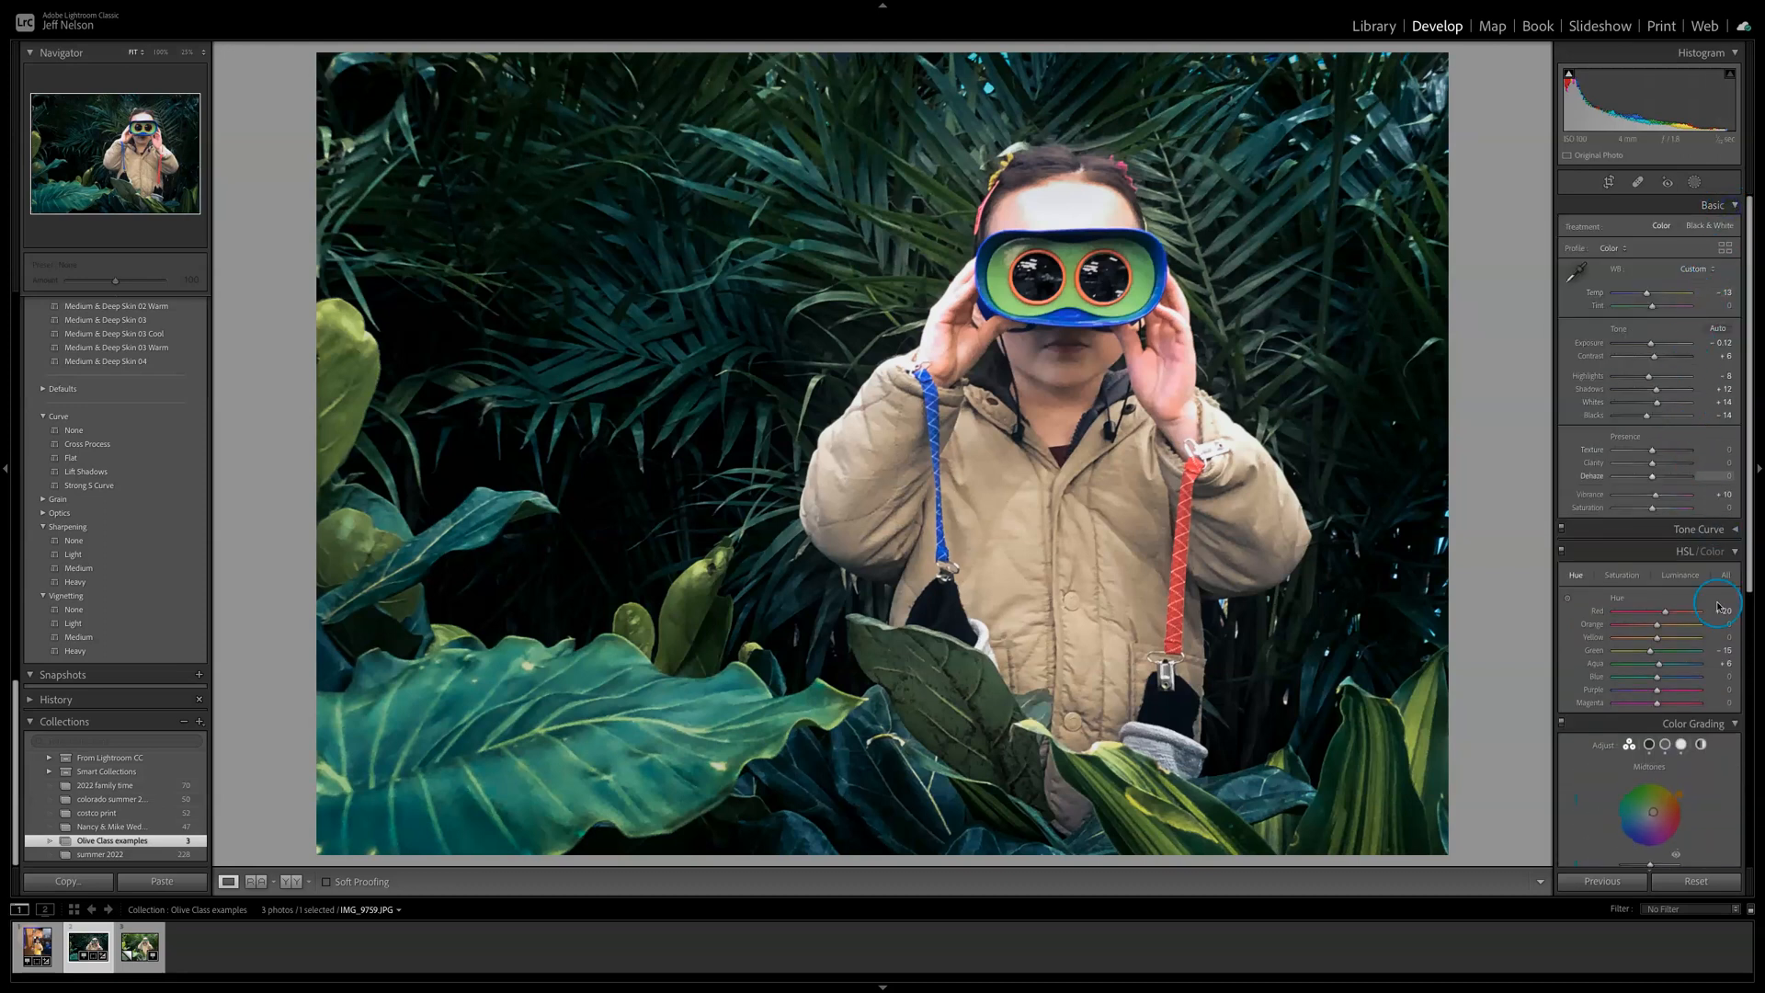
pyautogui.click(1726, 555)
pyautogui.moveTo(1749, 562); pyautogui.dragTo(1736, 308)
# Step: Compare the edited photo with its unedited original by switching repeatedly between the Before and After versions
pyautogui.press('\\')
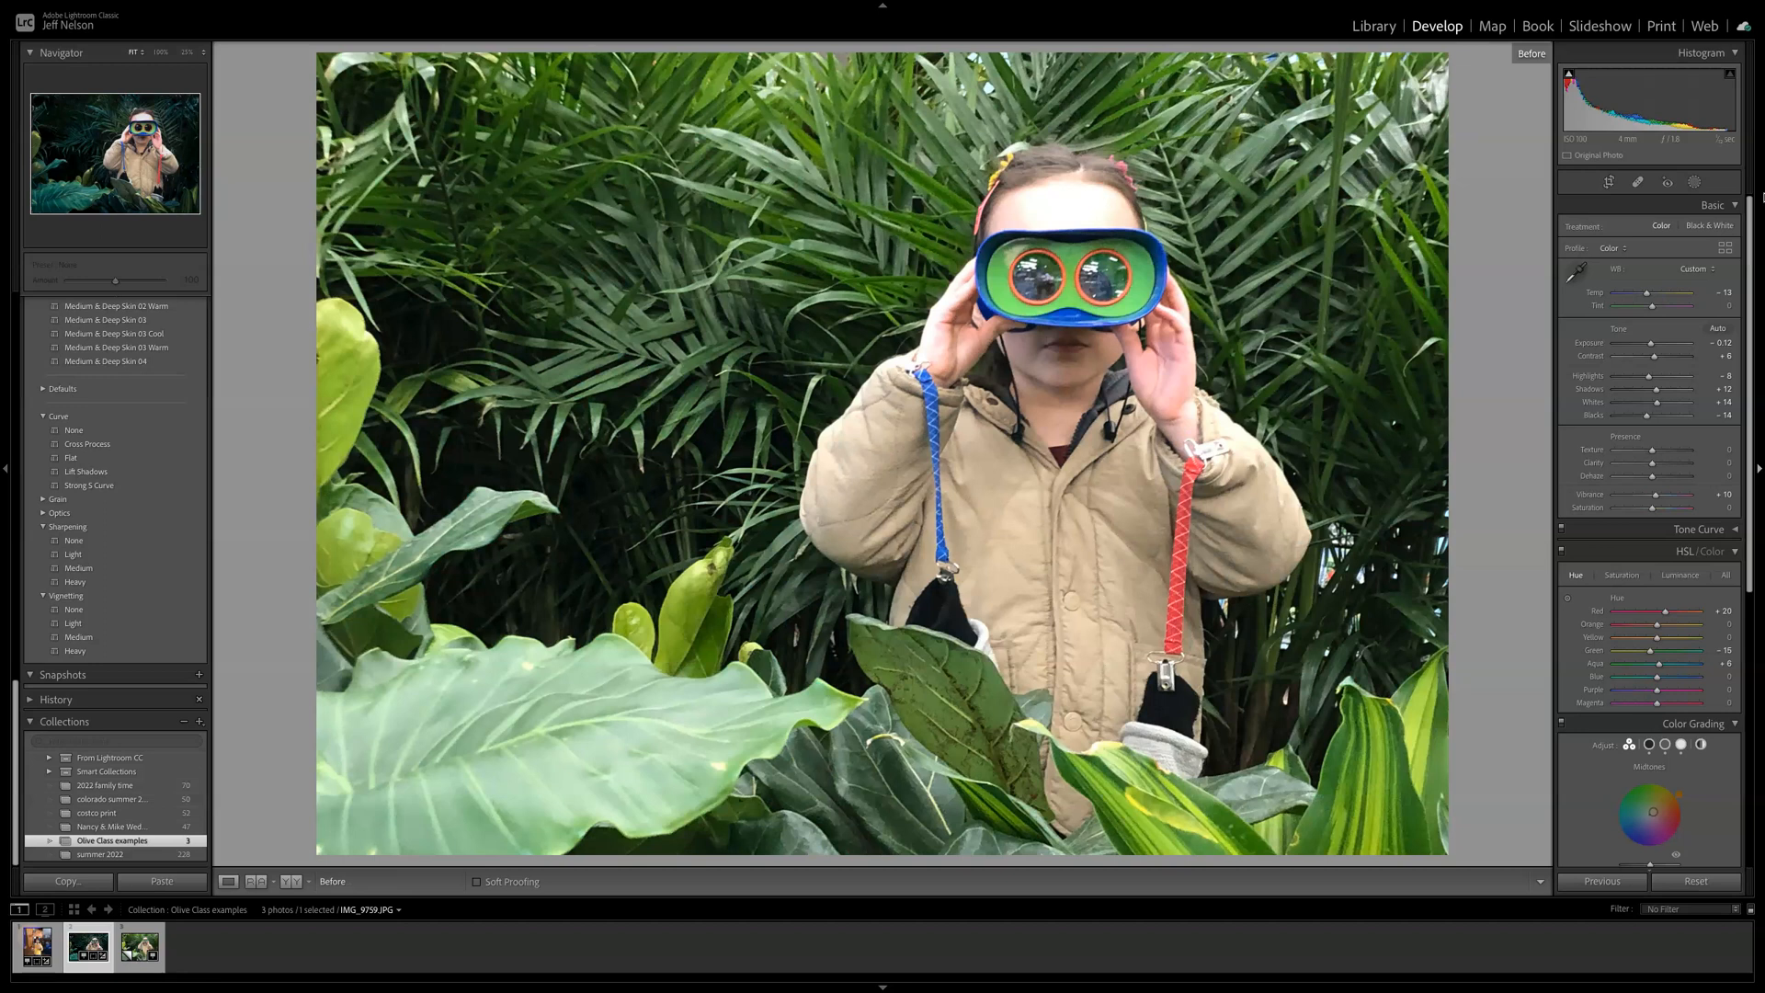
pyautogui.press('\\')
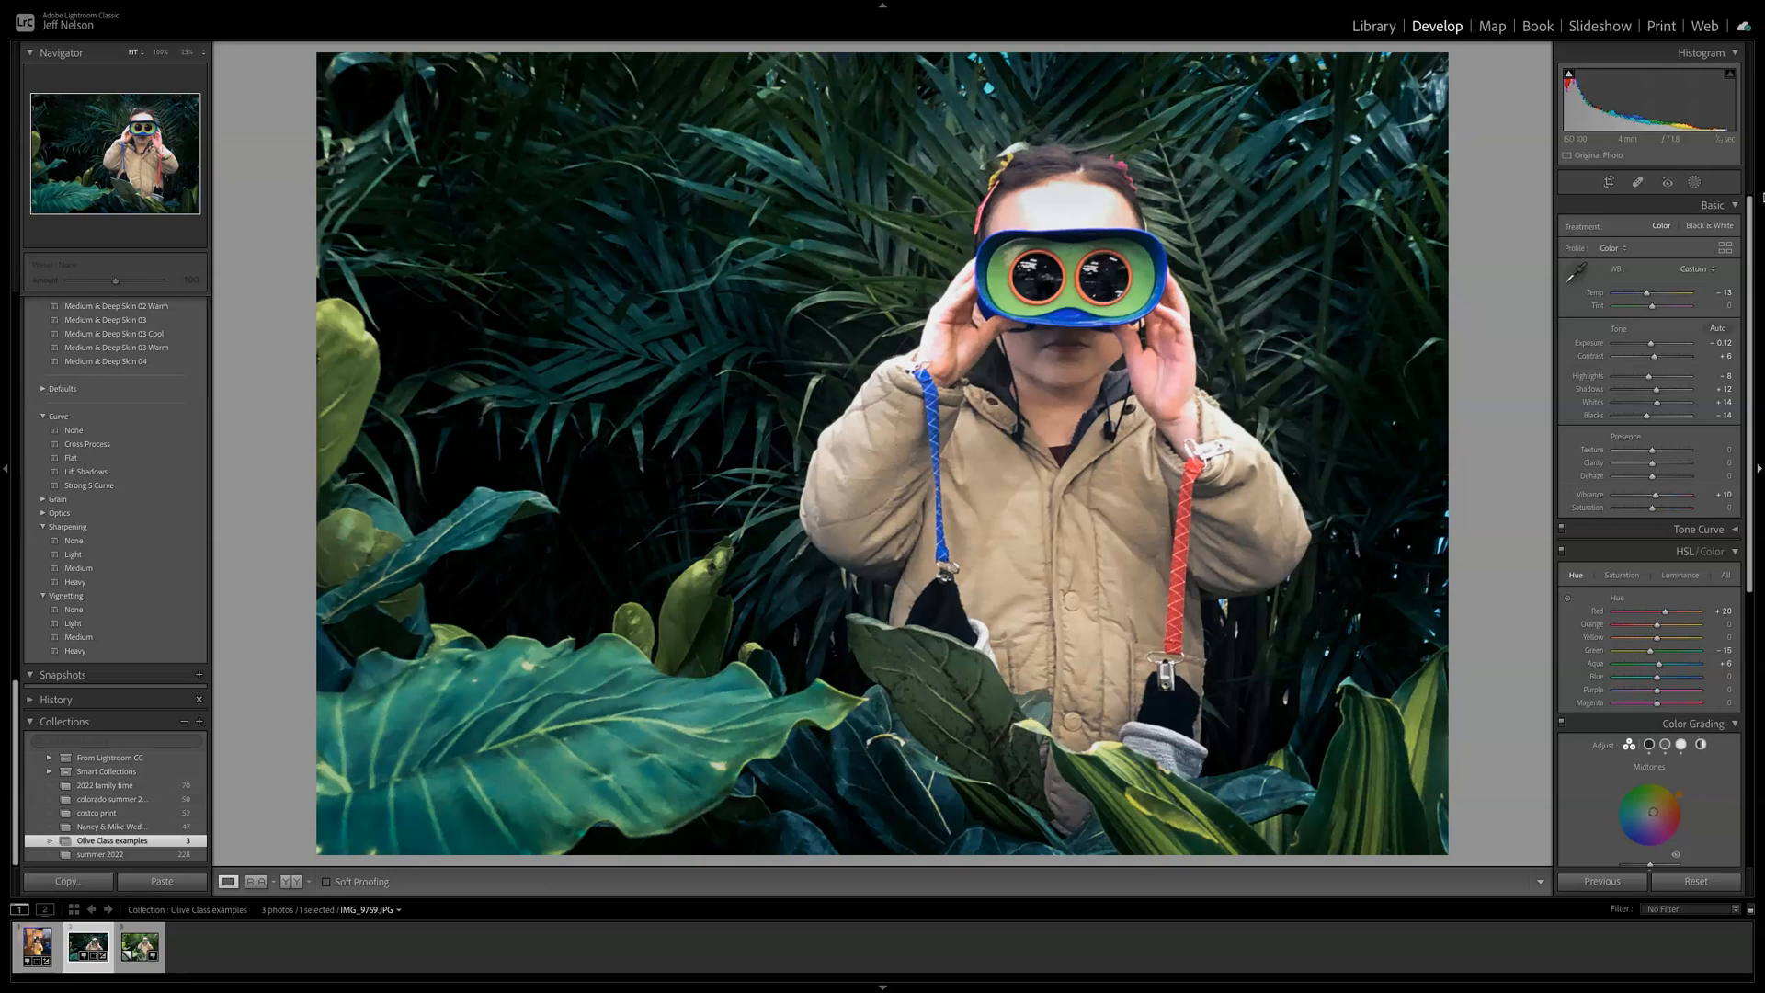
pyautogui.press('\\')
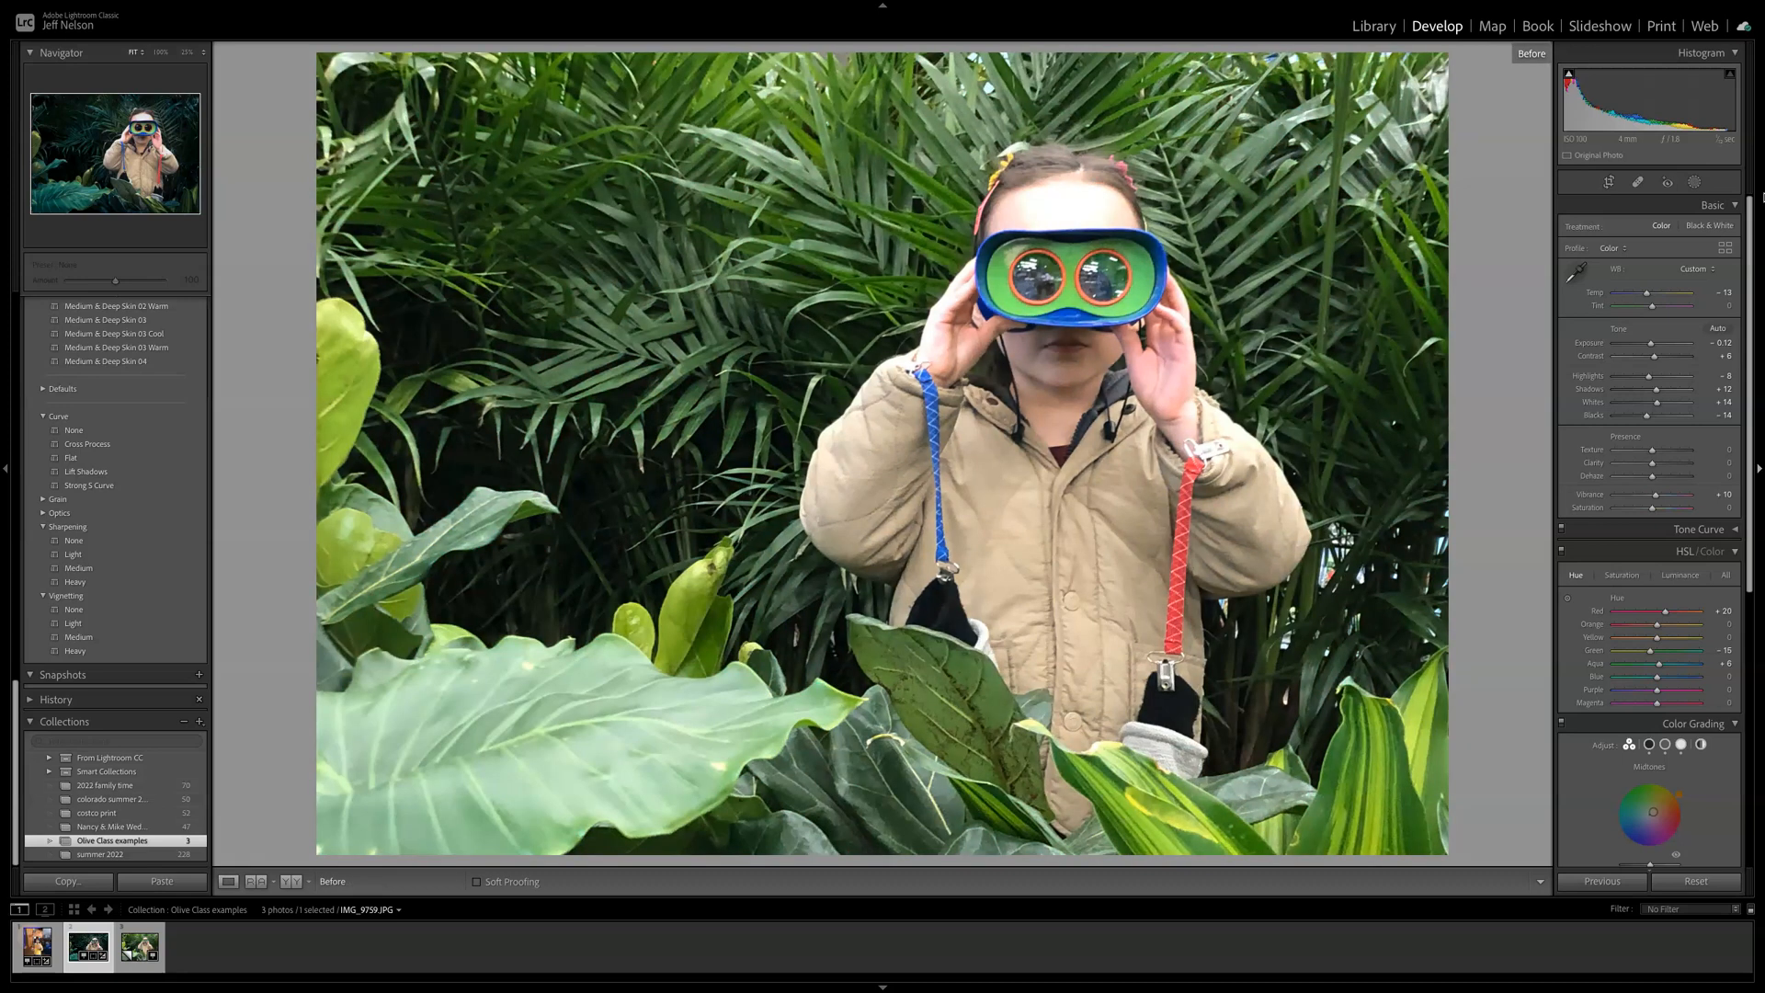
pyautogui.press('\\')
pyautogui.press('\\')
pyautogui.press('\\')
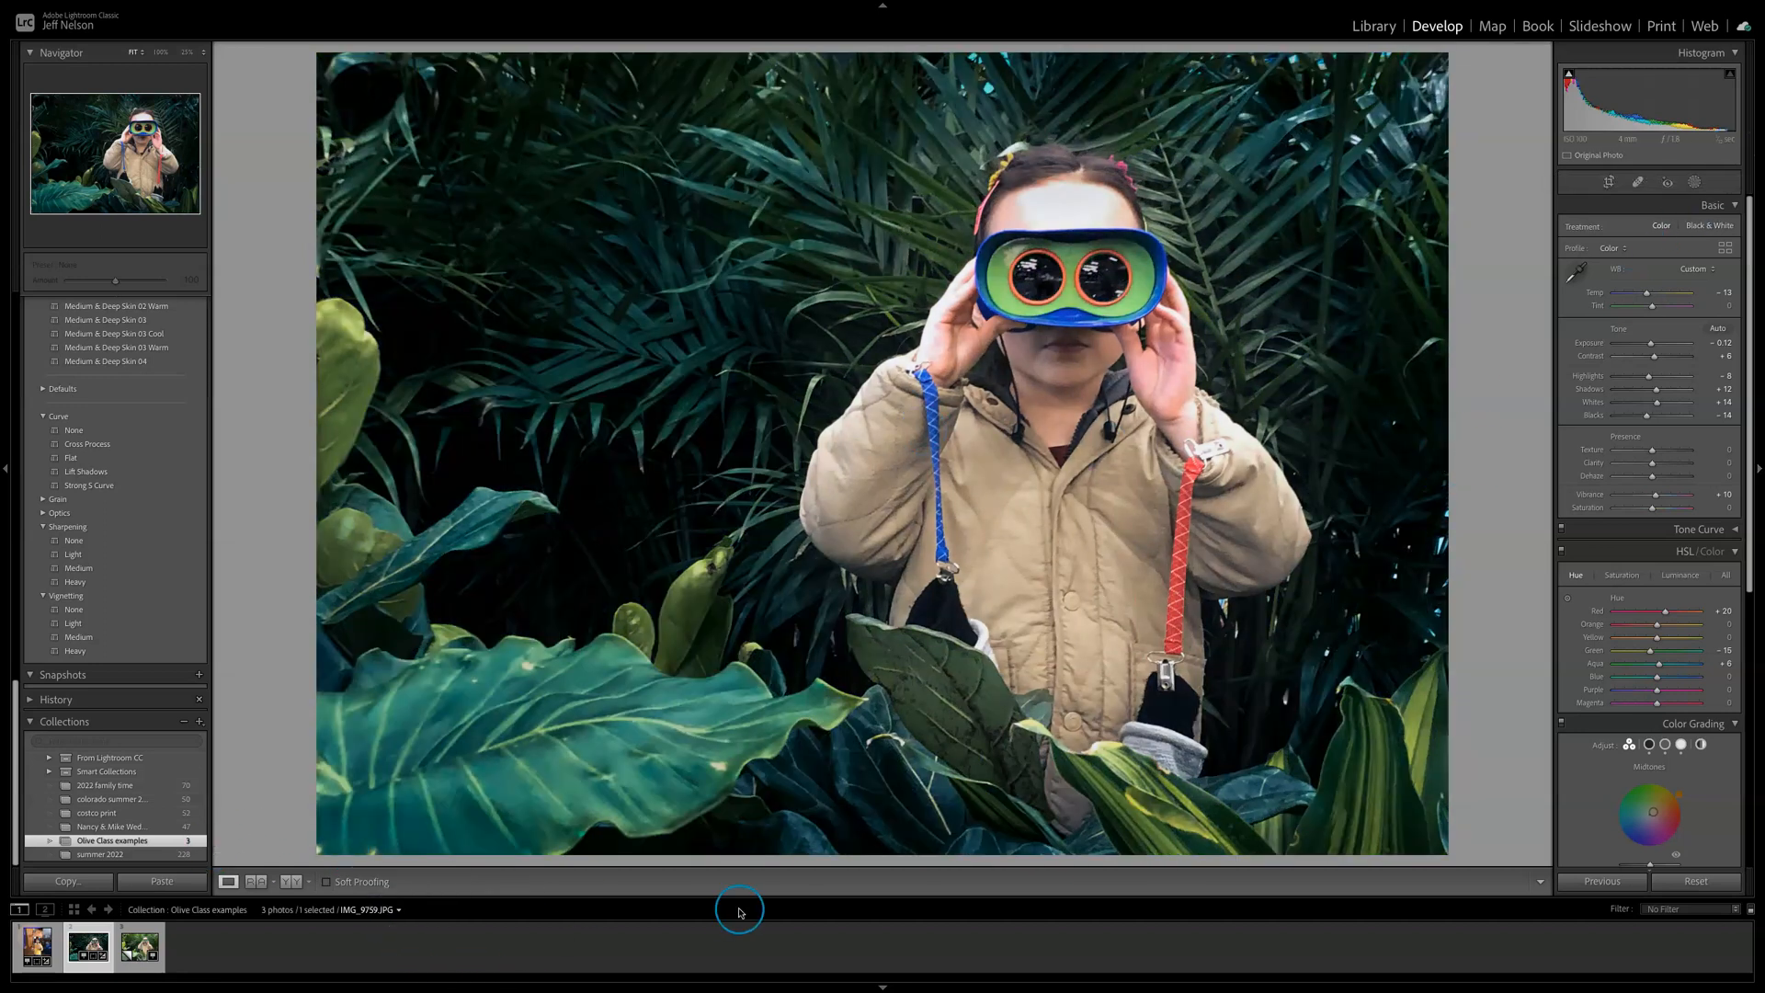
# Step: Cycle through the side-by-side, stacked and split Before & After layouts, and return to the single-photo Loupe view
pyautogui.click(294, 883)
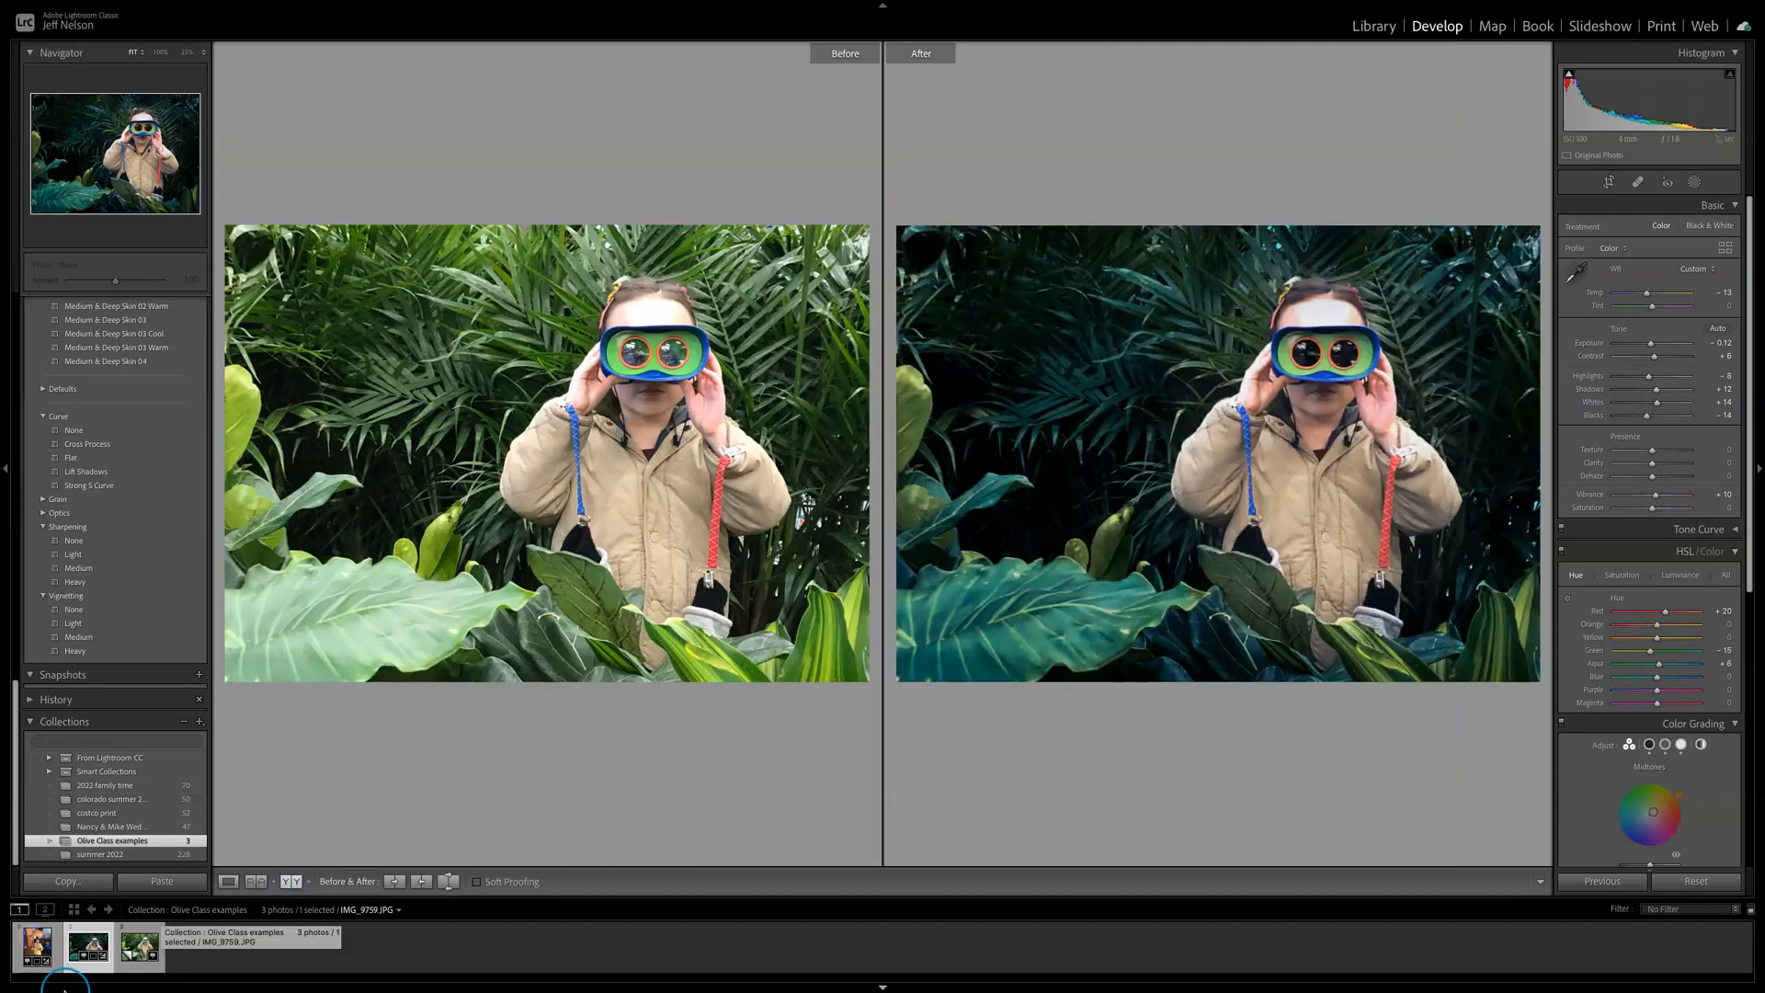
pyautogui.click(293, 883)
pyautogui.click(287, 883)
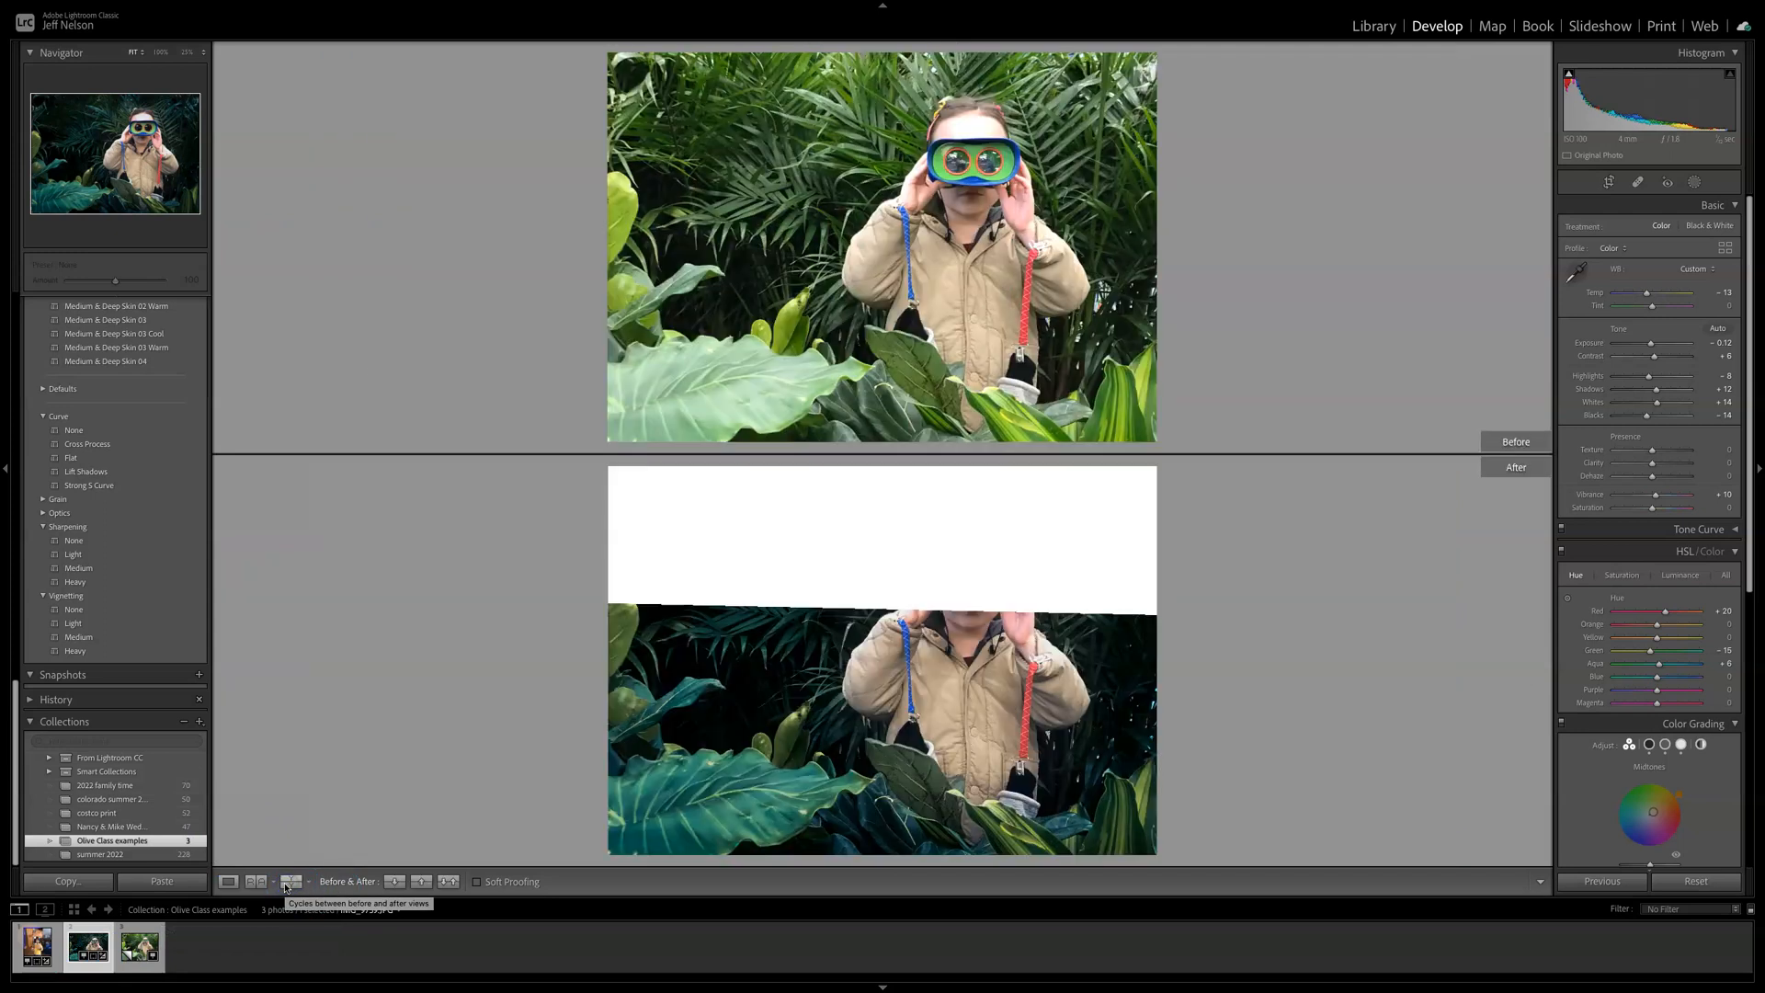
pyautogui.click(285, 884)
pyautogui.click(1521, 460)
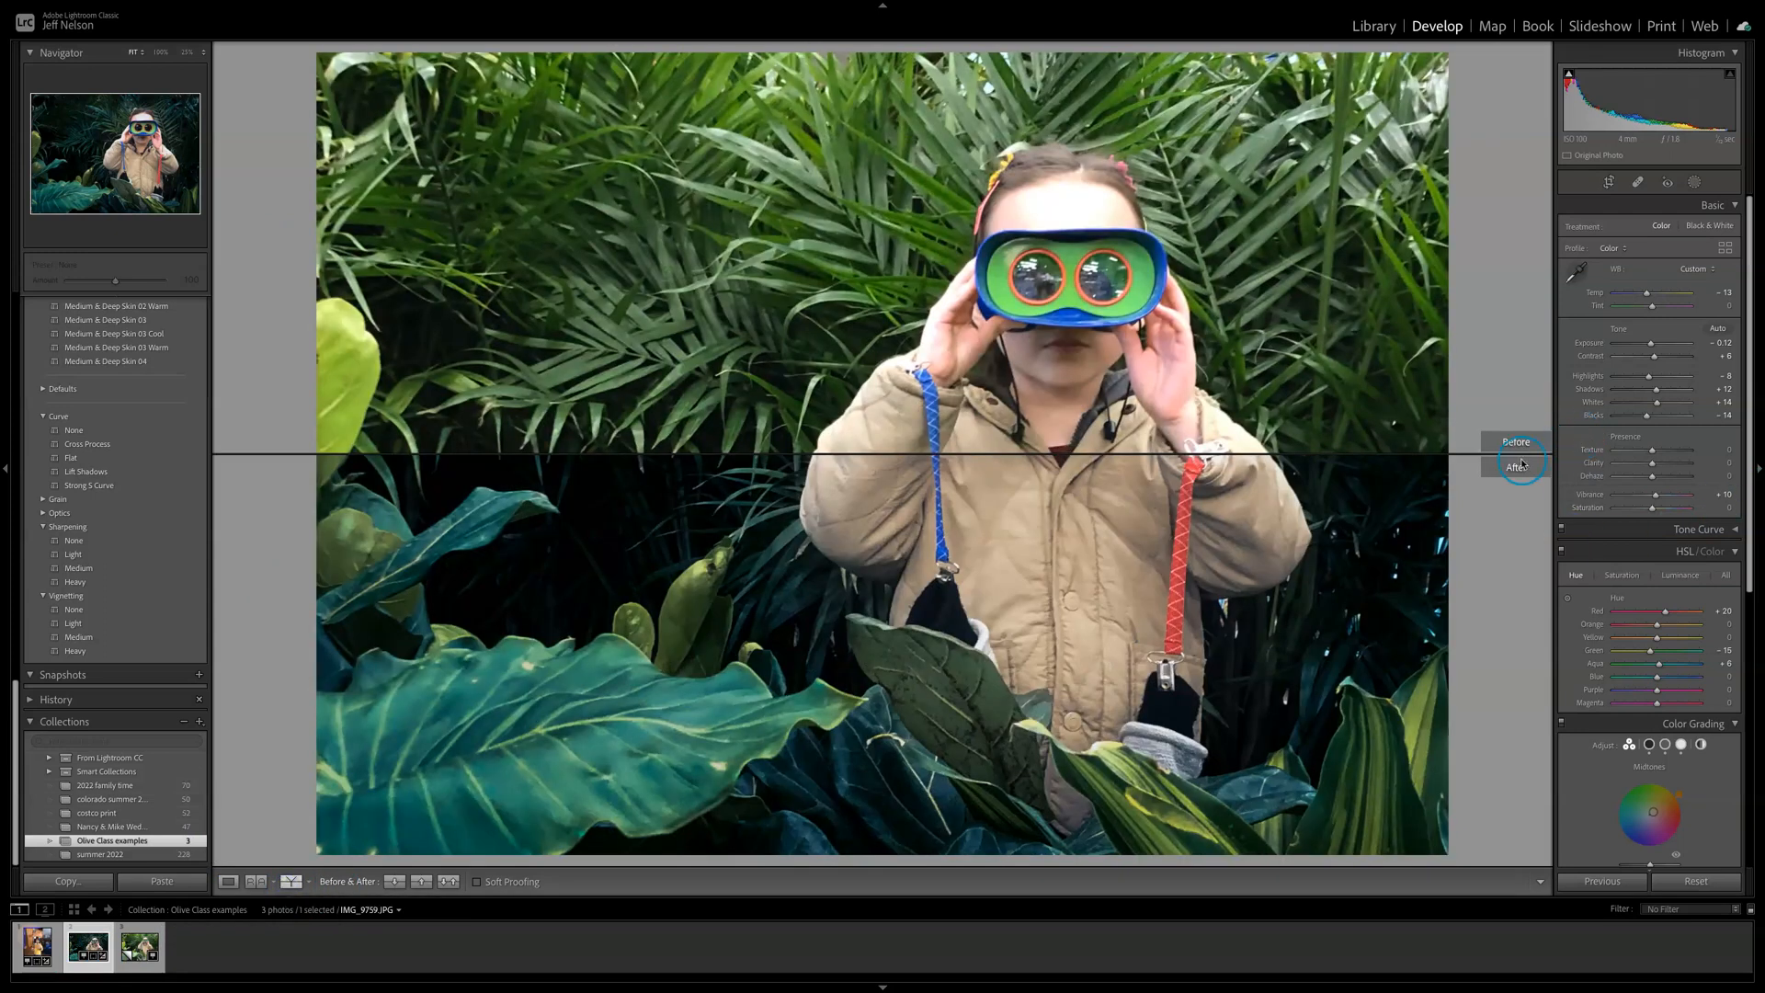
pyautogui.click(229, 883)
pyautogui.click(229, 883)
pyautogui.click(1362, 871)
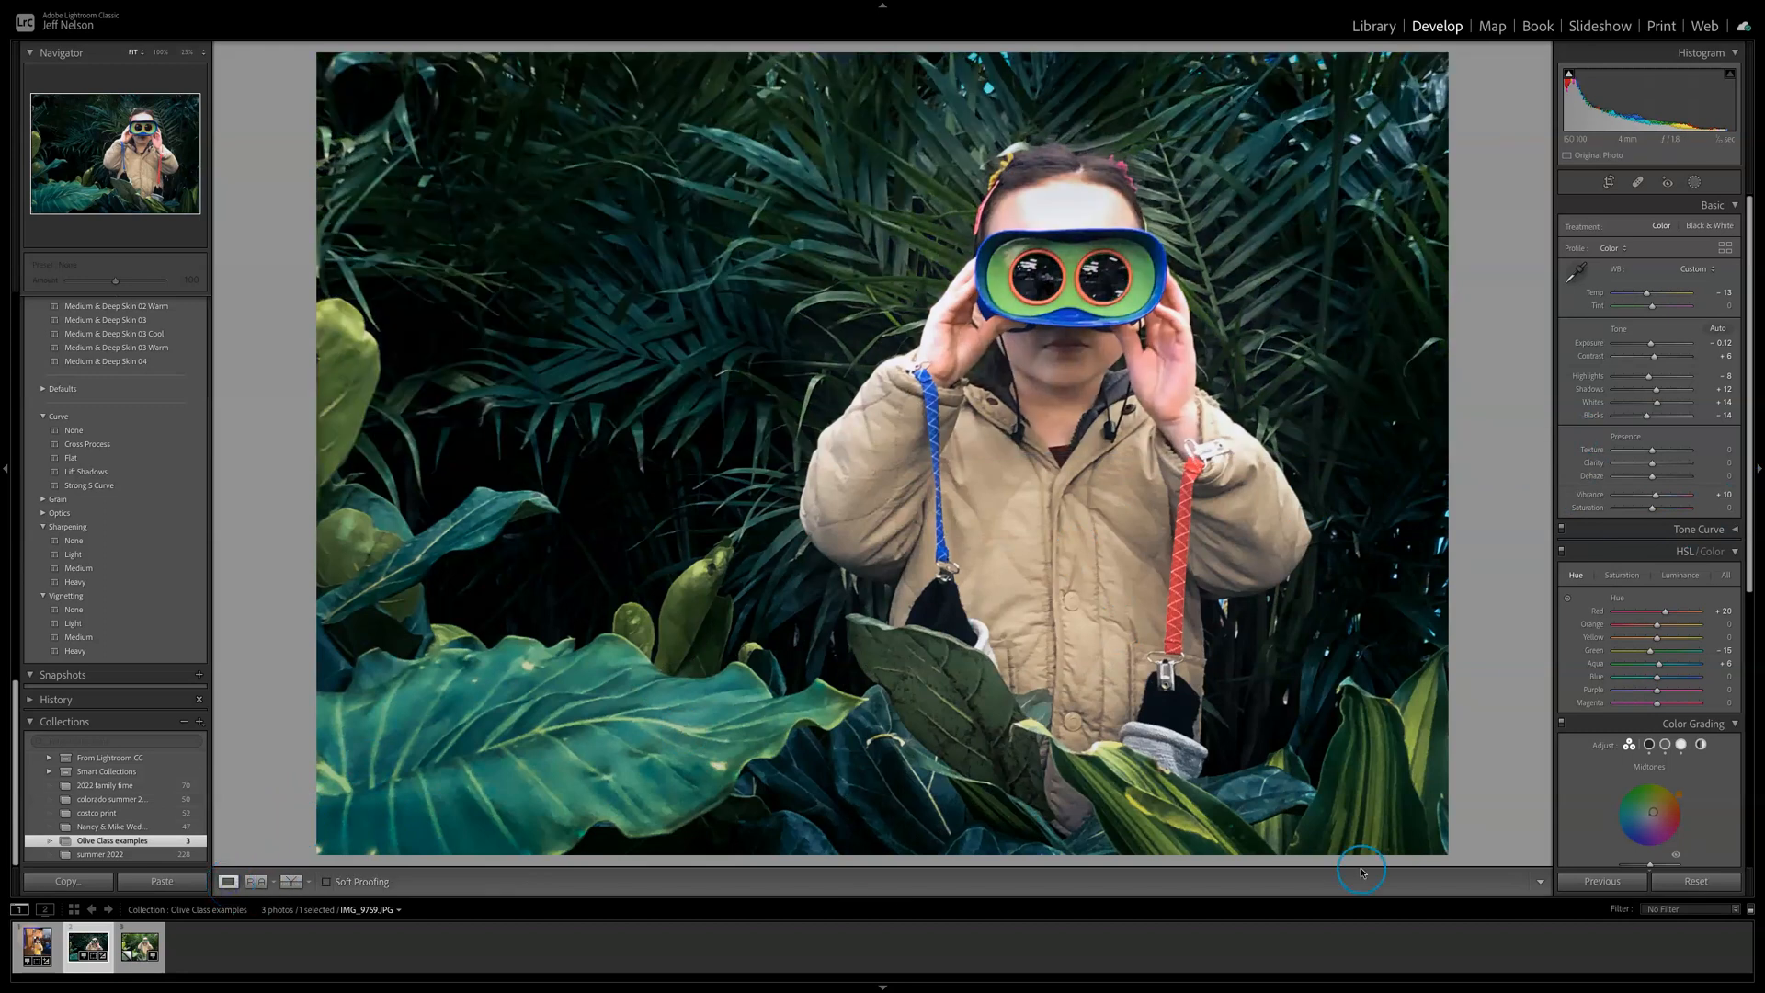
# Step: Review the Create Virtual Copy option for the edited photo and open its unedited virtual copy, Copy 1
pyautogui.click(289, 340)
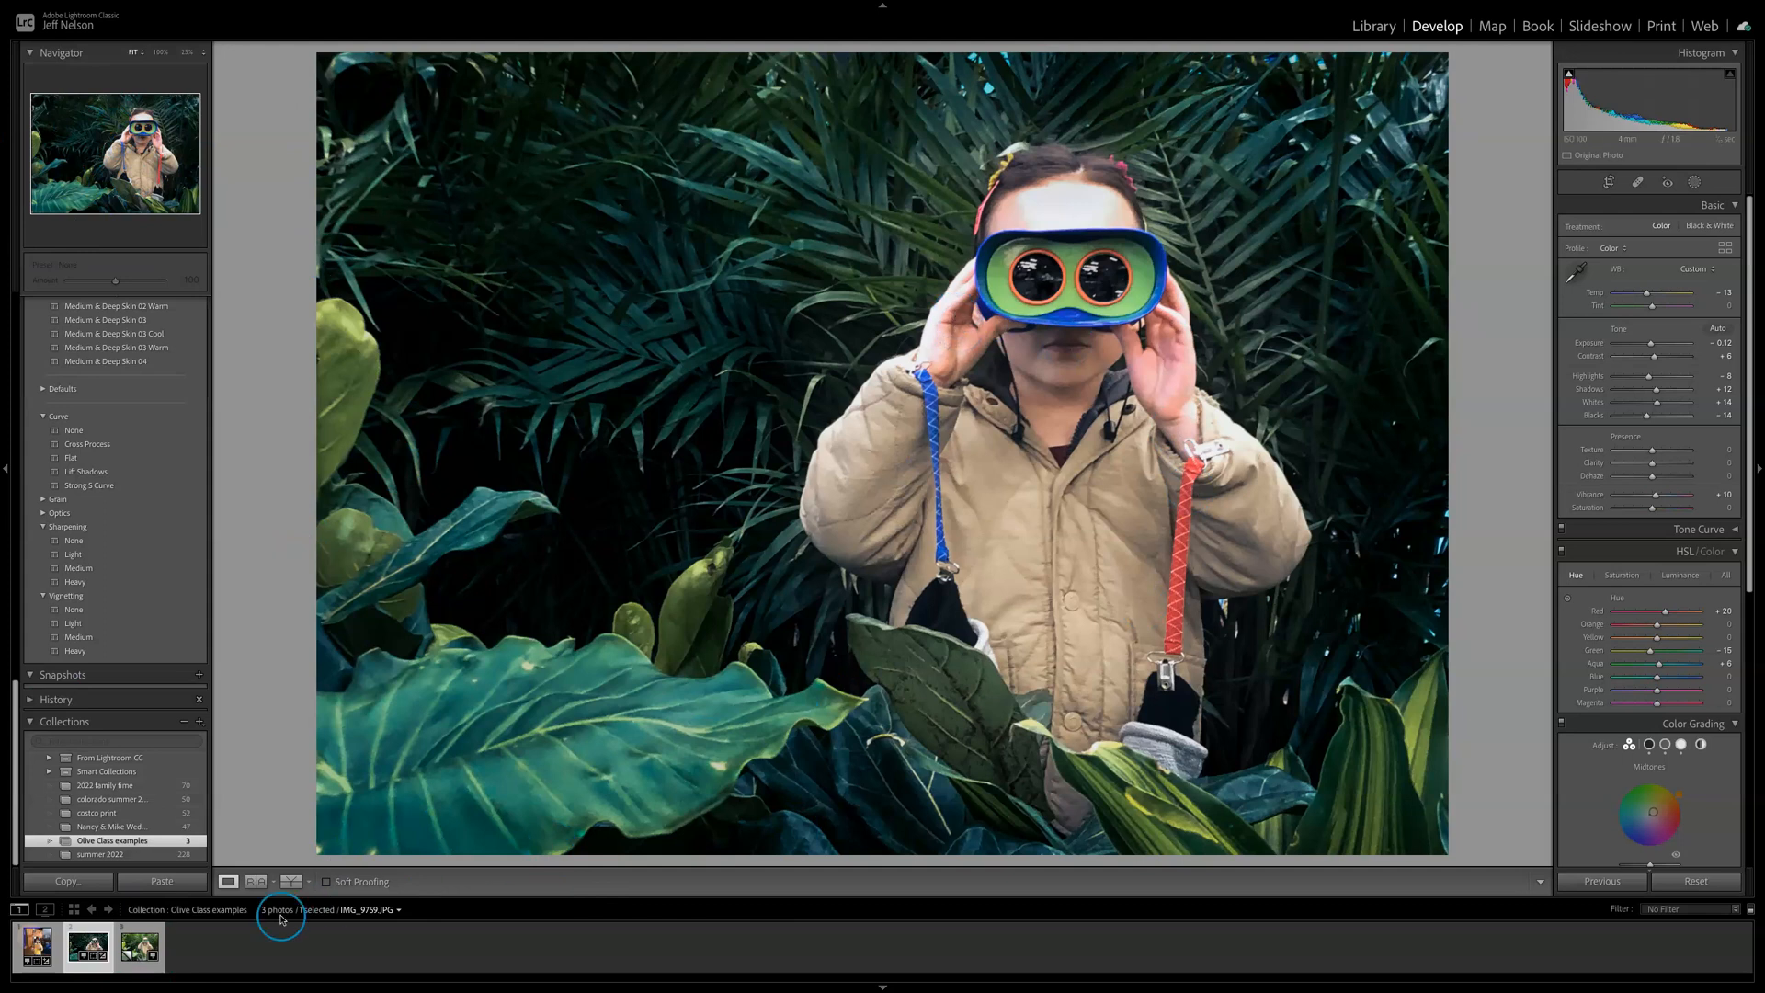
pyautogui.click(138, 947)
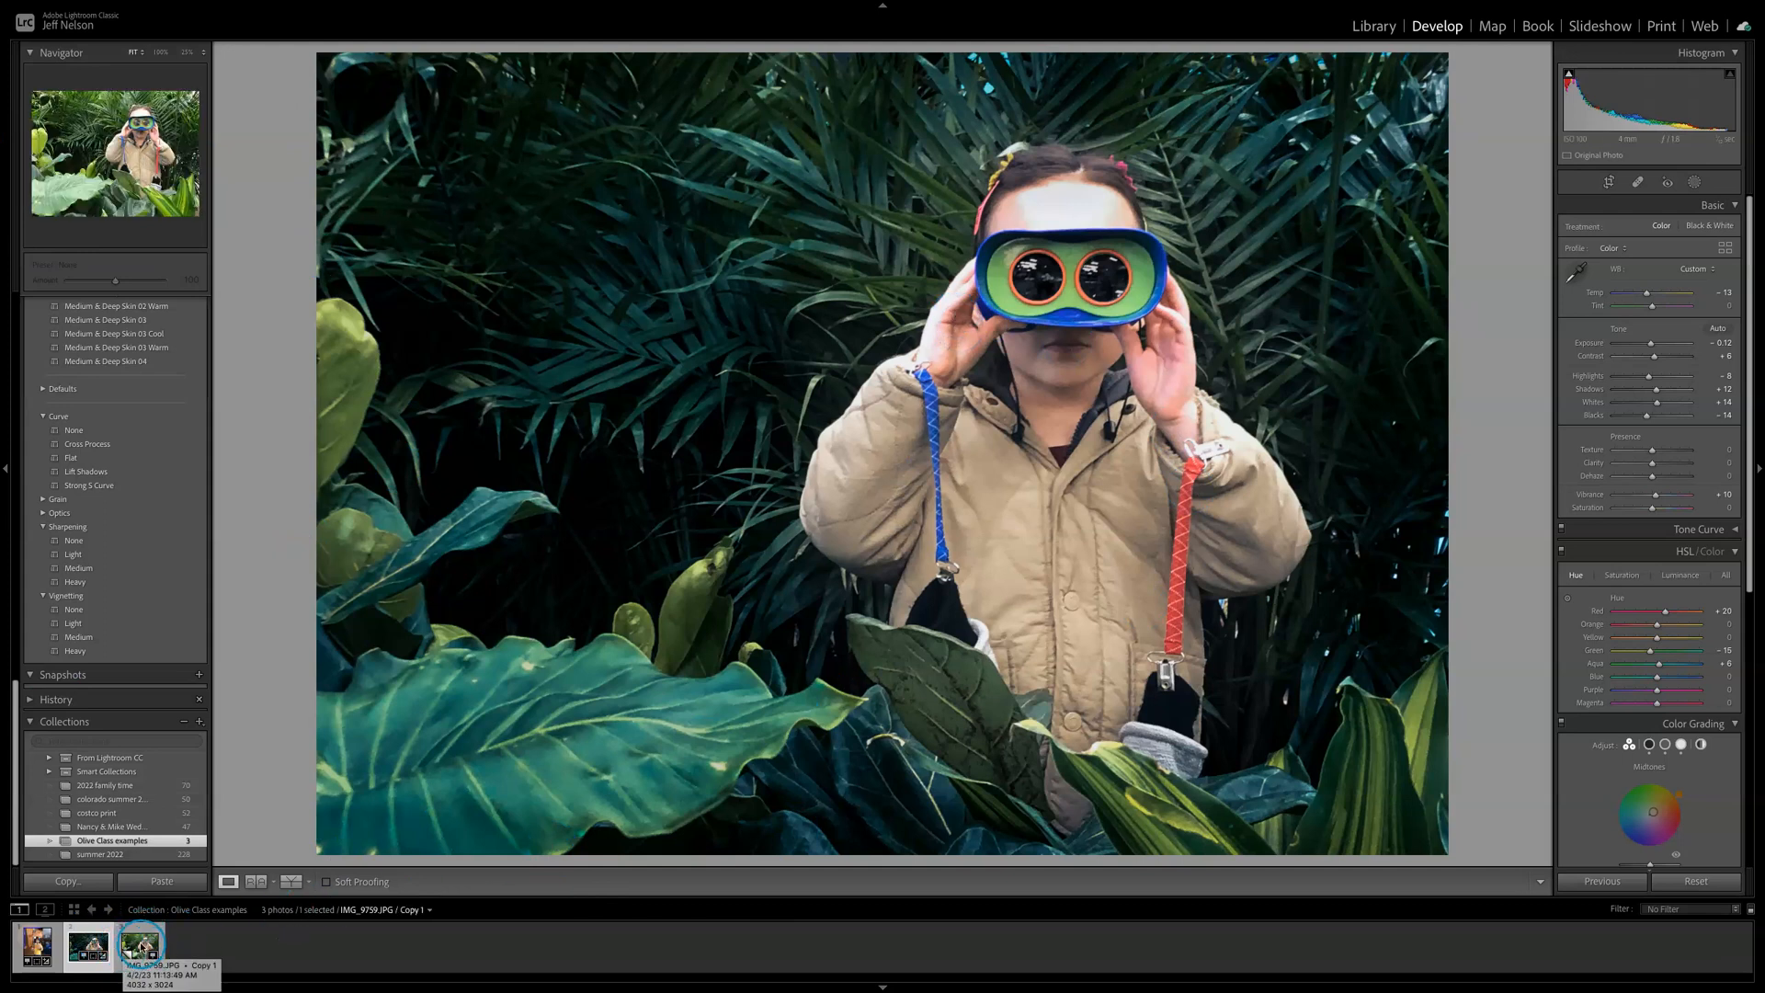
pyautogui.click(89, 947)
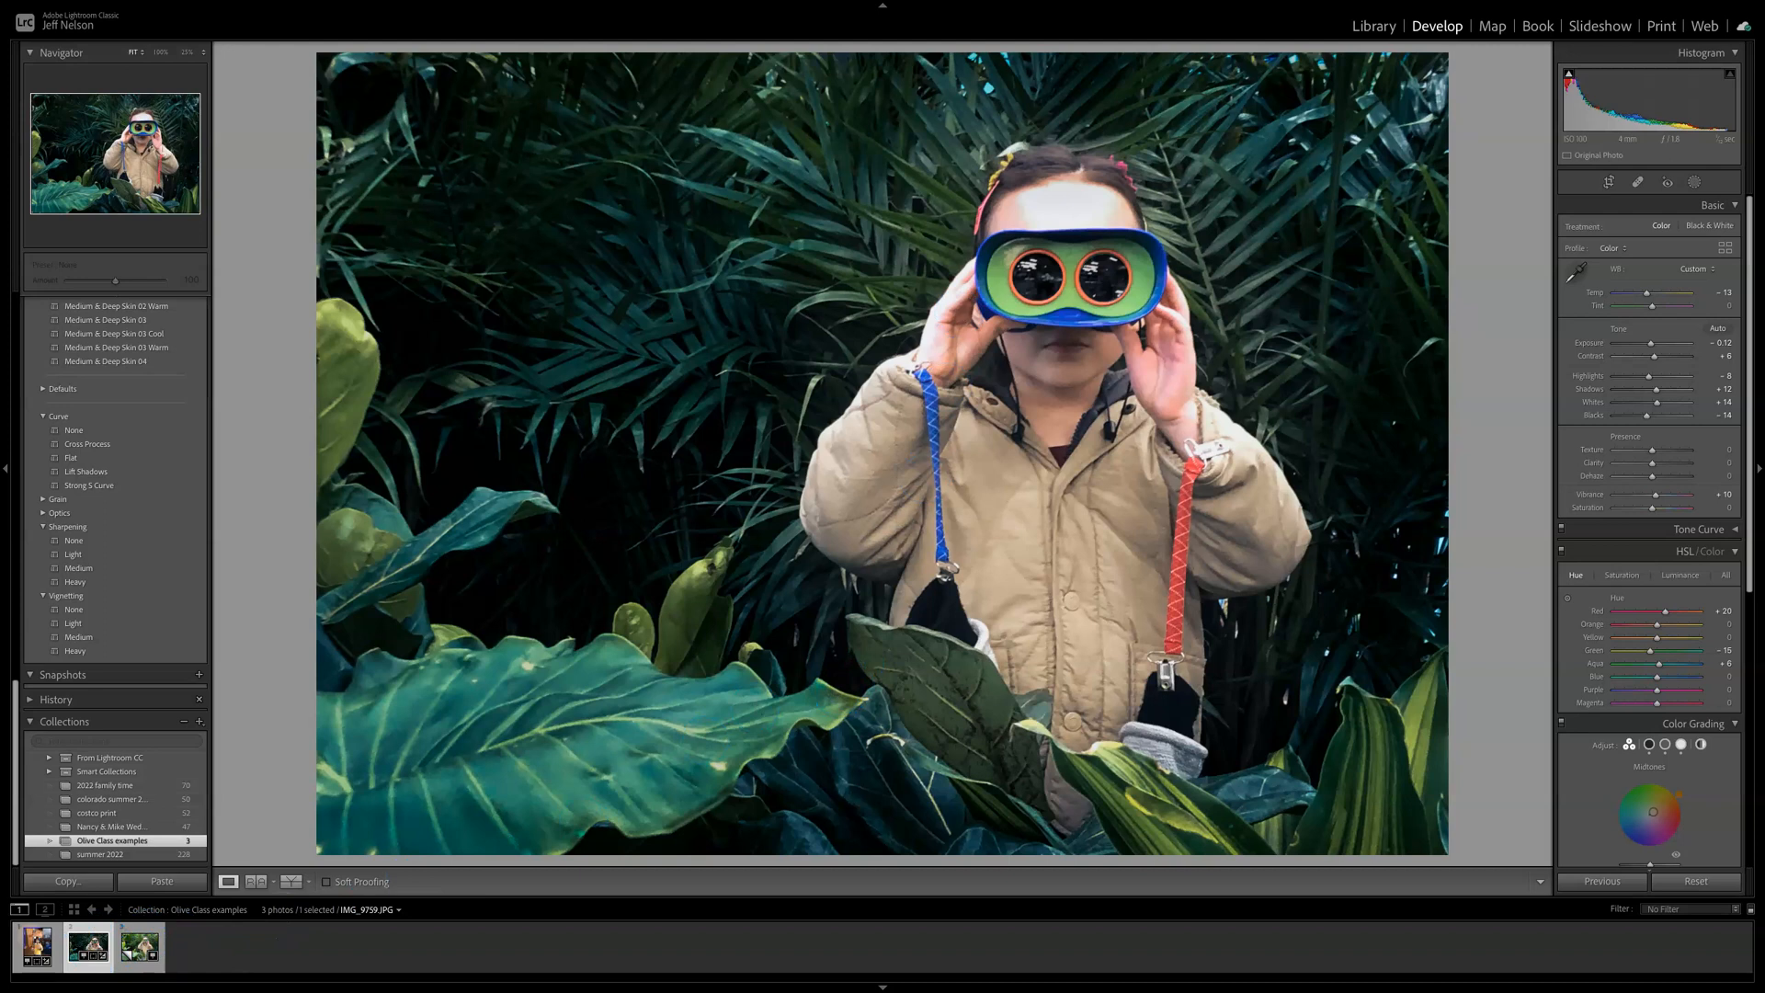
pyautogui.rightClick(88, 947)
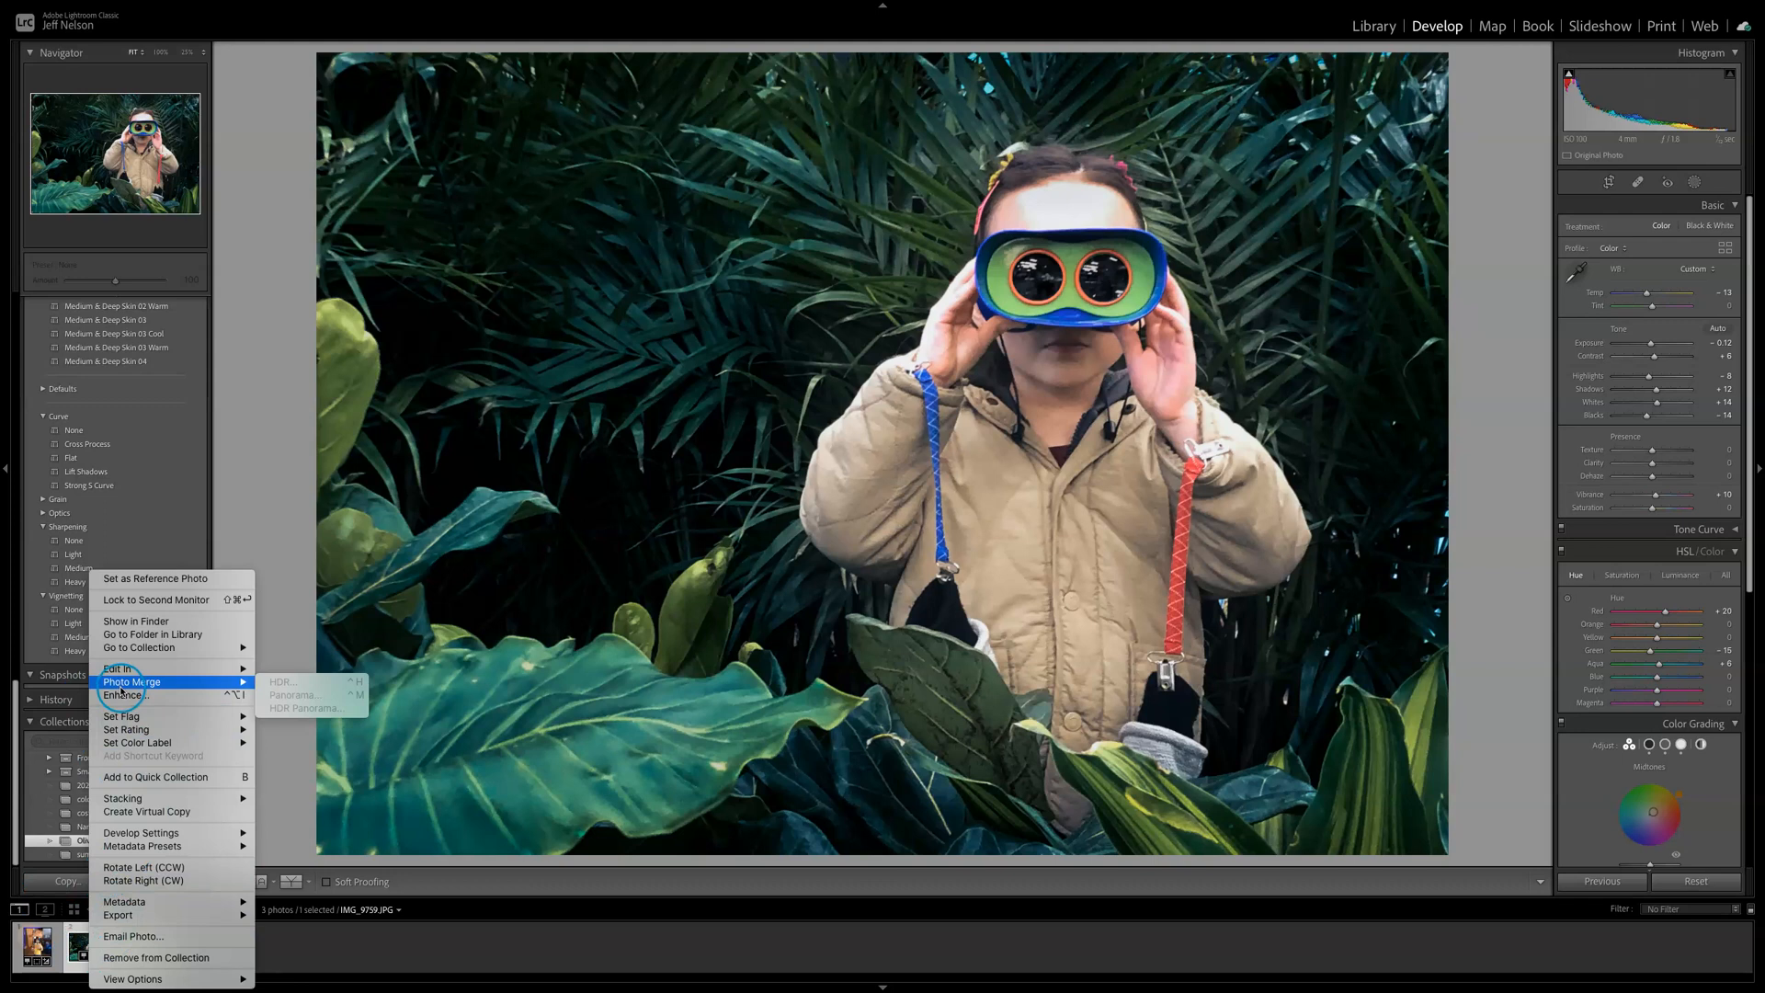
pyautogui.click(184, 812)
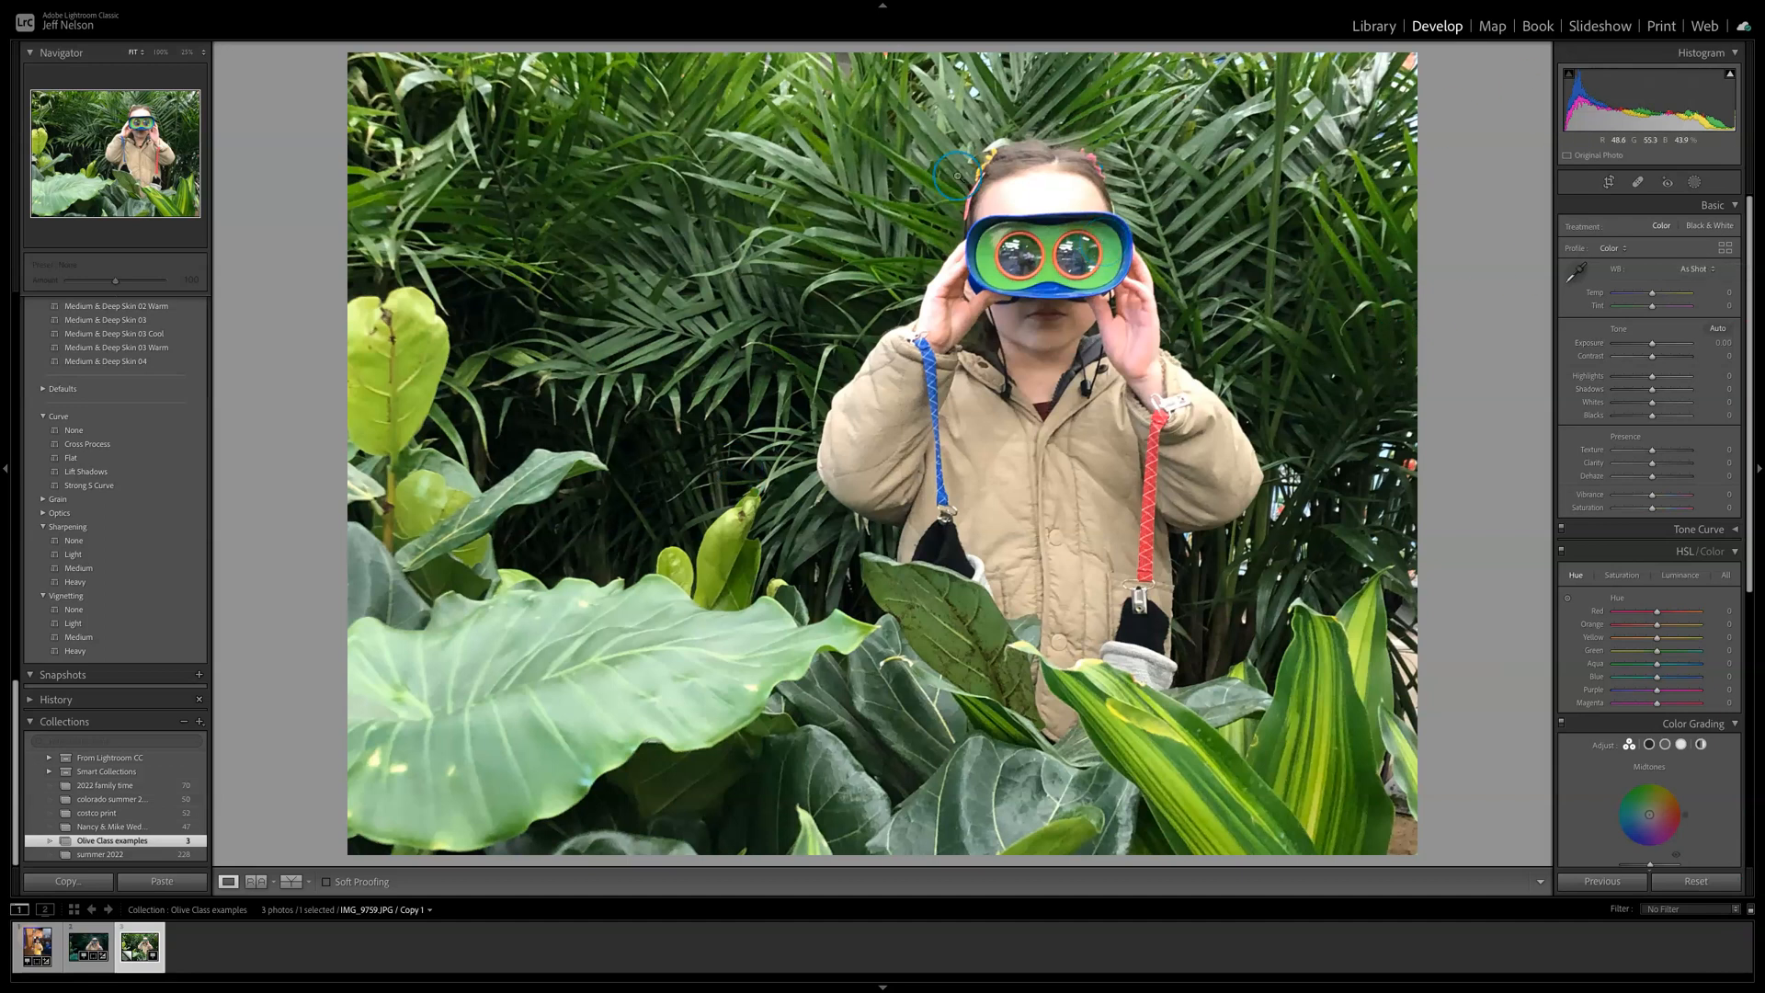
# Step: Open the crop overlay on the virtual copy, try a 1 x 1 aspect ratio and return the ratio to As Shot
pyautogui.click(1608, 183)
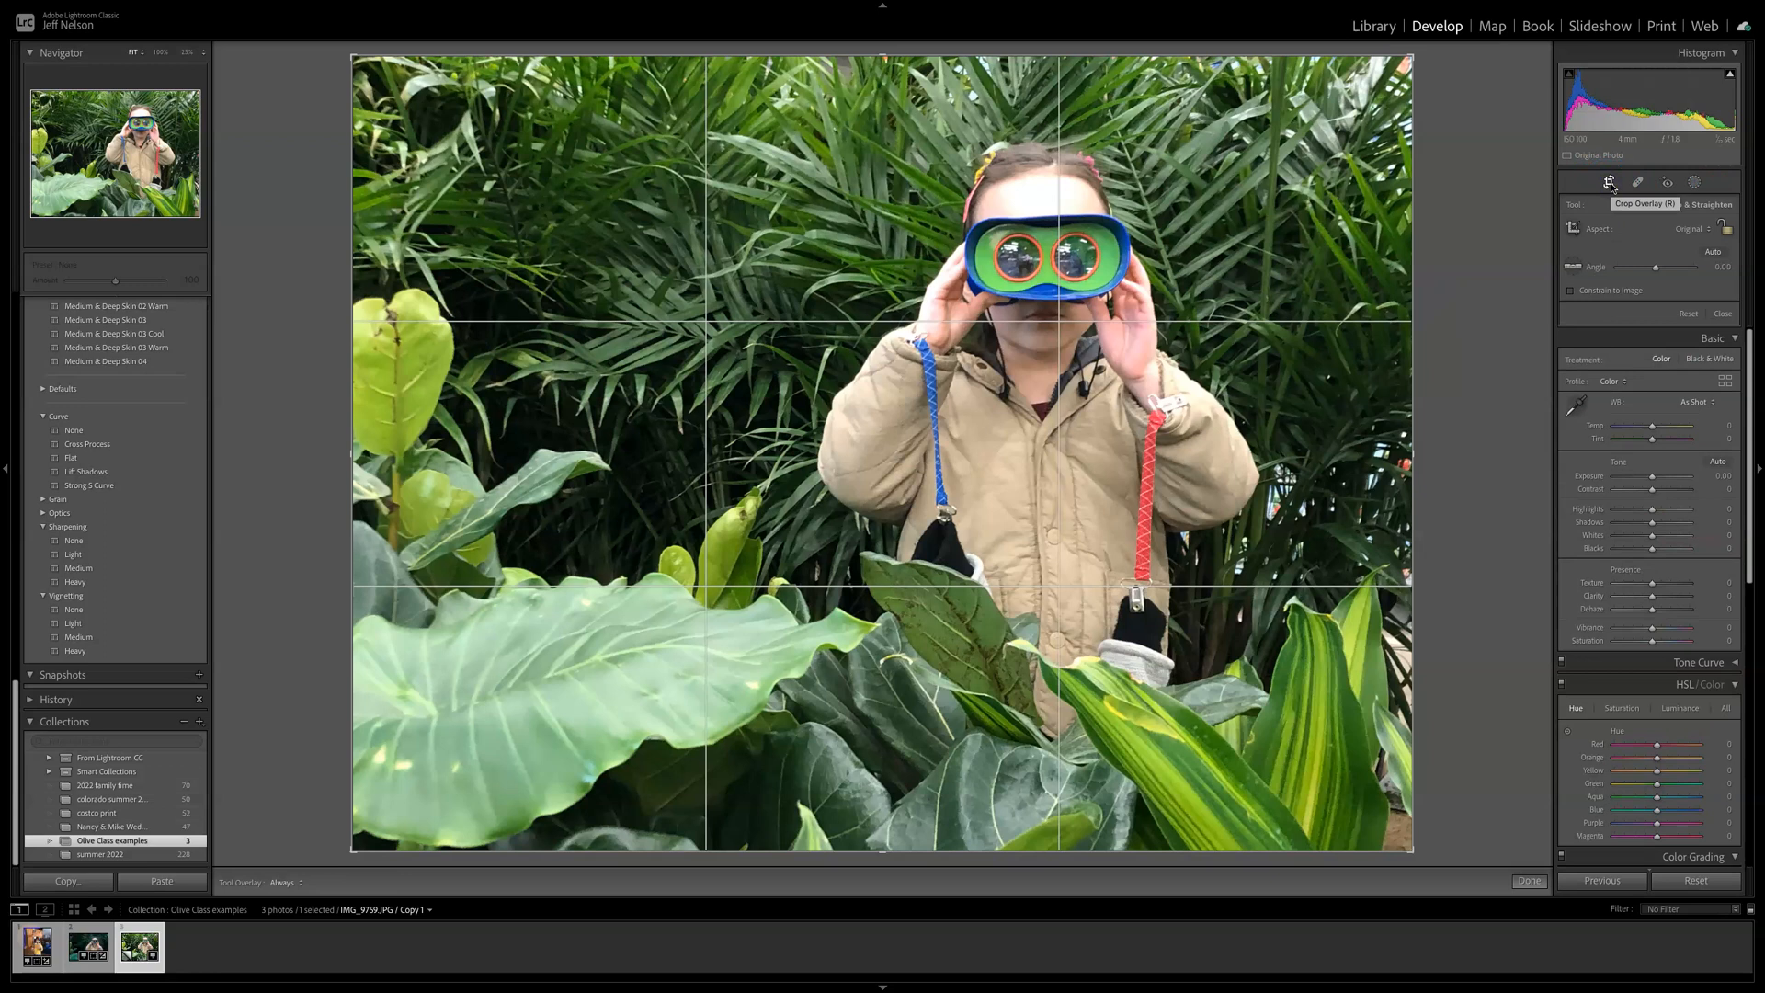
pyautogui.click(1710, 232)
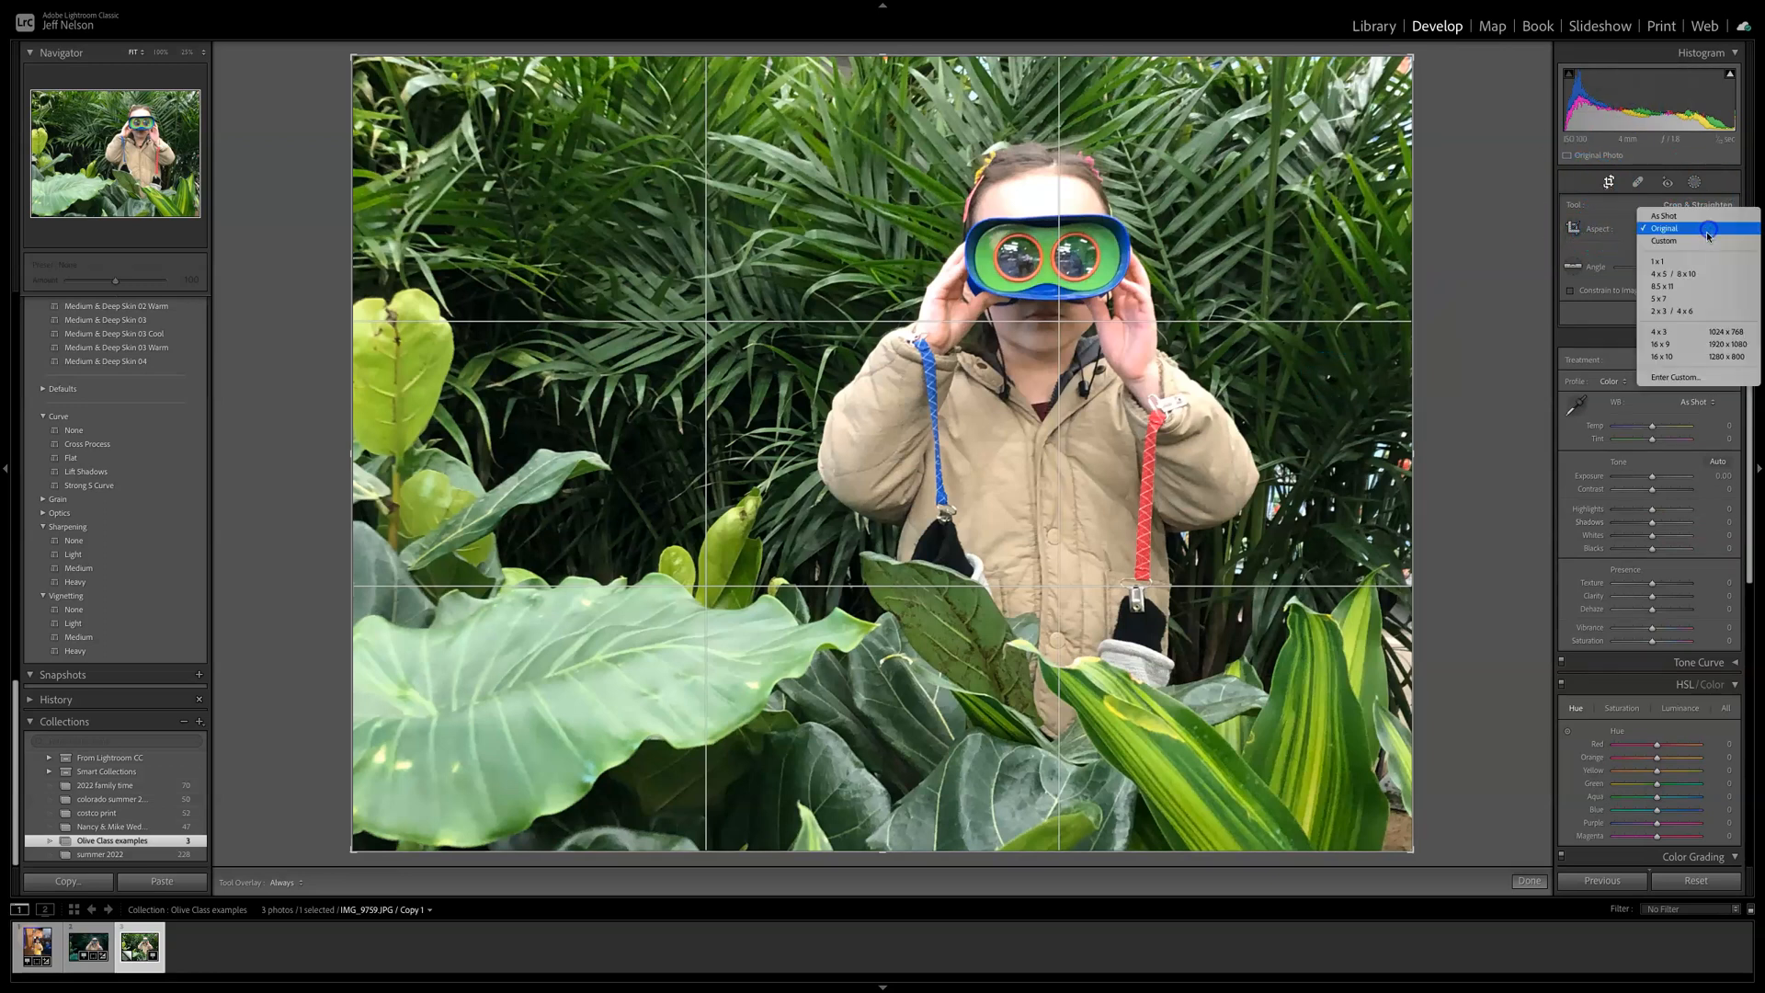
pyautogui.click(1663, 287)
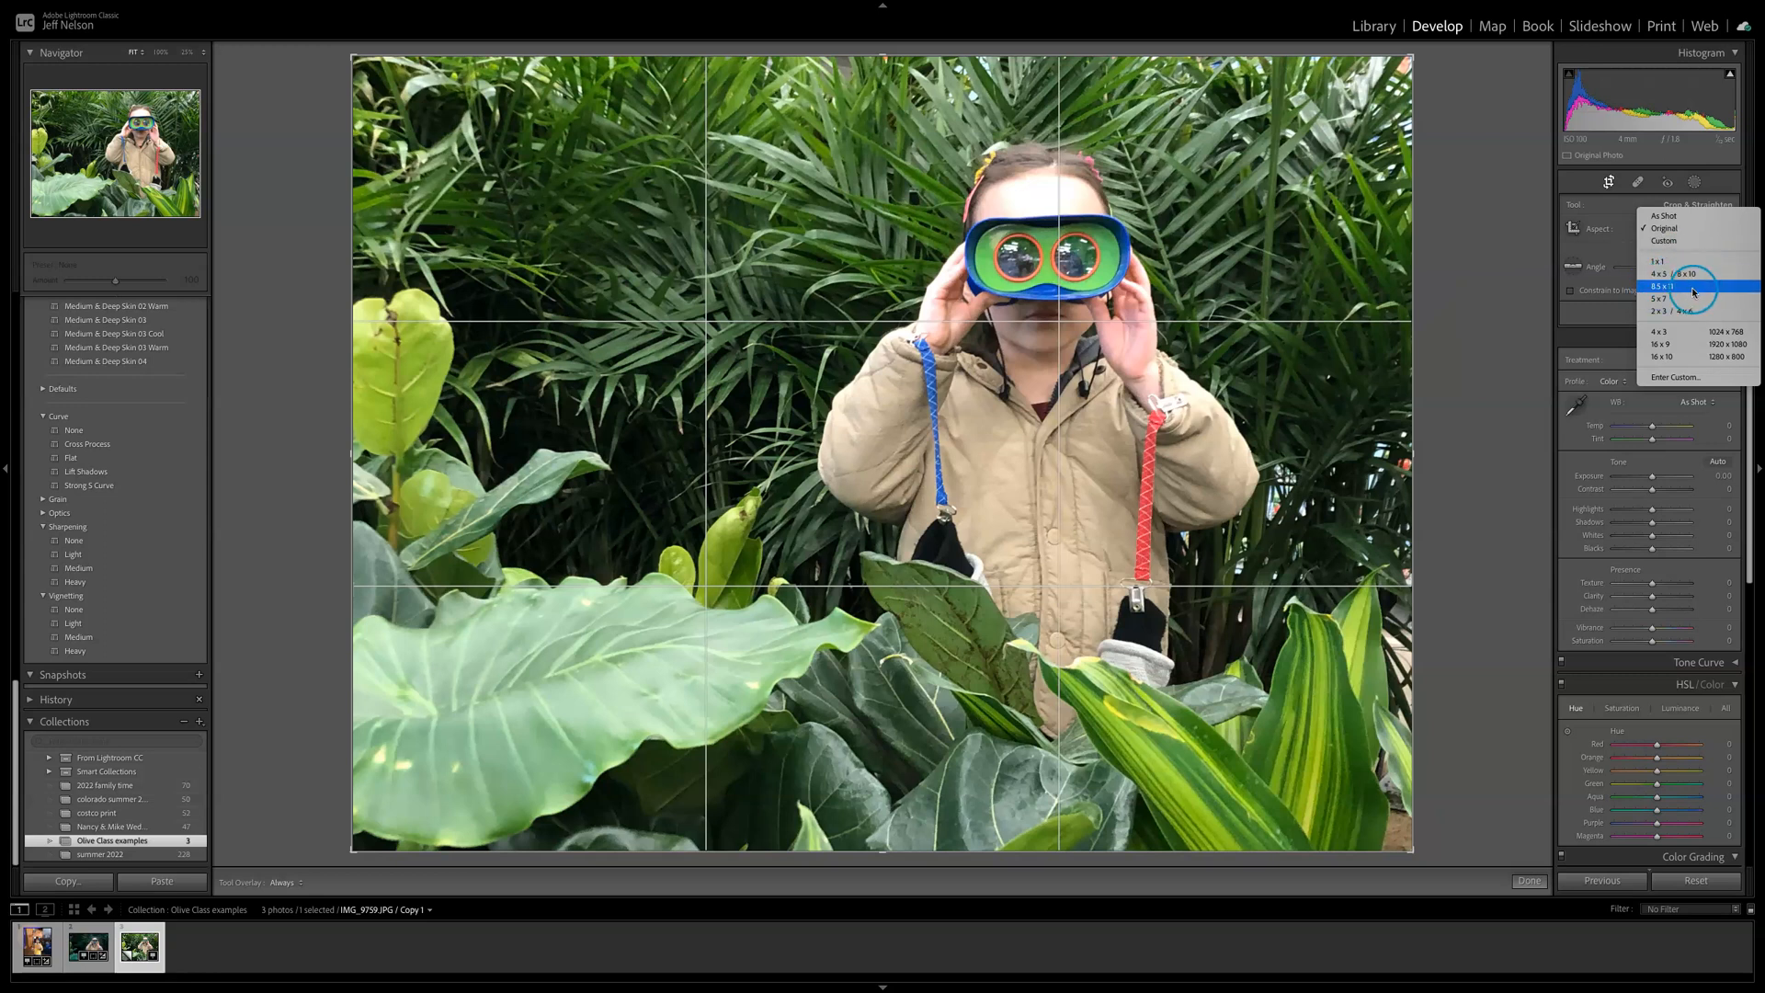
pyautogui.click(1699, 265)
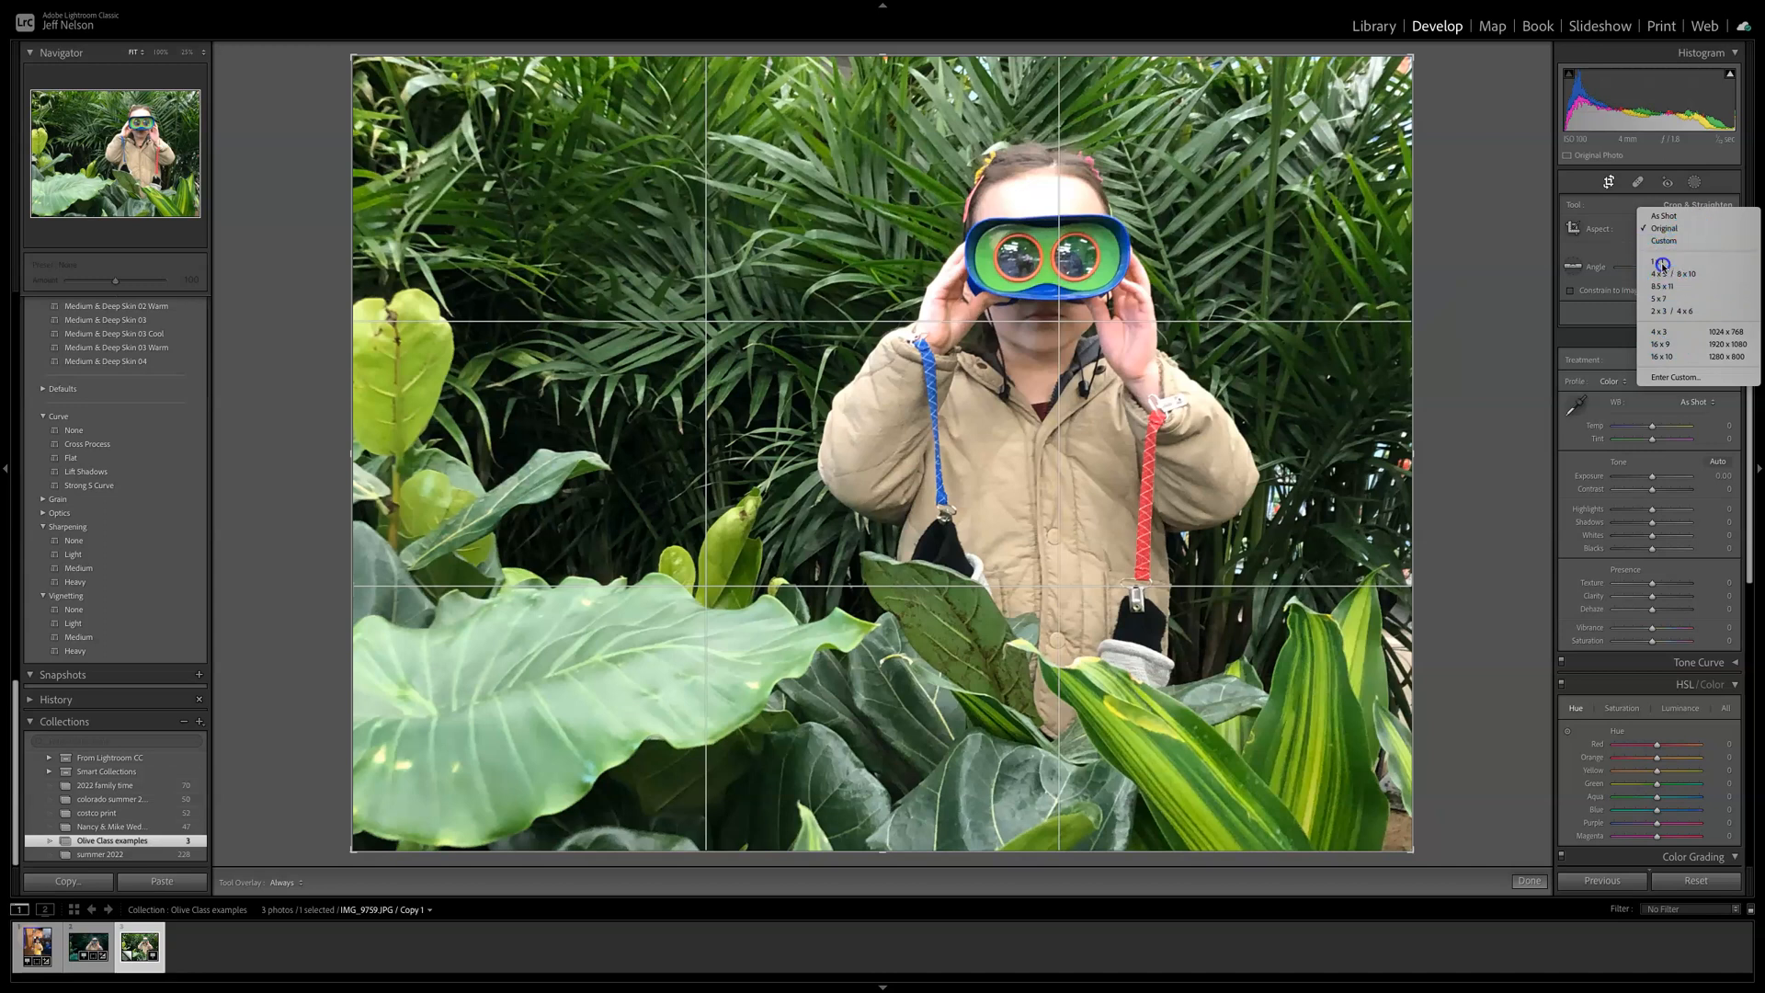
pyautogui.click(1662, 264)
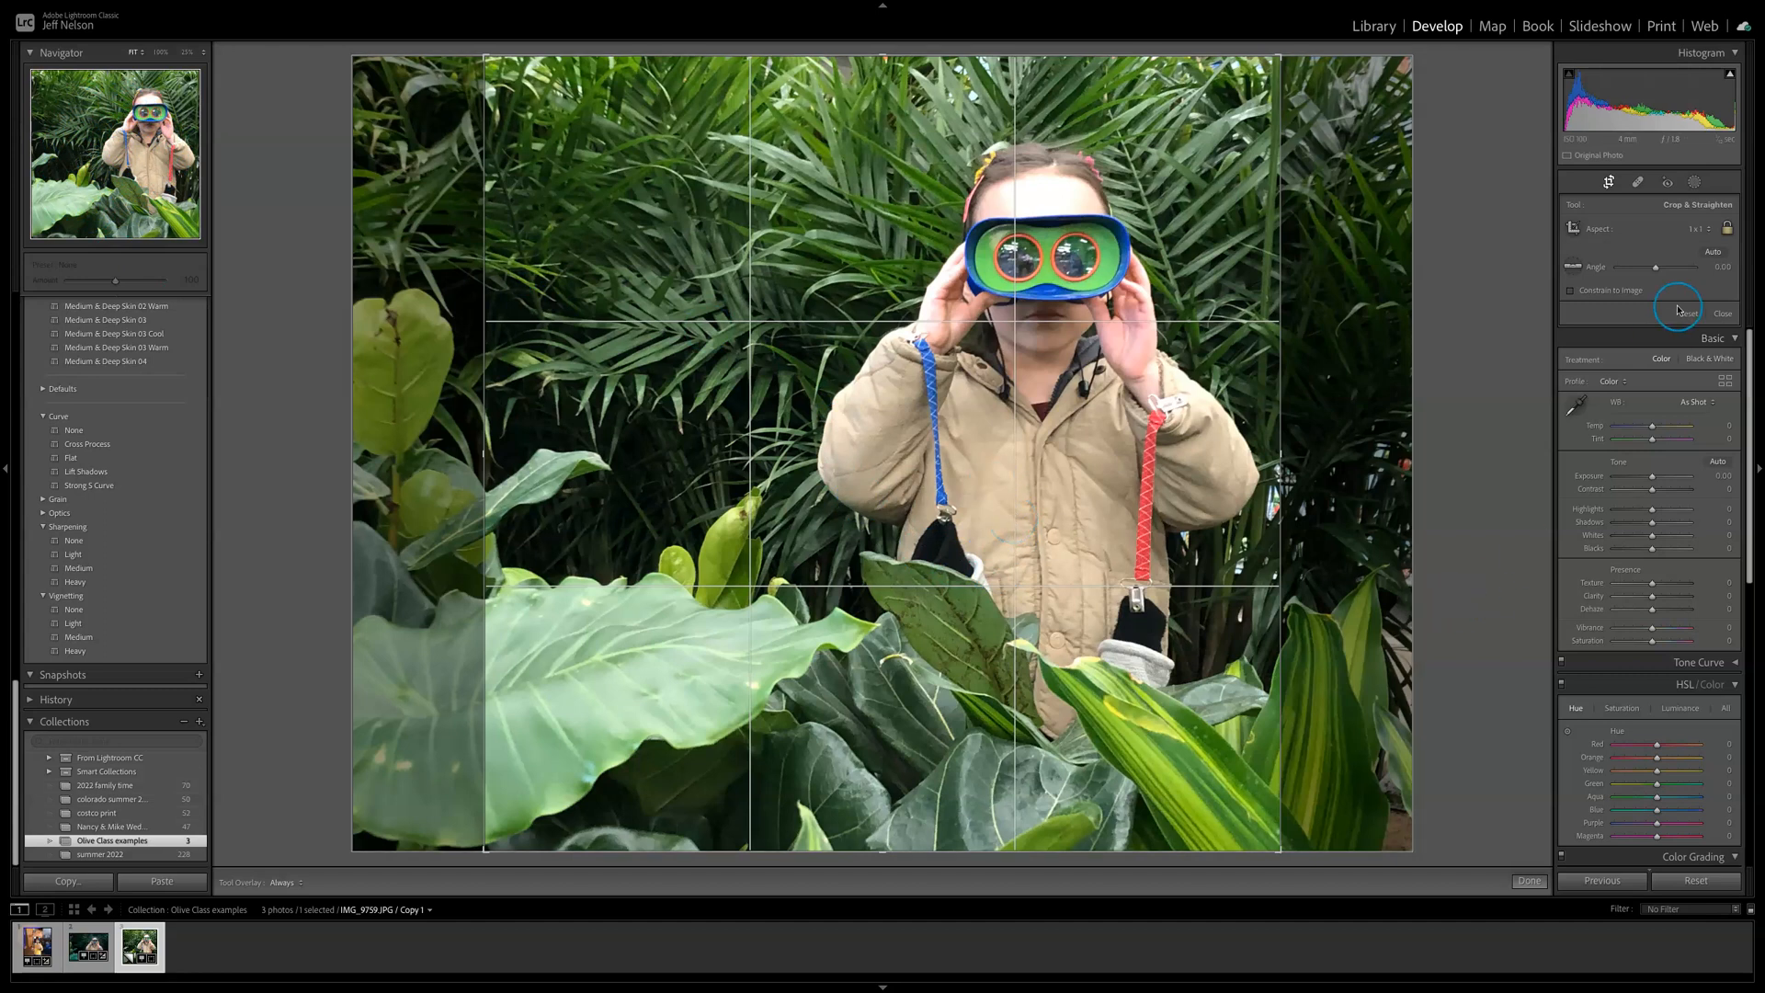
pyautogui.click(1696, 230)
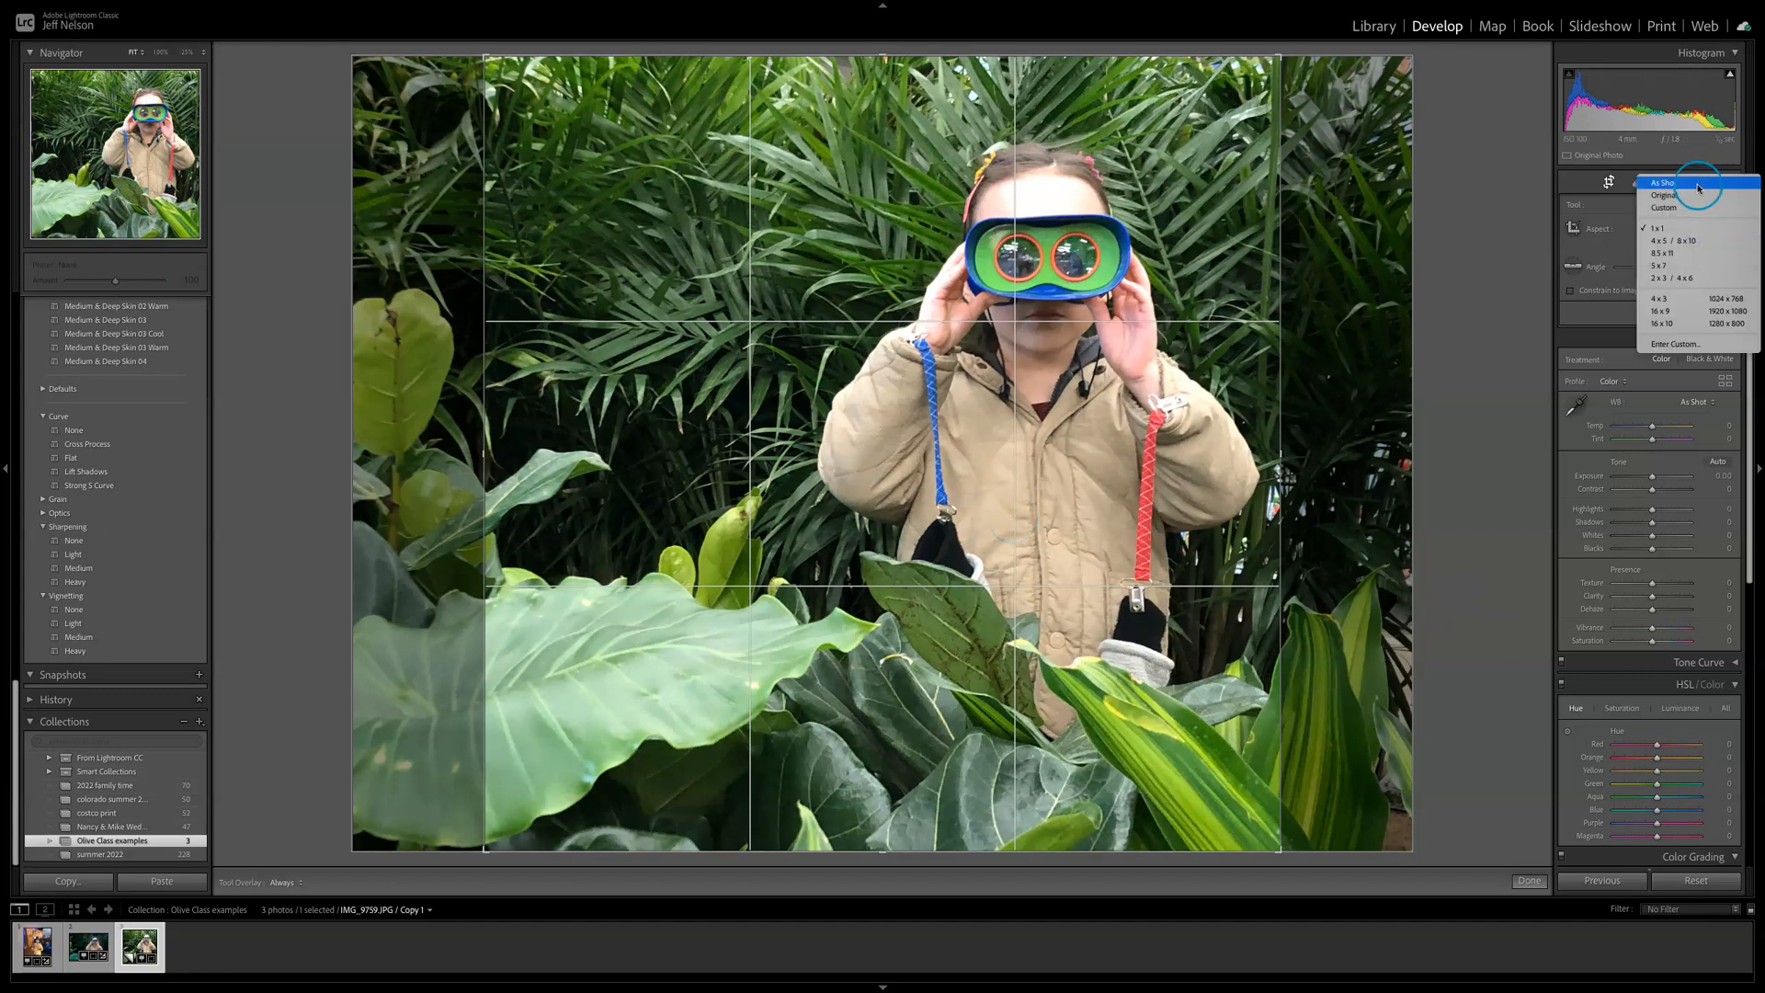
pyautogui.click(1697, 187)
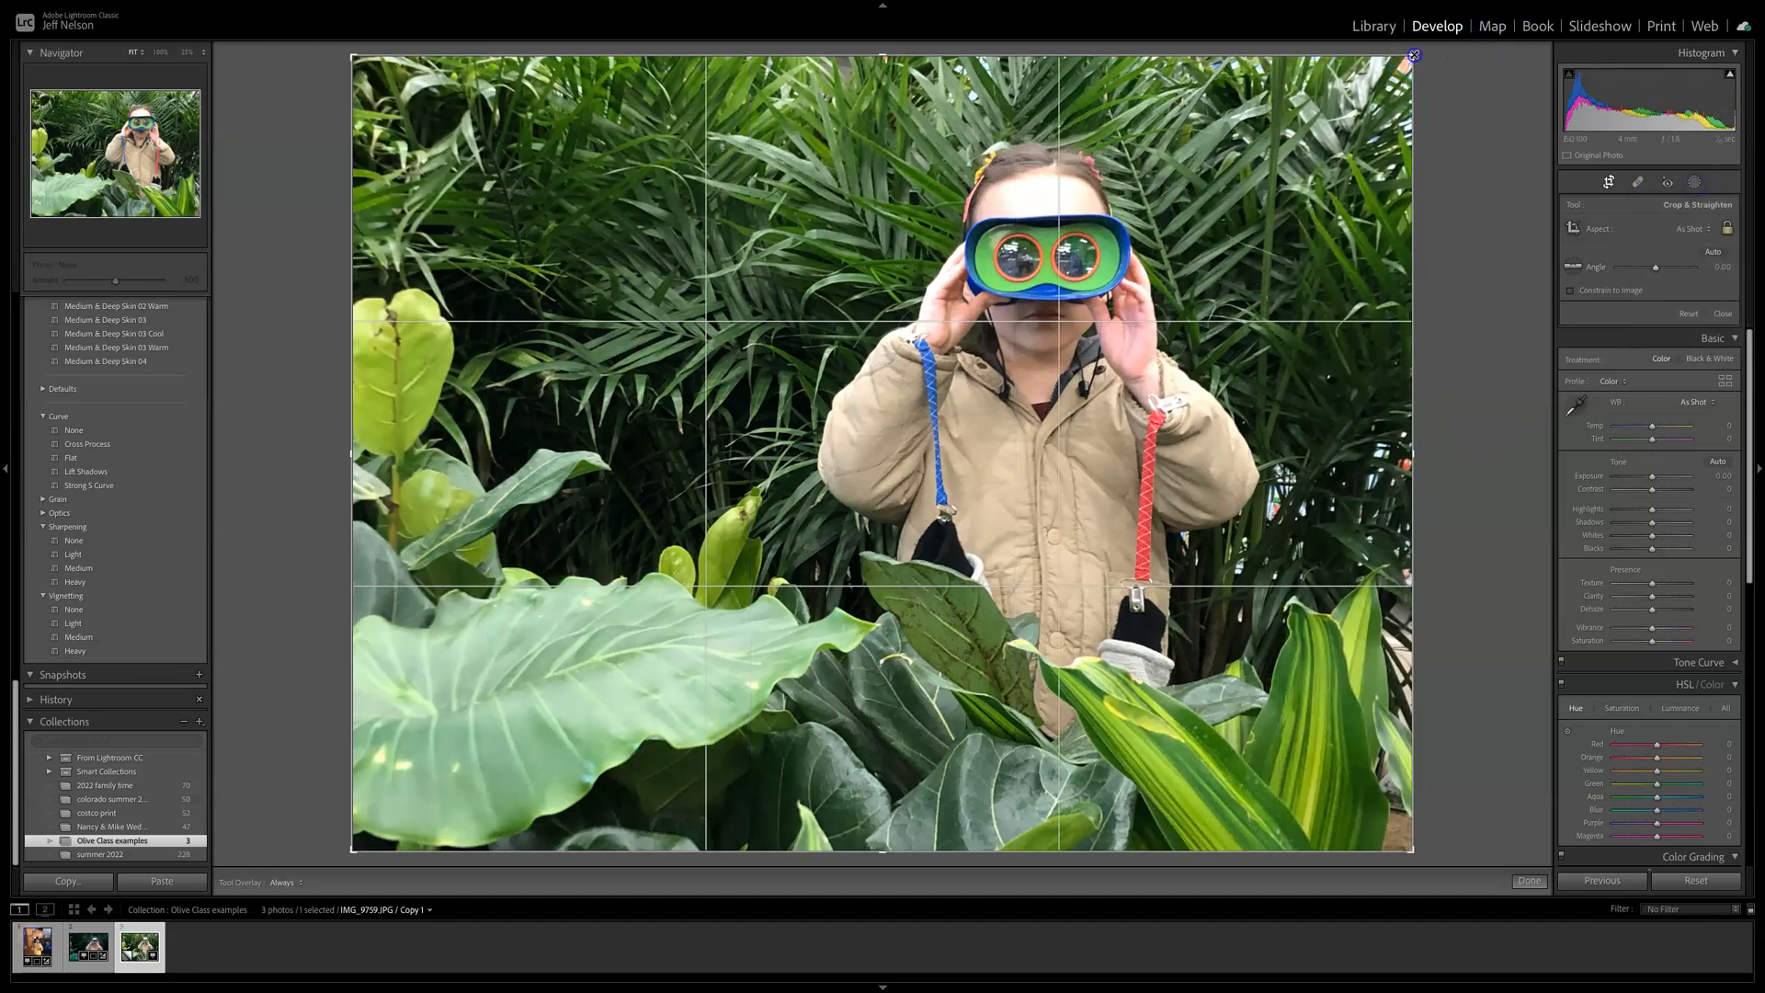
# Step: Try resizing the crop frame from the photo's upper-right corner, toggling the aspect ratio lock
pyautogui.moveTo(1413, 55); pyautogui.dragTo(1271, 161)
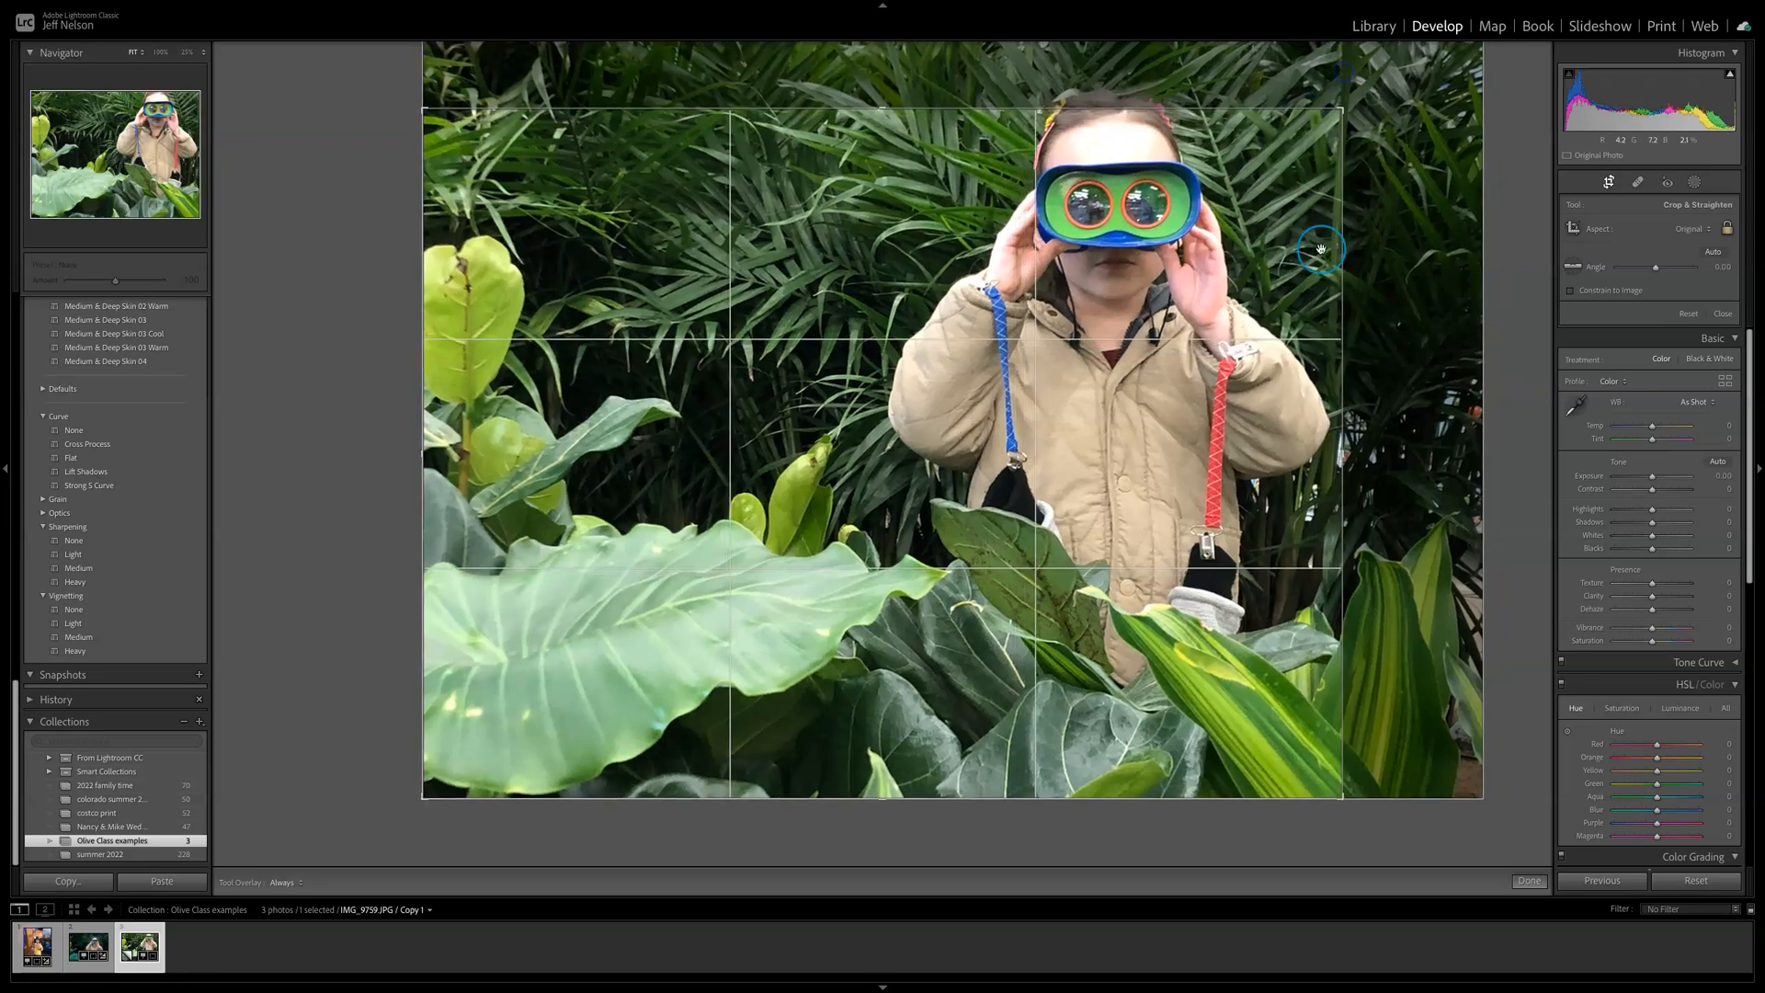
pyautogui.moveTo(1340, 248); pyautogui.dragTo(1392, 231)
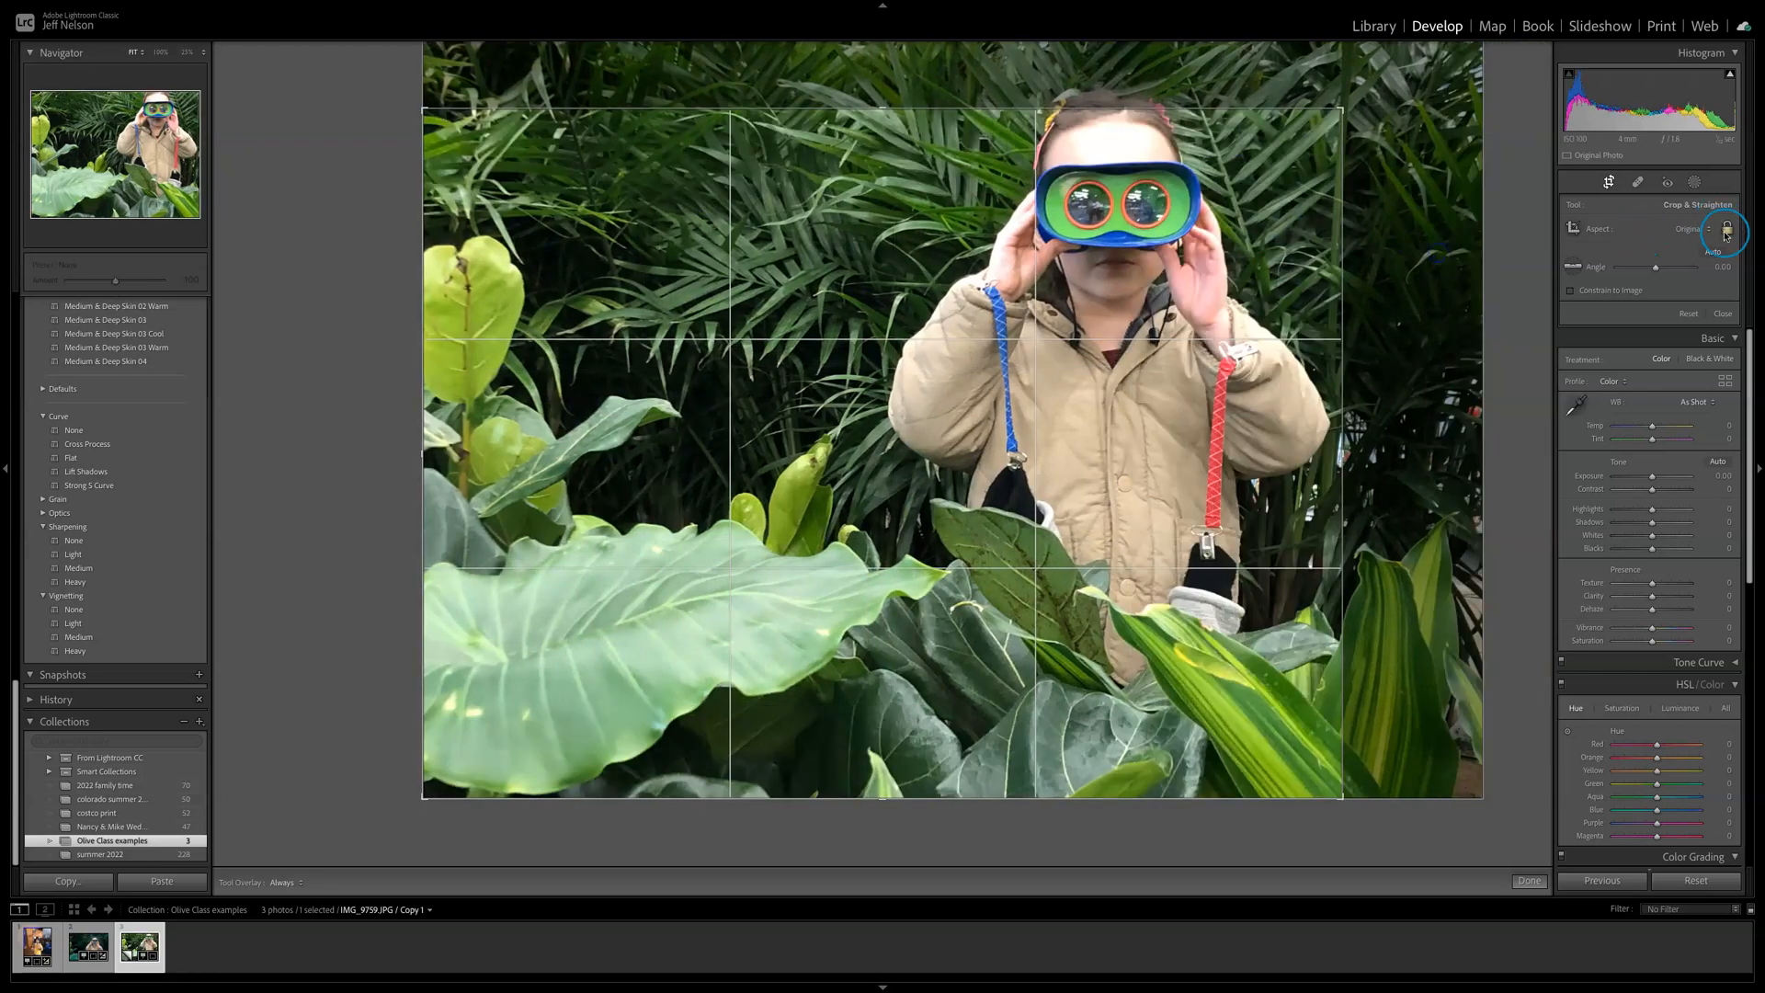
pyautogui.click(1728, 231)
pyautogui.moveTo(1342, 107); pyautogui.dragTo(1104, 238)
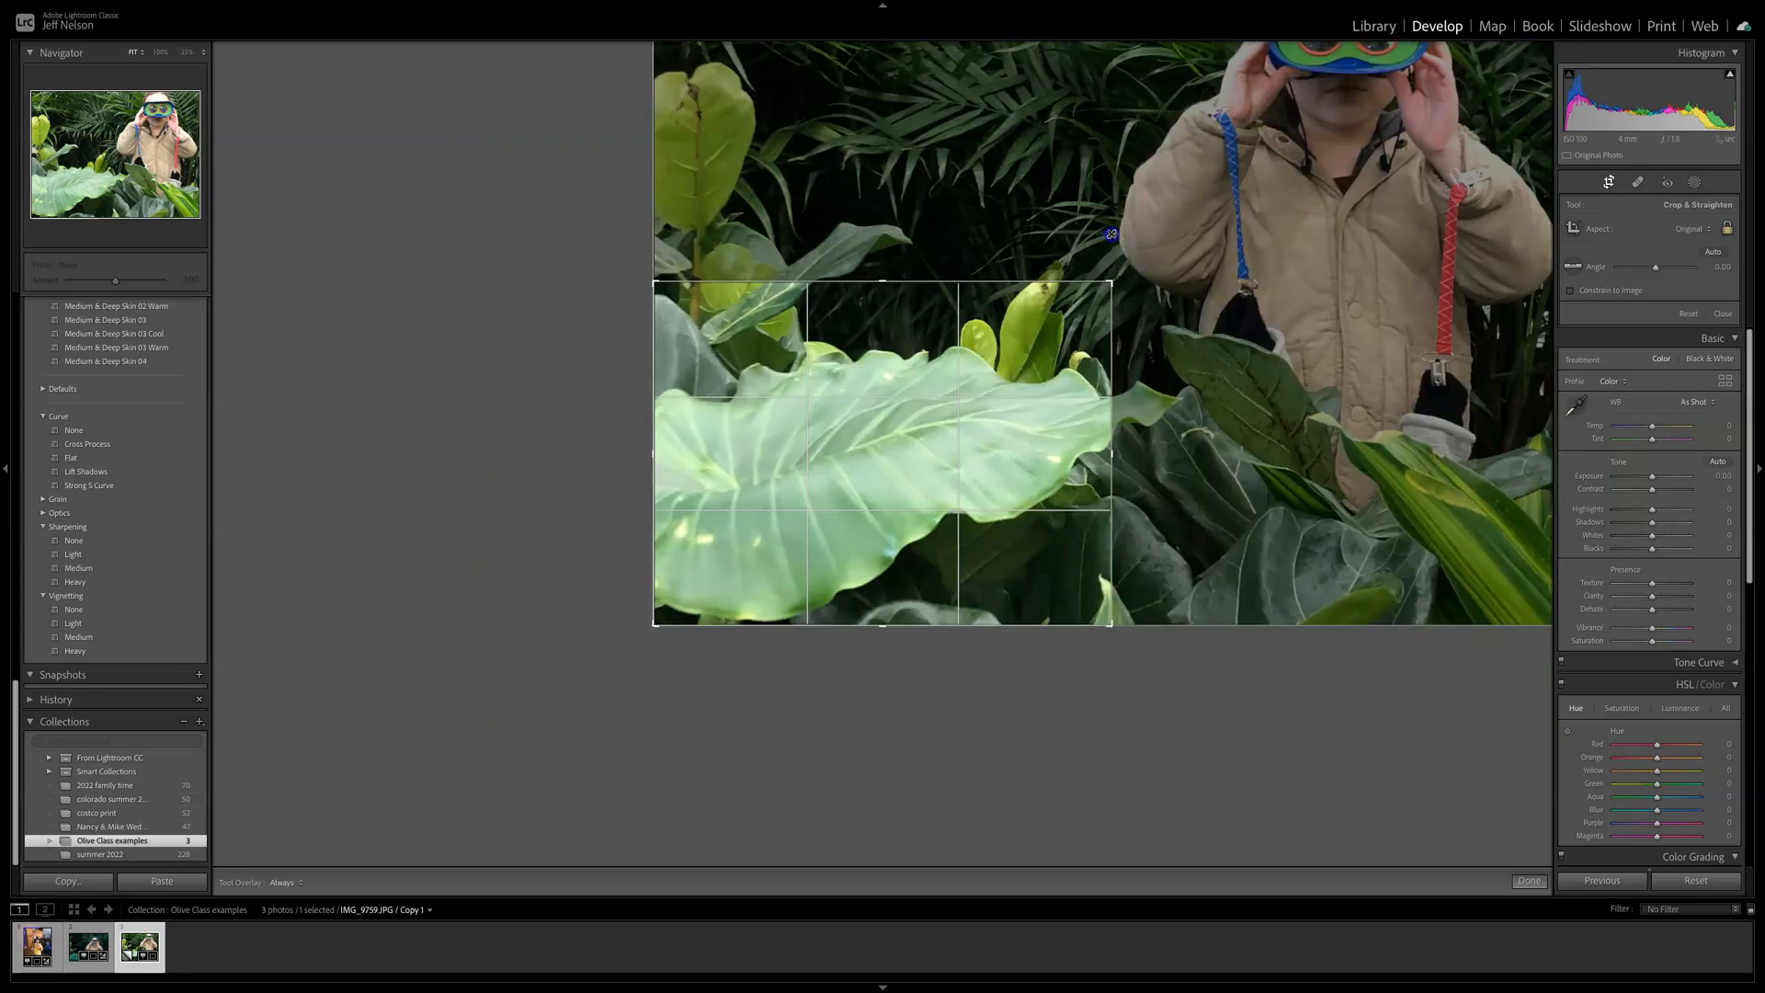
pyautogui.moveTo(1338, 97); pyautogui.dragTo(1340, 46)
# Step: Set the crop aspect ratio to Original and trim the frame slightly inward from the photo's upper-right corner
pyautogui.click(1699, 230)
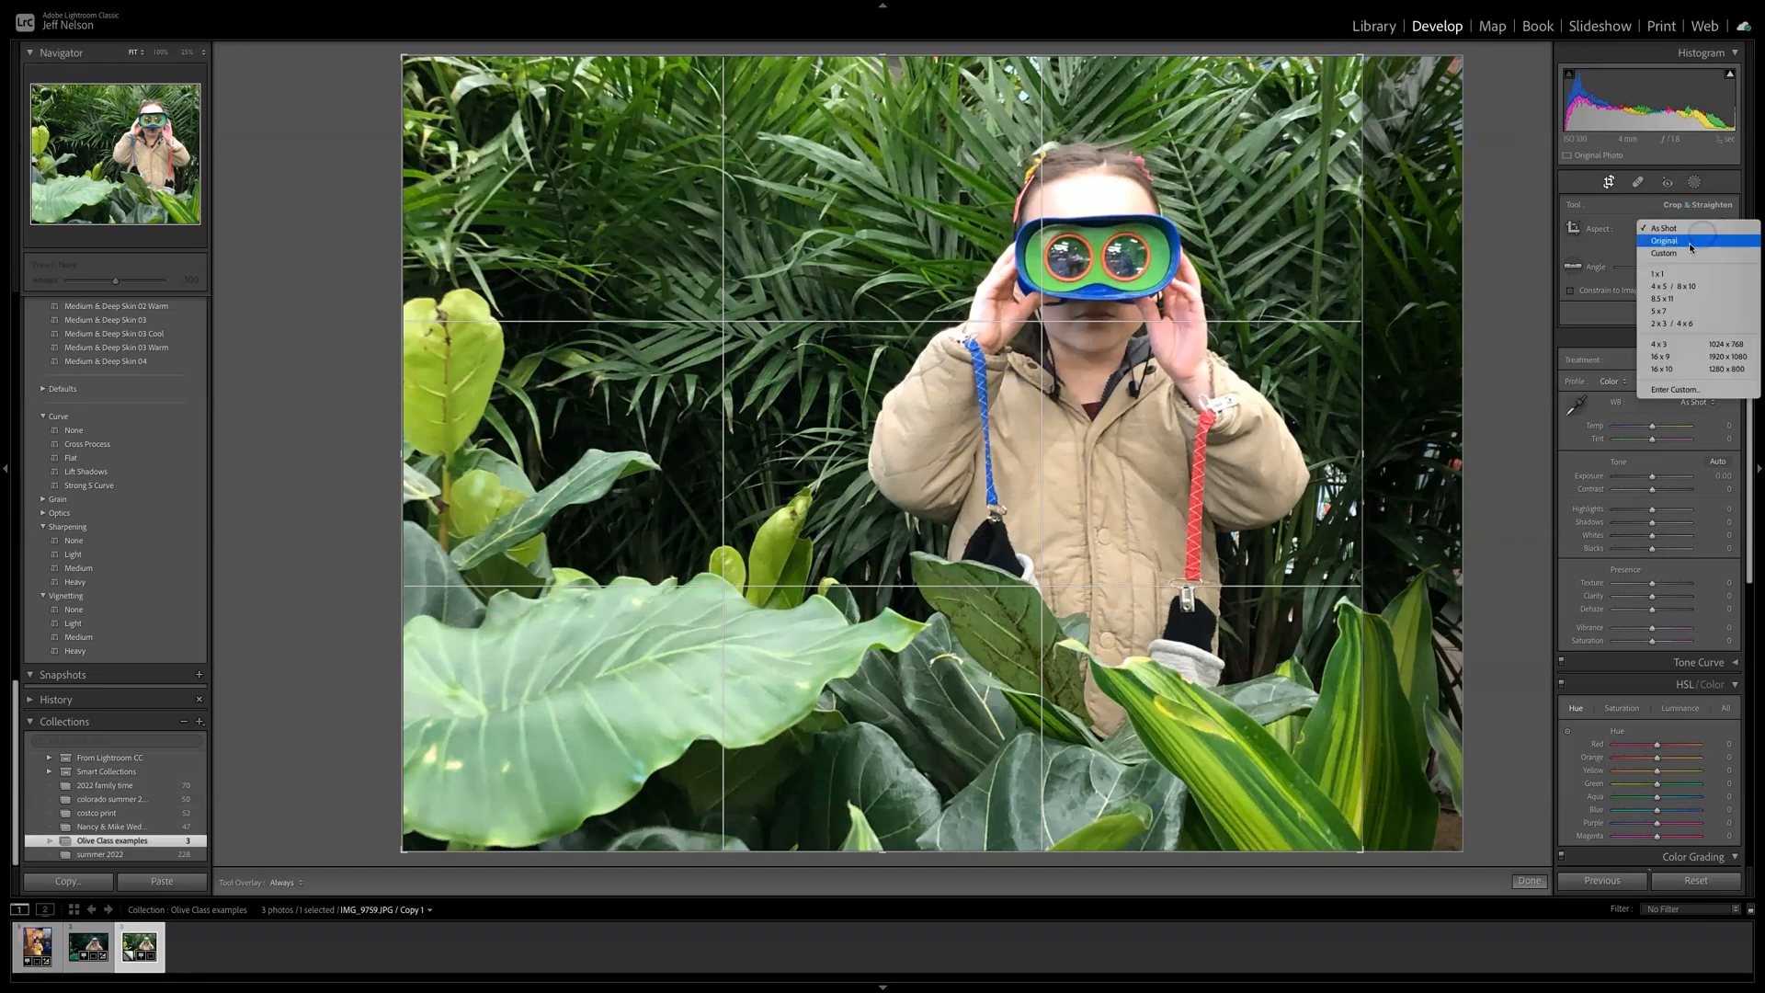
pyautogui.click(1690, 243)
pyautogui.moveTo(1412, 58); pyautogui.dragTo(1367, 78)
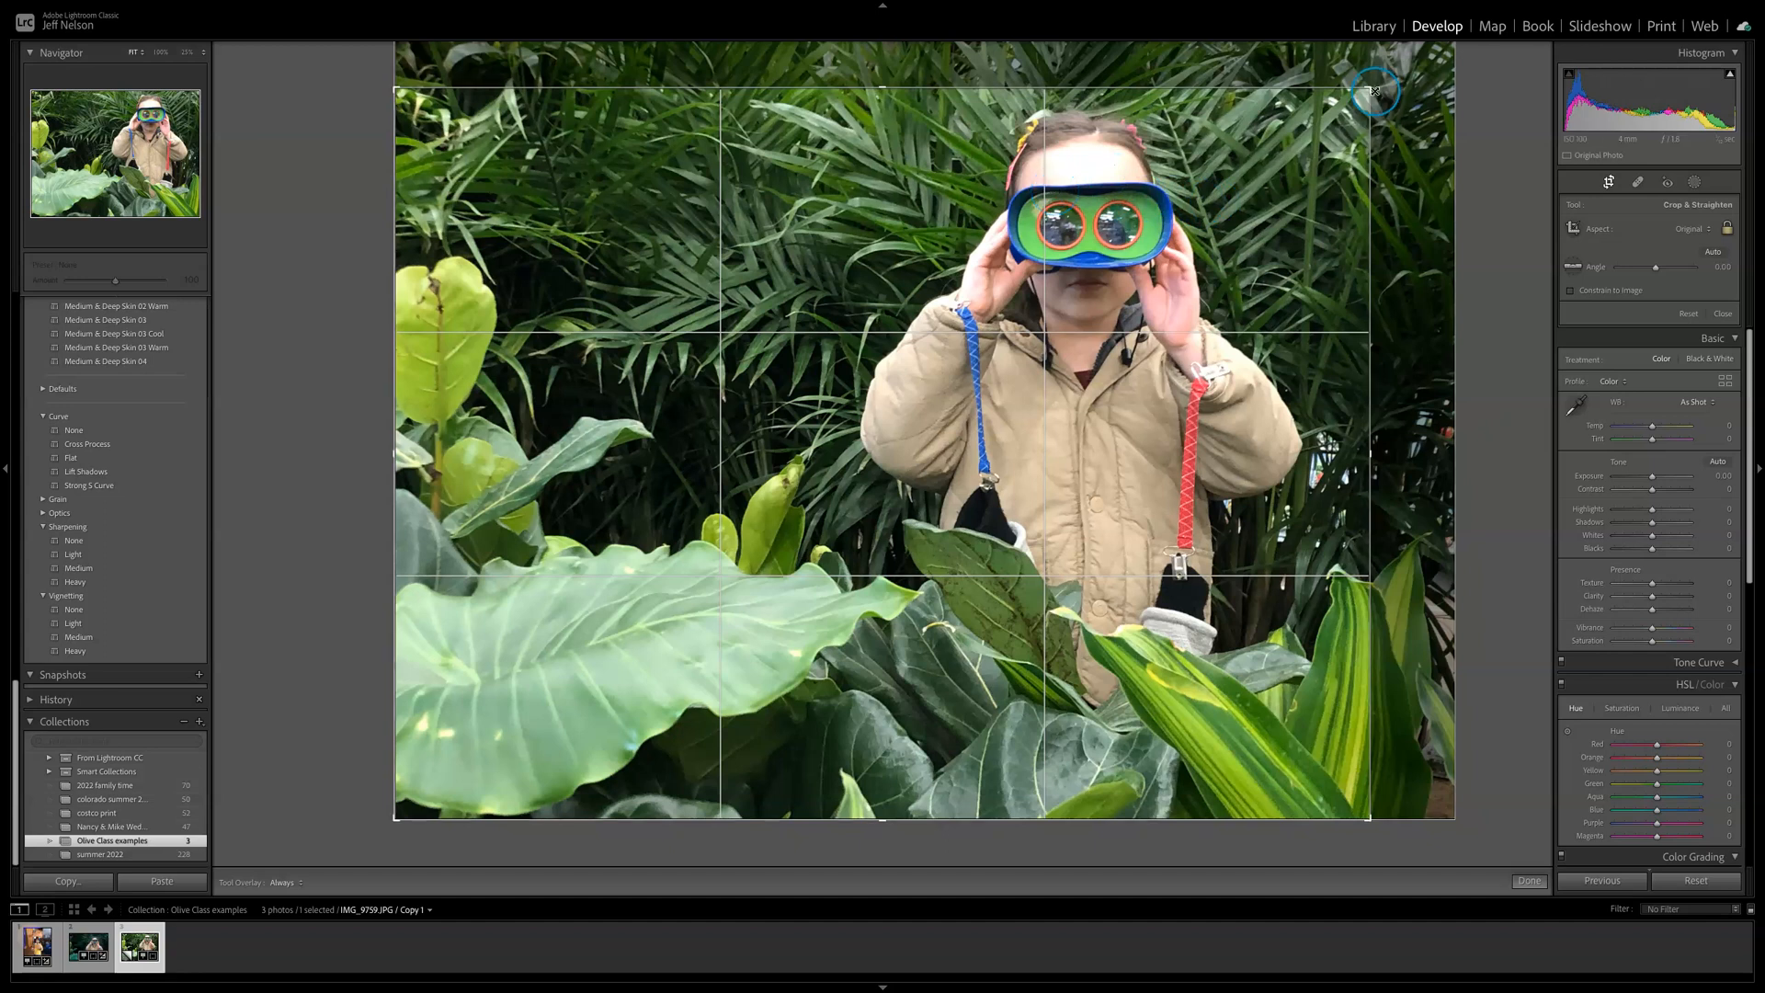
pyautogui.moveTo(1371, 89); pyautogui.dragTo(1388, 66)
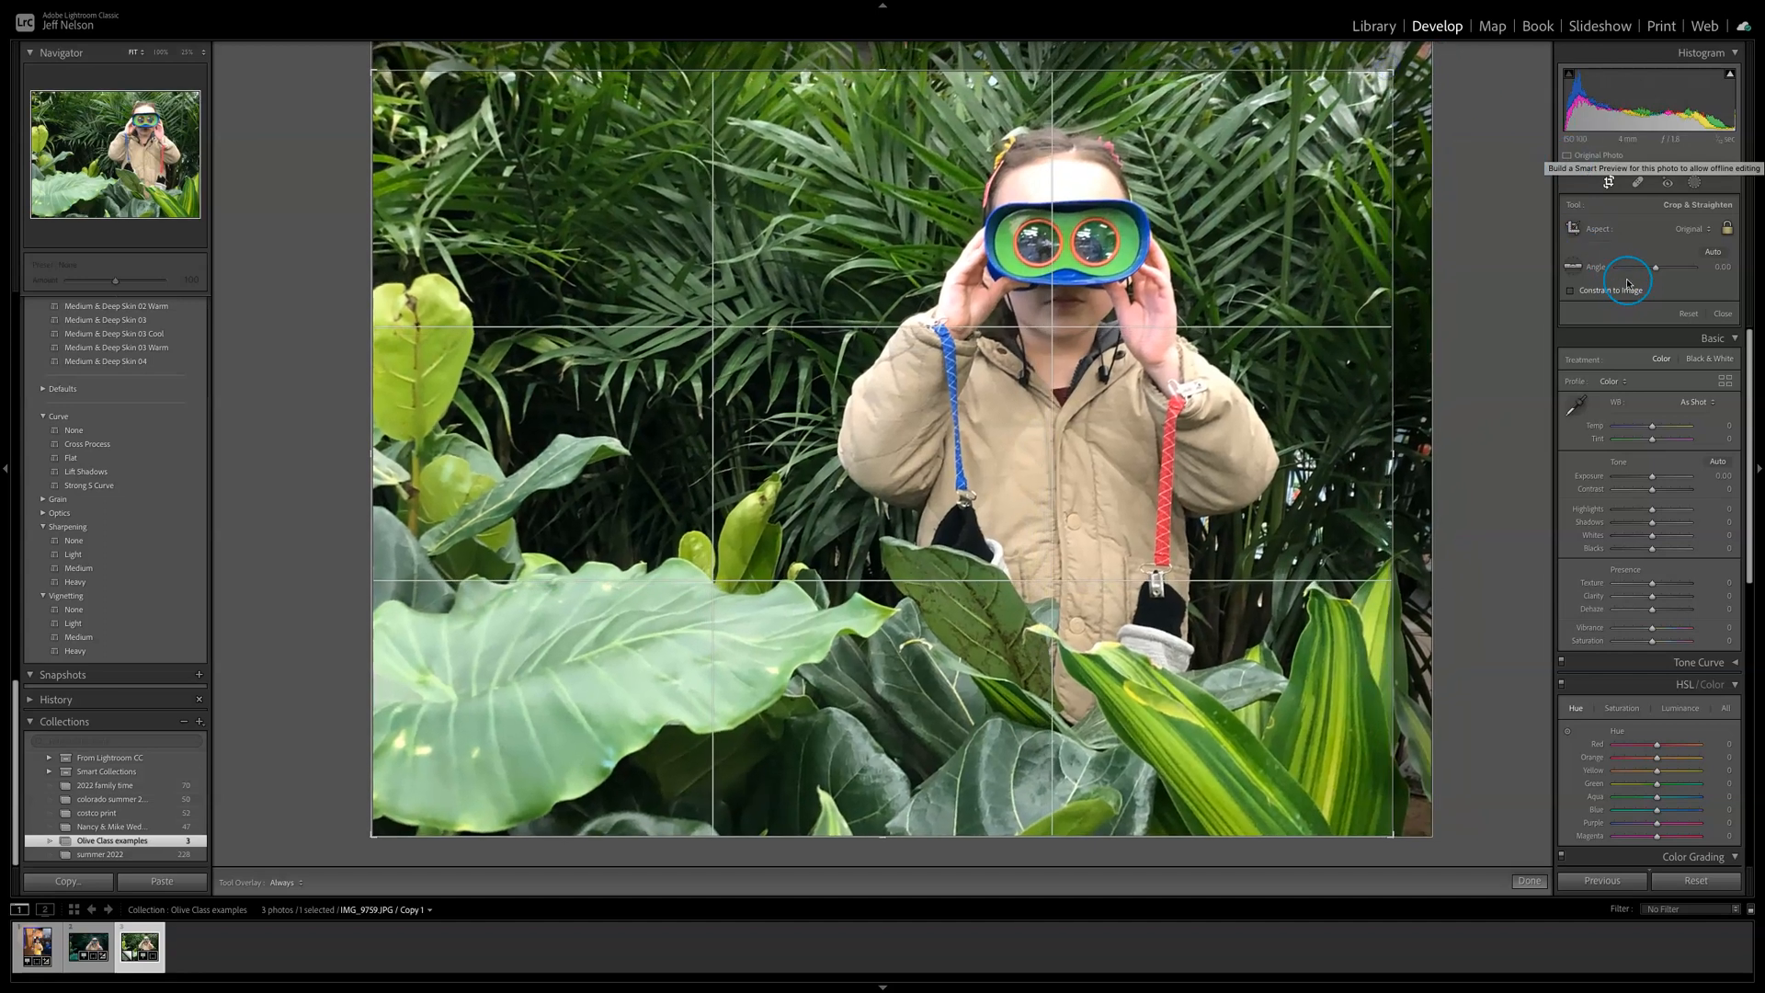
# Step: Rotate the crop to an angle of 1.27, tighten and reposition the frame around the child, and apply the crop
pyautogui.moveTo(1411, 73); pyautogui.dragTo(1414, 58)
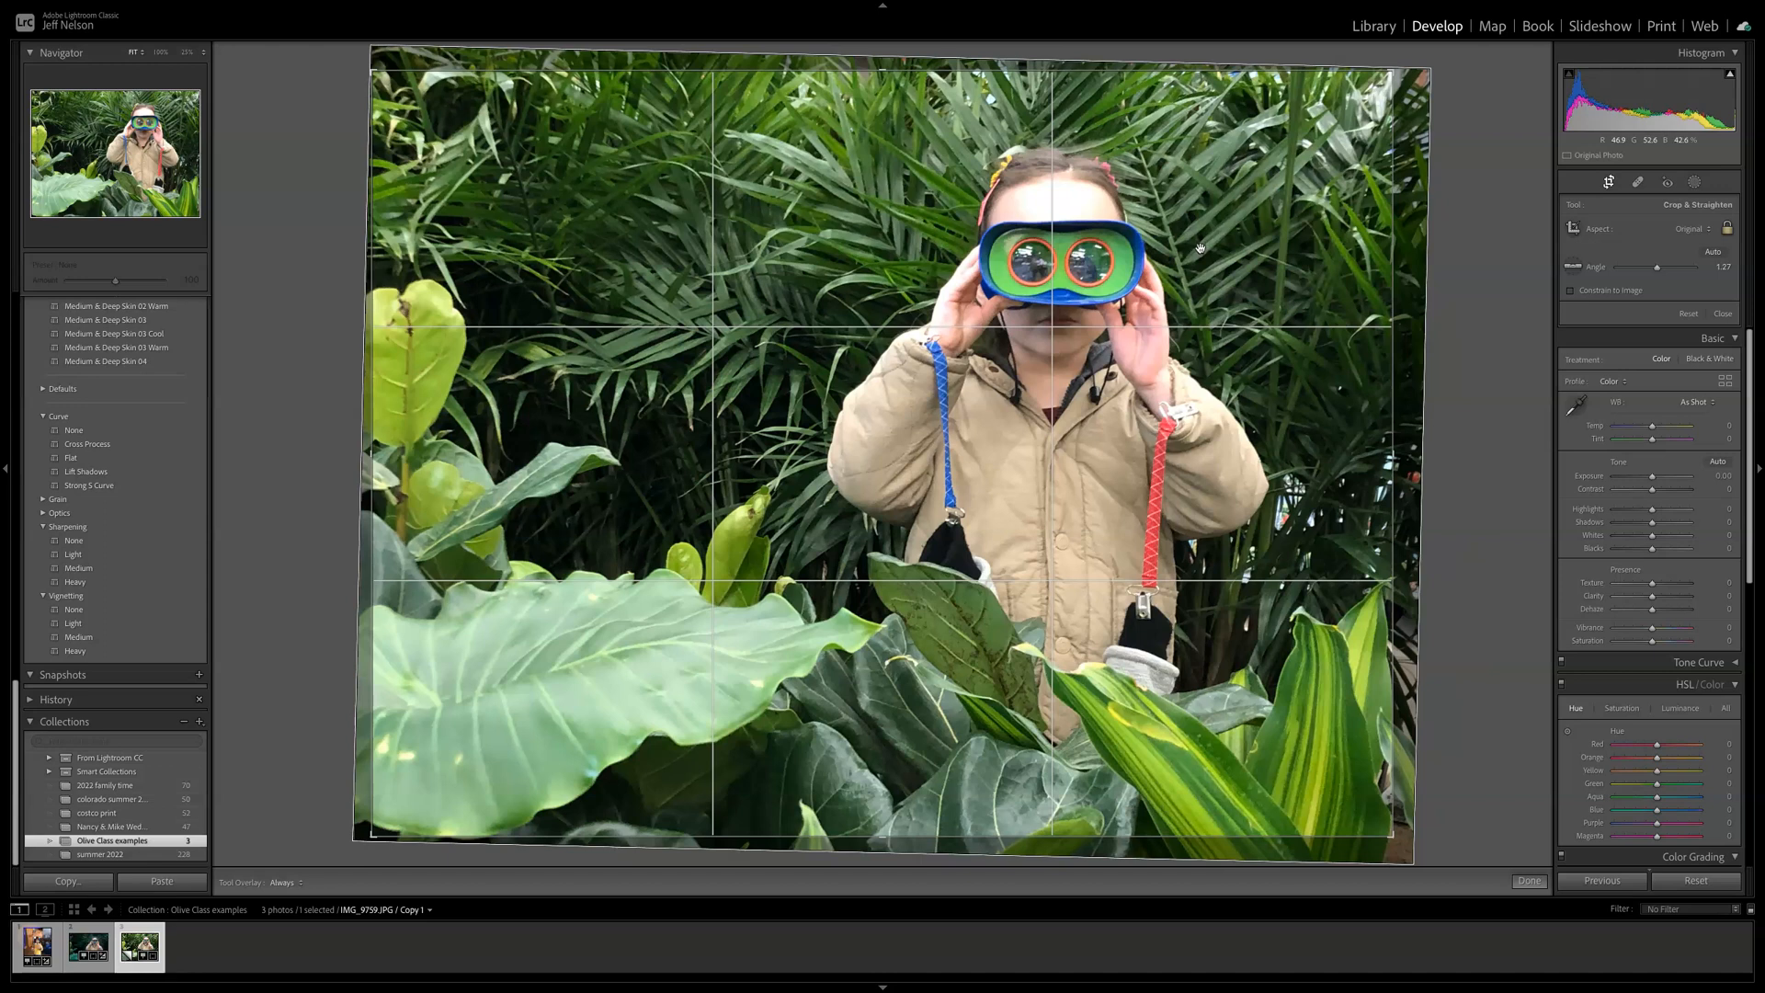
pyautogui.moveTo(1393, 70); pyautogui.dragTo(1383, 76)
pyautogui.moveTo(1228, 205); pyautogui.dragTo(1140, 193)
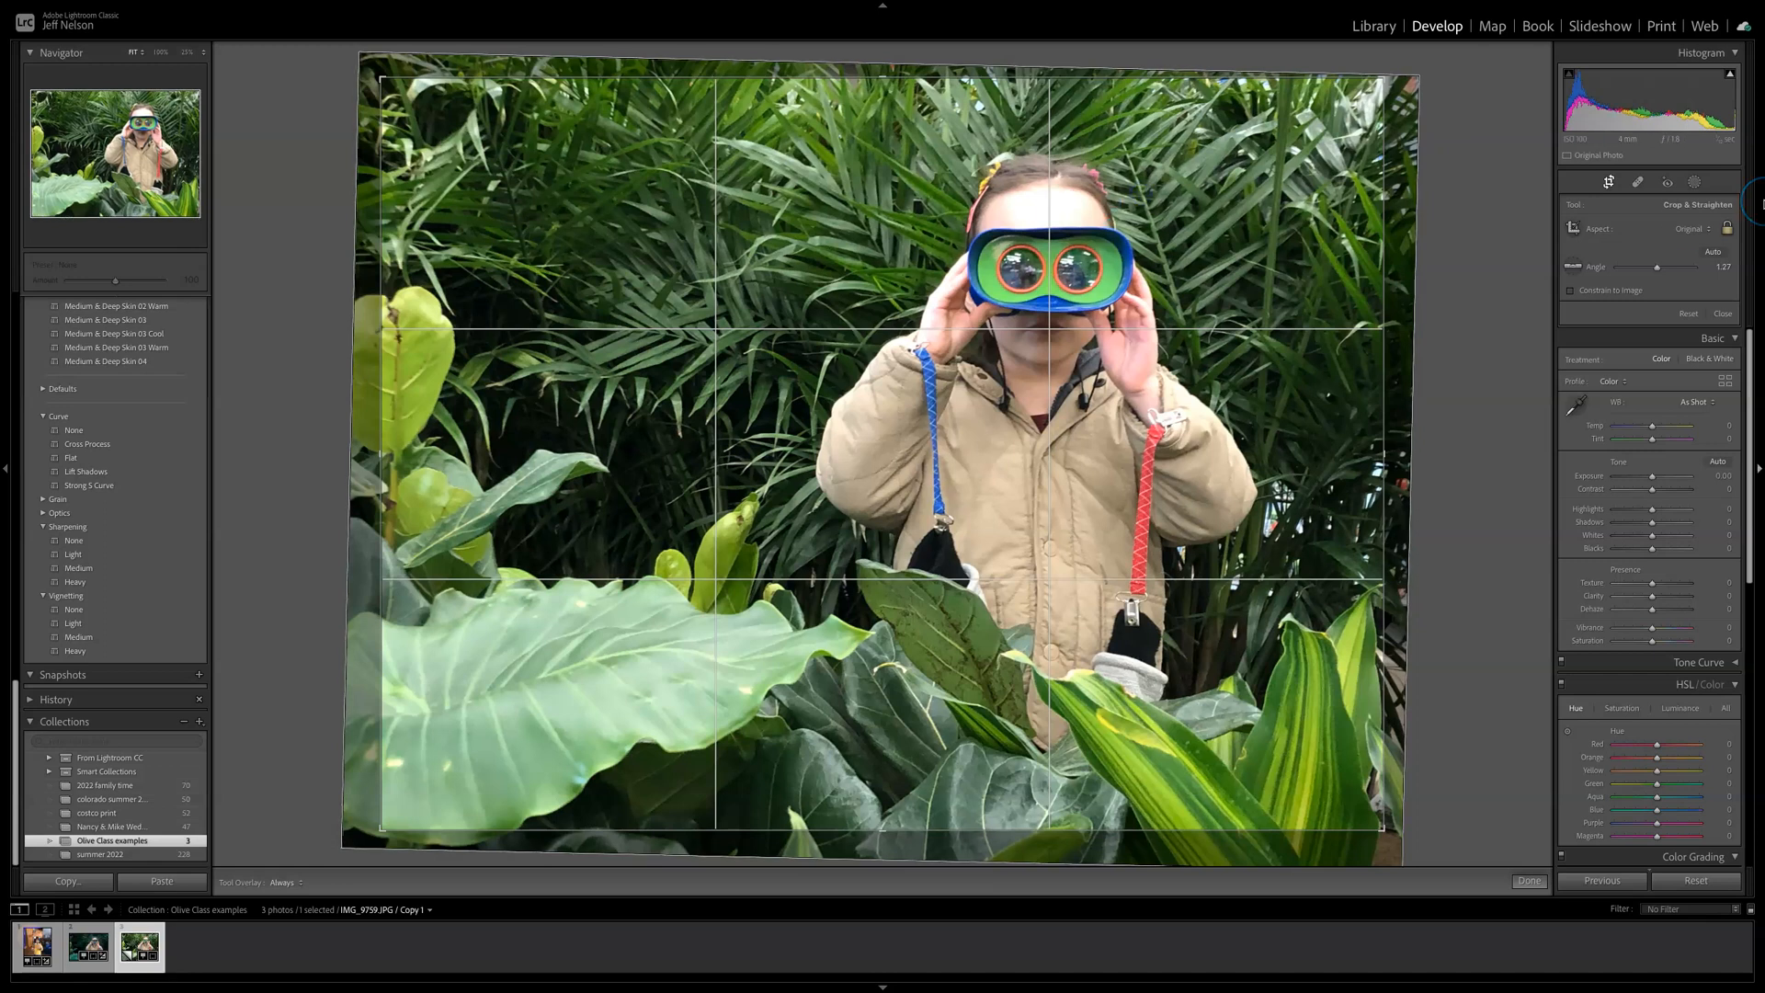
pyautogui.click(1521, 884)
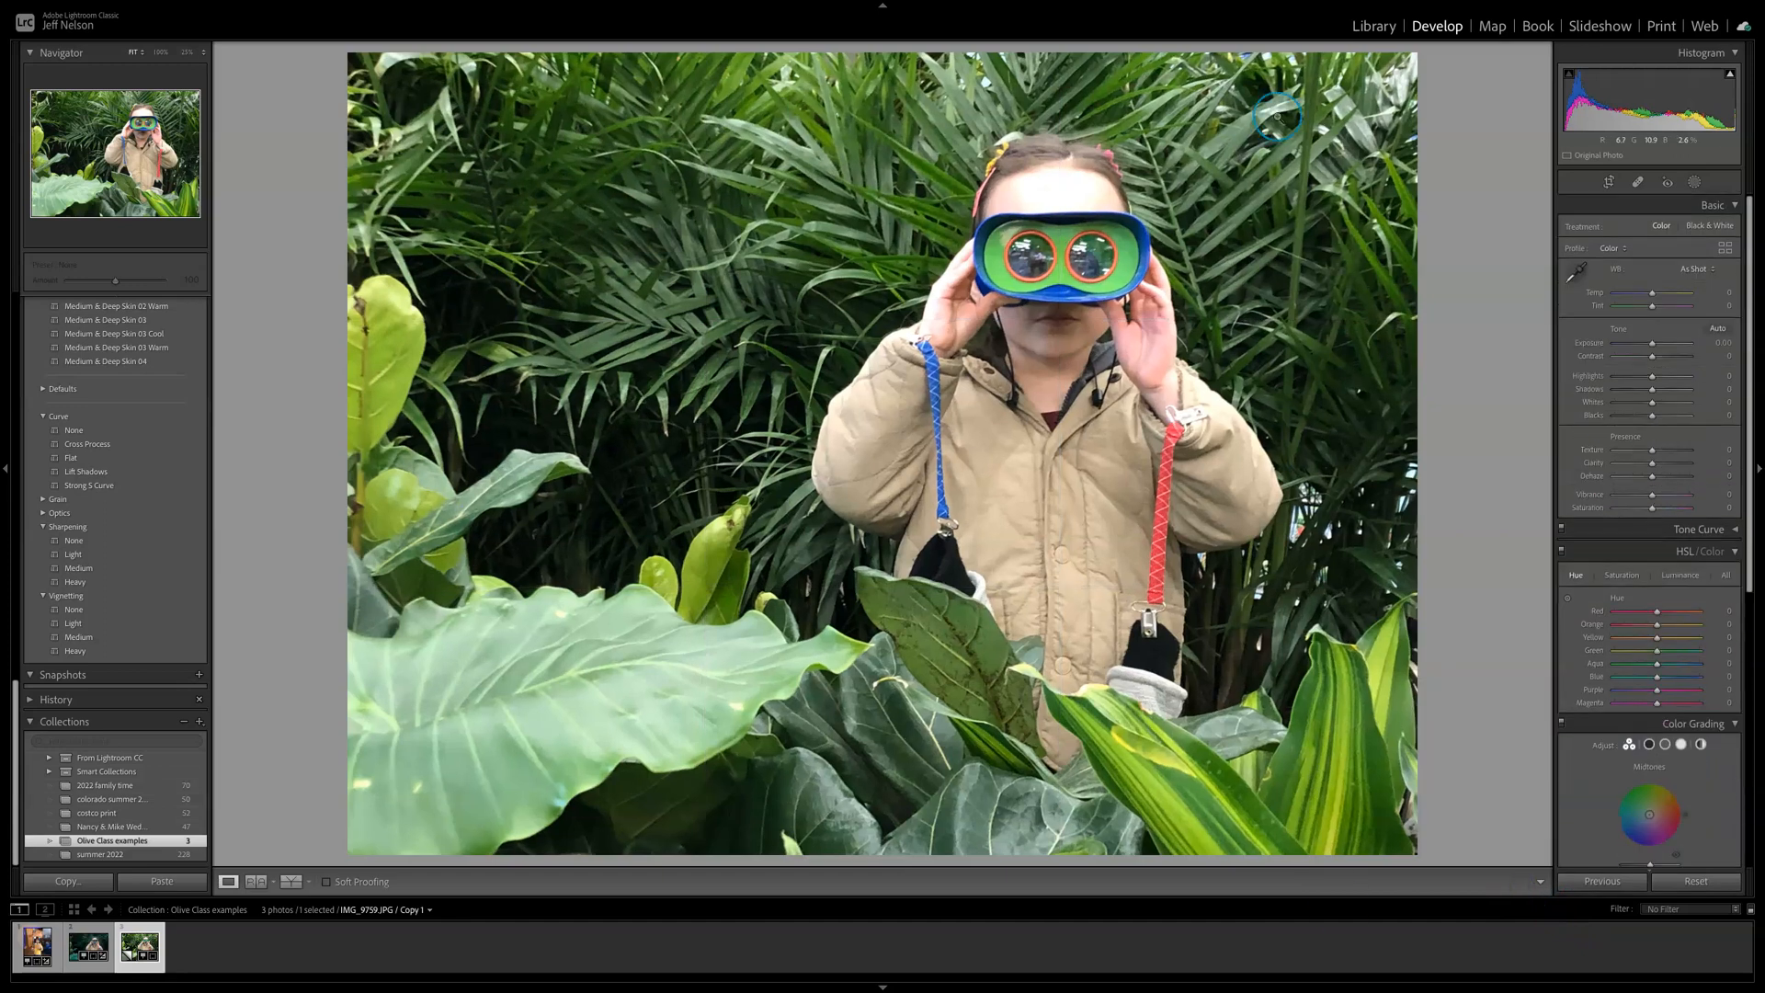
# Step: Inspect the cropped photo in Lights Out mode with the interface dimmed and blacked out, and restore normal lighting
pyautogui.press('l')
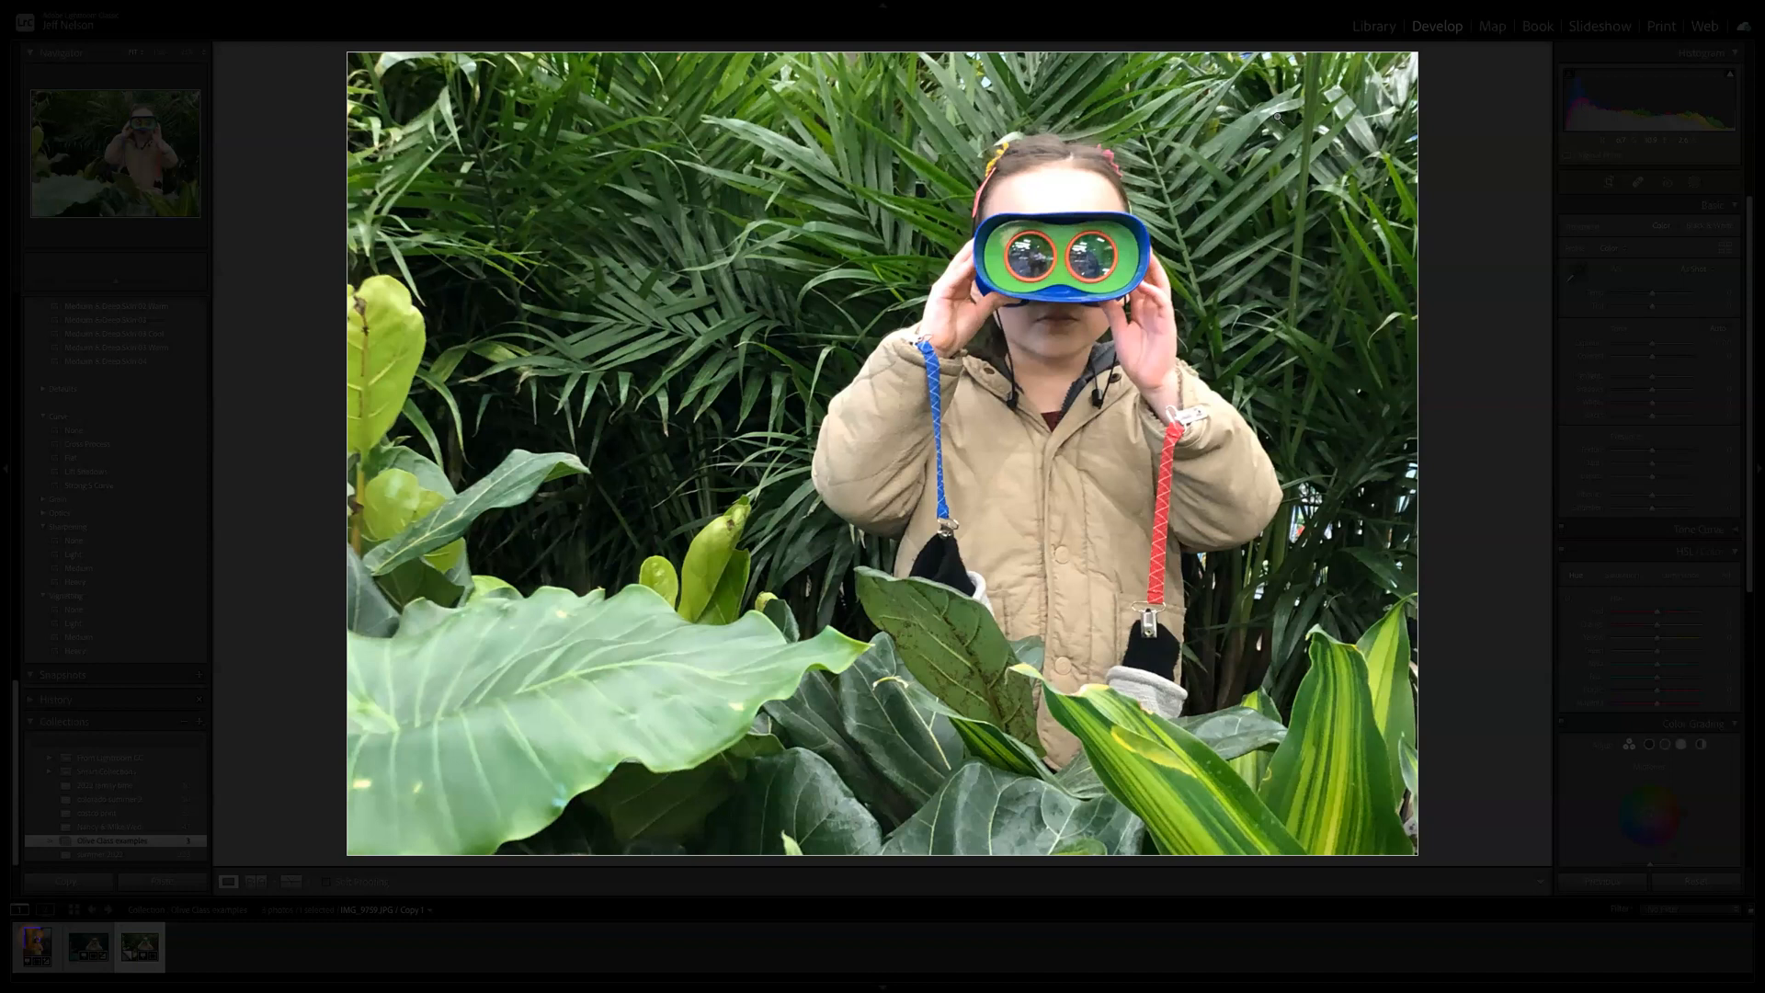
pyautogui.press('l')
pyautogui.press('l')
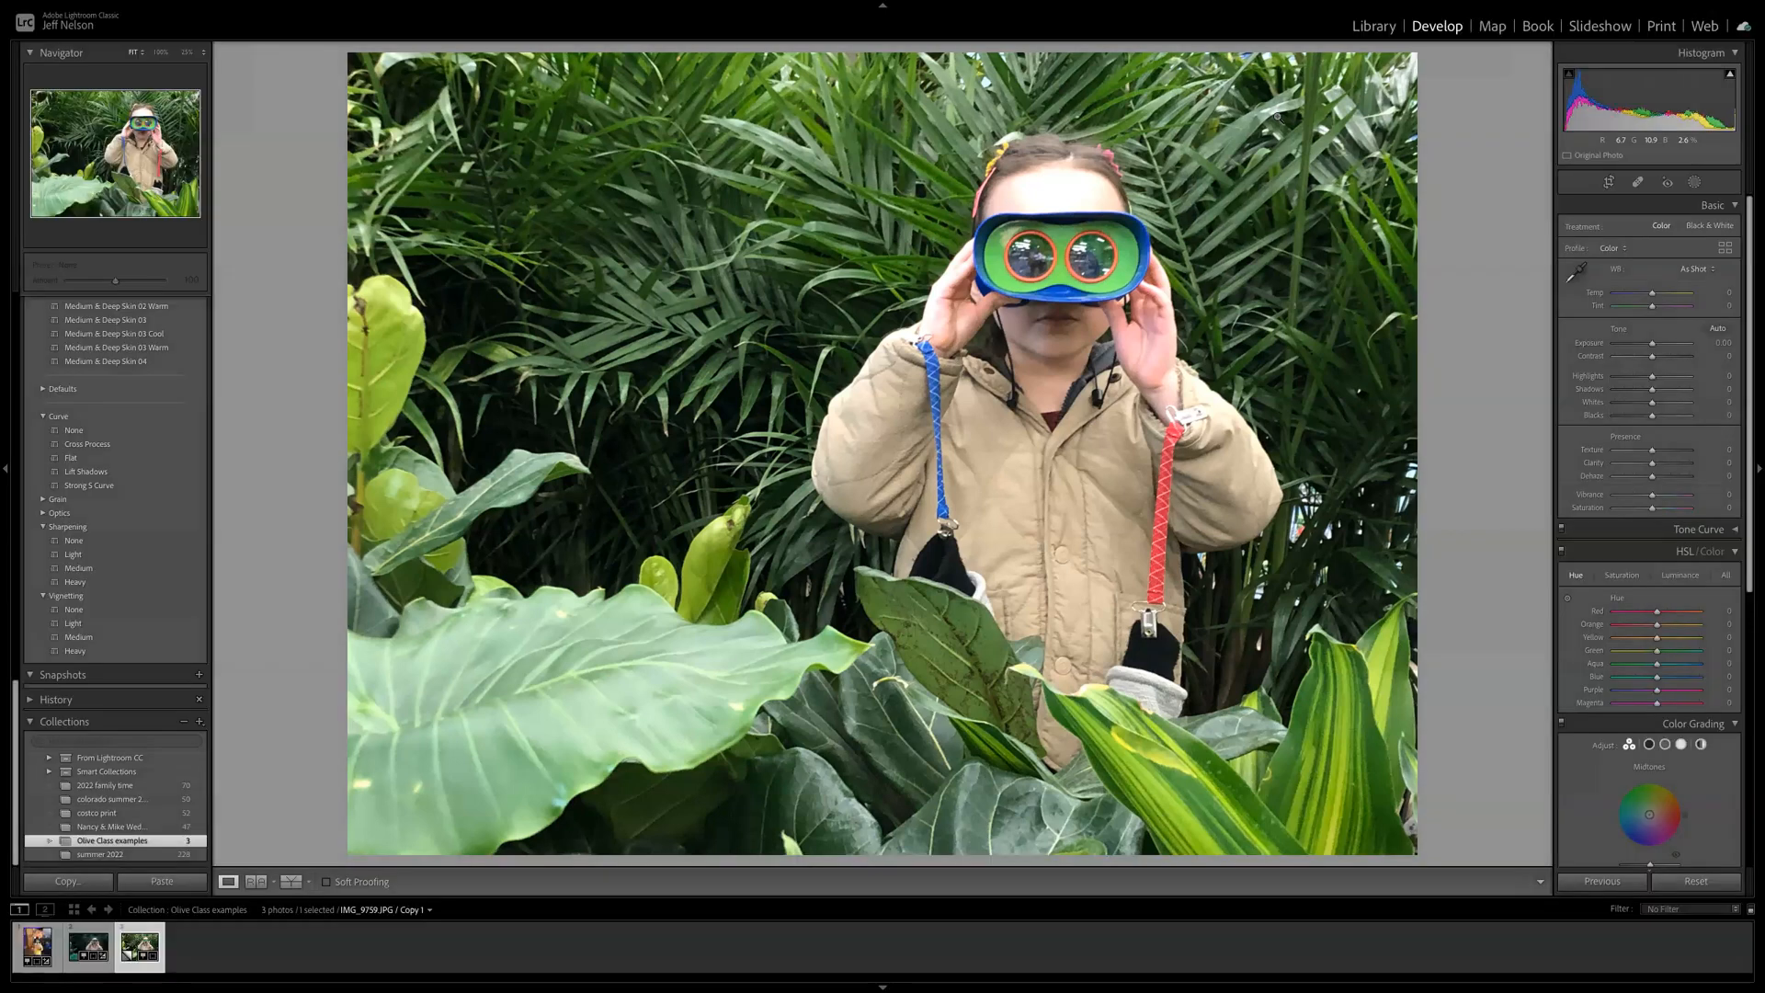
pyautogui.press('l')
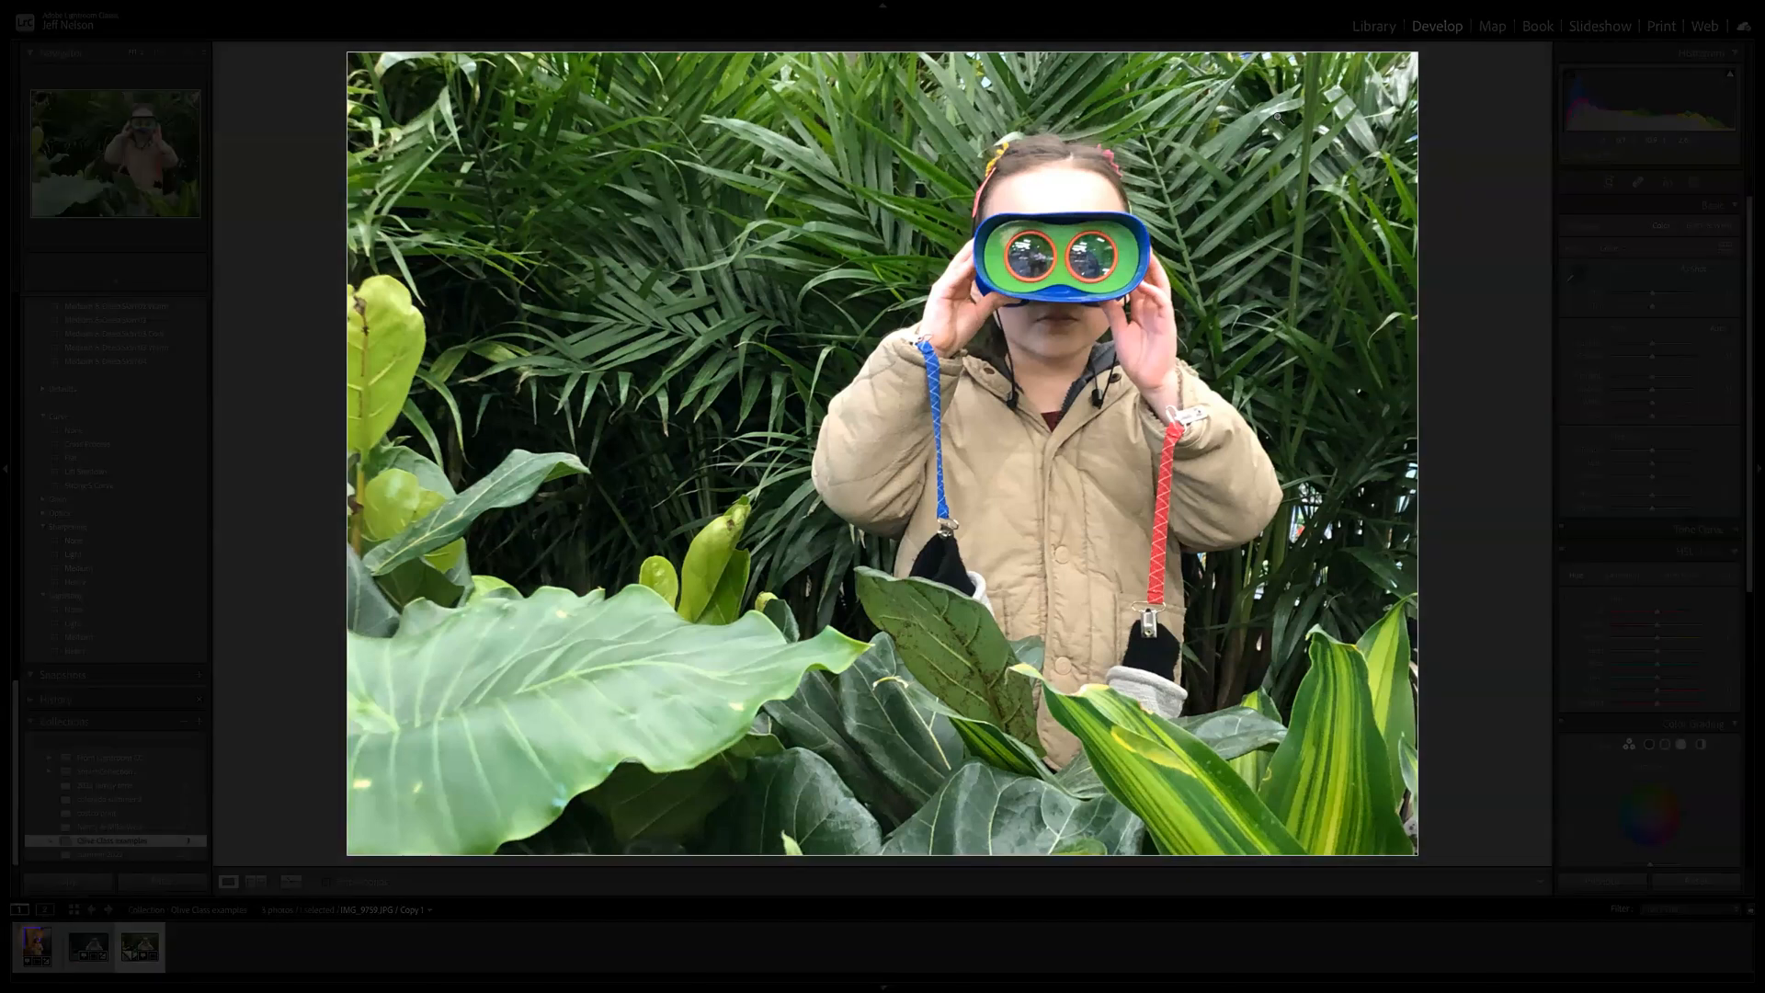
pyautogui.press('l')
pyautogui.press('l')
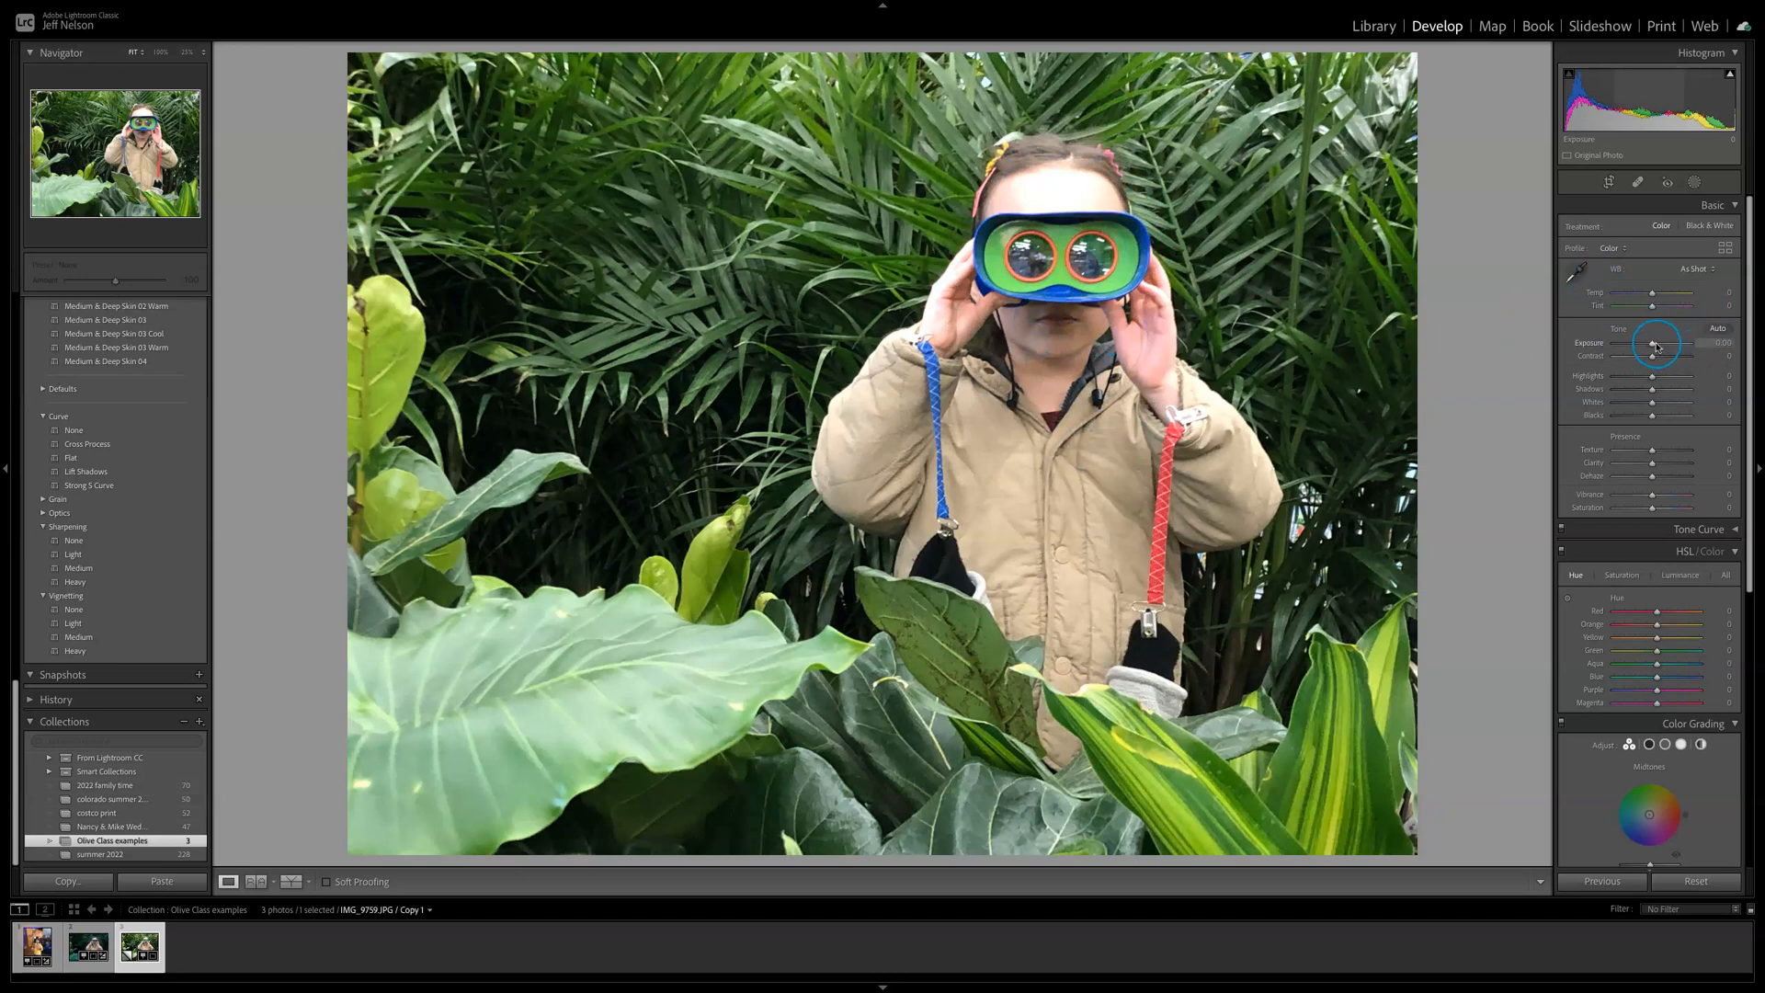
# Step: Lower the photo's exposure to −0.40
pyautogui.moveTo(1654, 346); pyautogui.dragTo(1650, 346)
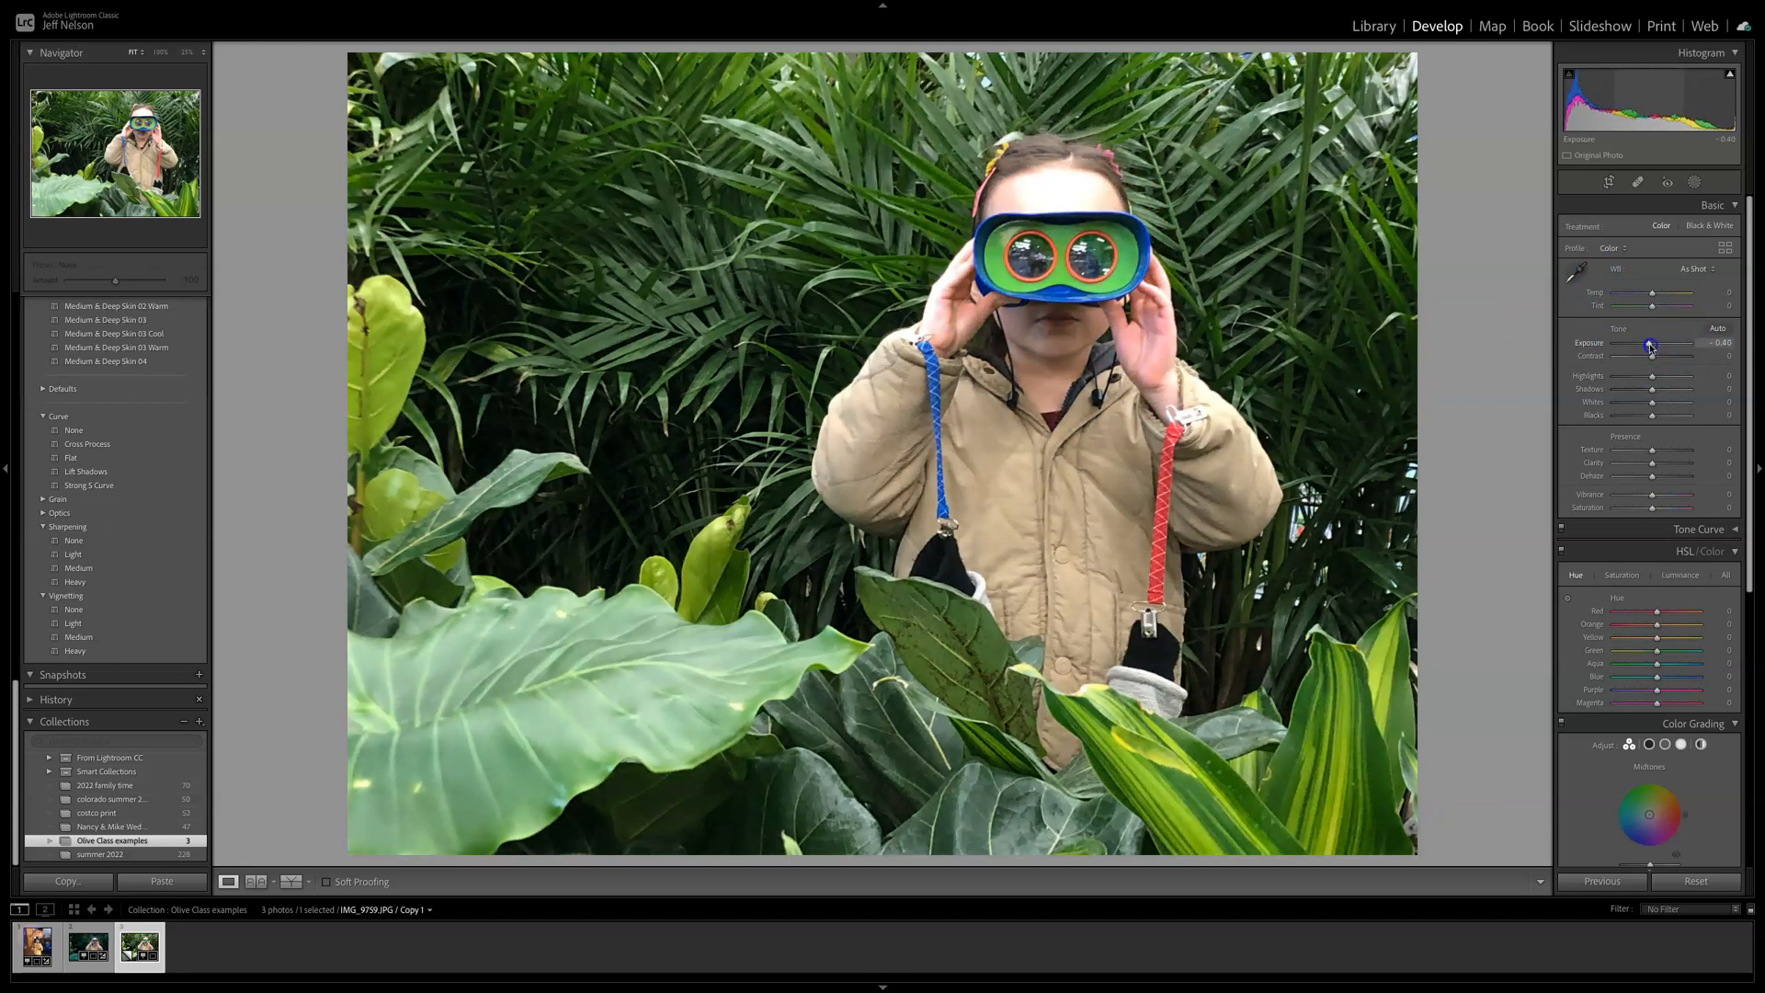
# Step: Try raising the contrast to about +78, and reset it to its default
pyautogui.moveTo(1649, 359); pyautogui.dragTo(1658, 361)
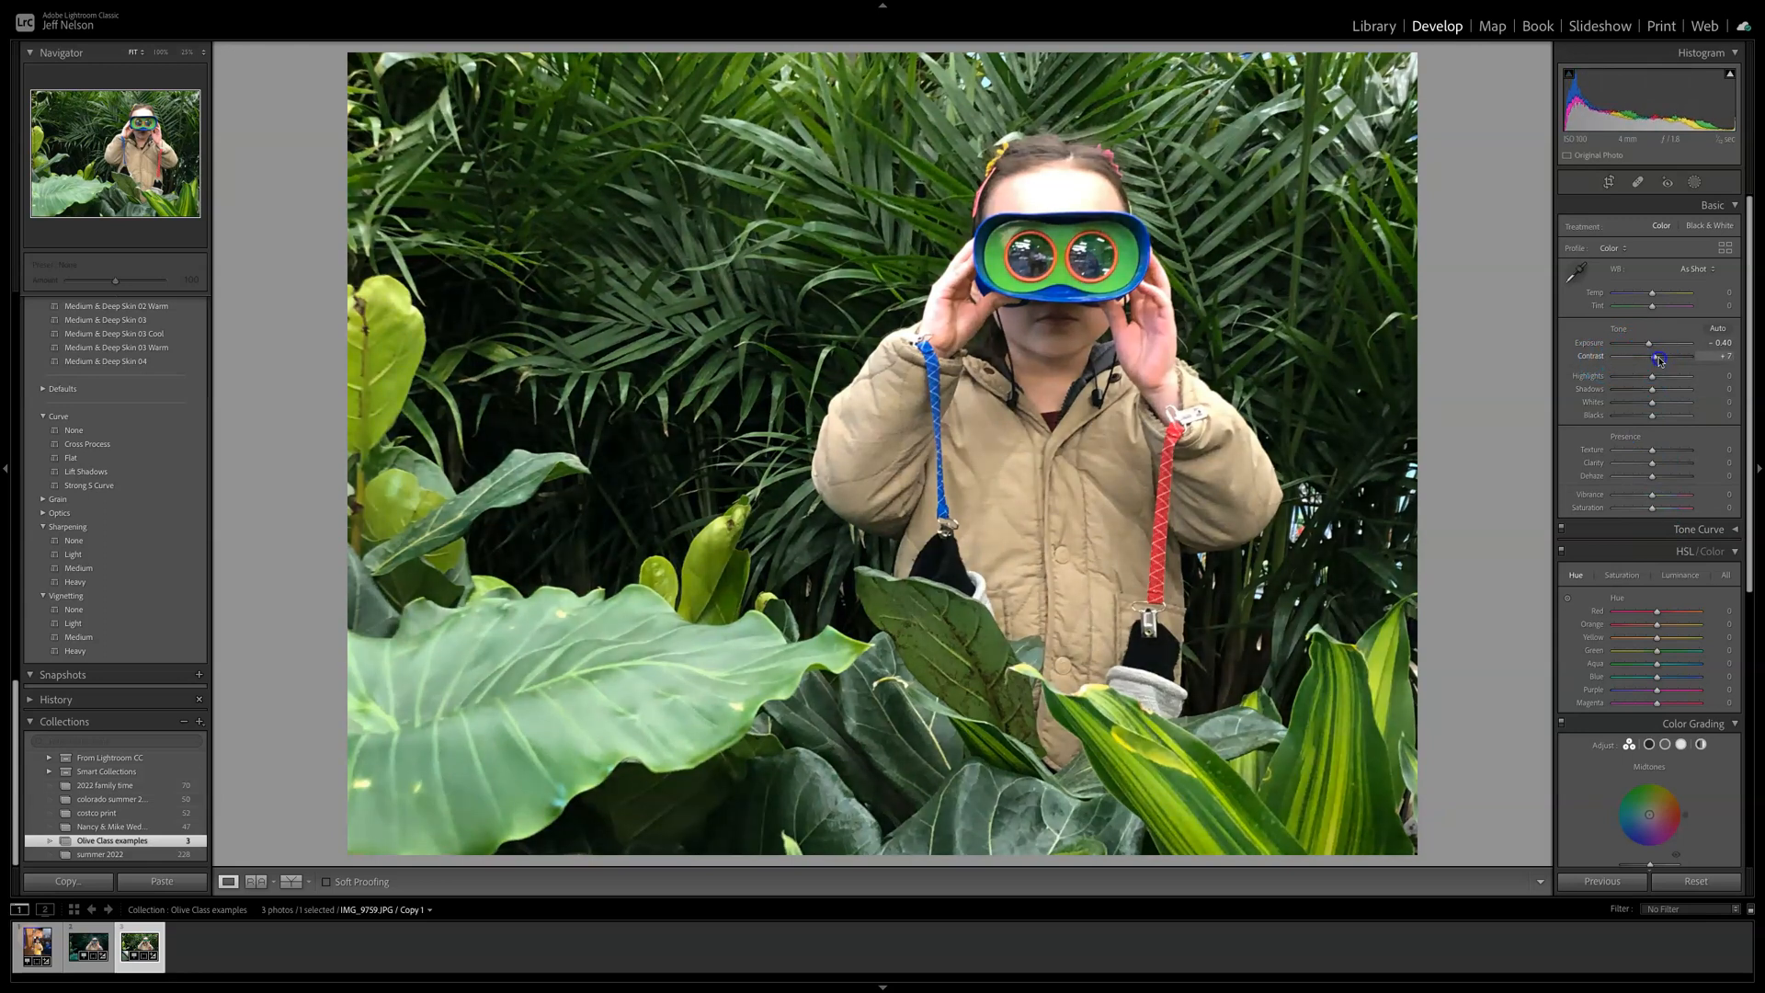
pyautogui.moveTo(1659, 360); pyautogui.dragTo(1675, 359)
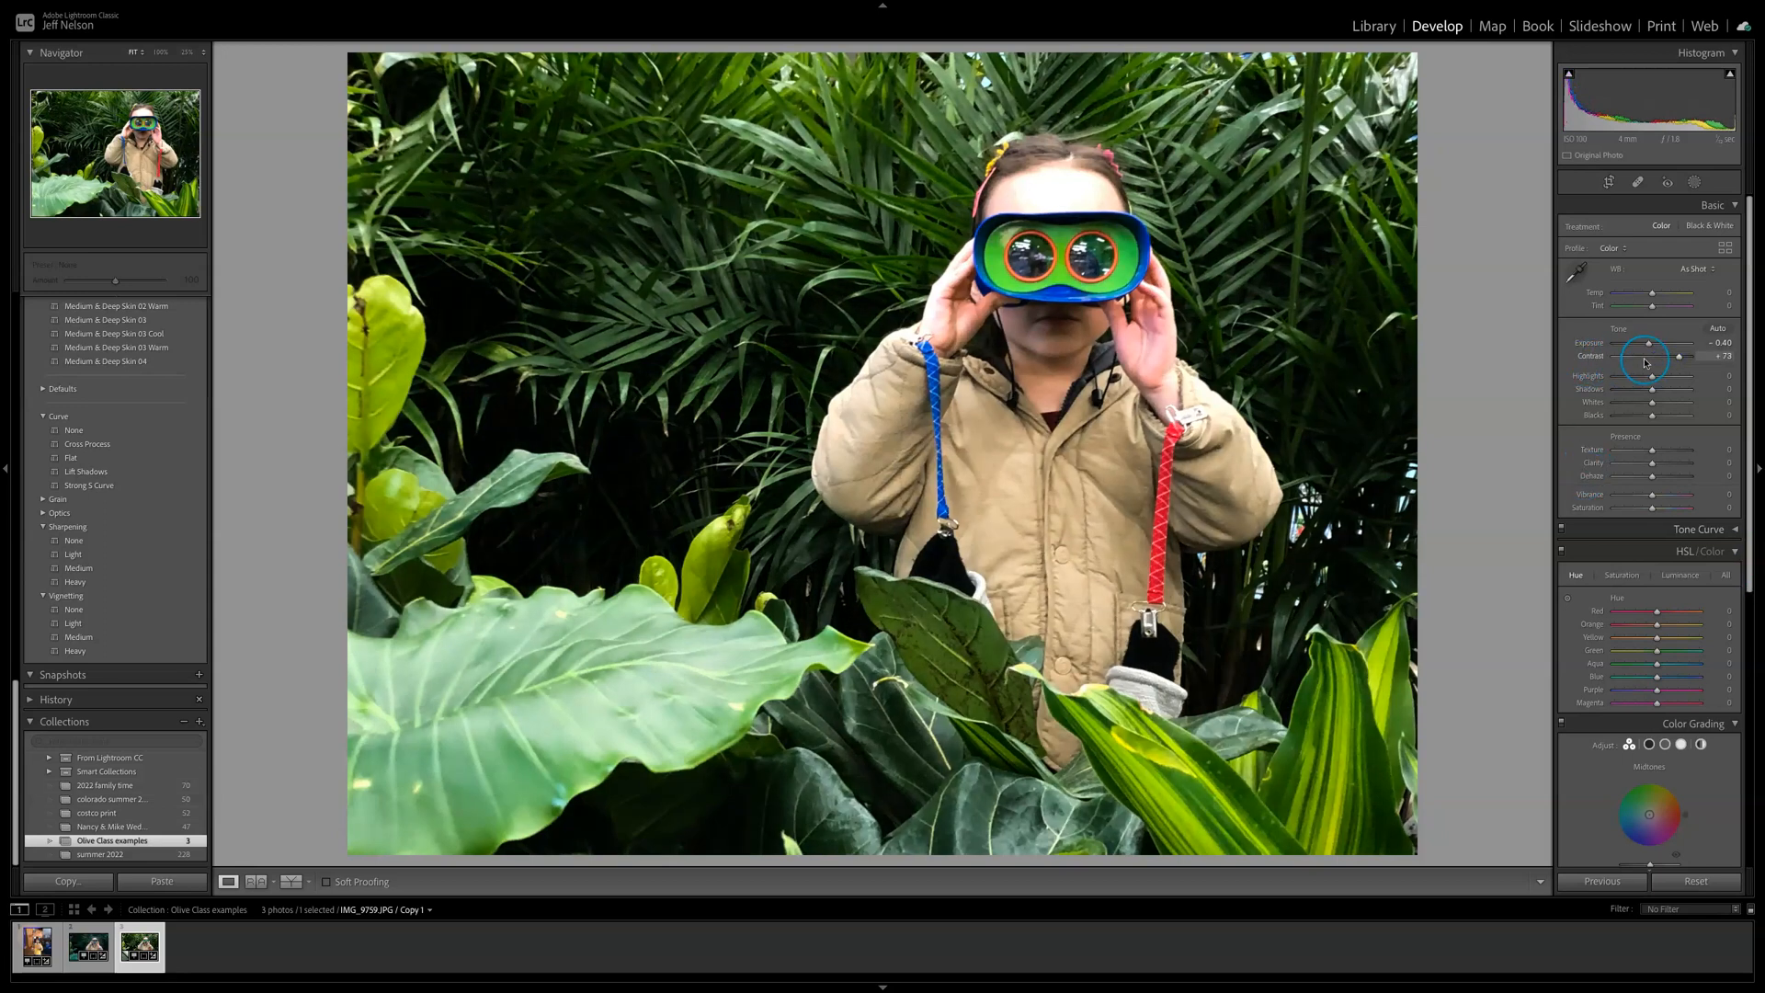
pyautogui.moveTo(1679, 360); pyautogui.dragTo(1675, 359)
pyautogui.doubleClick(1597, 360)
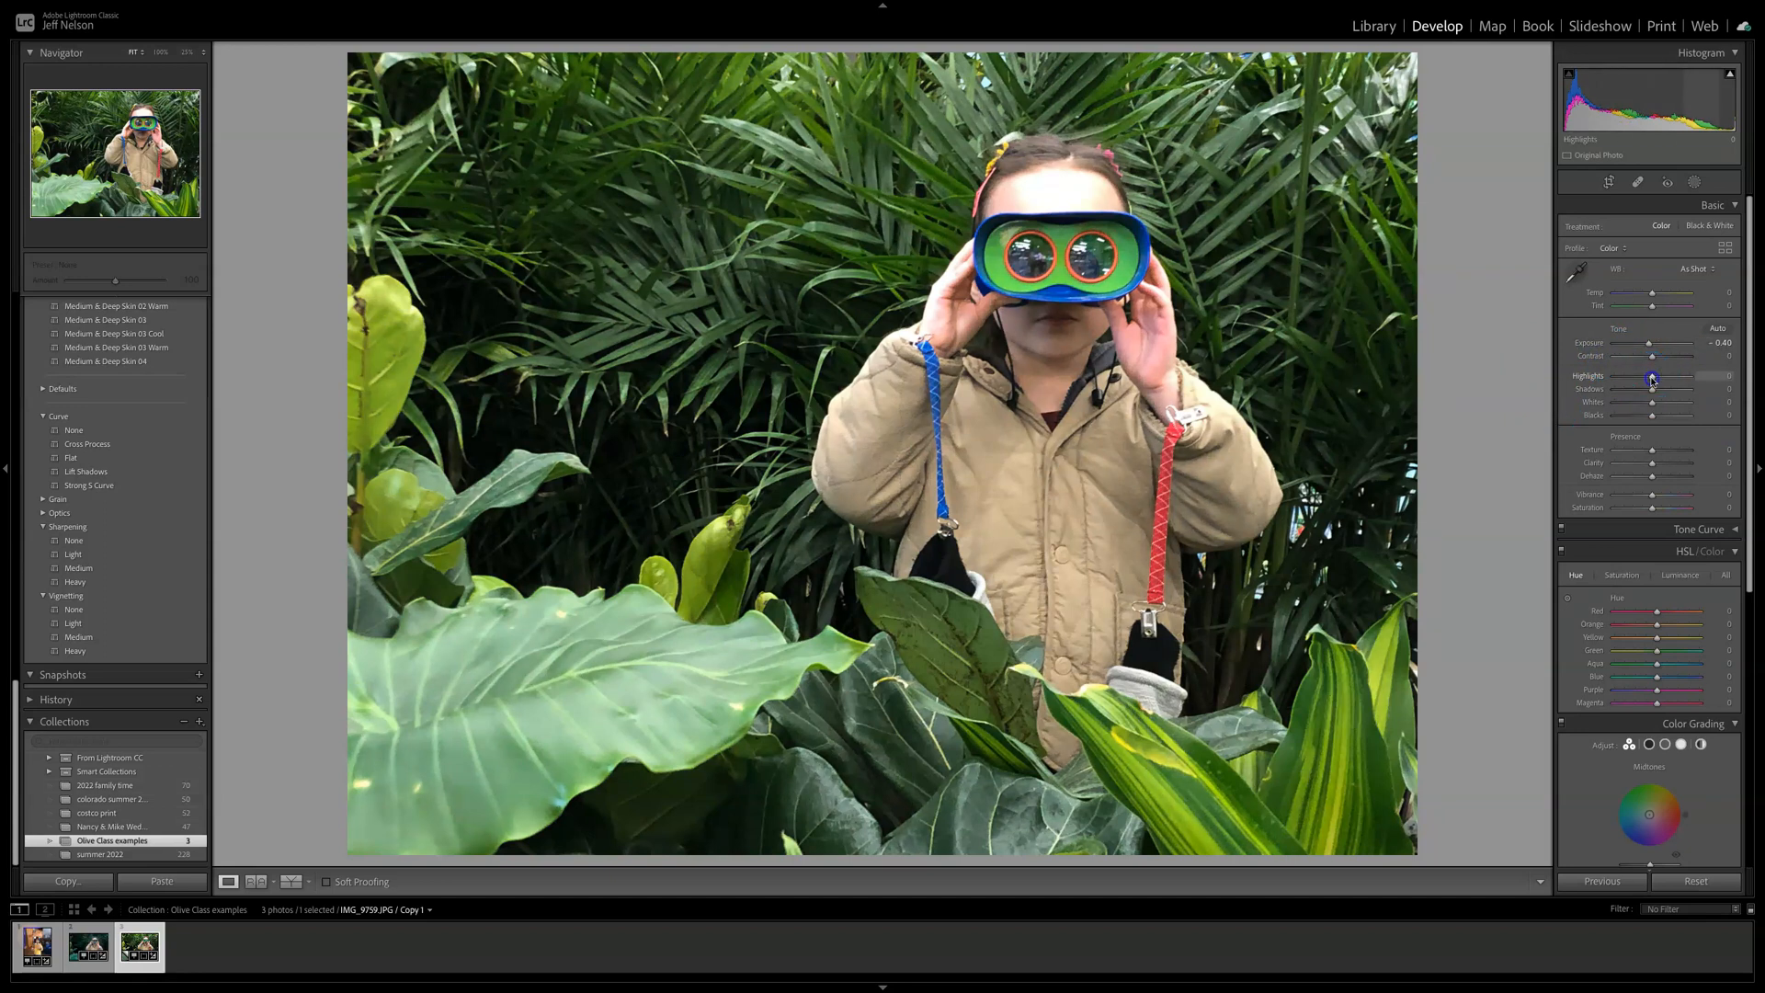
# Step: Set highlights to −13, shadows to −15, blacks to −5, white balance temperature to +6 and tint to +4
pyautogui.moveTo(1651, 378); pyautogui.dragTo(1647, 377)
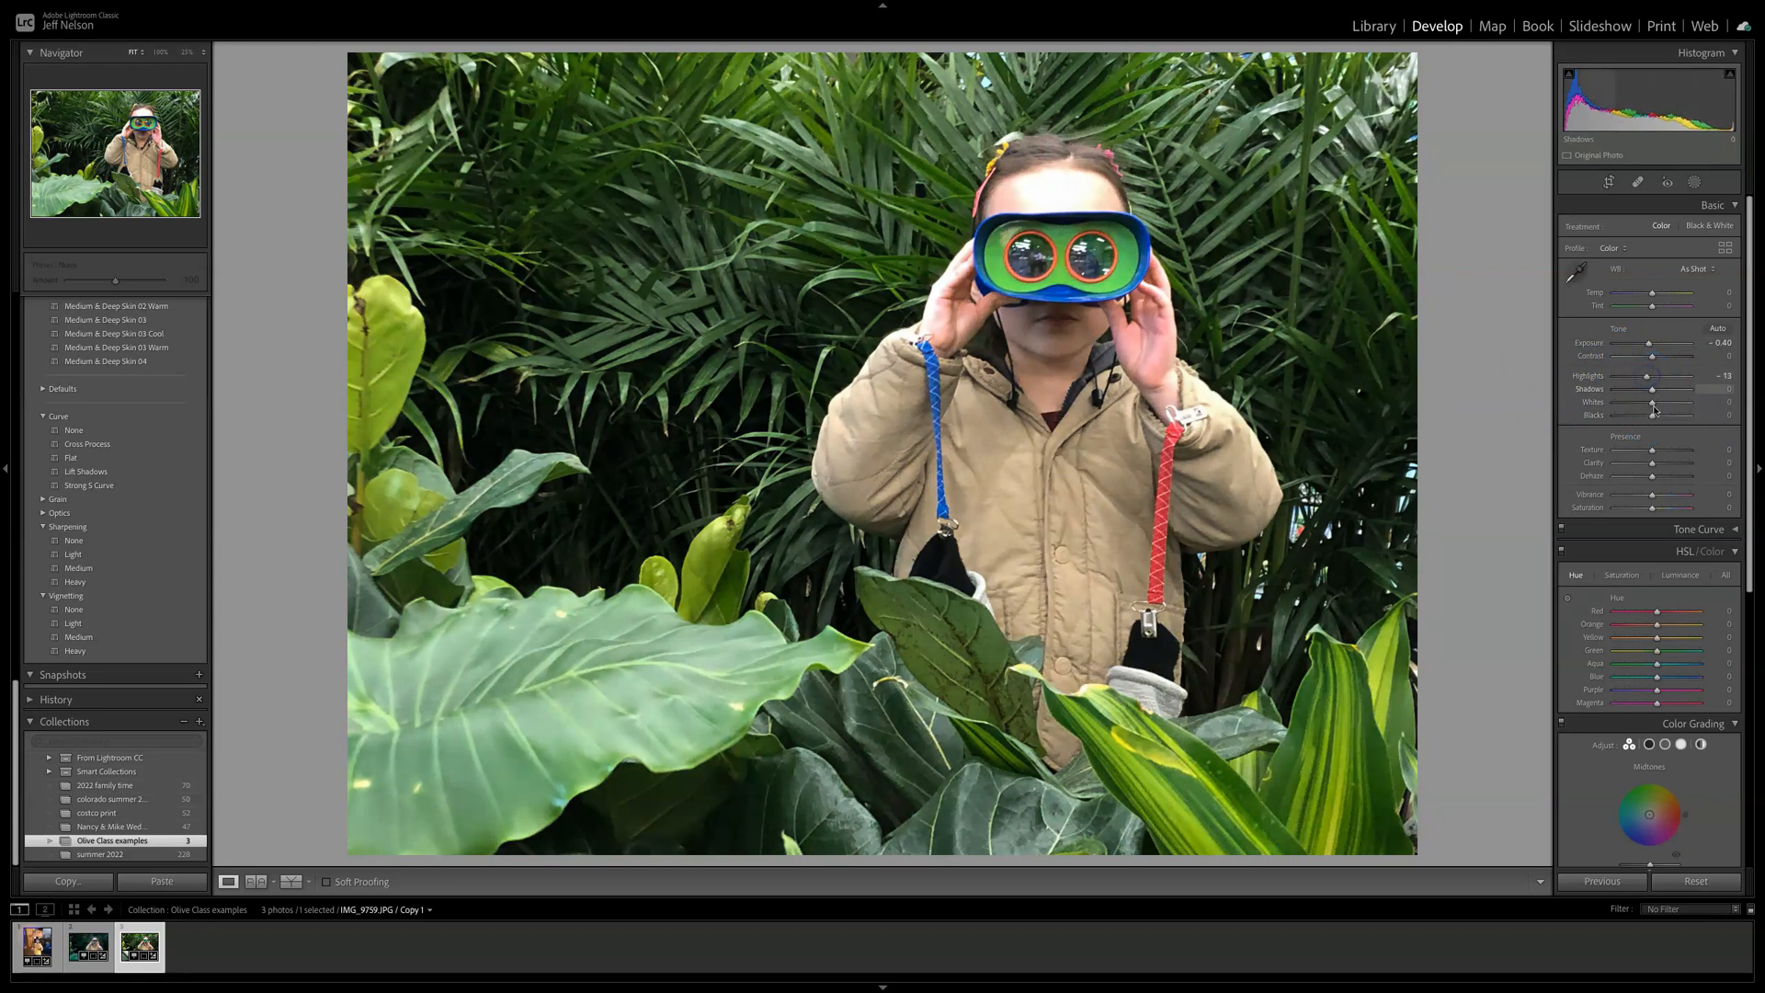
pyautogui.moveTo(1652, 391); pyautogui.dragTo(1647, 390)
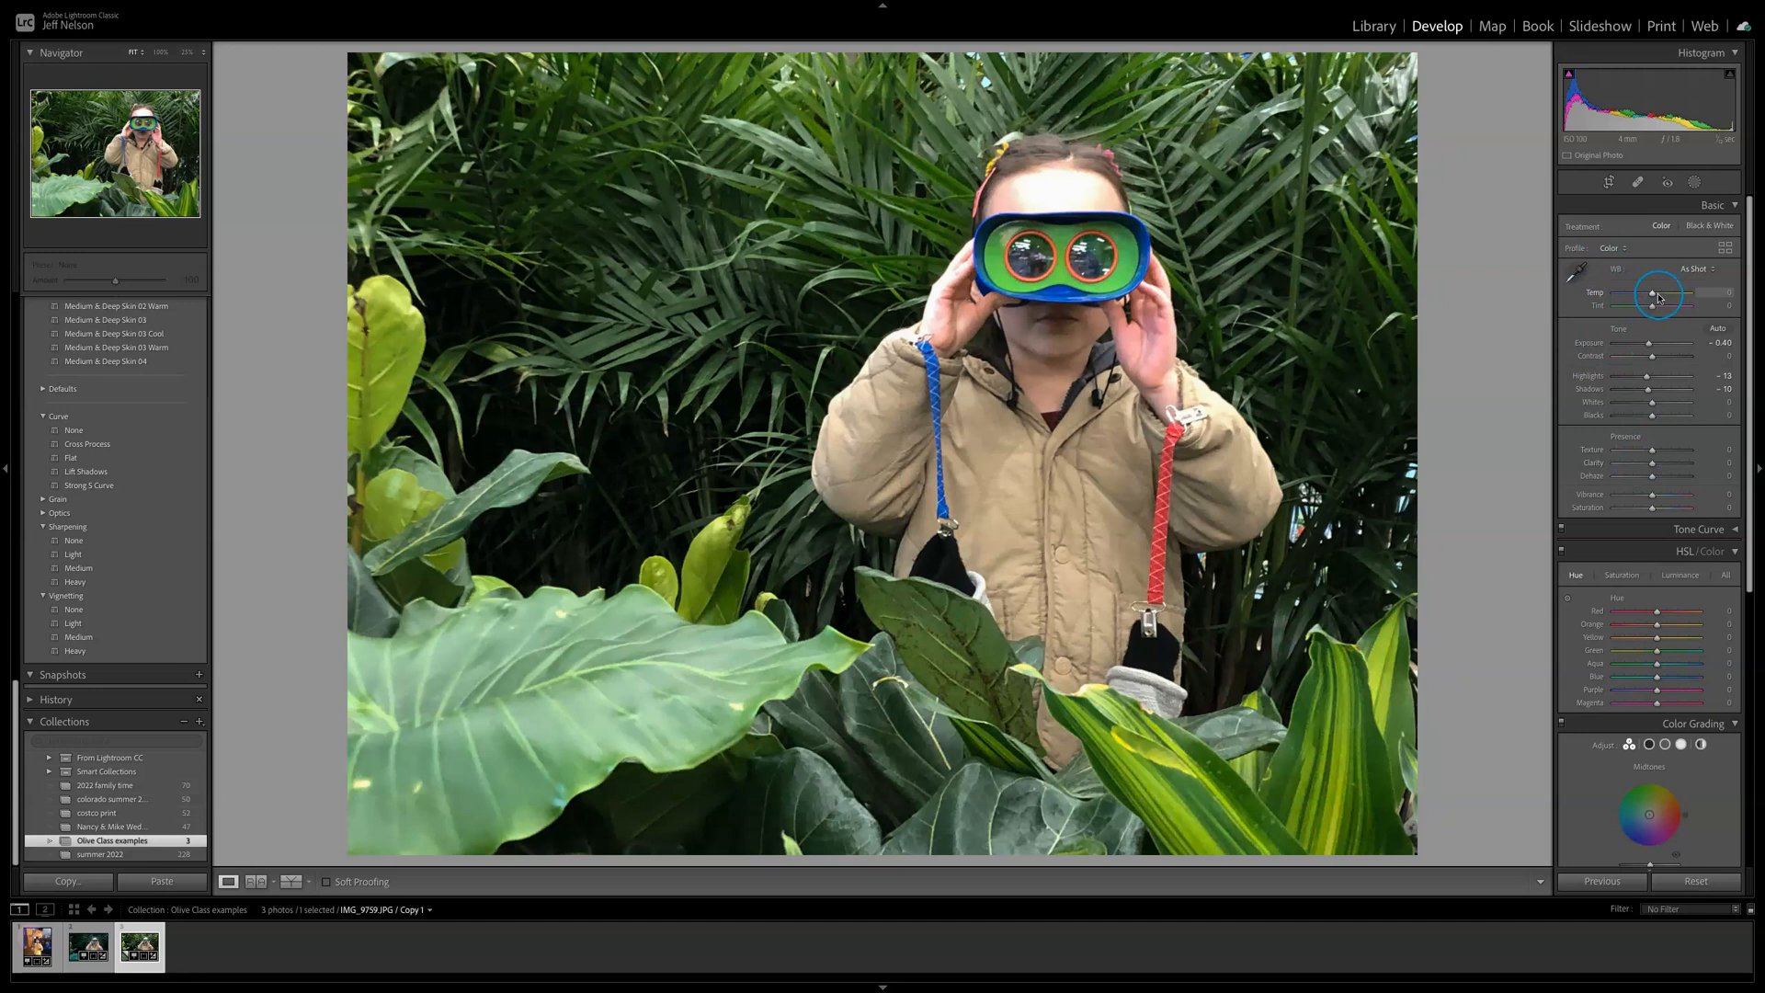
pyautogui.moveTo(1657, 296); pyautogui.dragTo(1655, 297)
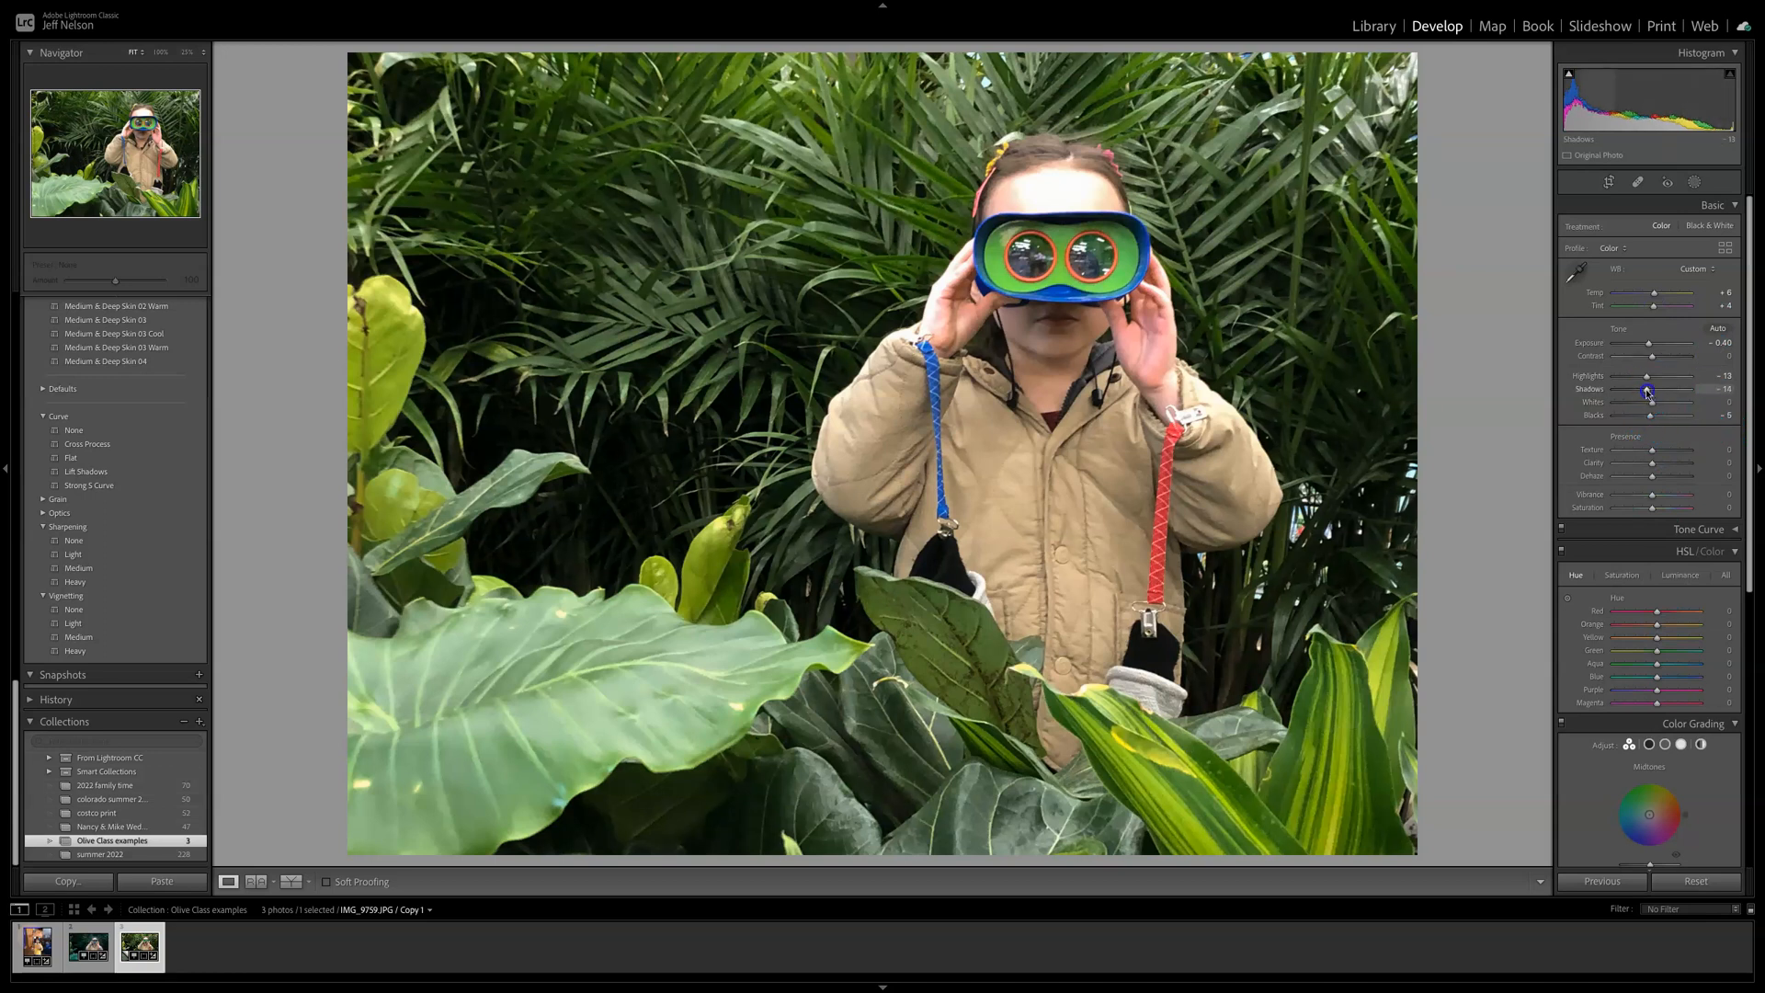
pyautogui.moveTo(1648, 392); pyautogui.dragTo(1645, 393)
# Step: Try shifting the hue of the reds slightly in the HSL adjustments, and reset it
pyautogui.moveTo(1749, 341); pyautogui.dragTo(1747, 439)
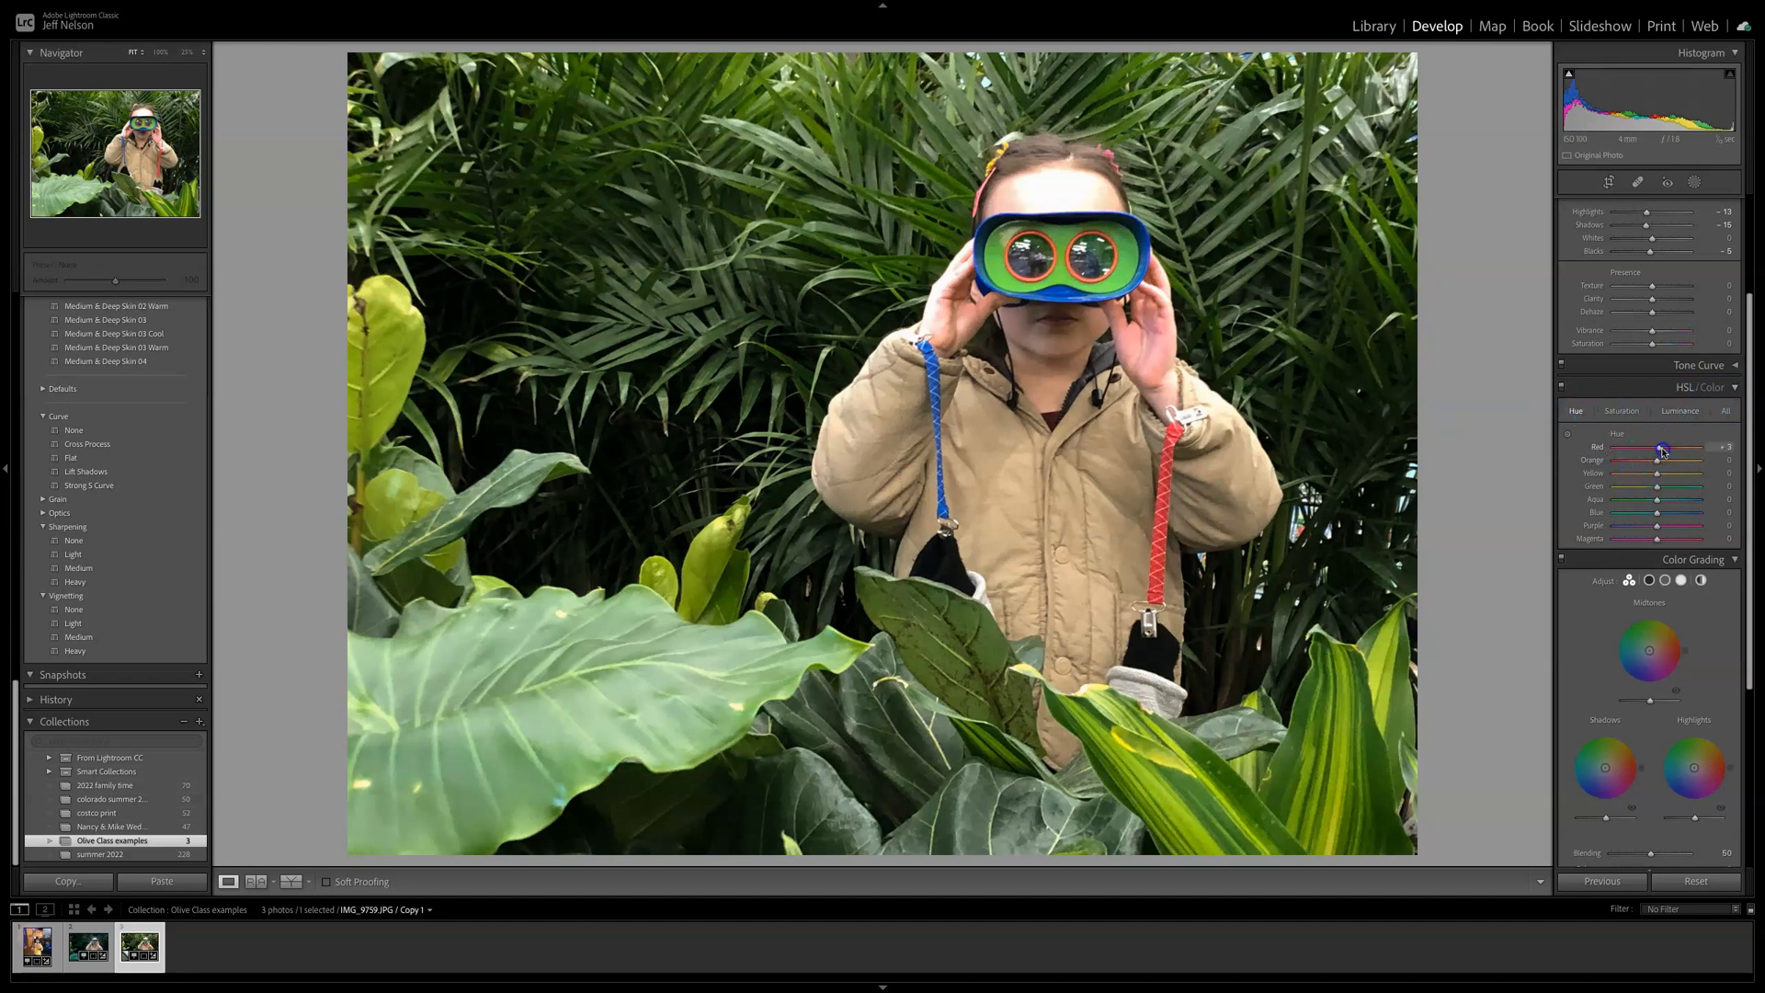
pyautogui.moveTo(1642, 450)
pyautogui.mouseDown()
pyautogui.moveTo(1625, 451)
pyautogui.moveTo(1684, 450)
pyautogui.moveTo(1660, 450)
pyautogui.mouseUp()
pyautogui.click(1599, 449)
pyautogui.click(1657, 450)
# Step: Look through the HSL saturation adjustments and raise the luminance of the reds to +10
pyautogui.click(1622, 413)
pyautogui.click(1681, 412)
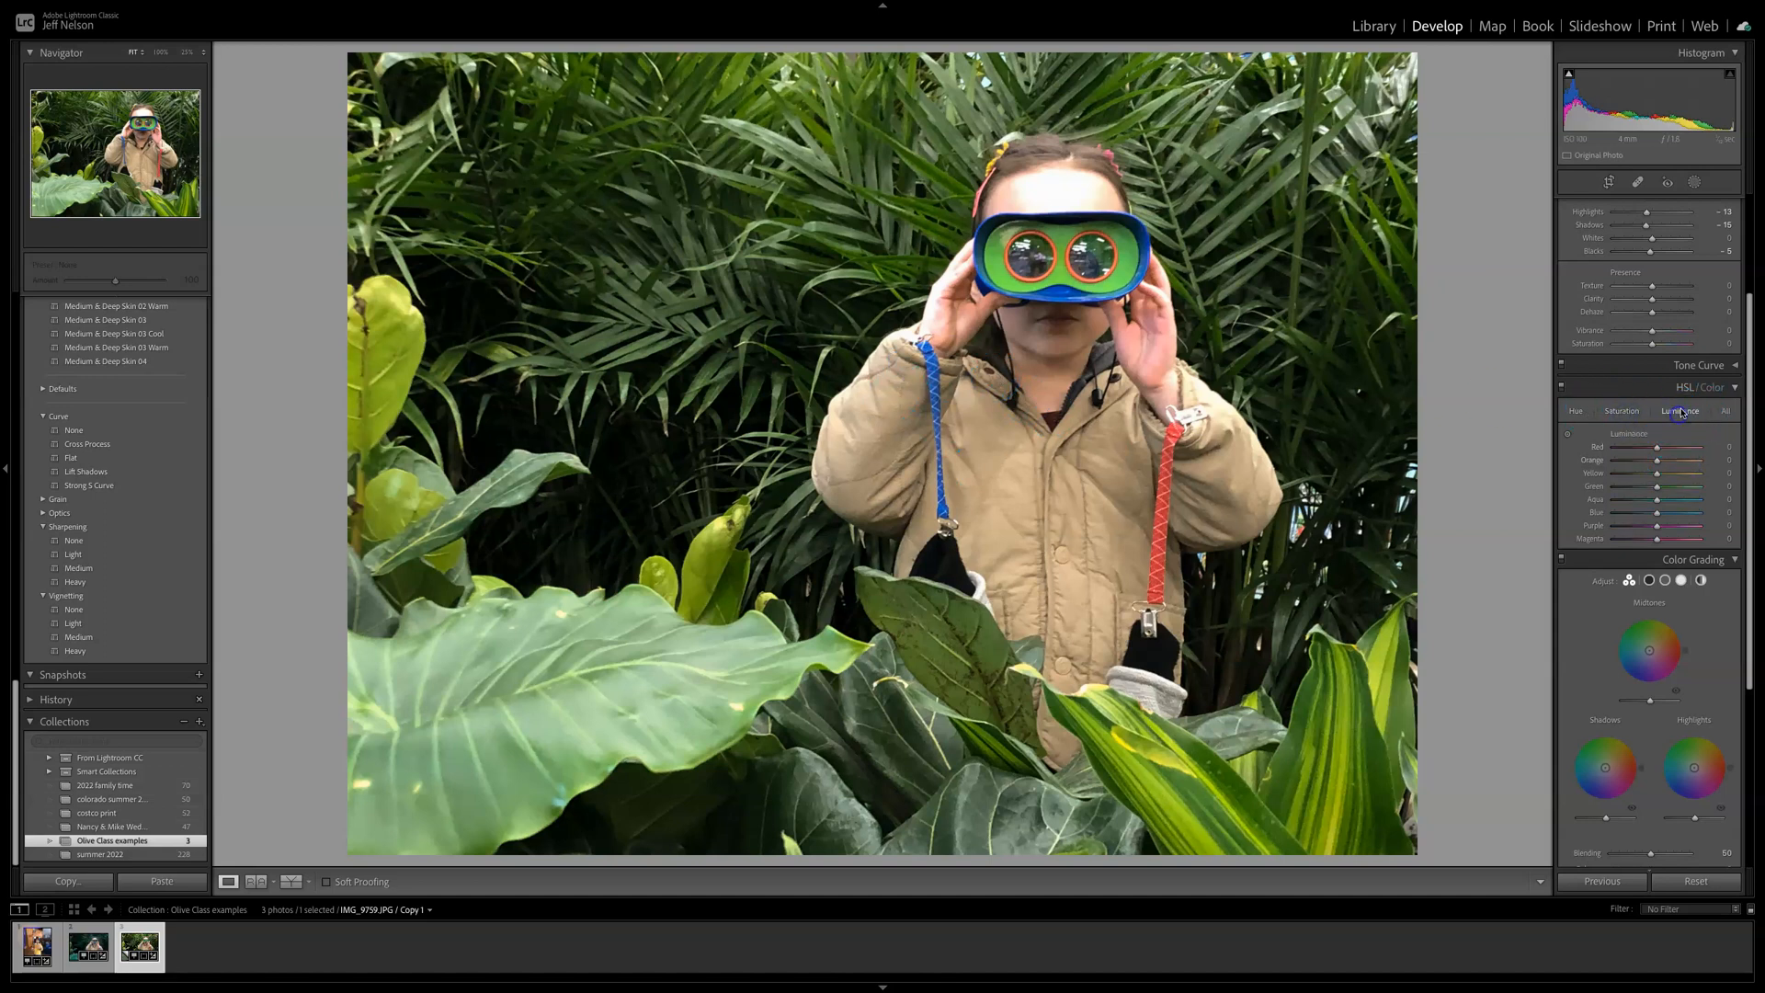
pyautogui.click(1661, 450)
# Step: Toggle the HSL adjustments off and on repeatedly to compare their effect on the photo
pyautogui.click(1562, 387)
pyautogui.click(1562, 387)
pyautogui.click(1563, 388)
pyautogui.click(1563, 388)
pyautogui.click(1563, 388)
pyautogui.click(1563, 388)
pyautogui.click(1563, 388)
pyautogui.click(1563, 387)
# Step: Collapse the HSL, Color Grading and Effects adjustment sections
pyautogui.moveTo(1749, 393); pyautogui.dragTo(1737, 274)
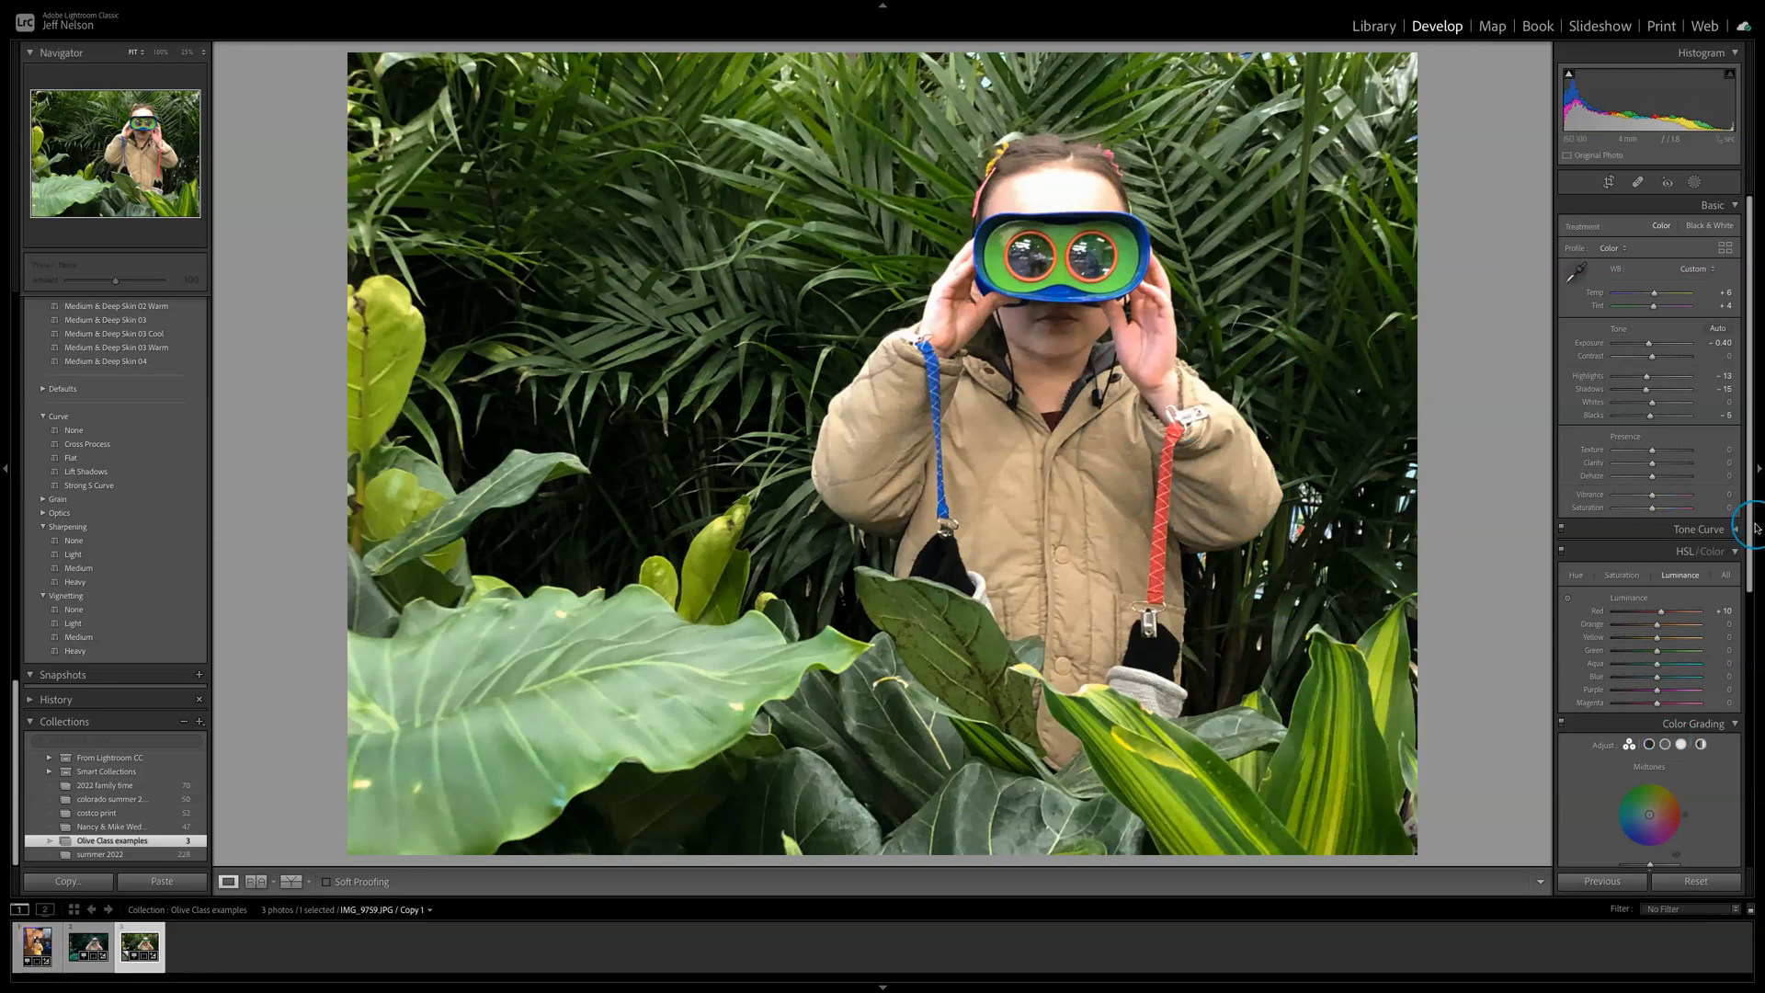
pyautogui.click(1726, 555)
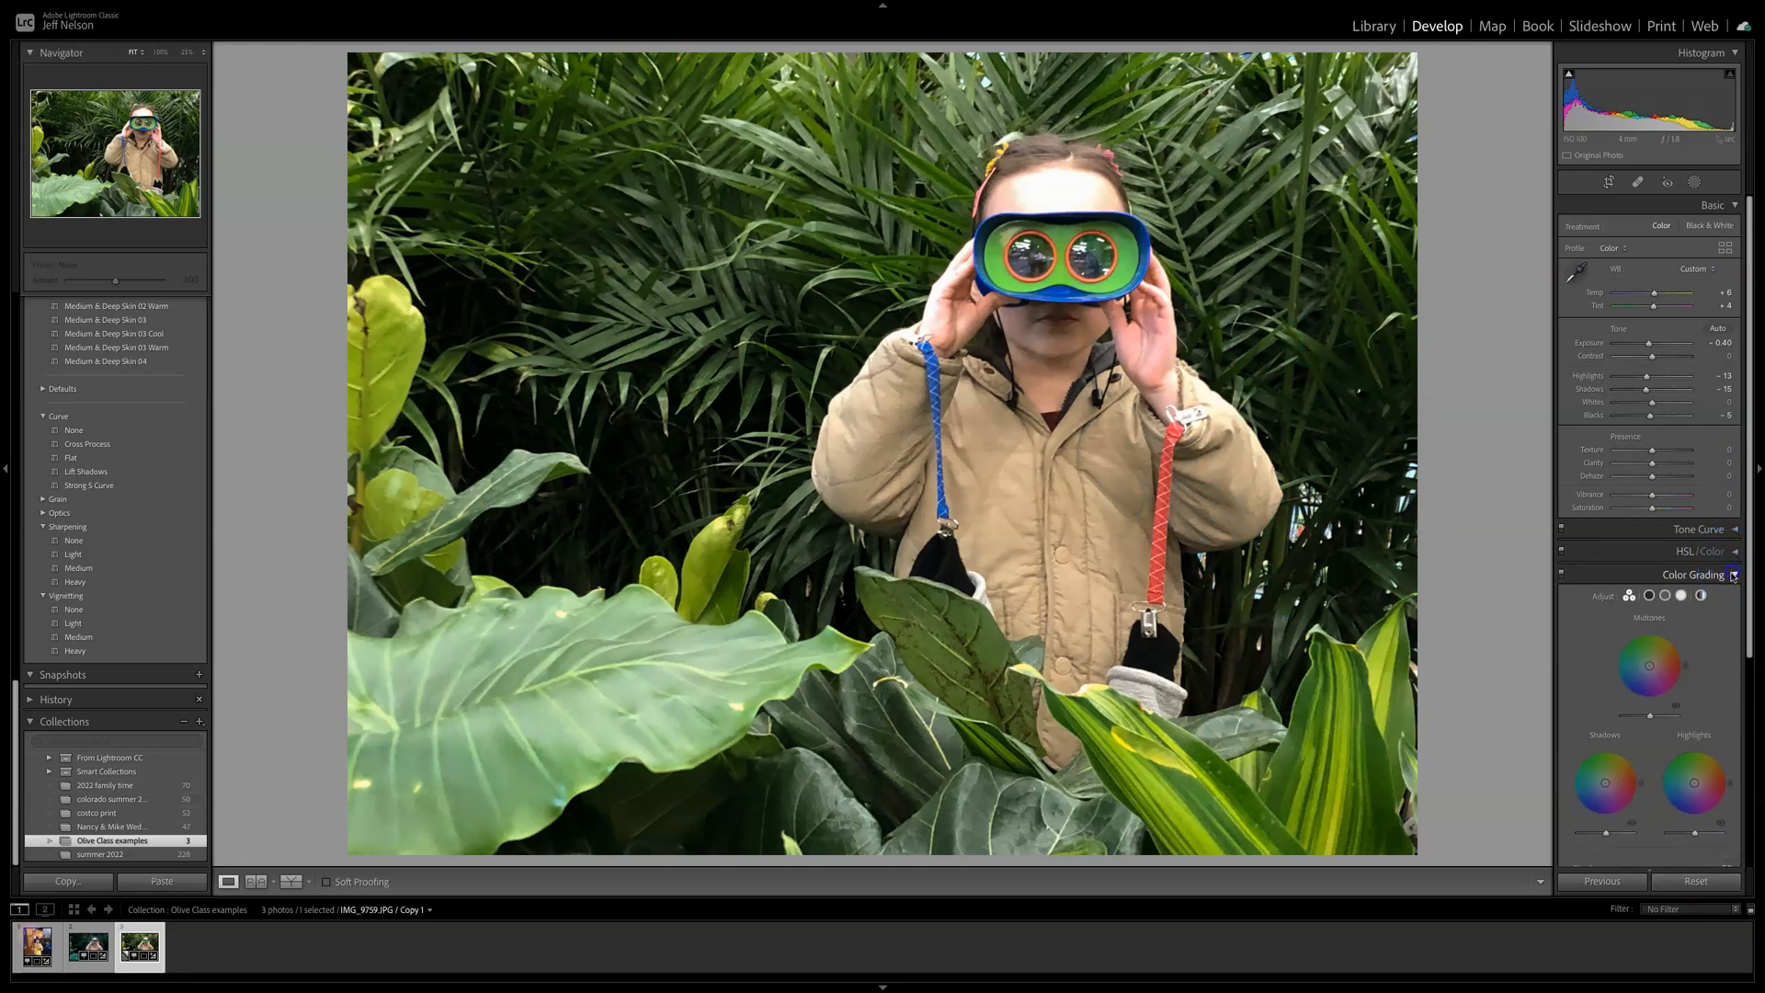
pyautogui.click(1733, 575)
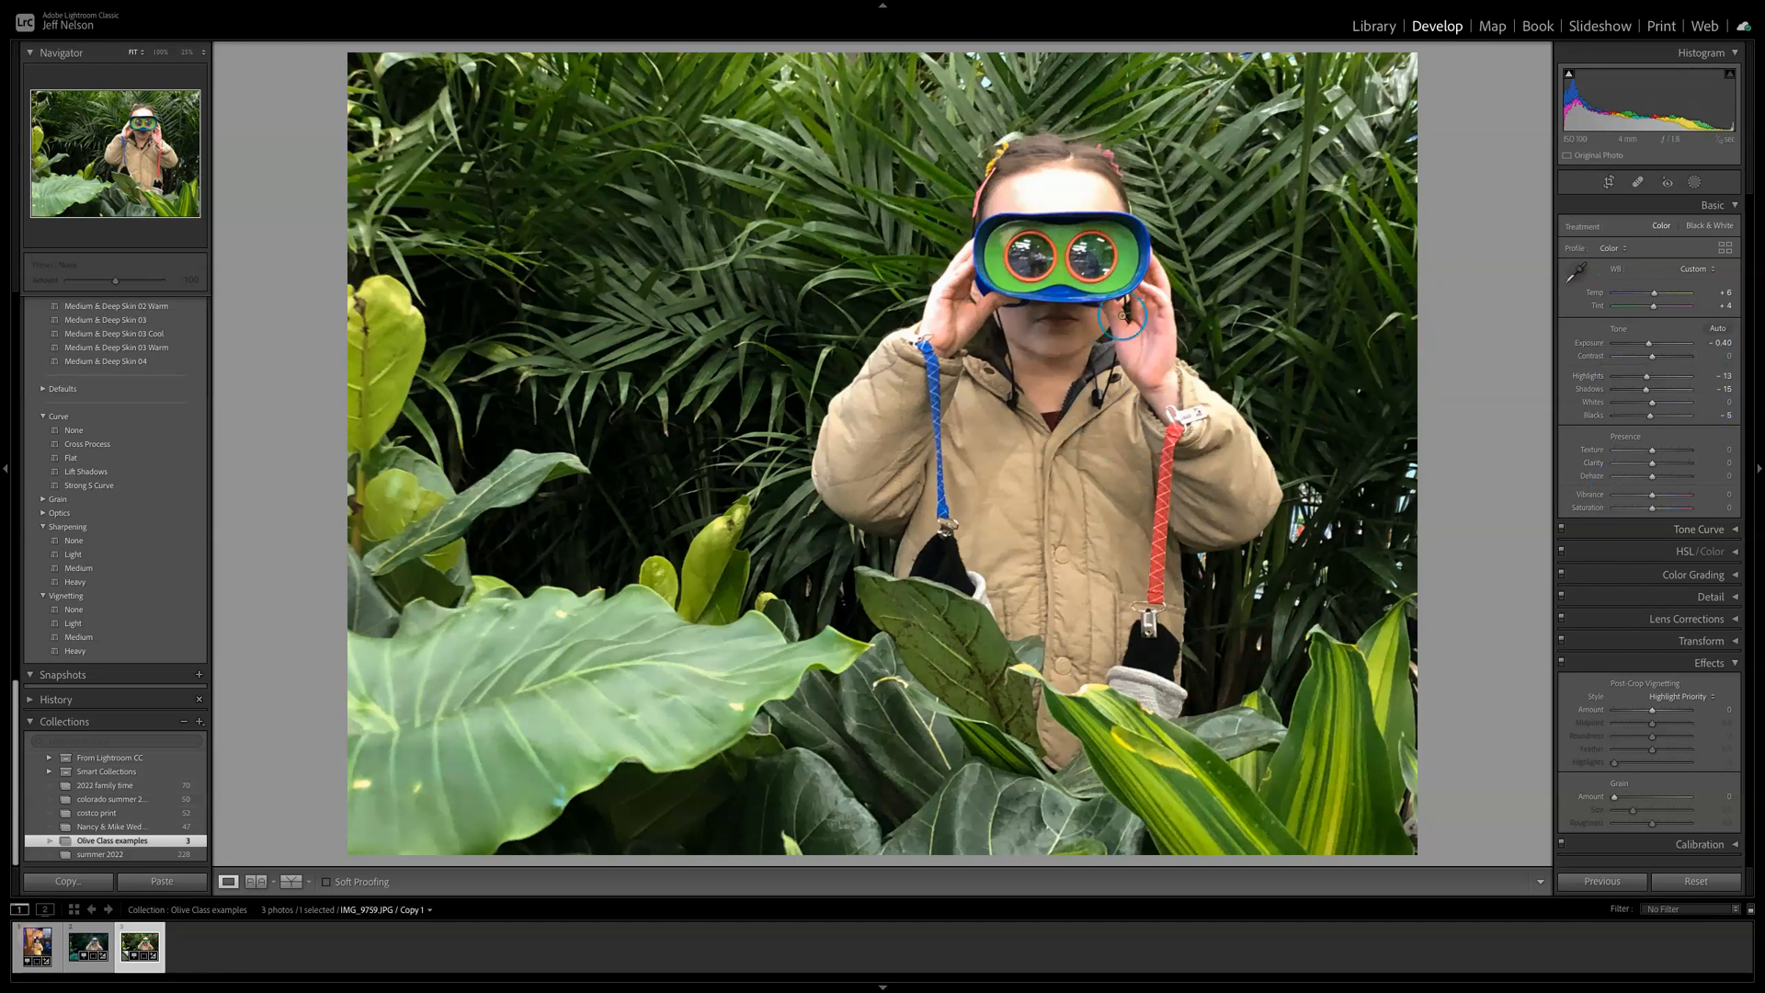
pyautogui.click(1735, 663)
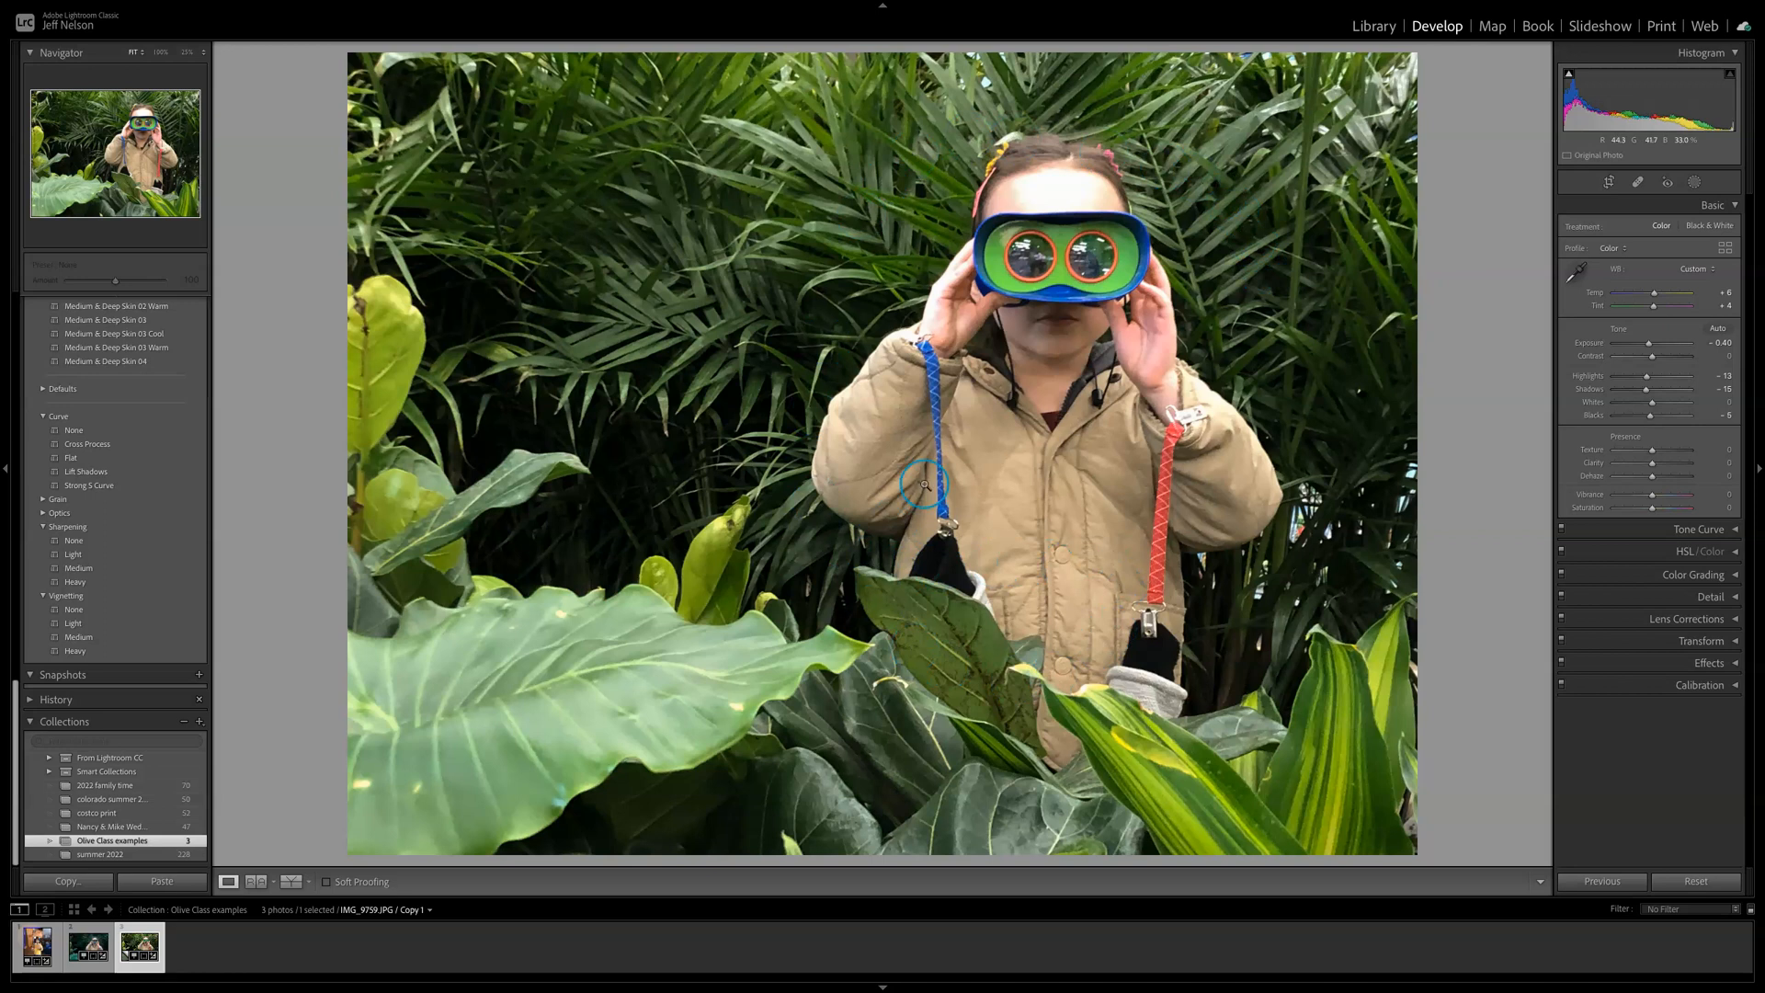
# Step: Compare with the previously edited IMG_9759 version, return to the virtual copy, and lower its exposure slightly further
pyautogui.click(87, 946)
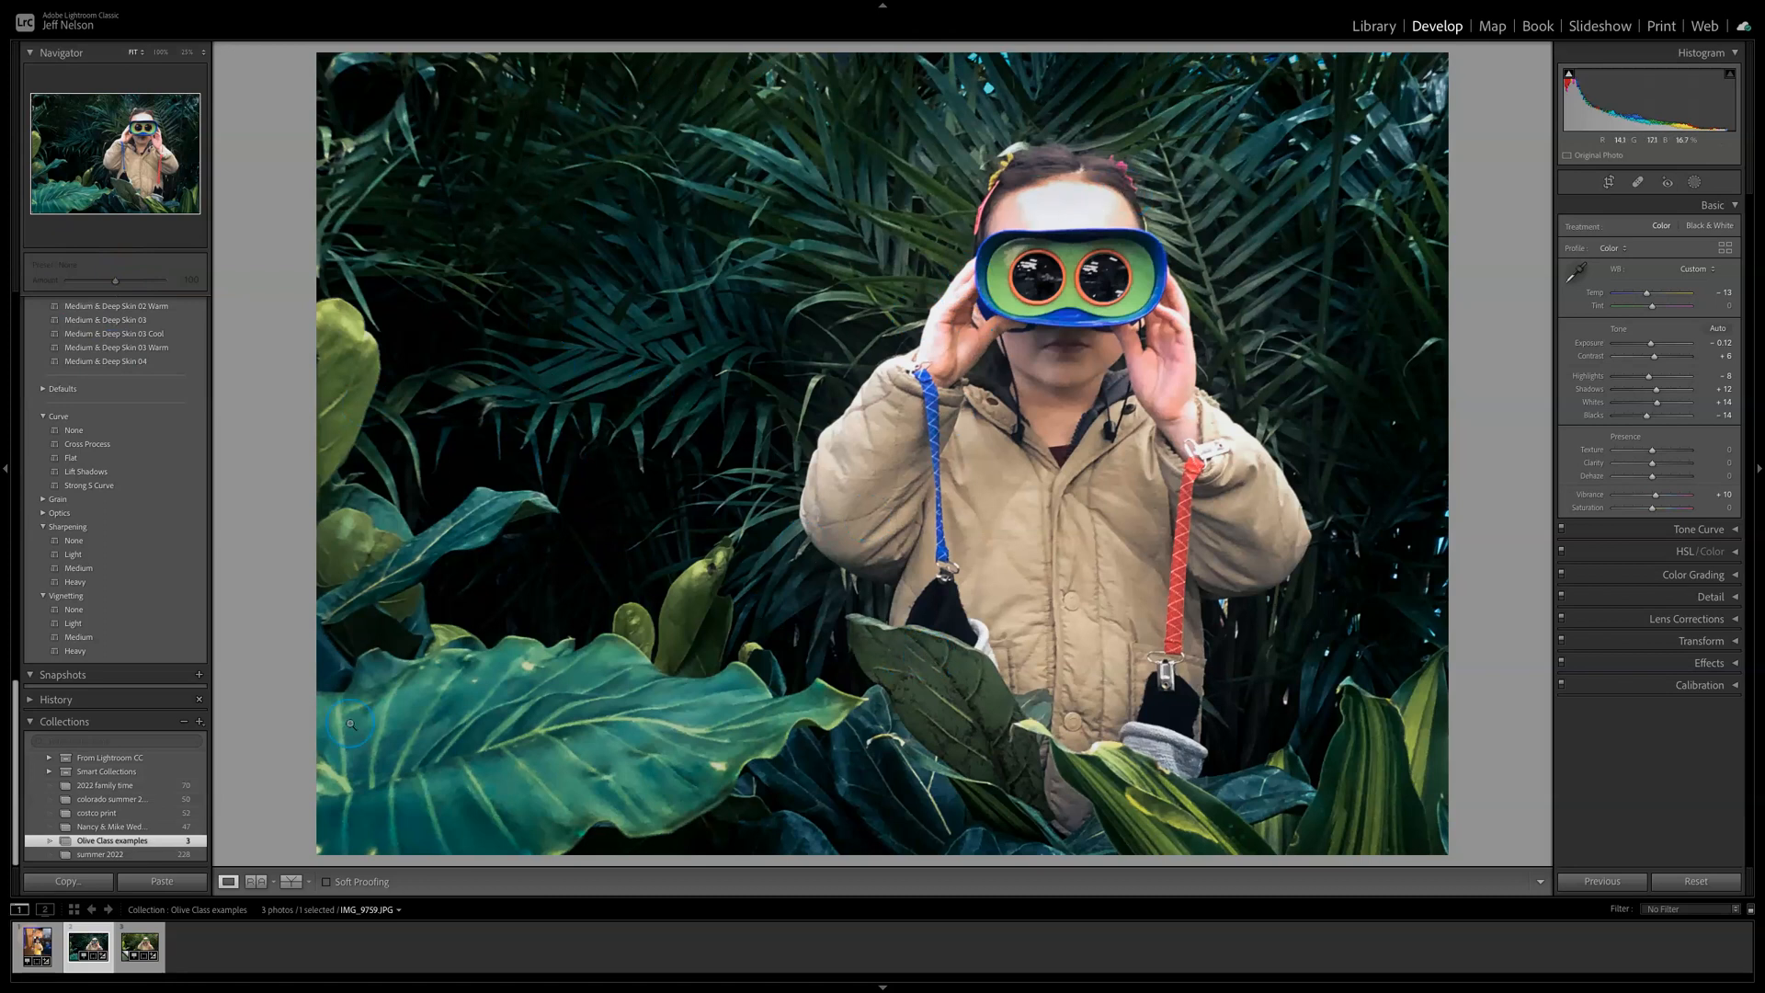
pyautogui.click(140, 947)
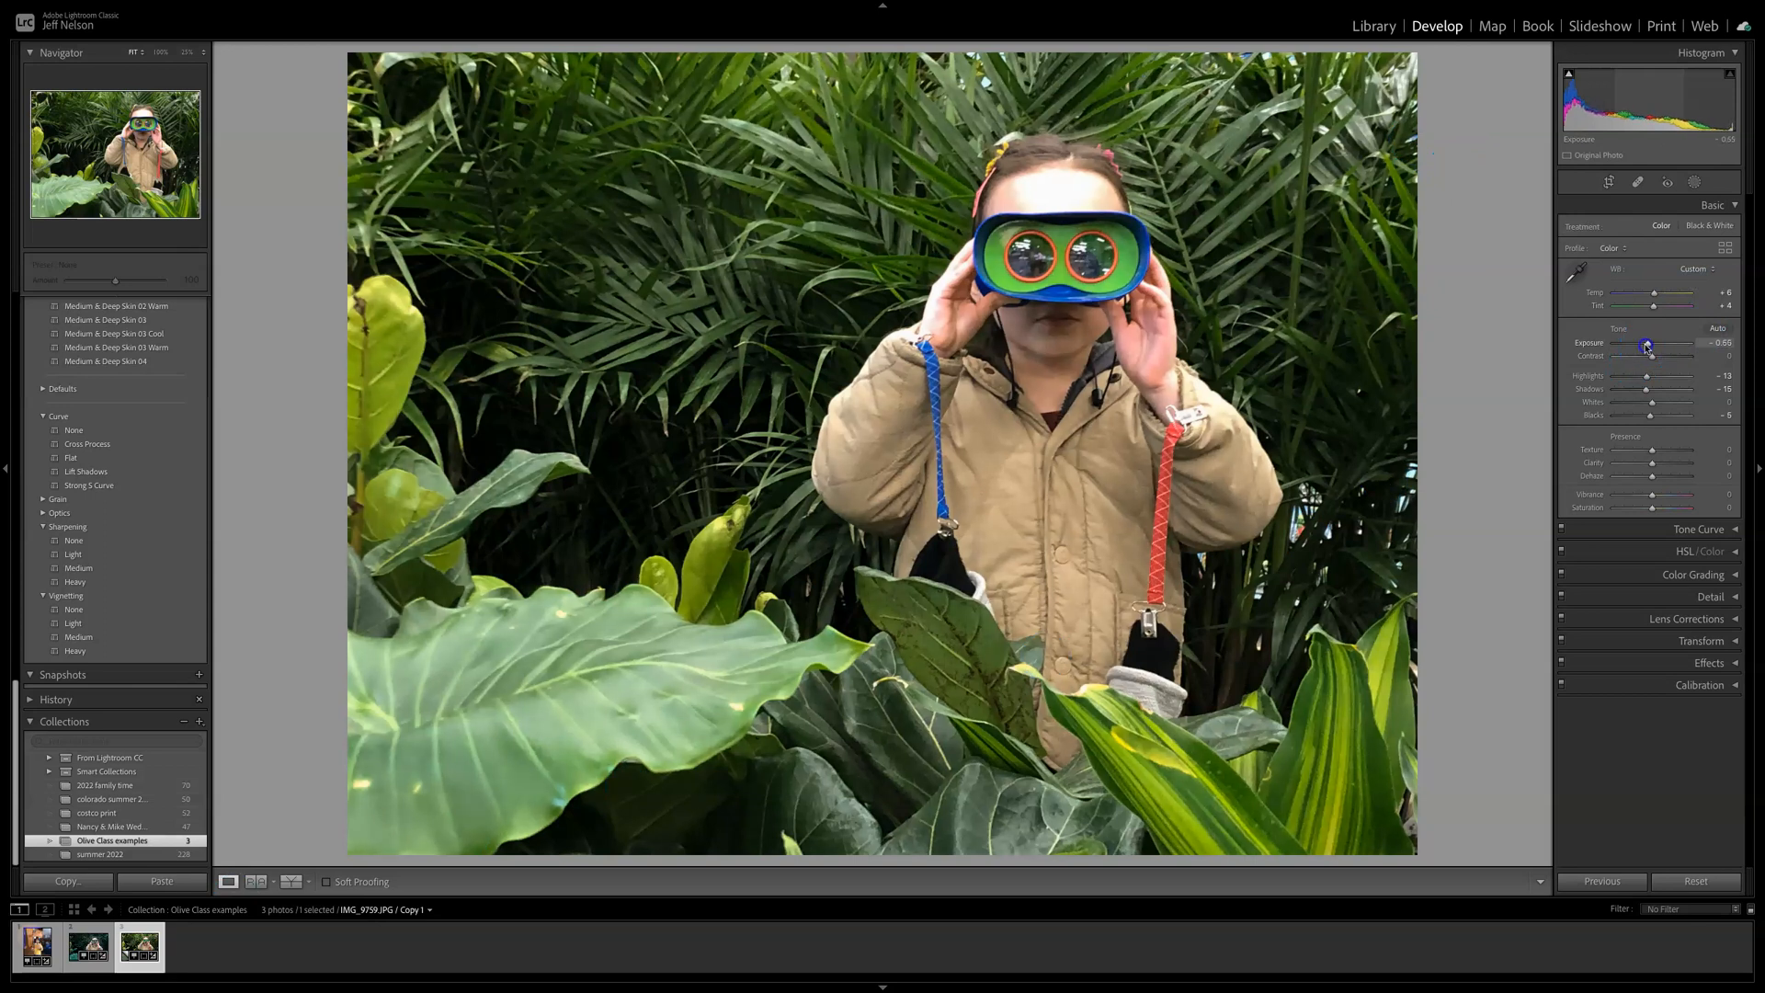
pyautogui.moveTo(1646, 346); pyautogui.dragTo(1648, 343)
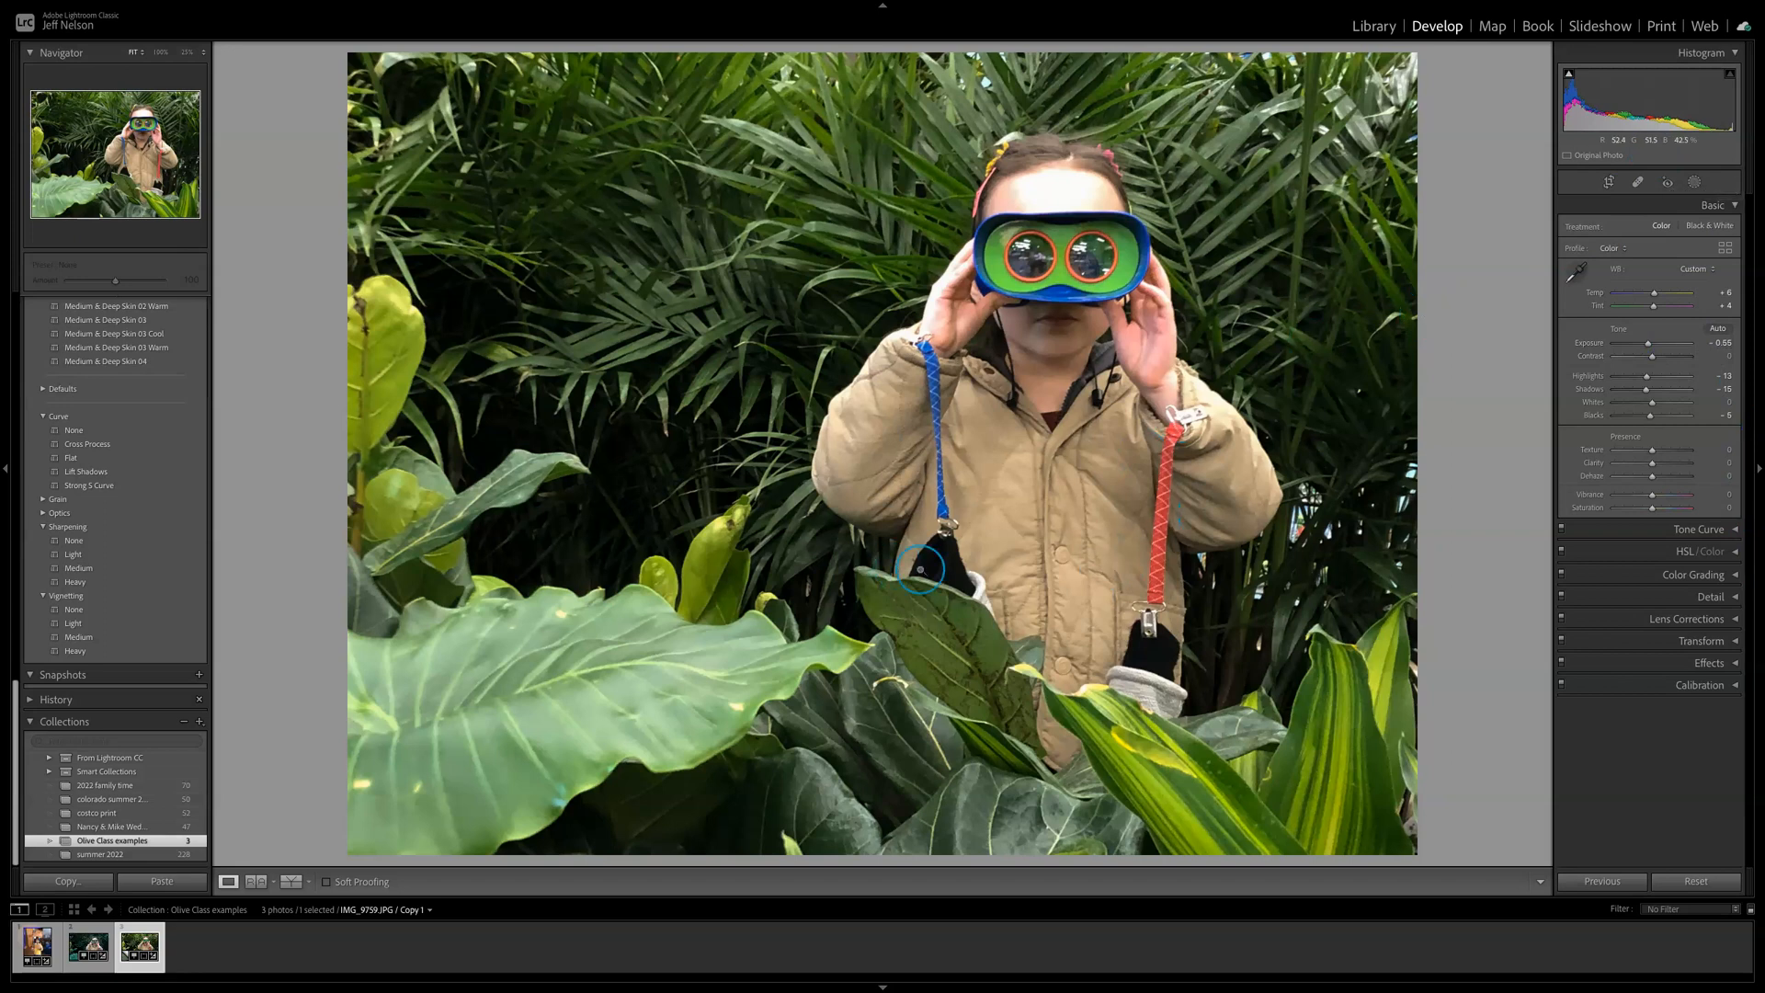
# Step: Create a Select Subject mask of the child and add a subtracting brush to it
pyautogui.click(1696, 184)
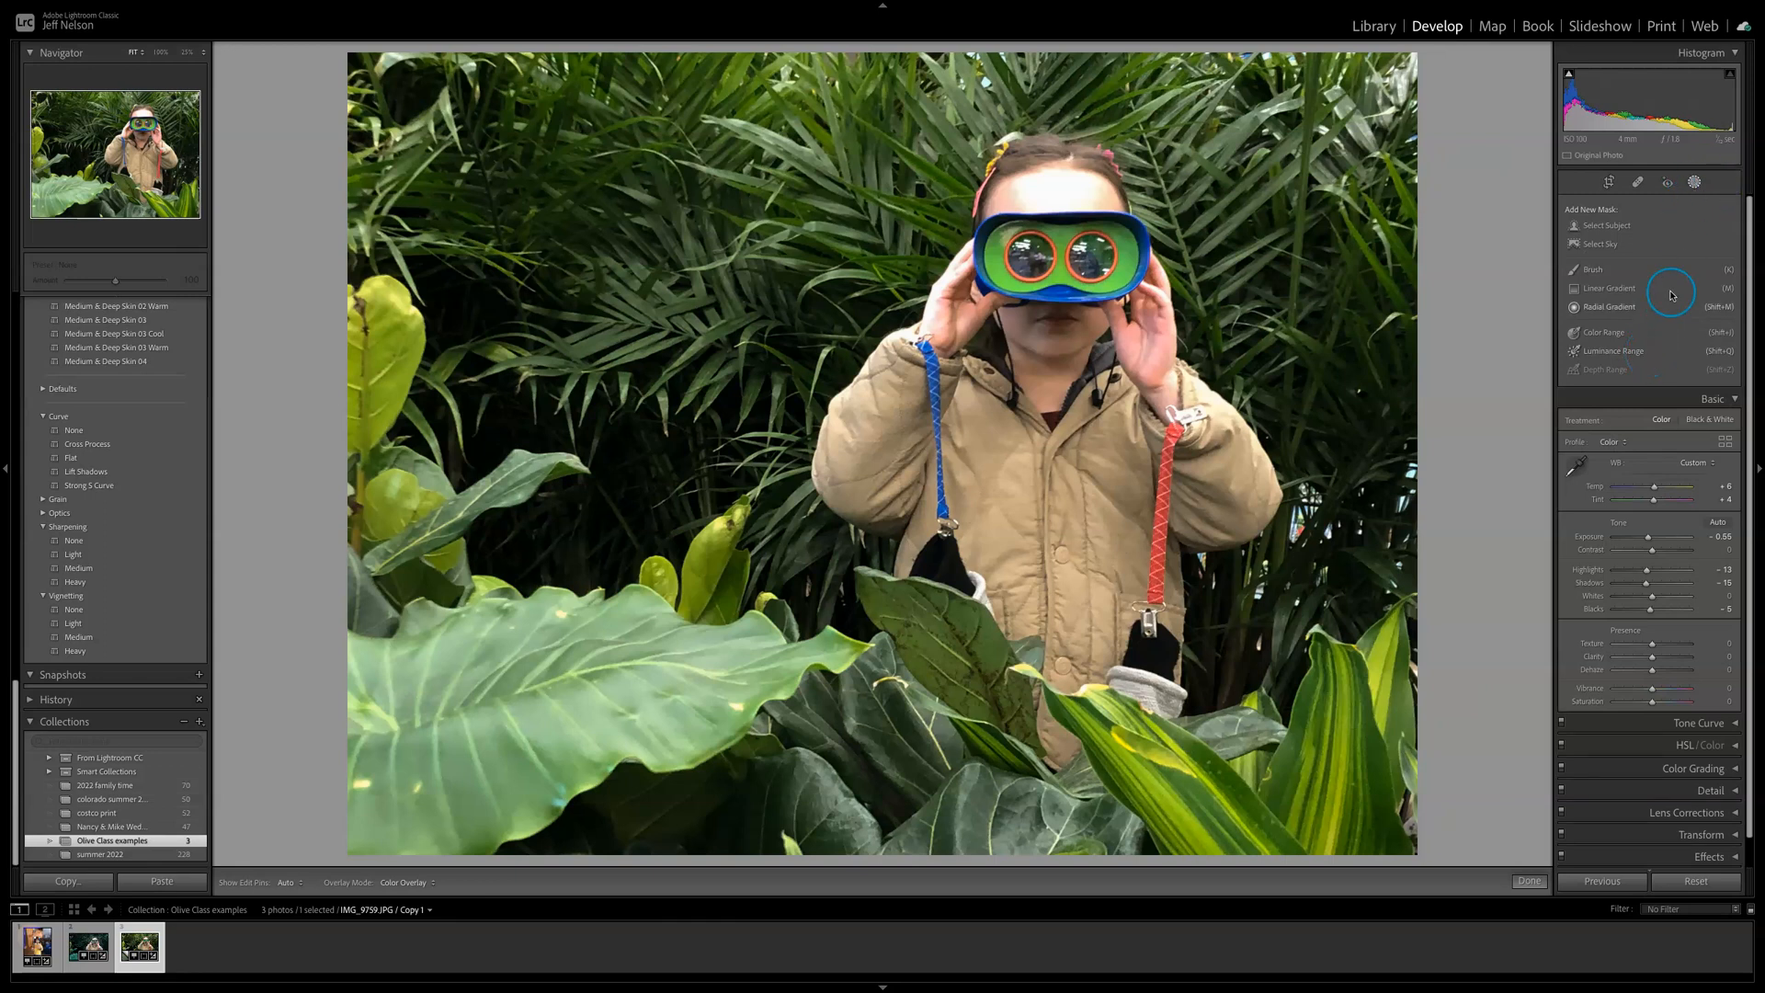
pyautogui.click(1604, 227)
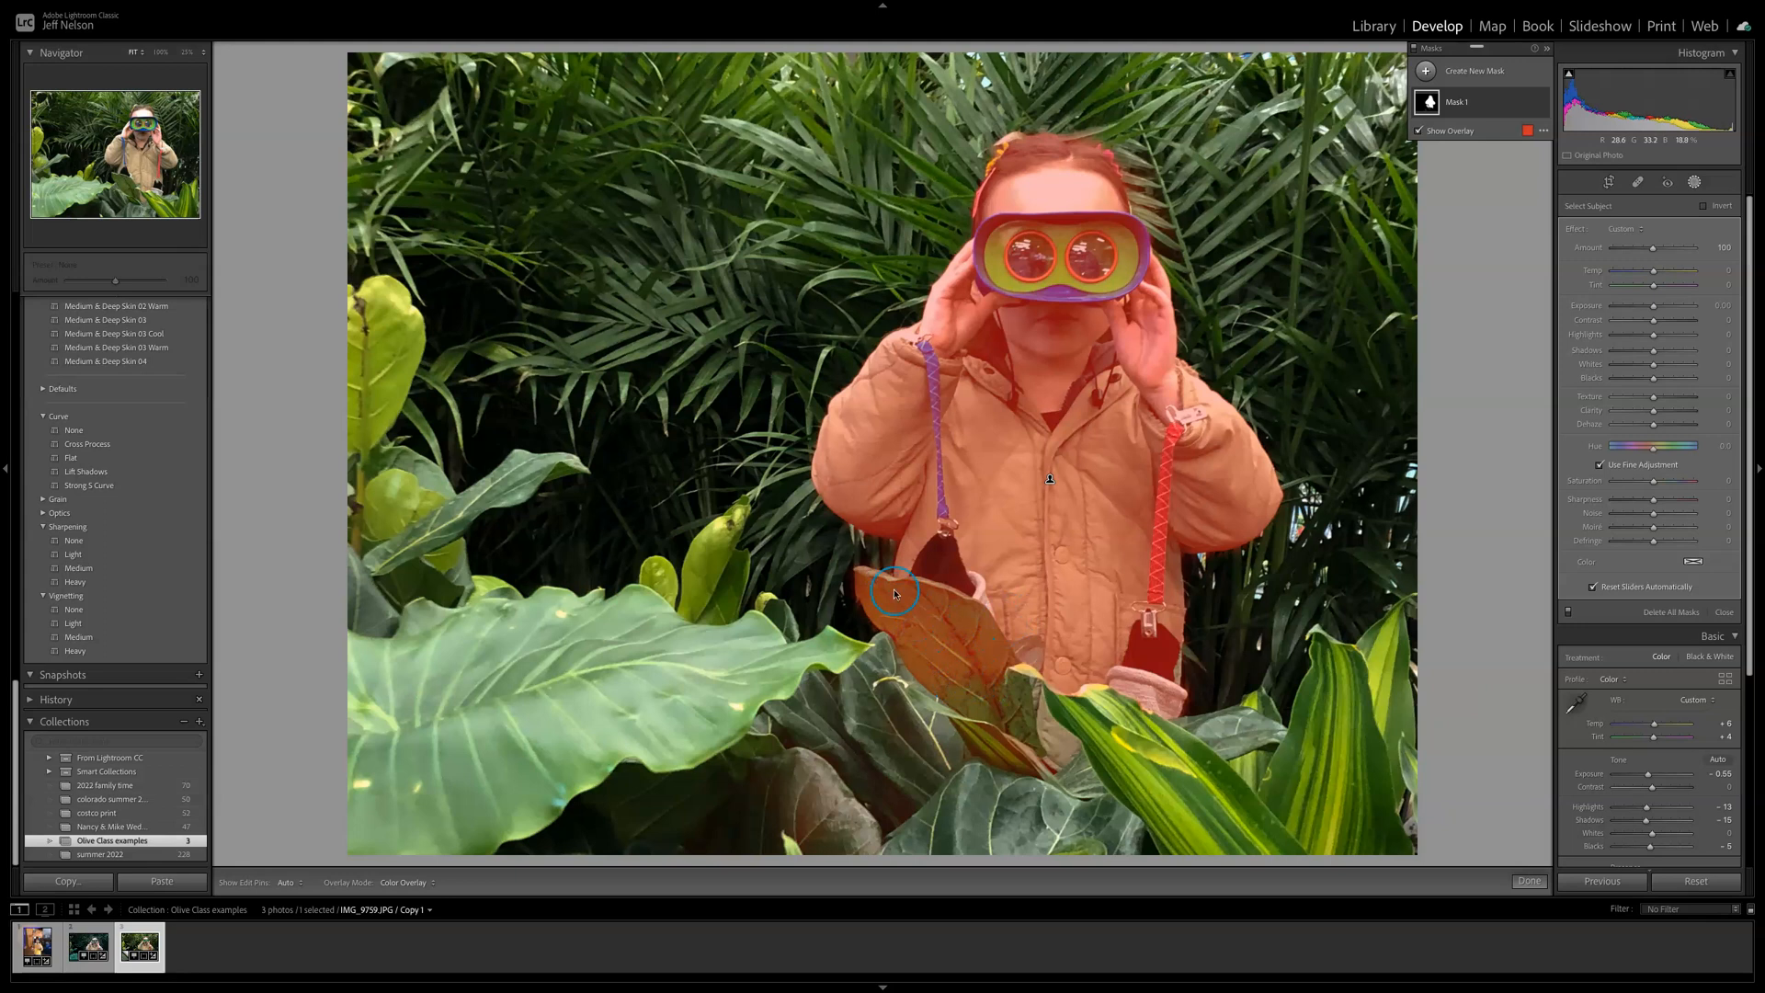
pyautogui.click(1504, 104)
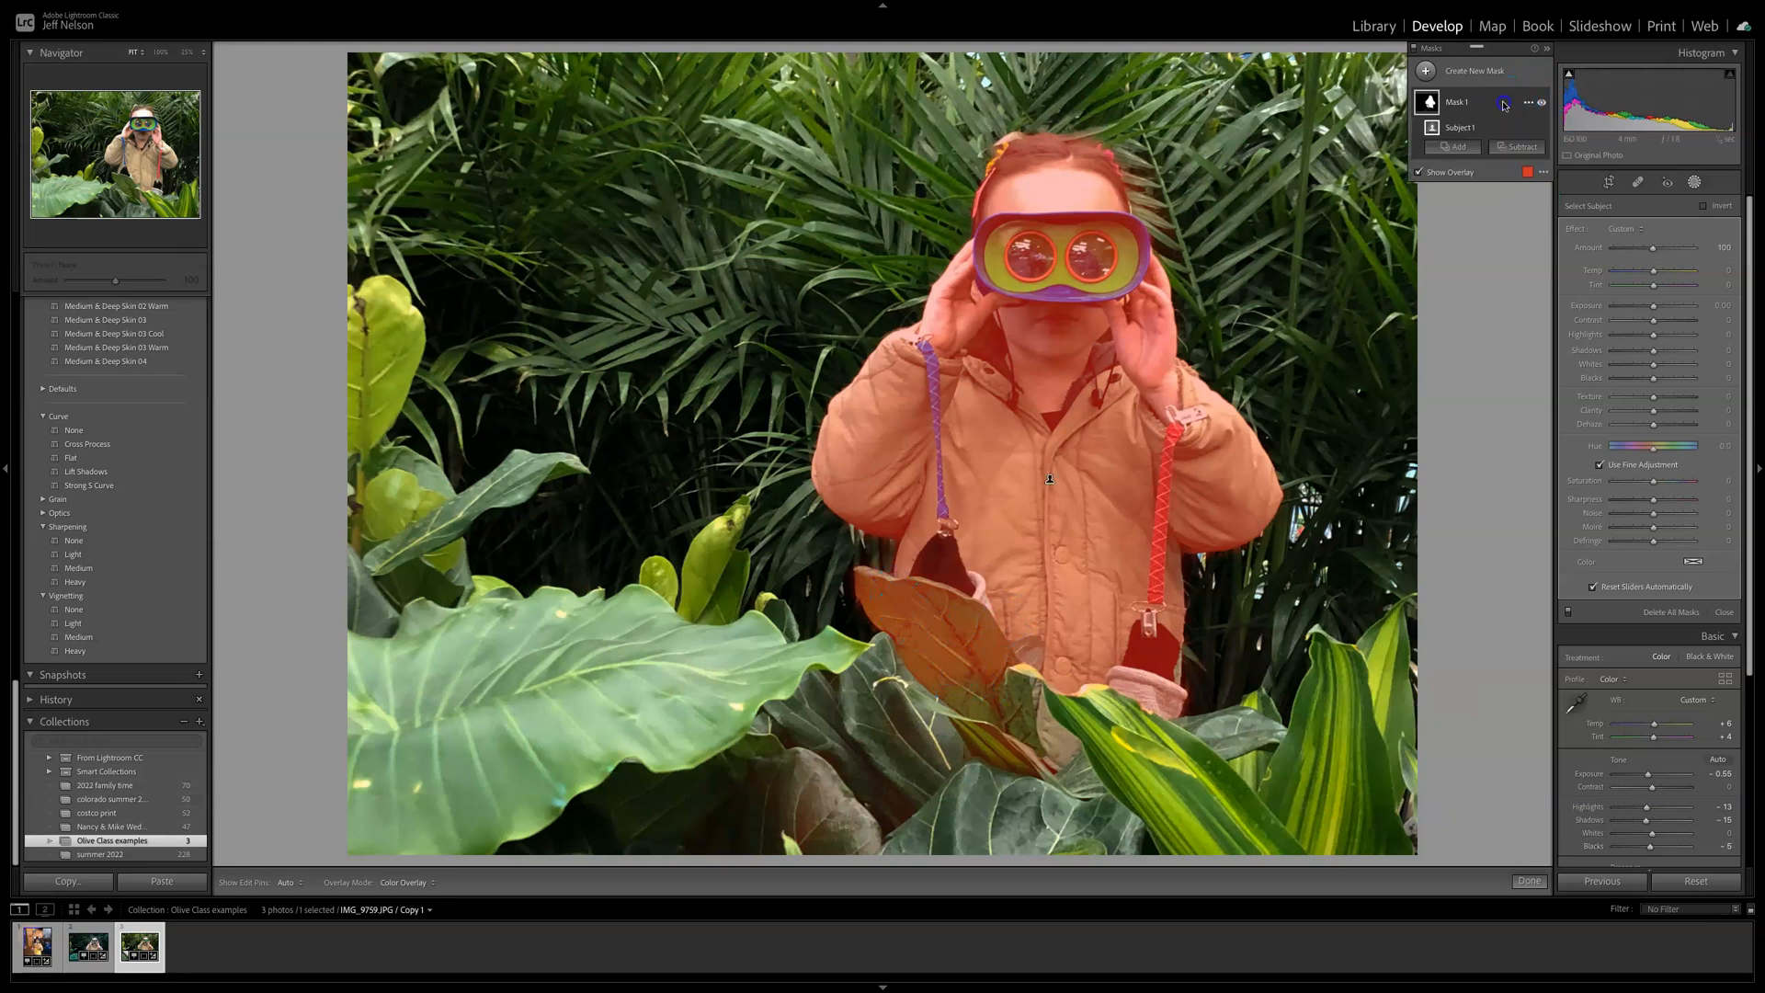
pyautogui.click(1524, 148)
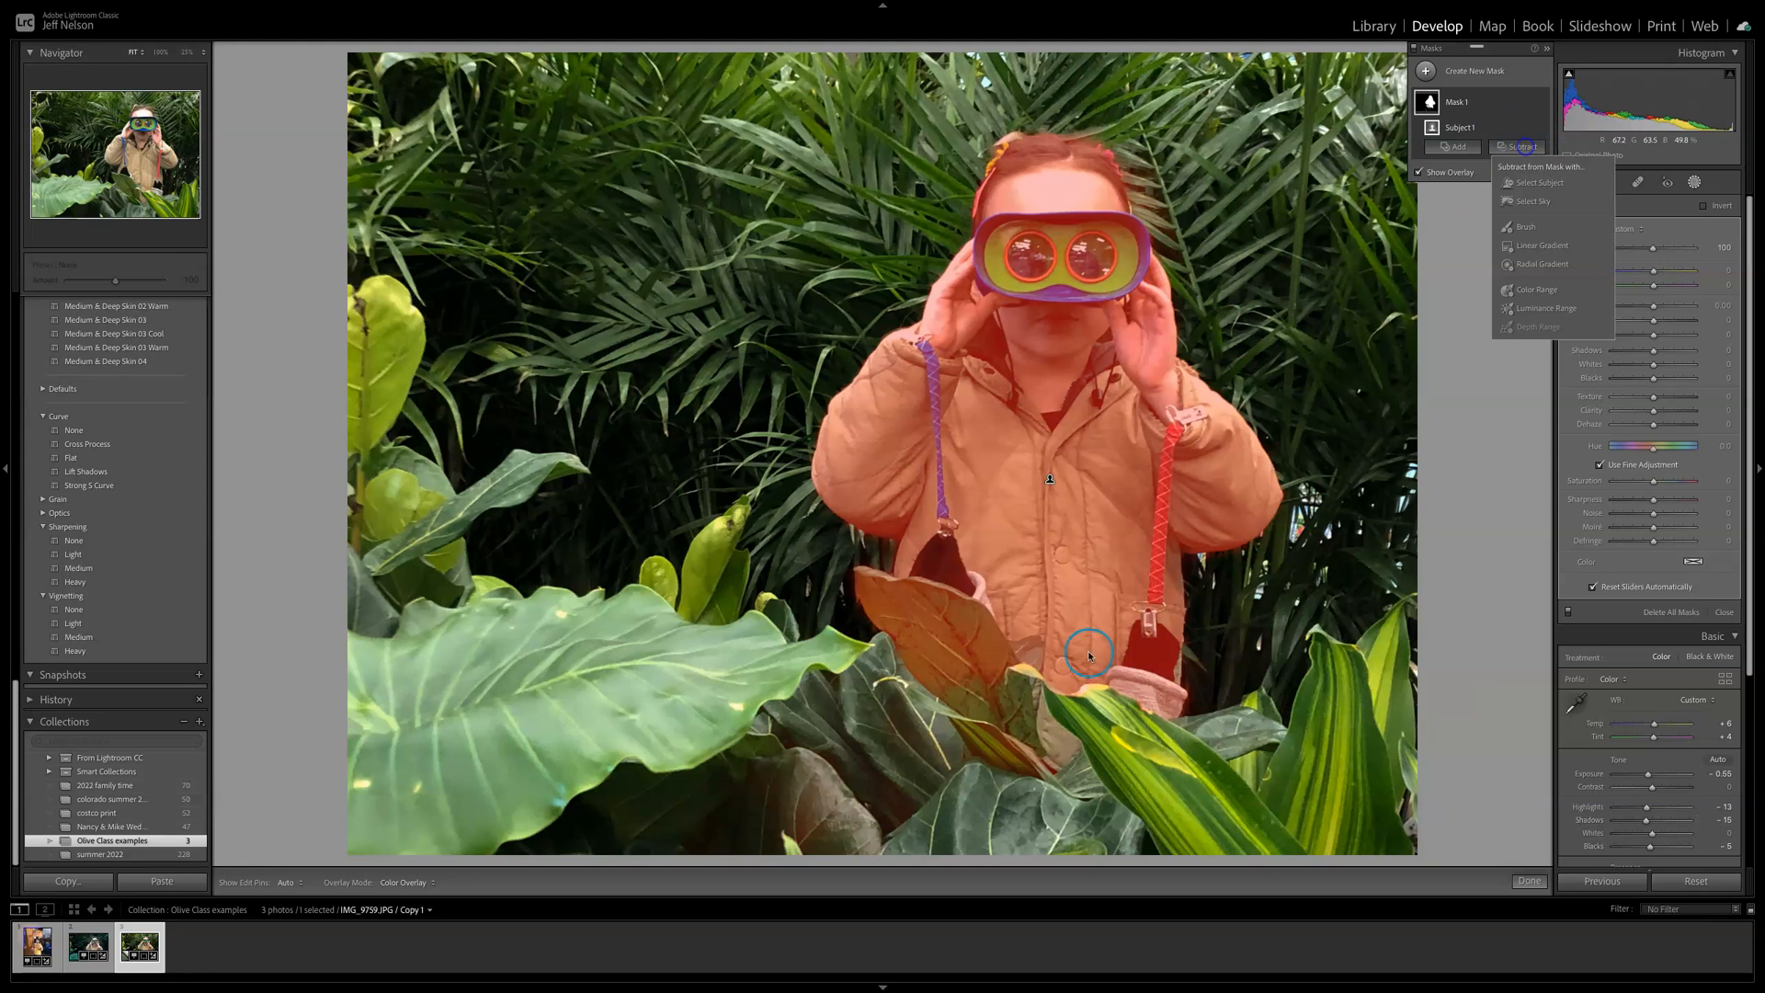
pyautogui.click(1529, 229)
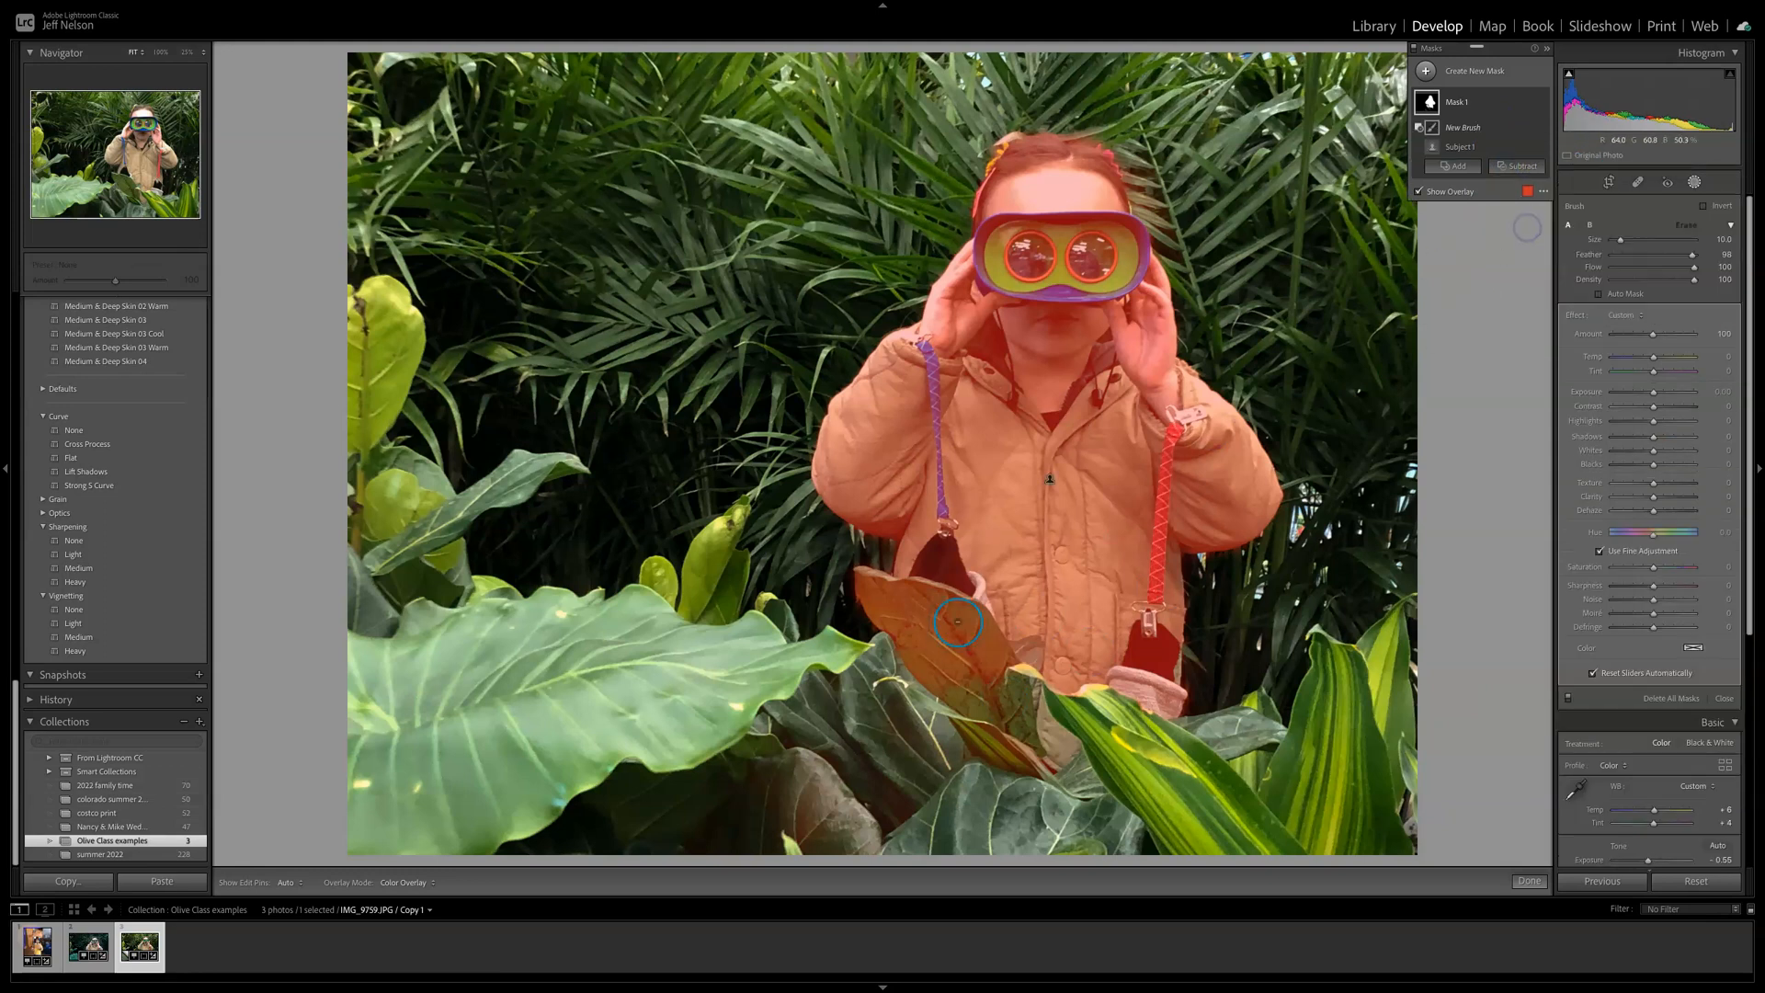
# Step: Brush the leaf in front of the coat out of the subject mask, and refine the coat's lower edge with a smaller erase brush
pyautogui.moveTo(949, 641); pyautogui.dragTo(990, 669)
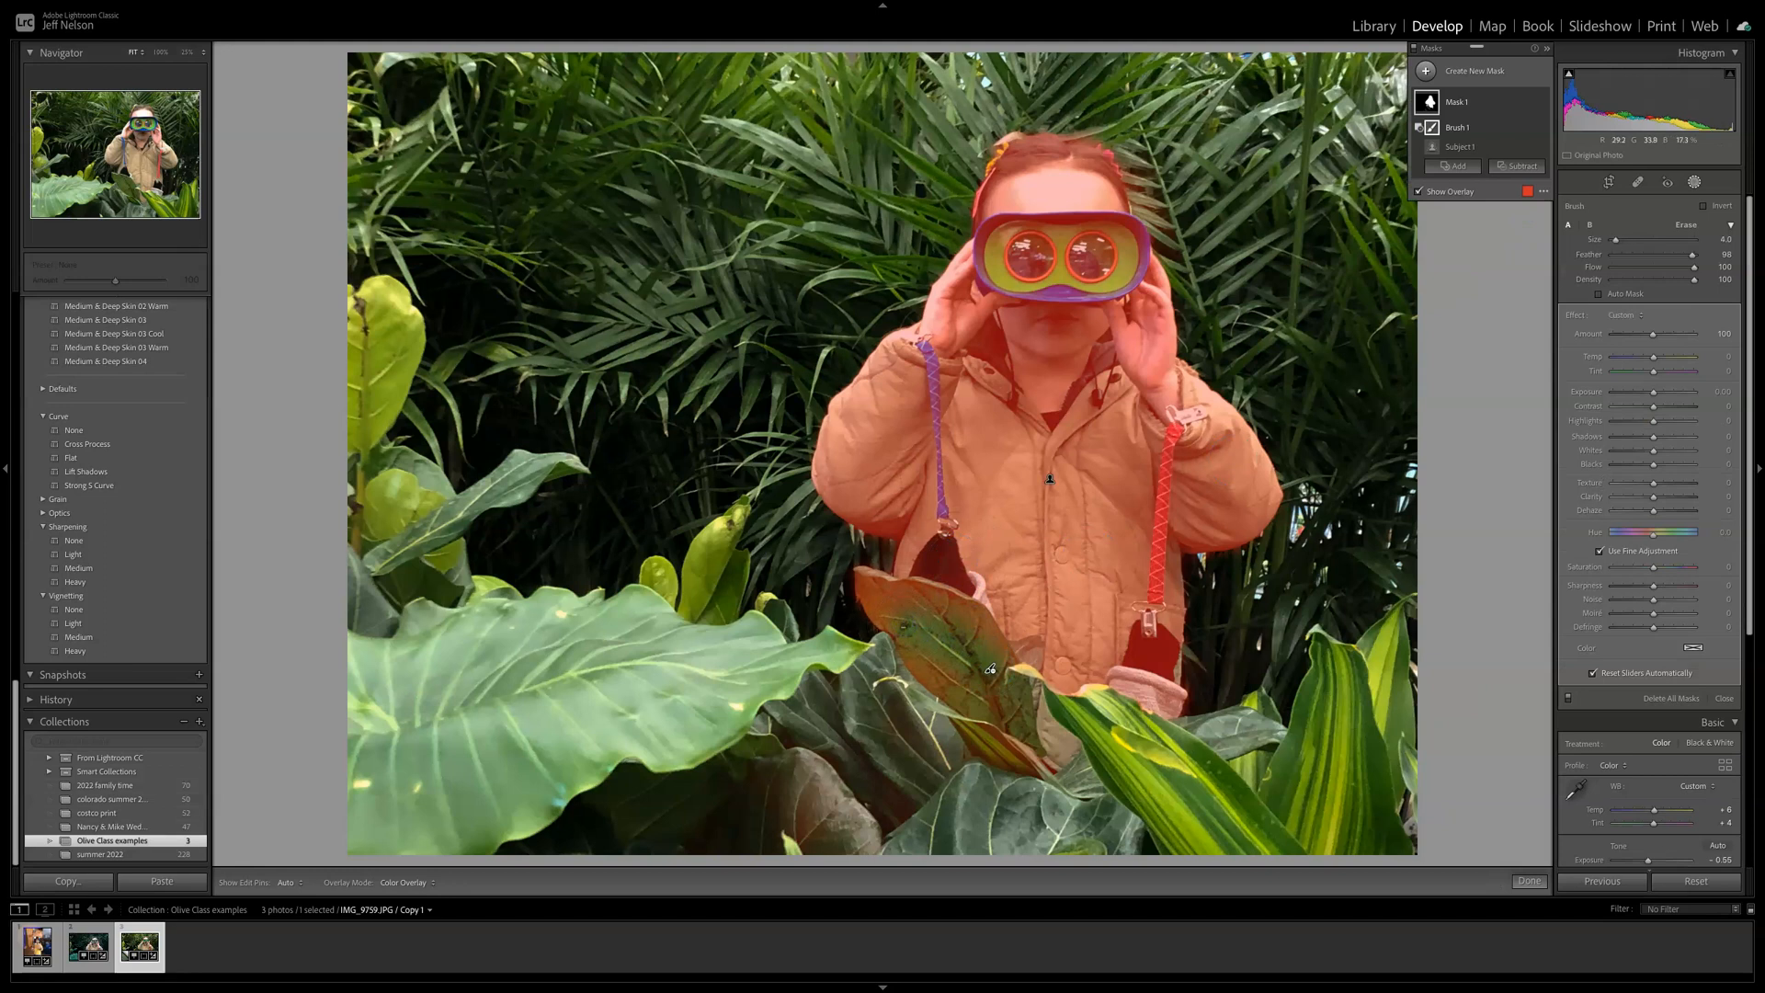
pyautogui.press('h')
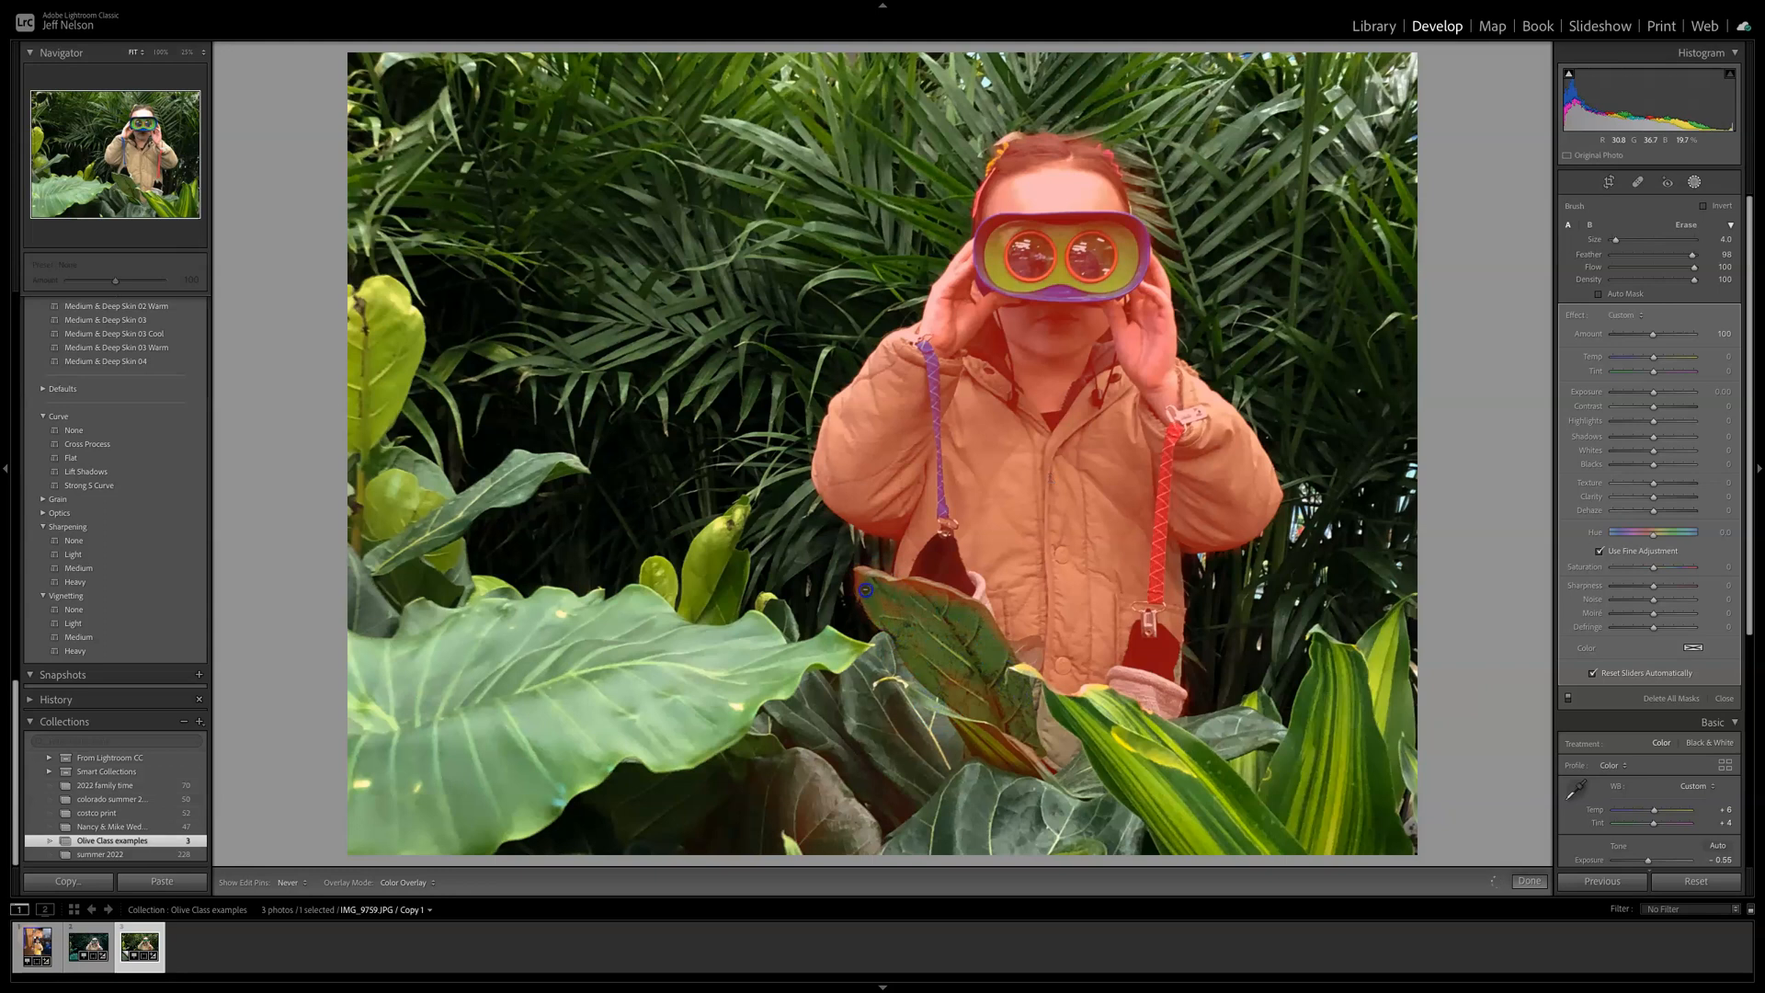
pyautogui.moveTo(1019, 672)
pyautogui.mouseDown()
pyautogui.moveTo(983, 702)
pyautogui.moveTo(1040, 780)
pyautogui.moveTo(1018, 761)
pyautogui.mouseUp()
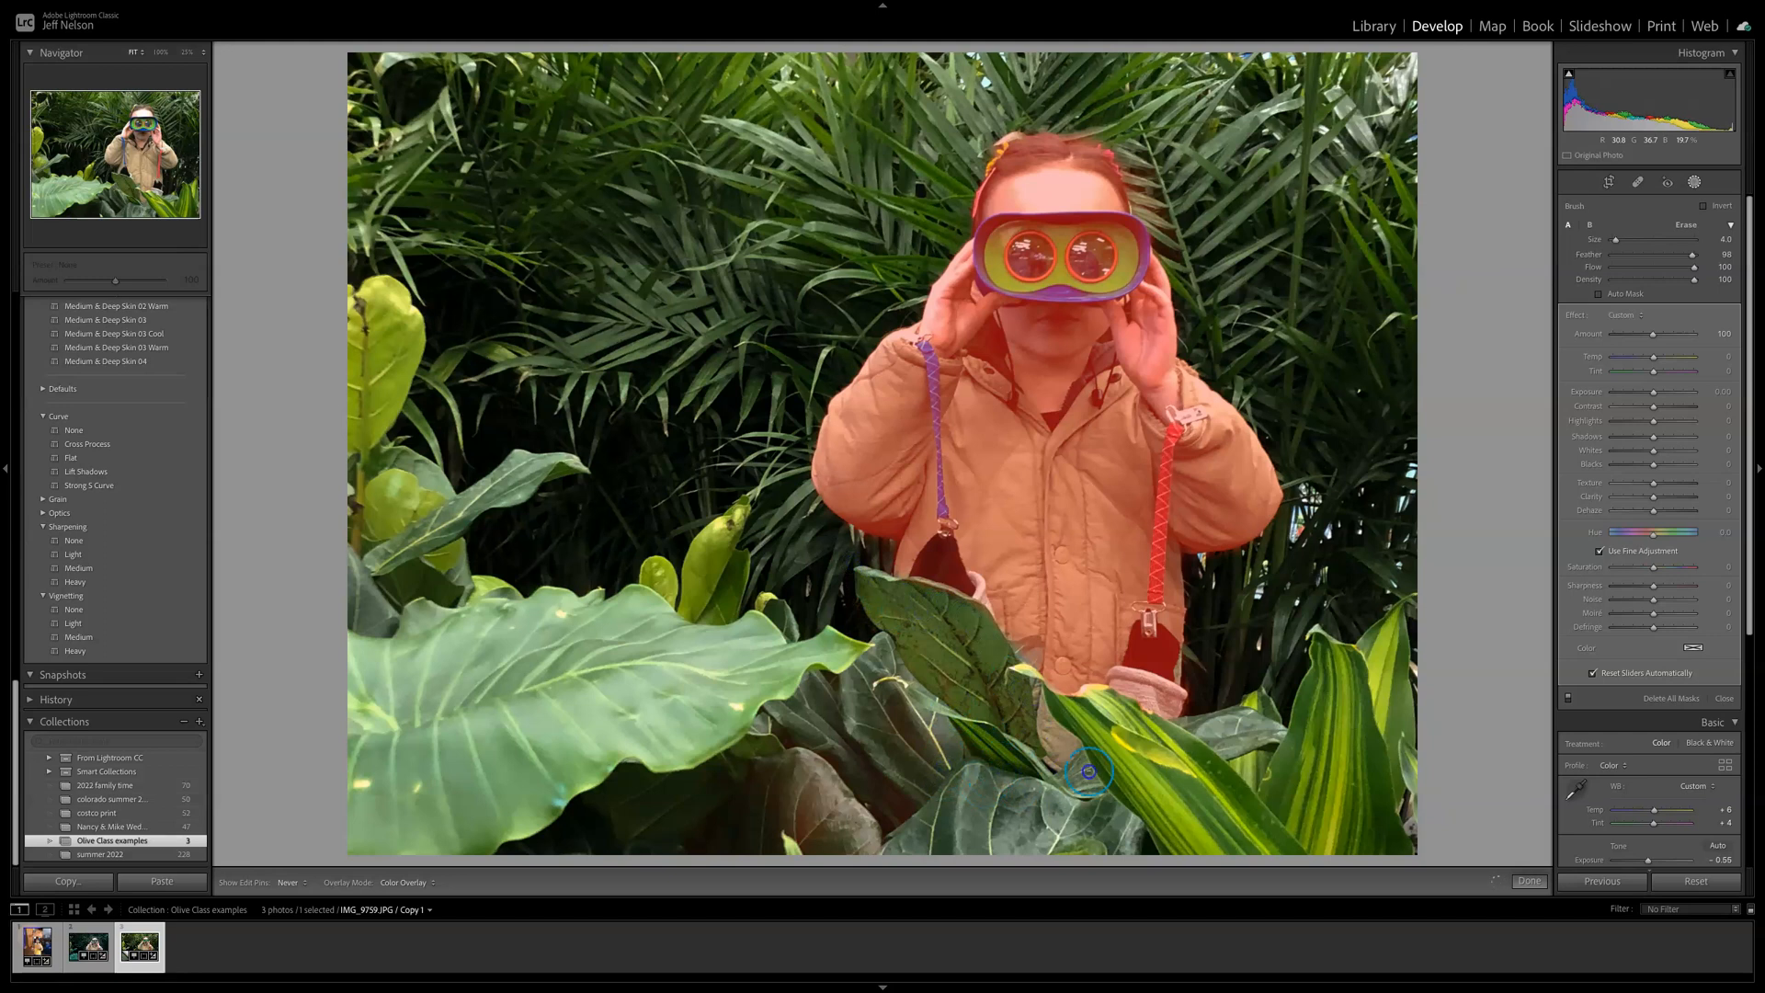
pyautogui.press('h')
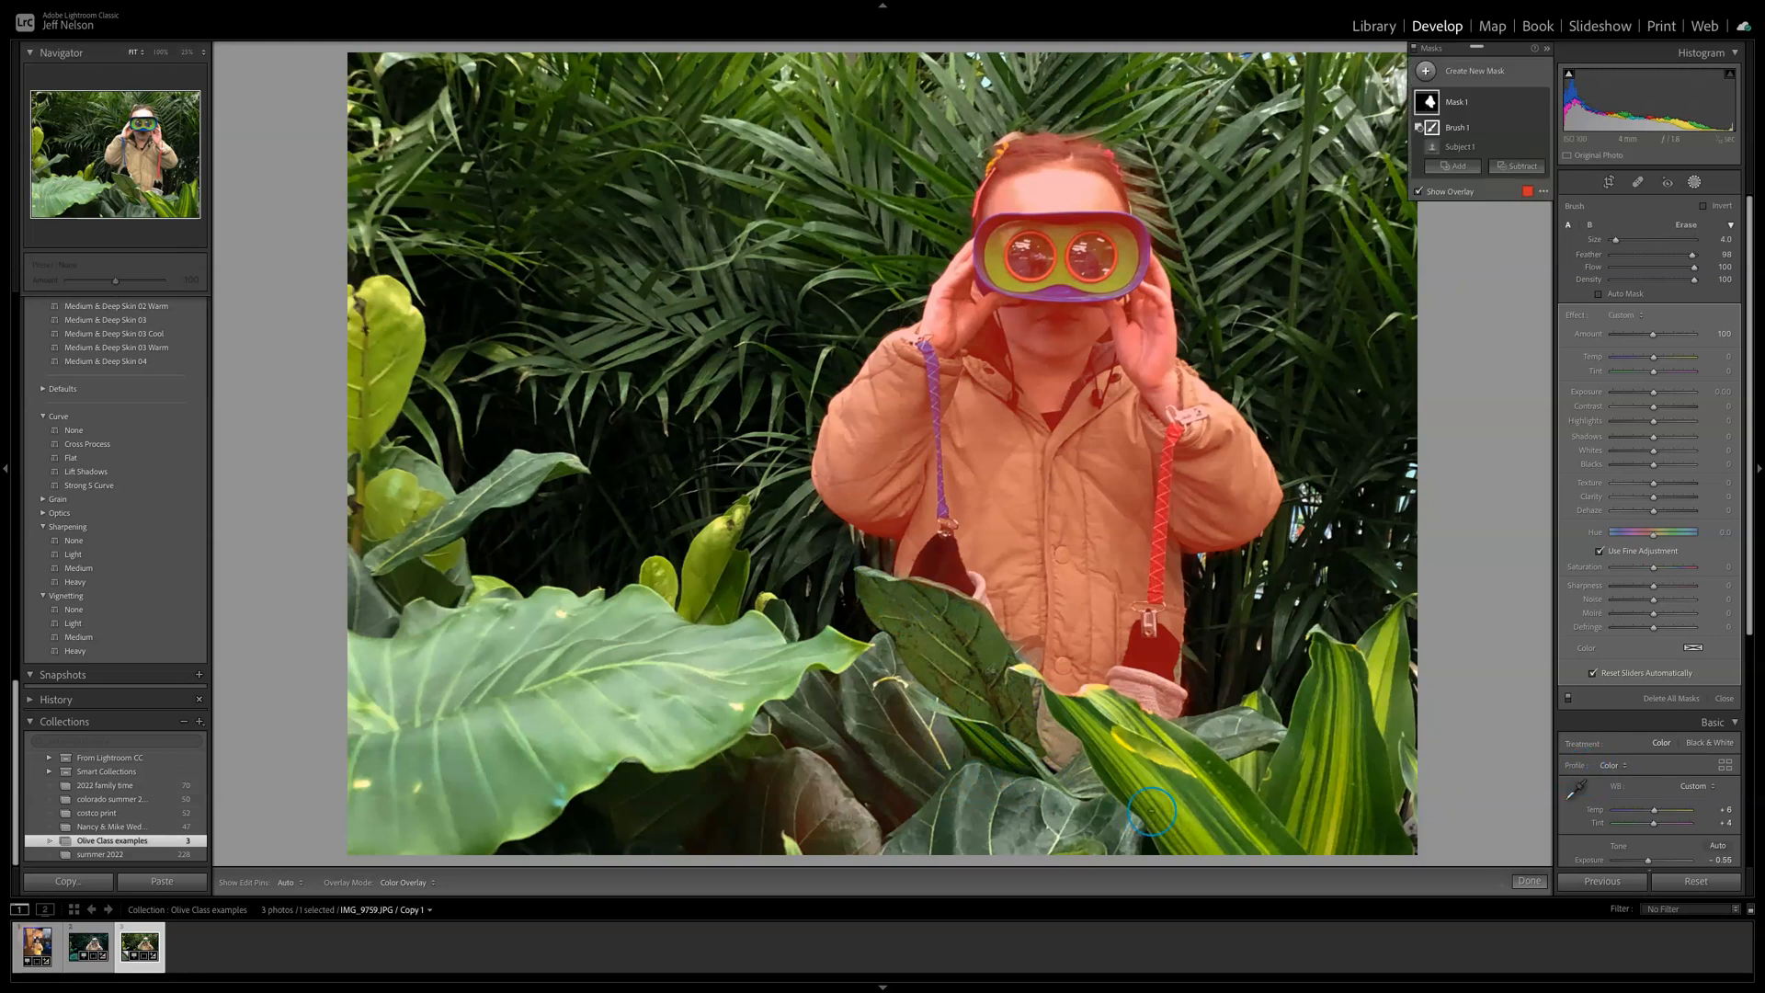
pyautogui.press('alt')
pyautogui.press('[')
pyautogui.press('h')
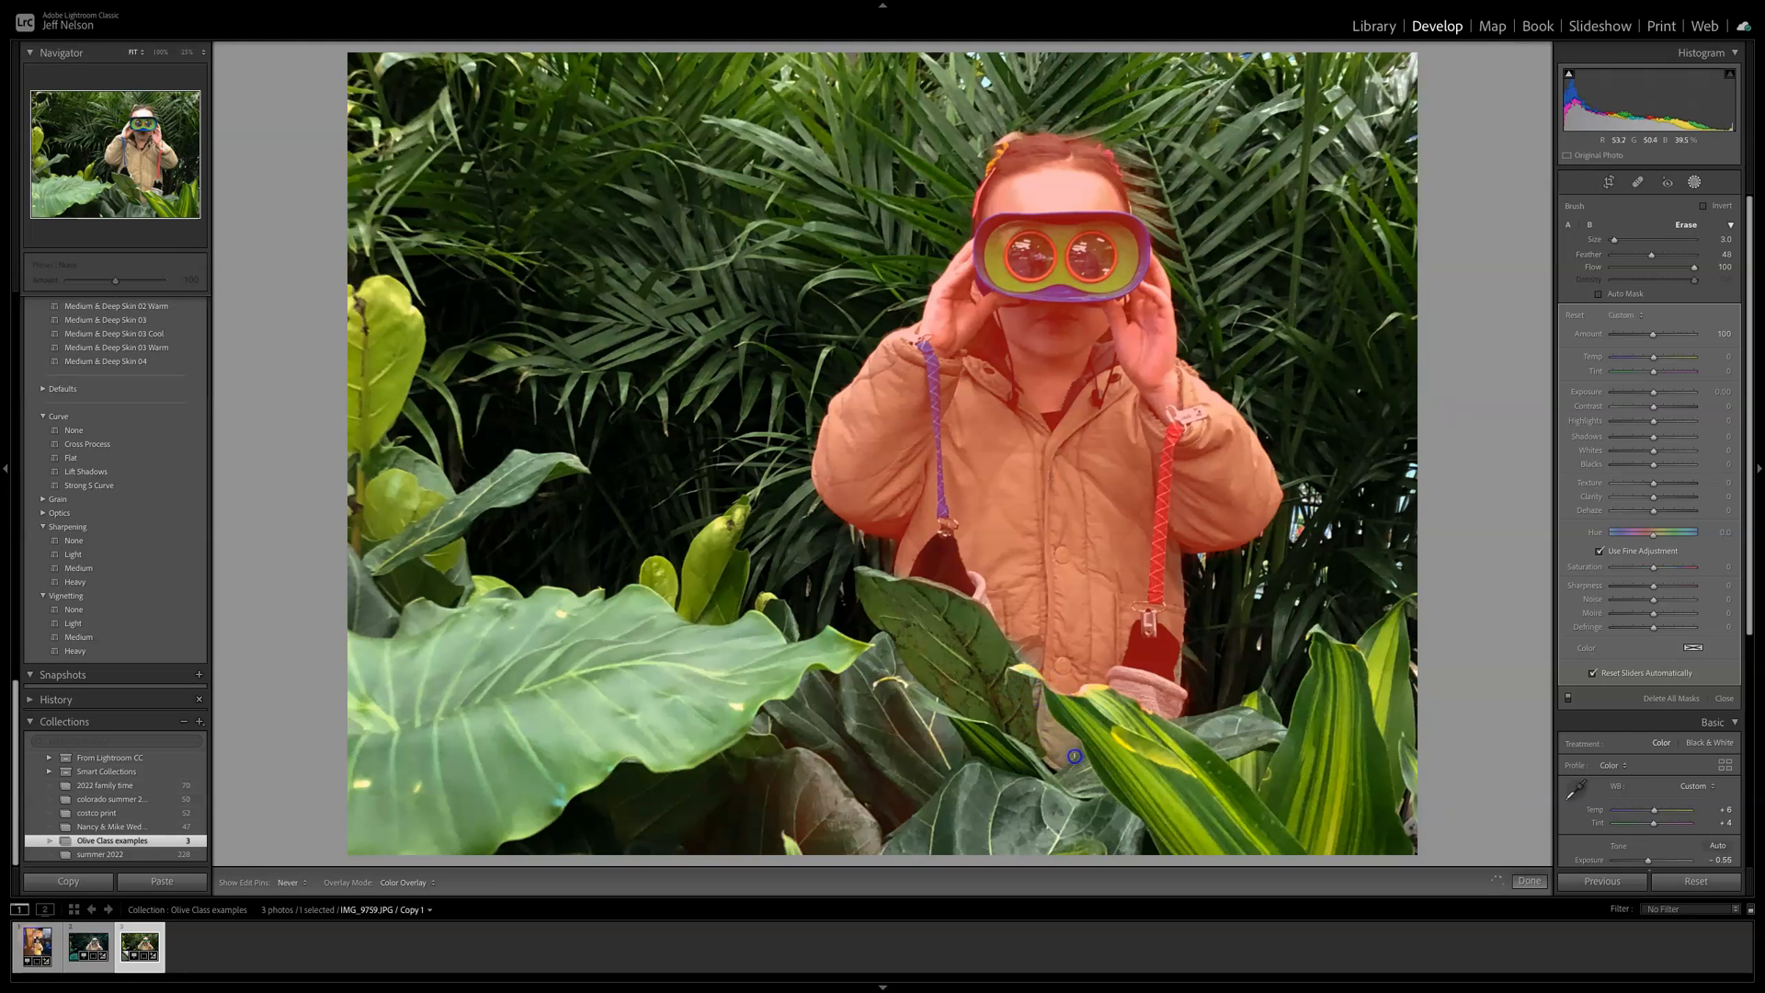
pyautogui.press('h')
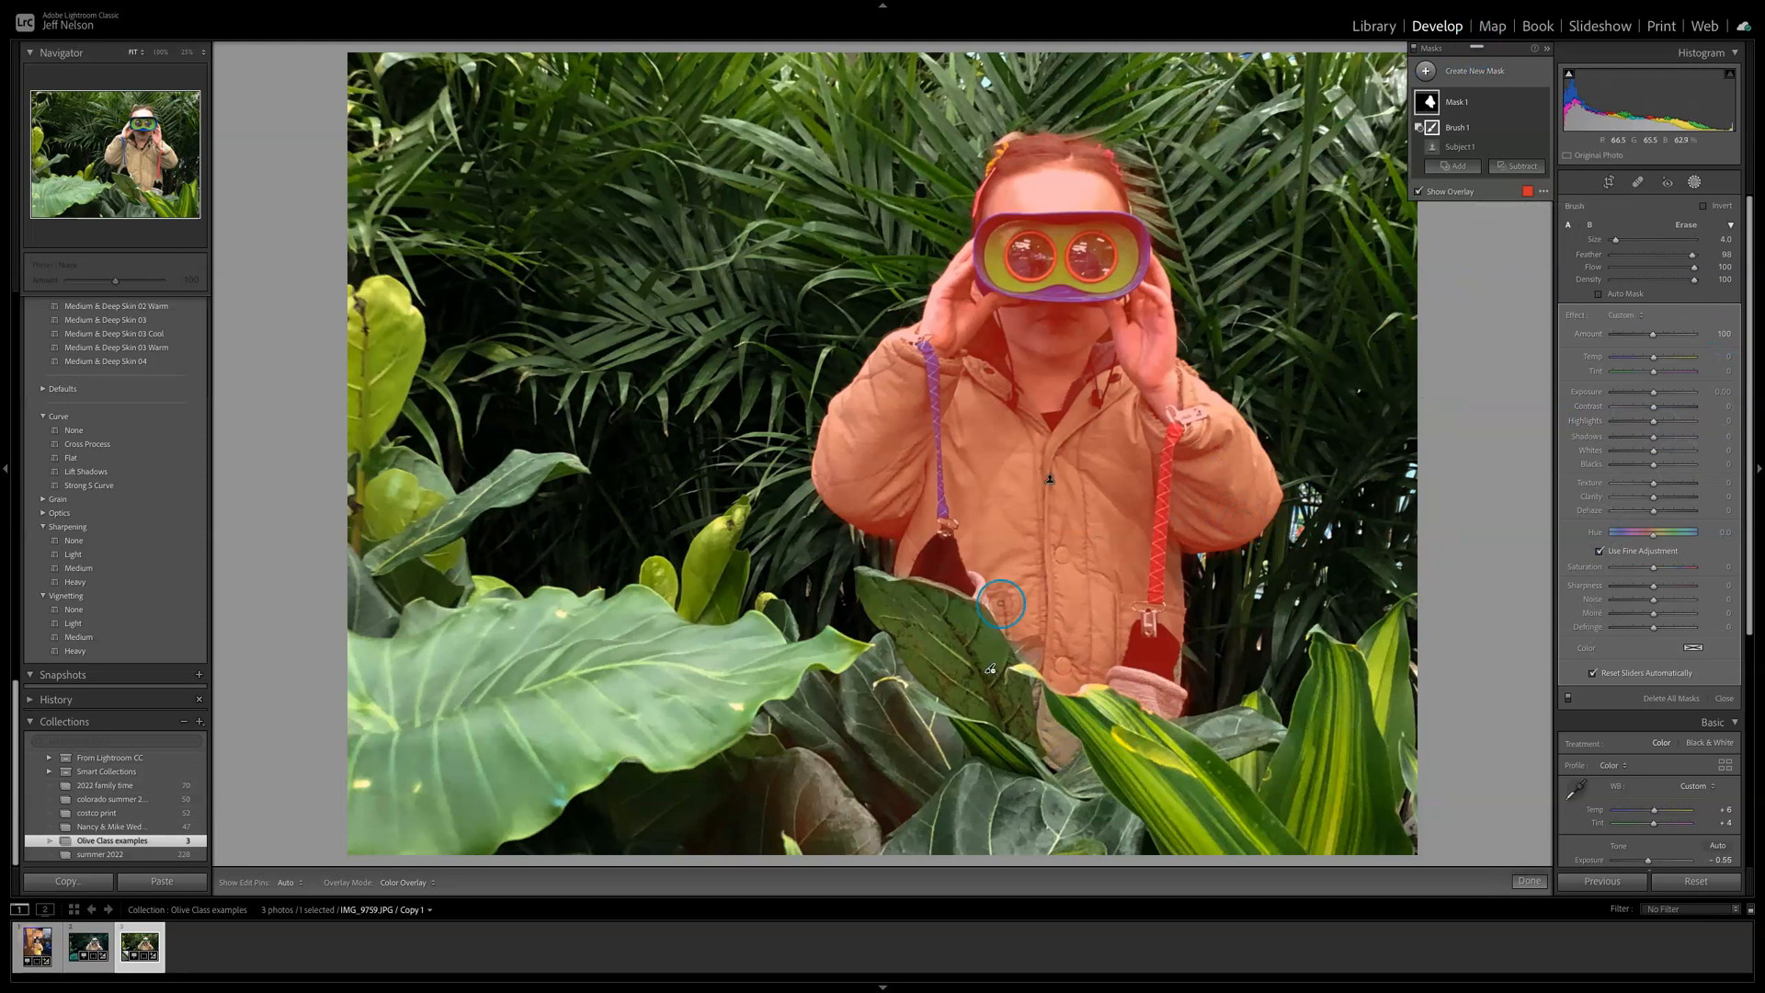
# Step: Test the subject mask with an exposure of about −2.65, reset it, and delete the brush and the mask
pyautogui.moveTo(1654, 397)
pyautogui.mouseDown()
pyautogui.moveTo(1669, 393)
pyautogui.moveTo(1636, 394)
pyautogui.moveTo(1673, 393)
pyautogui.moveTo(1628, 393)
pyautogui.mouseUp()
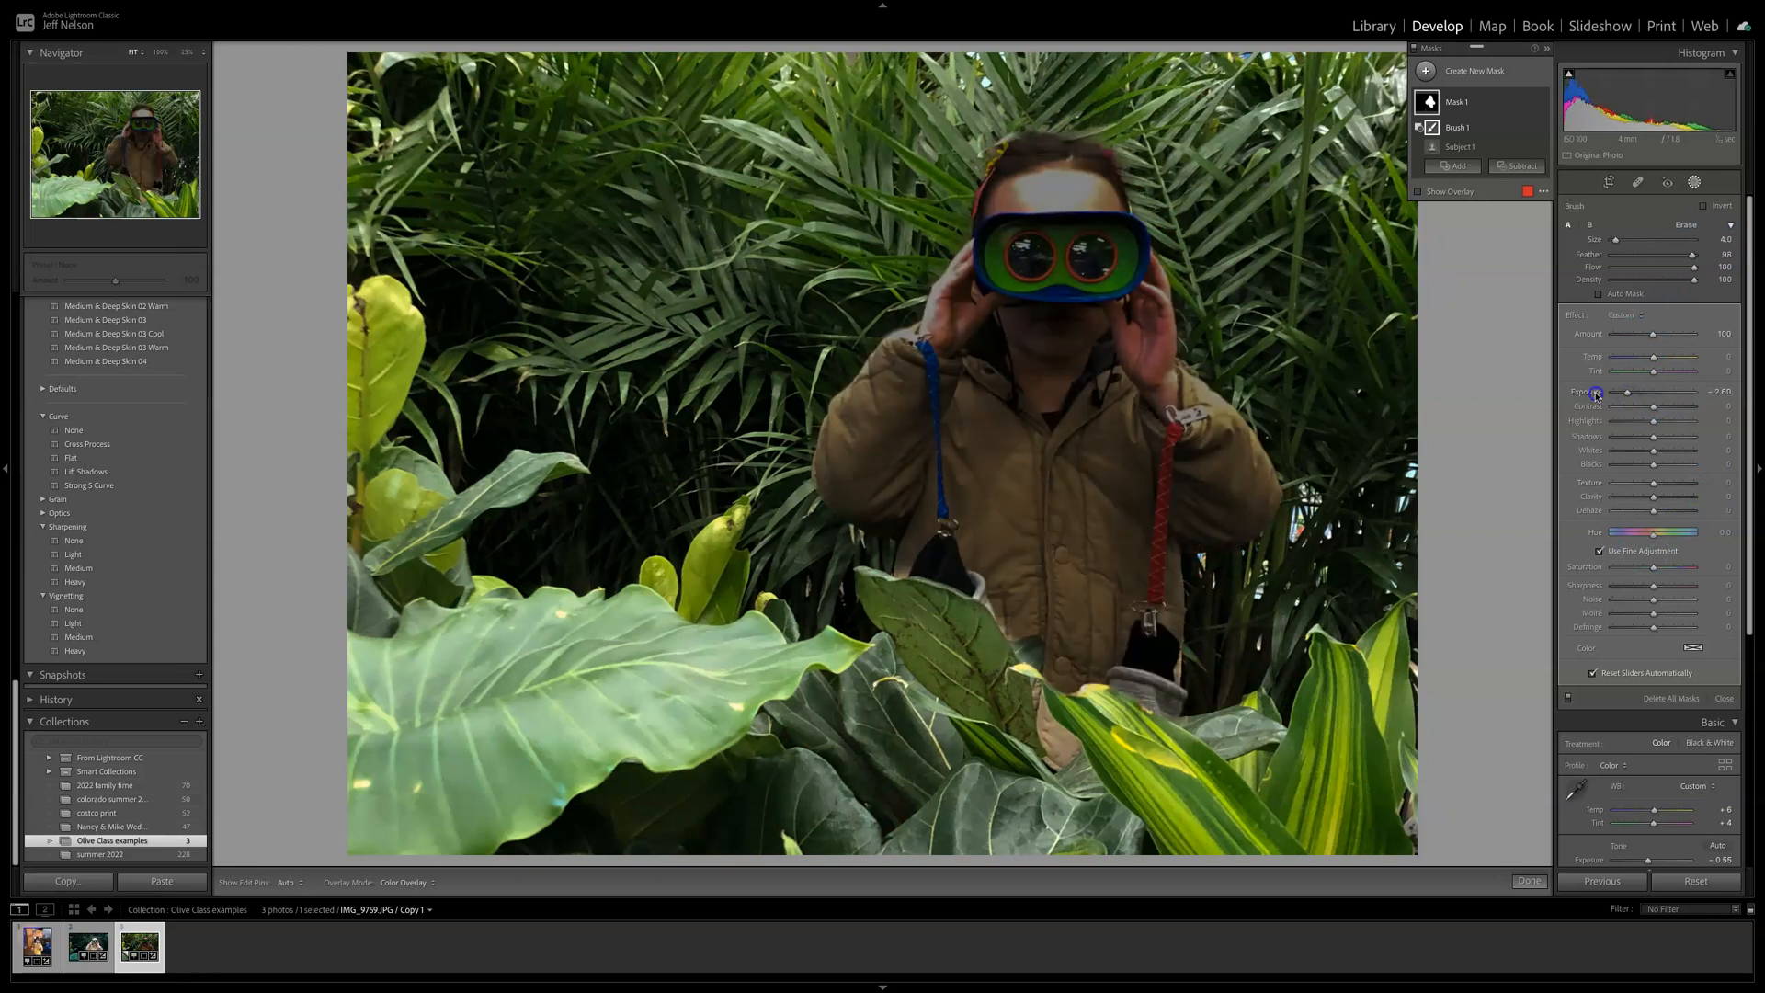
pyautogui.doubleClick(1595, 394)
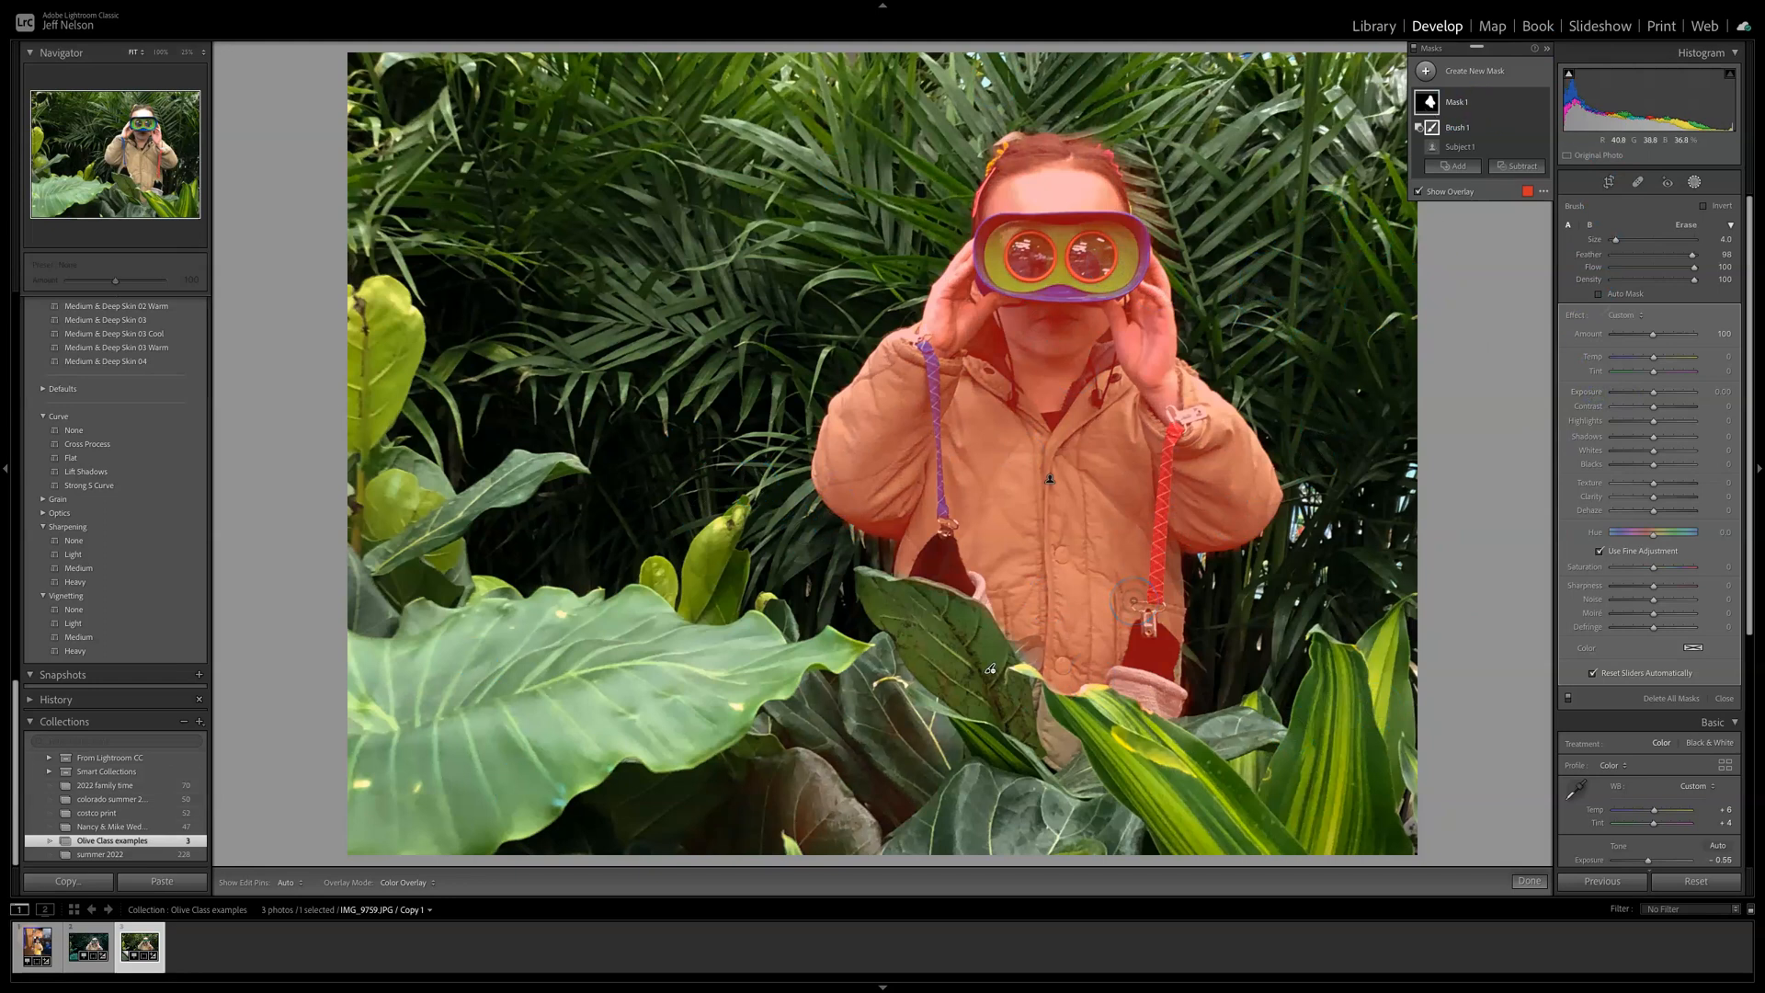
pyautogui.press('Delete')
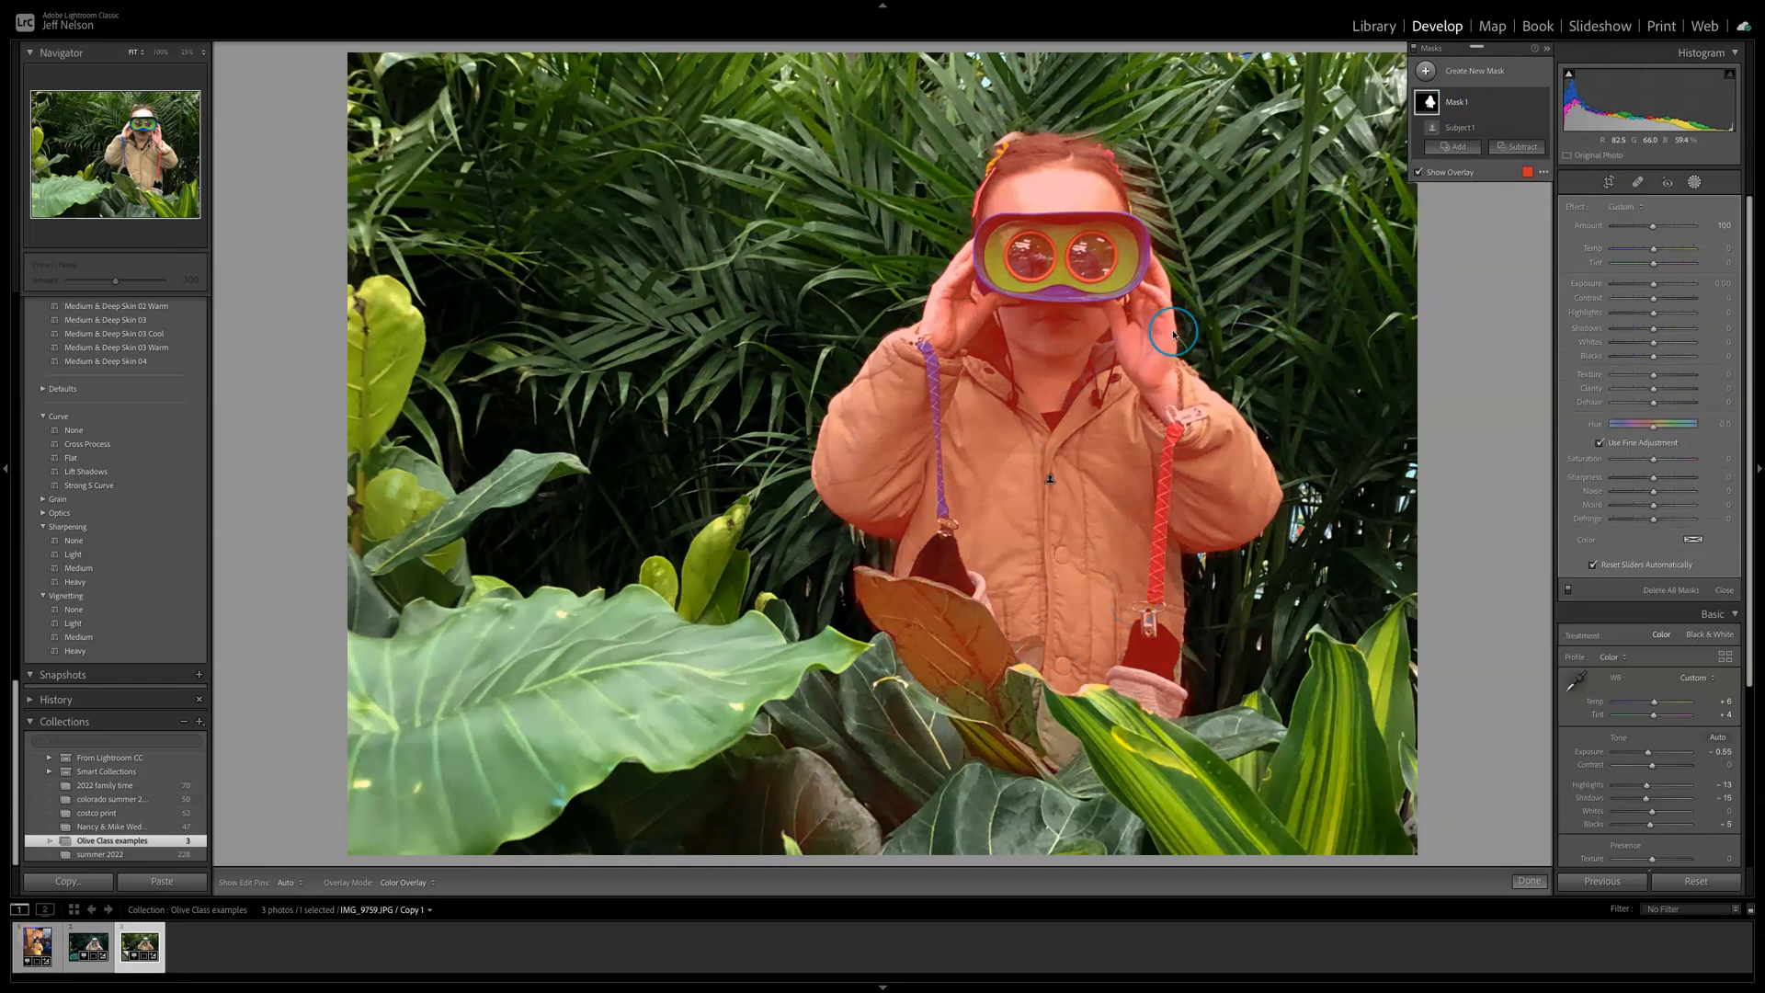
pyautogui.click(1457, 108)
pyautogui.press('Delete')
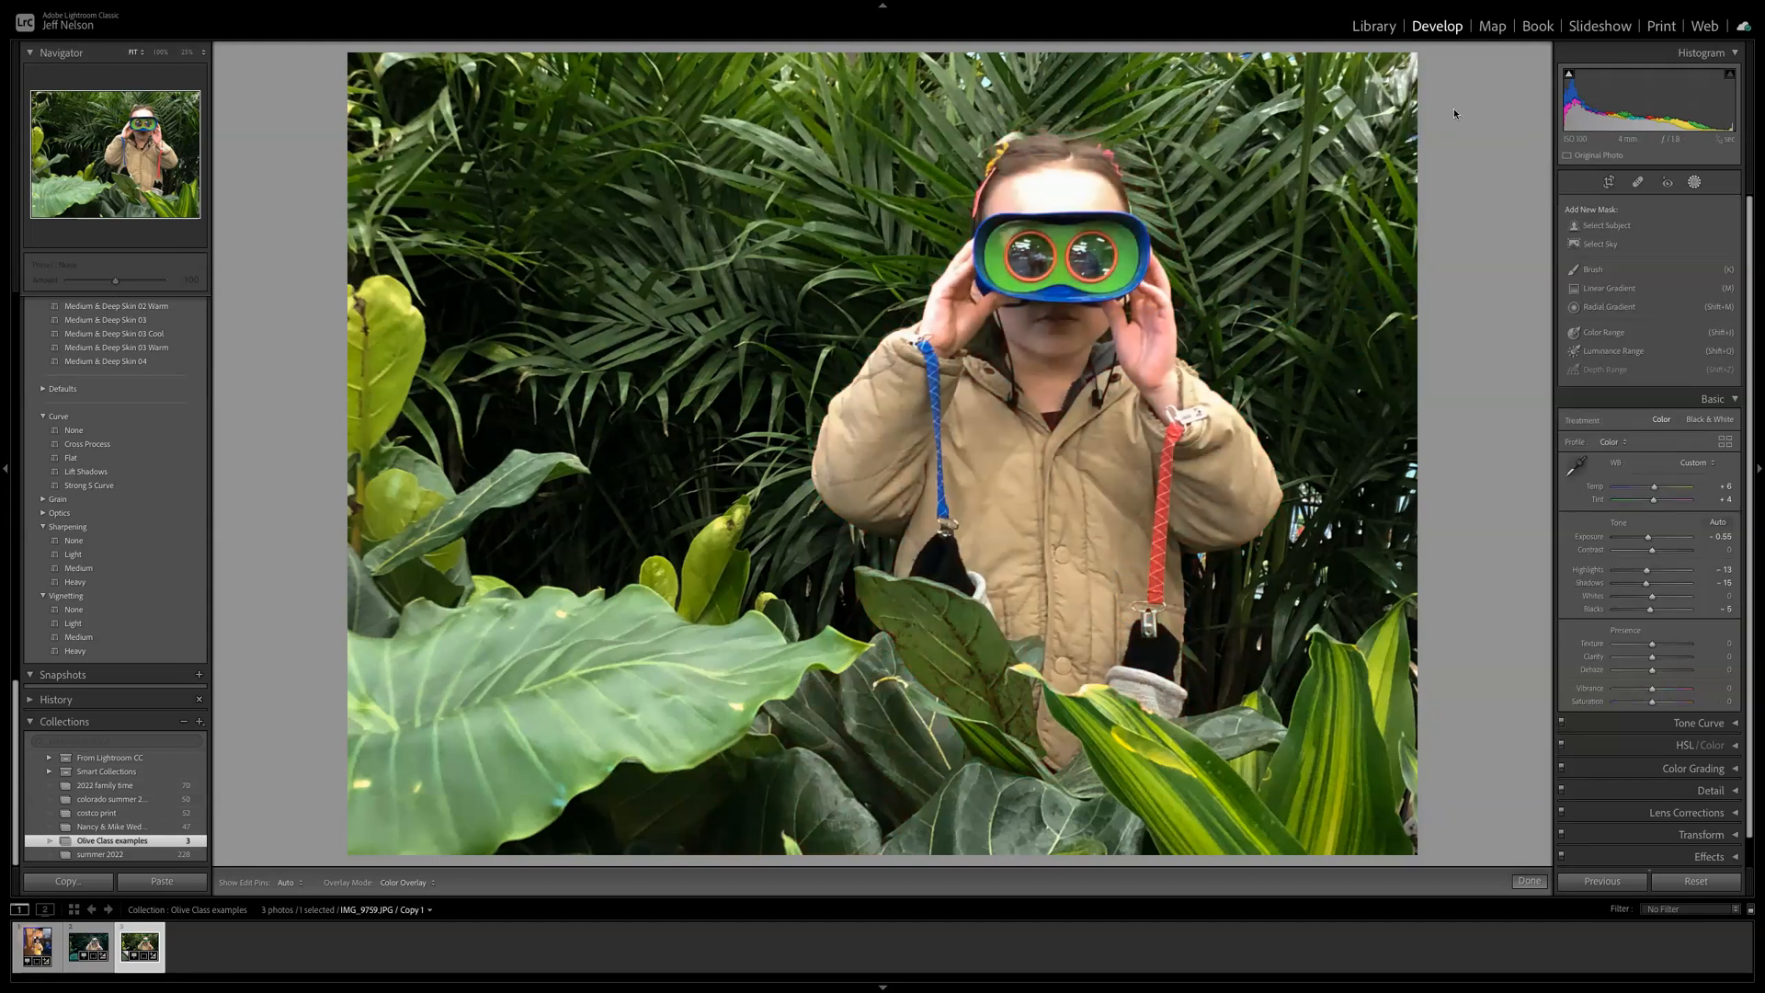
# Step: Draw a radial gradient mask around the child's head and torso, narrow it slightly, and try hard and soft feathering, ending on a soft edge
pyautogui.click(1609, 308)
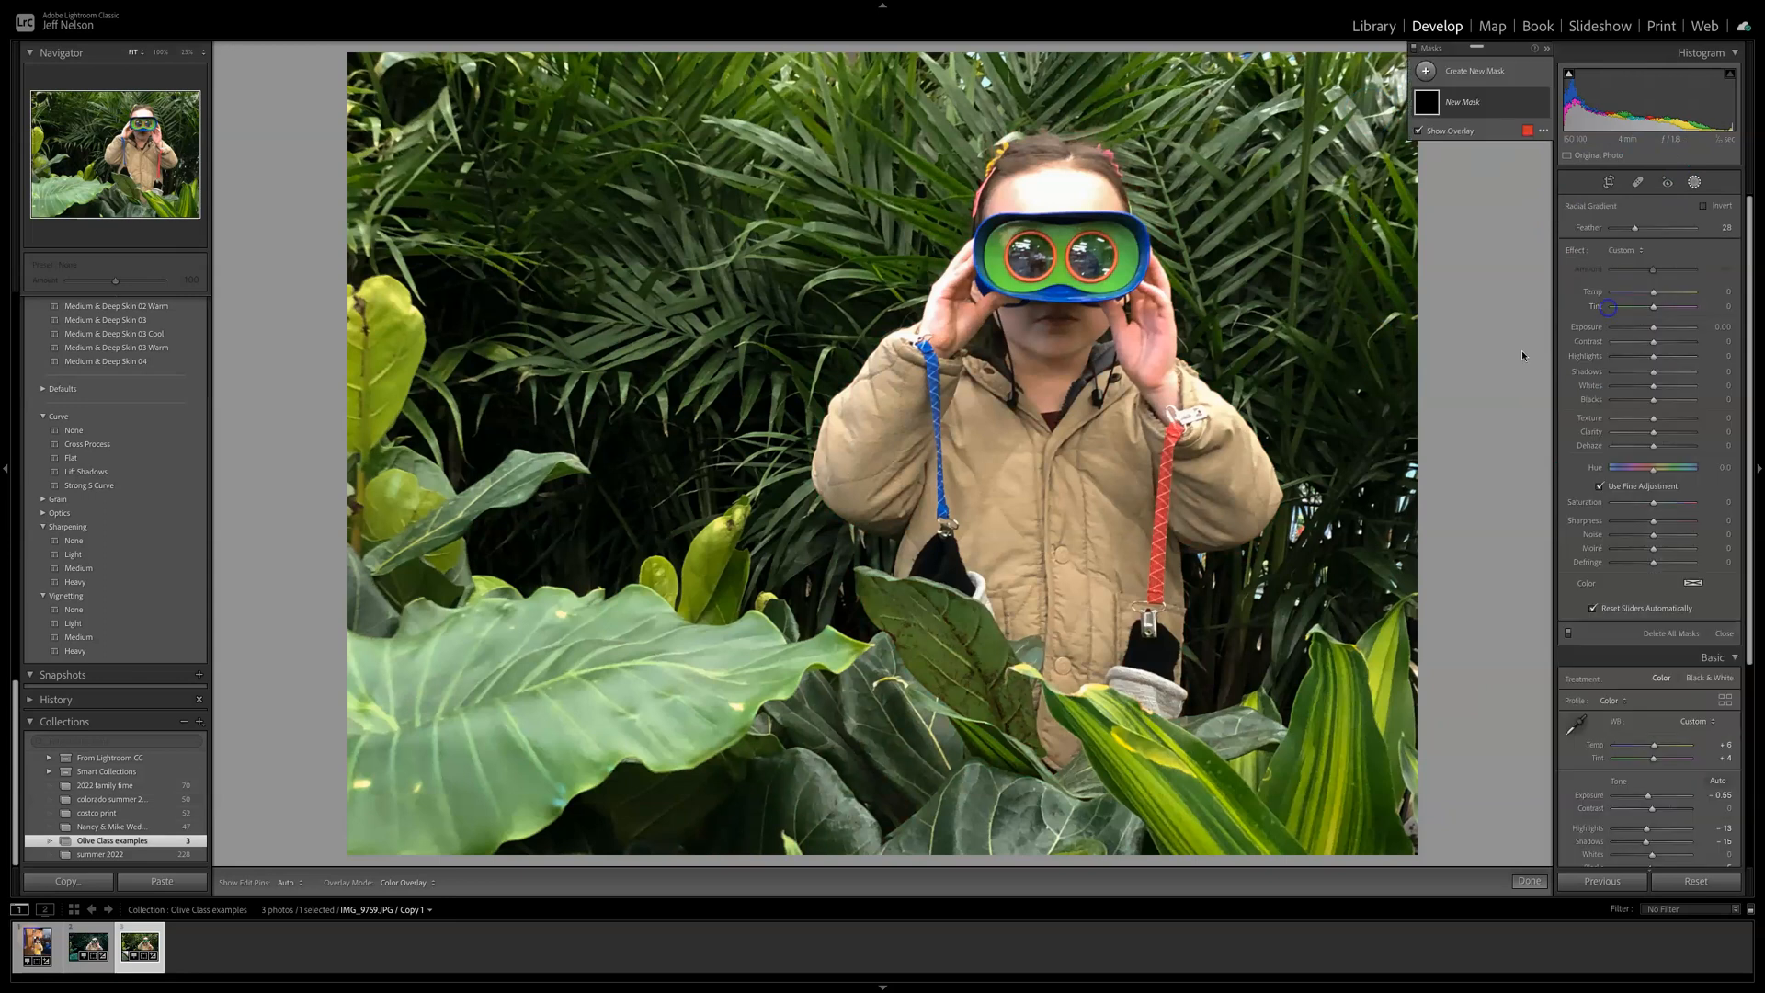
pyautogui.moveTo(1053, 382); pyautogui.dragTo(1266, 690)
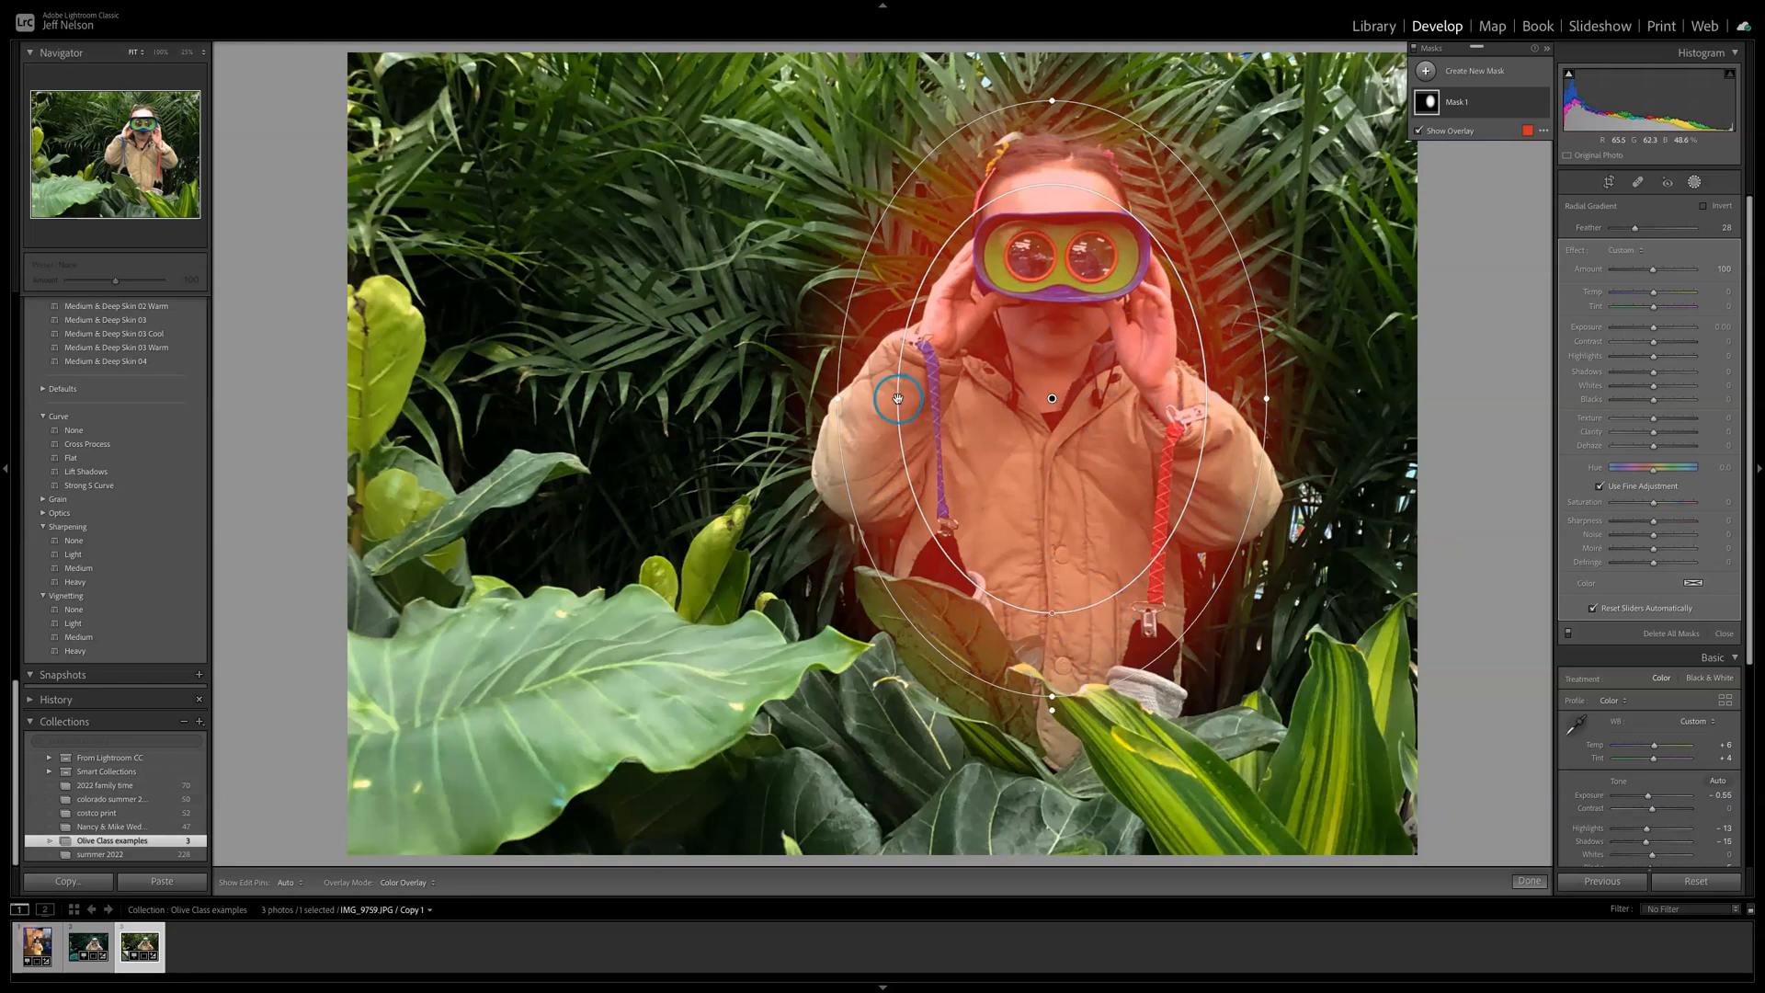
pyautogui.moveTo(1267, 399); pyautogui.dragTo(1247, 399)
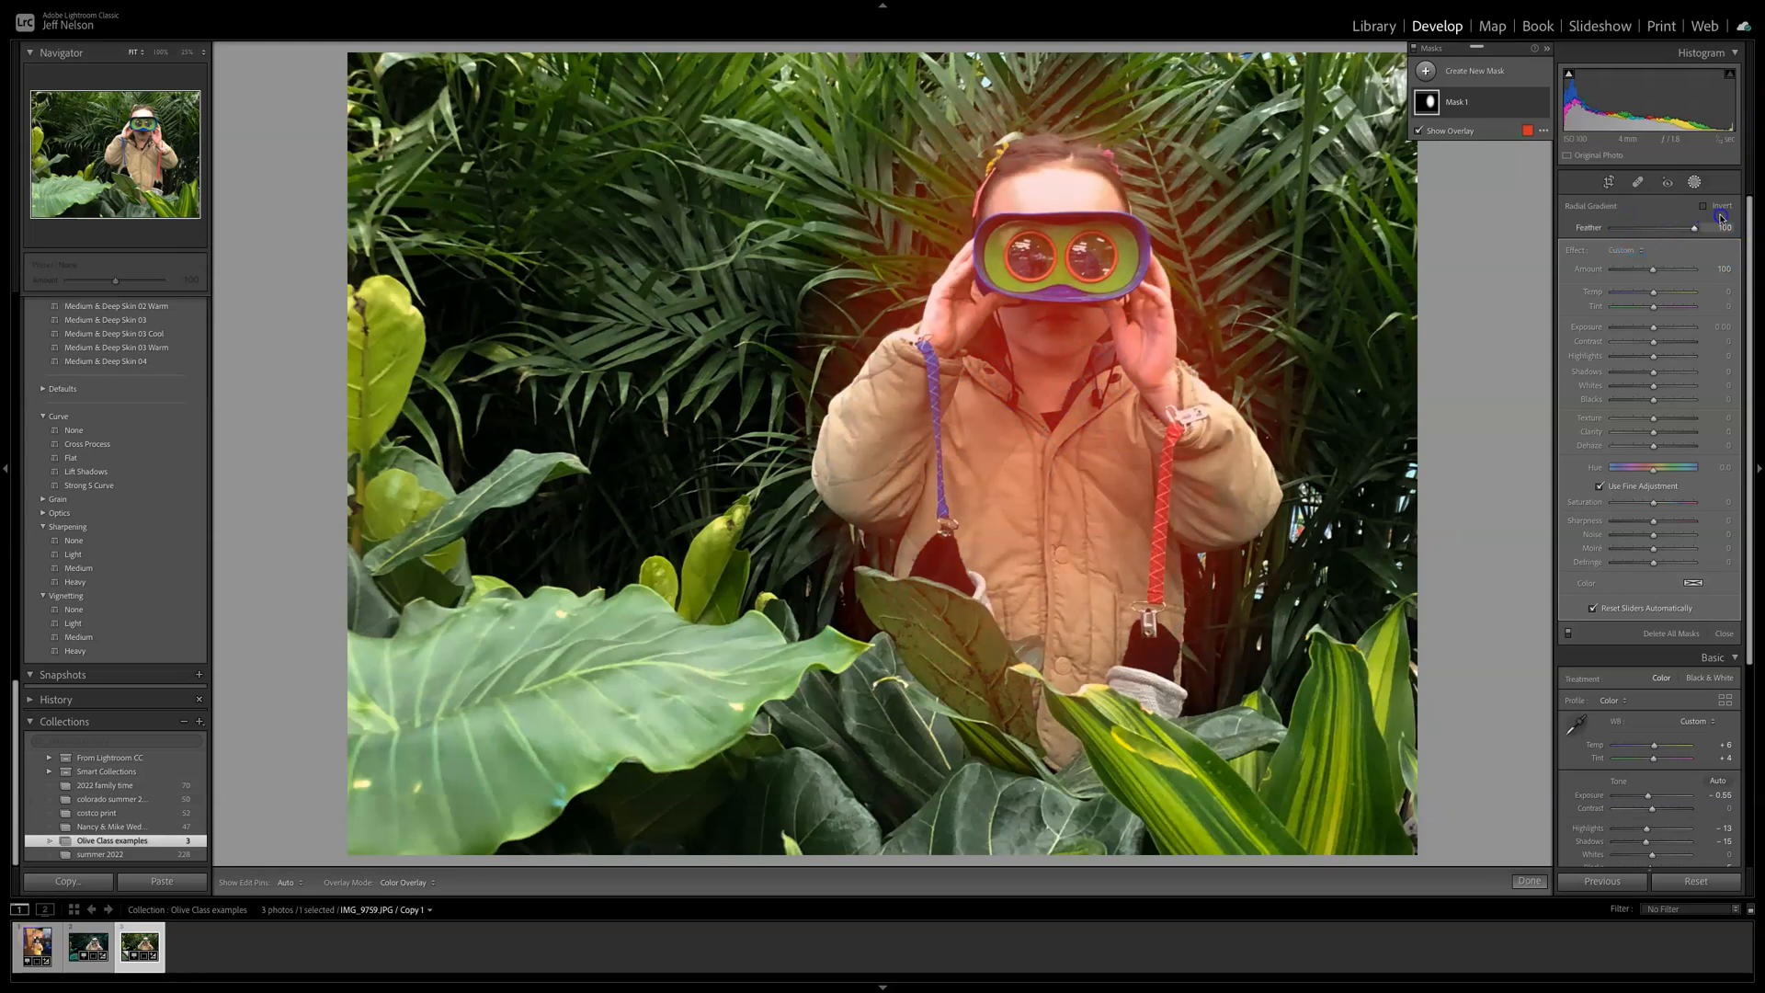
pyautogui.moveTo(1730, 218); pyautogui.dragTo(1443, 248)
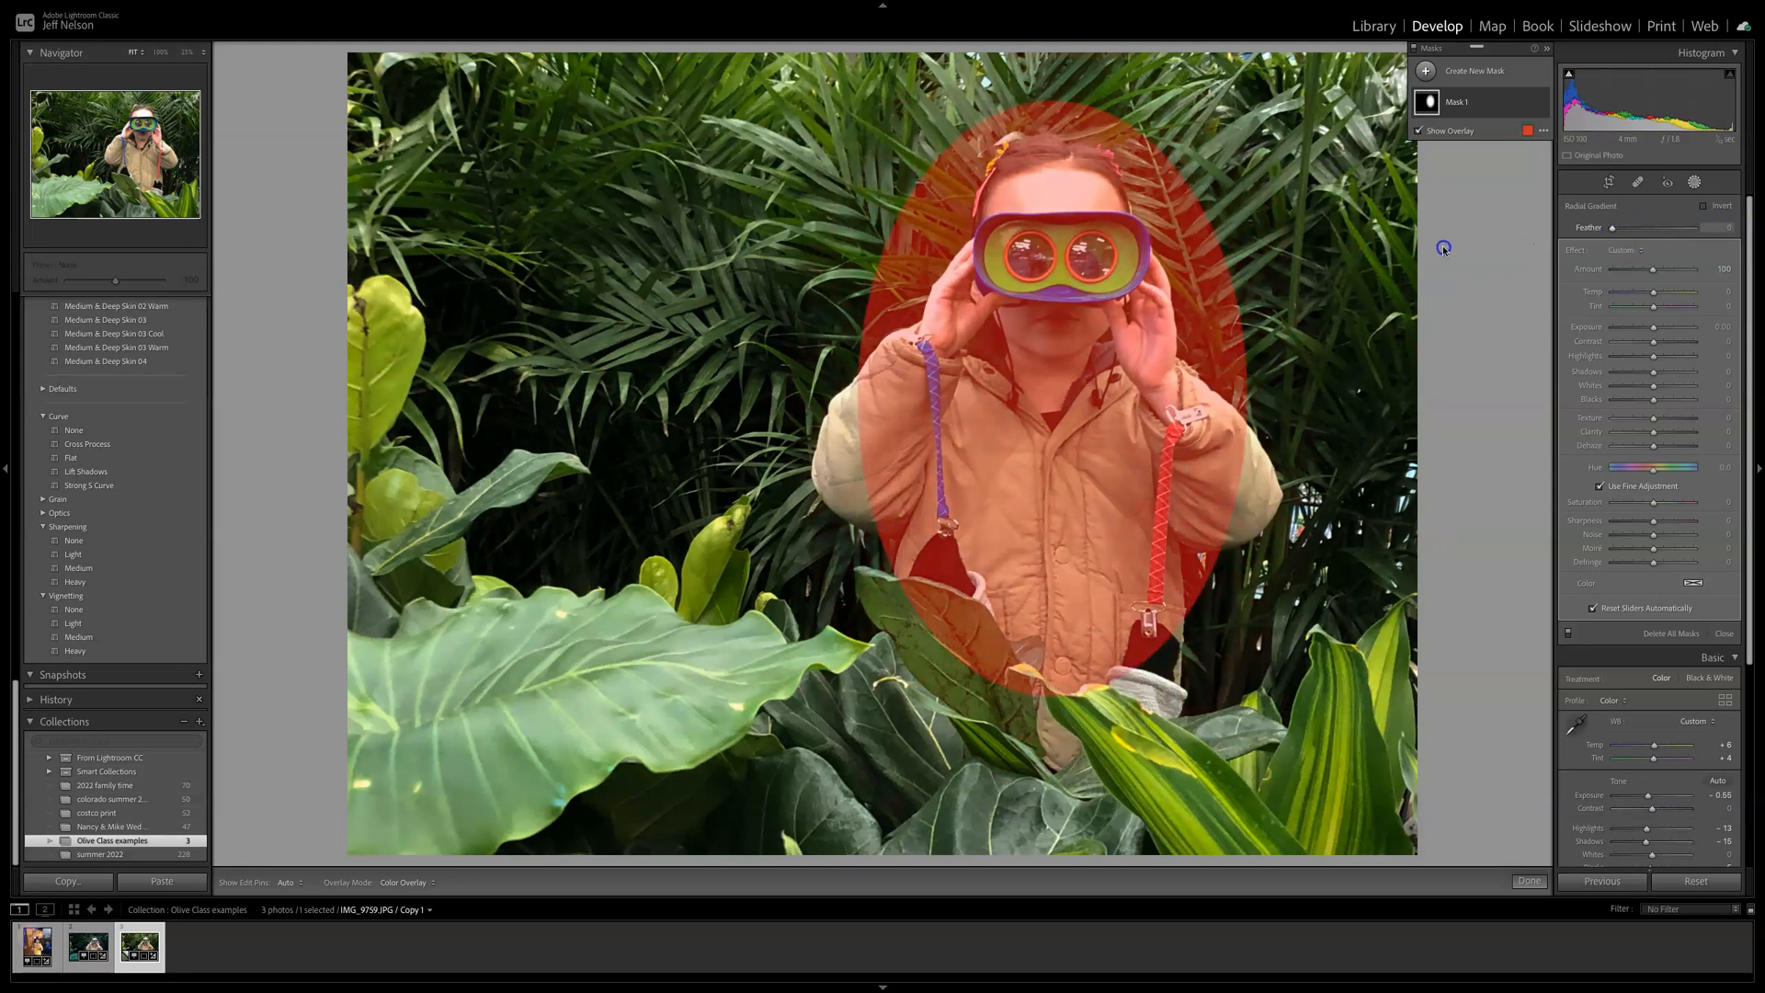
pyautogui.moveTo(1591, 240); pyautogui.dragTo(1653, 236)
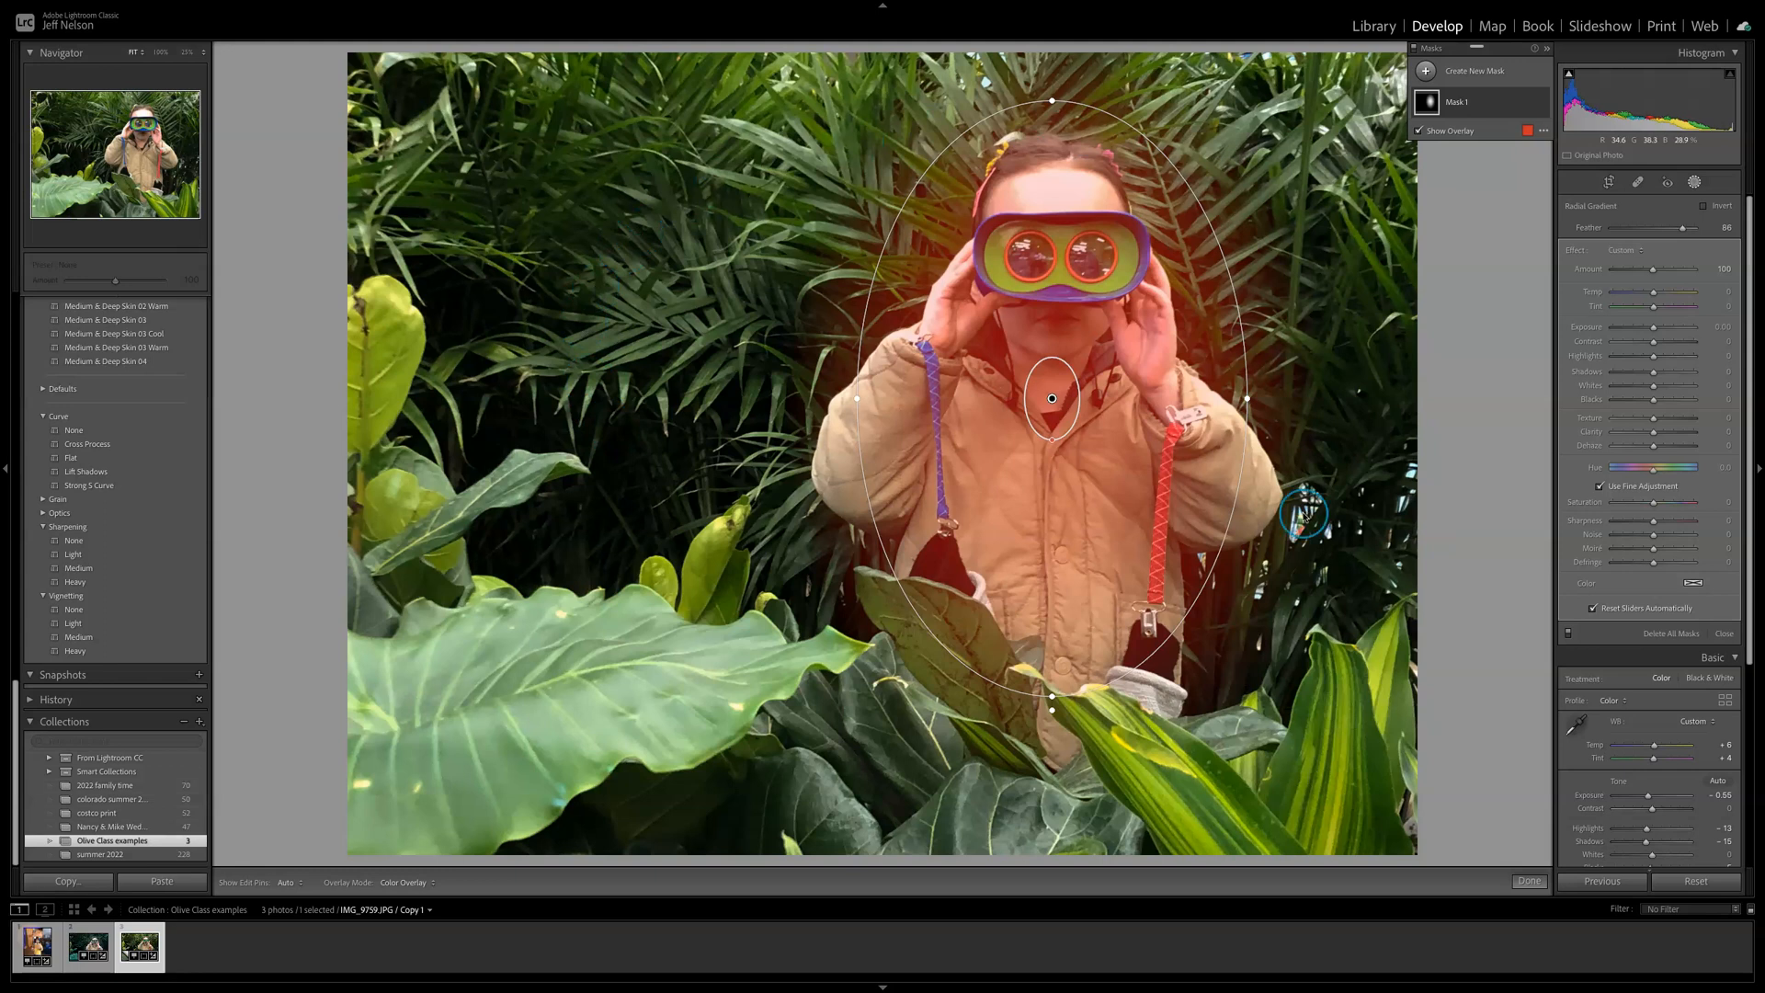
# Step: Invert the radial gradient mask to cover the foliage surrounding the child
pyautogui.click(1527, 106)
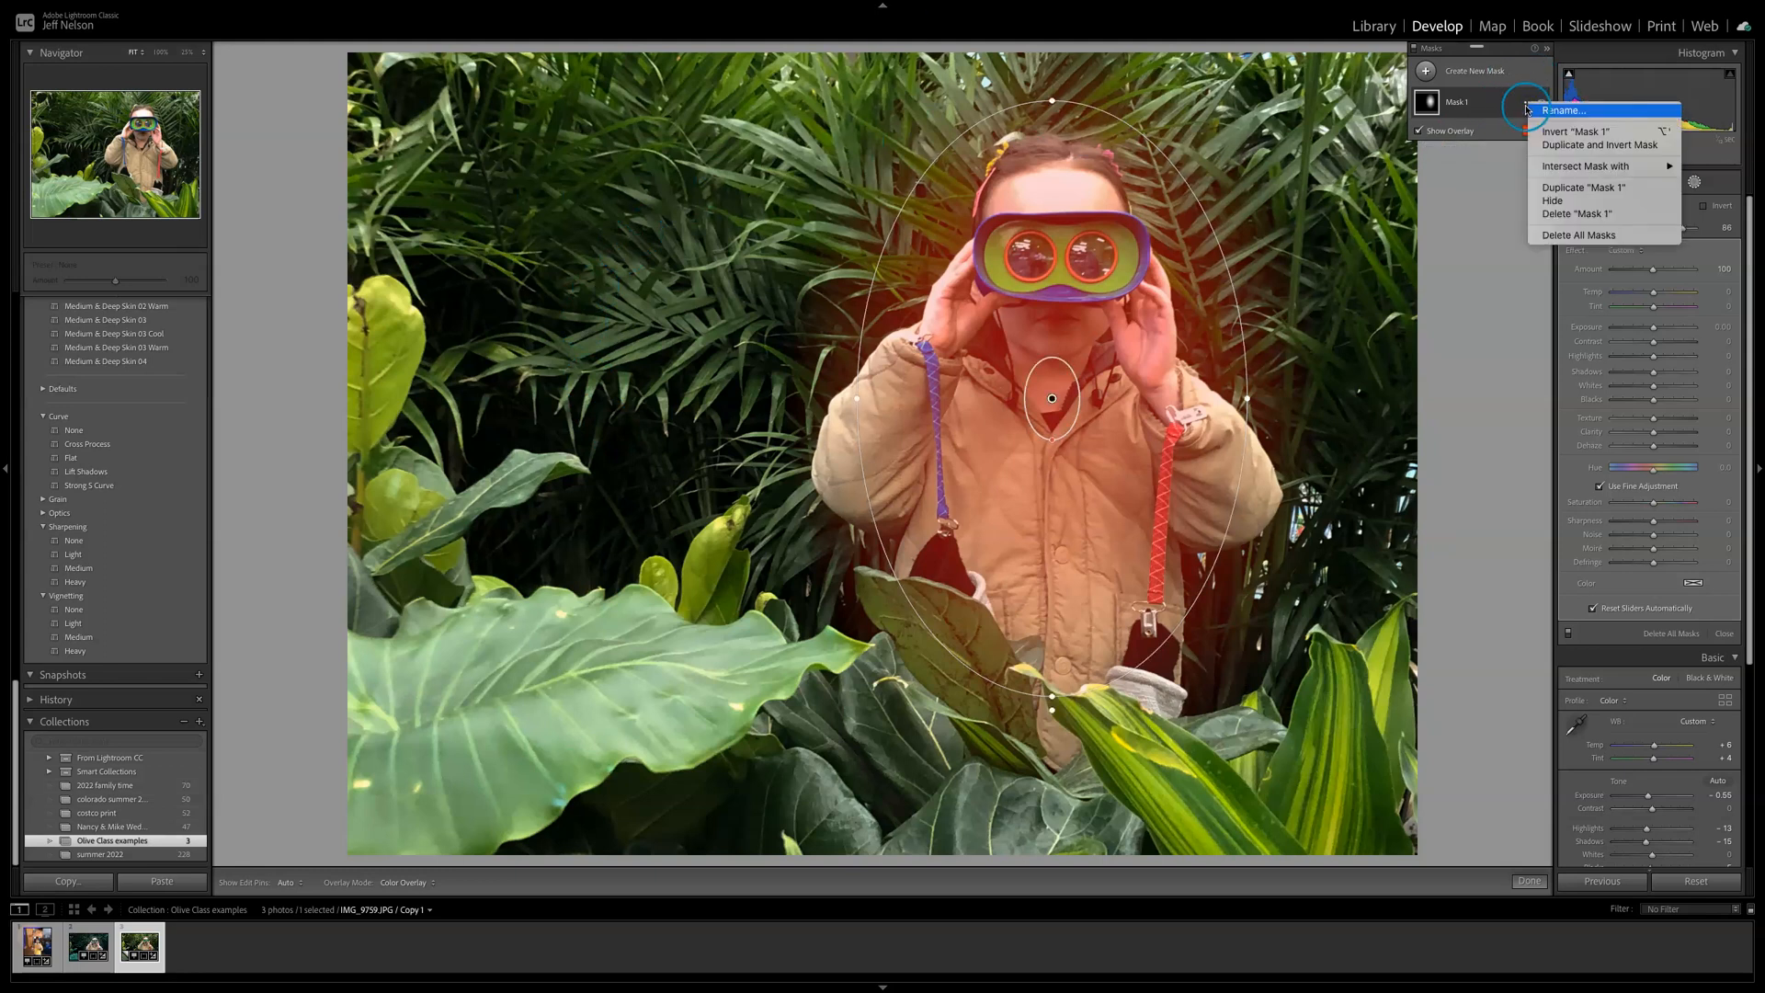
pyautogui.click(1524, 107)
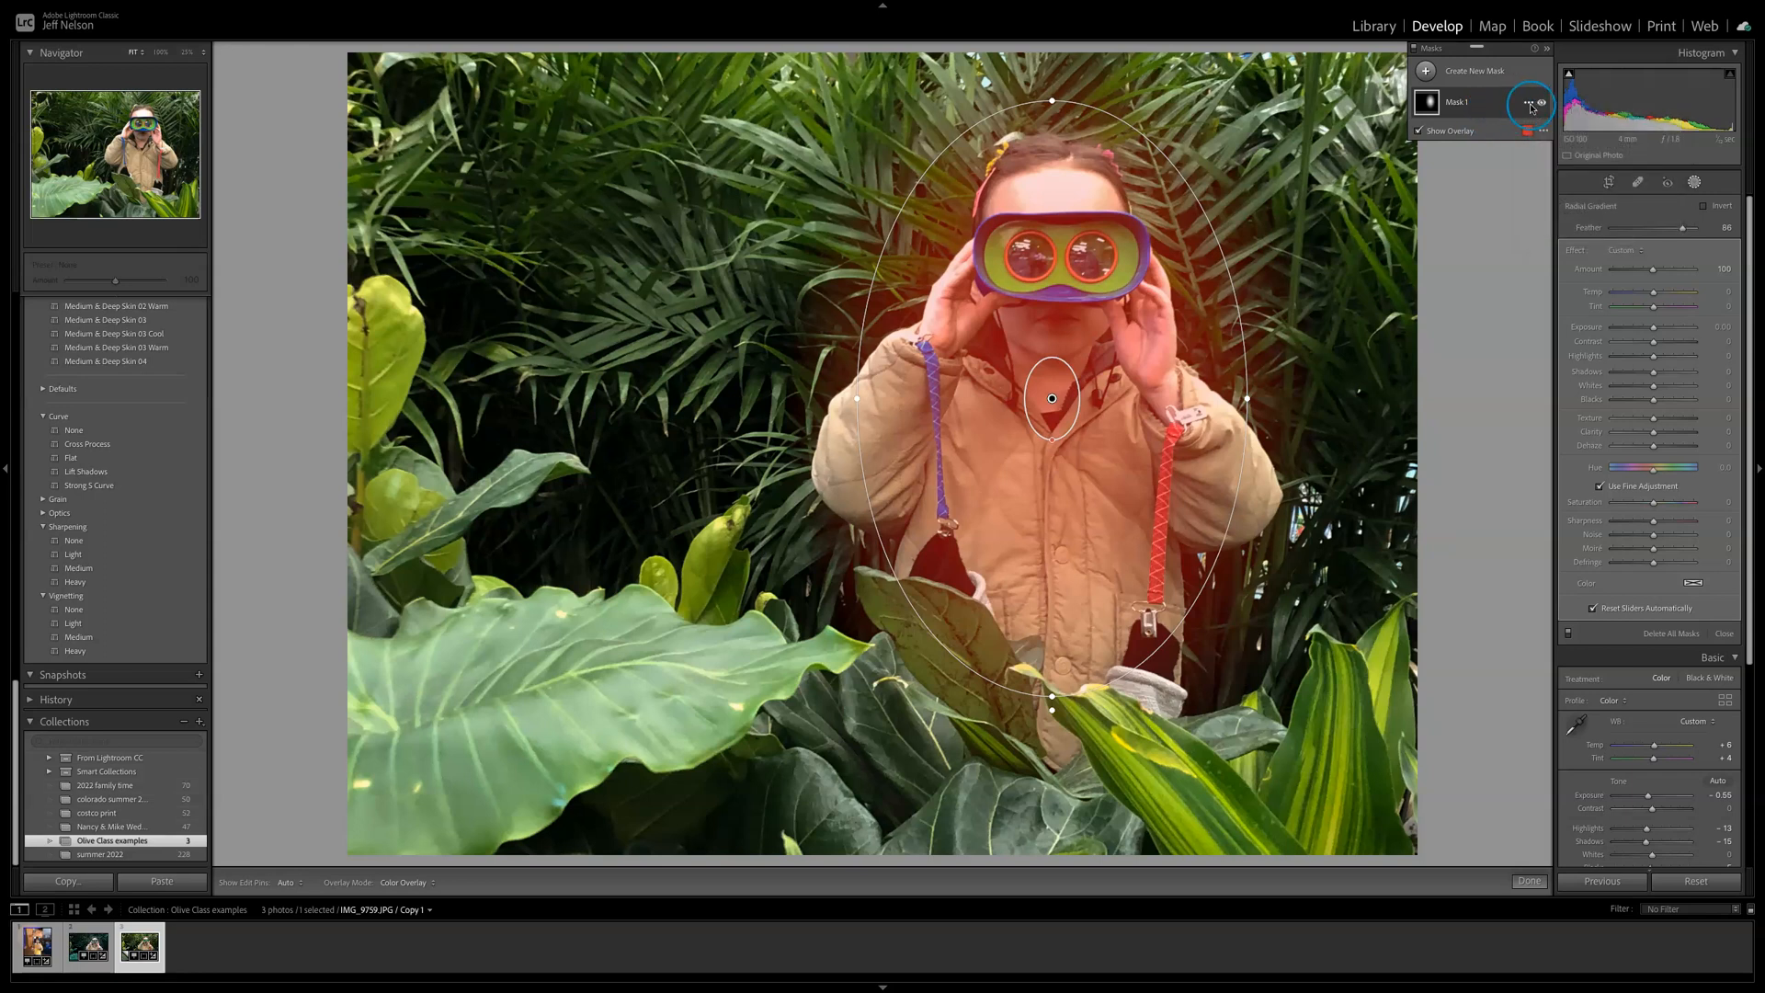
pyautogui.click(1524, 107)
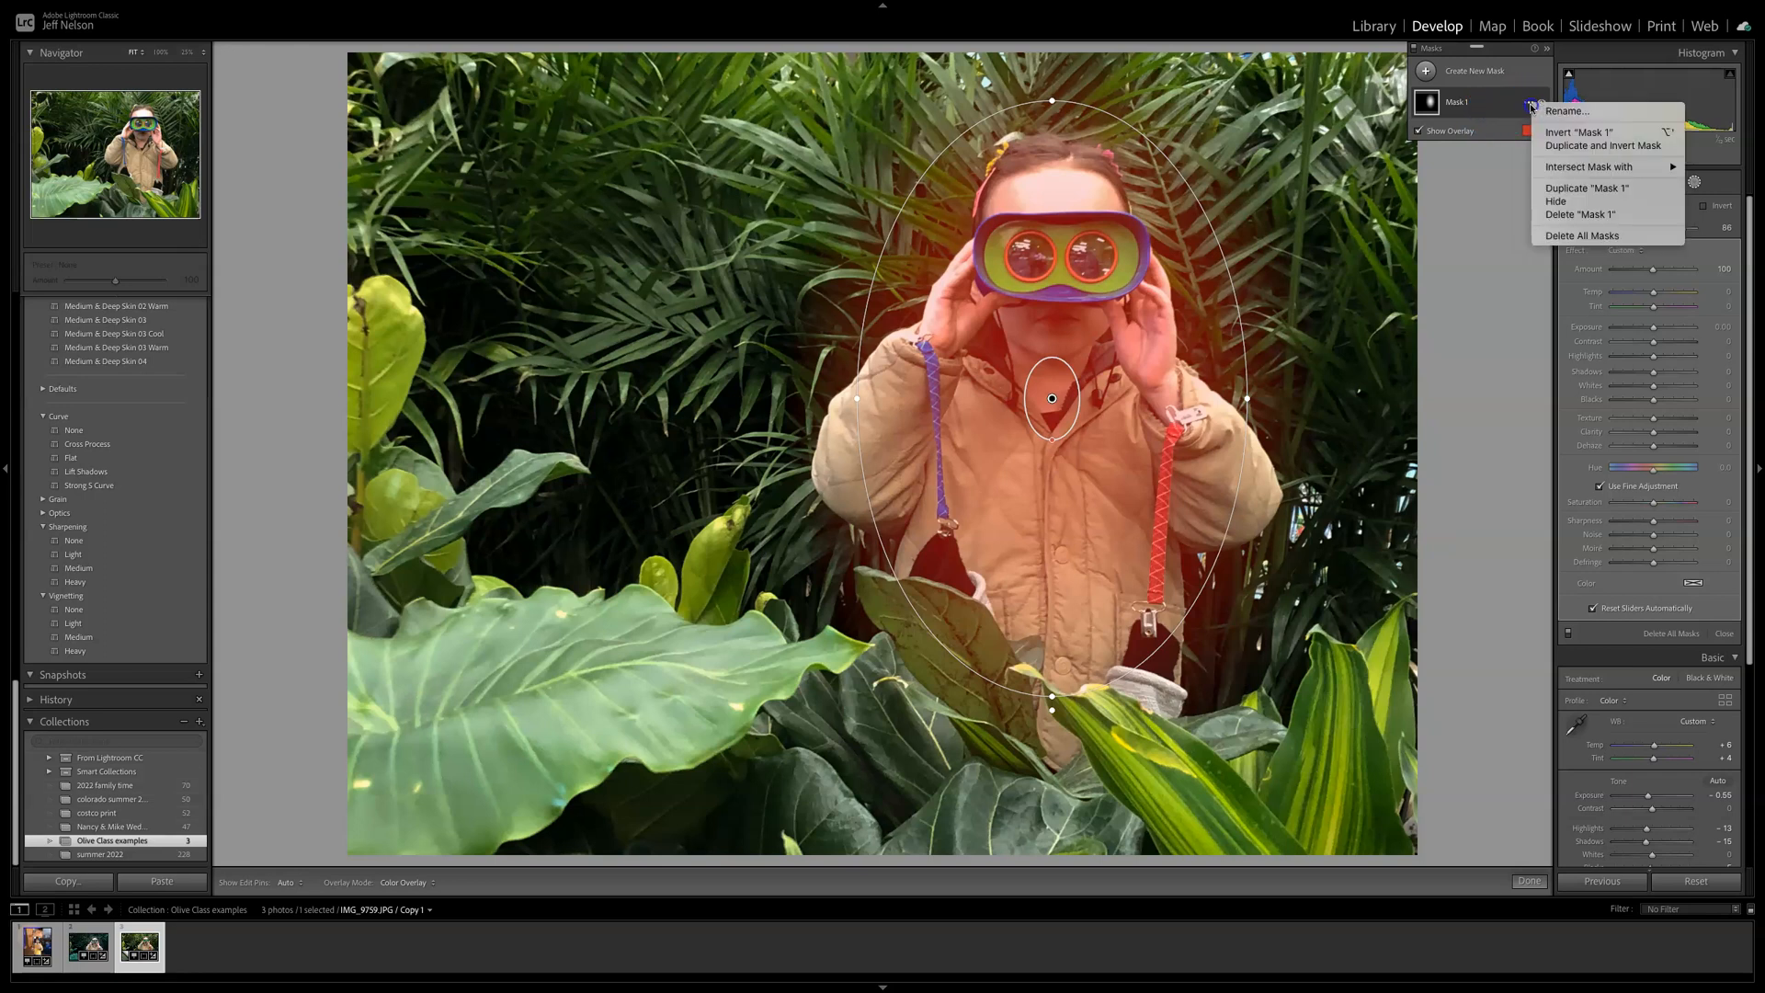
pyautogui.click(1581, 134)
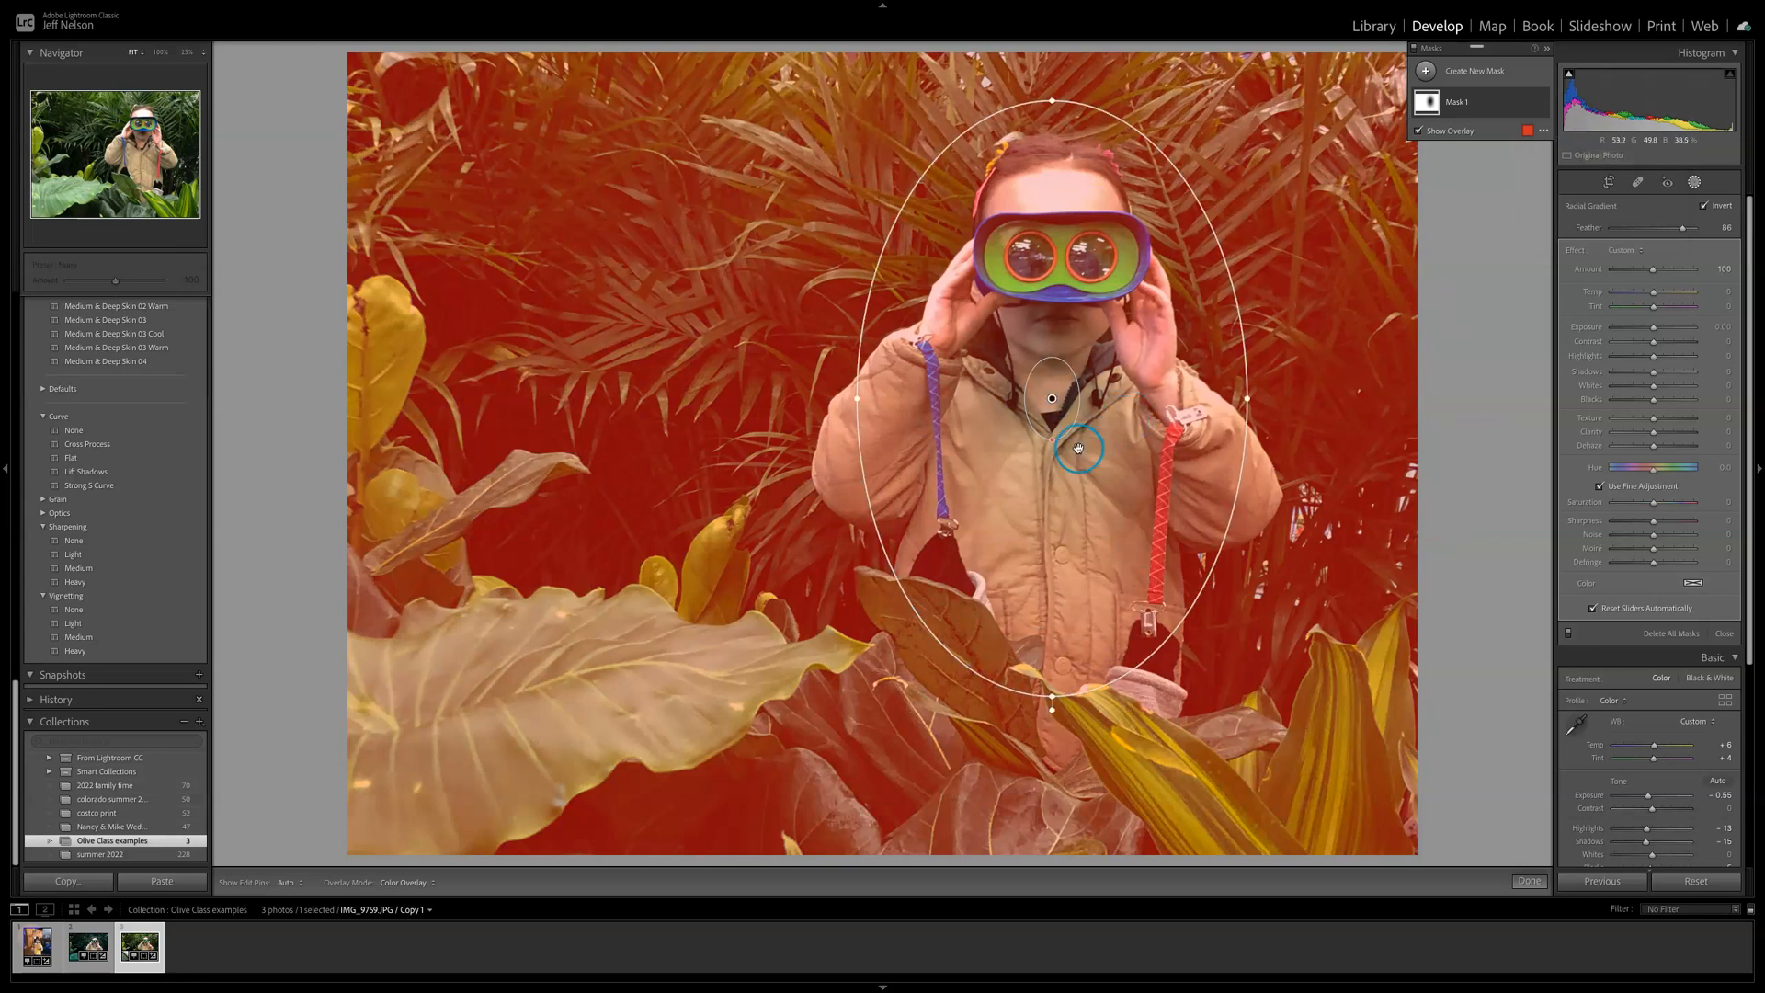
# Step: Reduce the radial gradient's feather to 22, widen the ellipse to include more of the sleeves, and shift it slightly upward
pyautogui.moveTo(1052, 440); pyautogui.dragTo(1054, 617)
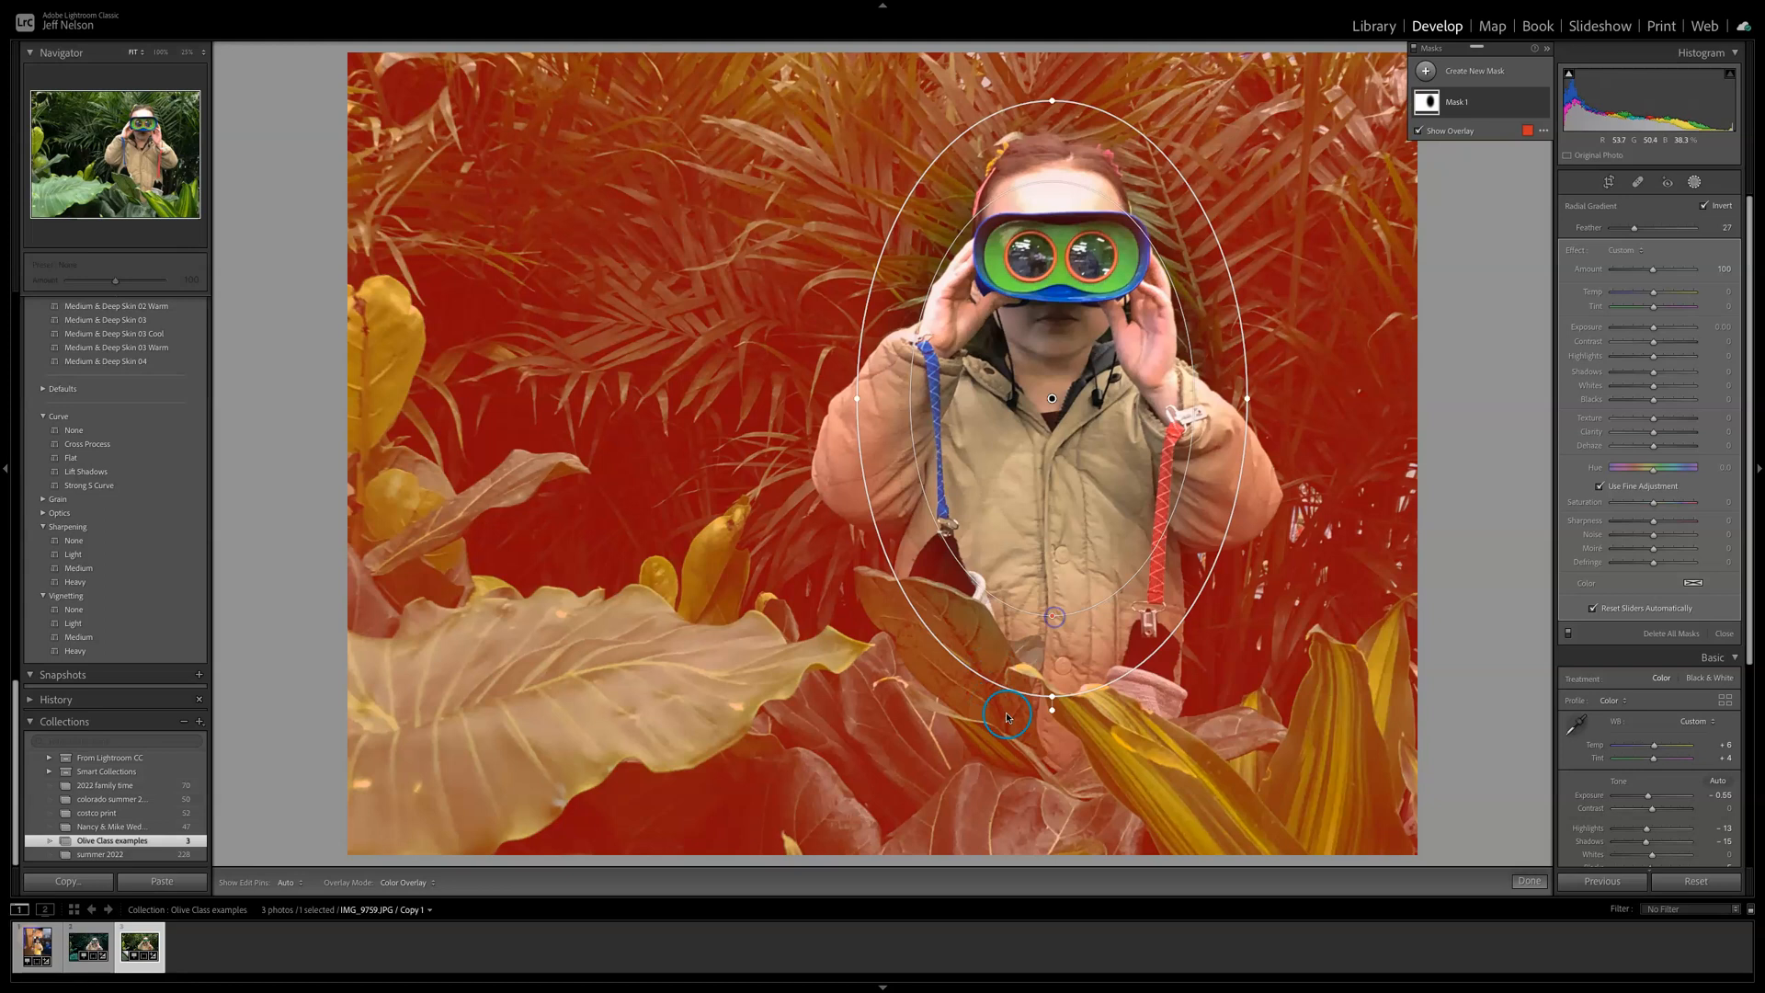
pyautogui.moveTo(1058, 696); pyautogui.dragTo(1060, 700)
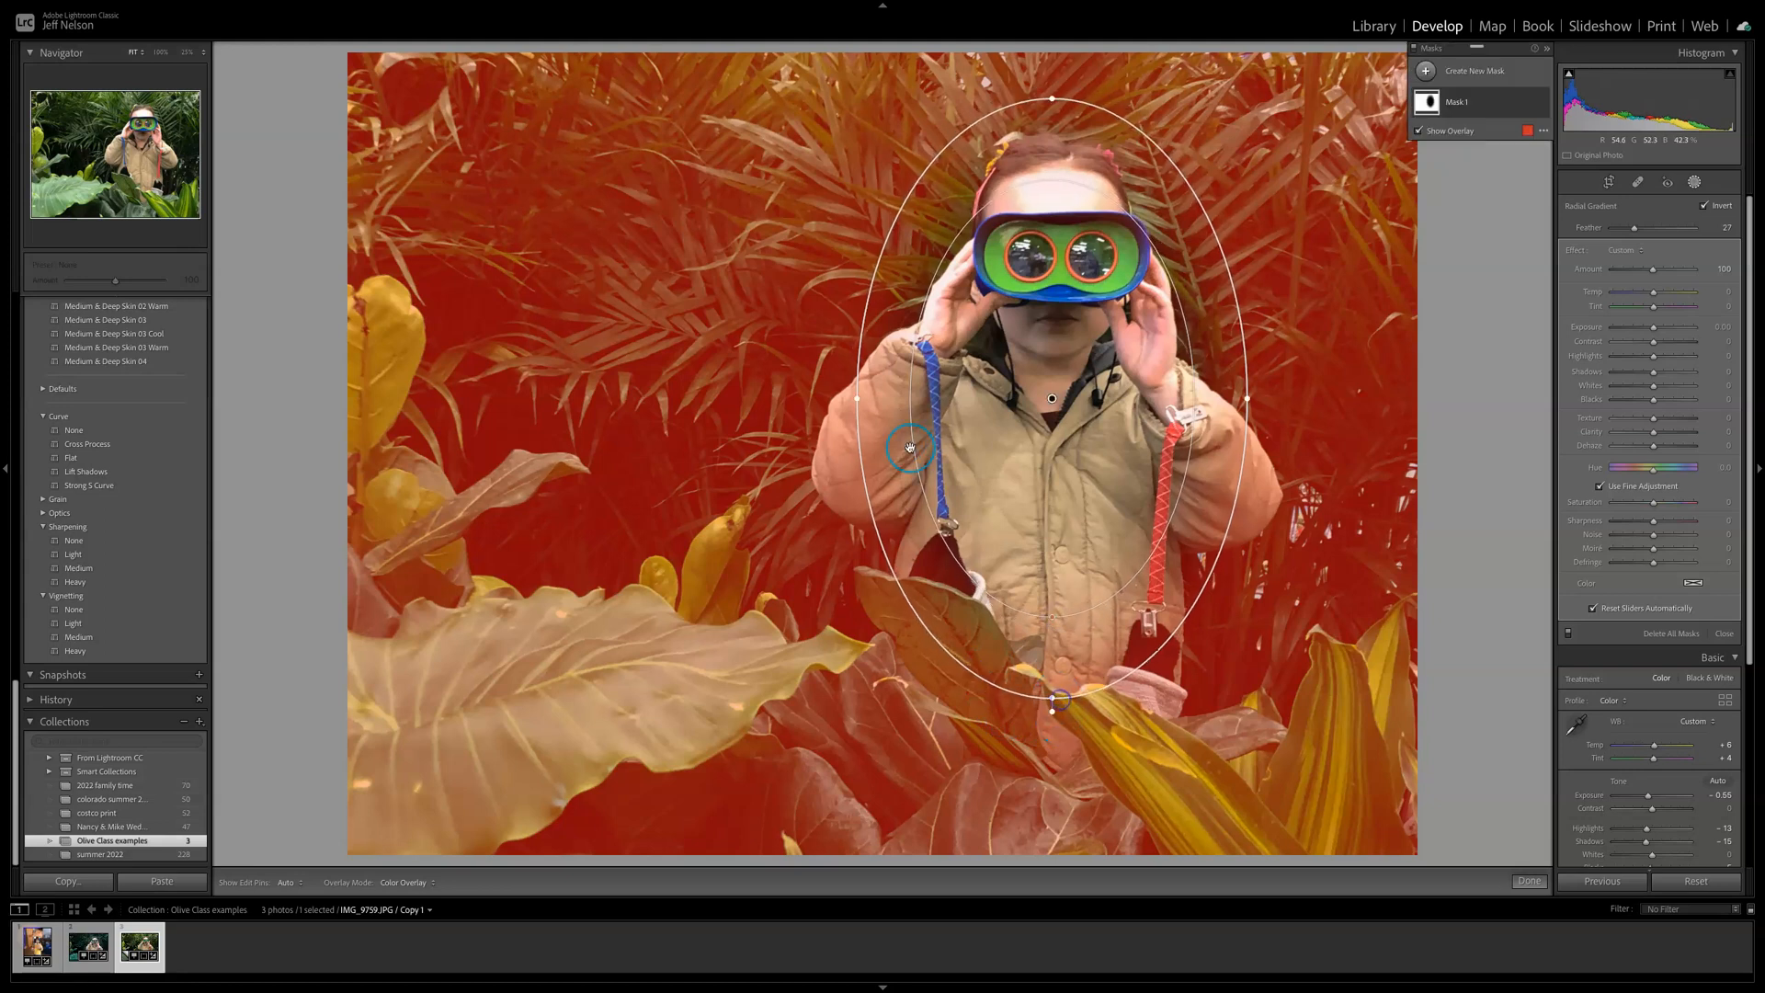
pyautogui.moveTo(858, 400); pyautogui.dragTo(838, 404)
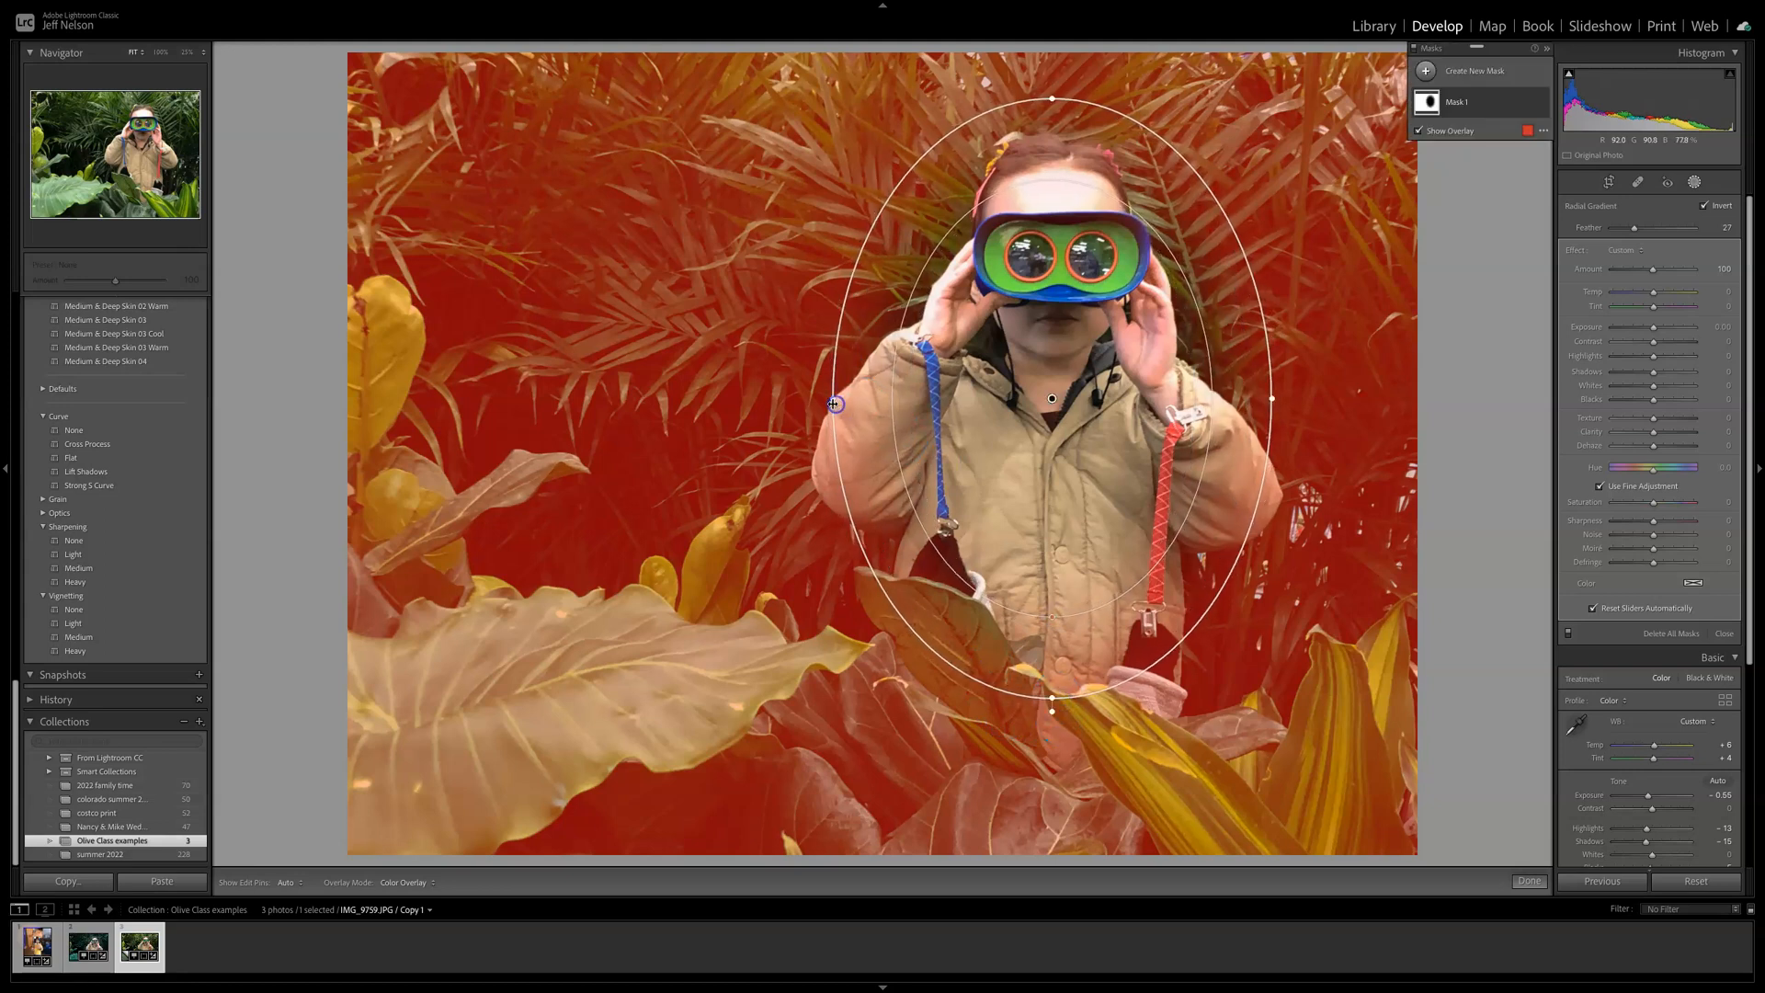
pyautogui.moveTo(1062, 631); pyautogui.dragTo(1055, 631)
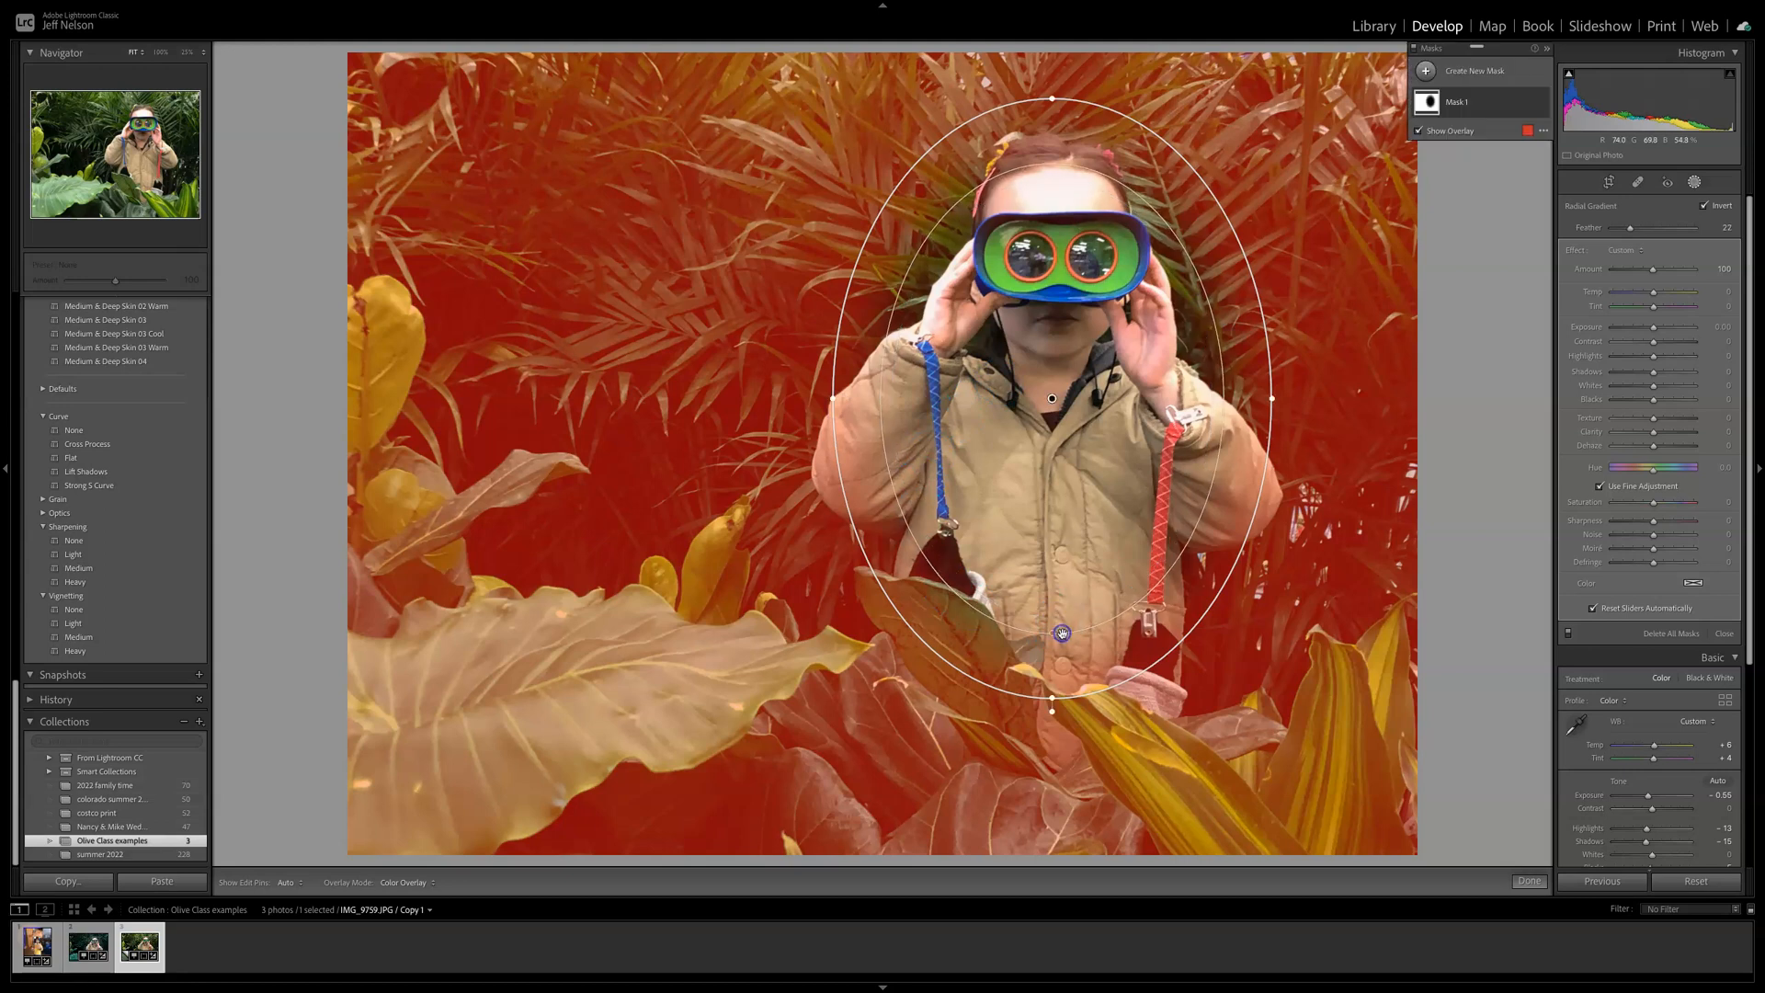
pyautogui.moveTo(1052, 520)
pyautogui.mouseDown()
pyautogui.moveTo(1053, 483)
pyautogui.moveTo(1057, 498)
pyautogui.mouseUp()
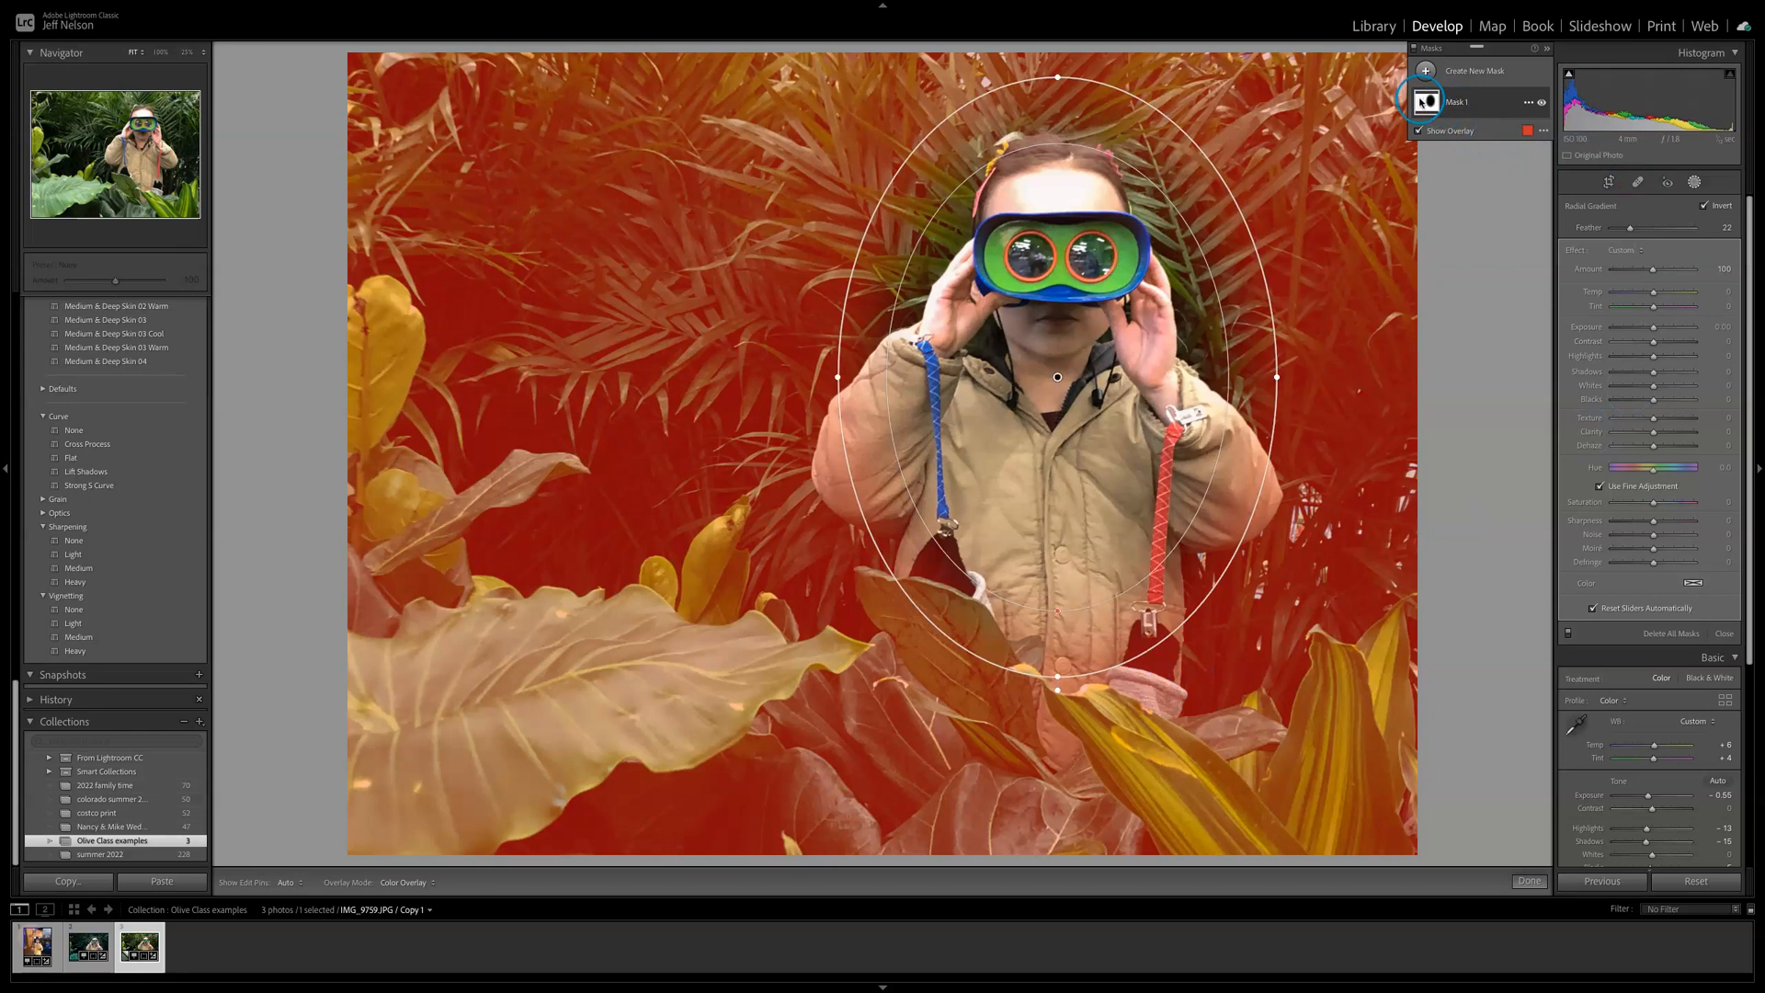
# Step: Darken and cool the inverted radial mask with exposure −1.21 and temp −31, and move its ellipse slightly higher
pyautogui.moveTo(1648, 338); pyautogui.dragTo(1644, 330)
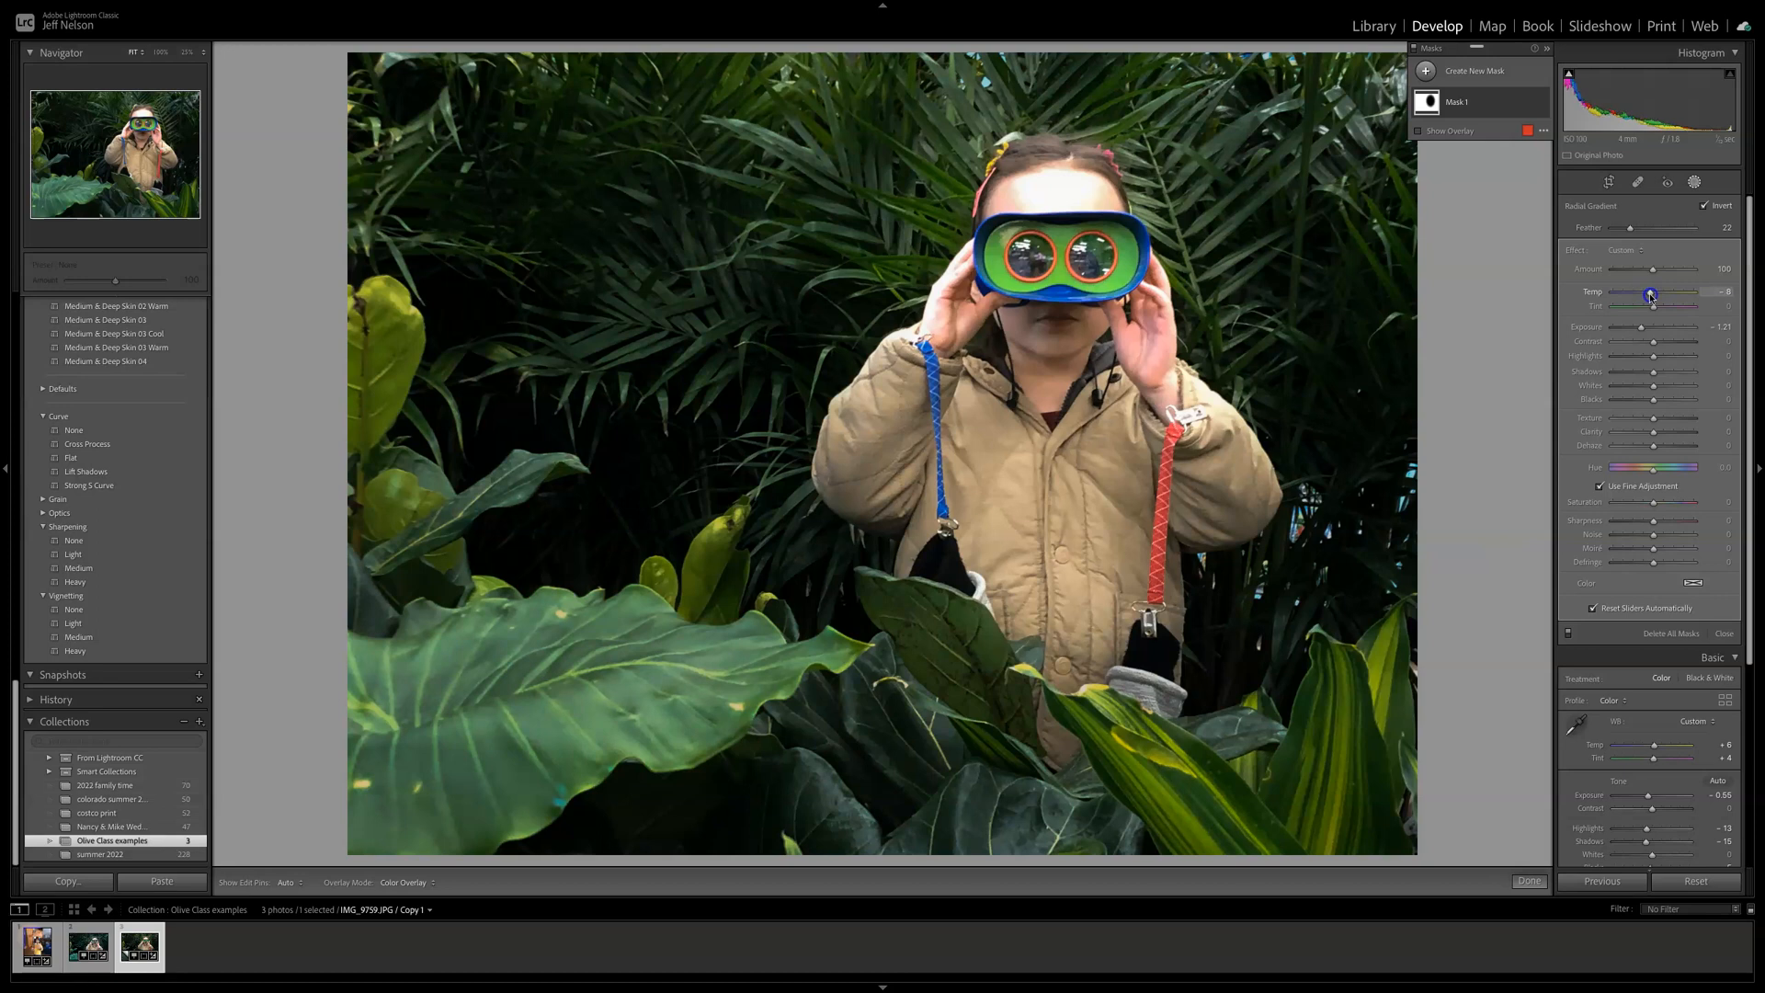
pyautogui.moveTo(1071, 267); pyautogui.dragTo(1076, 250)
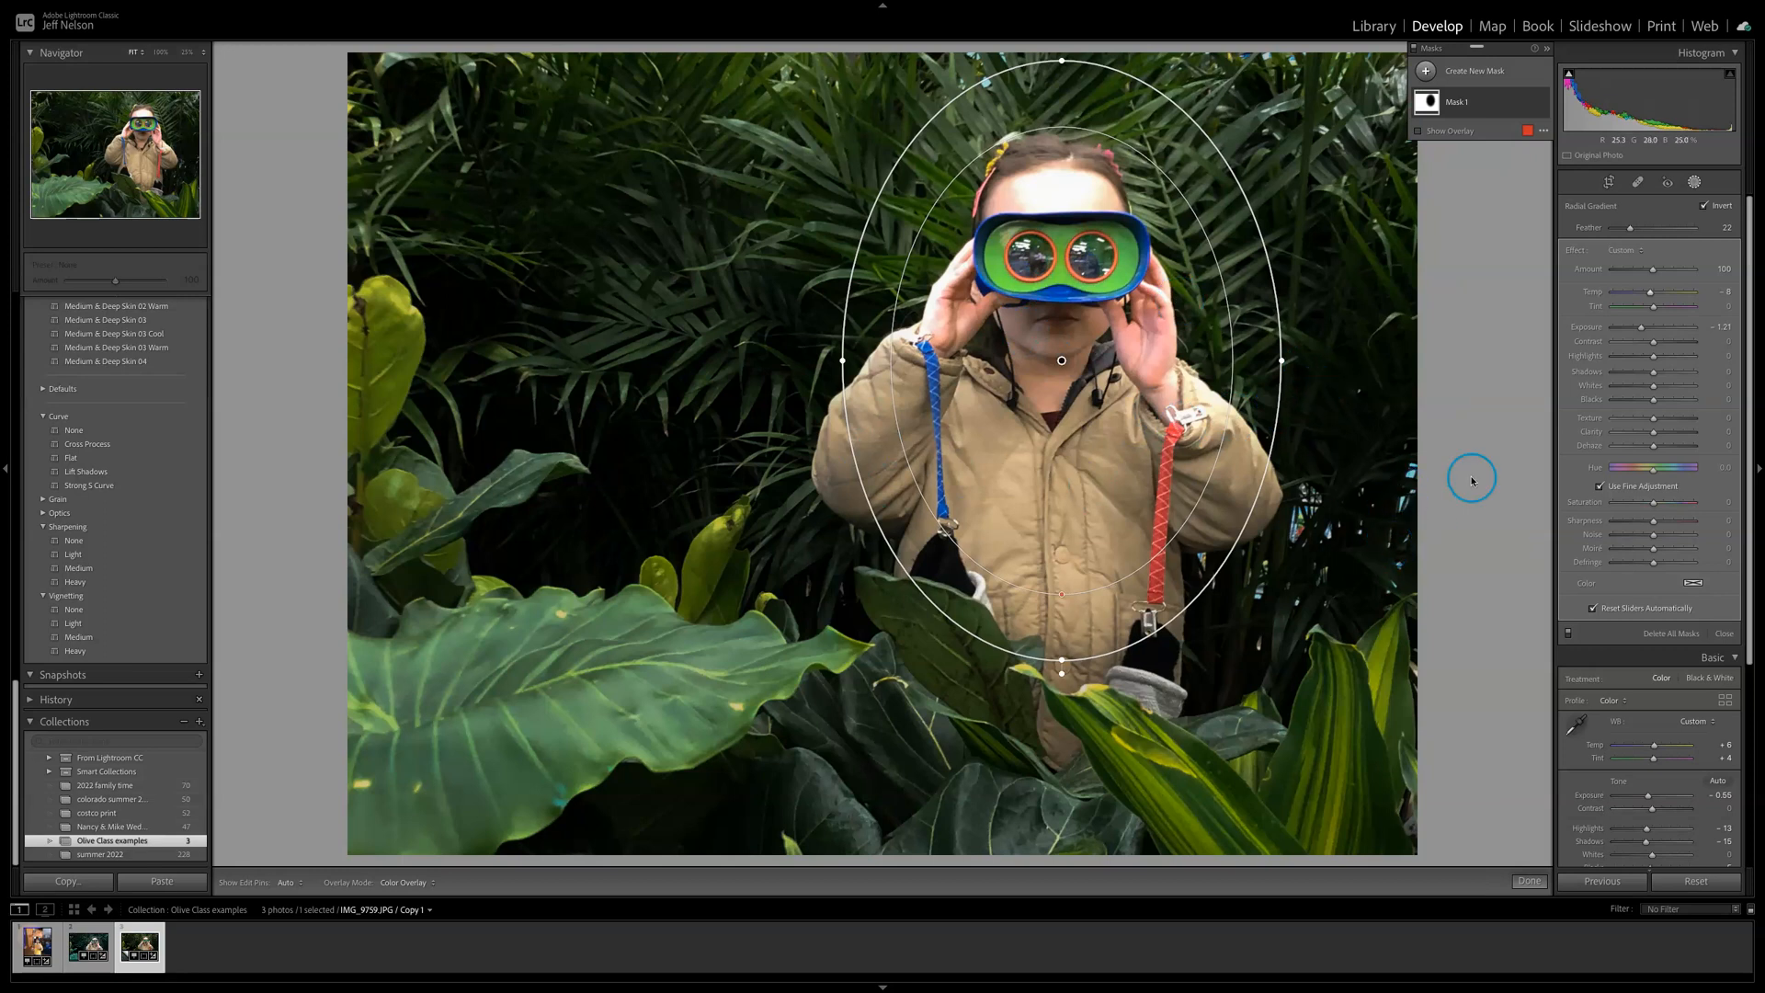
pyautogui.moveTo(1664, 295)
pyautogui.mouseDown()
pyautogui.moveTo(1688, 293)
pyautogui.moveTo(1497, 305)
pyautogui.moveTo(1658, 305)
pyautogui.mouseUp()
# Step: Subtract a soft brush from the radial mask, painting over the coat sleeves, lower coat and cuff while toggling the mask pins and adjusting brush size
pyautogui.click(1462, 102)
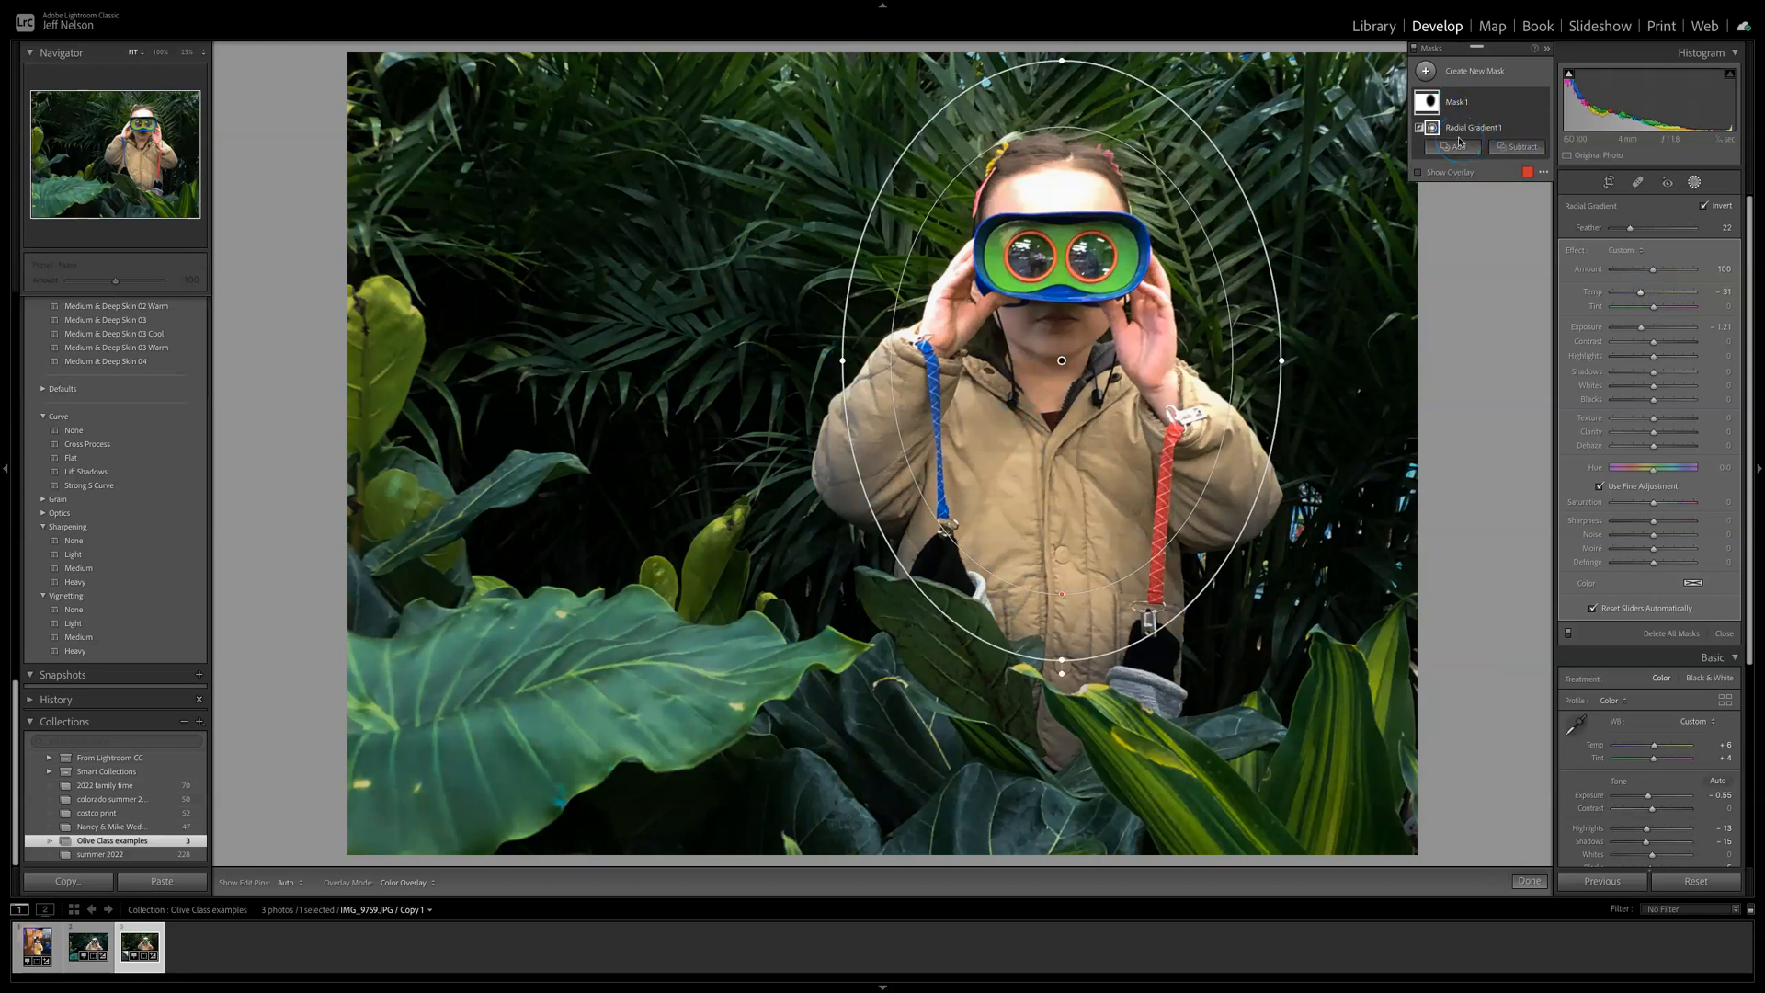
pyautogui.click(1512, 147)
pyautogui.click(1526, 226)
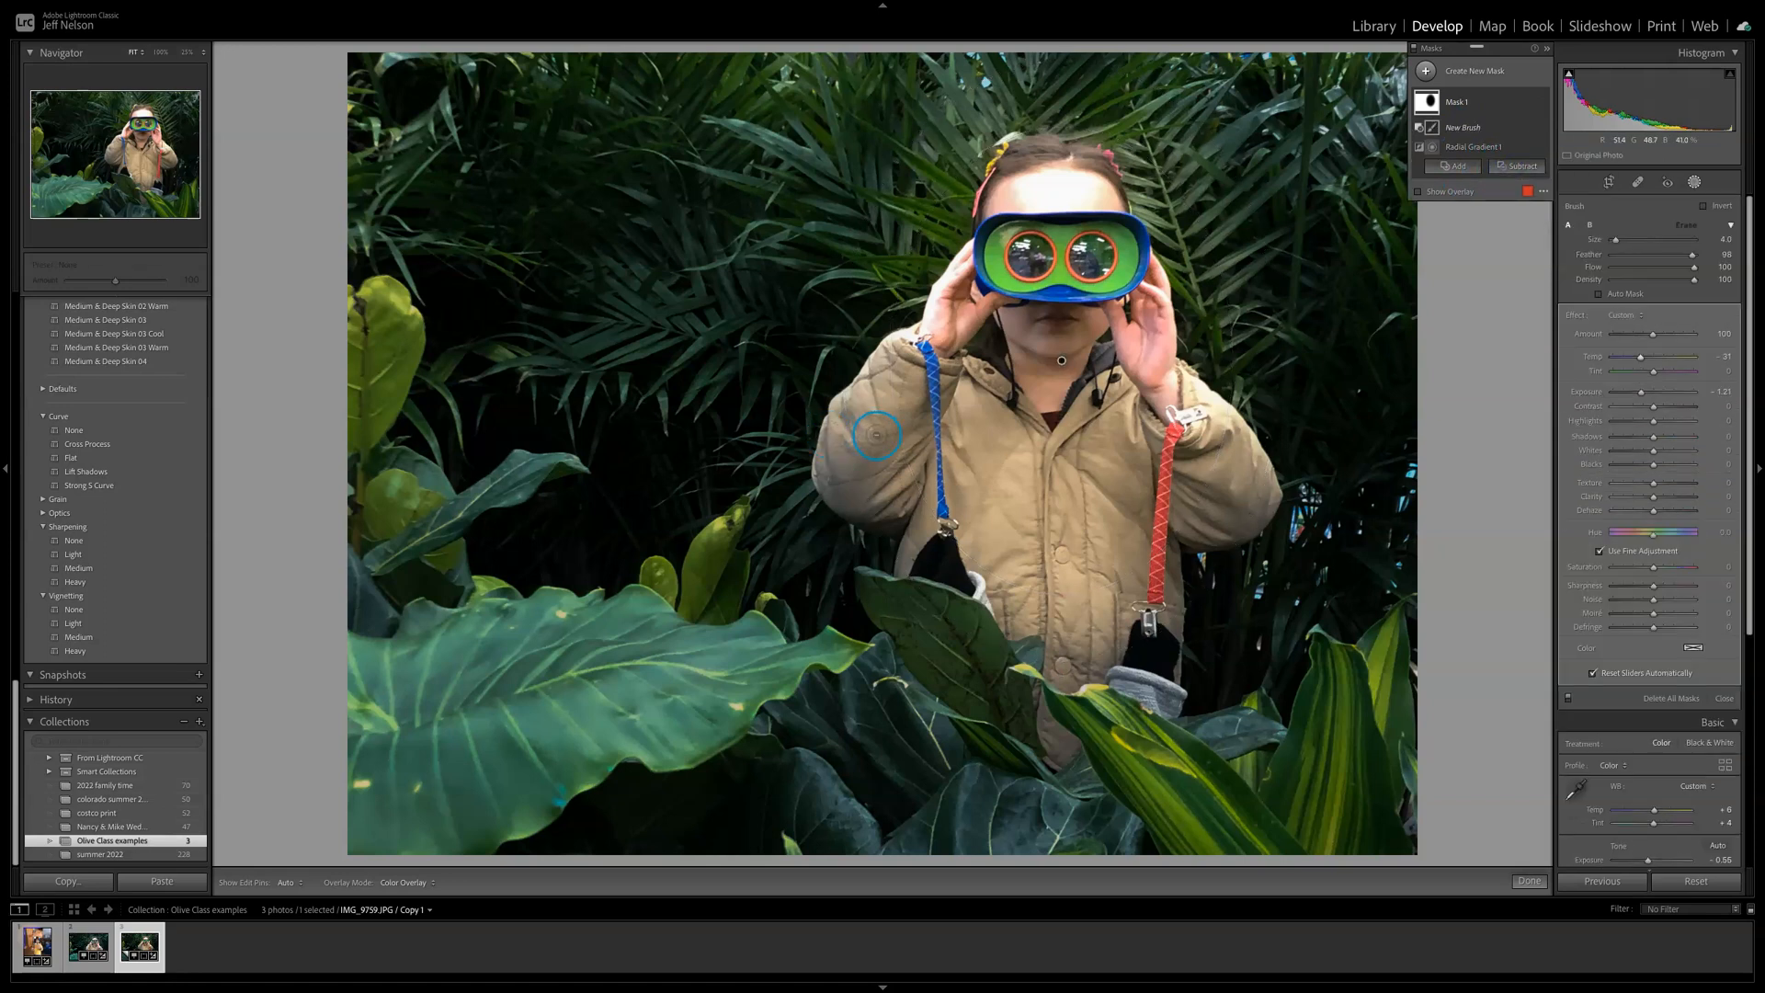
pyautogui.press('h')
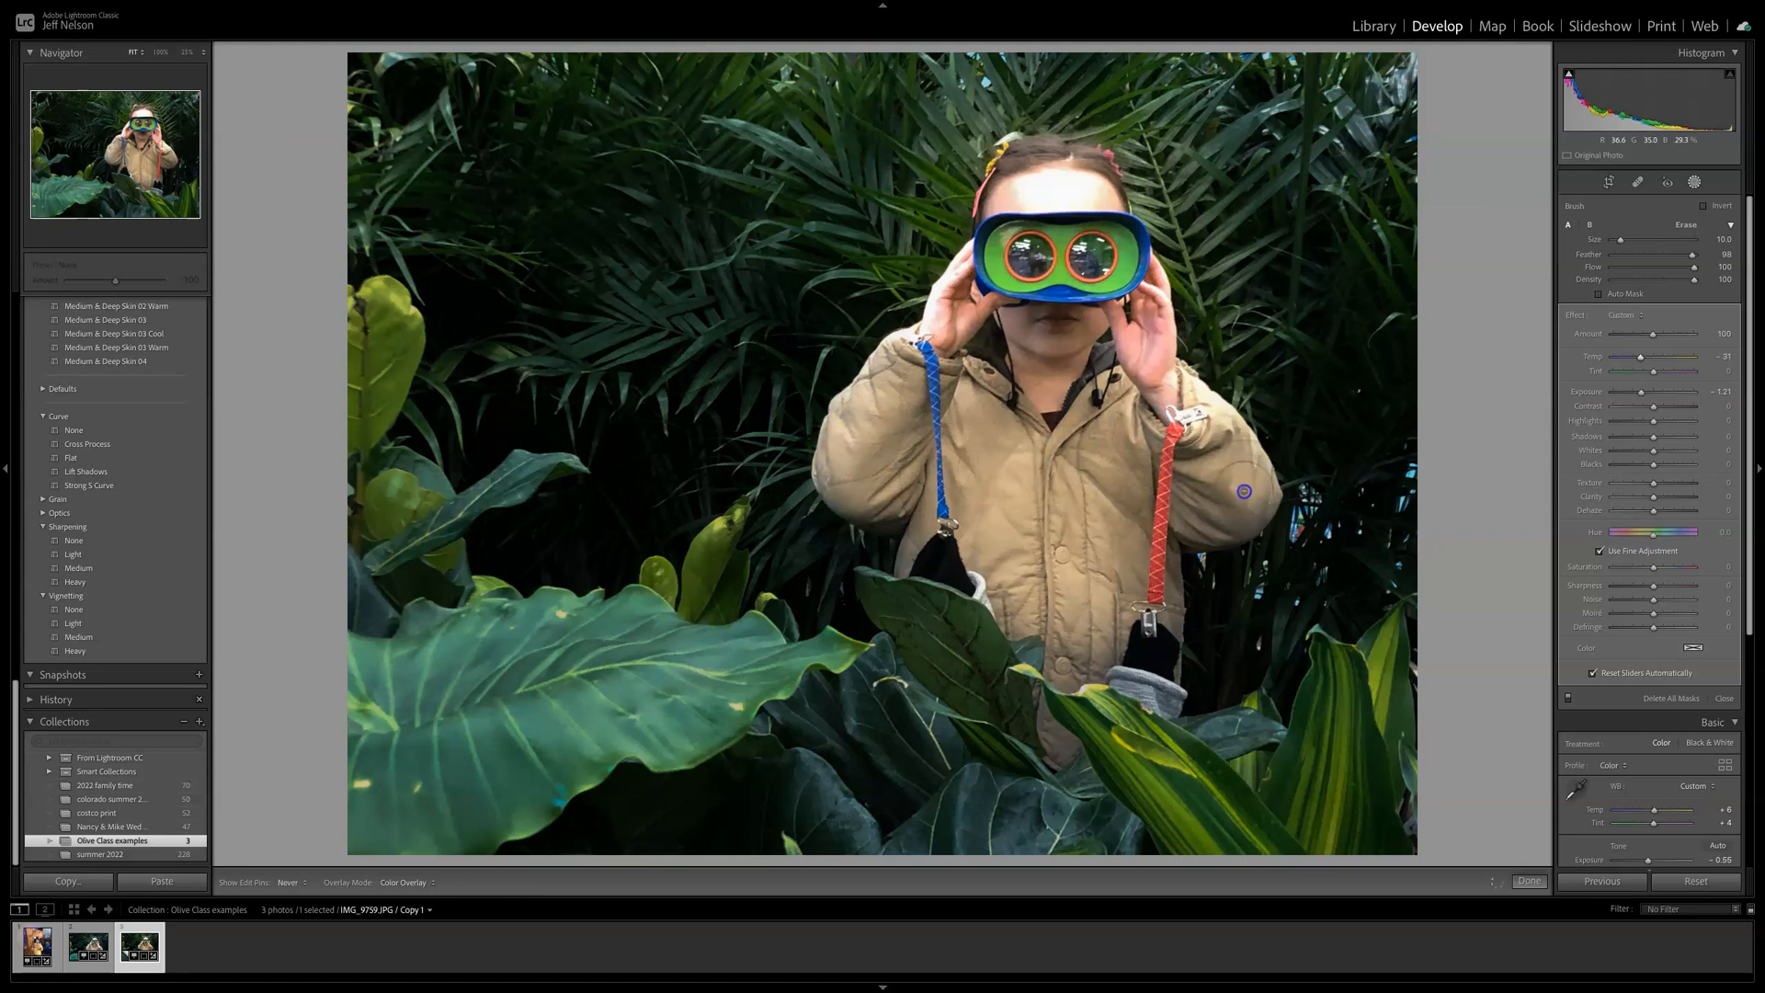
pyautogui.press('h')
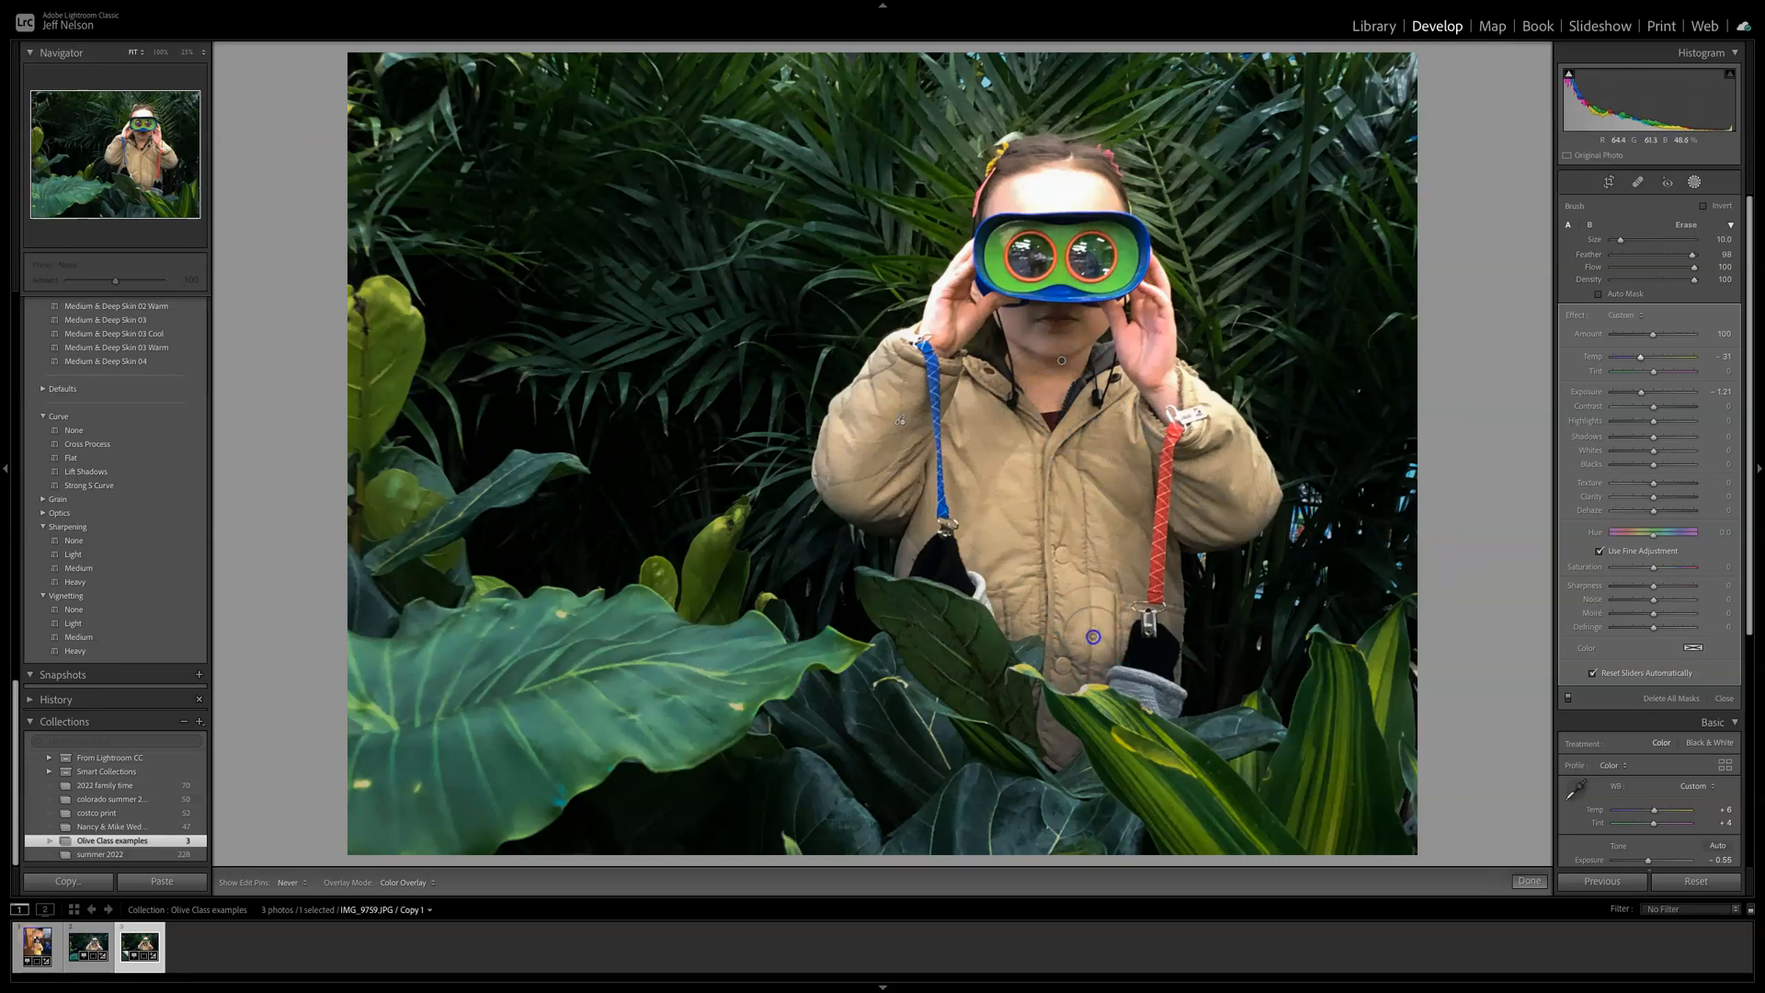
pyautogui.press(']')
pyautogui.press('[')
pyautogui.press('[')
pyautogui.press('h')
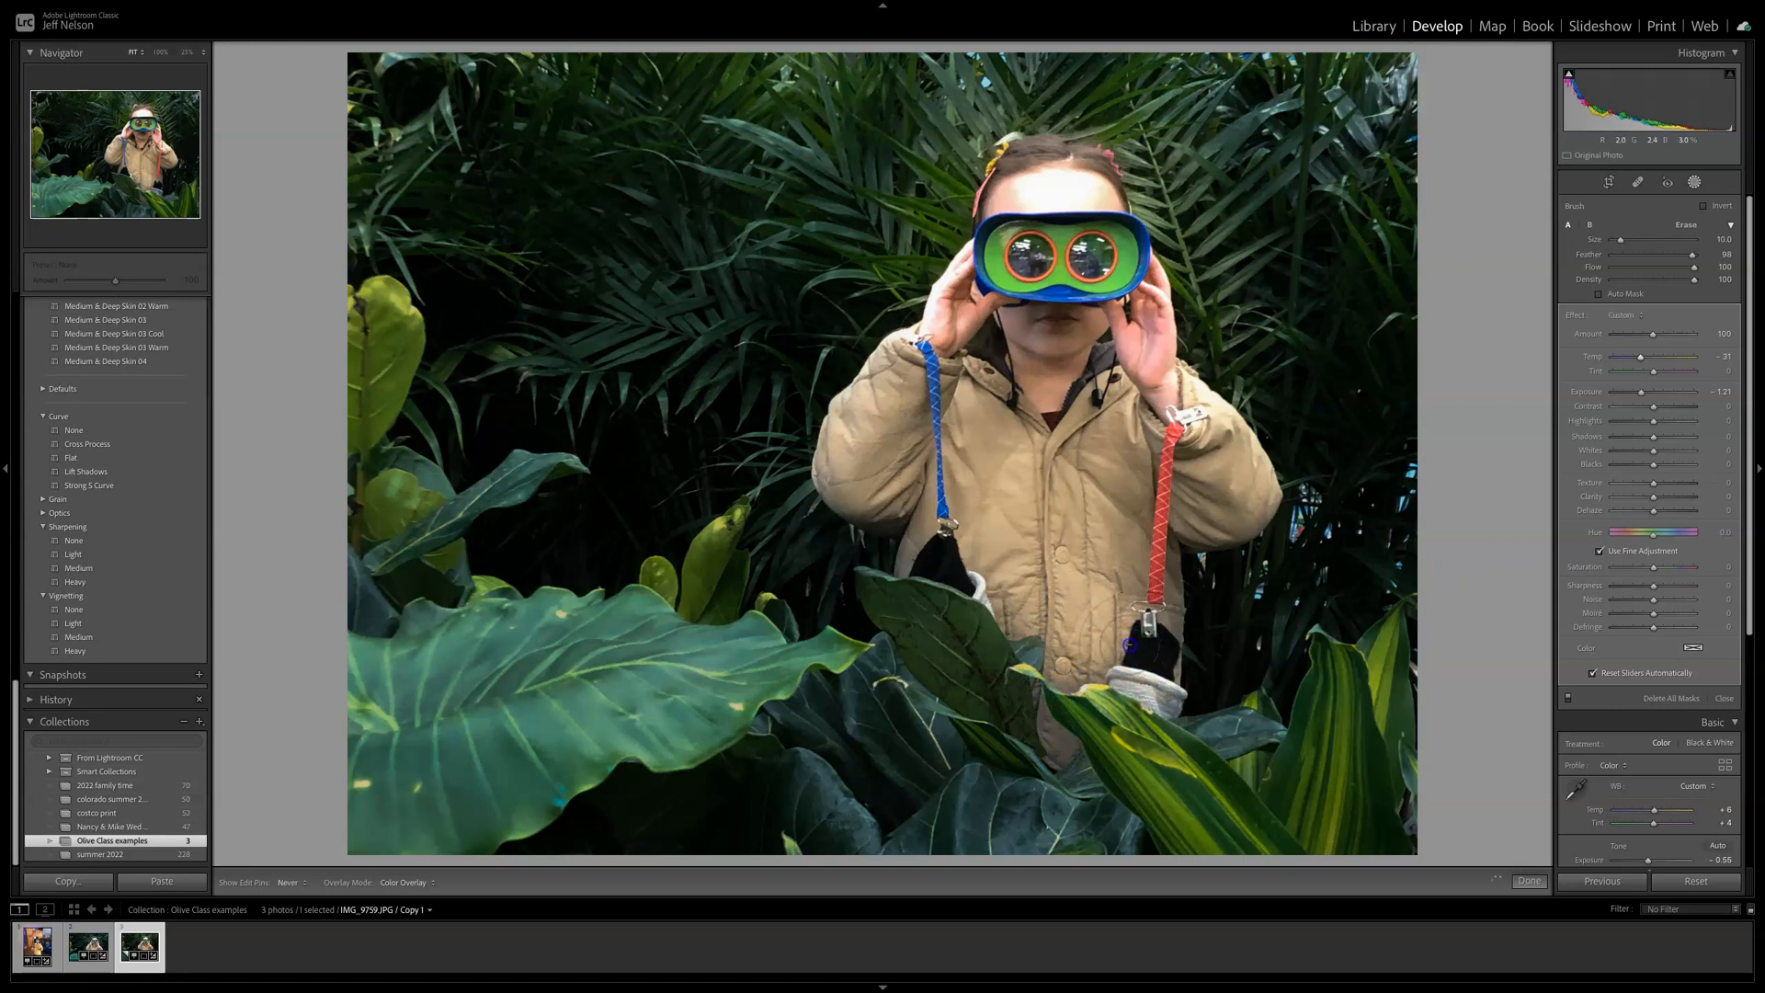
pyautogui.press('h')
pyautogui.press('h')
pyautogui.press('h')
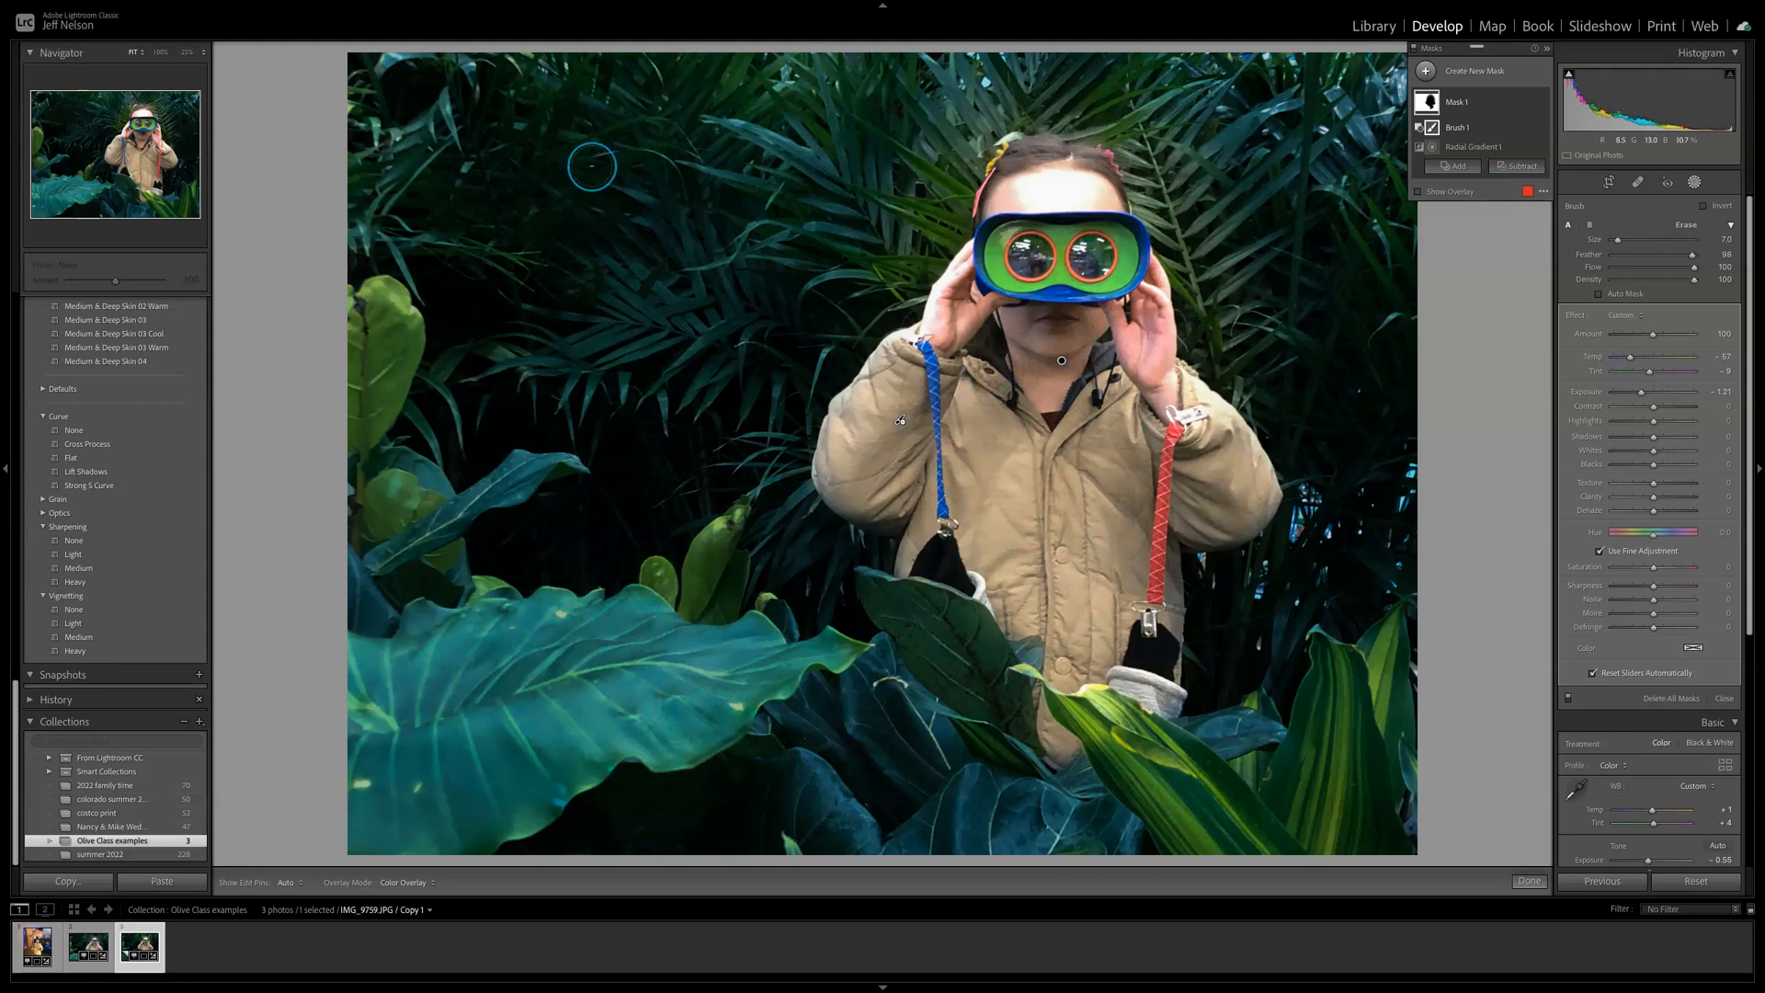
# Step: Add a diagonal linear gradient over the lower-left leaves with exposure 0.60, contrast 11, texture 11, clarity 12 and blacks −24
pyautogui.click(1425, 72)
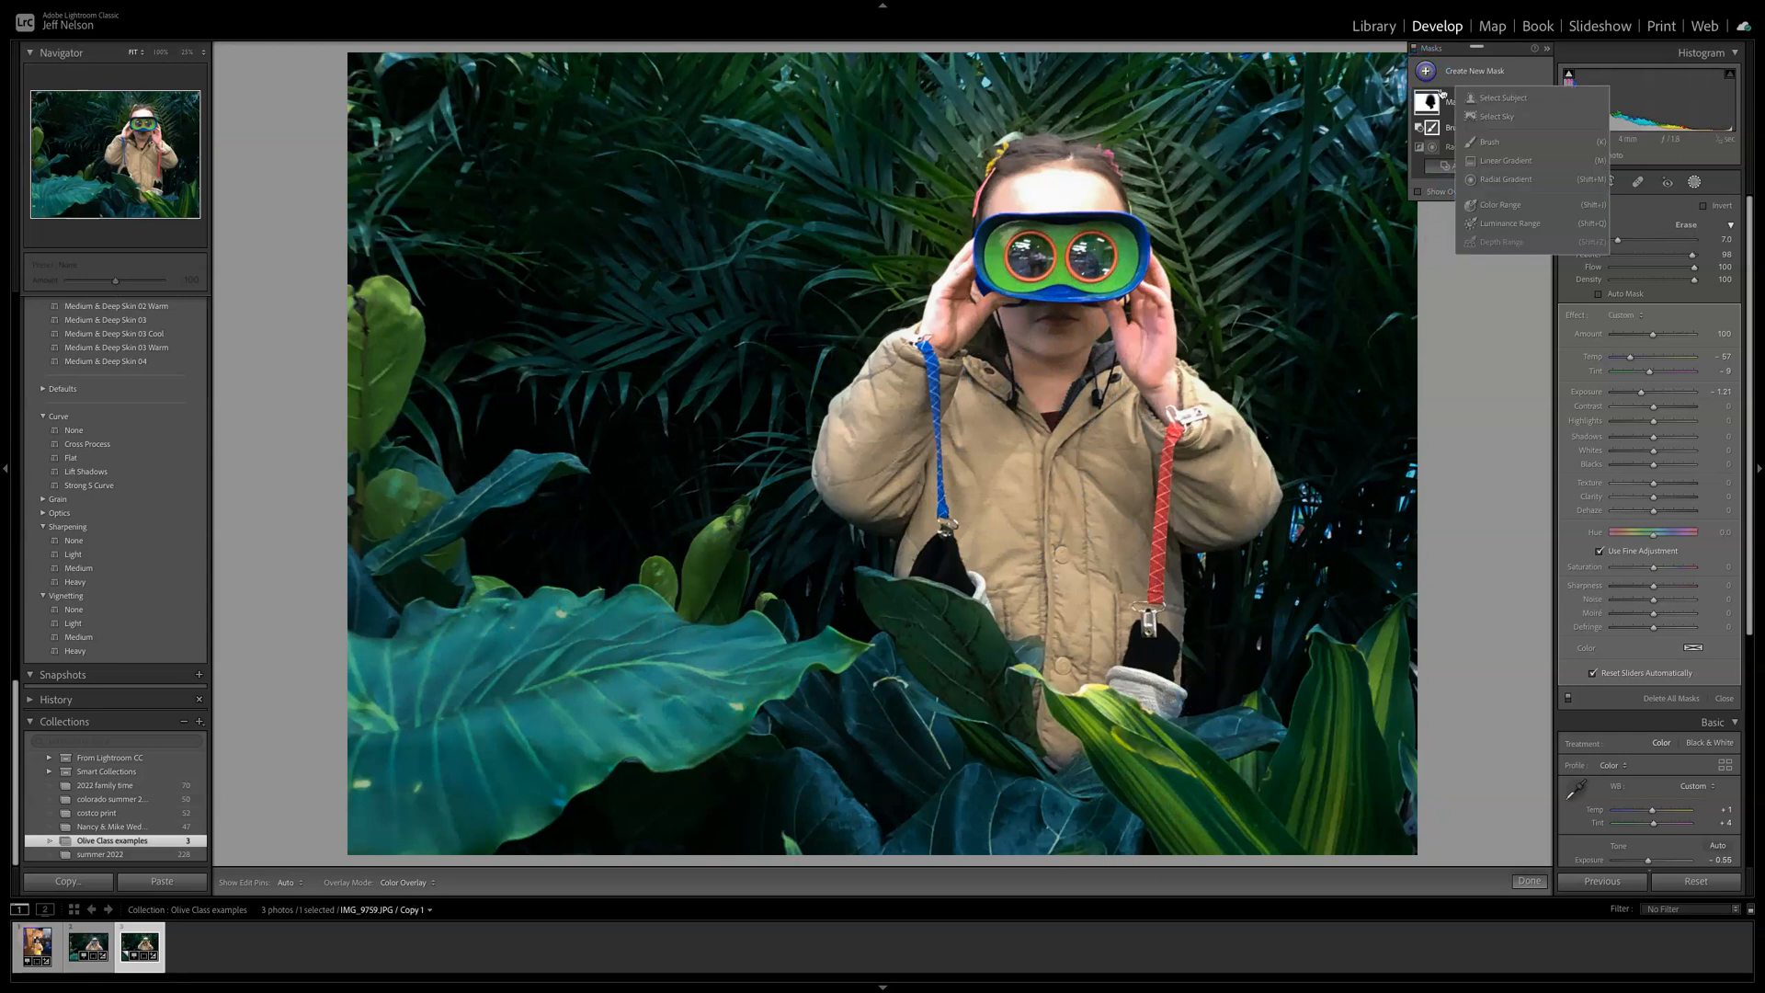
pyautogui.click(1506, 164)
pyautogui.moveTo(690, 844); pyautogui.dragTo(927, 378)
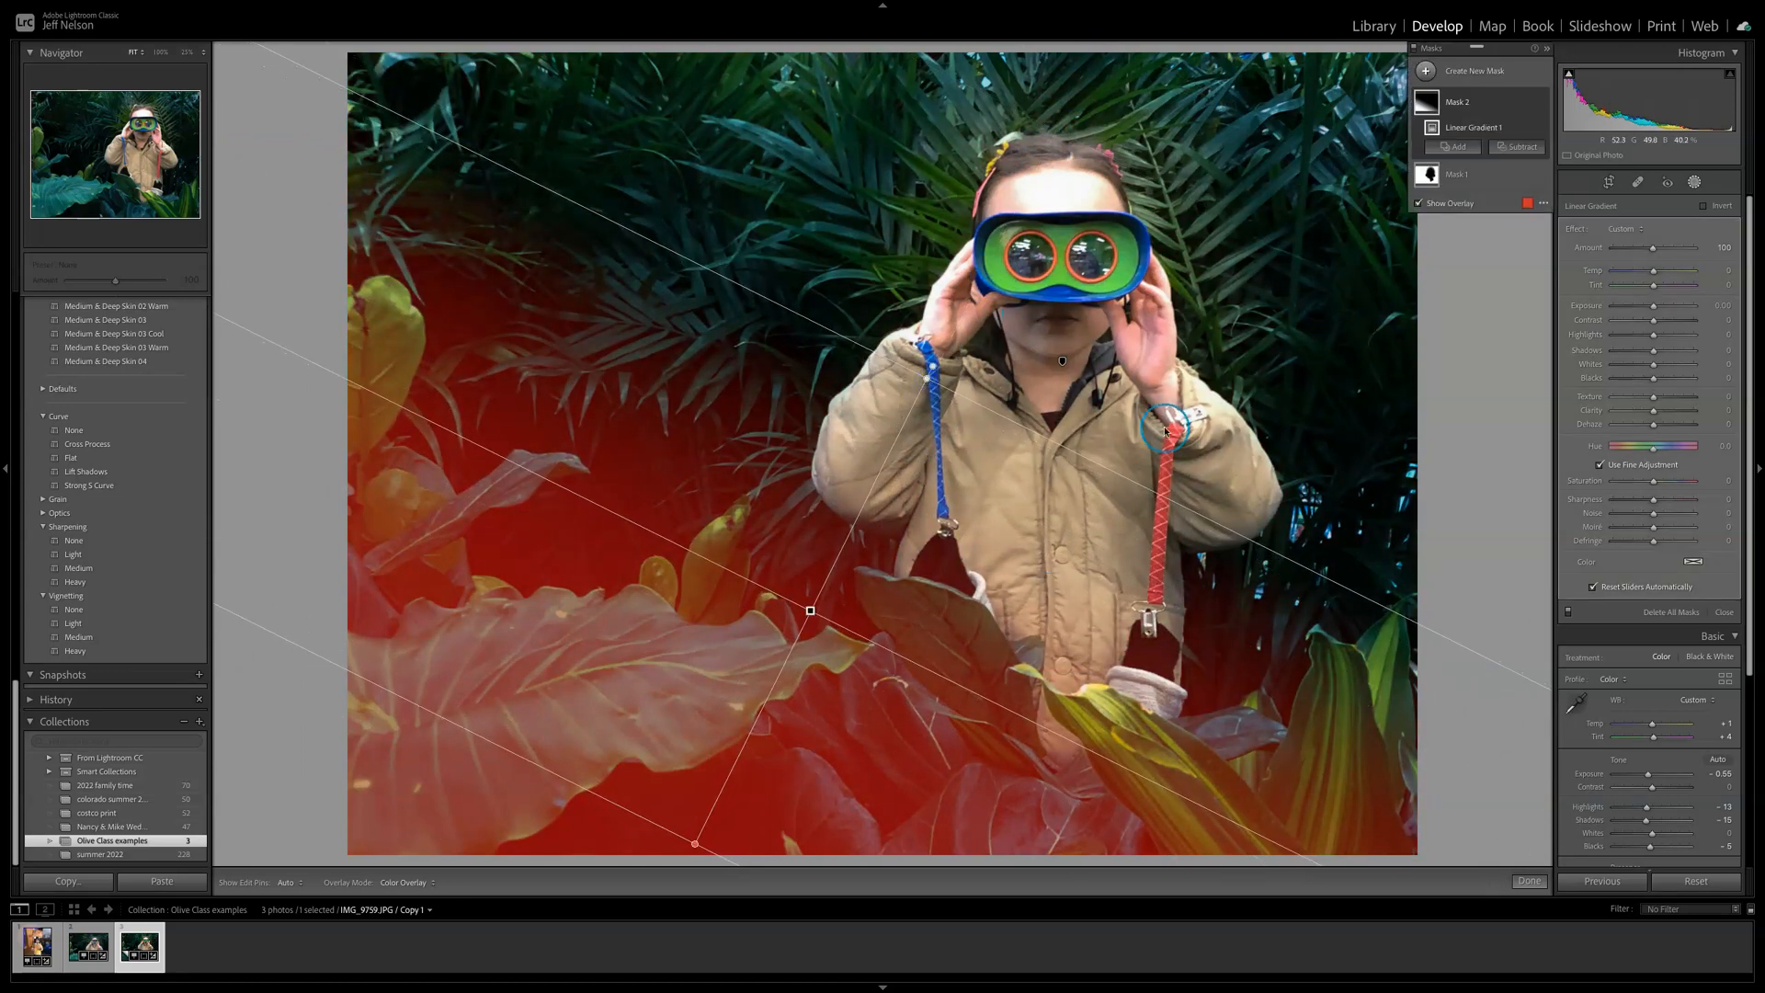
pyautogui.moveTo(930, 379); pyautogui.dragTo(908, 413)
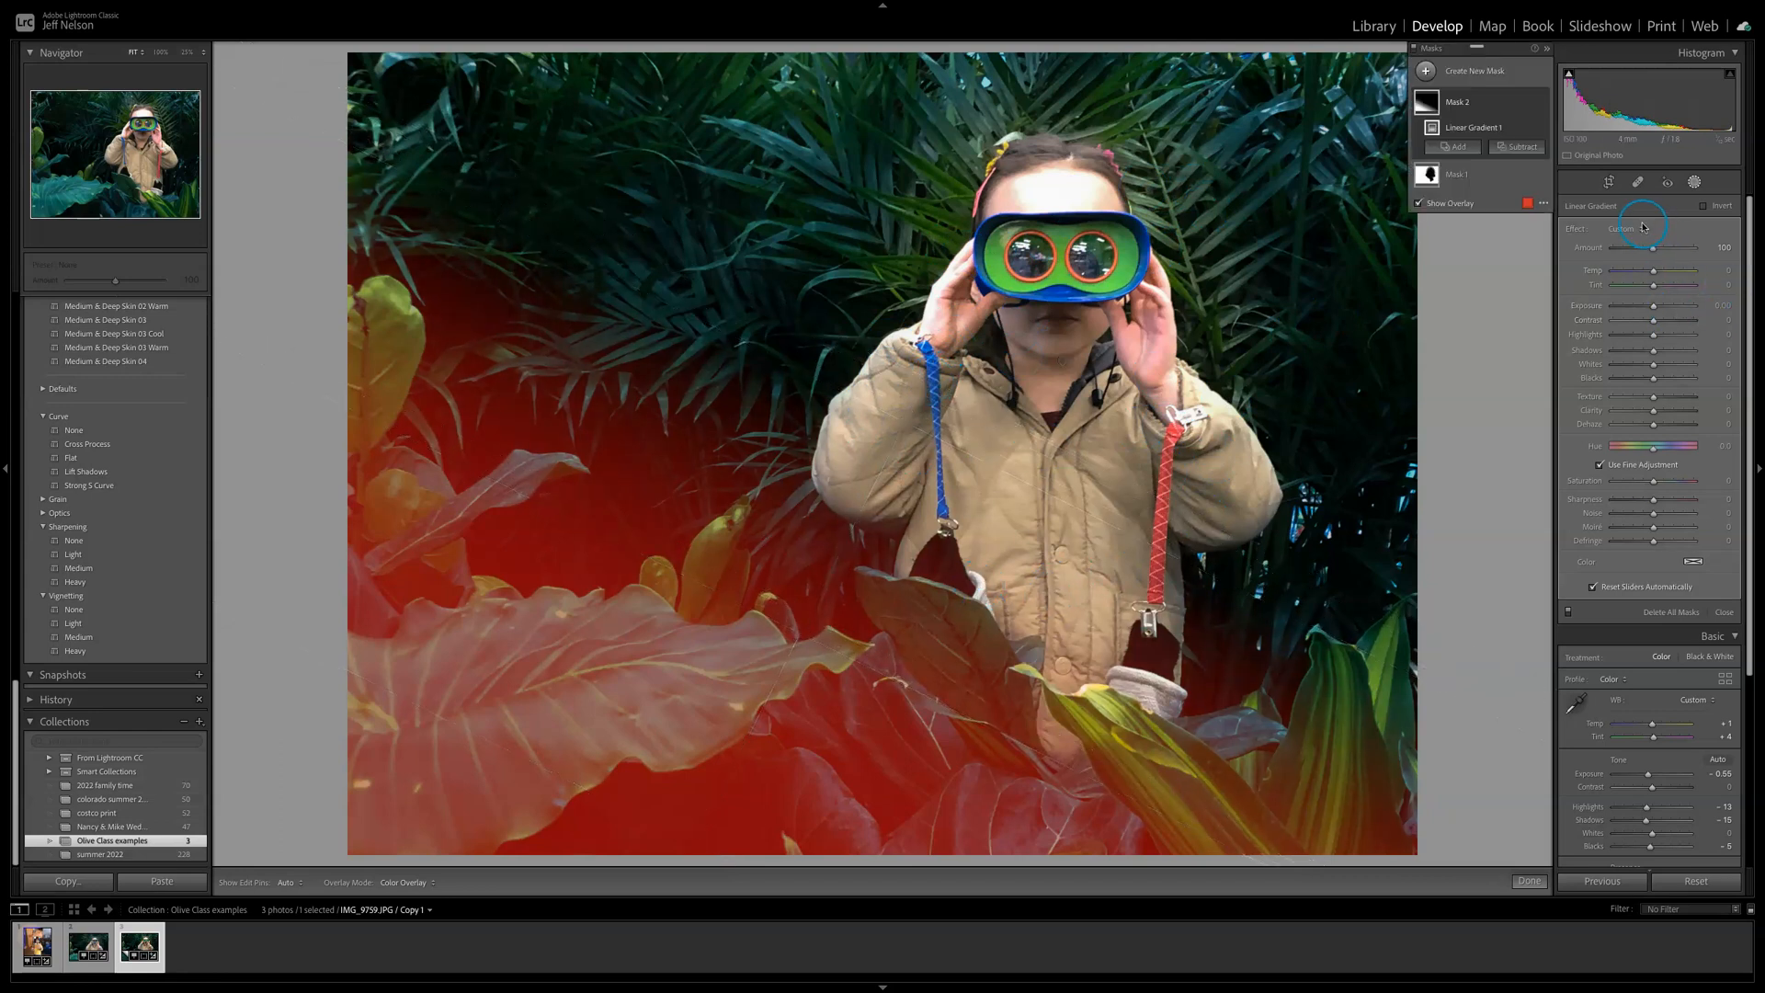
pyautogui.moveTo(1654, 311); pyautogui.dragTo(1660, 311)
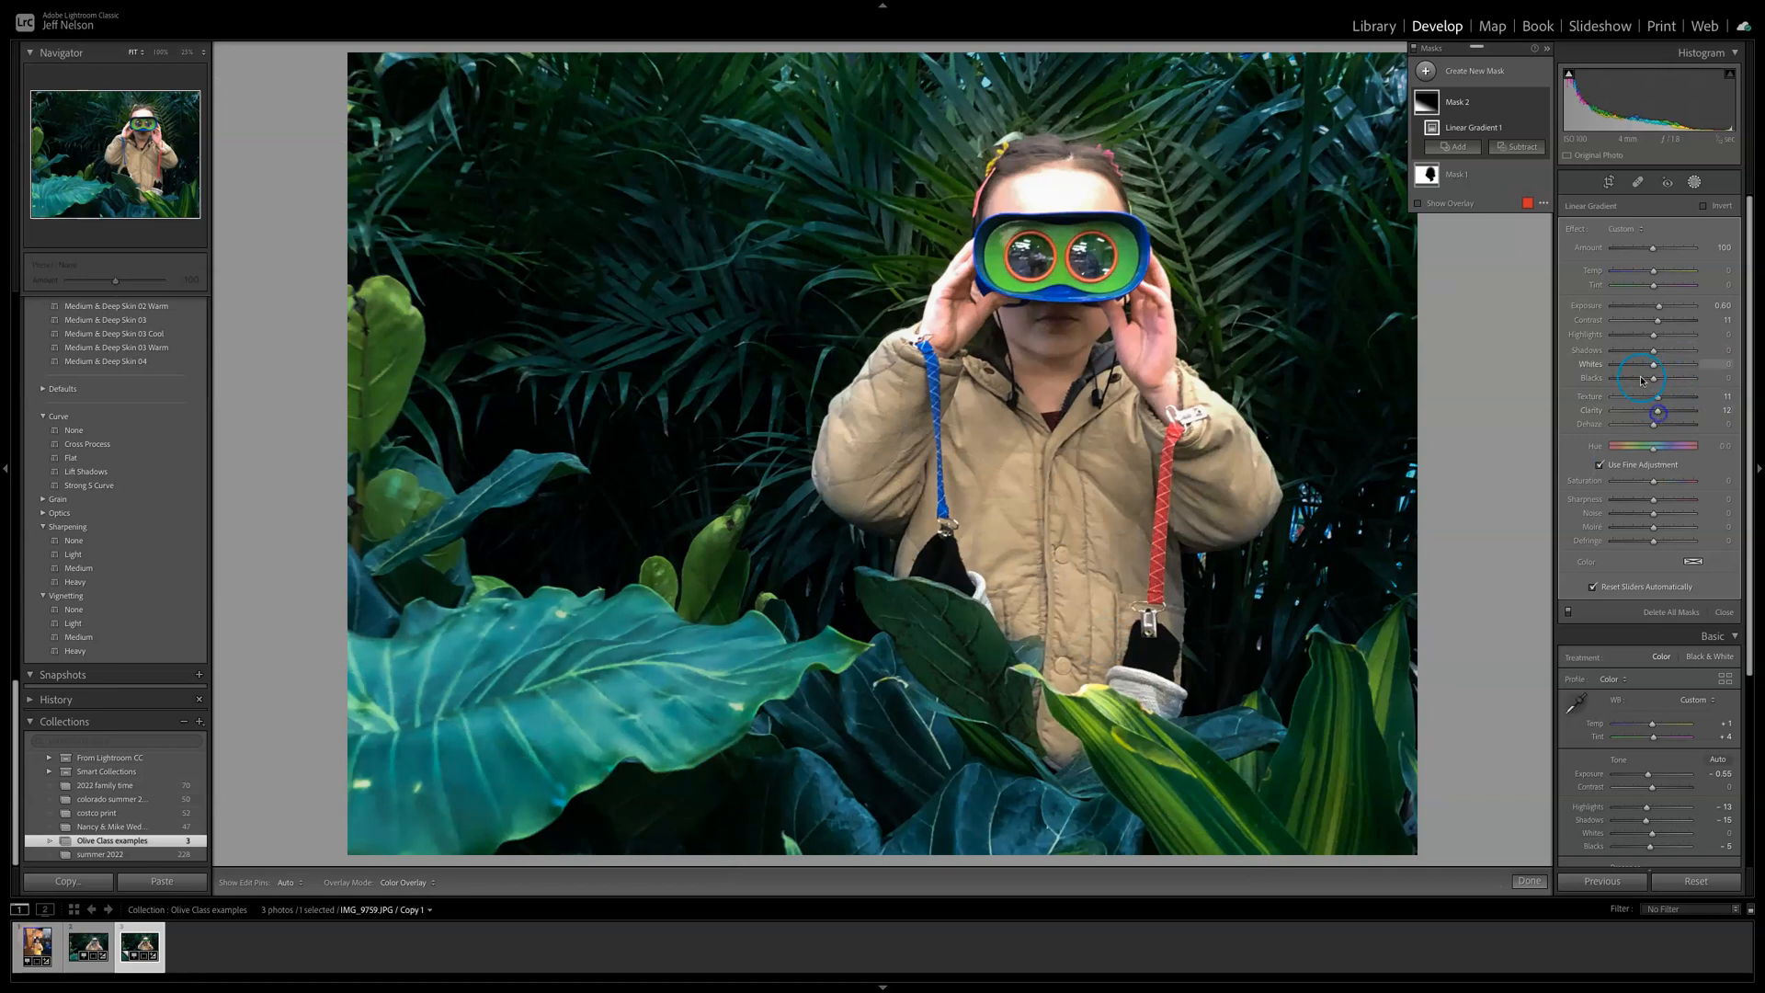
pyautogui.moveTo(1646, 383); pyautogui.dragTo(1643, 382)
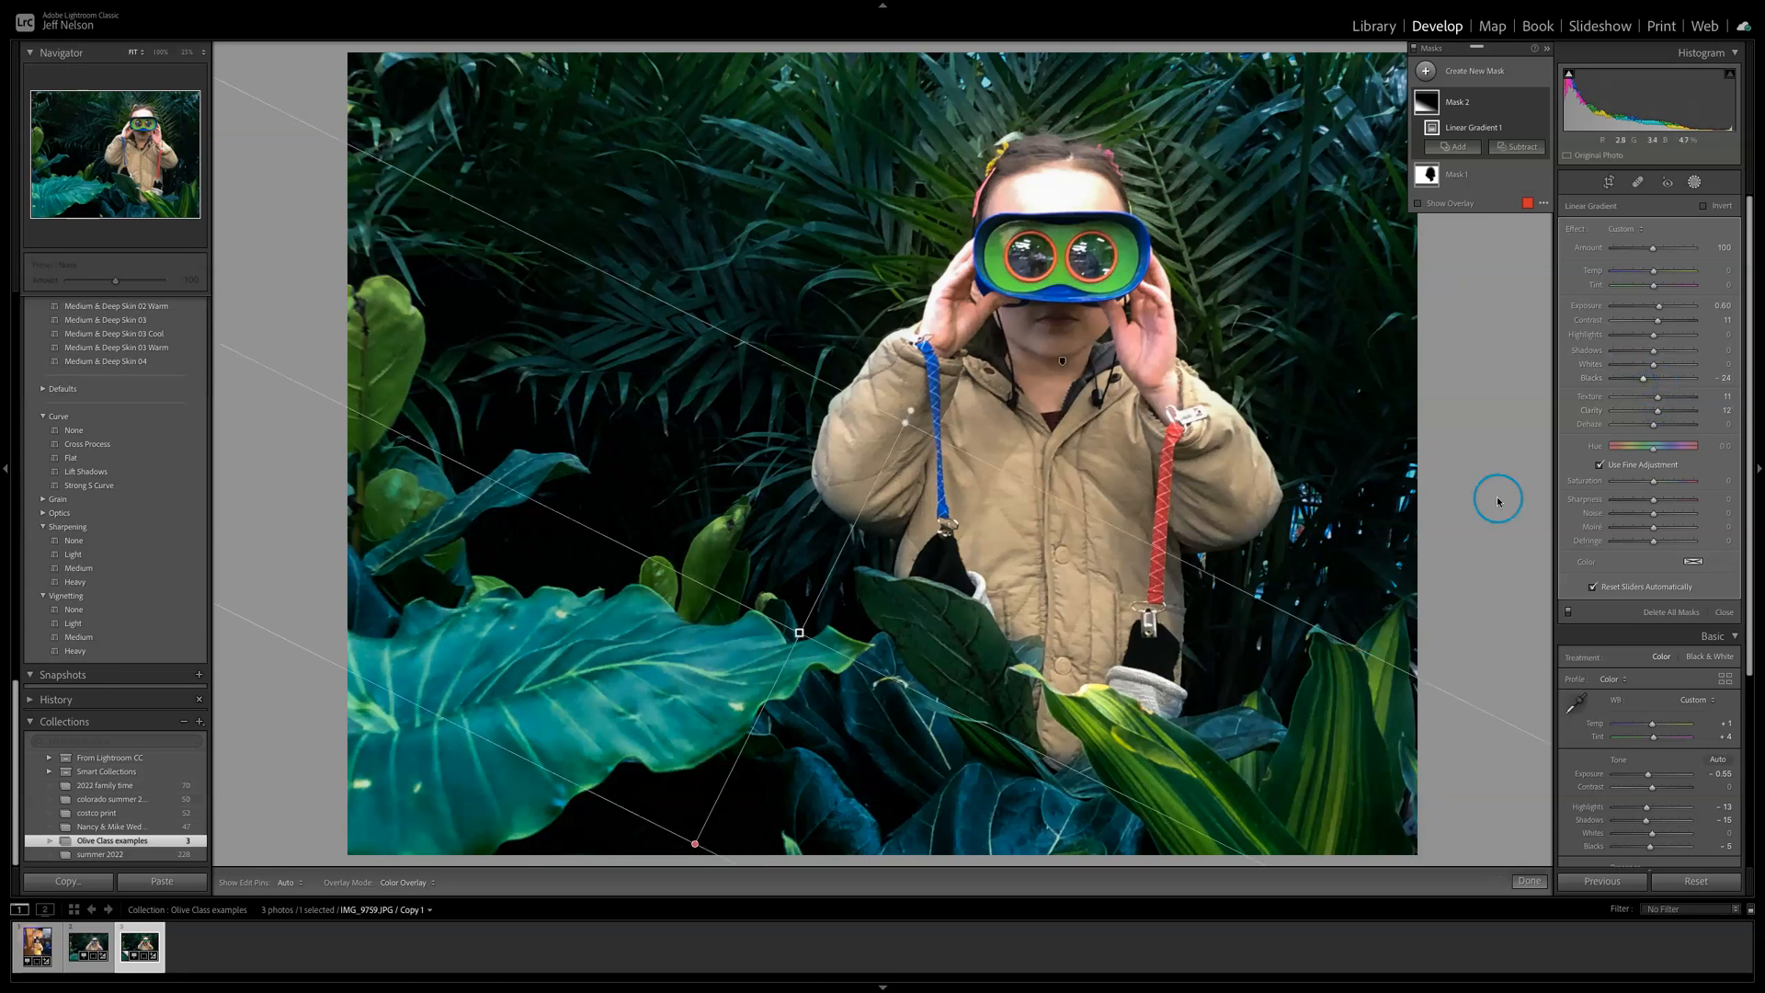
# Step: Compare the photo with the foreground linear gradient mask hidden and shown, and warm that mask to a temp of 22
pyautogui.click(1542, 105)
pyautogui.click(1542, 104)
pyautogui.click(1541, 105)
pyautogui.click(1542, 105)
pyautogui.click(1542, 105)
pyautogui.click(1541, 105)
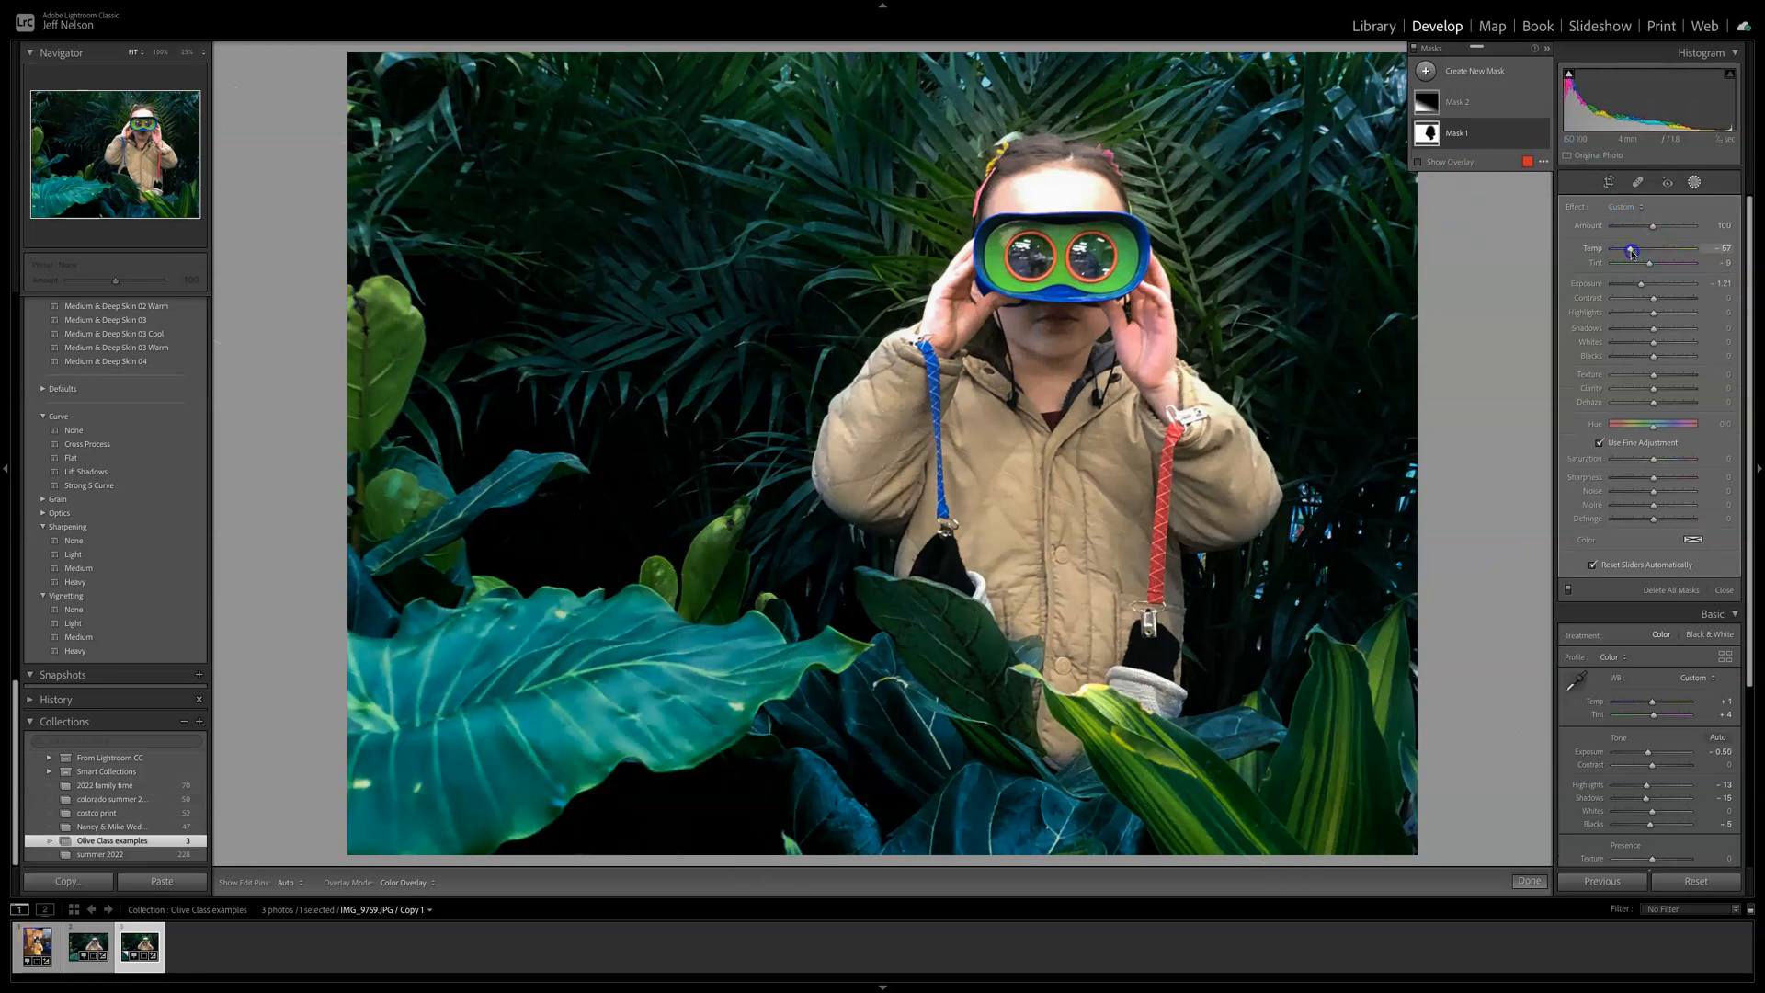
pyautogui.click(1444, 92)
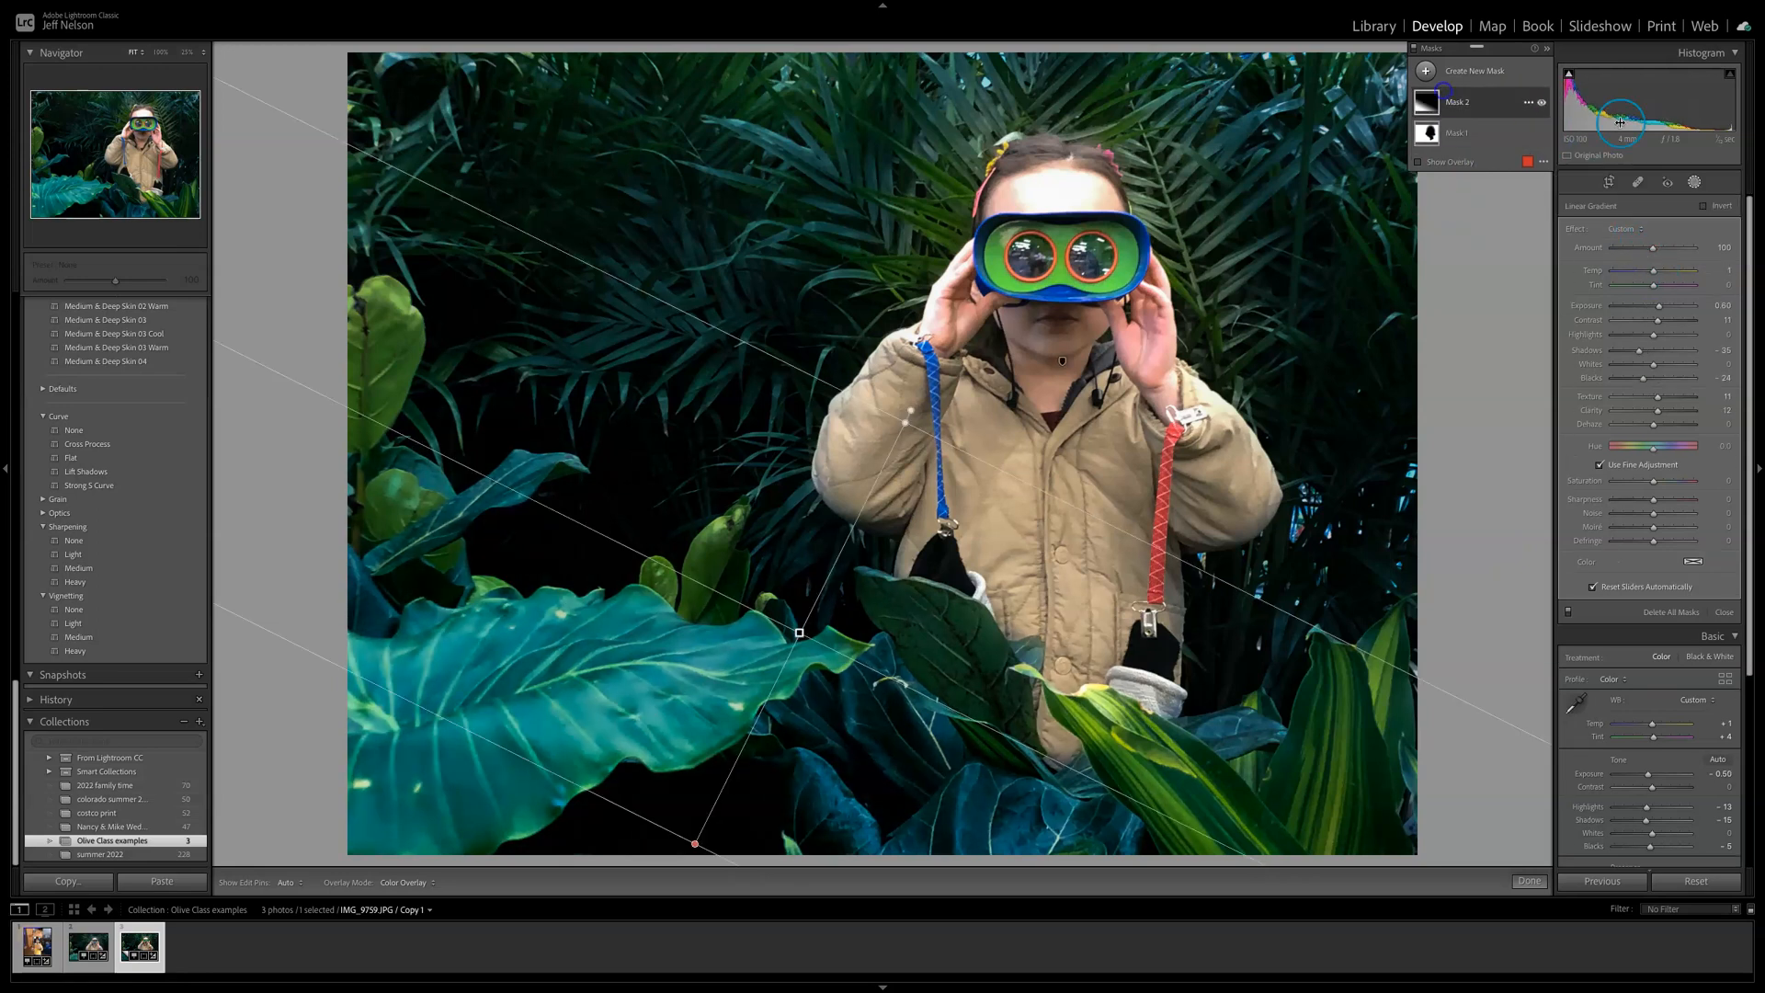
pyautogui.moveTo(1662, 273); pyautogui.dragTo(1674, 273)
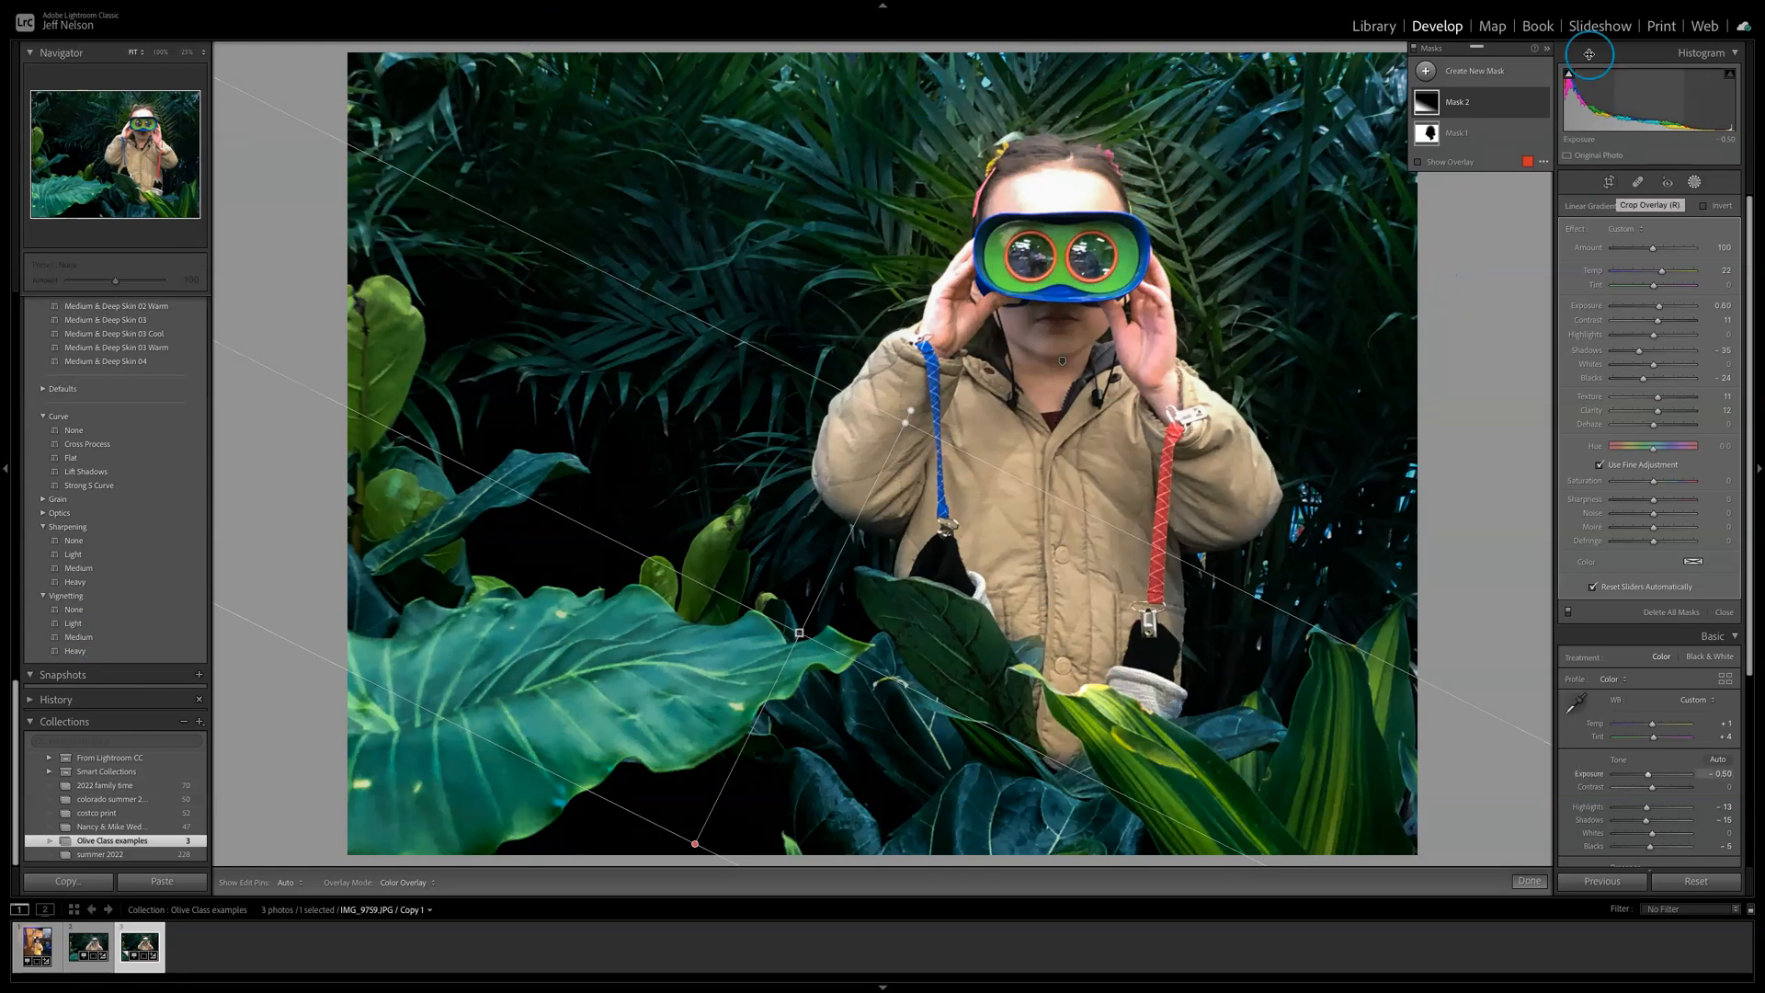
# Step: Add a horizontal linear gradient across the top foliage, darken it to exposure −0.82, and move it down to the child's forehead
pyautogui.click(1427, 71)
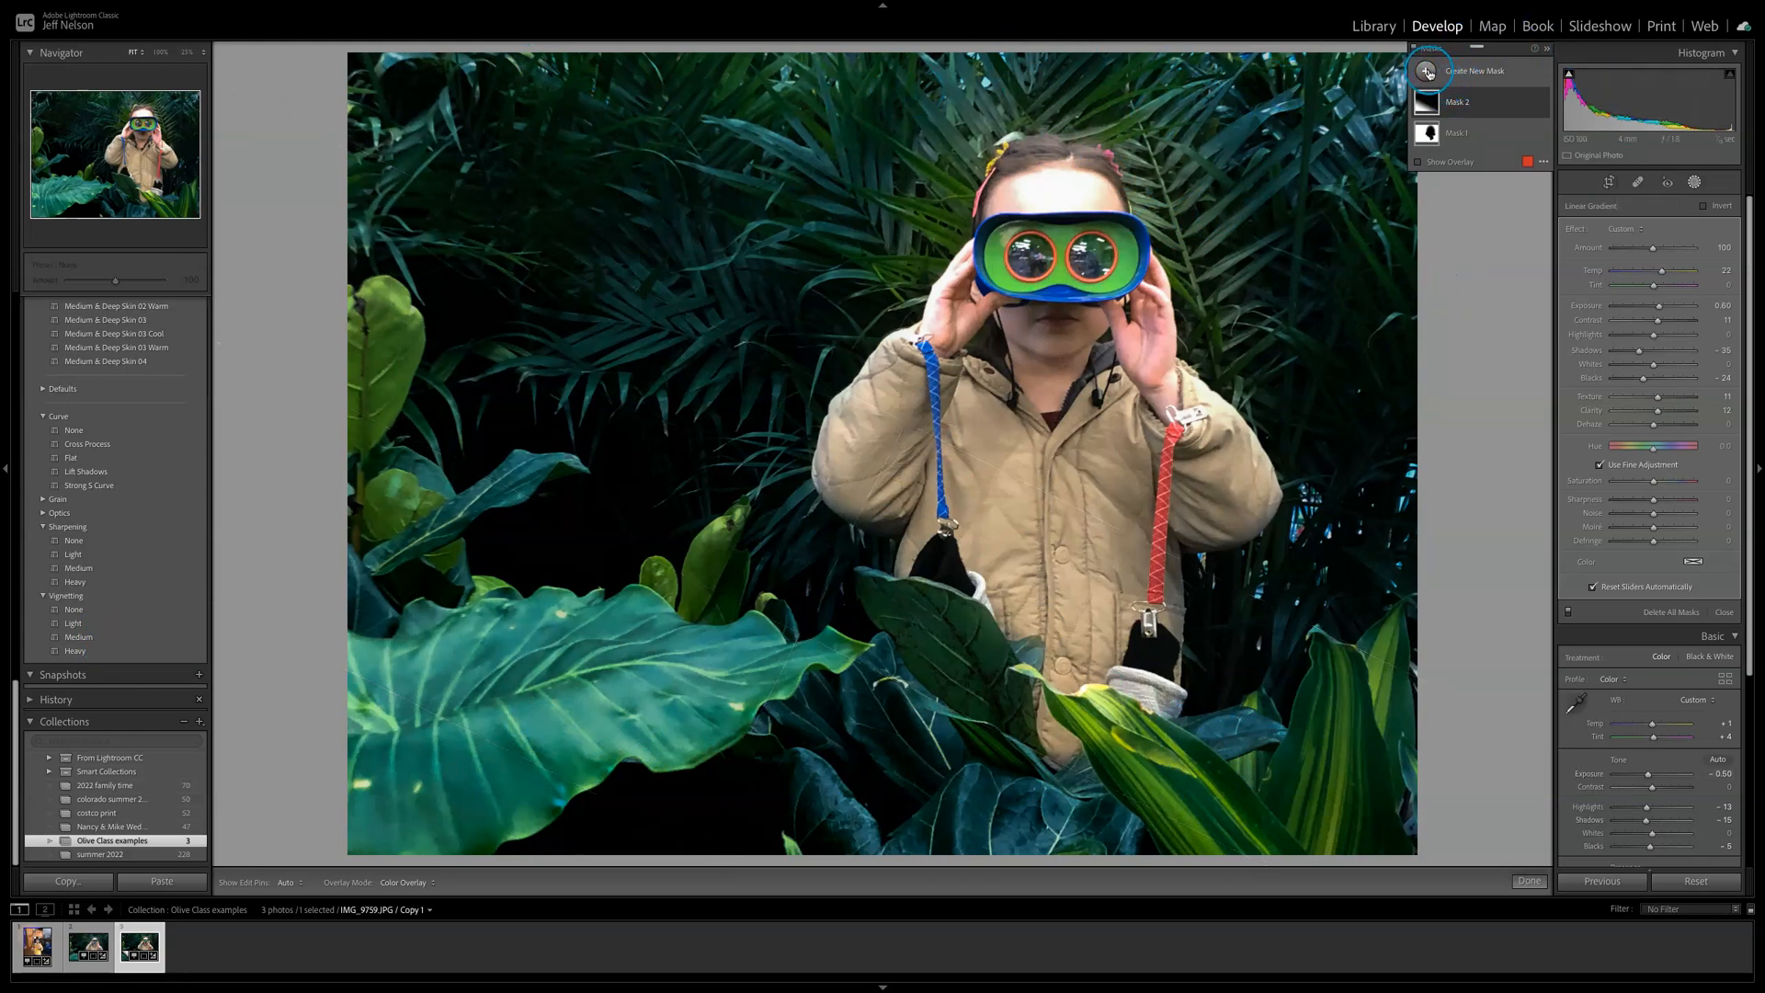
pyautogui.click(1512, 160)
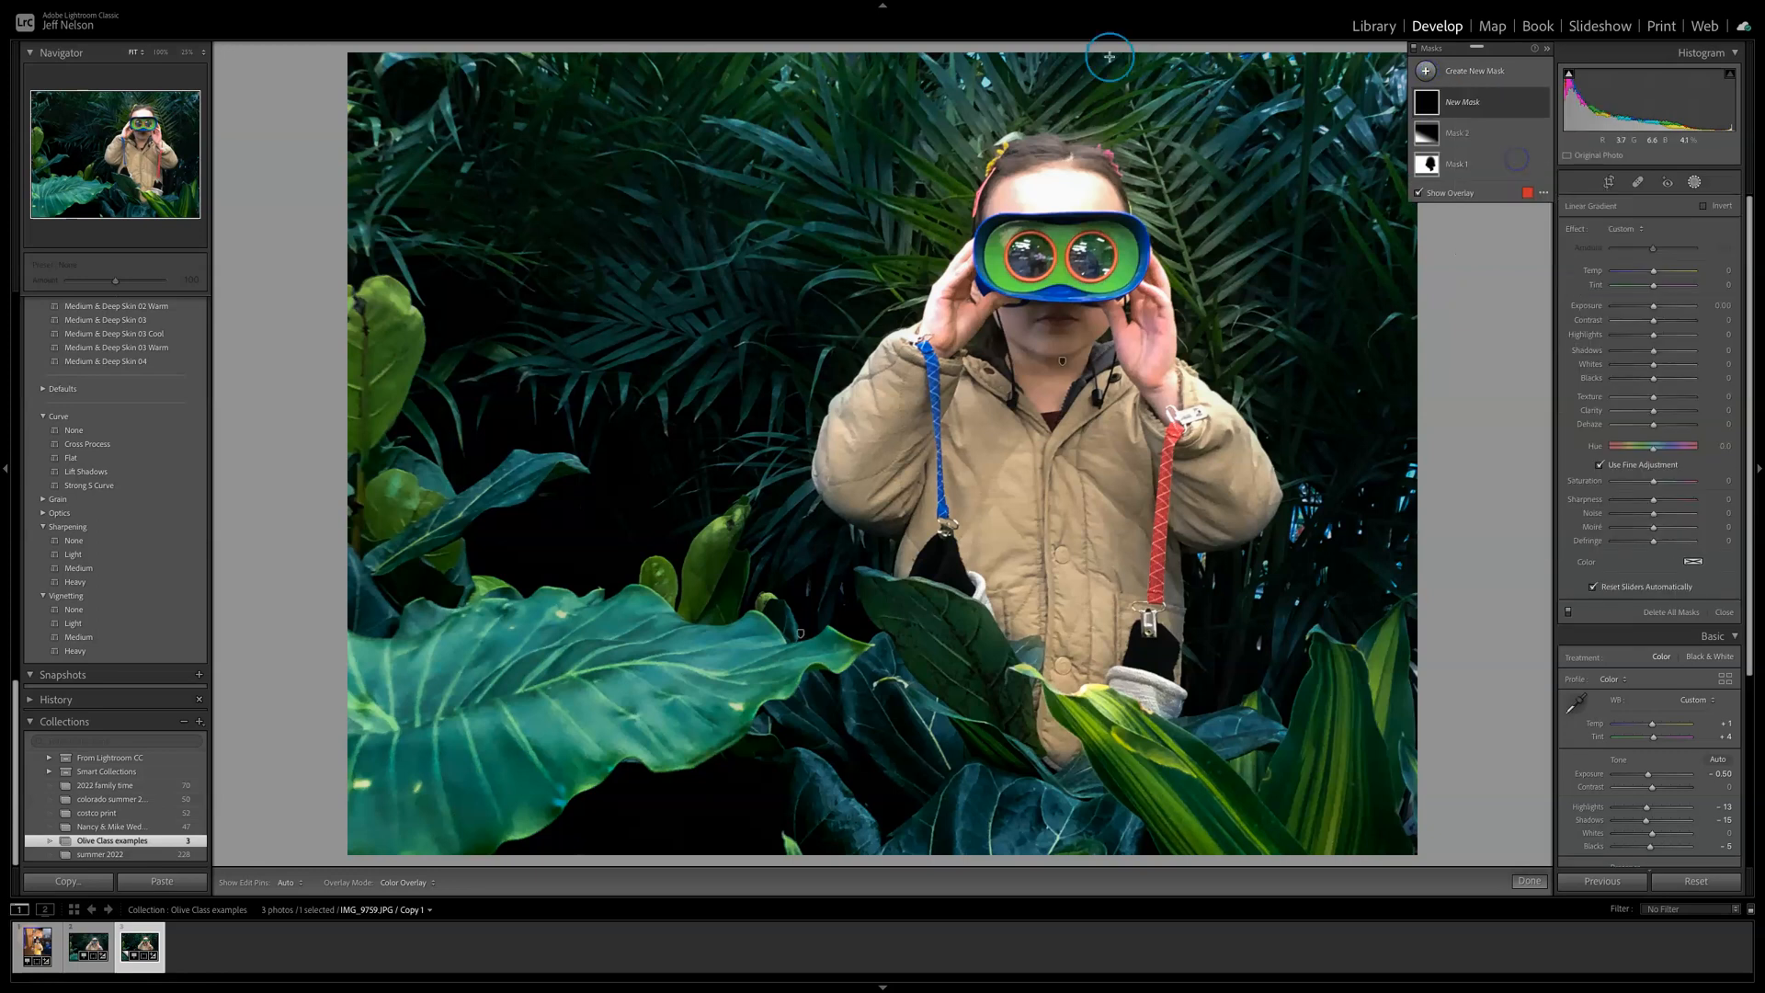
pyautogui.moveTo(1006, 57); pyautogui.dragTo(1007, 212)
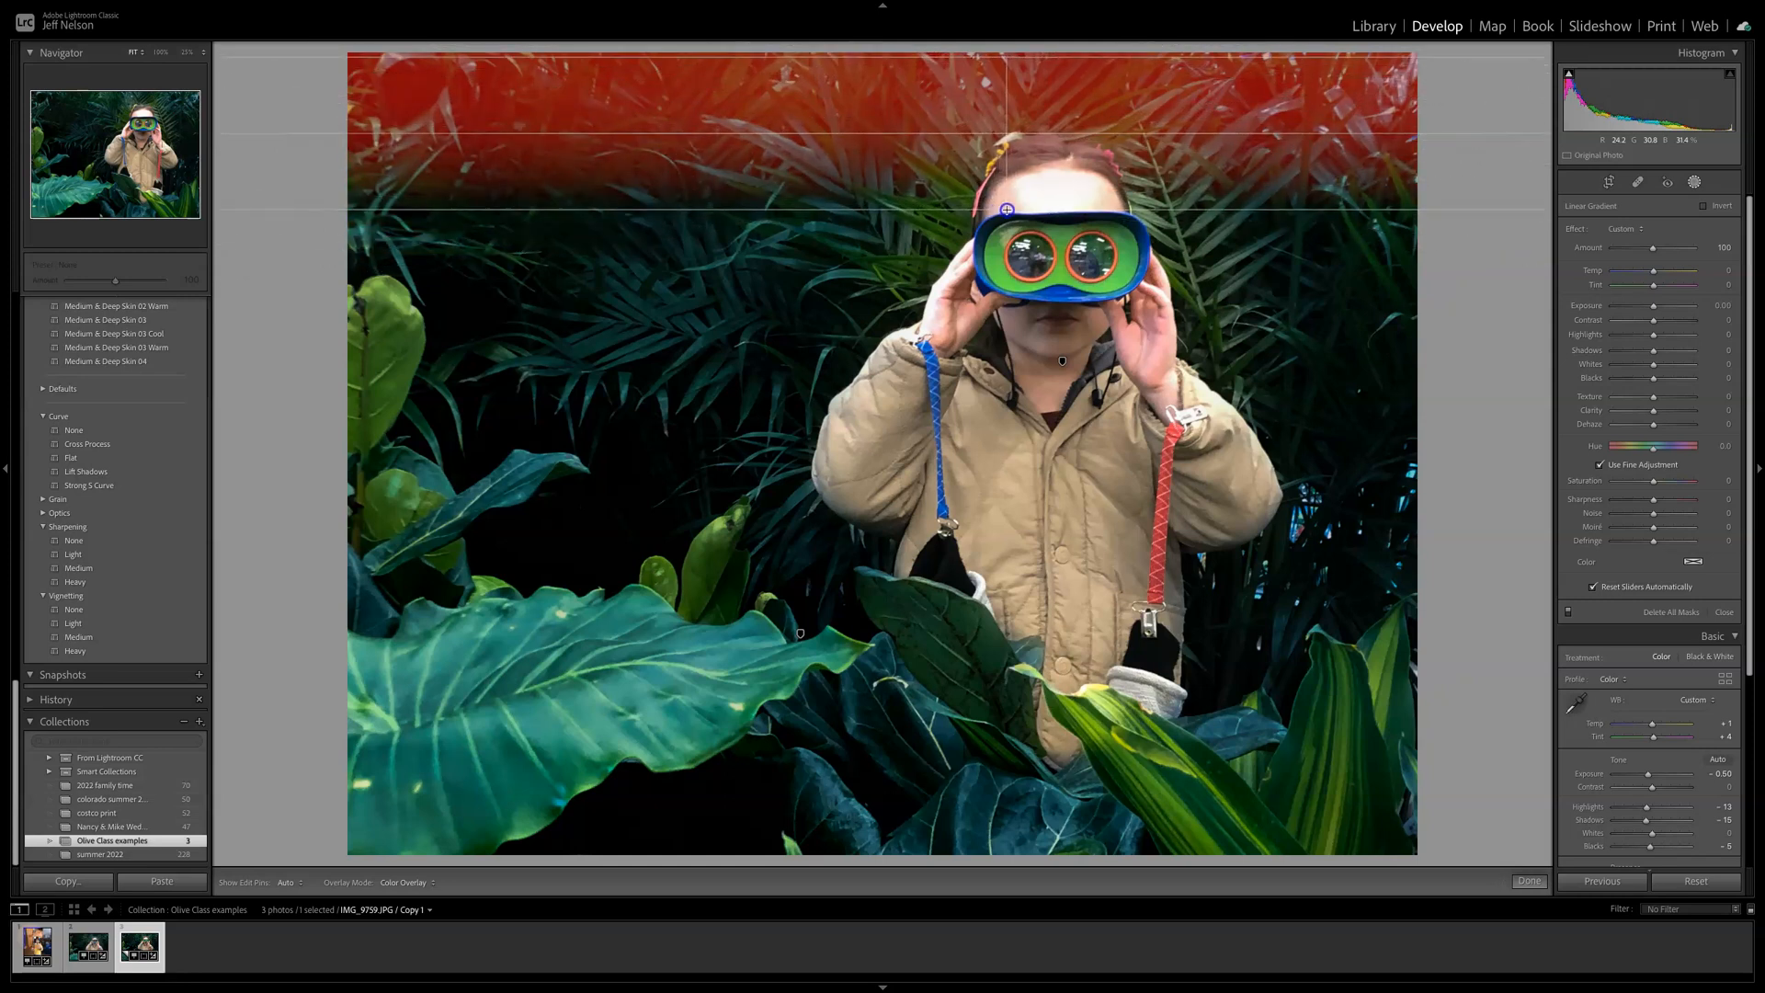
pyautogui.click(1653, 309)
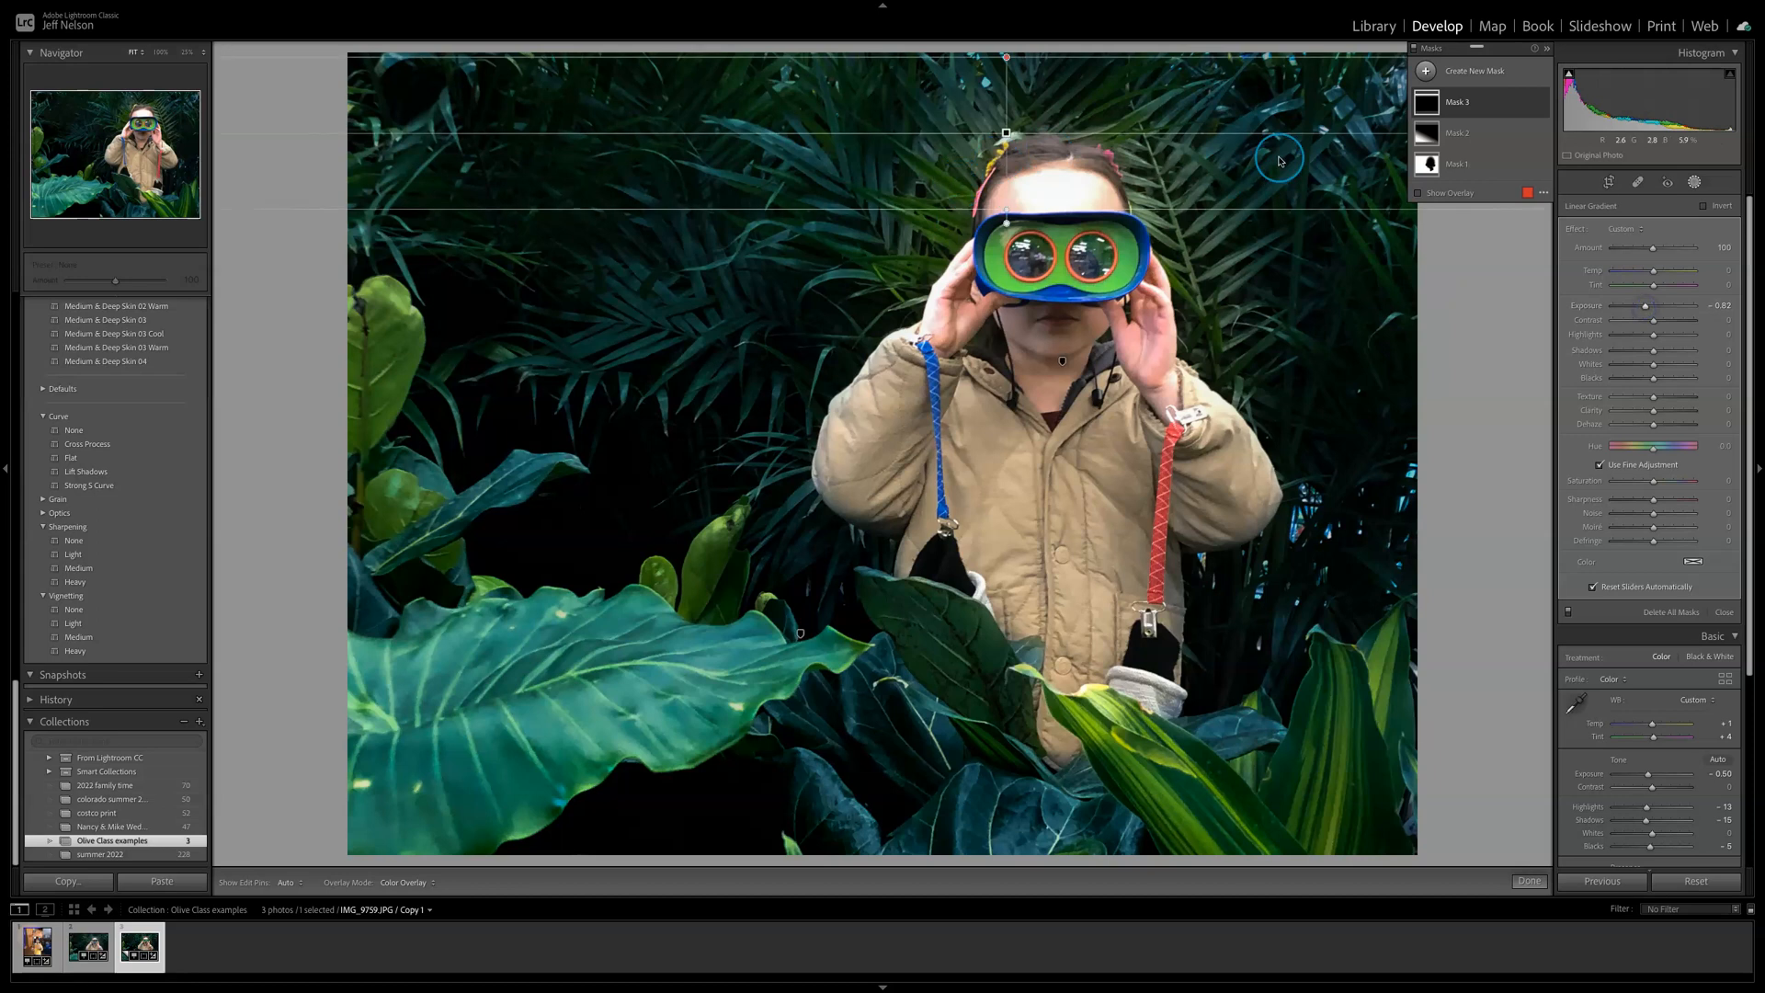
pyautogui.moveTo(1008, 133); pyautogui.dragTo(1004, 181)
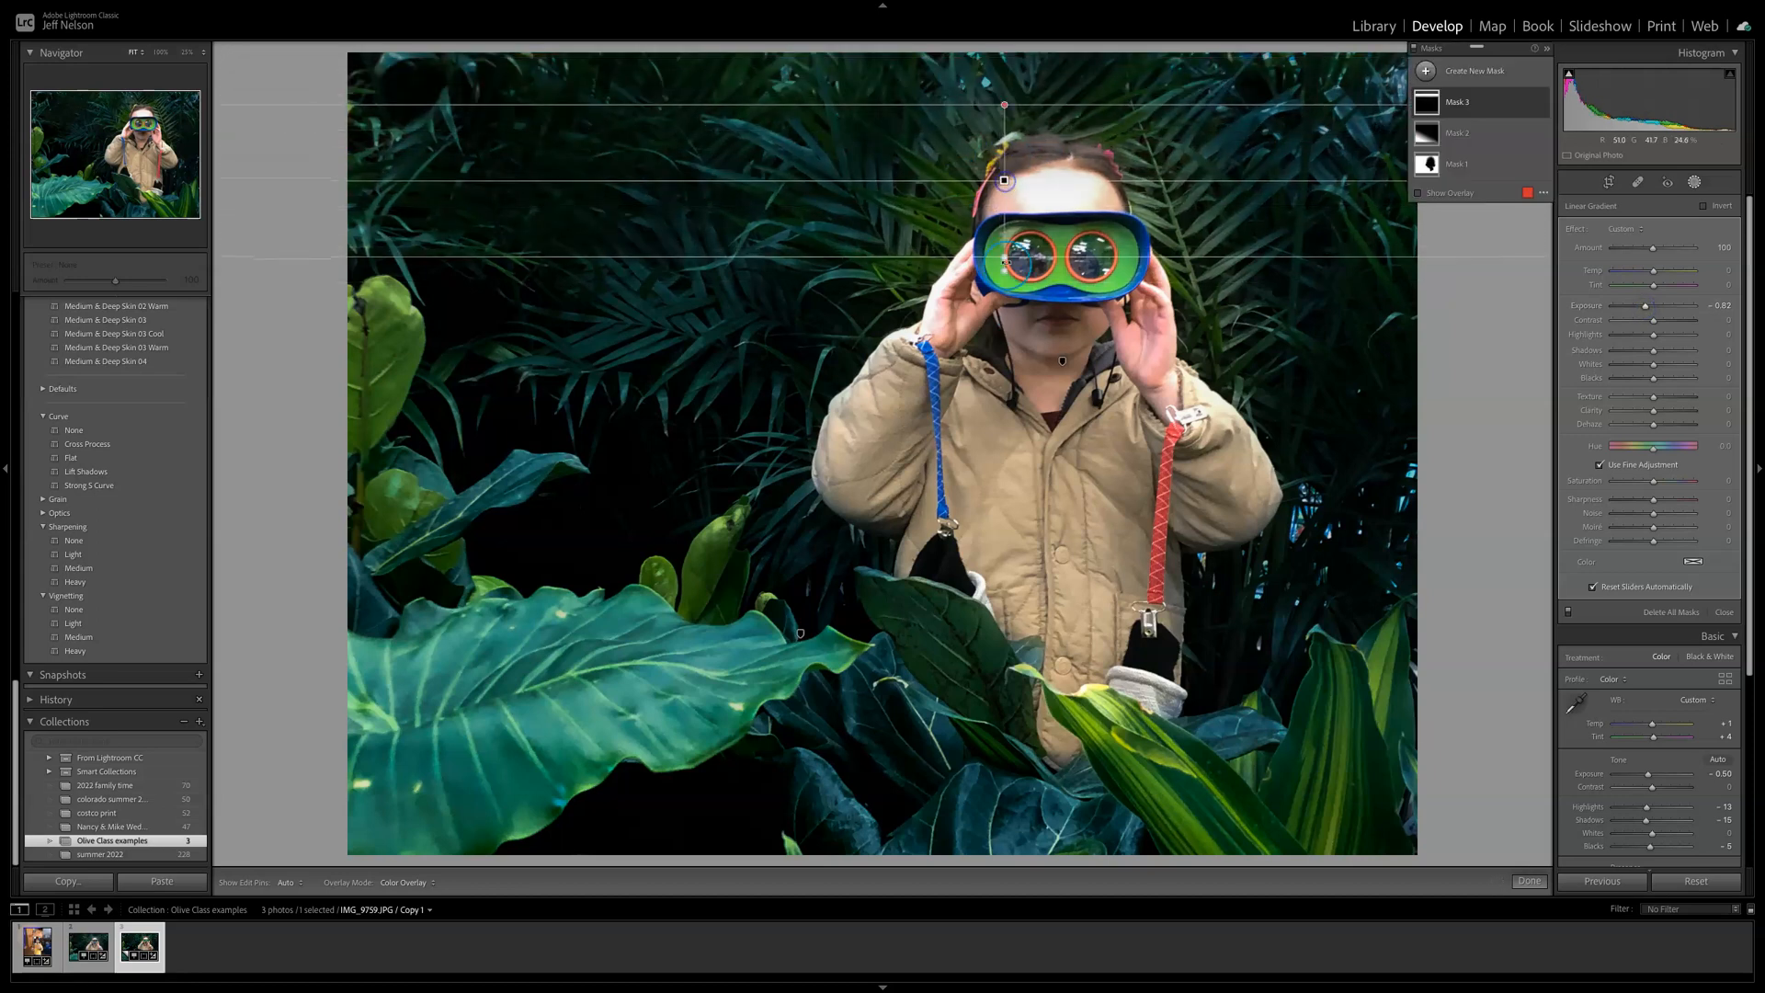
# Step: Extend the top linear gradient down to the child's collar, set its exposure to −1.04, and finish masking
pyautogui.moveTo(1006, 259); pyautogui.dragTo(1033, 362)
pyautogui.moveTo(1650, 309); pyautogui.dragTo(1646, 310)
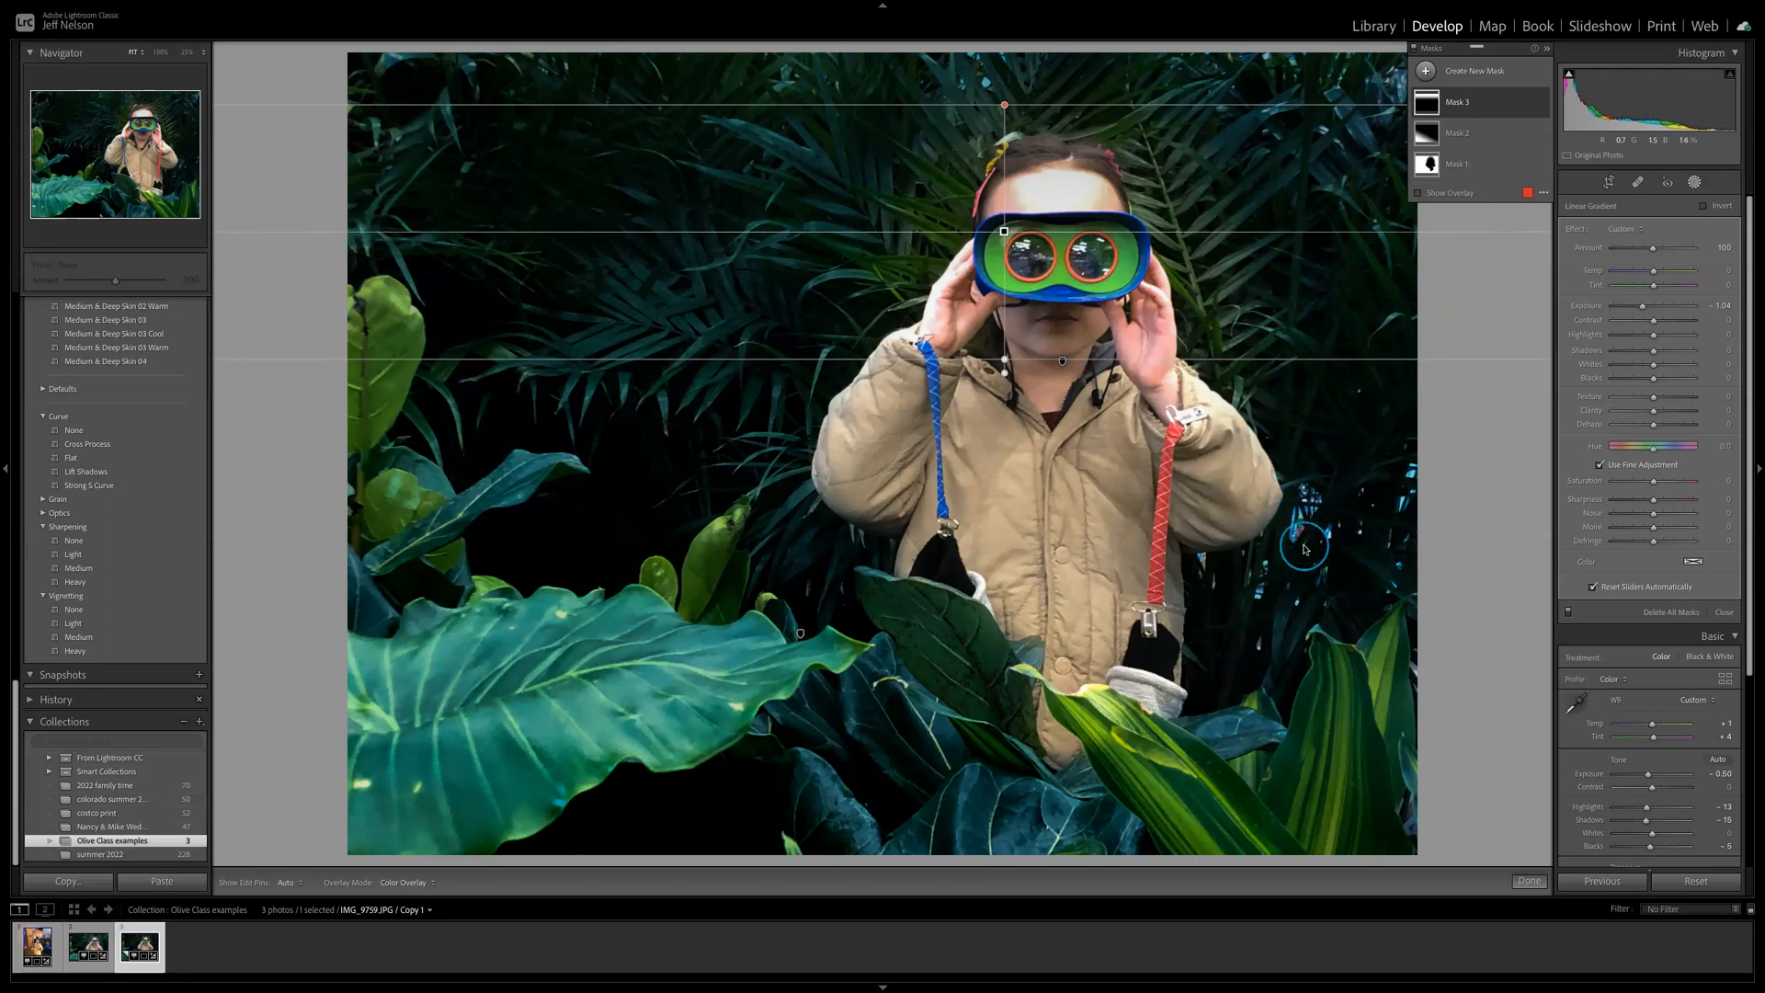
pyautogui.click(1529, 881)
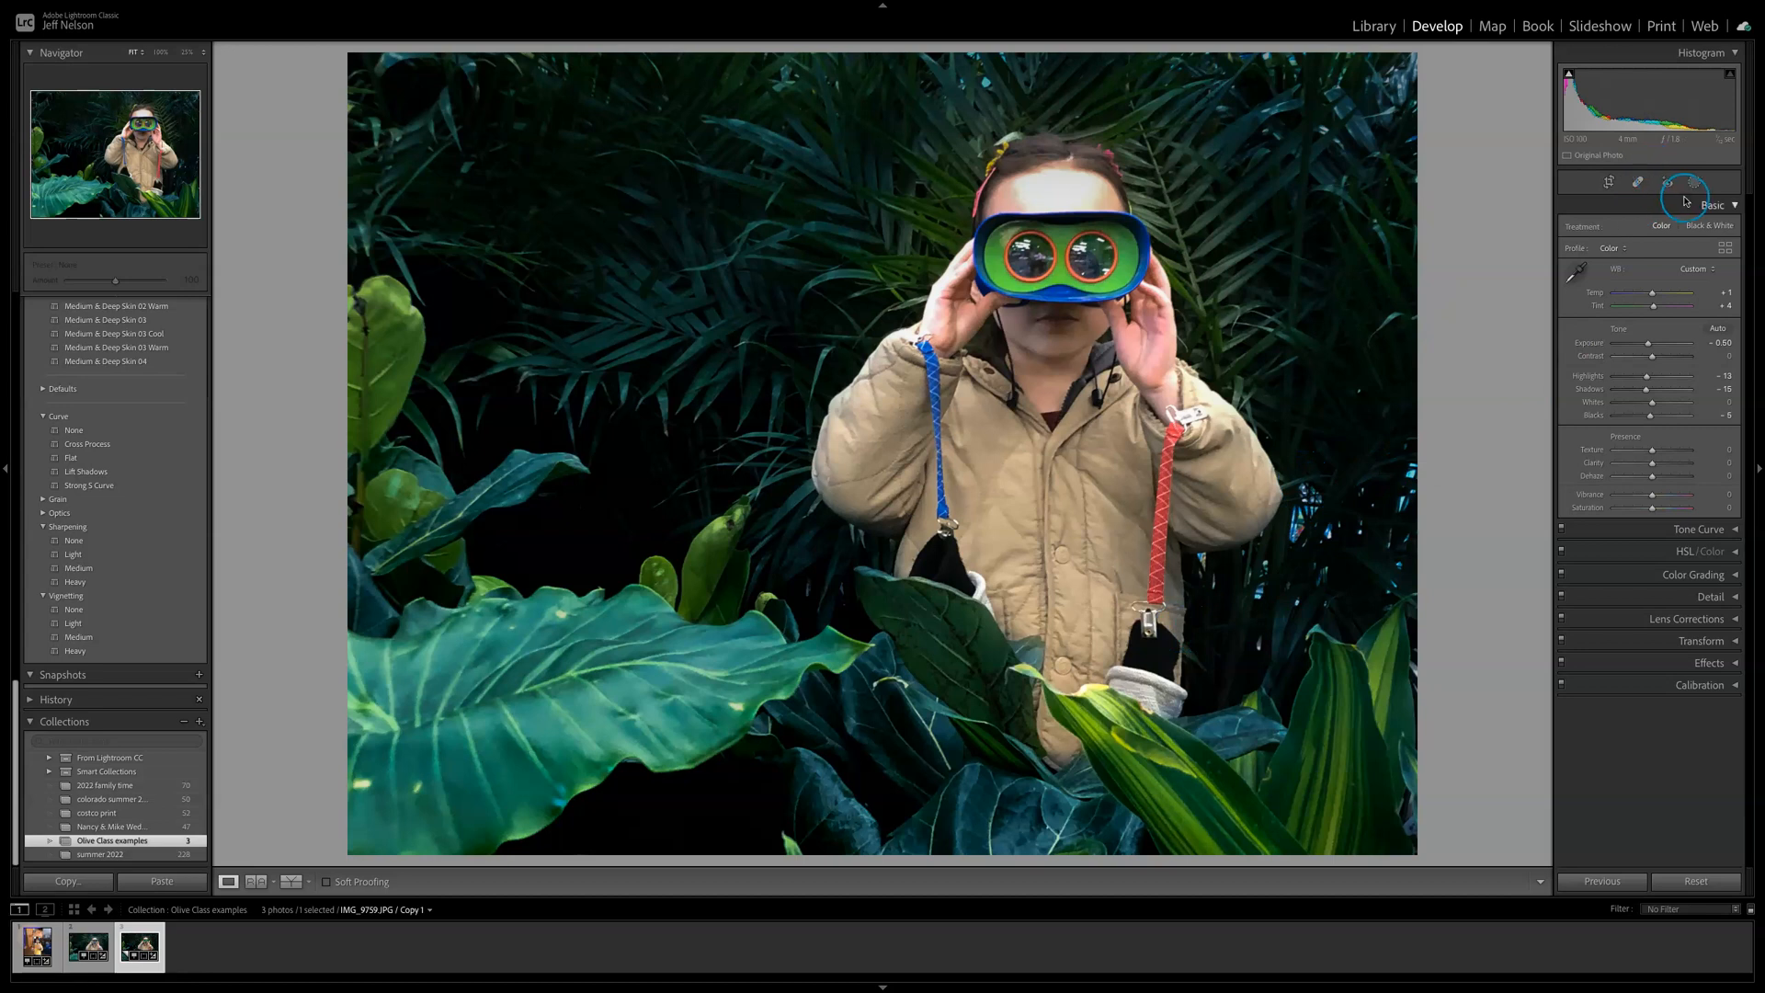
# Step: Heal the bright spots in the foliage beside the coat's elbow, sampling from the foliage just above
pyautogui.click(1638, 187)
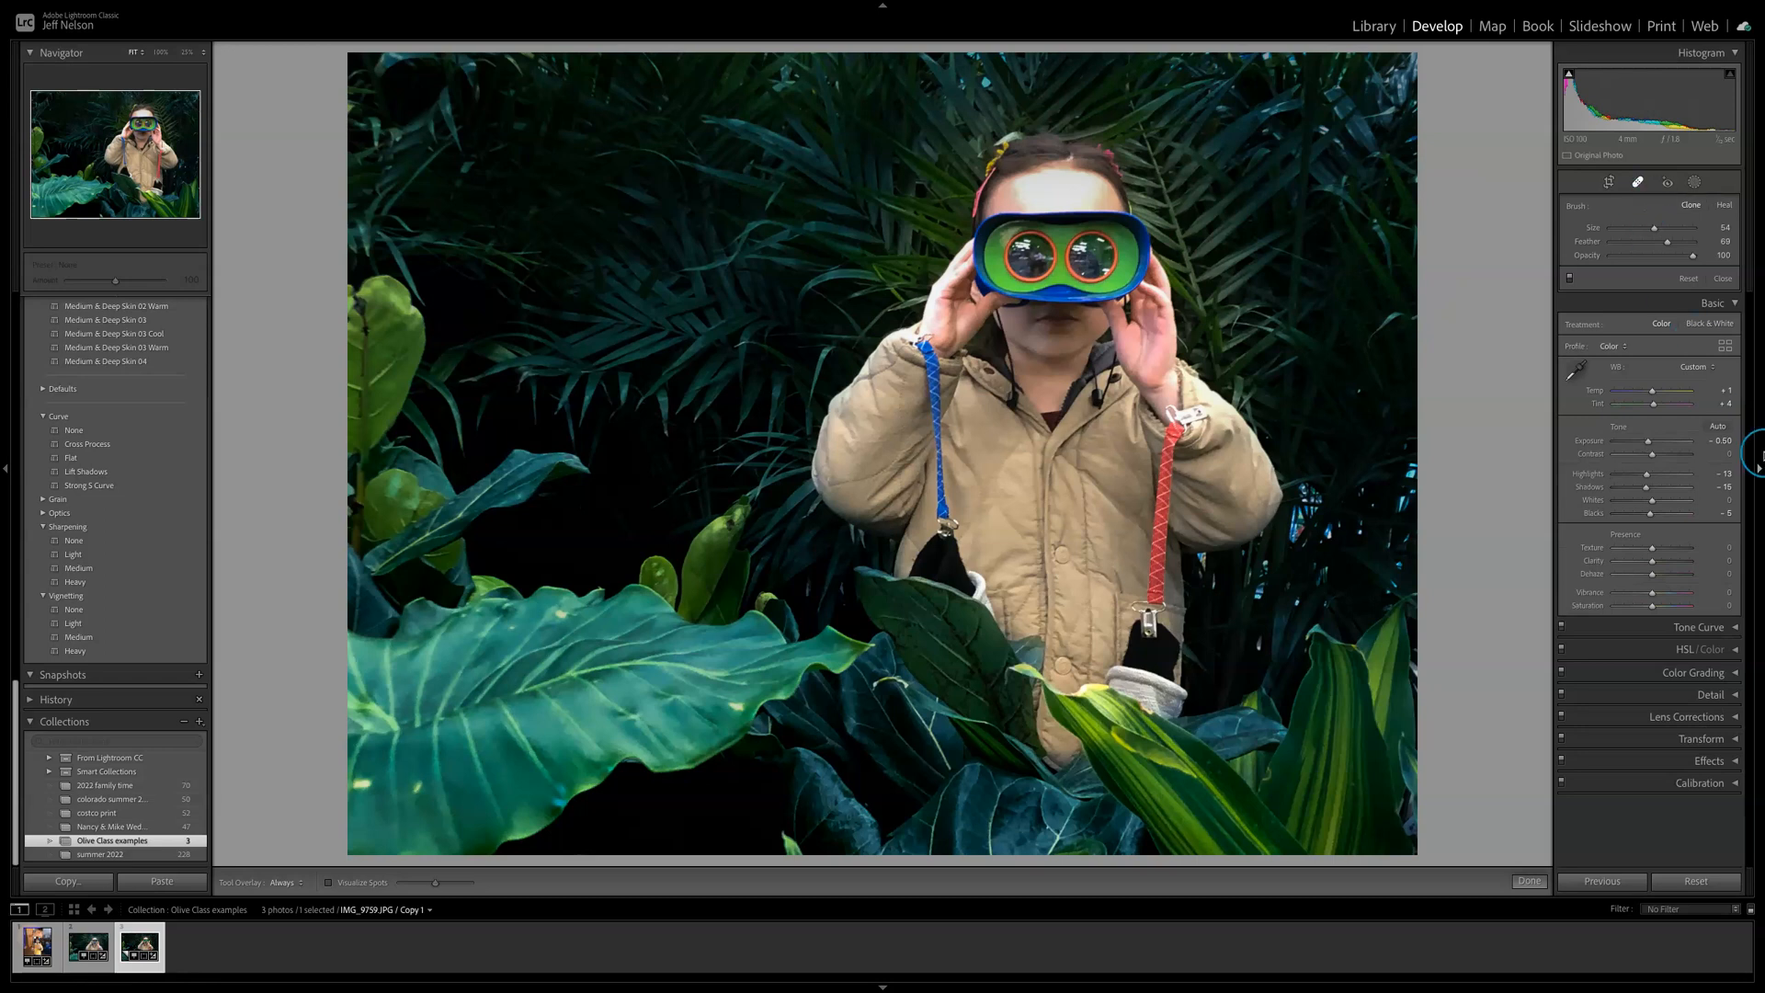
pyautogui.click(1725, 209)
pyautogui.click(1306, 484)
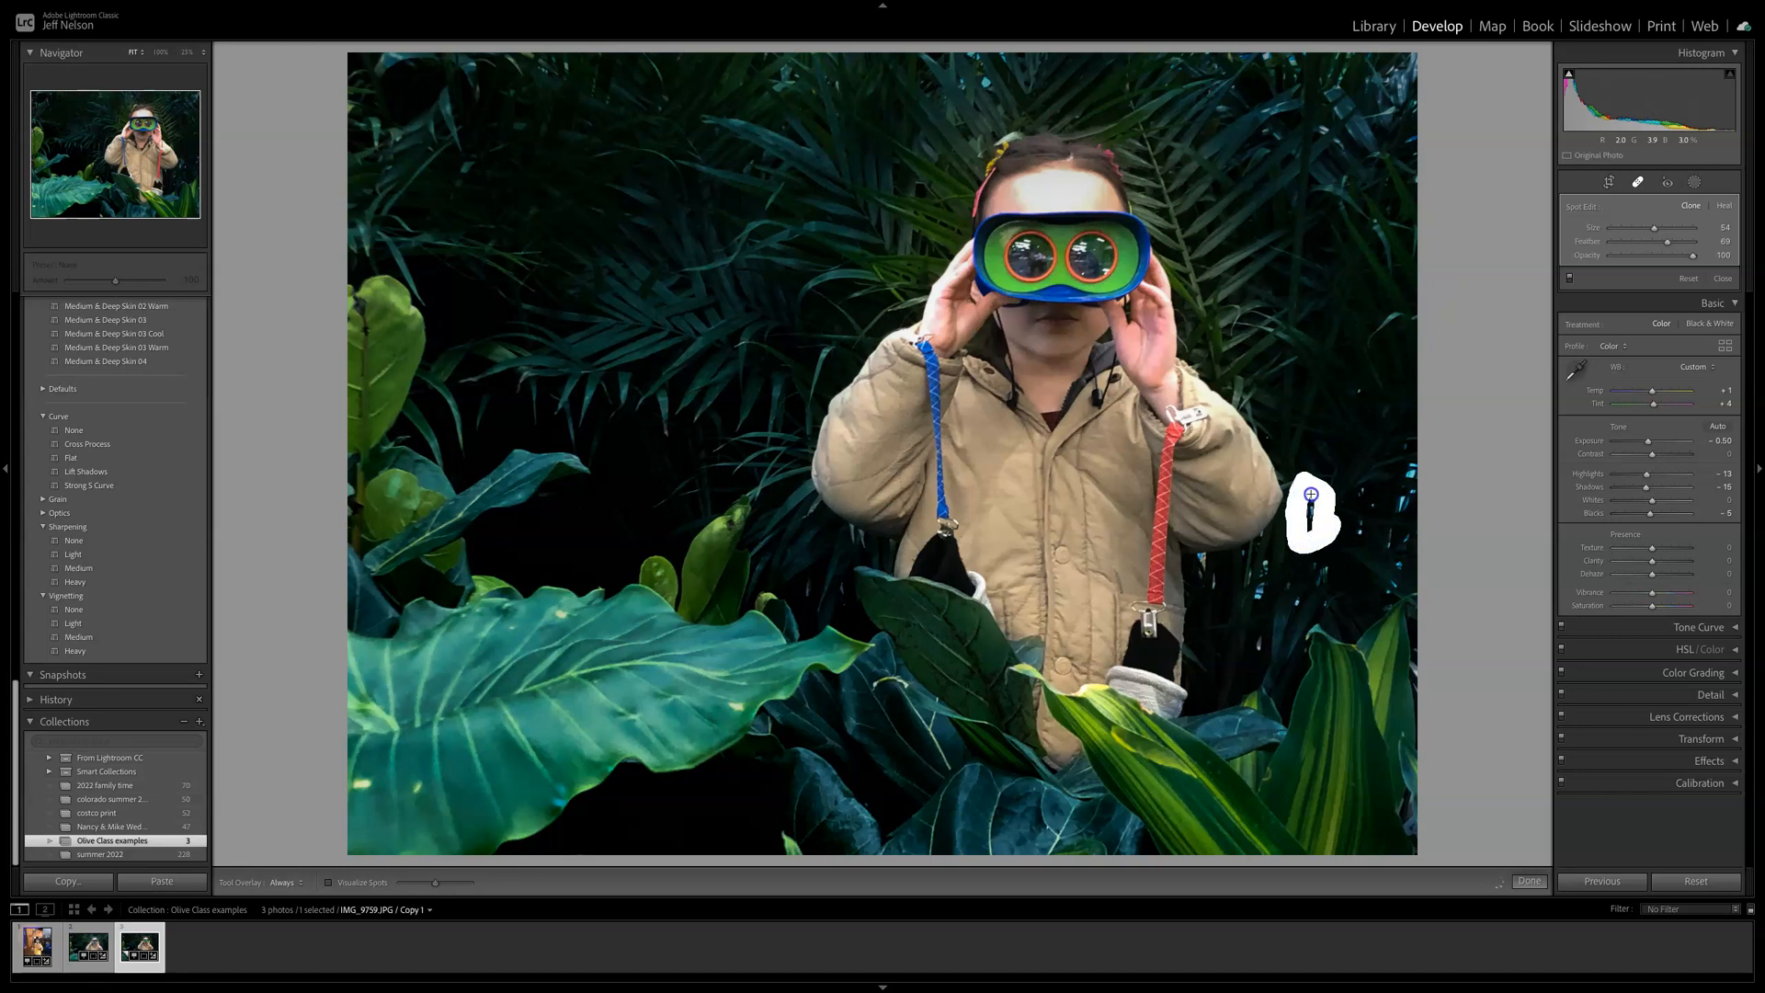
pyautogui.moveTo(1309, 536); pyautogui.dragTo(1310, 541)
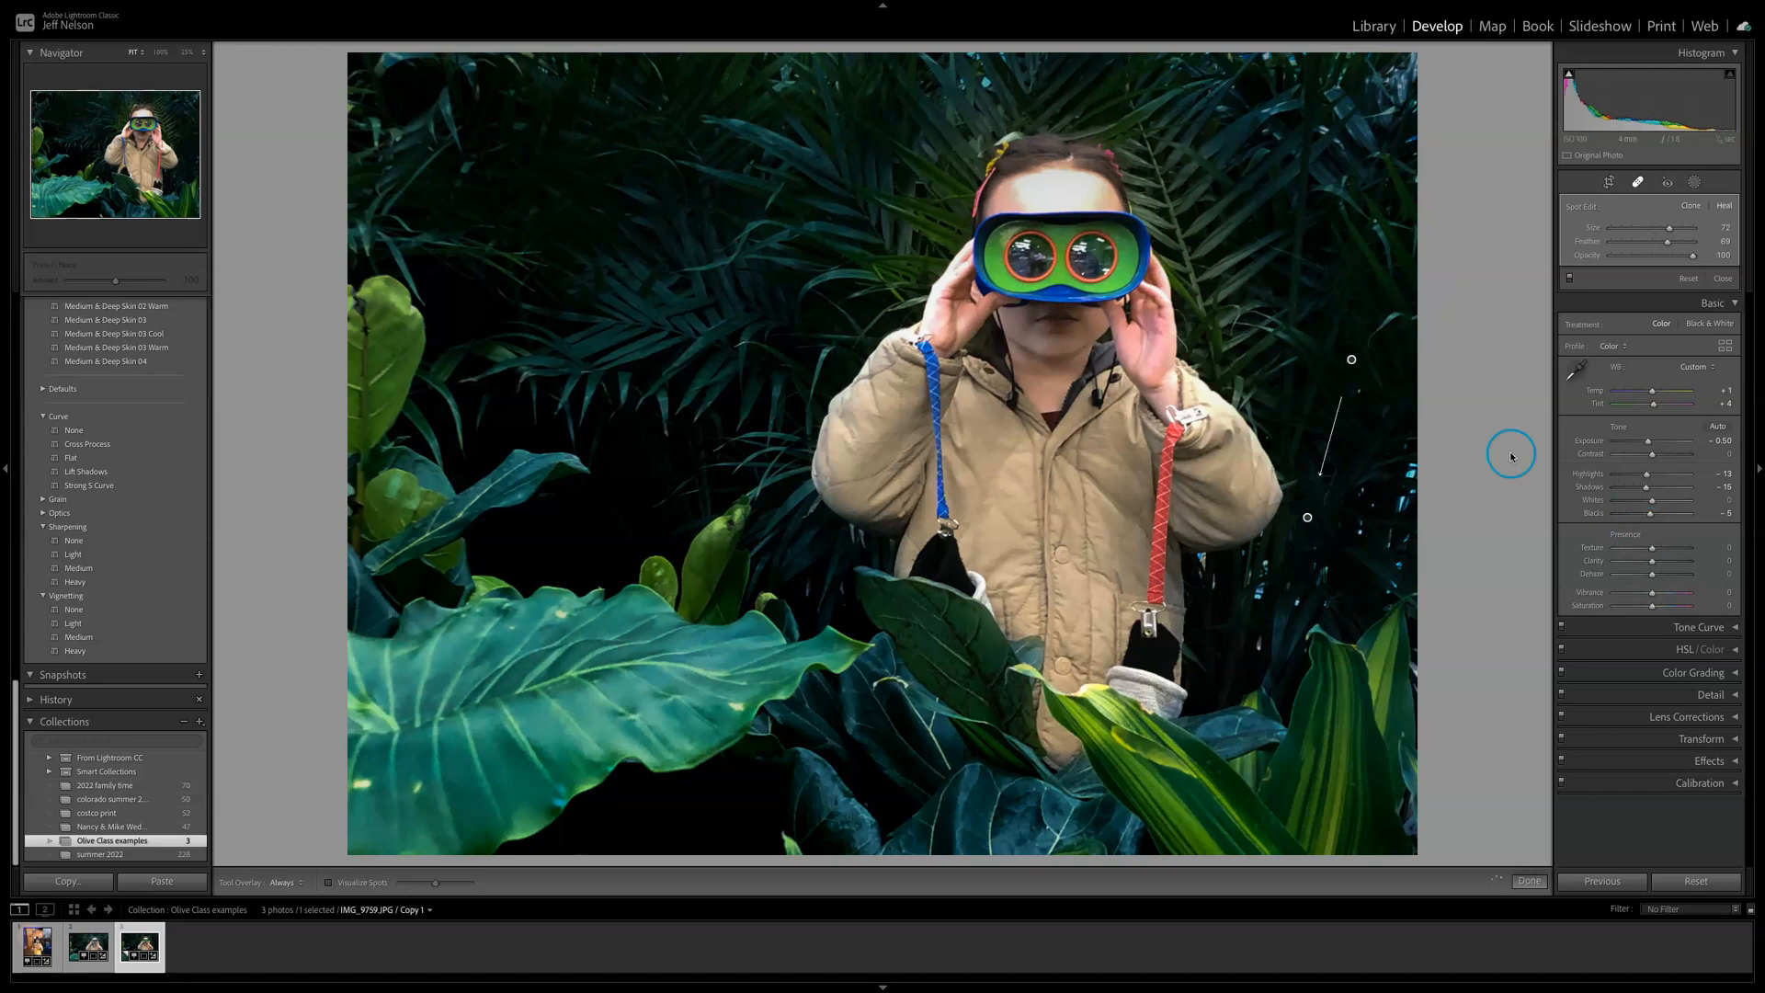
pyautogui.moveTo(1350, 360)
pyautogui.mouseDown()
pyautogui.moveTo(1324, 381)
pyautogui.moveTo(1338, 375)
pyautogui.mouseUp()
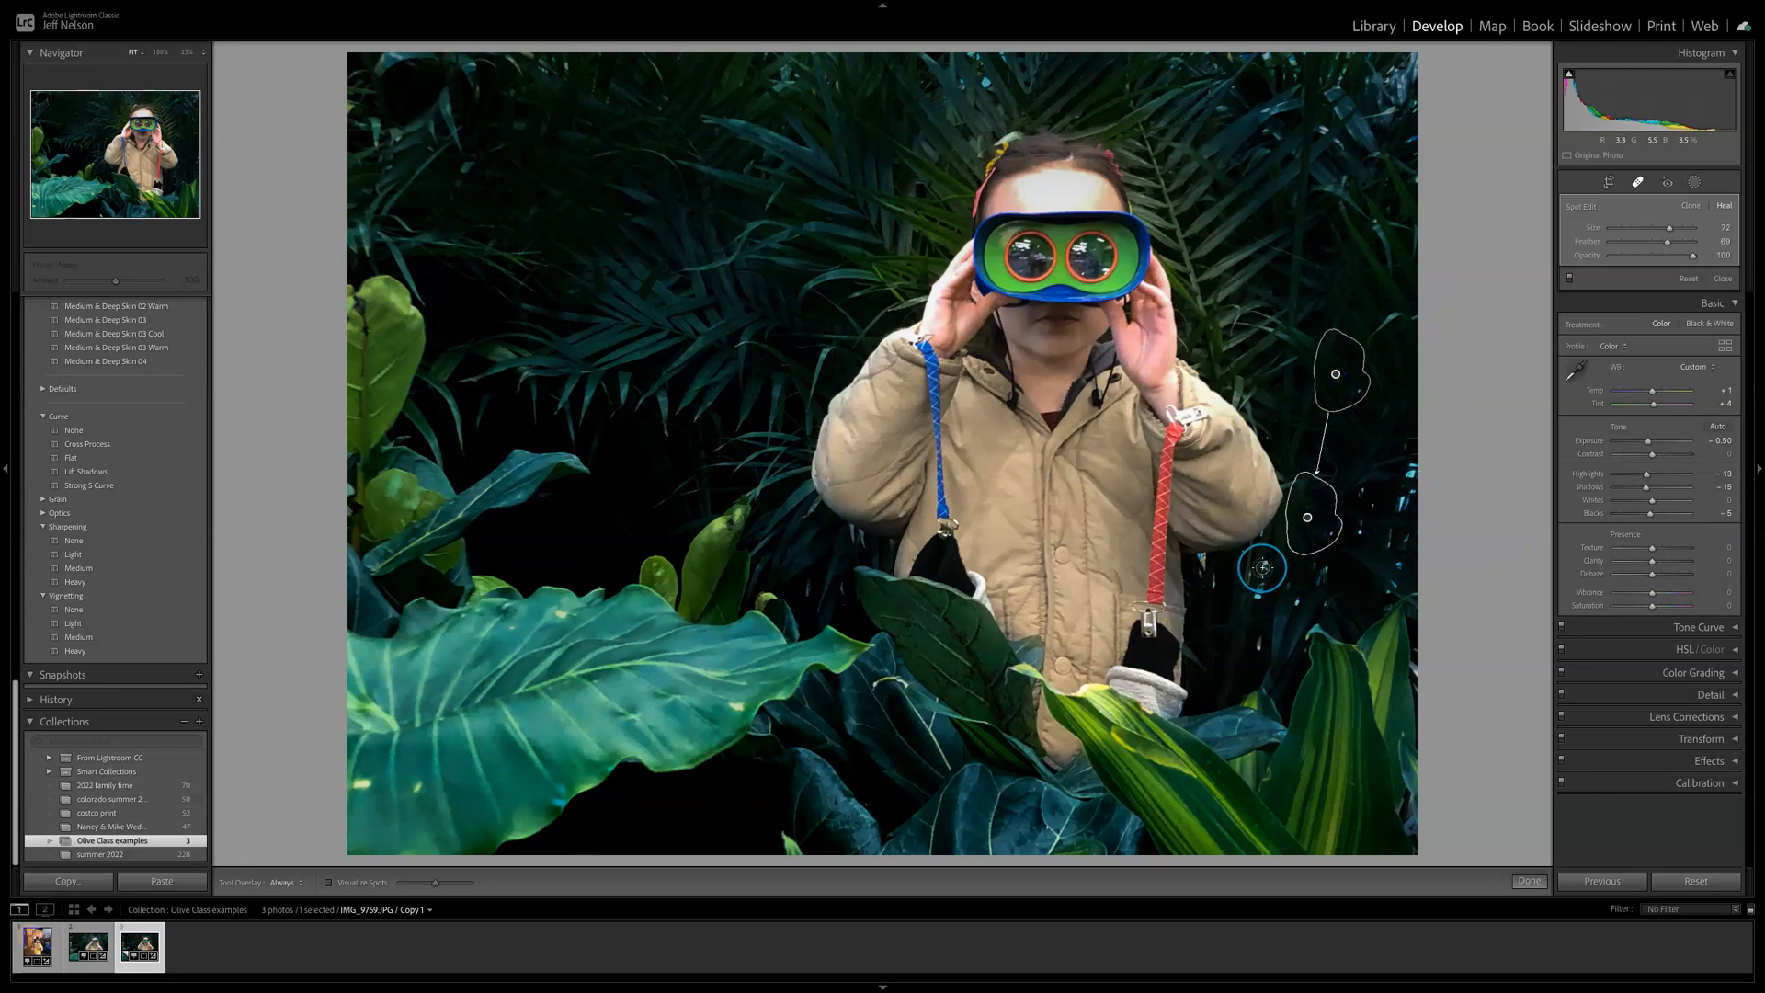
# Step: Heal the bright spots below the coat's elbow, sampling from the dark background on the opposite side of the child
pyautogui.moveTo(1250, 624)
pyautogui.mouseDown()
pyautogui.moveTo(1256, 649)
pyautogui.moveTo(1266, 575)
pyautogui.mouseUp()
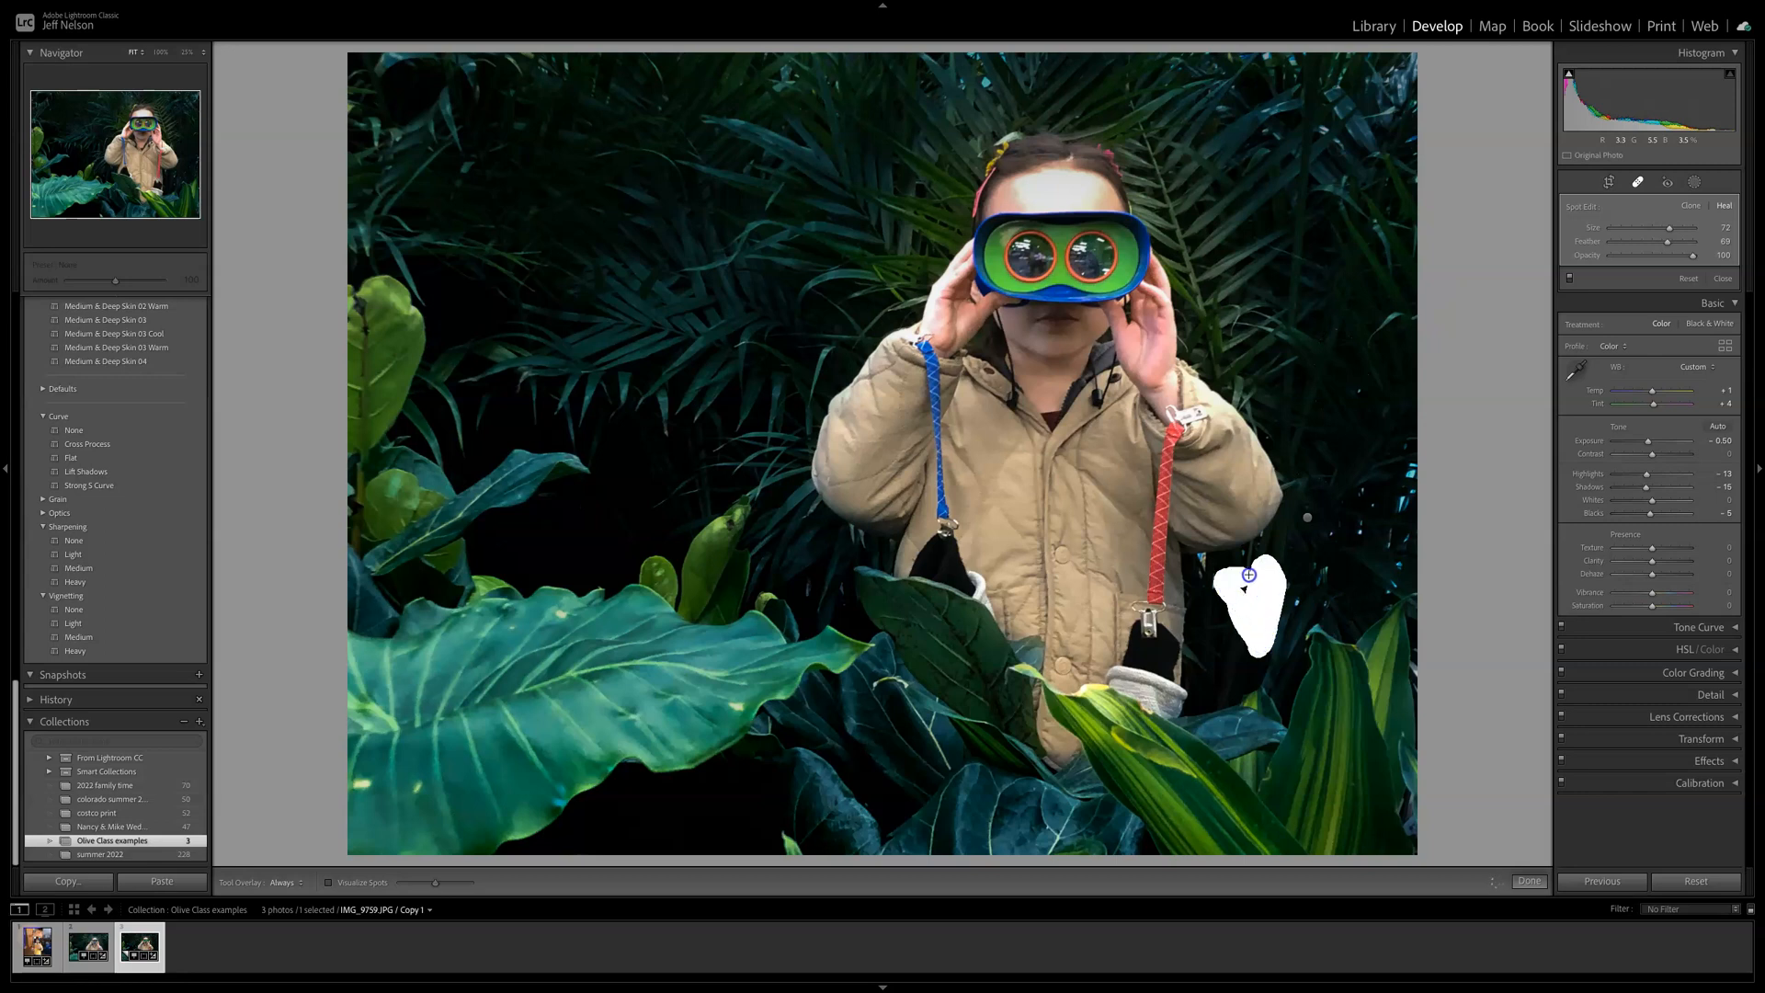
pyautogui.moveTo(1241, 597); pyautogui.dragTo(1241, 597)
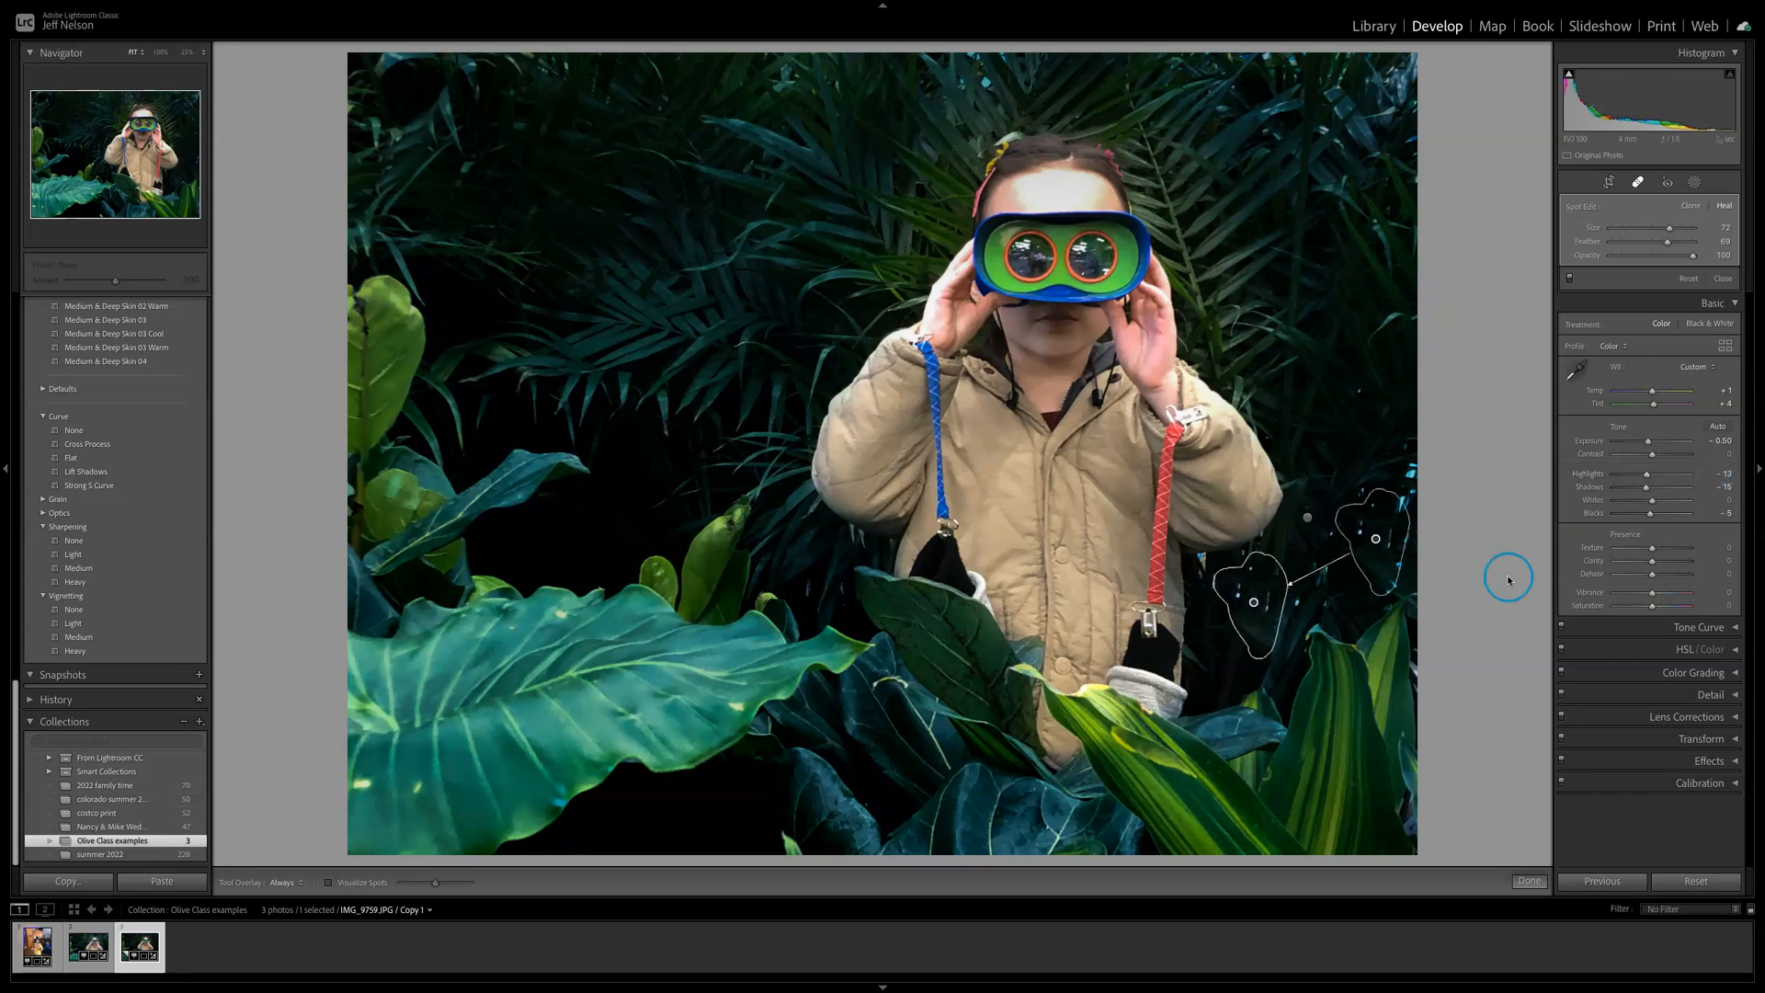
pyautogui.moveTo(1391, 533)
pyautogui.mouseDown()
pyautogui.moveTo(800, 570)
pyautogui.moveTo(674, 516)
pyautogui.mouseUp()
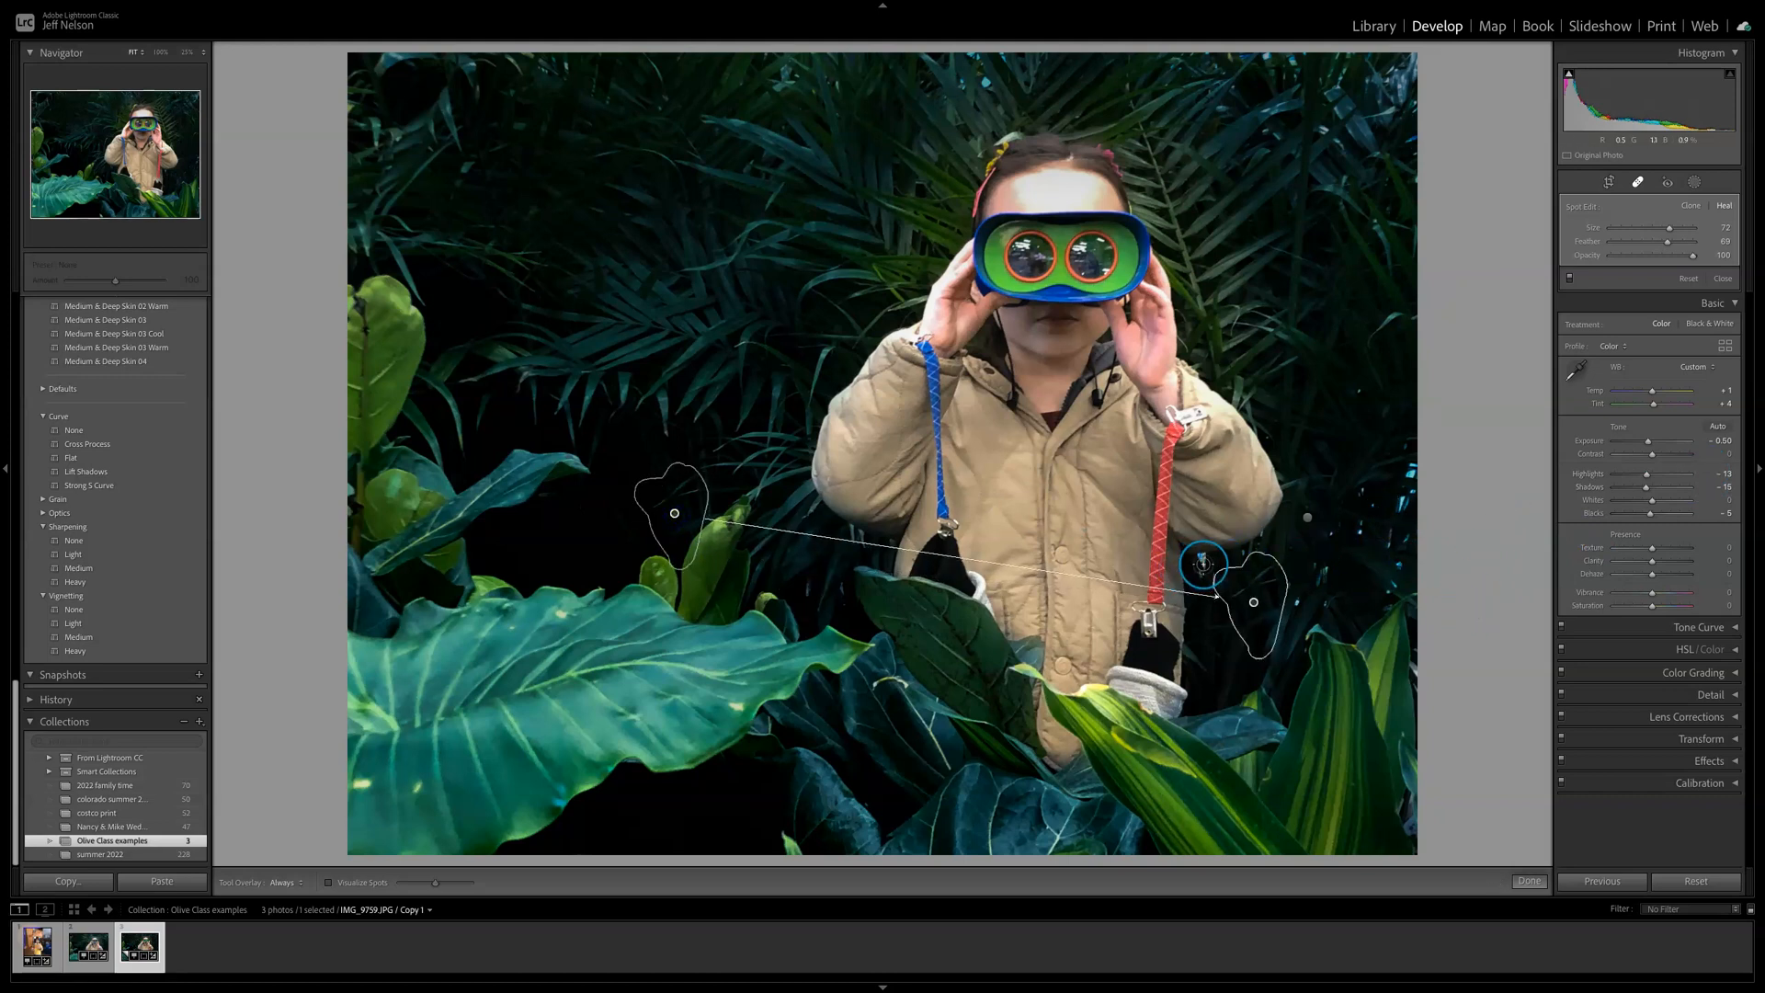
# Step: Heal the small spot beside the red strap and the bright patch at the photo's right edge, sampling the latter from the dark background
pyautogui.moveTo(1204, 559); pyautogui.dragTo(1200, 570)
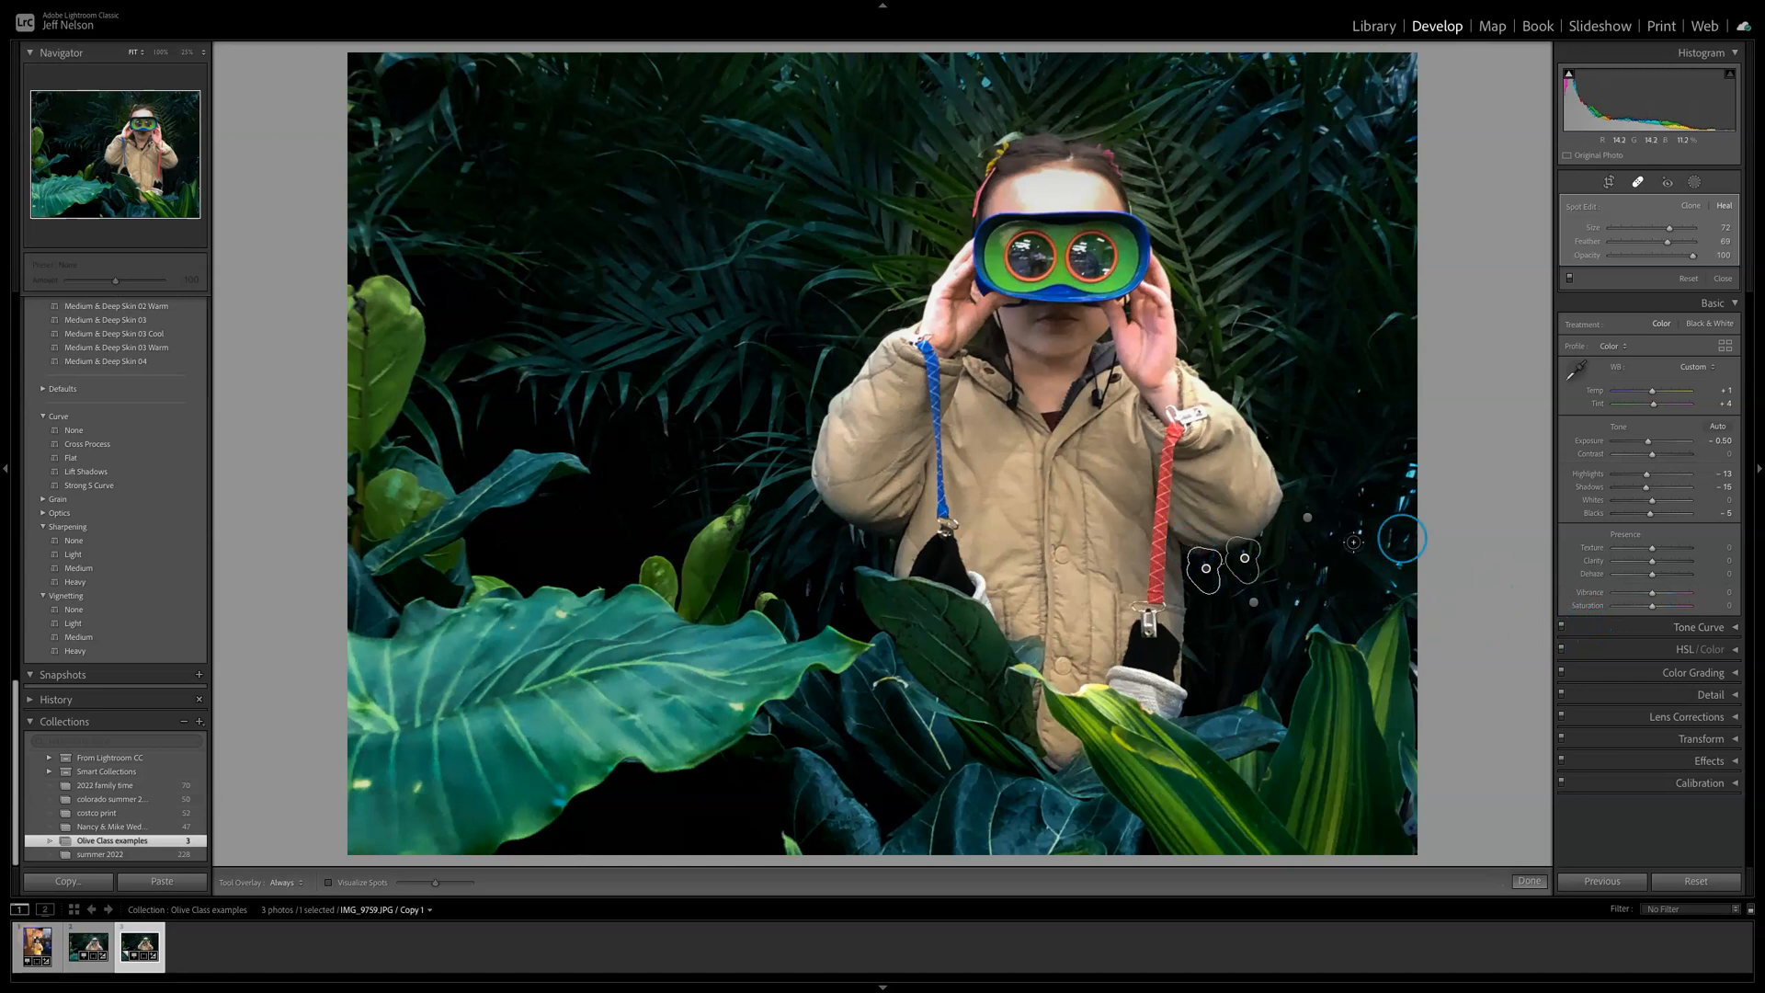
pyautogui.moveTo(1364, 550); pyautogui.dragTo(1375, 478)
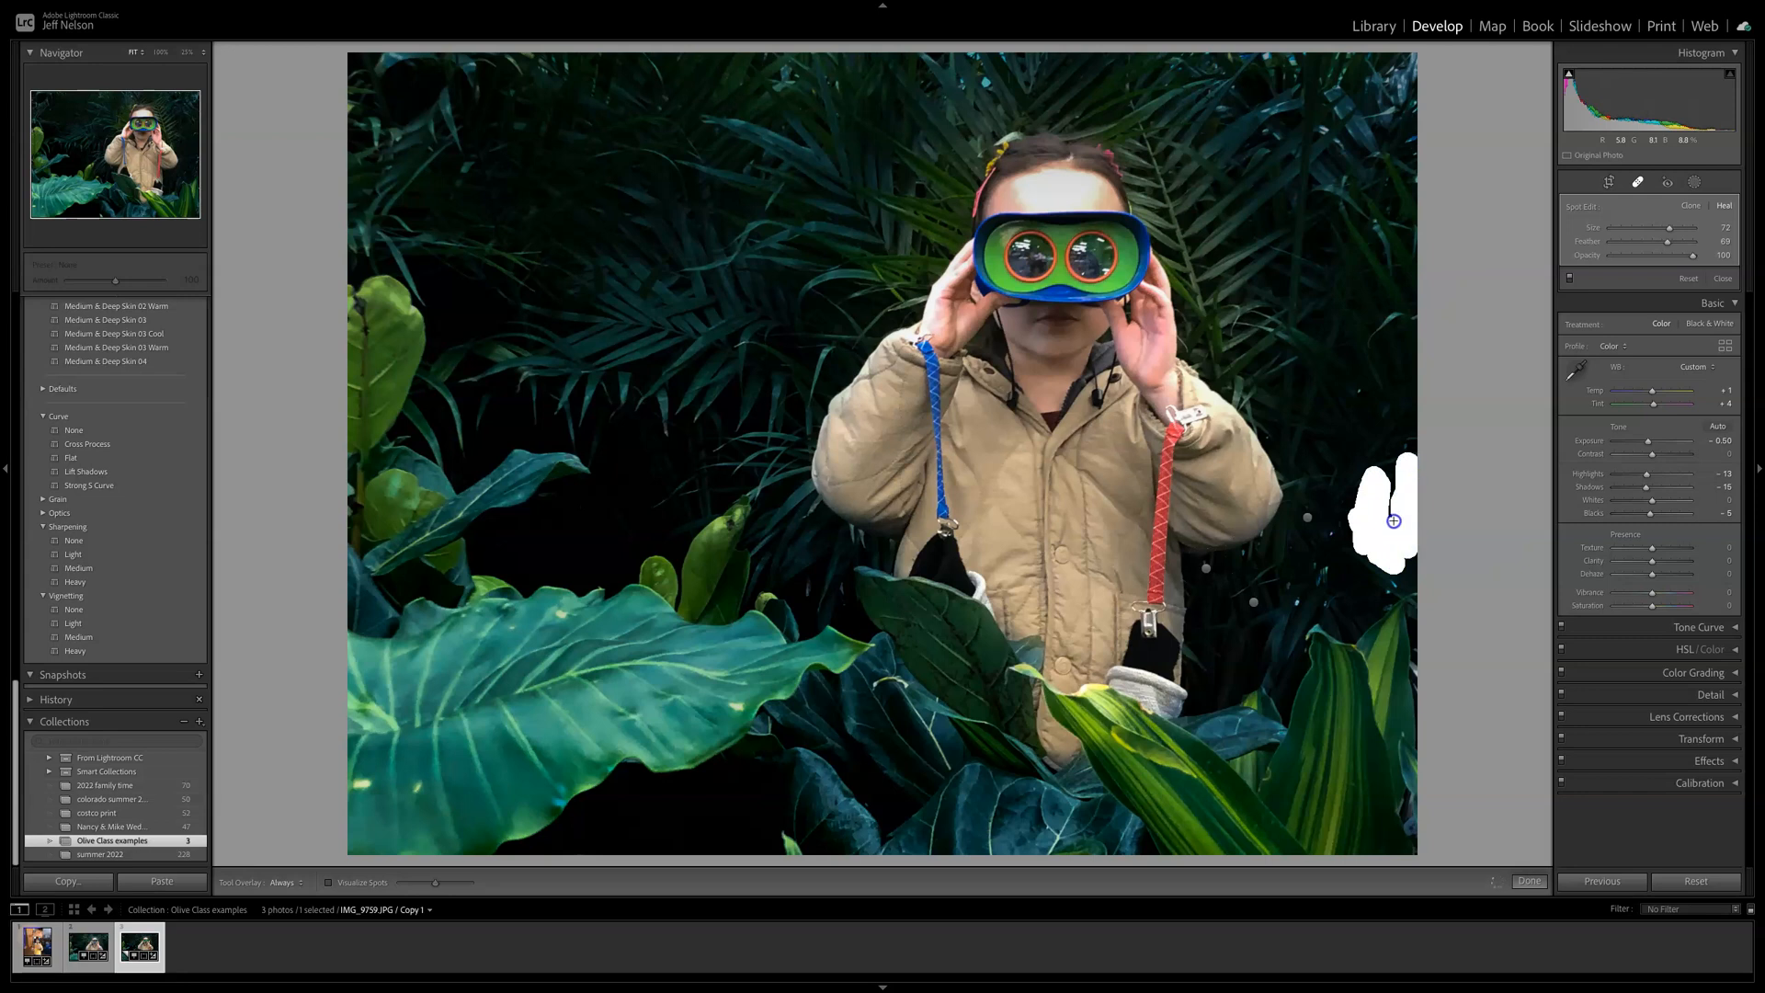
pyautogui.moveTo(1382, 480); pyautogui.dragTo(1384, 482)
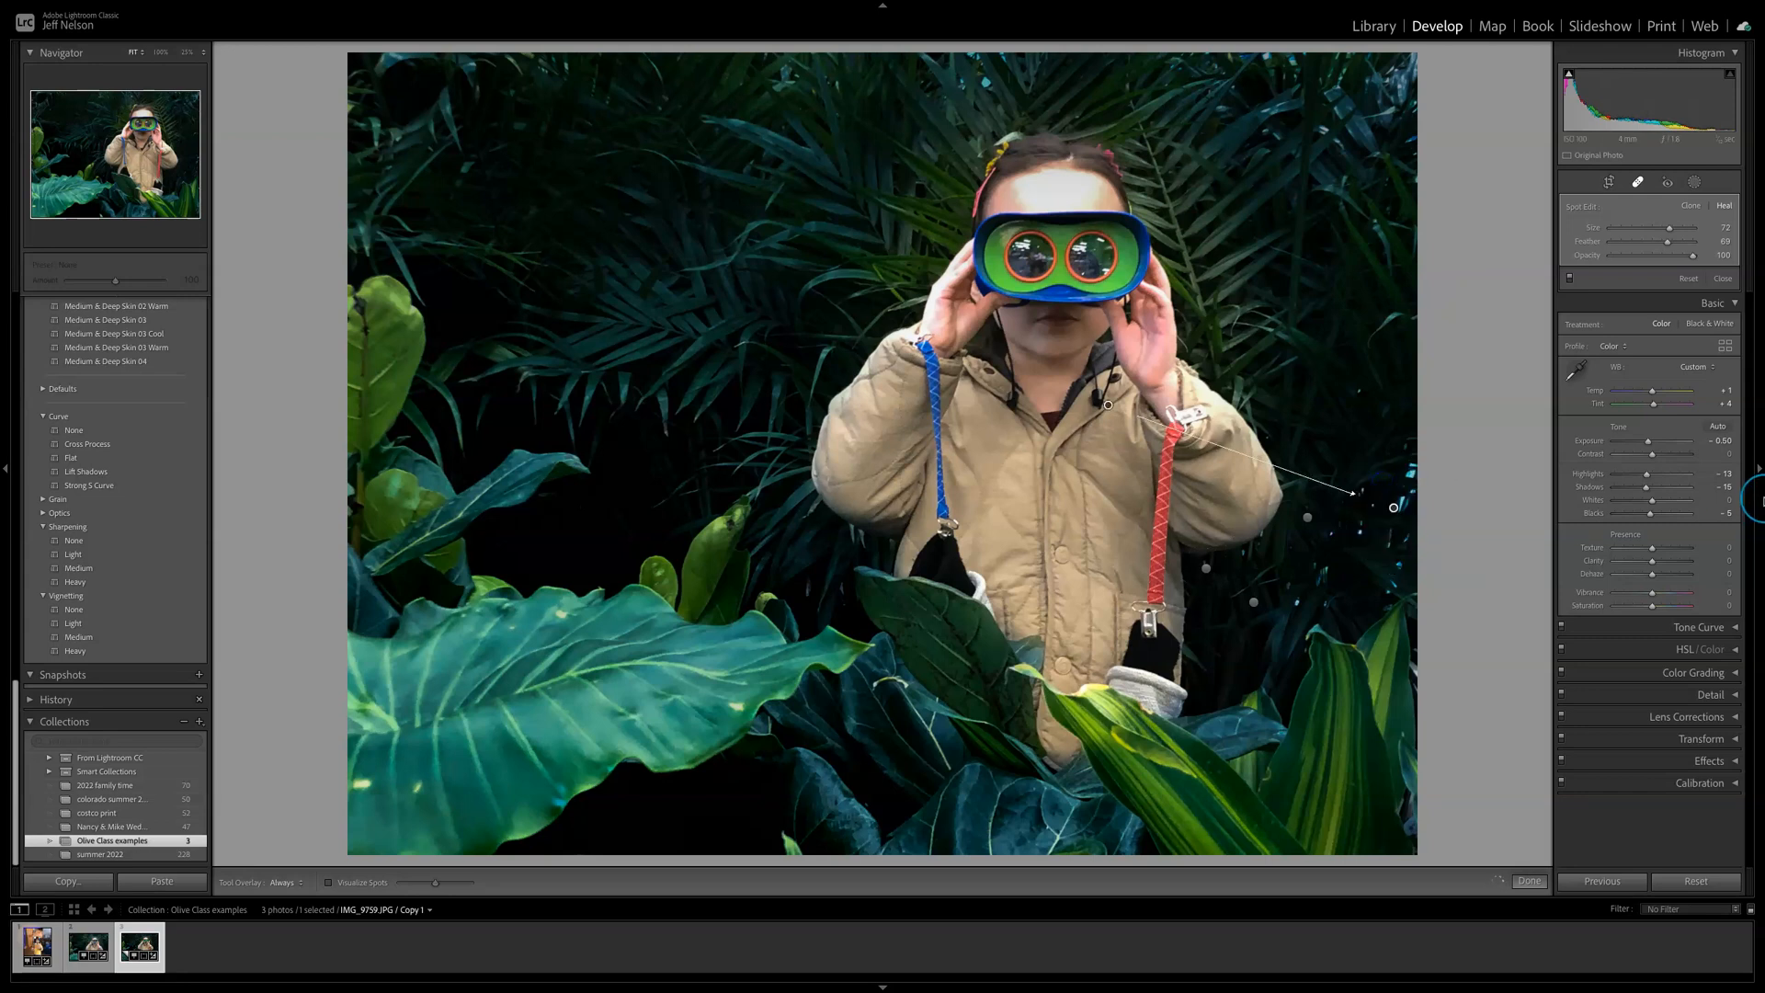
pyautogui.moveTo(1108, 405)
pyautogui.mouseDown()
pyautogui.moveTo(1098, 428)
pyautogui.moveTo(663, 486)
pyautogui.mouseUp()
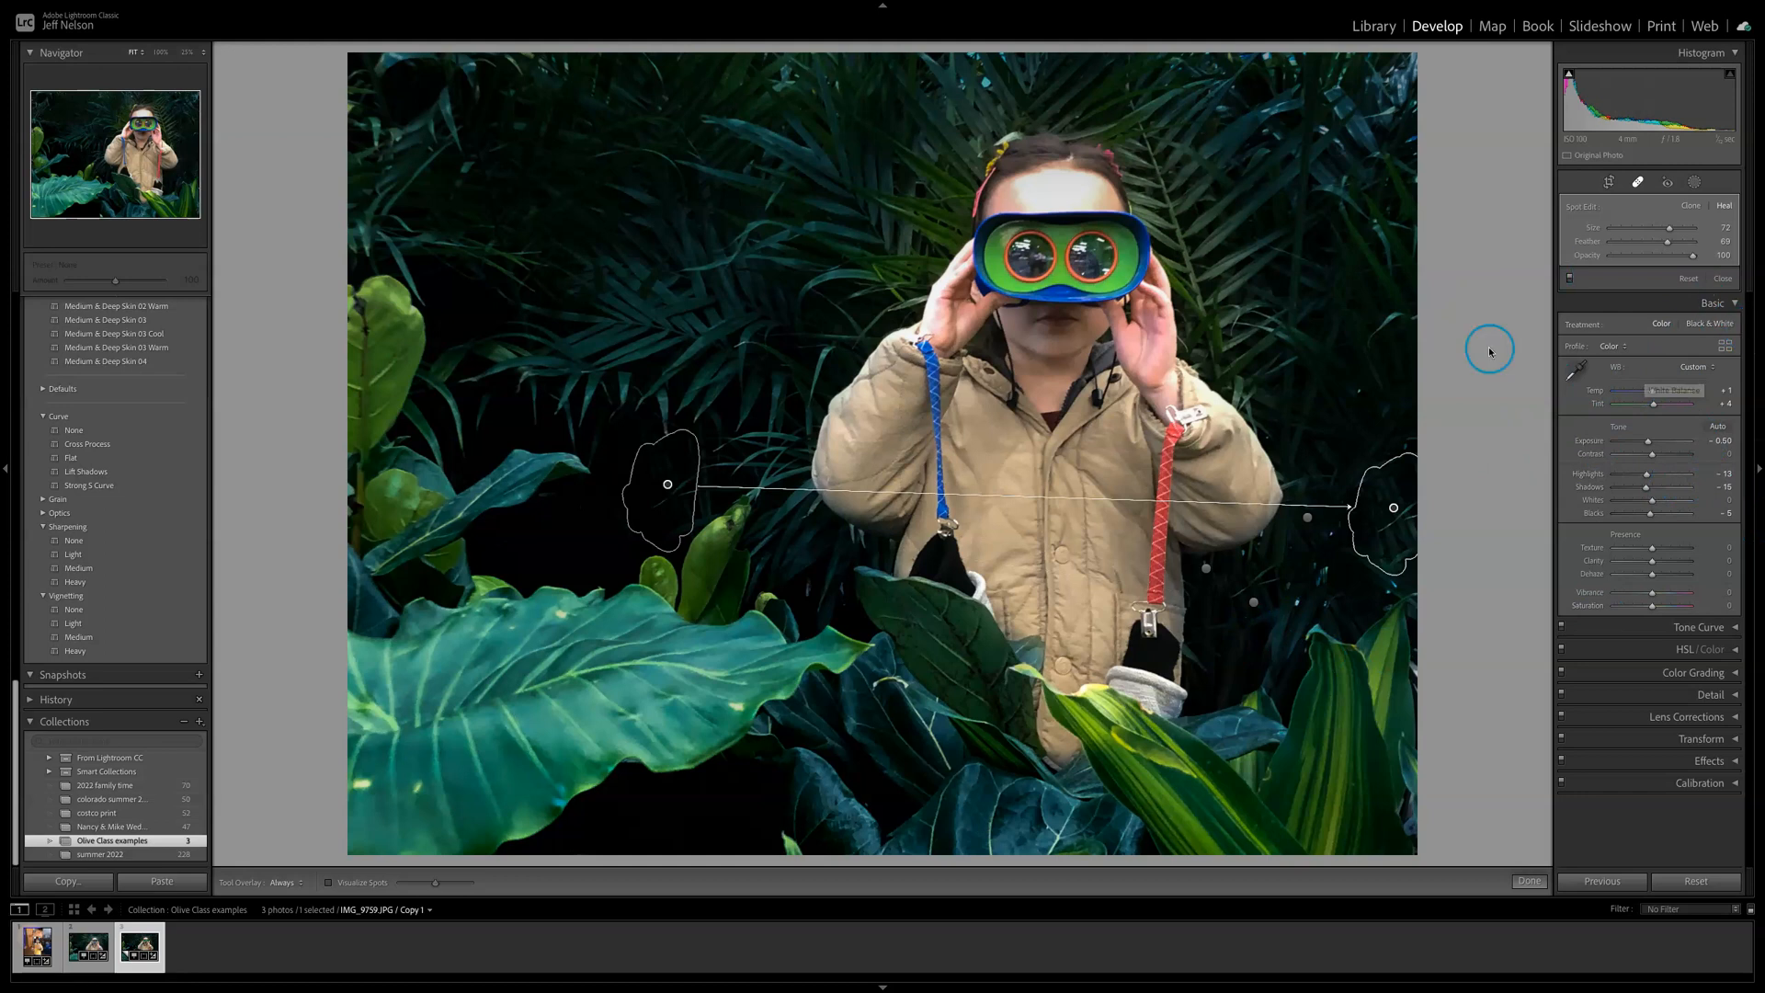
# Step: Compare the photo with the spot healing turned off and on
pyautogui.click(1570, 279)
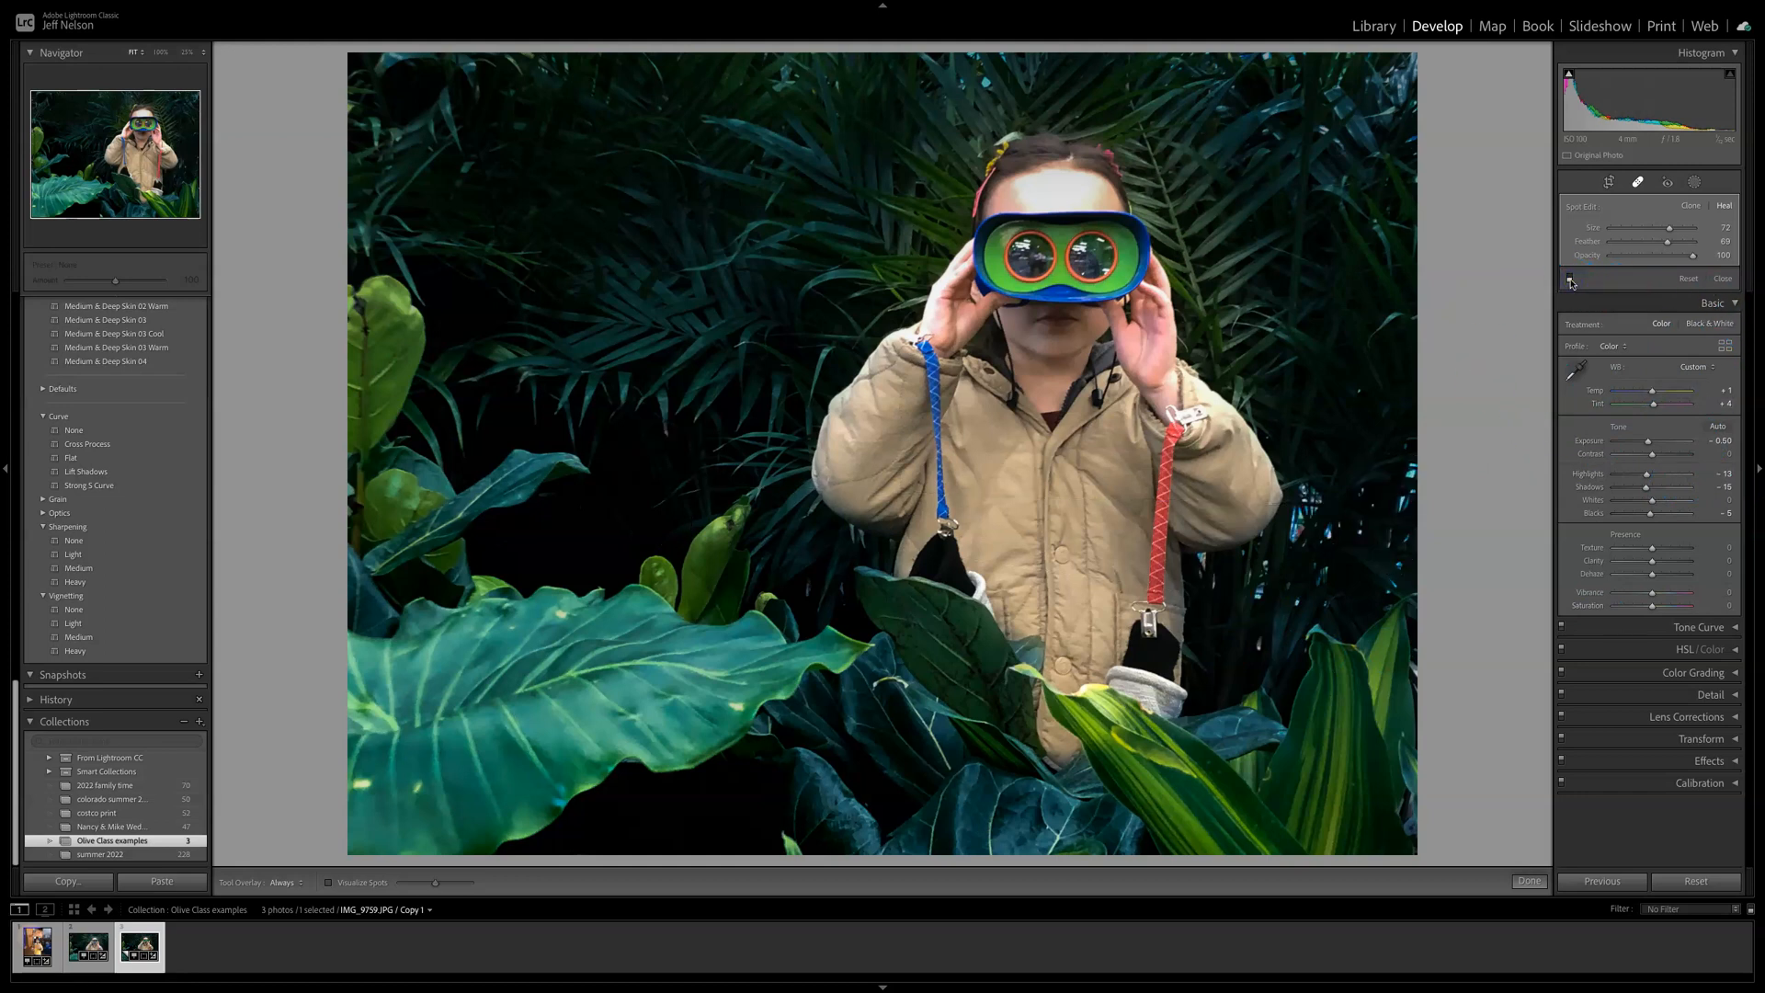
pyautogui.click(1571, 280)
pyautogui.click(1570, 279)
pyautogui.click(1571, 280)
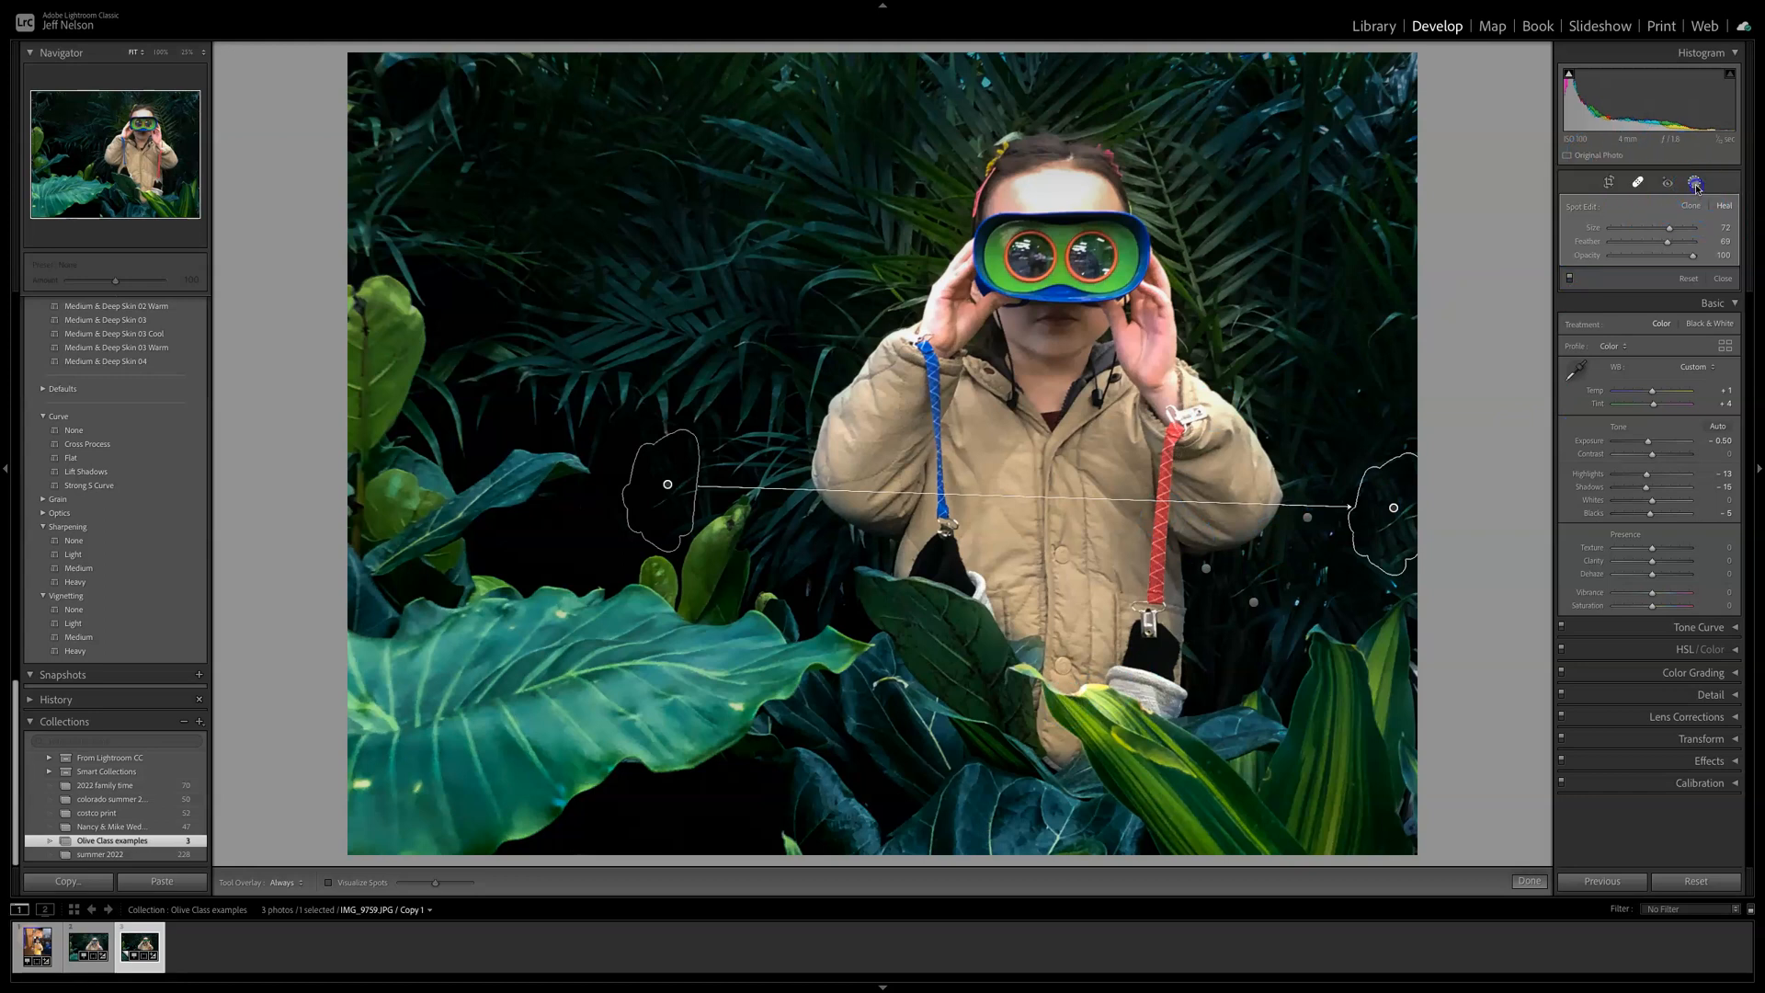
# Step: Compare the photo with all masks hidden and shown
pyautogui.click(1694, 183)
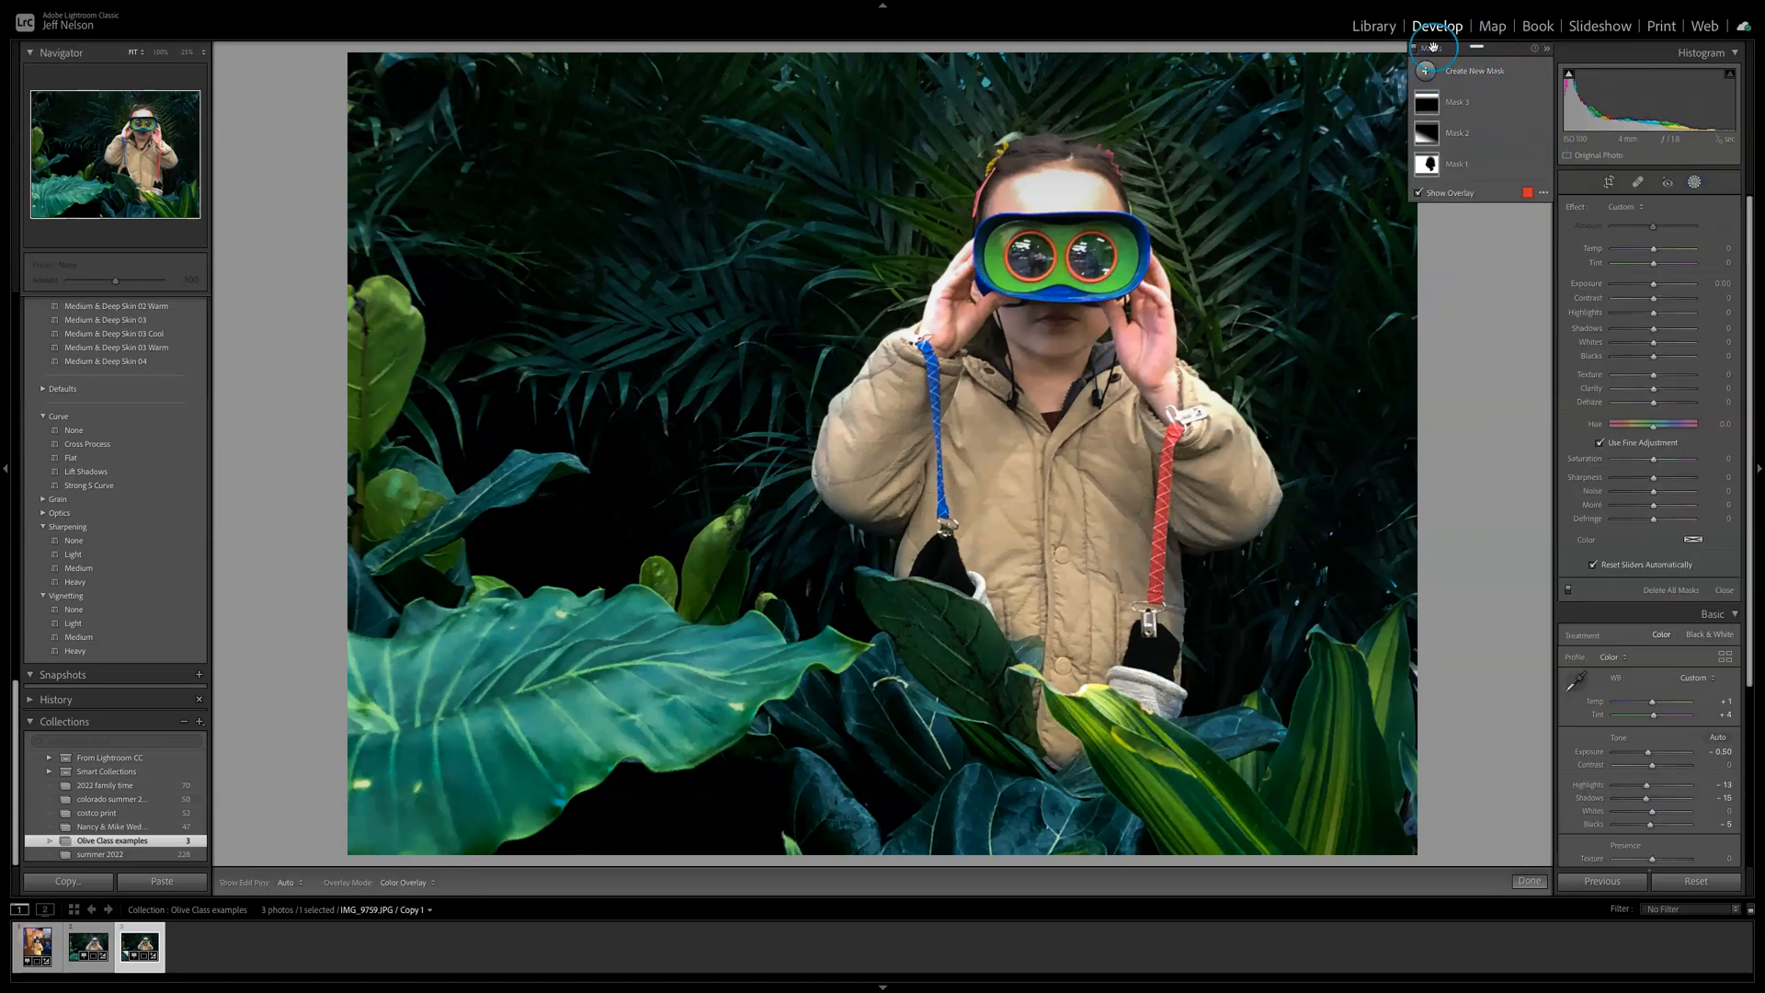
pyautogui.click(1415, 50)
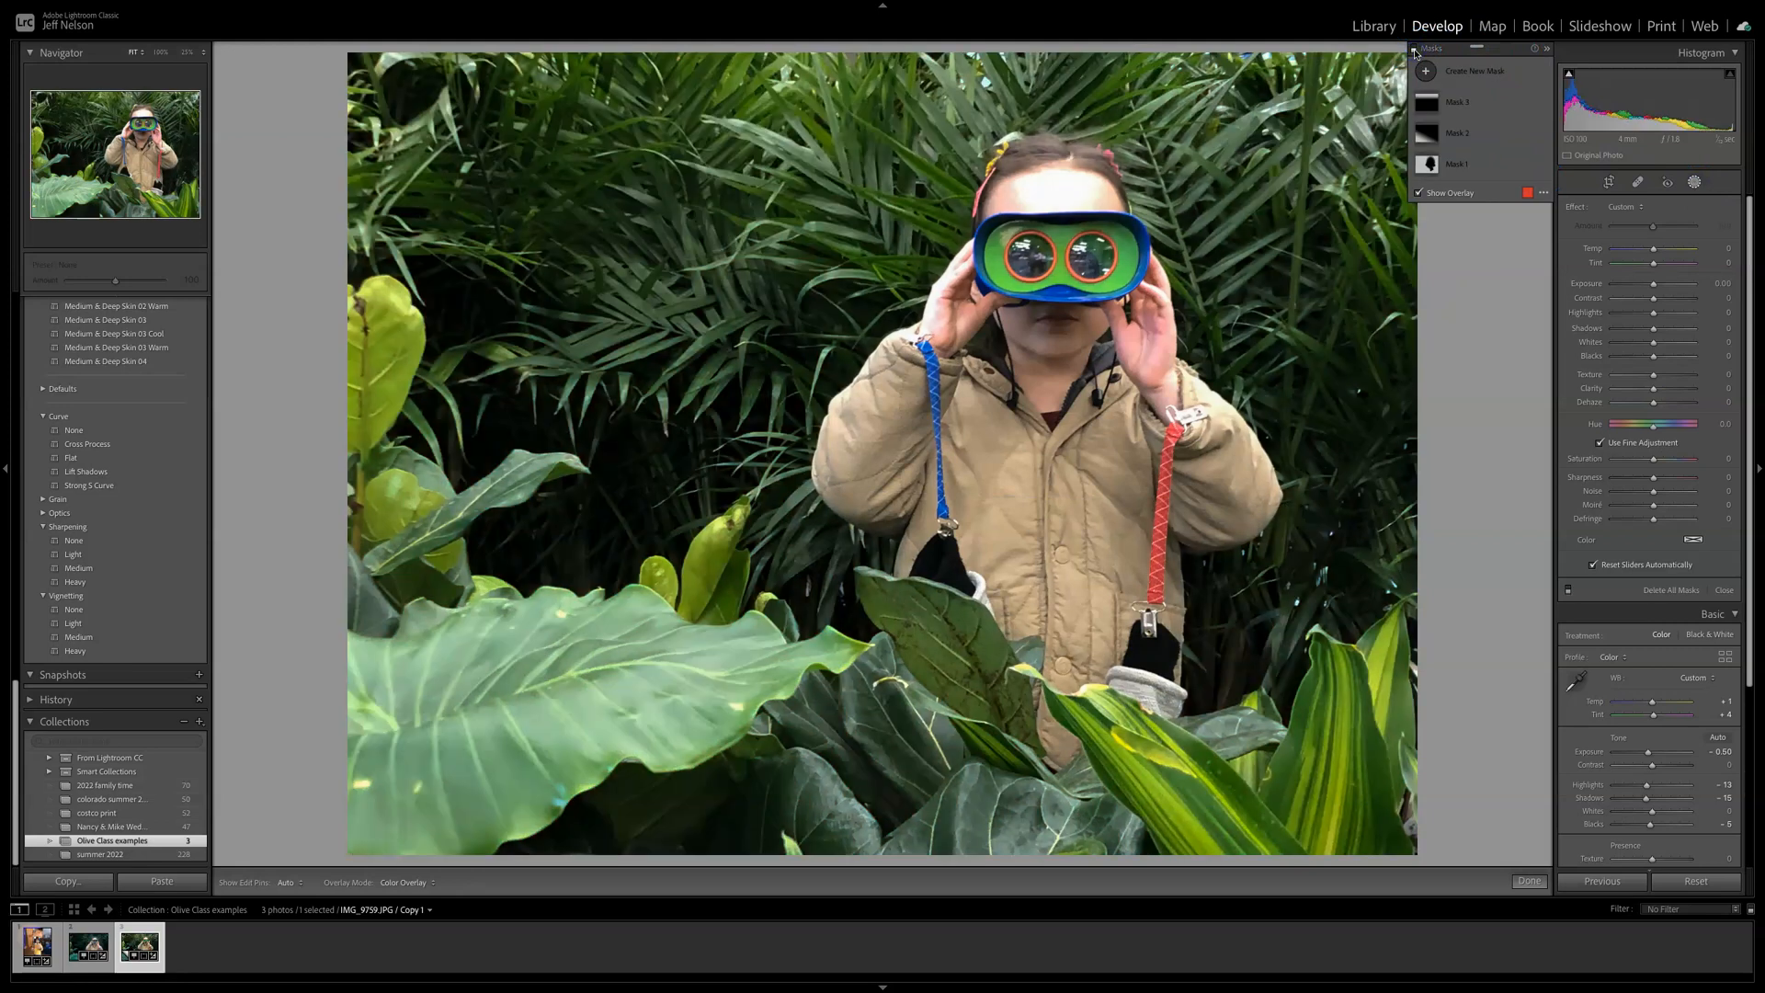
pyautogui.click(1415, 50)
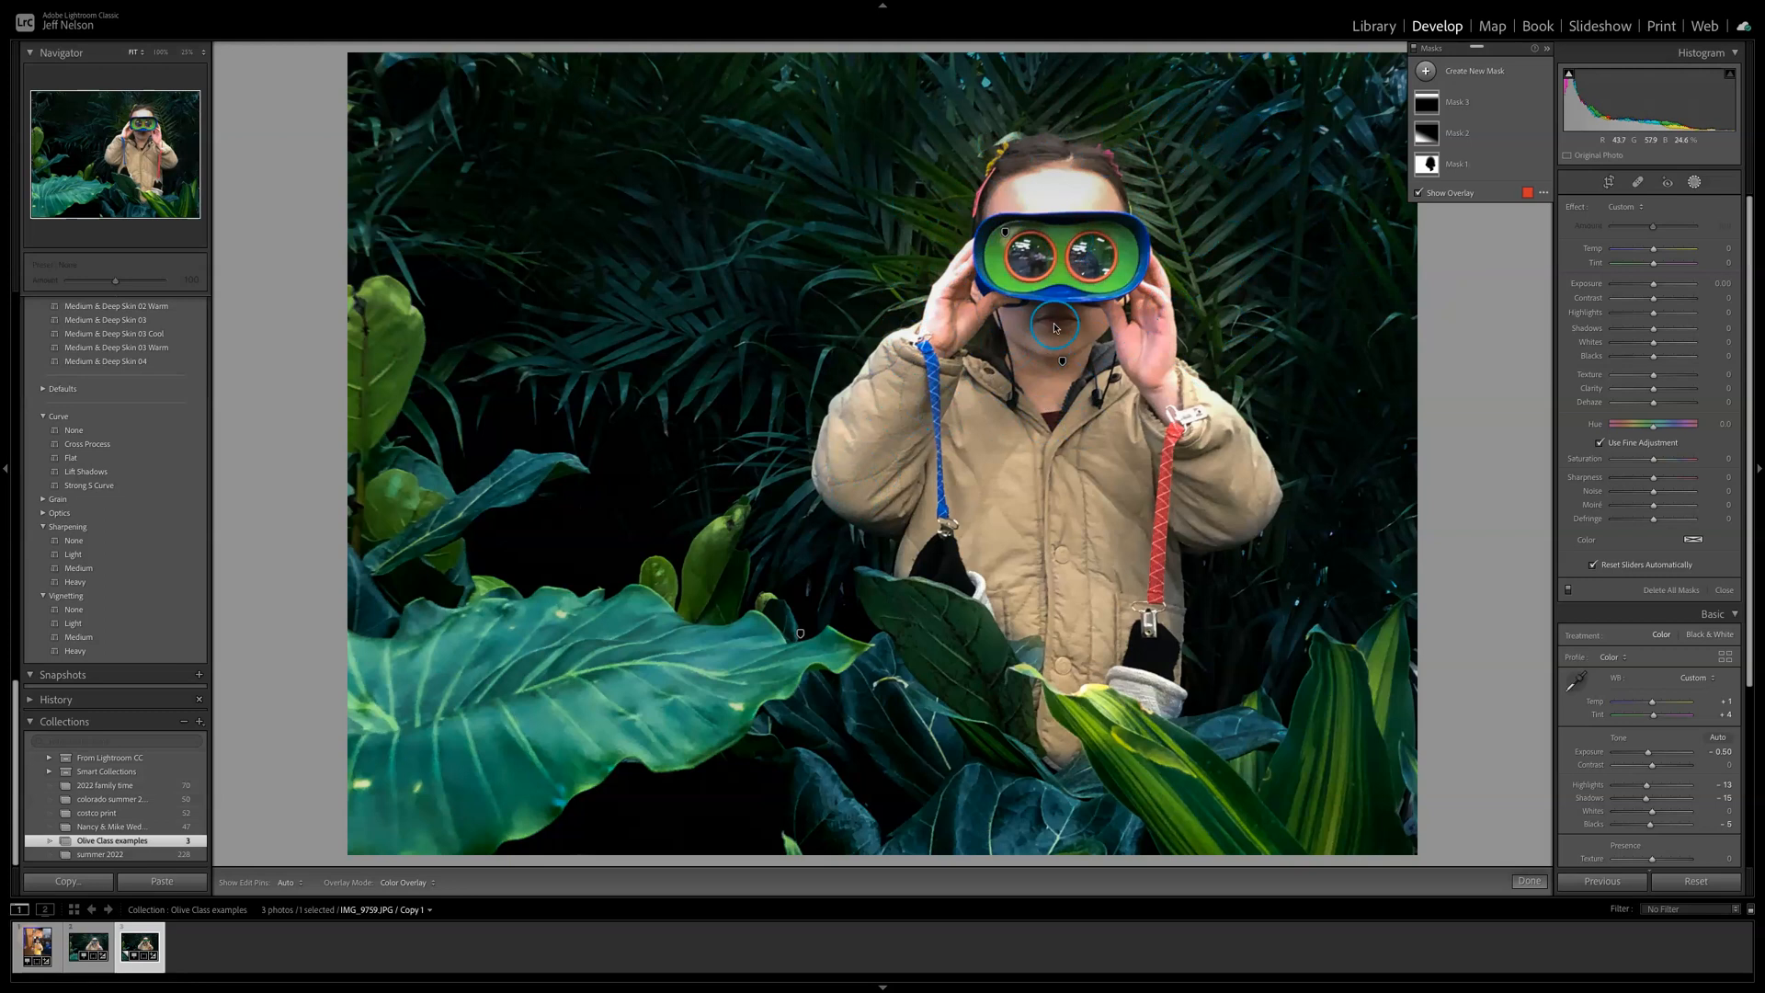
# Step: Narrow the radial gradient of Mask 1 around the child and set its feather to 30
pyautogui.click(1062, 361)
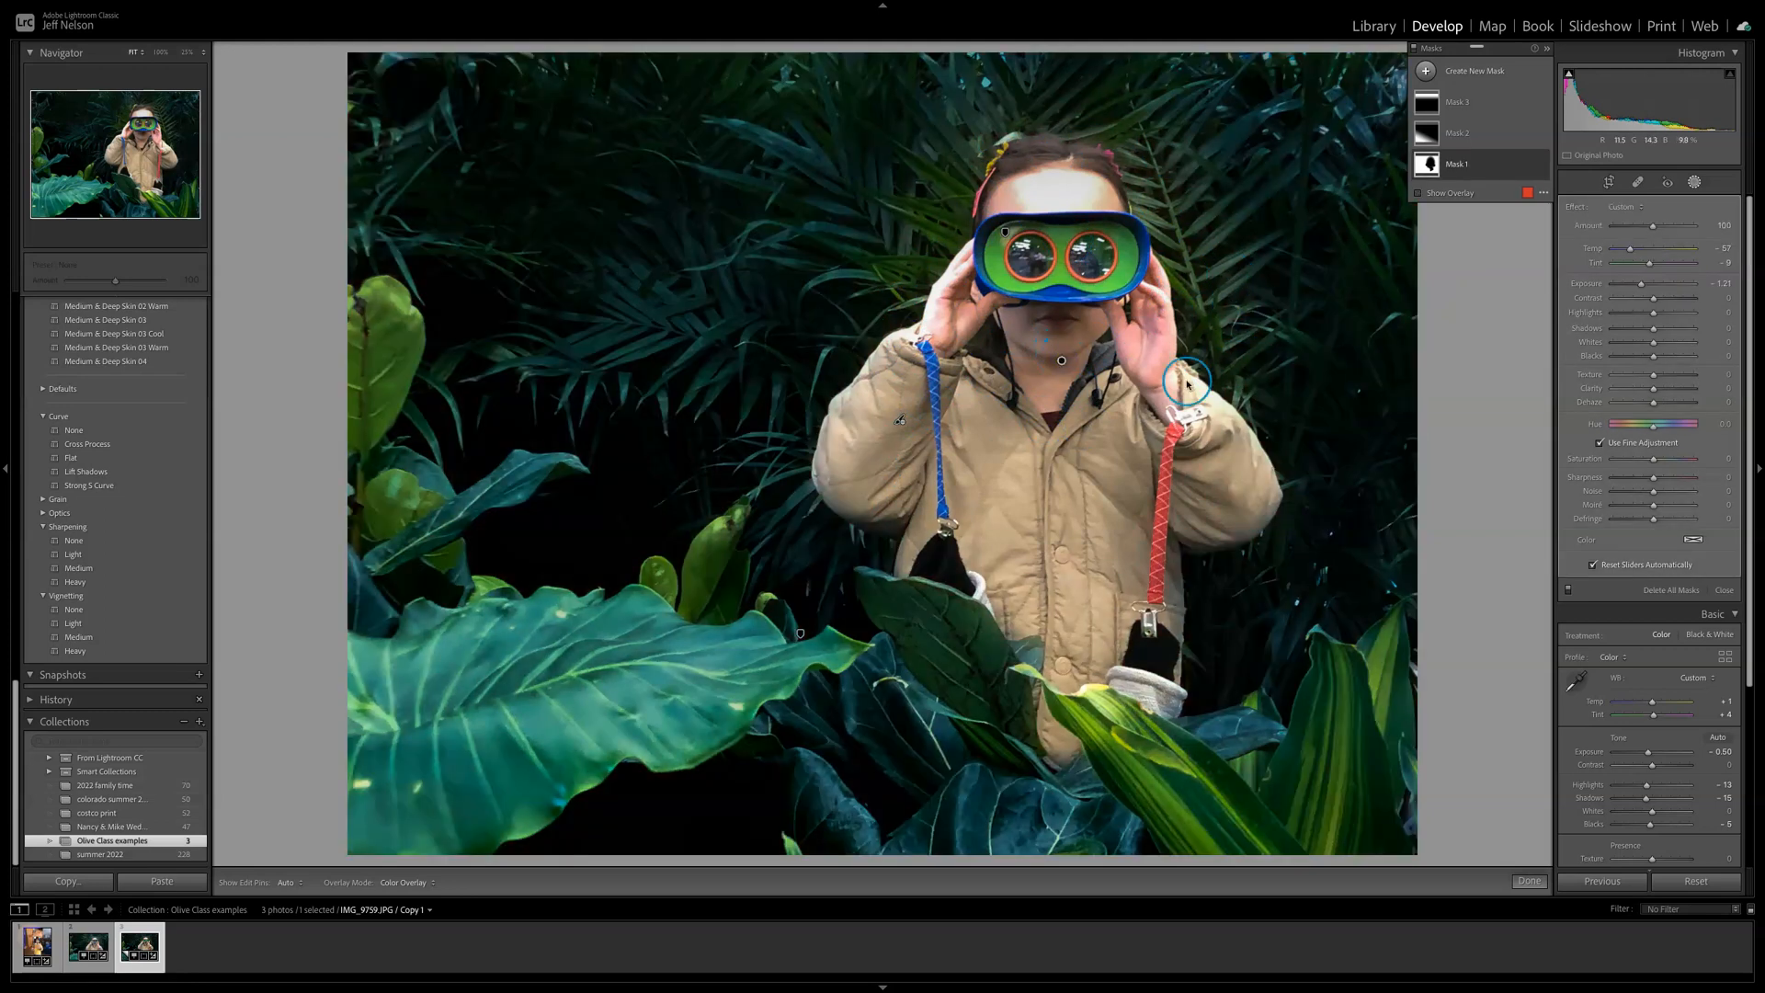
pyautogui.click(1476, 164)
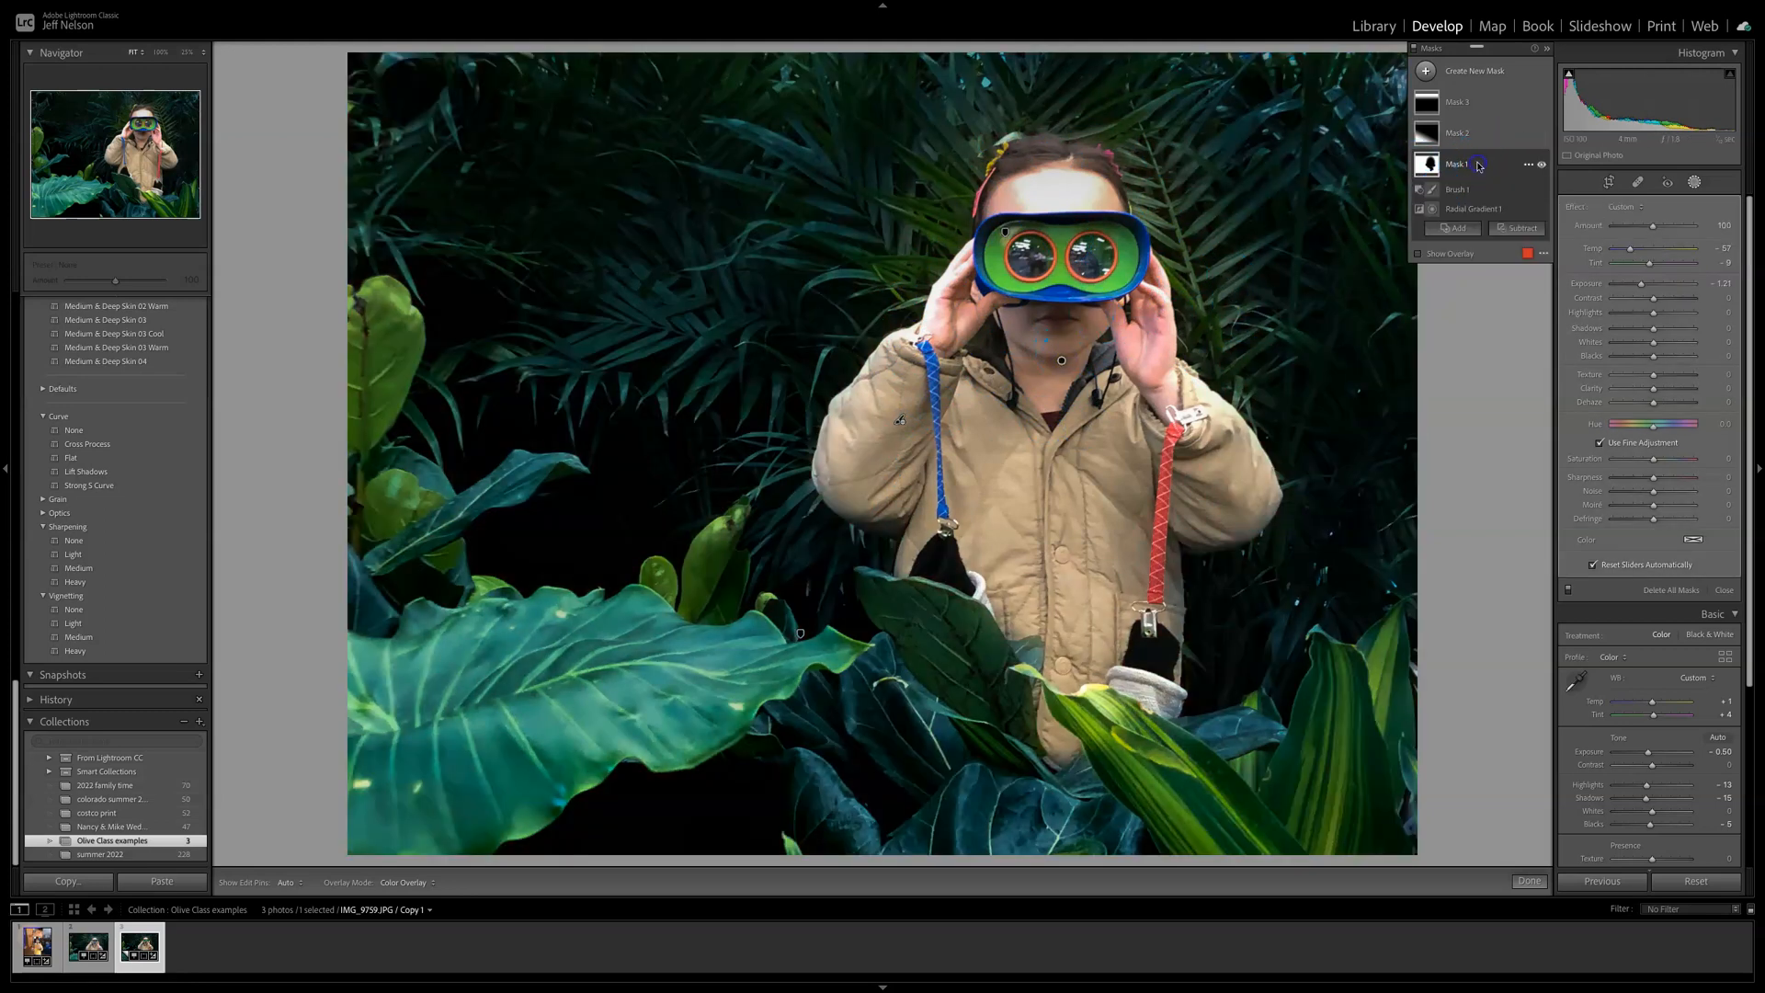
pyautogui.click(1439, 210)
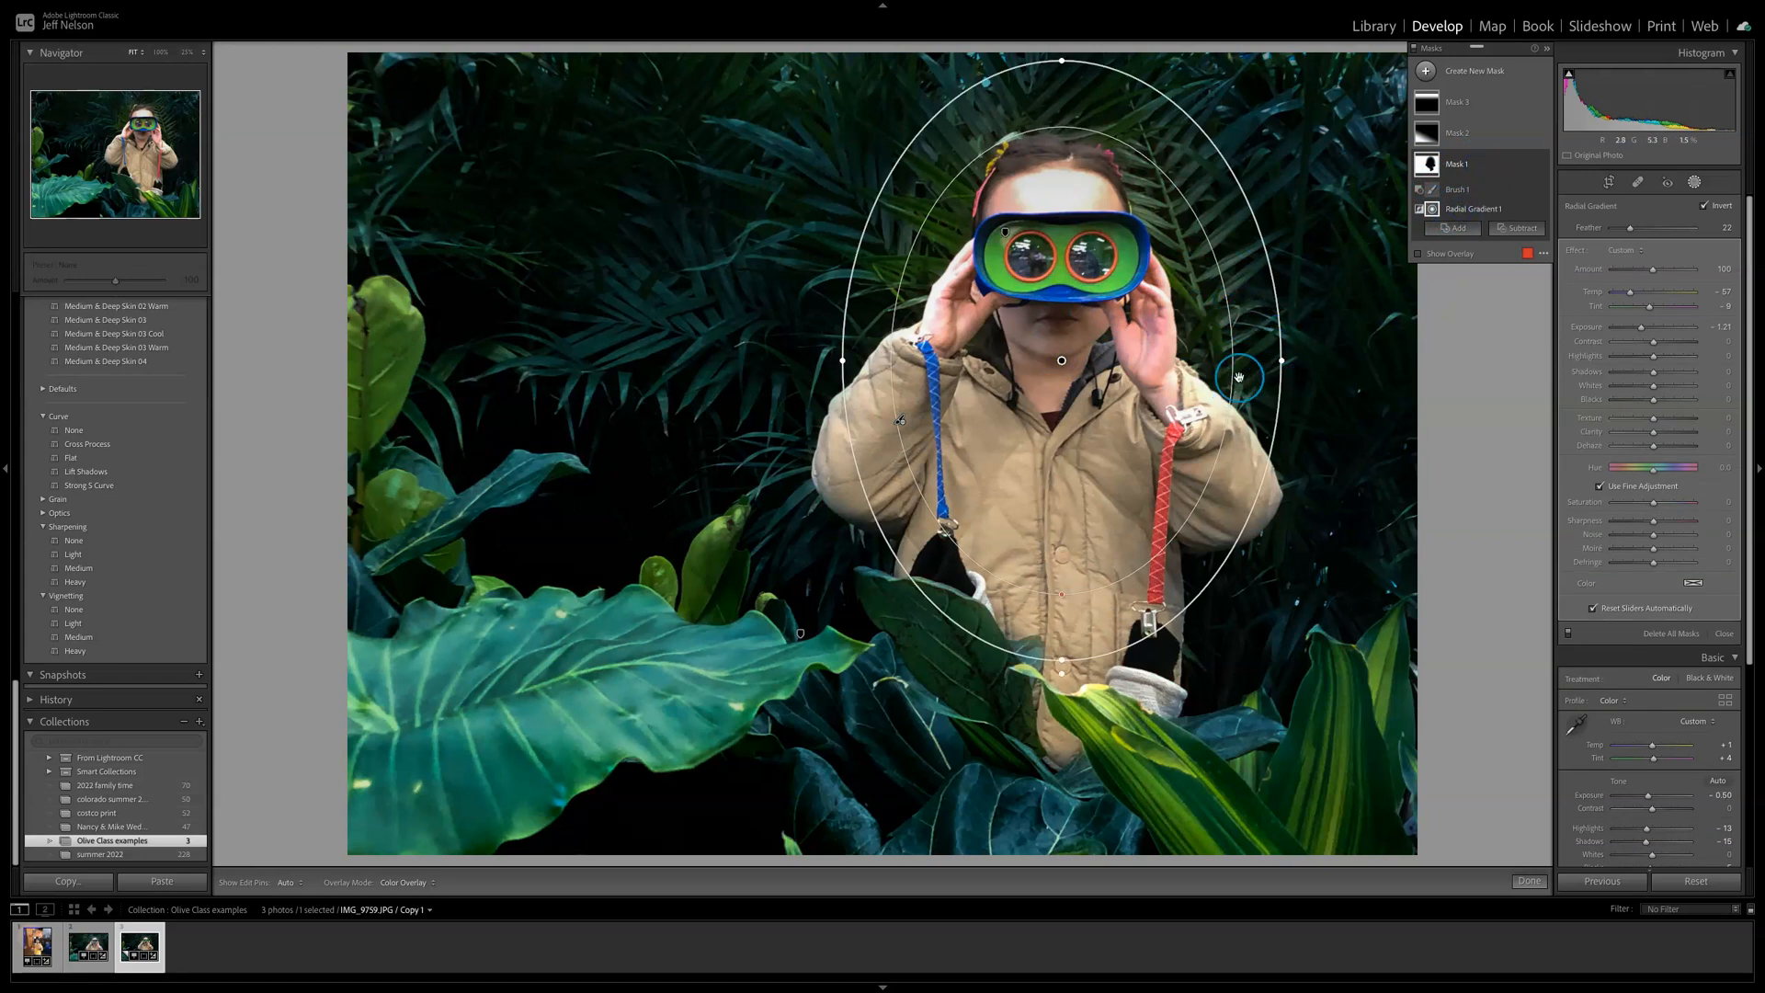
pyautogui.moveTo(1282, 360); pyautogui.dragTo(1259, 360)
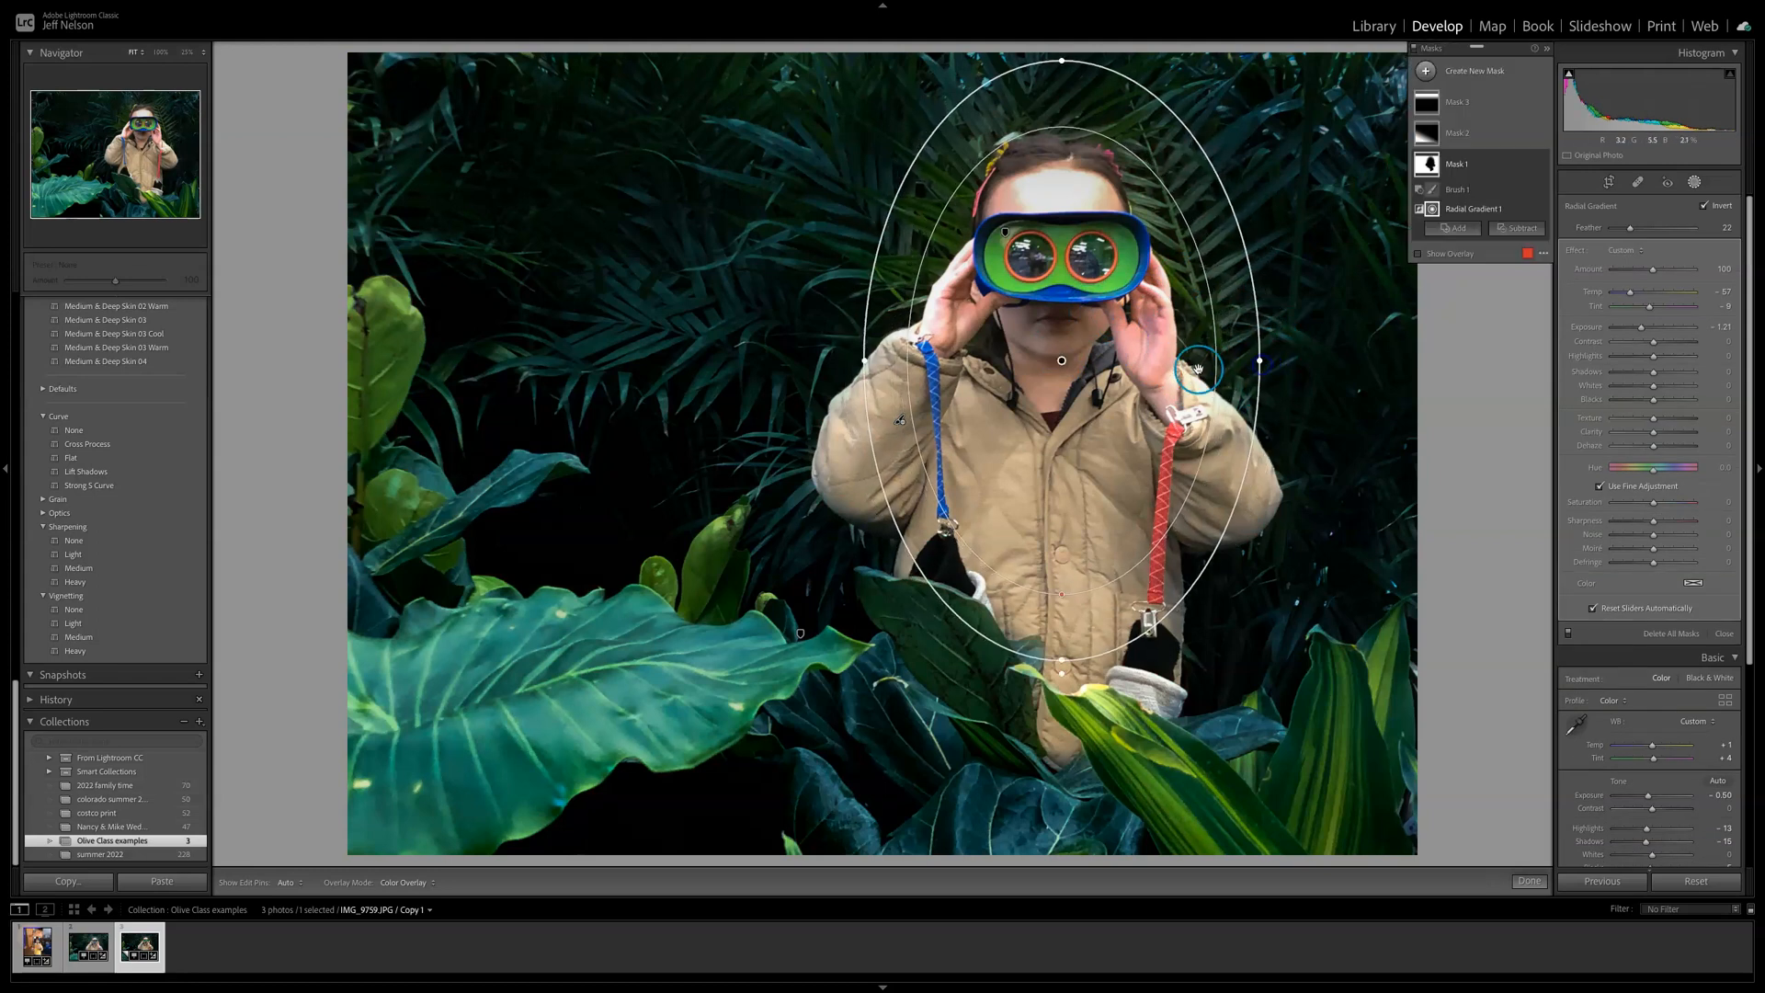
pyautogui.moveTo(1060, 593); pyautogui.dragTo(1062, 573)
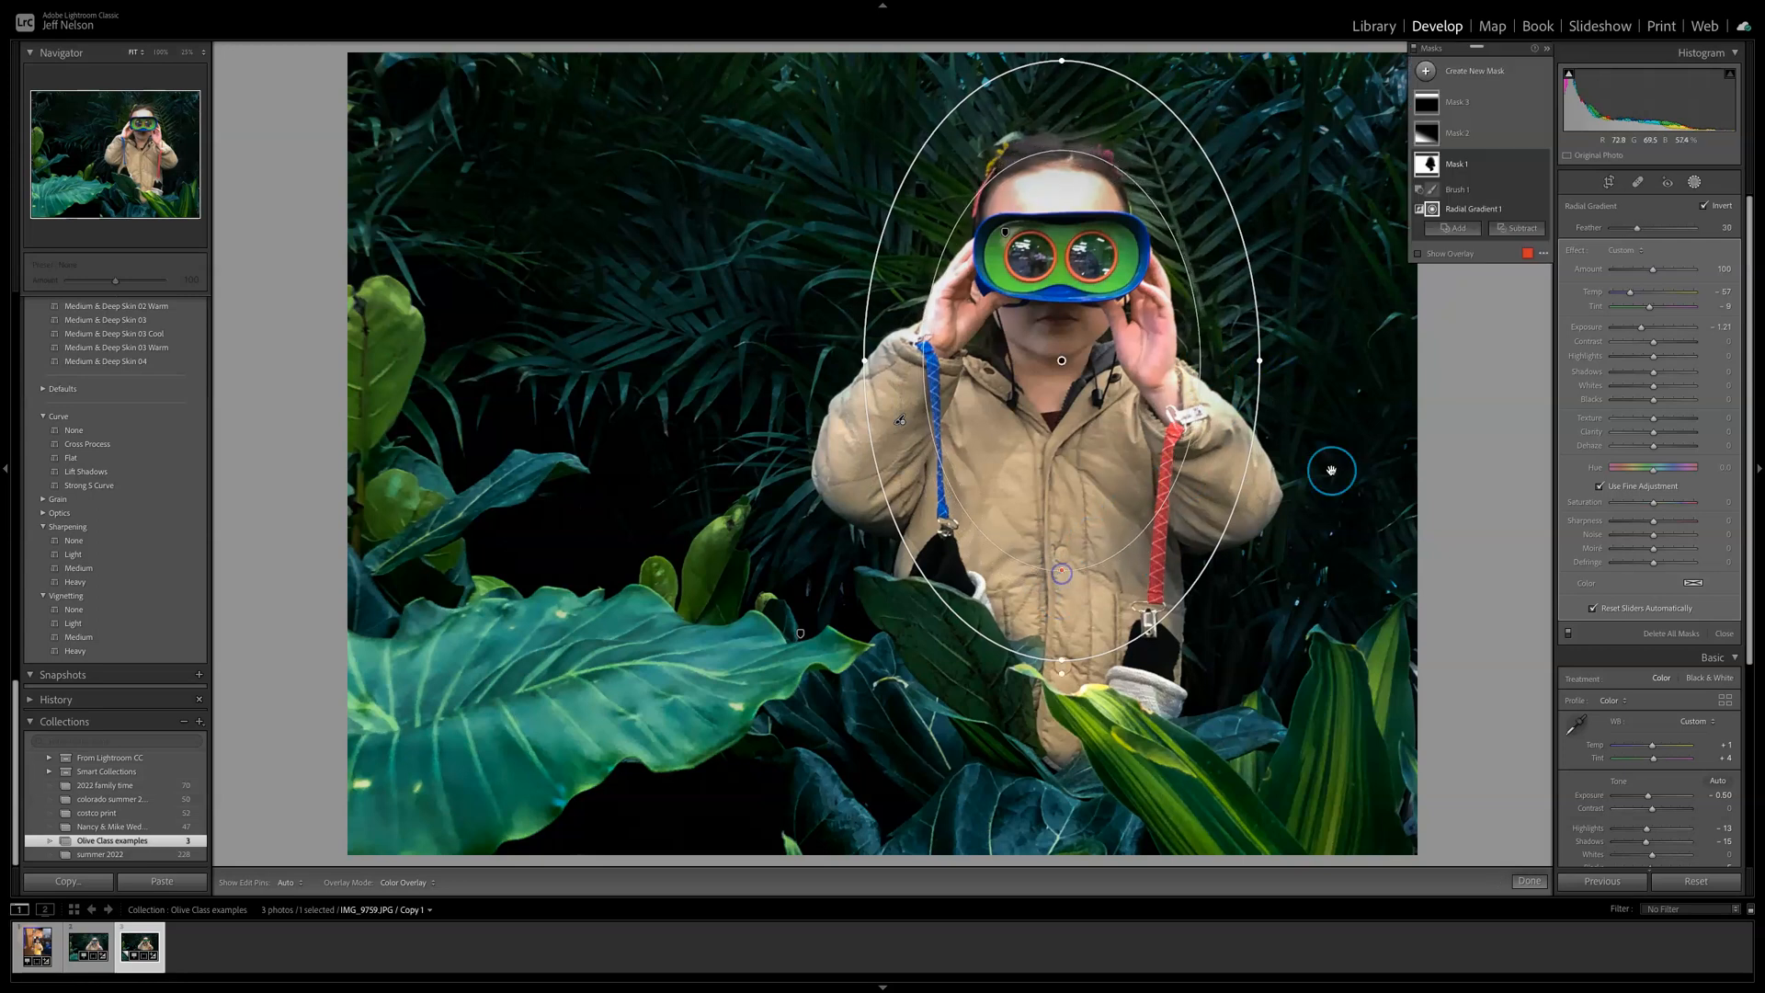
# Step: Move the radial gradient slightly down over the coat, widen and lengthen it a little, and finish editing the mask
pyautogui.moveTo(1141, 344); pyautogui.dragTo(1133, 382)
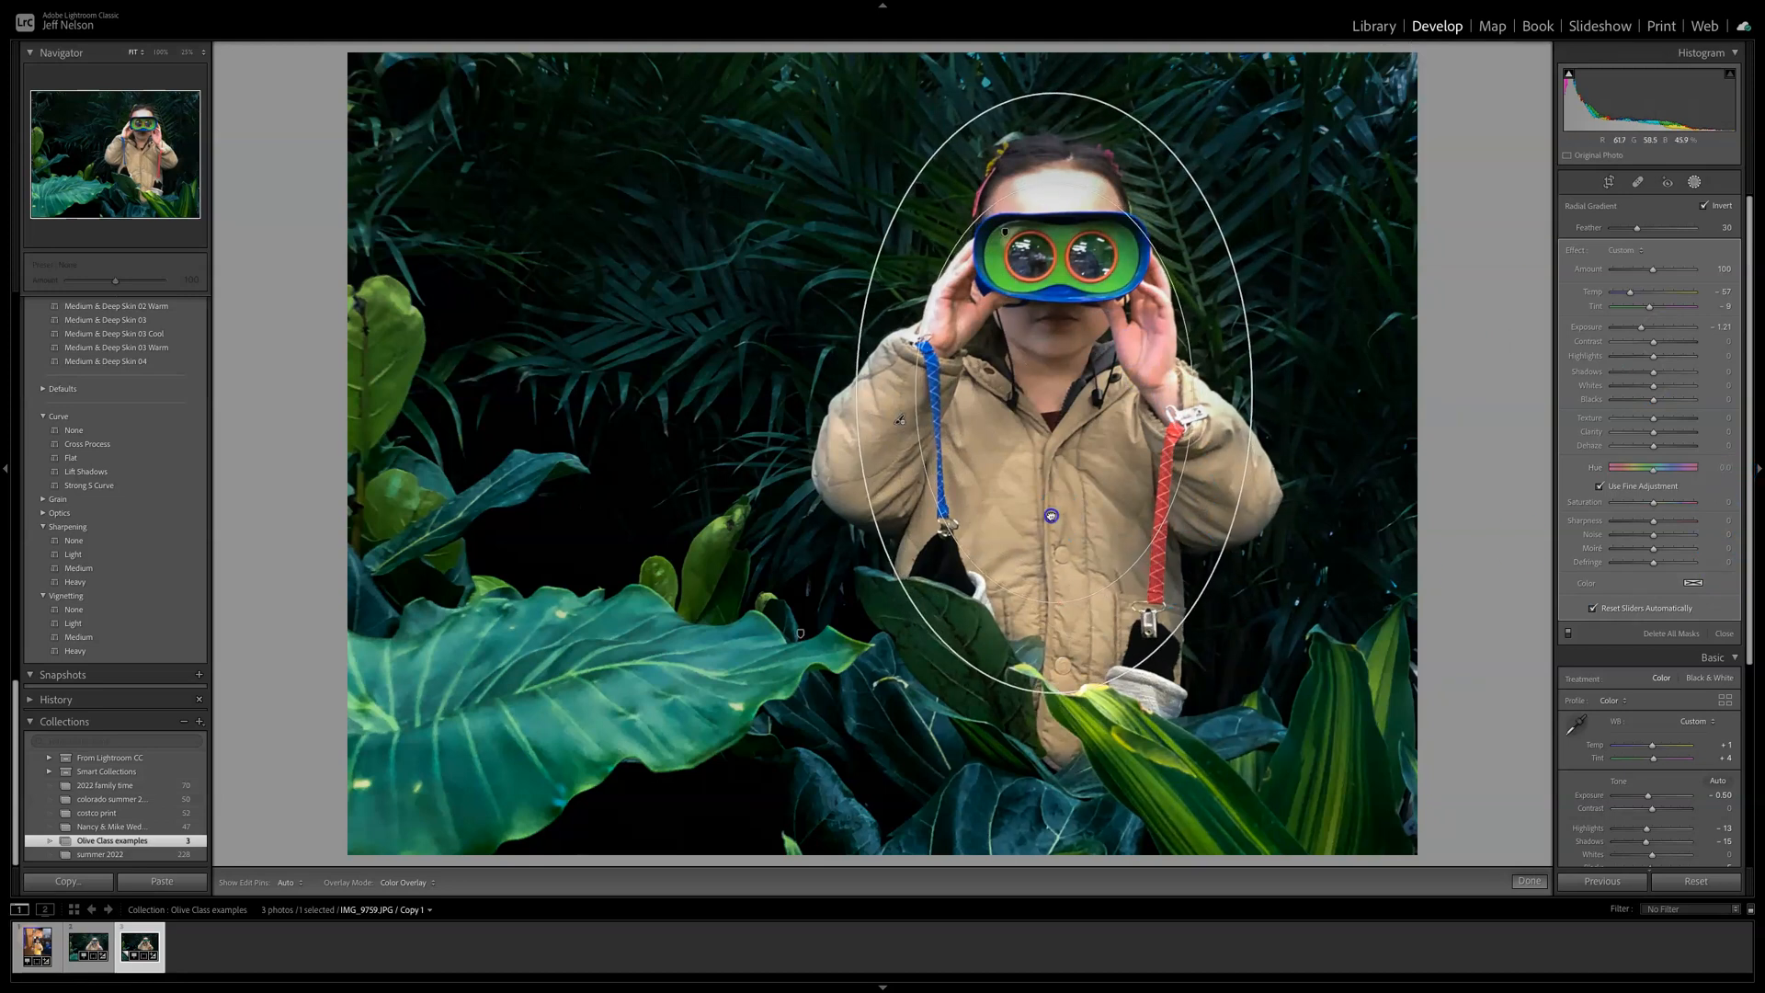
pyautogui.moveTo(854, 395); pyautogui.dragTo(844, 395)
pyautogui.moveTo(1070, 652); pyautogui.dragTo(1071, 667)
pyautogui.click(1529, 881)
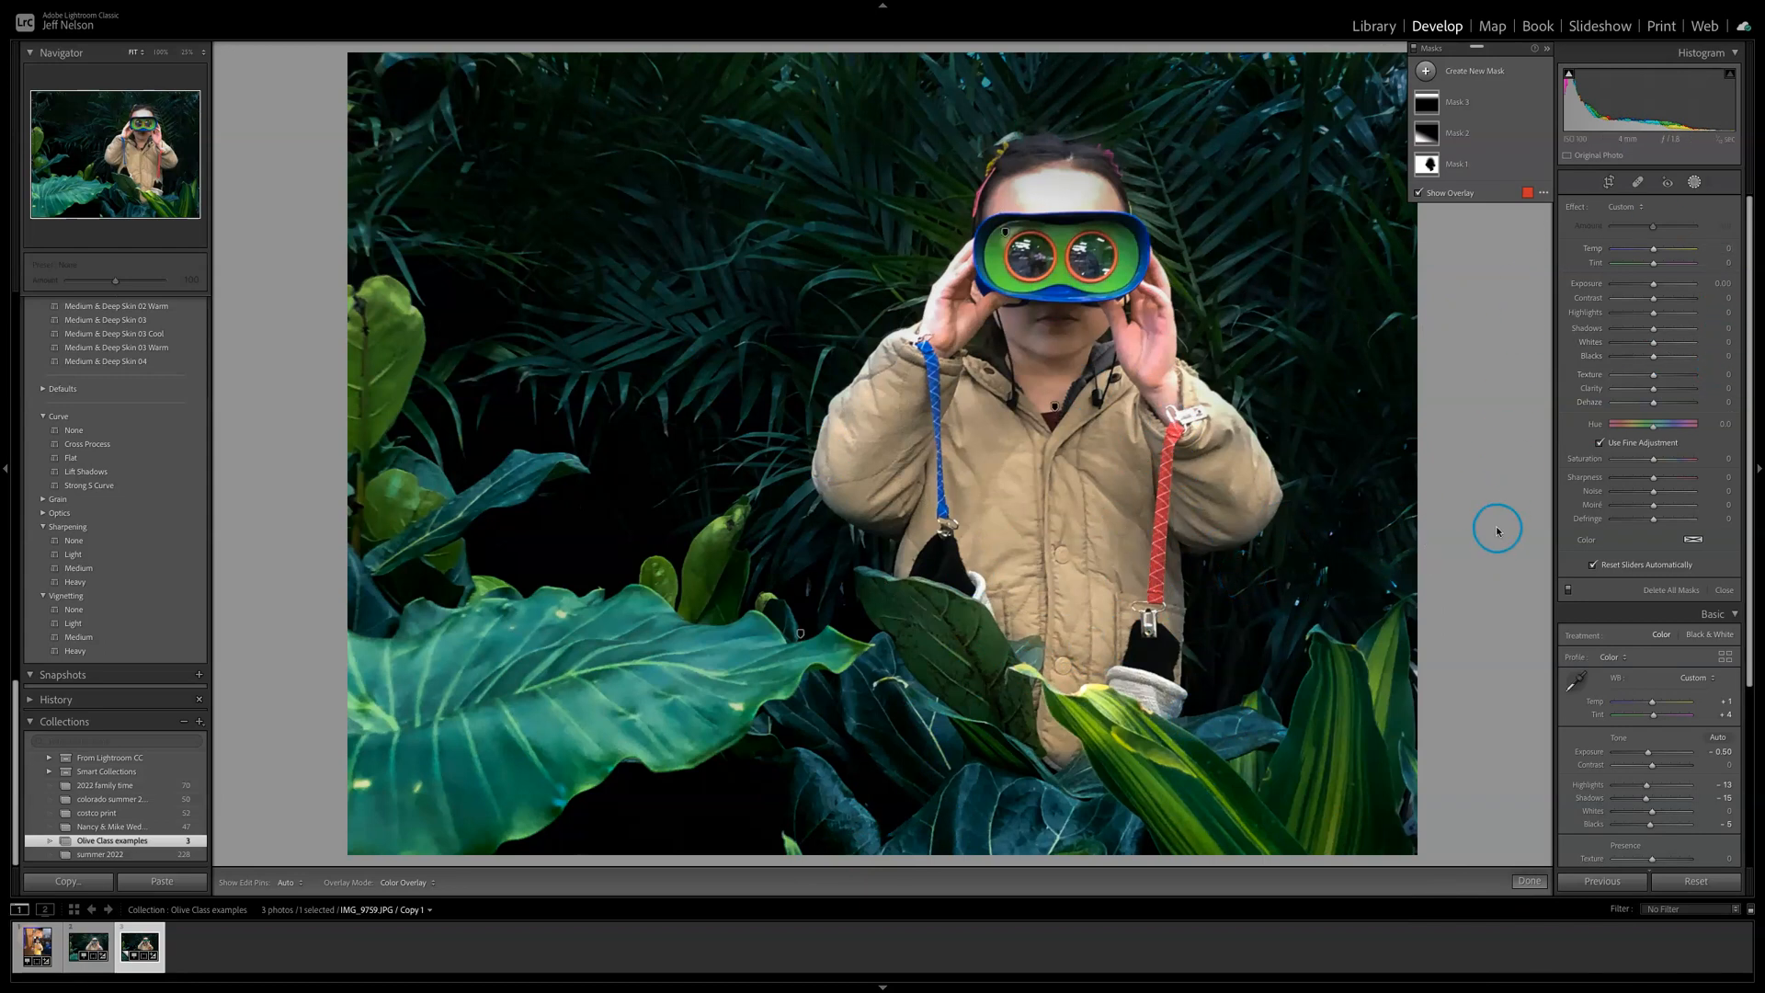
# Step: Tint the shadows blue with Color Grading, trying different hues and a saturation of 30
pyautogui.moveTo(1749, 387); pyautogui.dragTo(1724, 682)
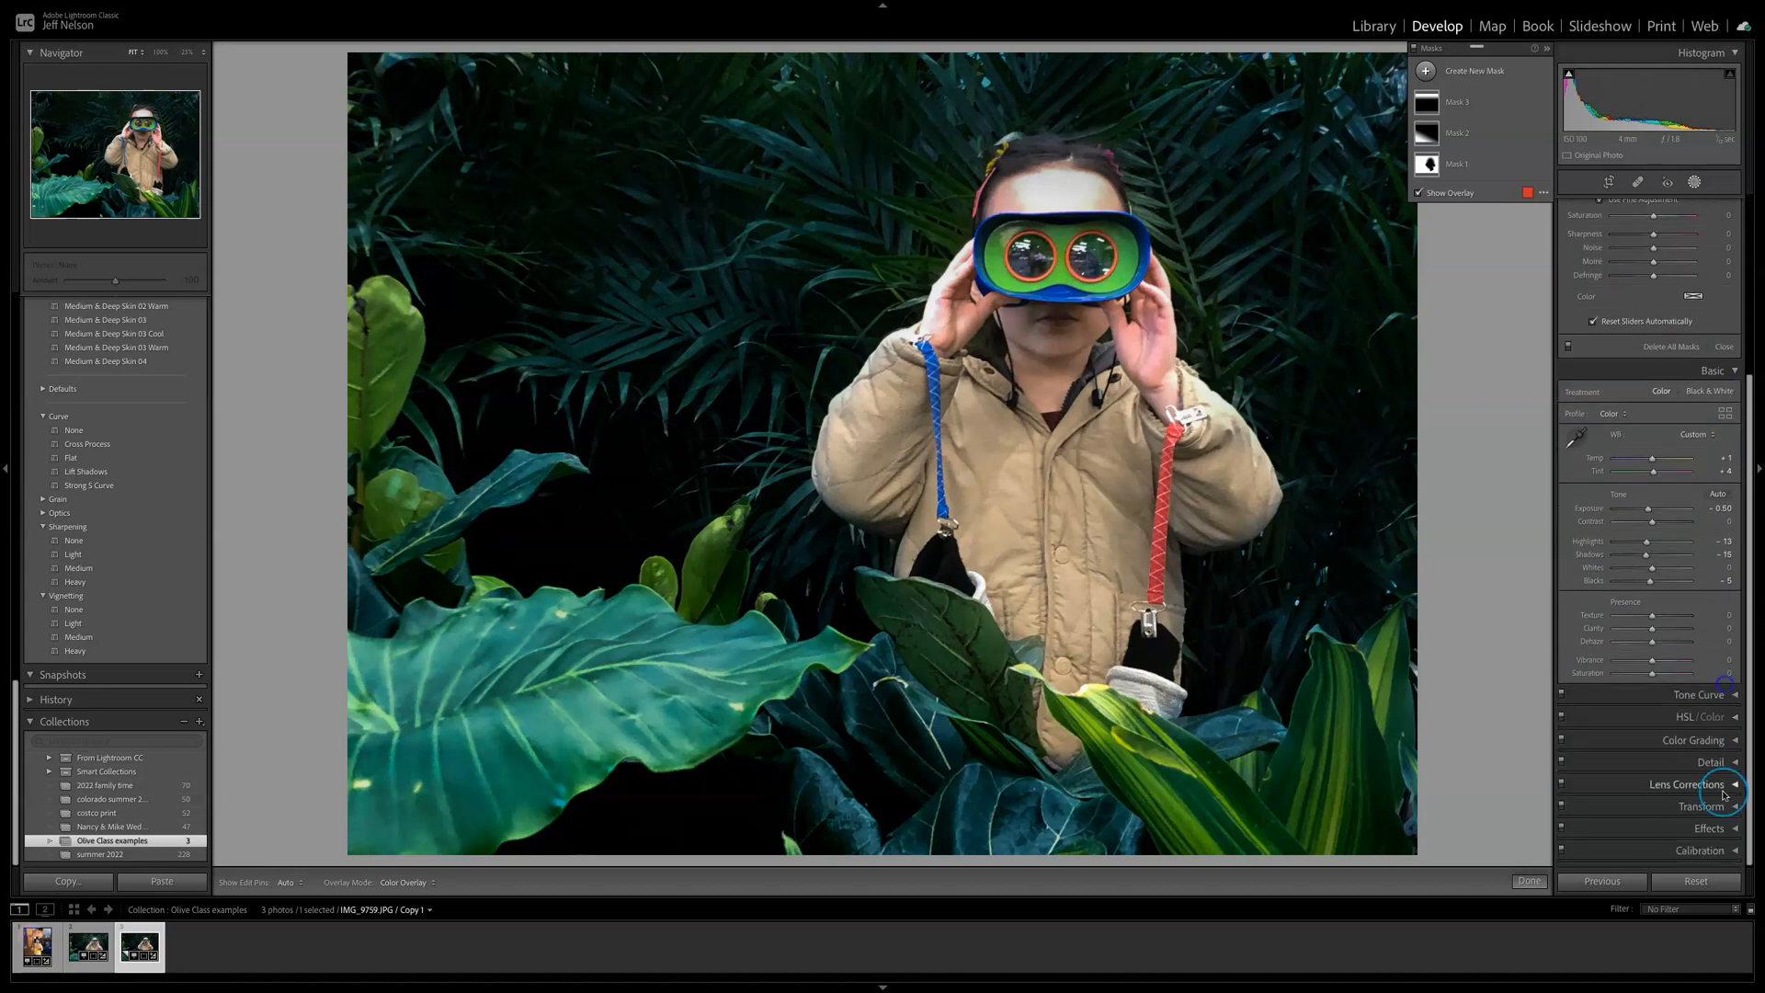
pyautogui.click(1733, 741)
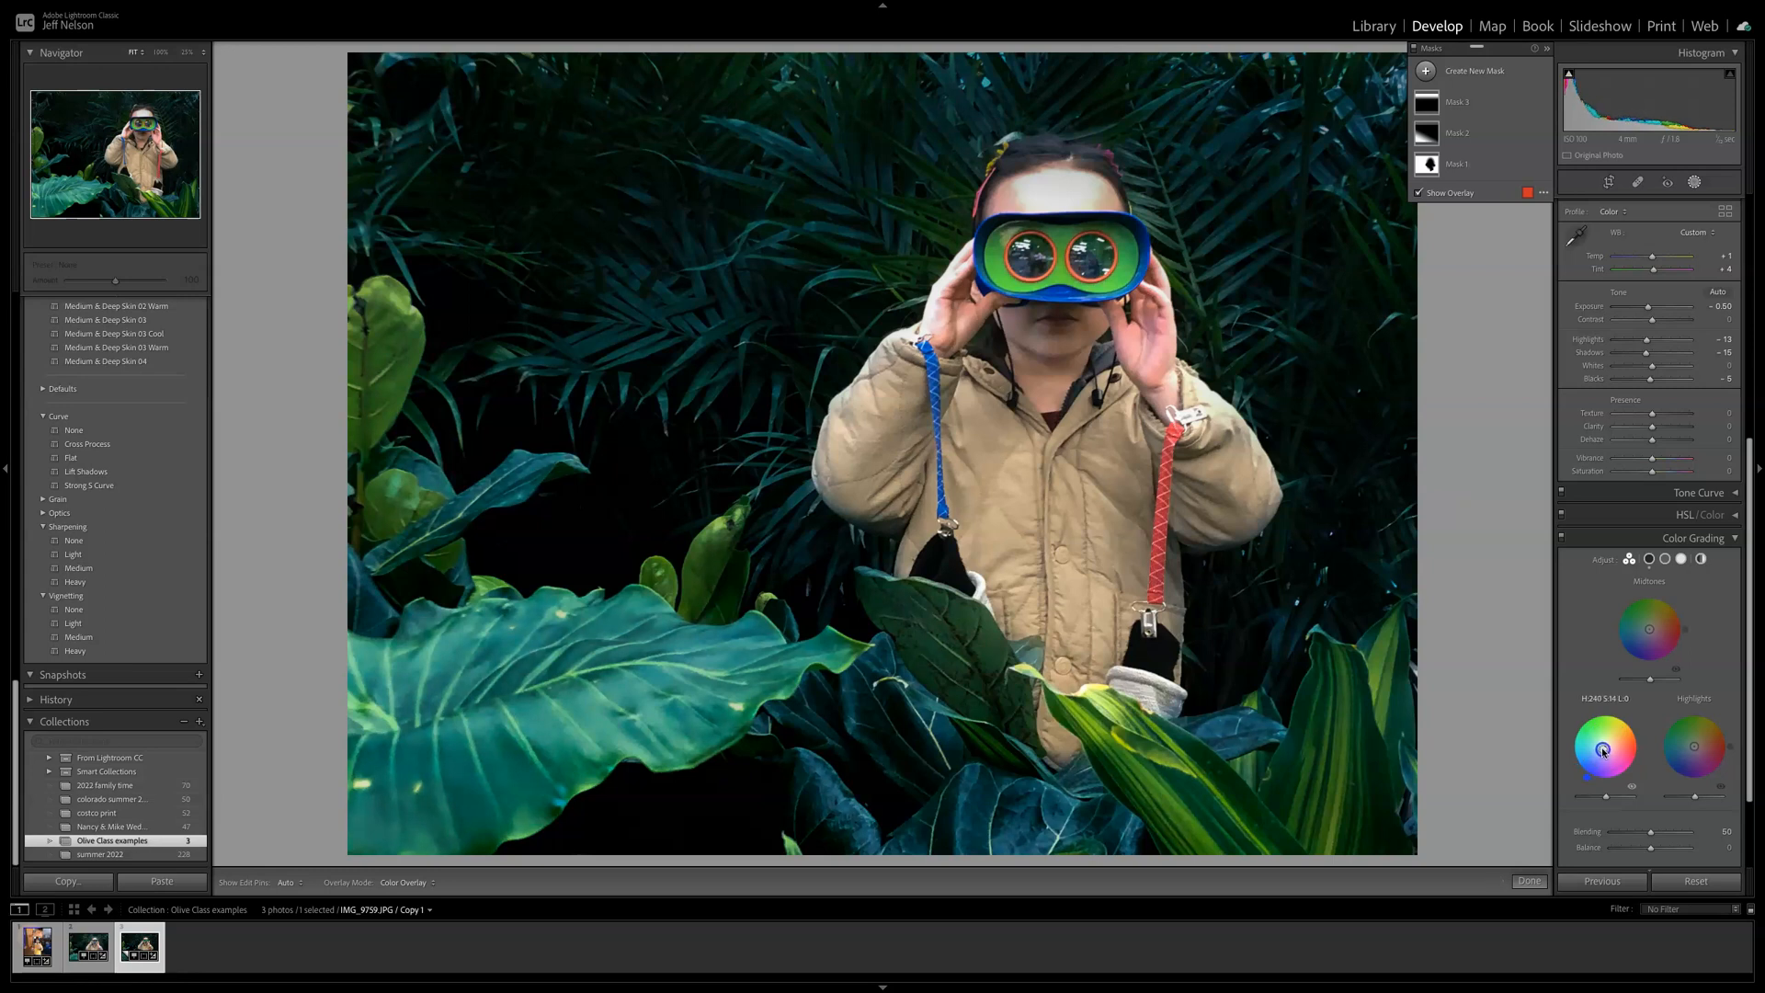
pyautogui.moveTo(1603, 741); pyautogui.dragTo(1604, 747)
pyautogui.click(1581, 800)
pyautogui.click(1590, 779)
pyautogui.moveTo(1583, 779)
pyautogui.mouseDown()
pyautogui.moveTo(1578, 721)
pyautogui.moveTo(1627, 746)
pyautogui.moveTo(1594, 777)
pyautogui.mouseUp()
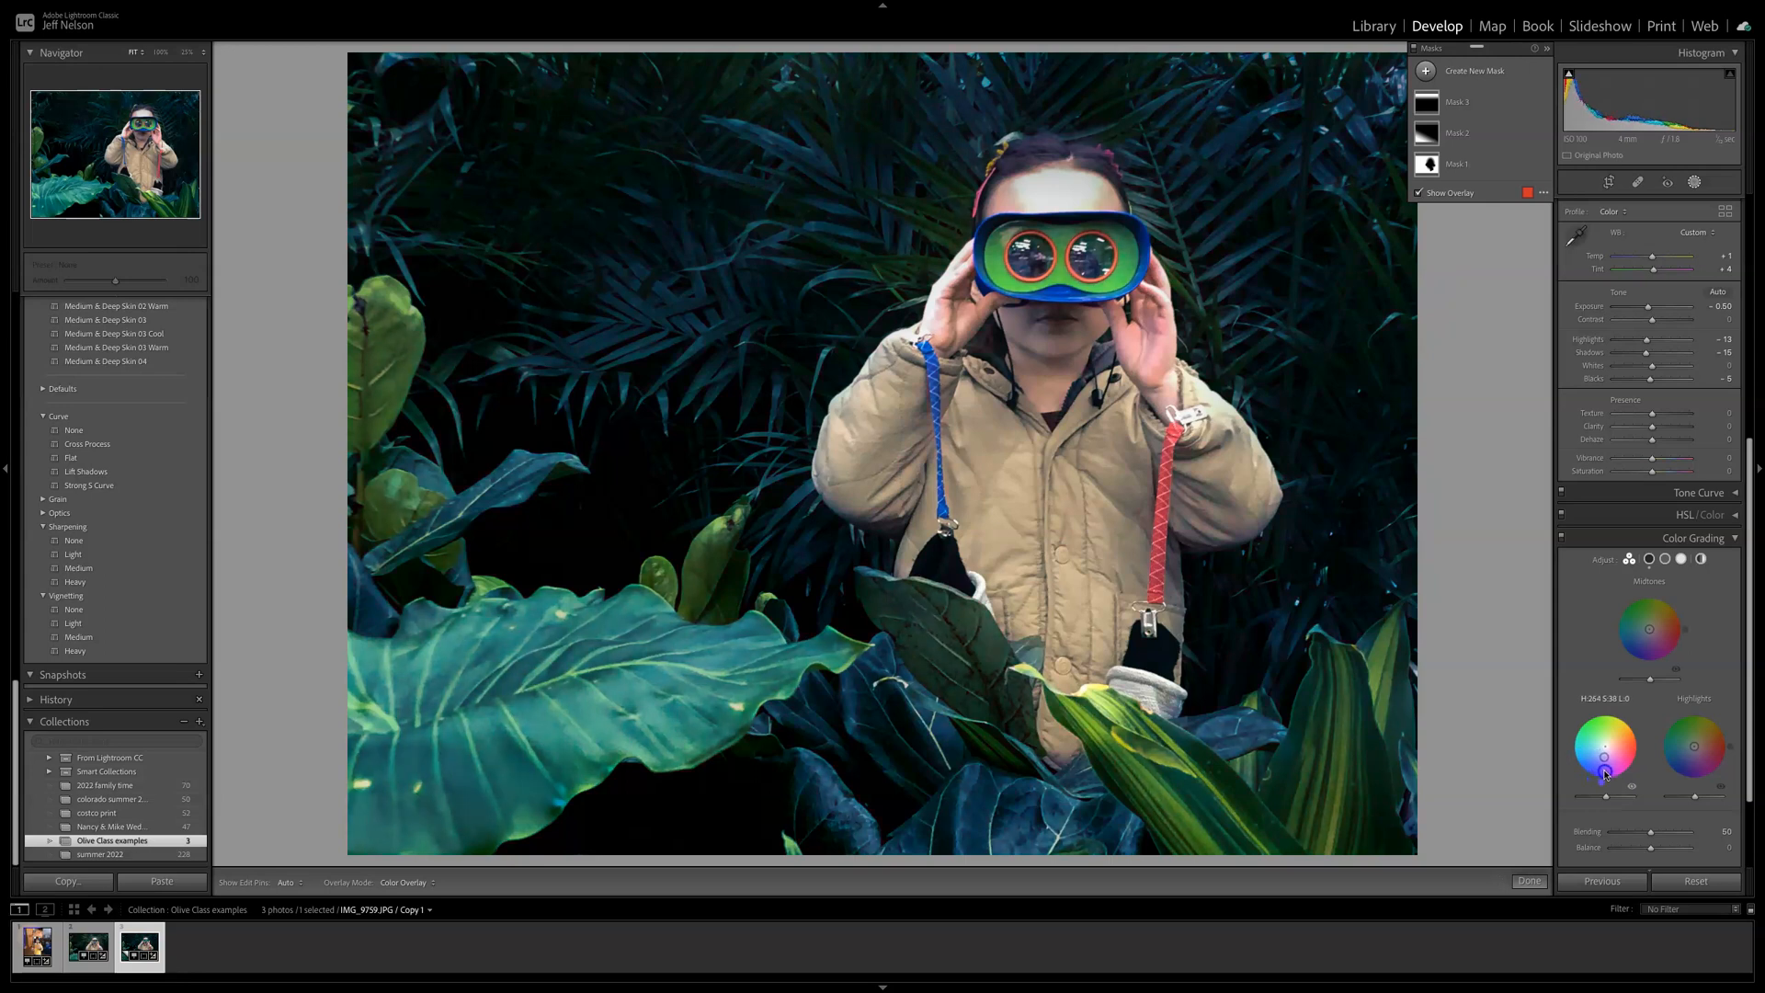
pyautogui.moveTo(1597, 772); pyautogui.dragTo(1595, 768)
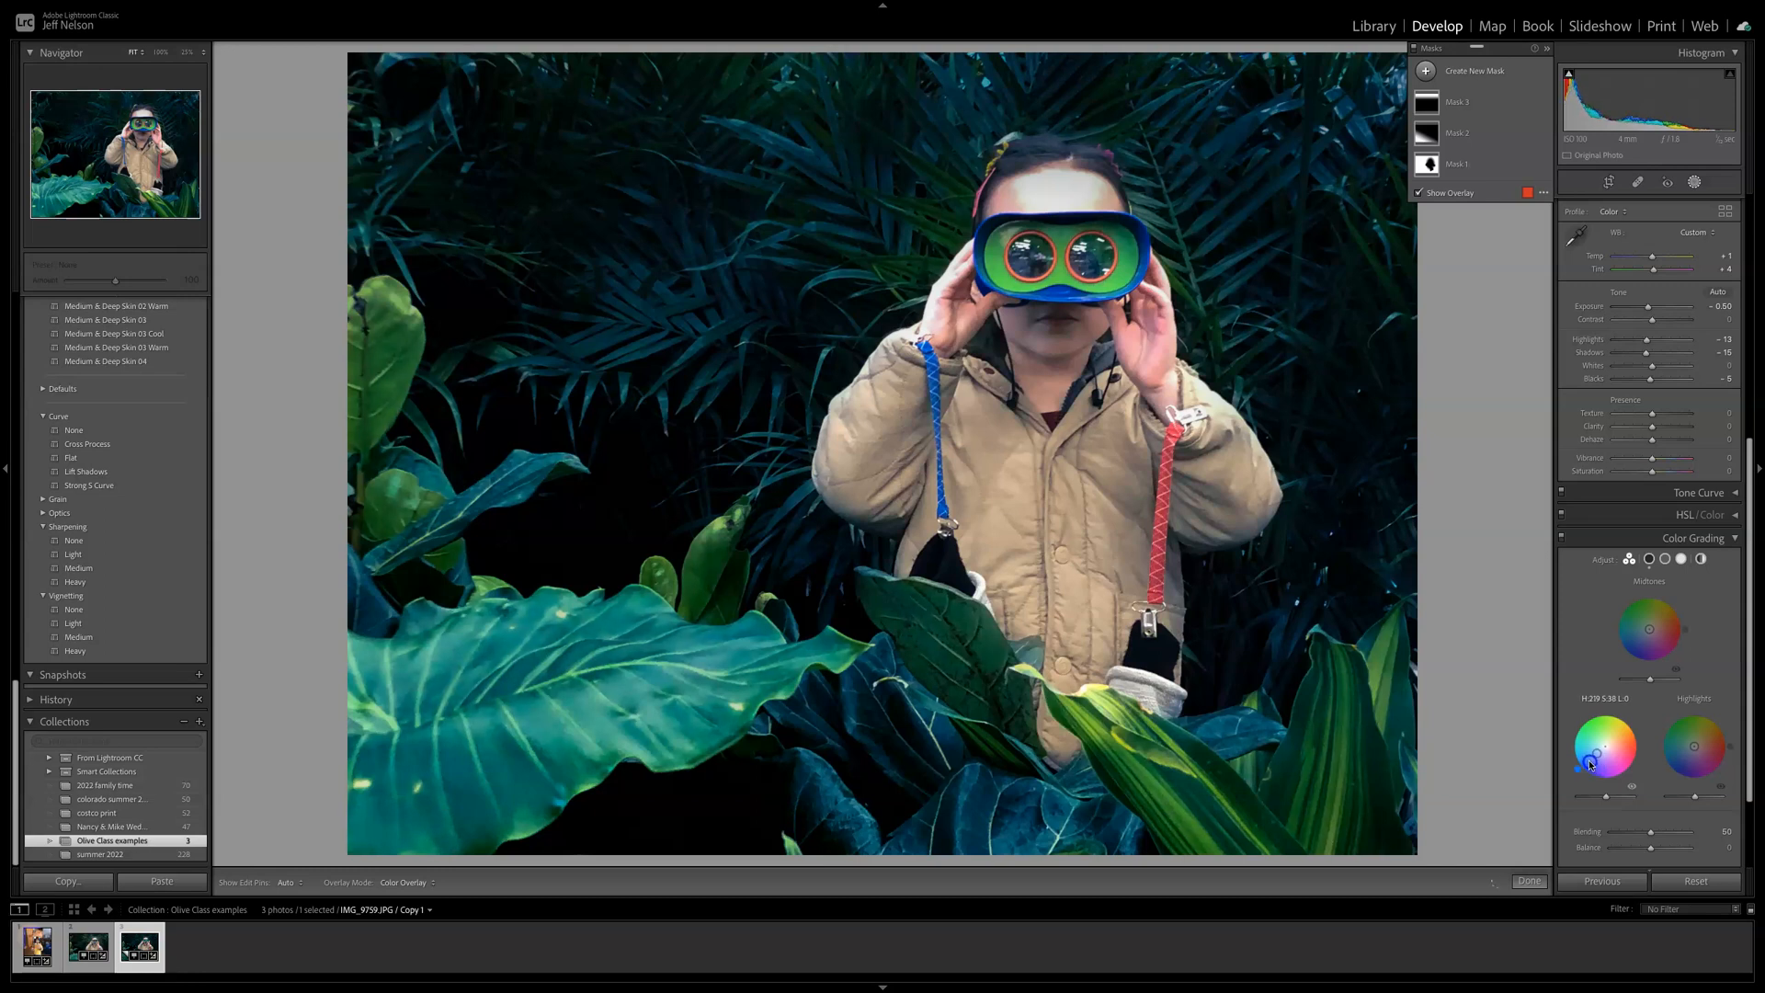
pyautogui.moveTo(1578, 772); pyautogui.dragTo(1579, 774)
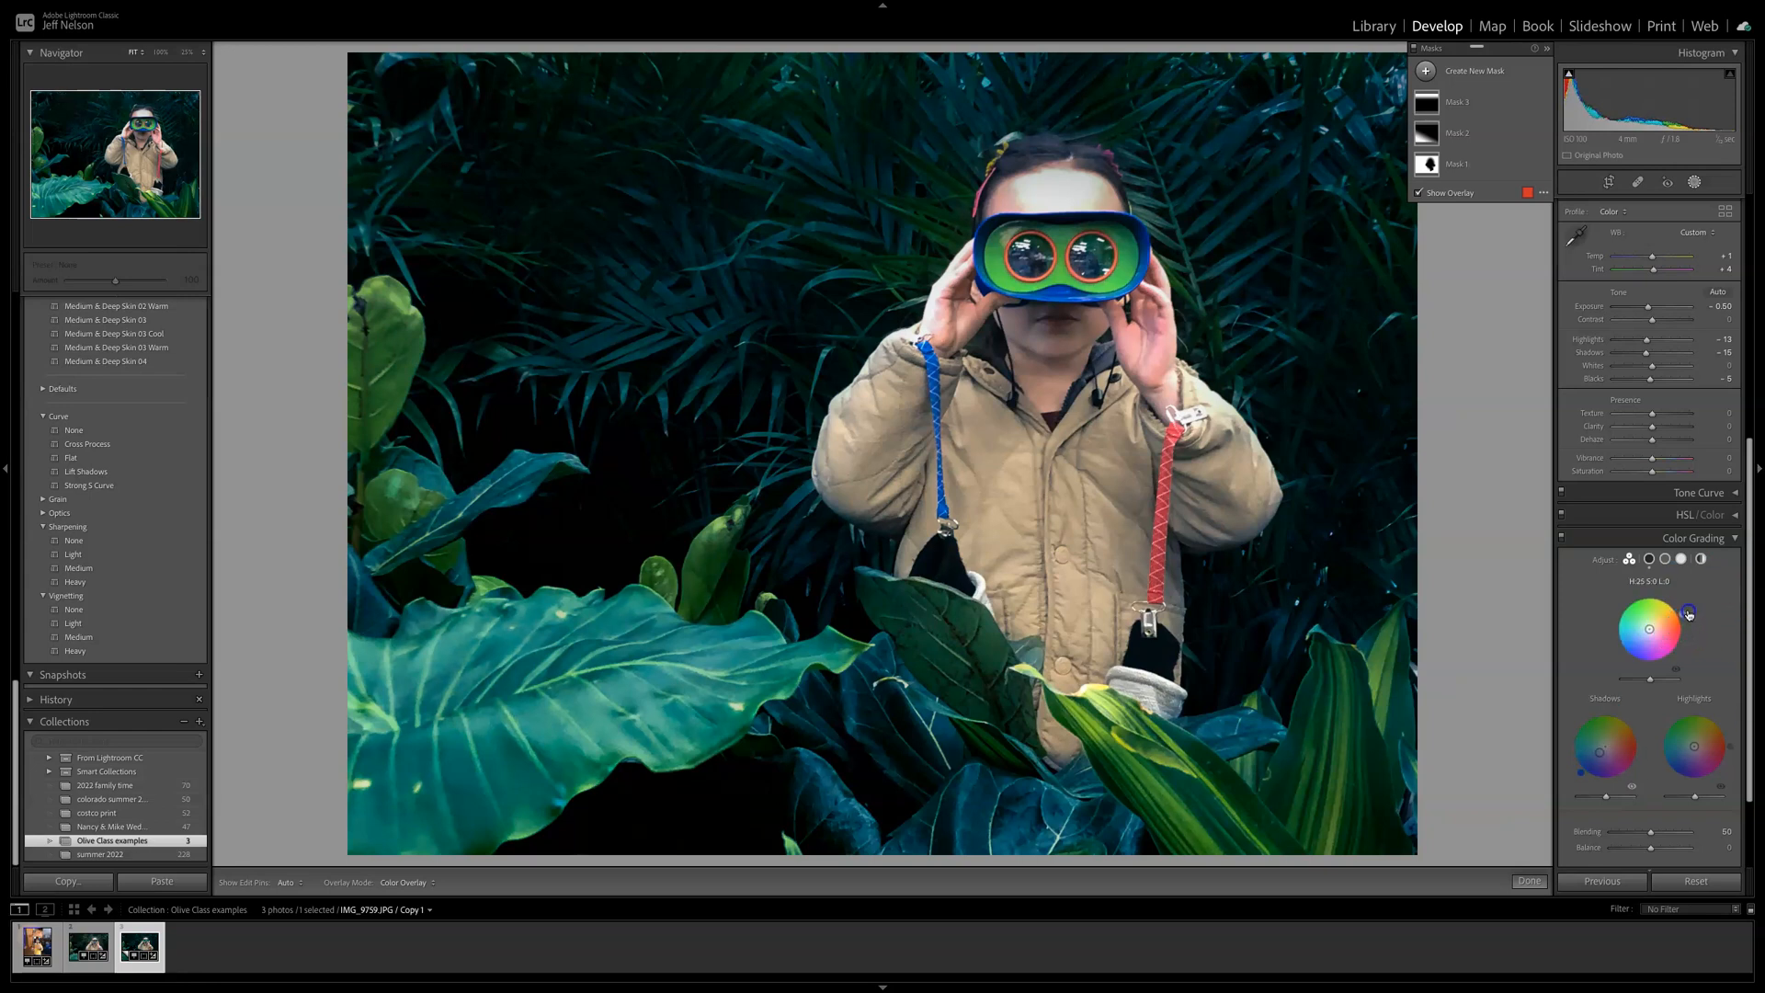
# Step: Tint the midtones orange with hue 24 and saturation 17, and compare the photo with color grading off and on
pyautogui.moveTo(1660, 634); pyautogui.dragTo(1656, 629)
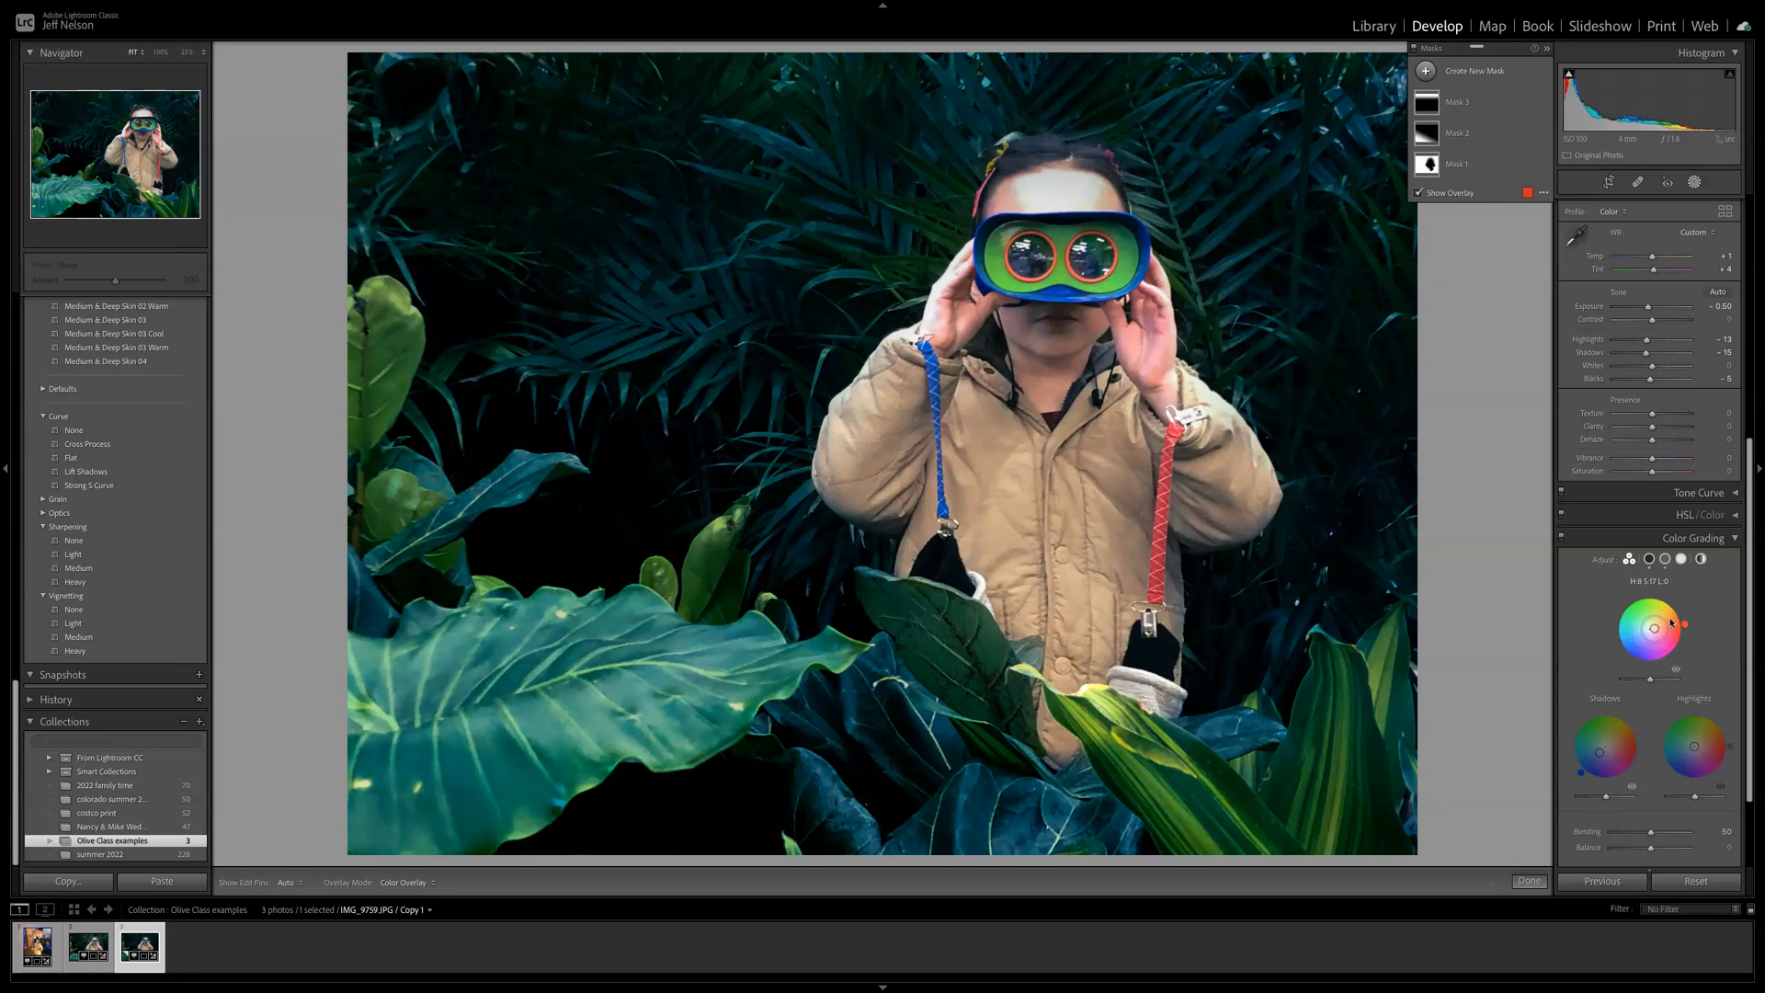
pyautogui.moveTo(1685, 625); pyautogui.dragTo(1684, 610)
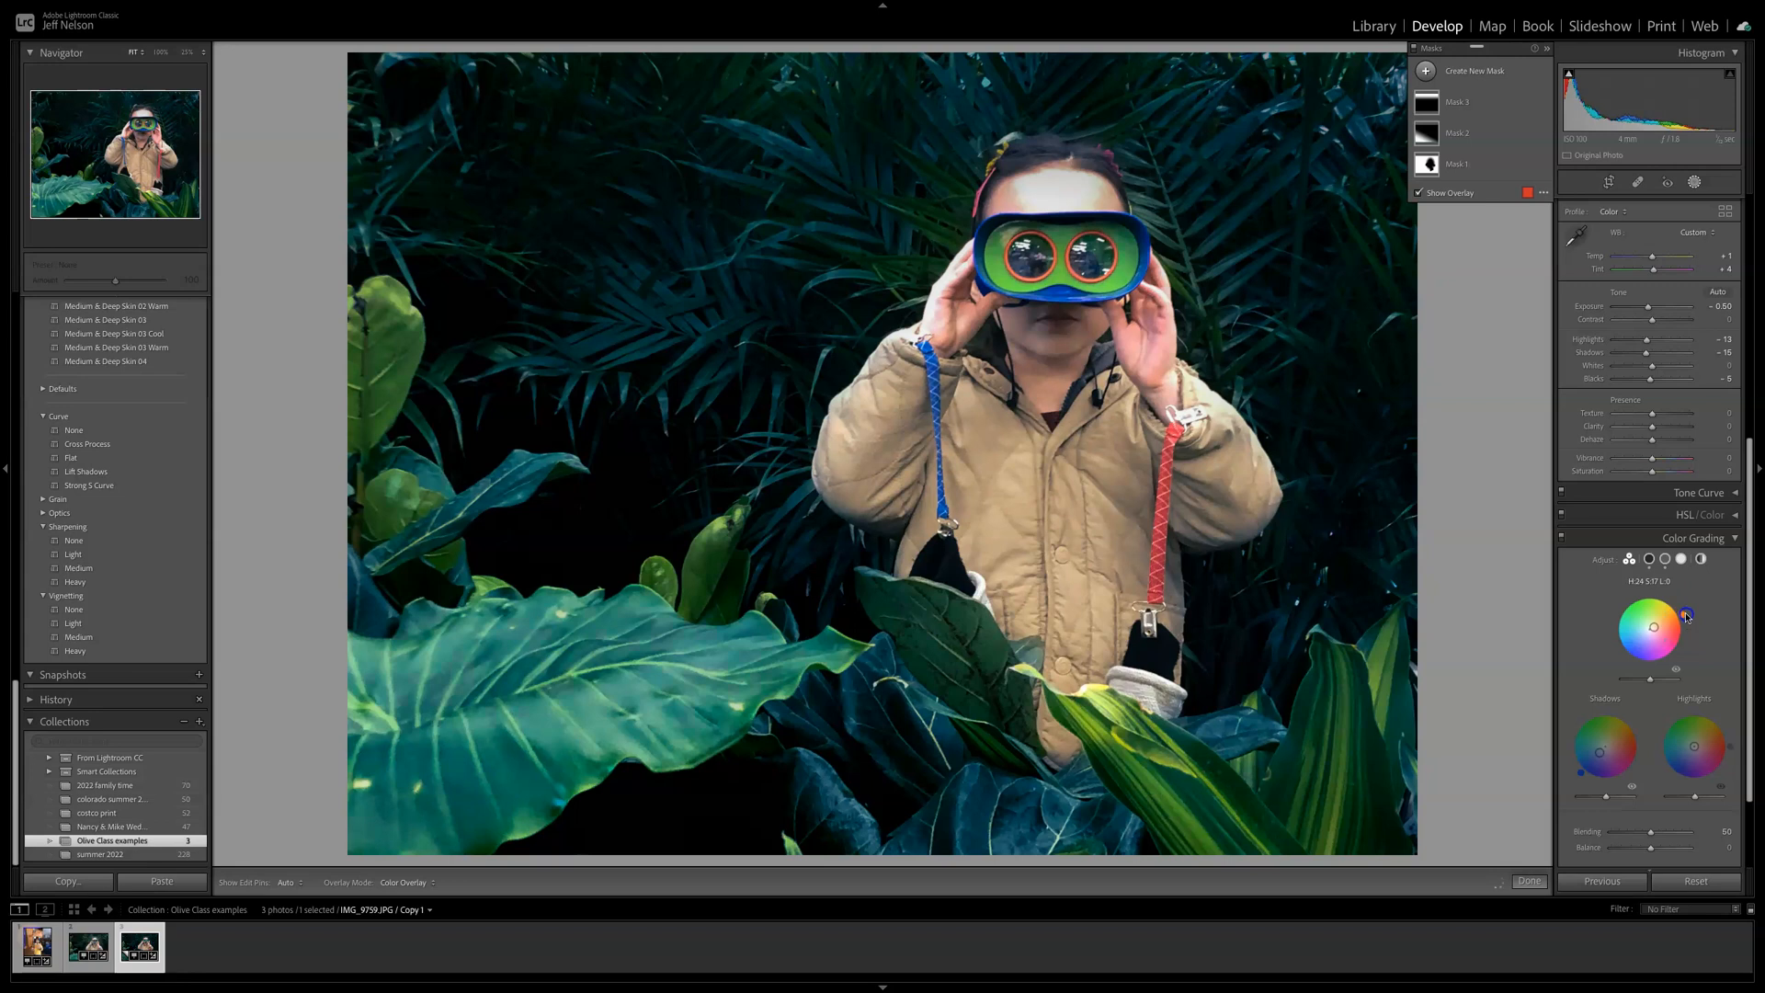
pyautogui.click(1562, 538)
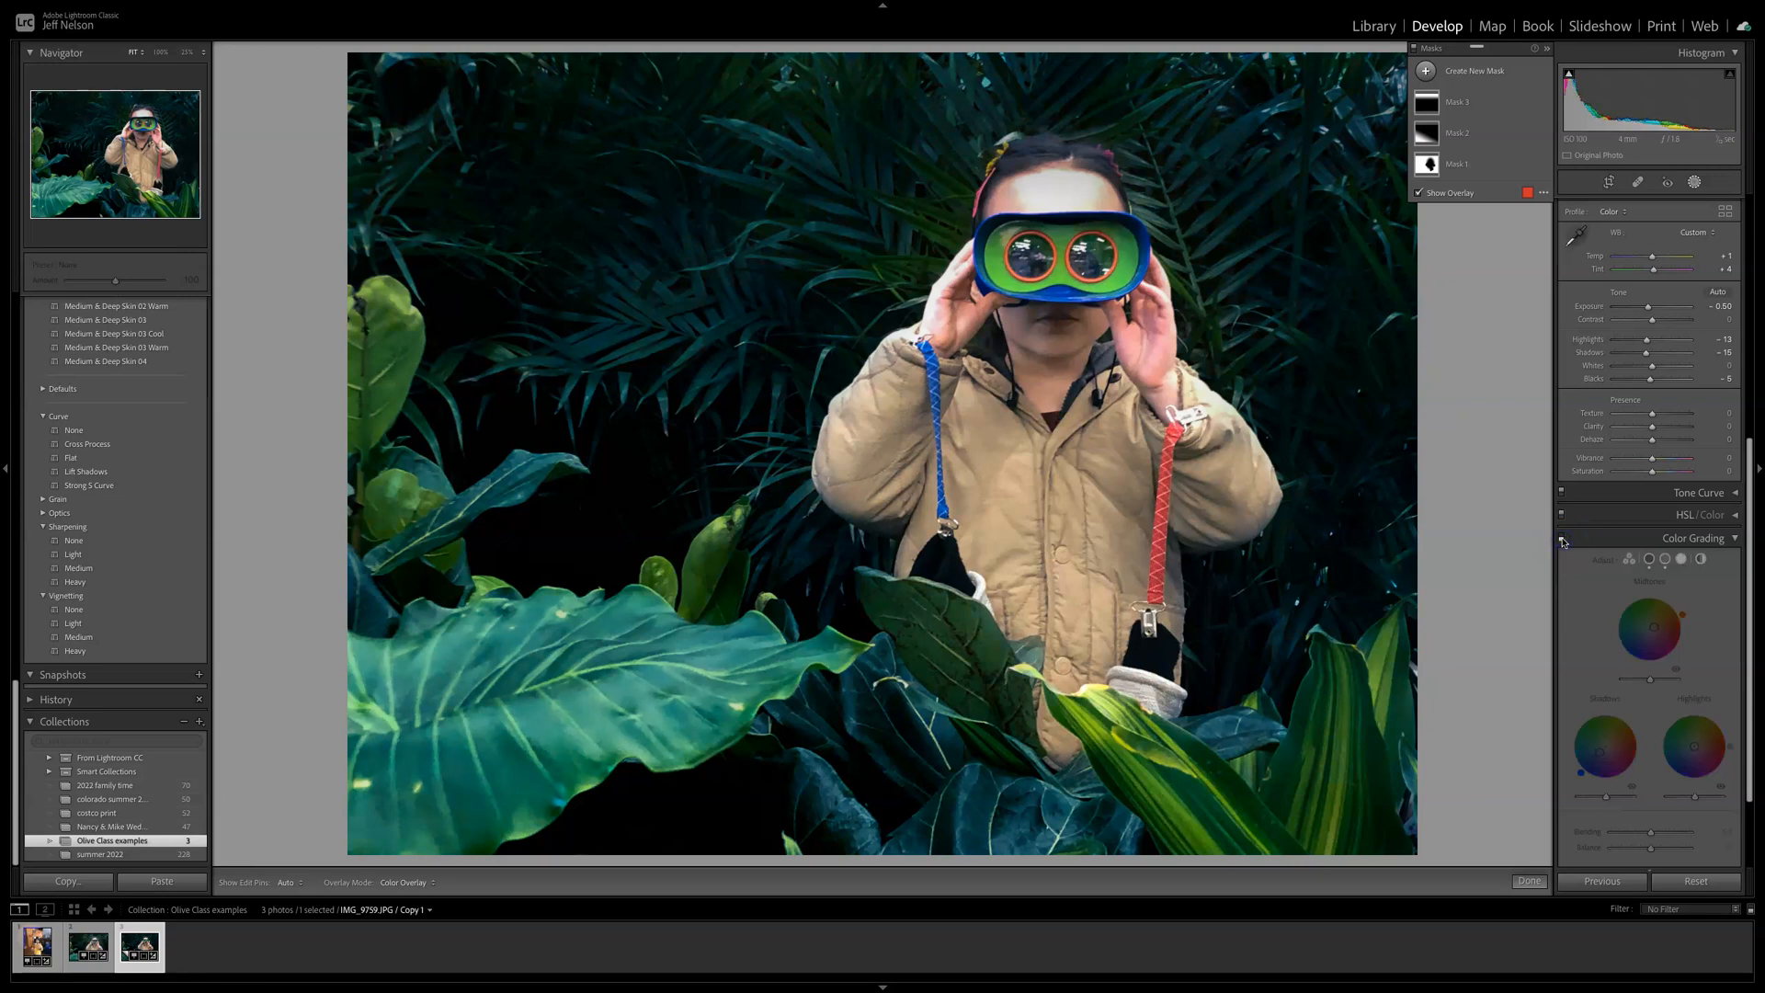
pyautogui.click(1562, 539)
pyautogui.click(1562, 539)
pyautogui.click(1562, 539)
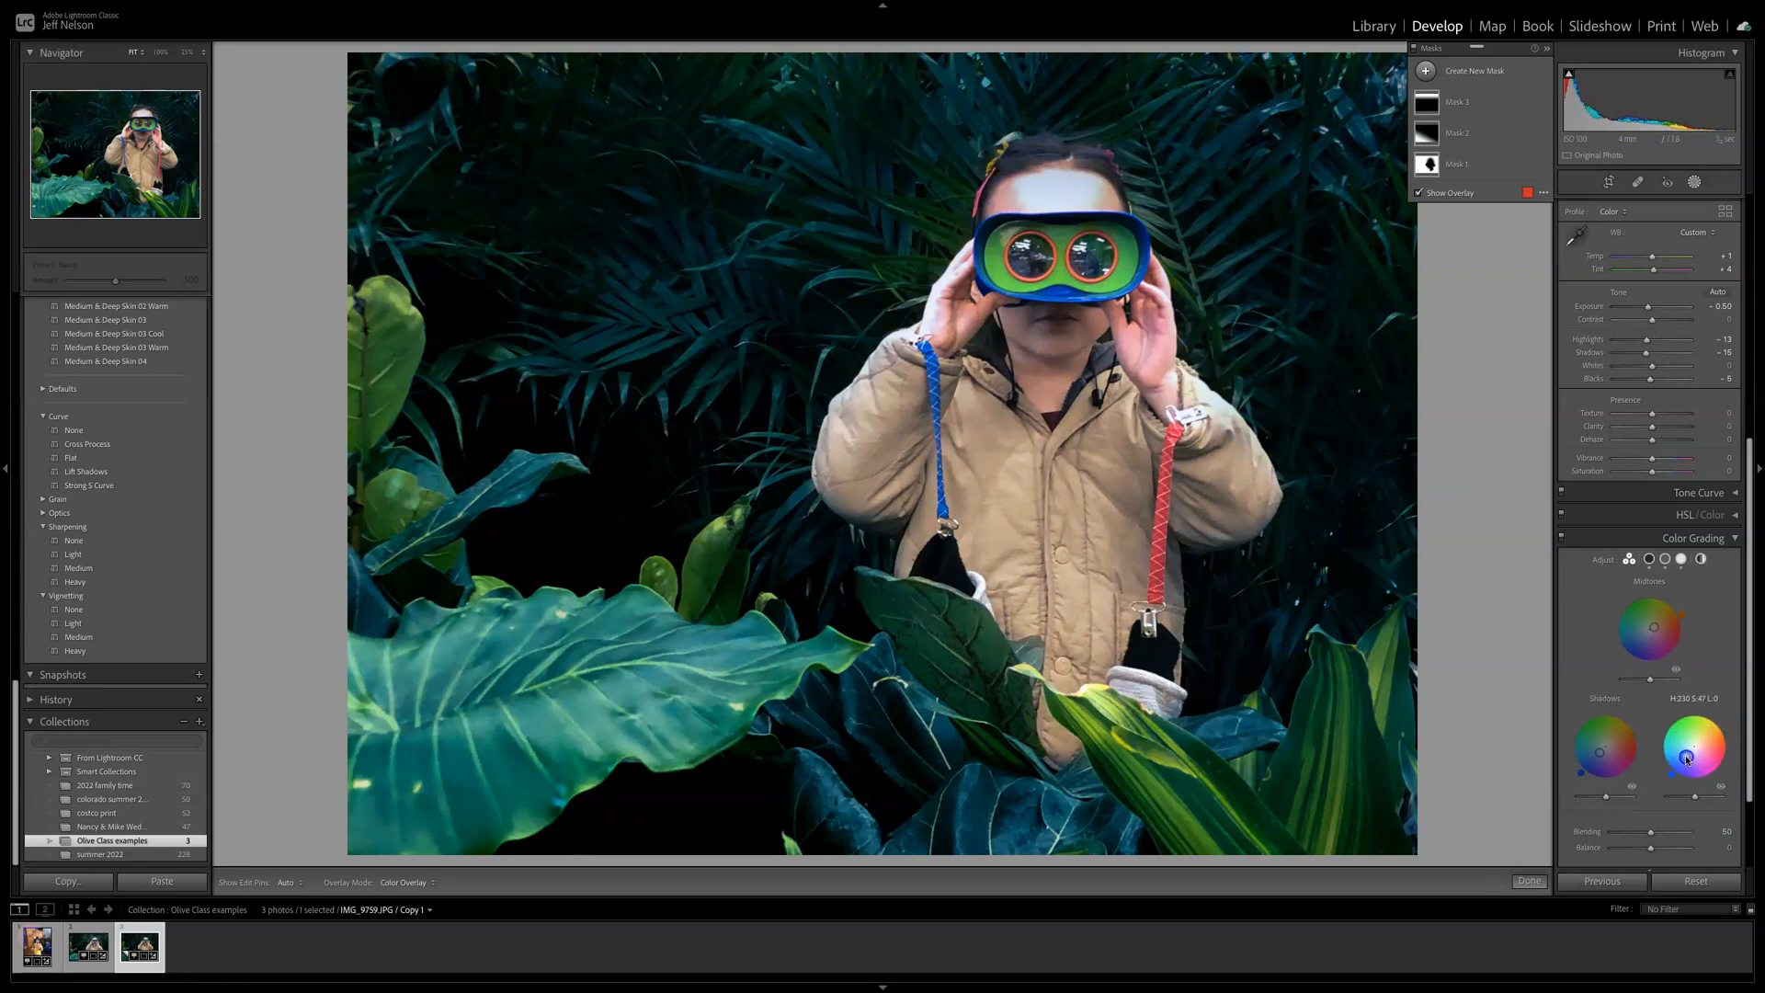
# Step: Tint the highlights yellow with Color Grading
pyautogui.moveTo(1674, 778); pyautogui.dragTo(1761, 727)
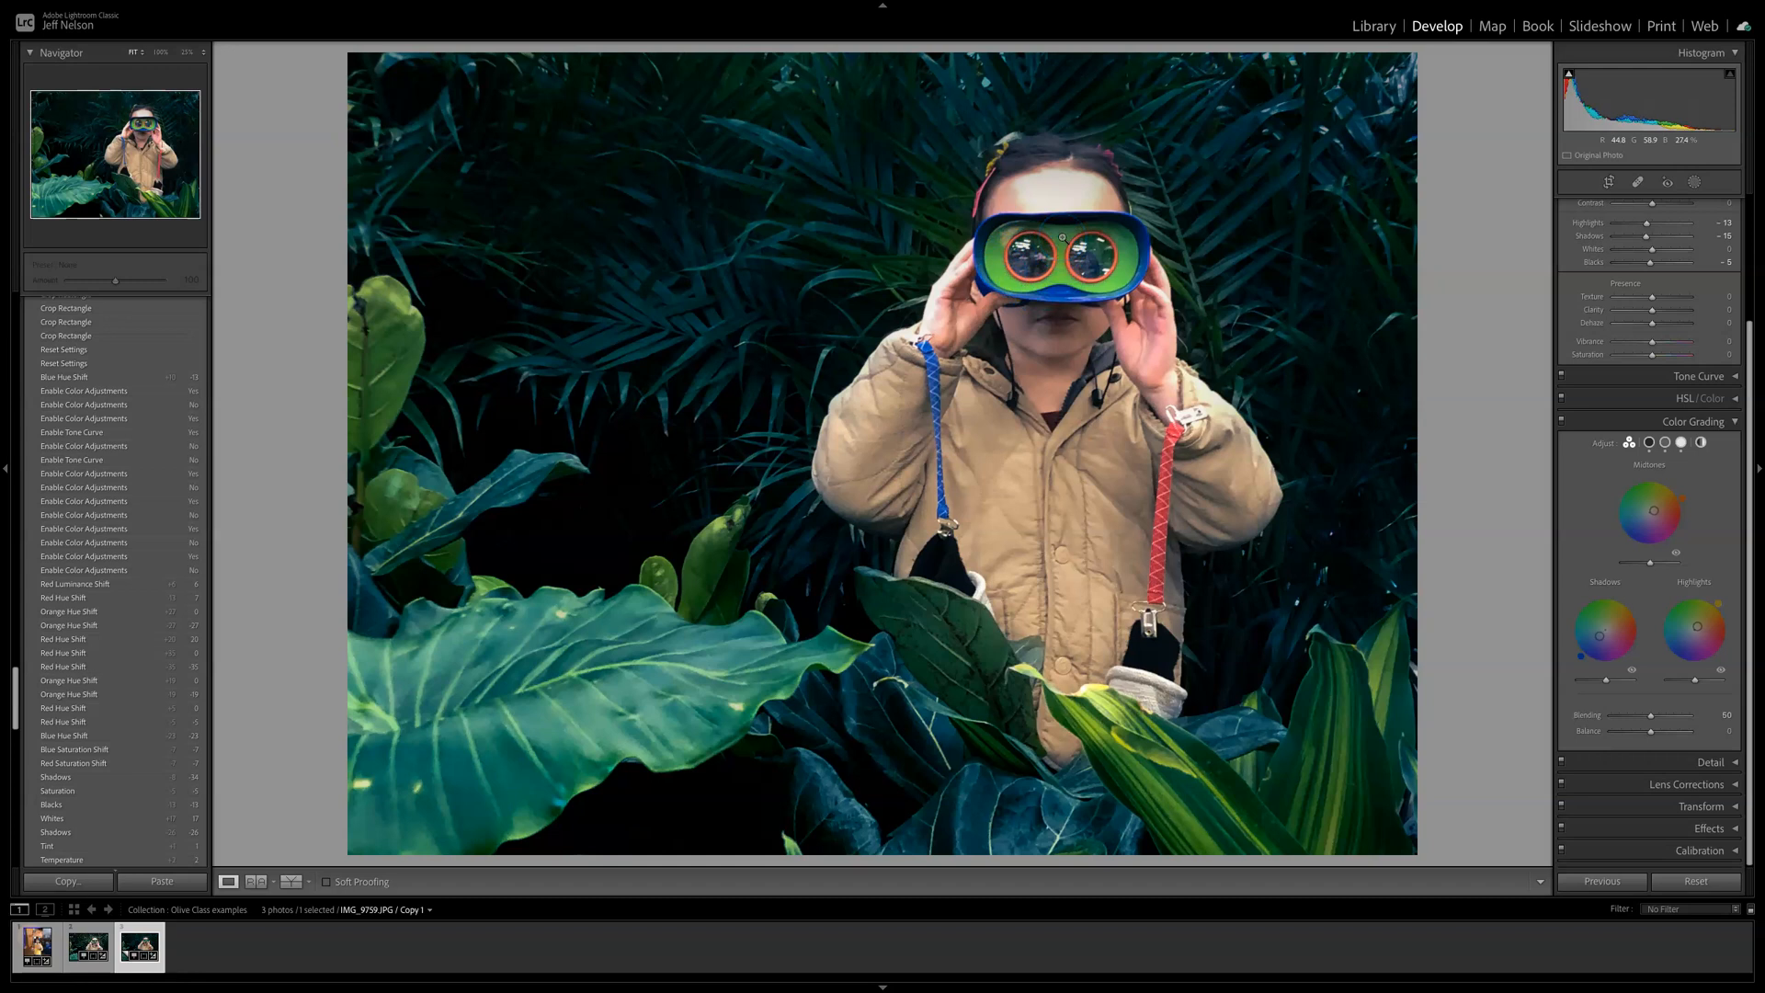
# Step: Create a new radial gradient mask and fit it around the right-hand lens of the toy binoculars
pyautogui.scroll(3, 1733, 313)
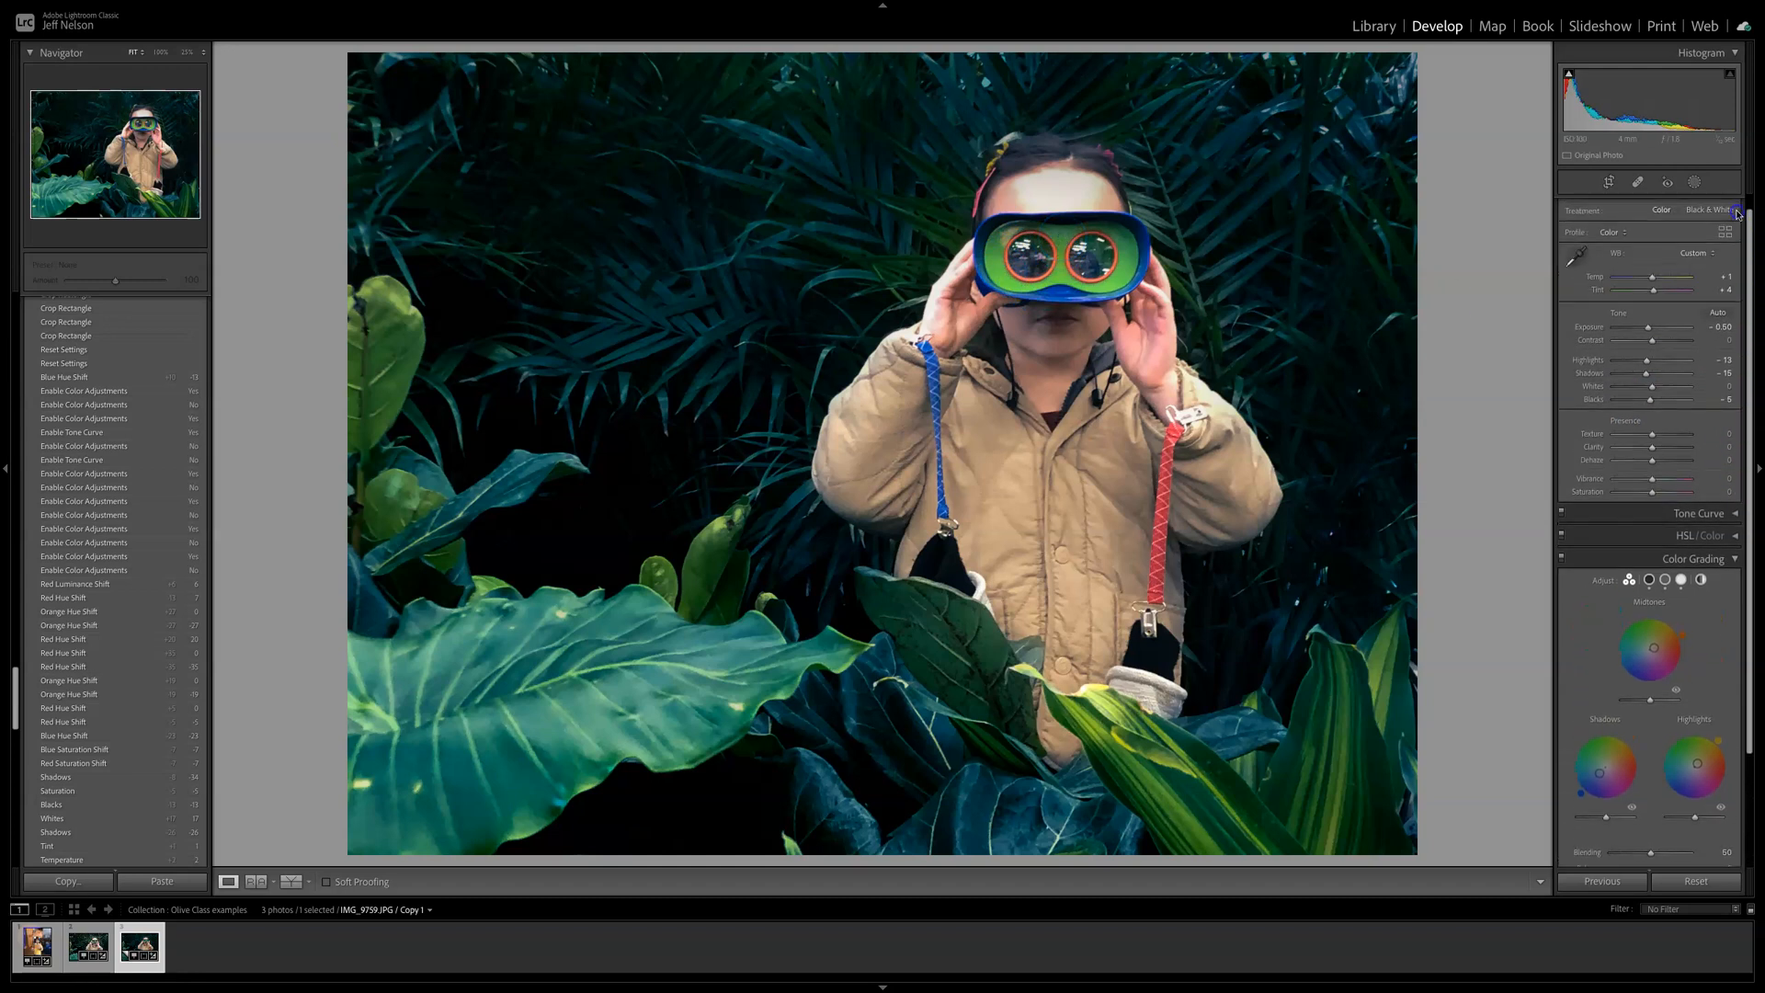
pyautogui.scroll(1, 1737, 215)
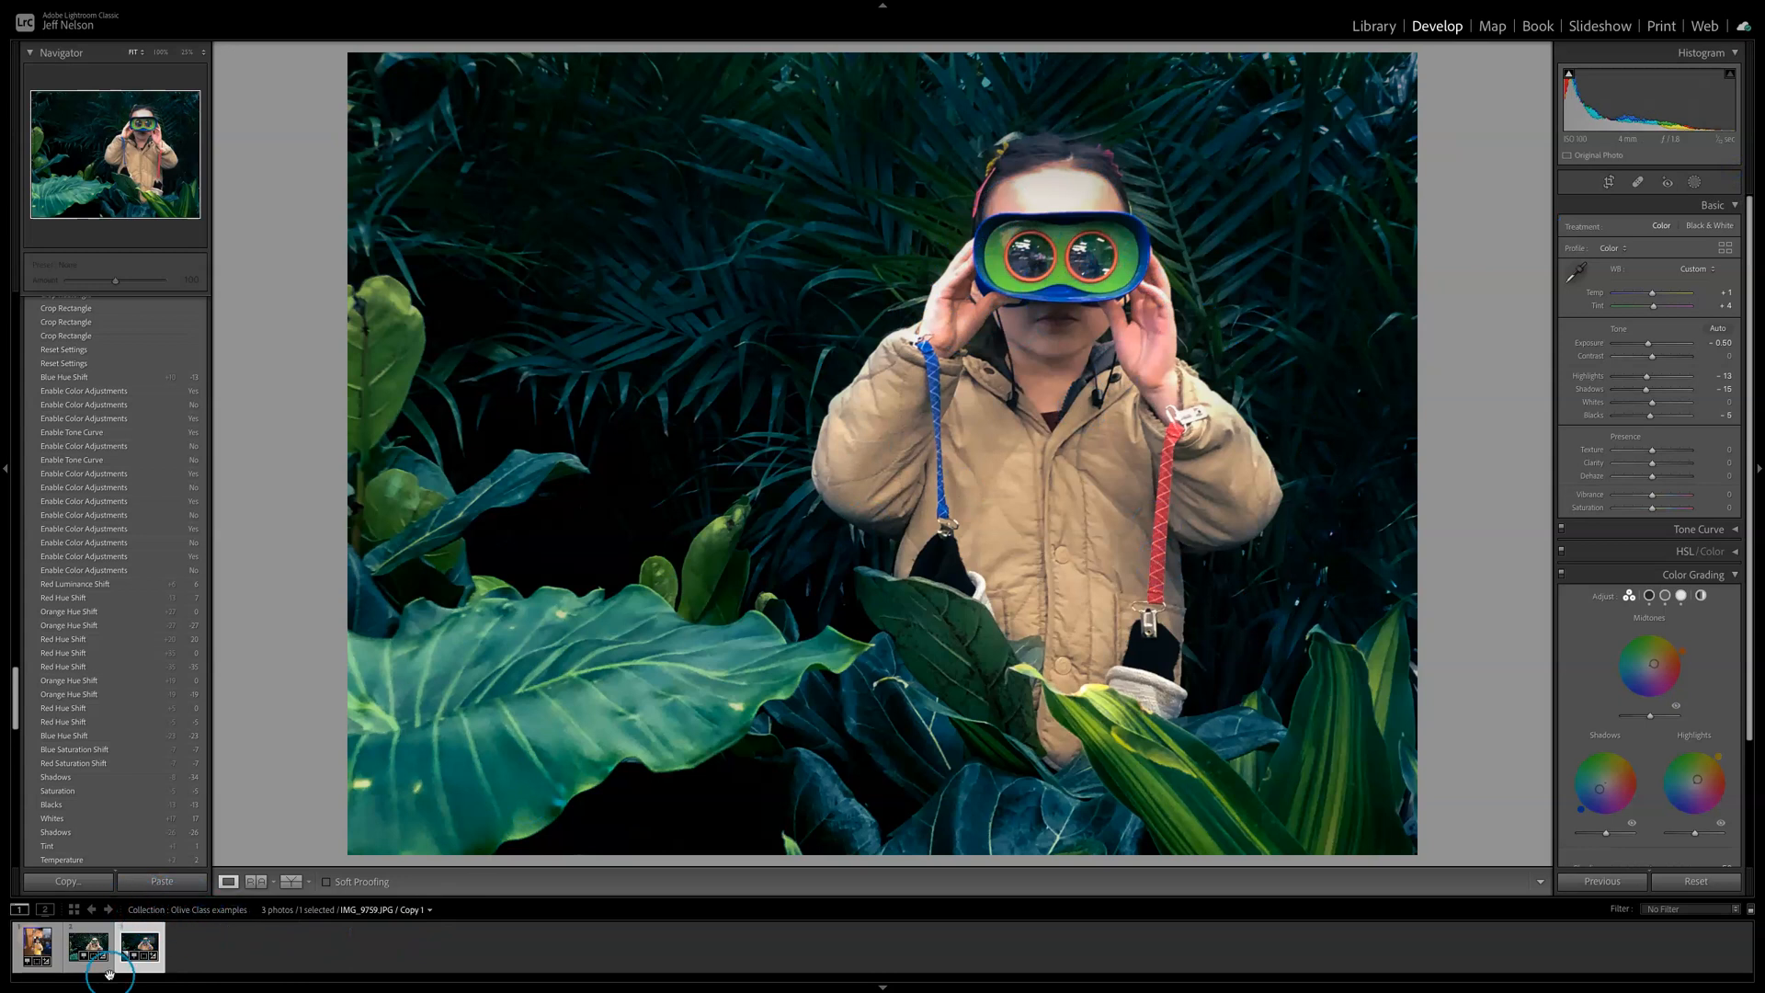
pyautogui.click(1695, 183)
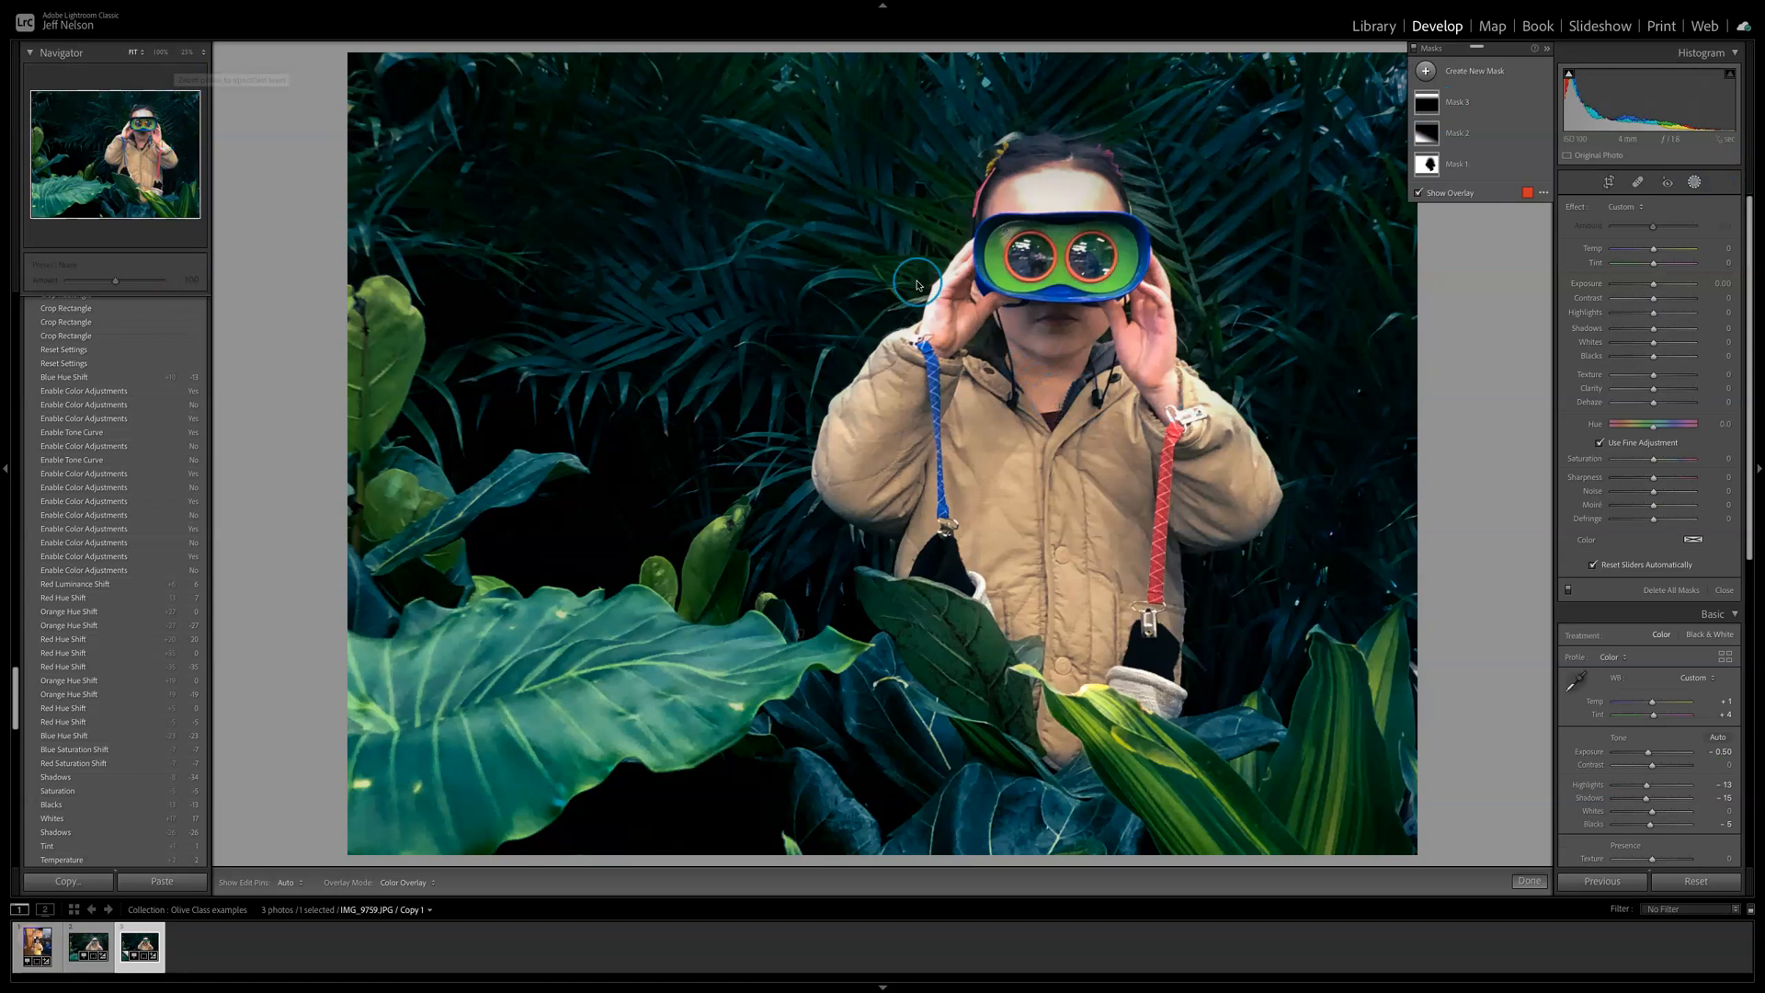
pyautogui.click(160, 53)
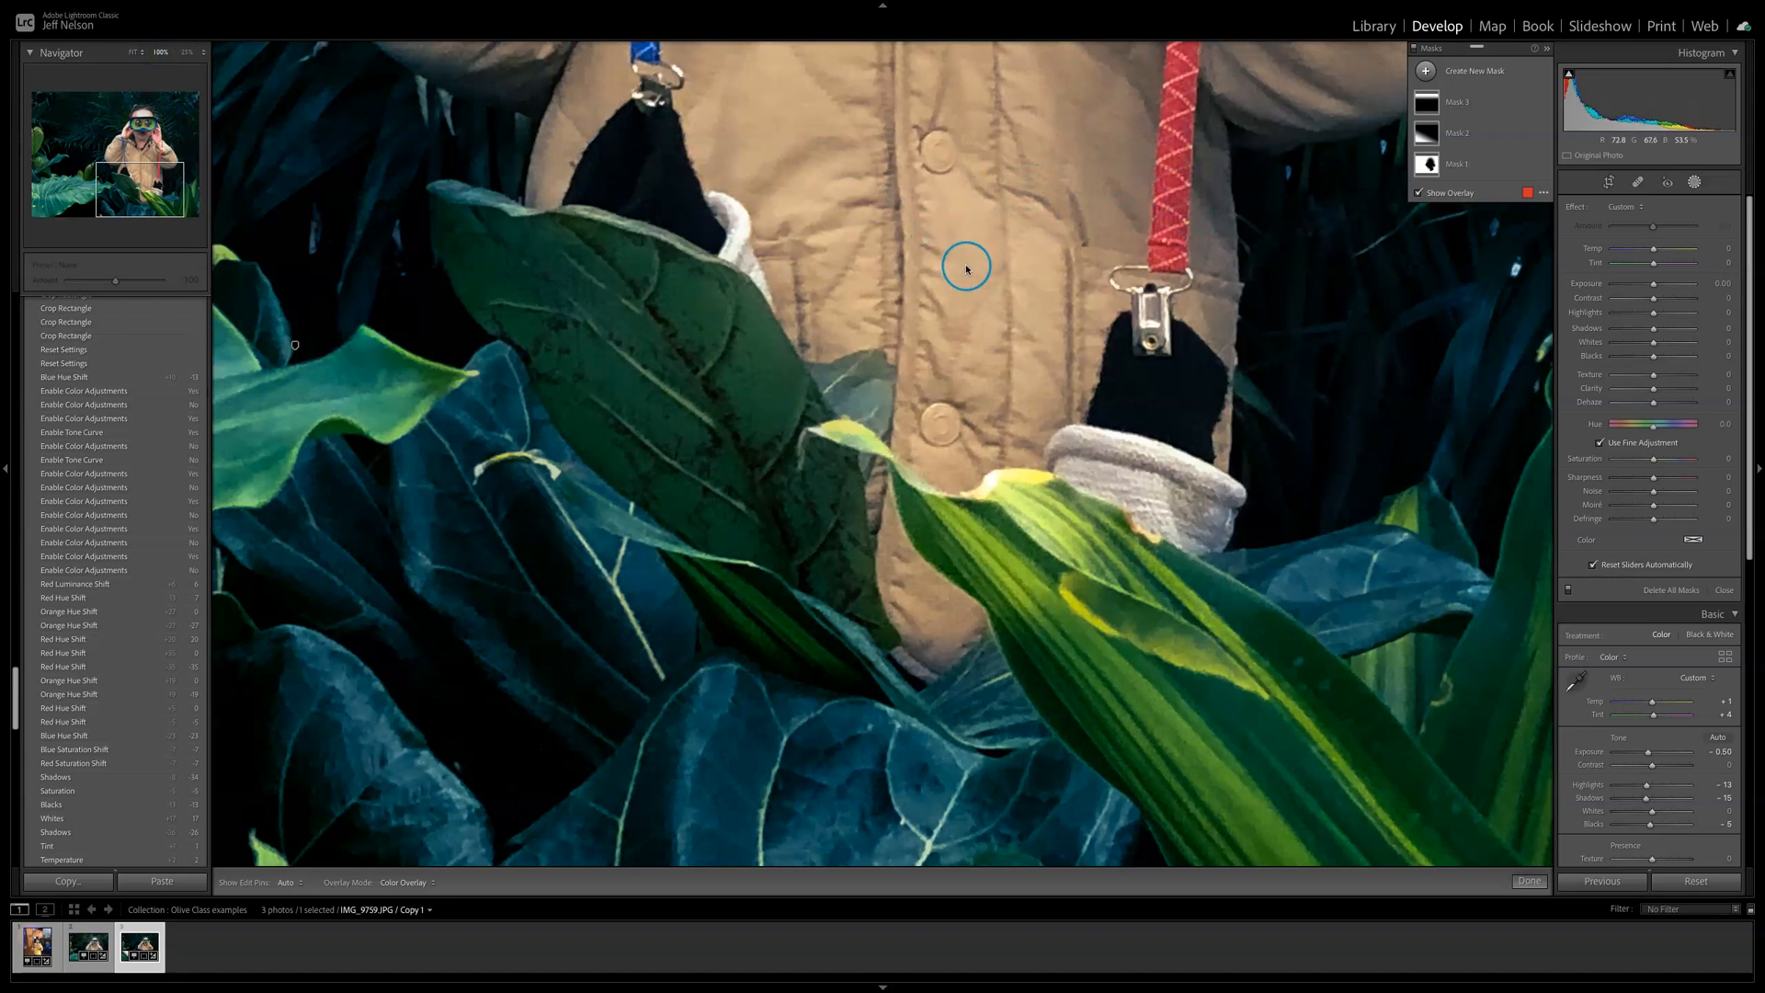
pyautogui.moveTo(964, 161); pyautogui.dragTo(946, 560)
pyautogui.moveTo(929, 221); pyautogui.dragTo(910, 626)
pyautogui.moveTo(916, 395); pyautogui.dragTo(899, 662)
pyautogui.moveTo(670, 607); pyautogui.dragTo(630, 488)
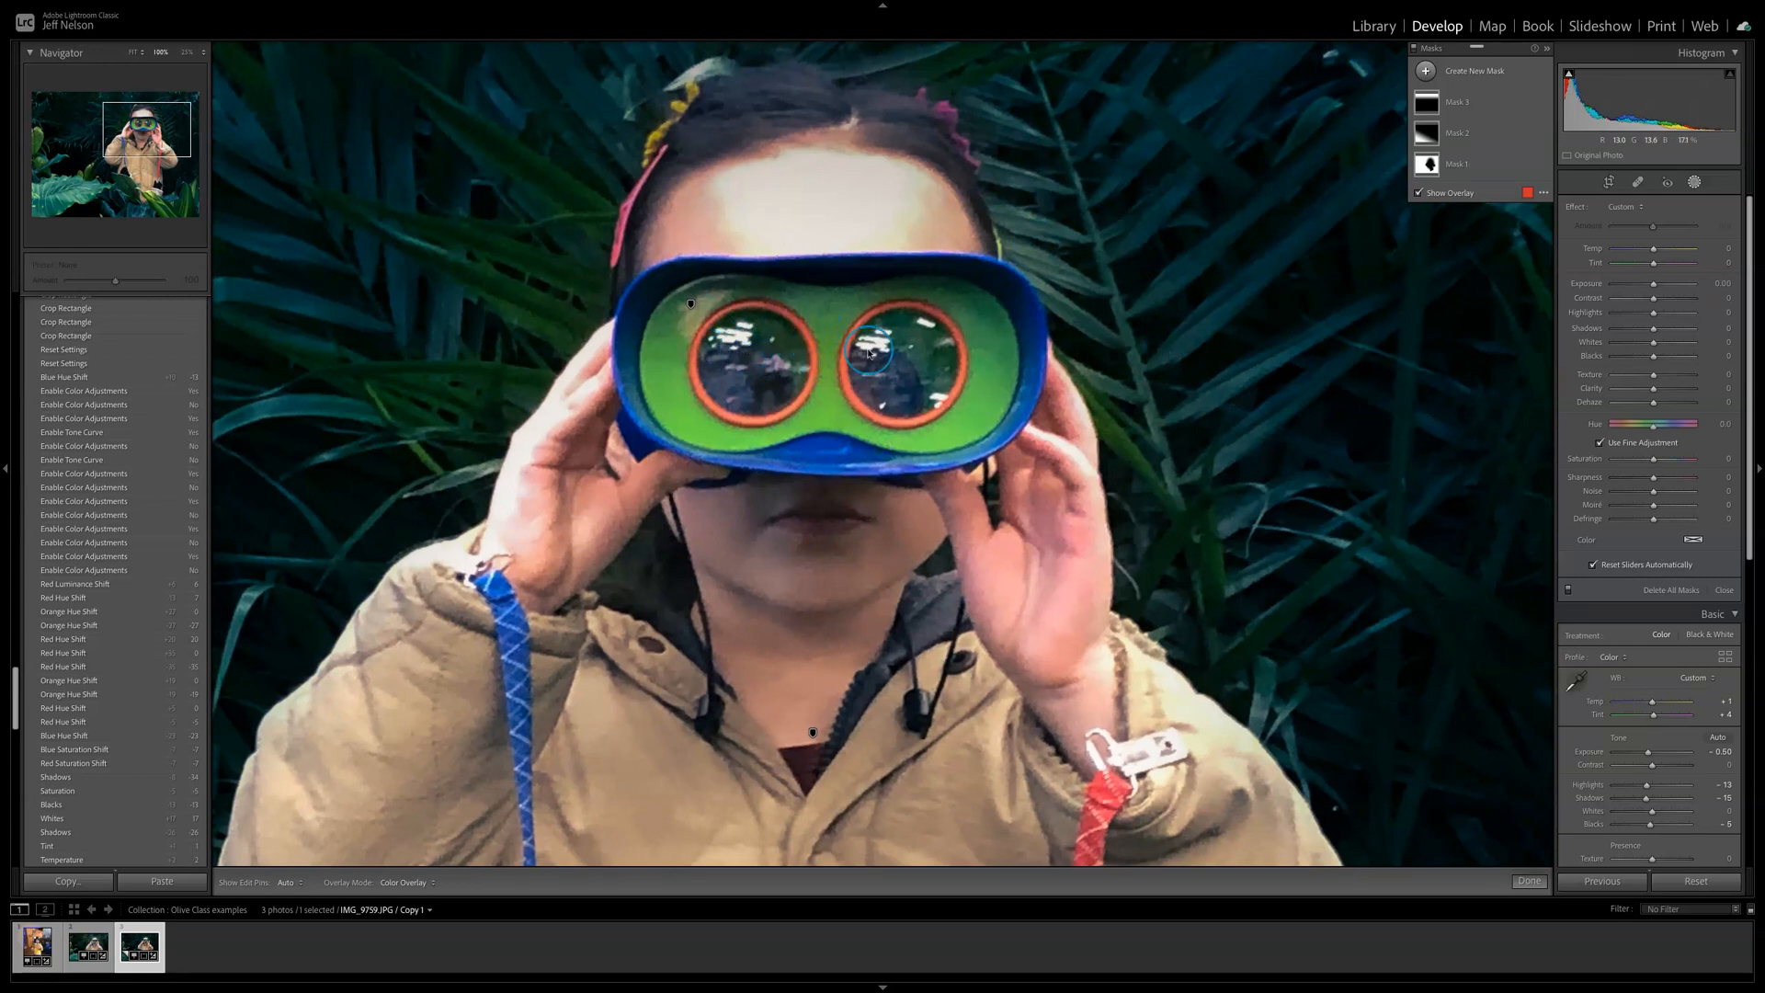
pyautogui.click(1426, 72)
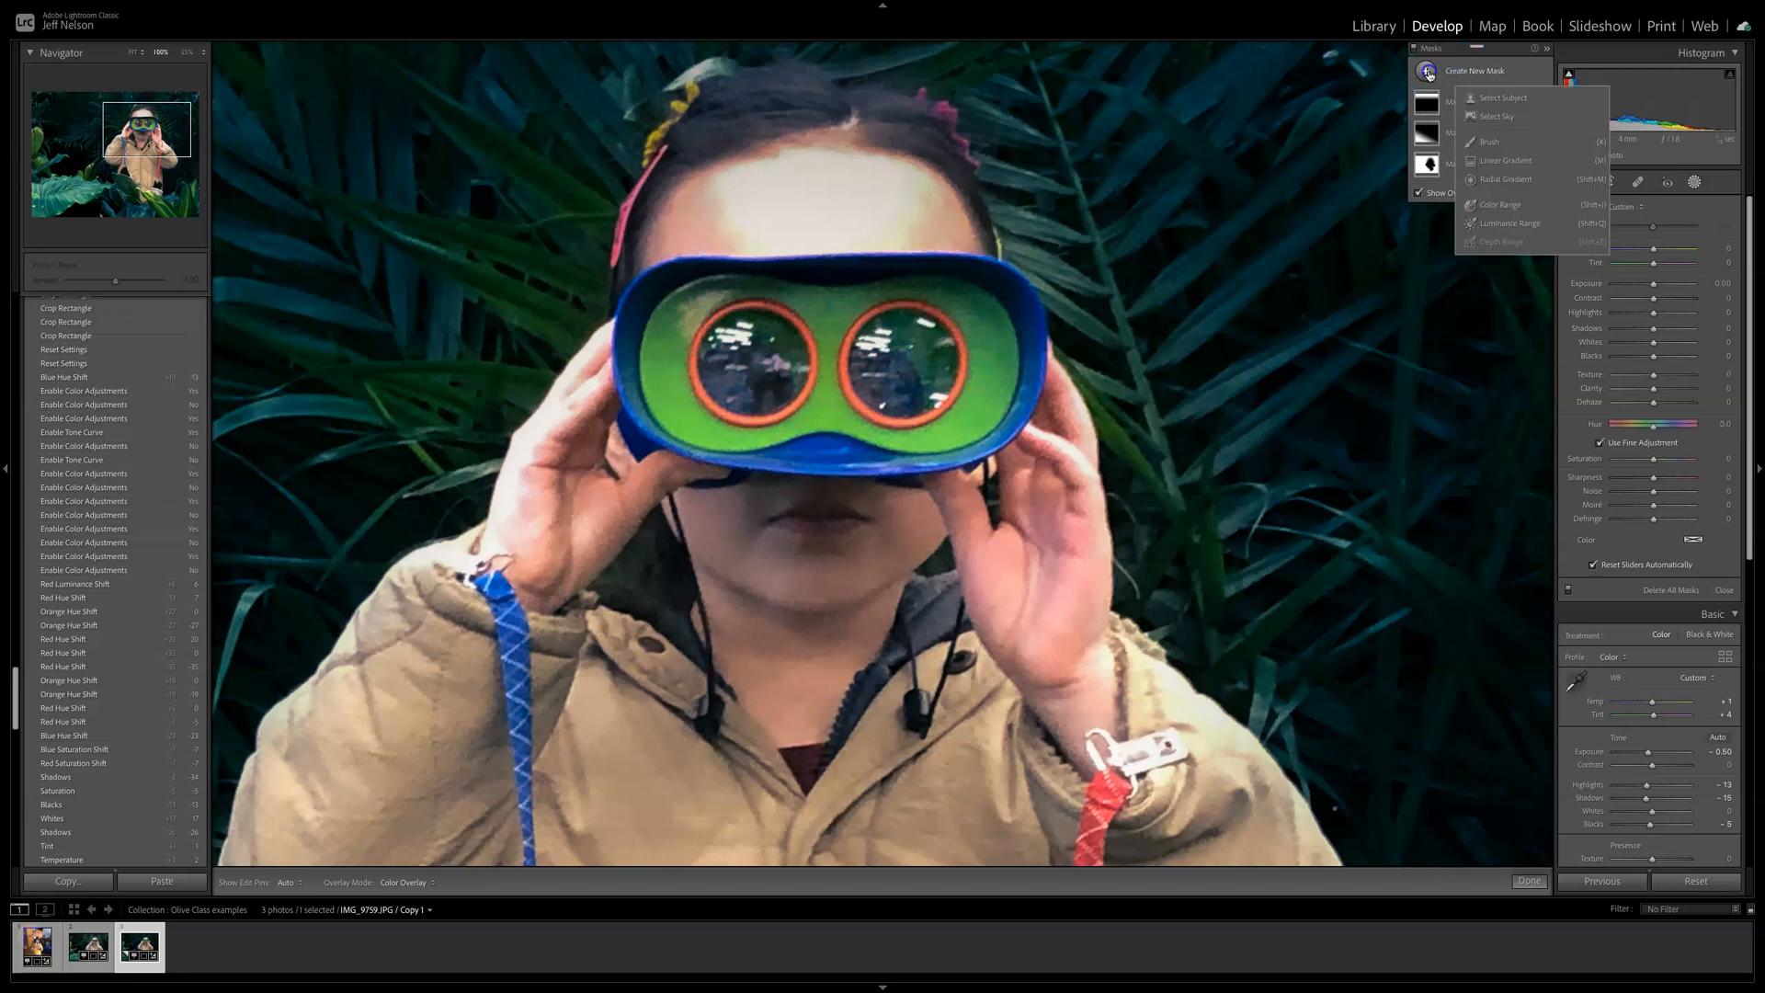
pyautogui.click(1505, 180)
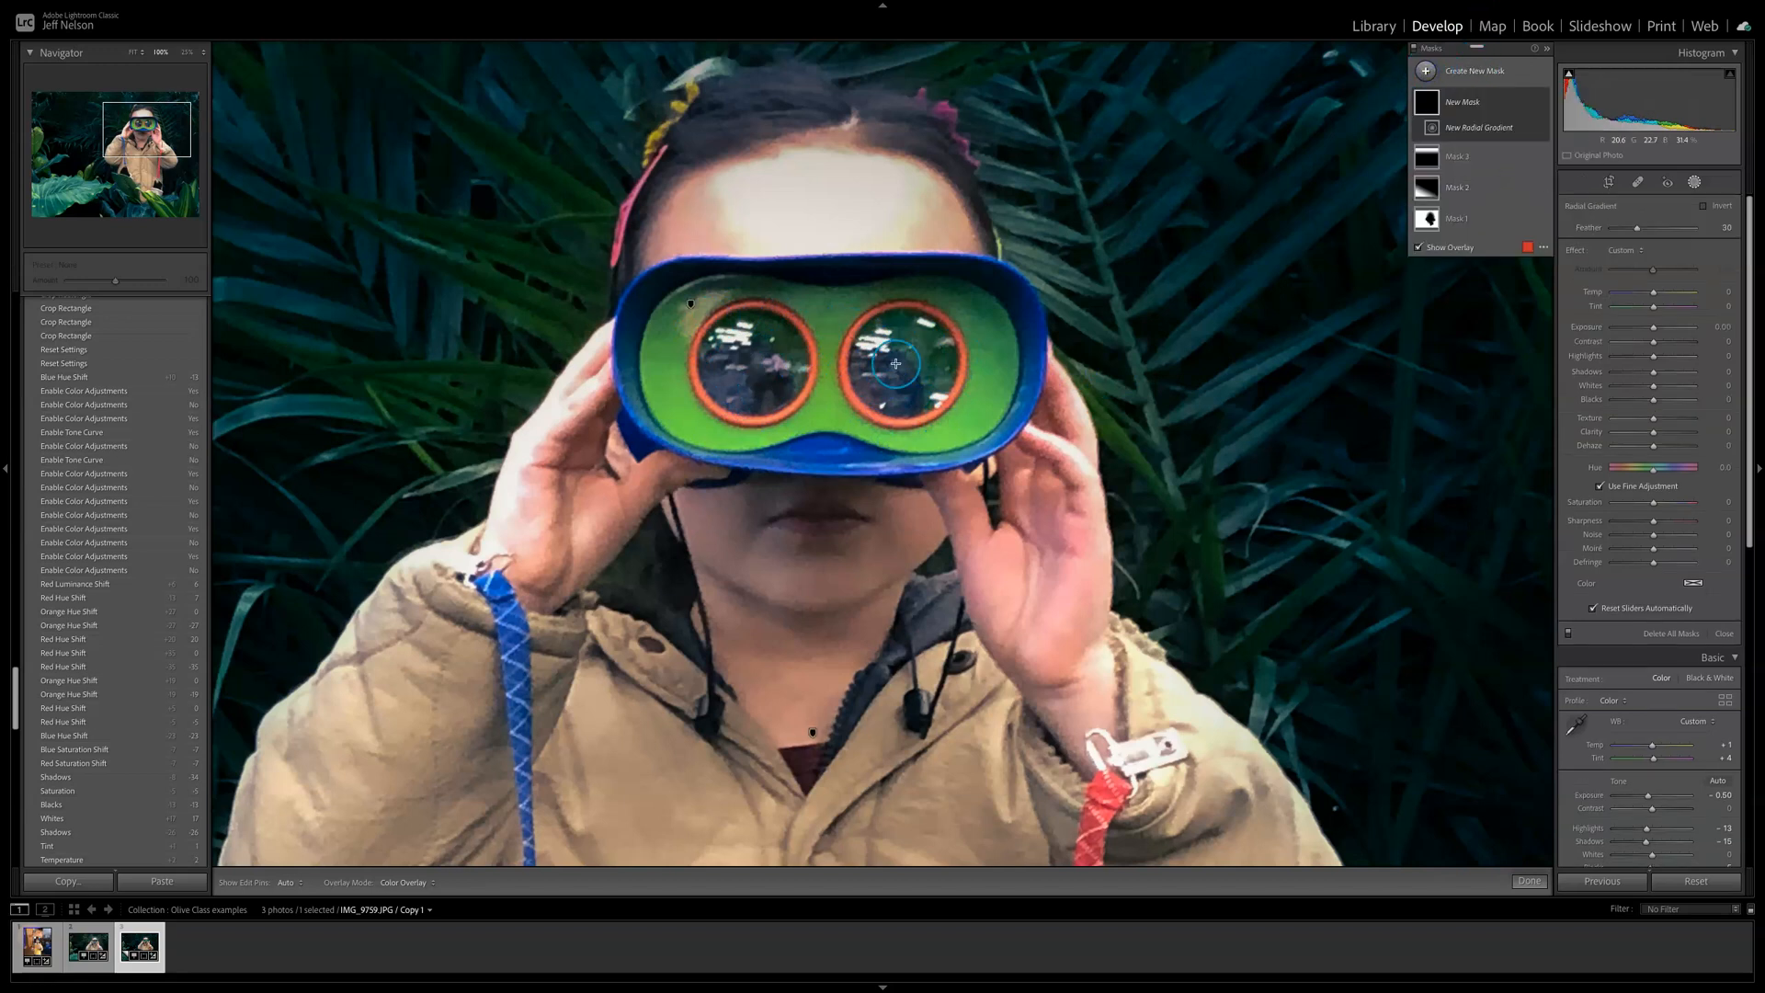
pyautogui.moveTo(897, 364)
pyautogui.mouseDown()
pyautogui.moveTo(959, 422)
pyautogui.moveTo(911, 374)
pyautogui.mouseUp()
pyautogui.moveTo(965, 367); pyautogui.dragTo(961, 369)
pyautogui.moveTo(902, 424); pyautogui.dragTo(902, 420)
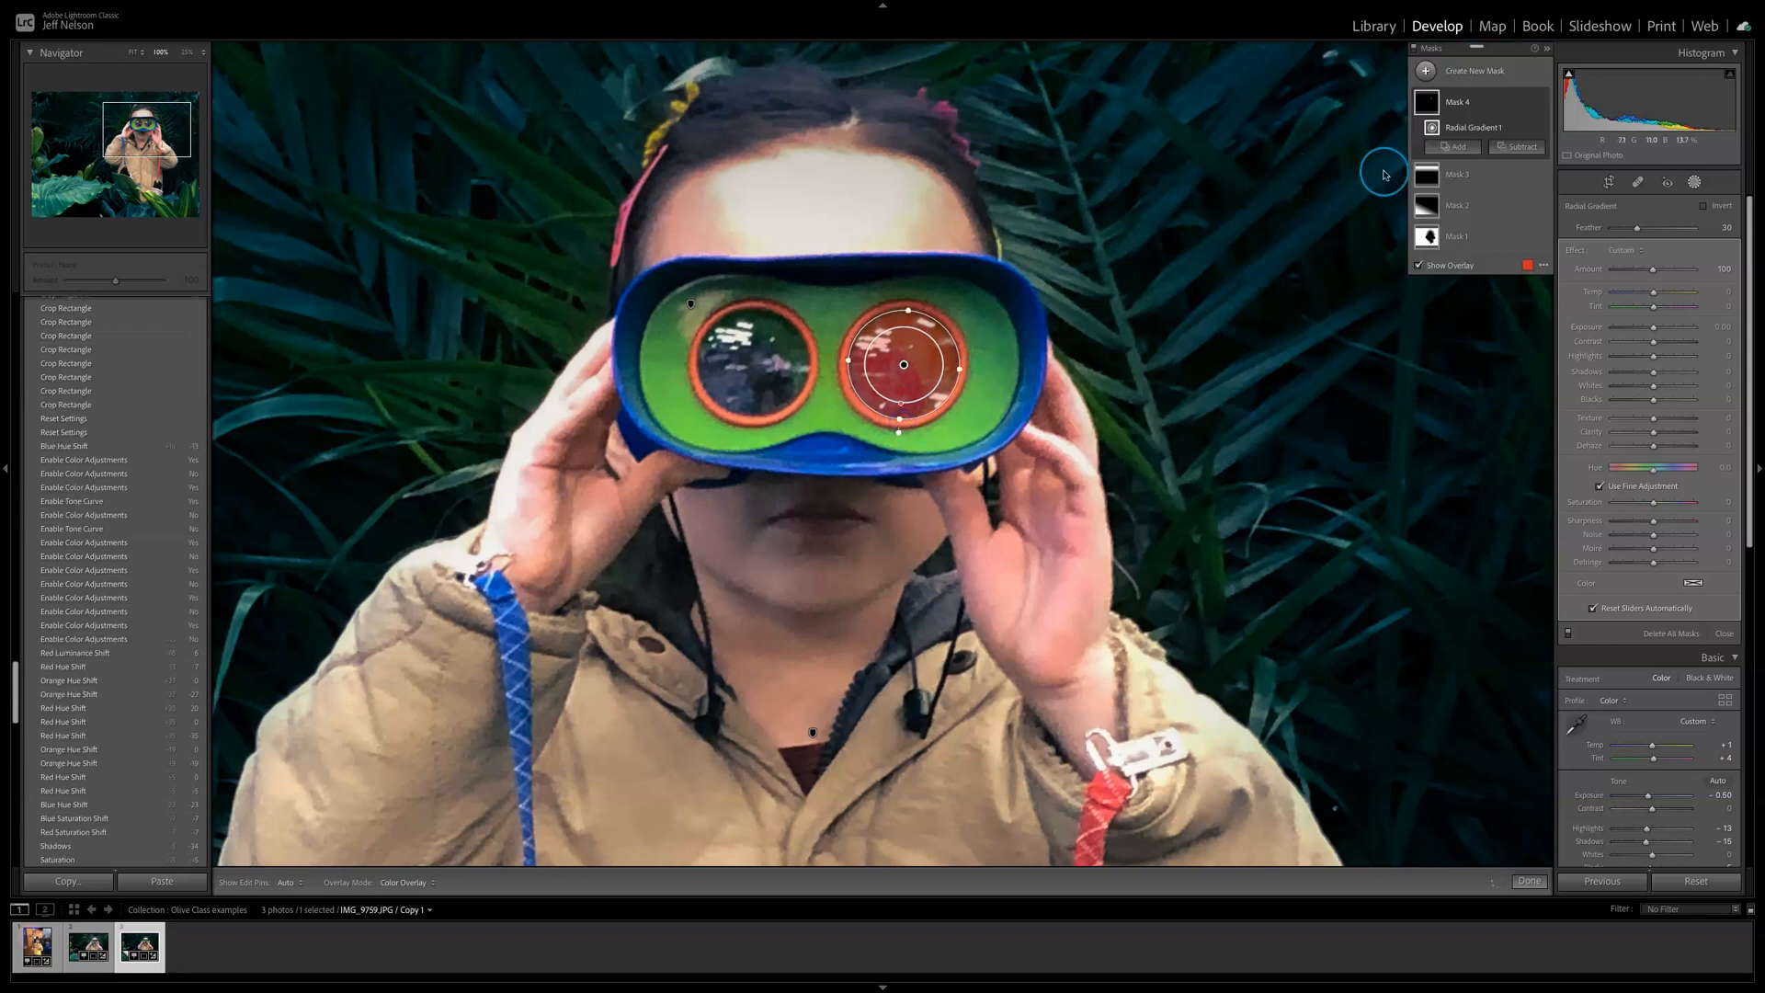
# Step: Add a radial gradient over the left-hand lens to the same mask and darken both lenses with exposure -0.27 and blacks -71
pyautogui.click(1464, 148)
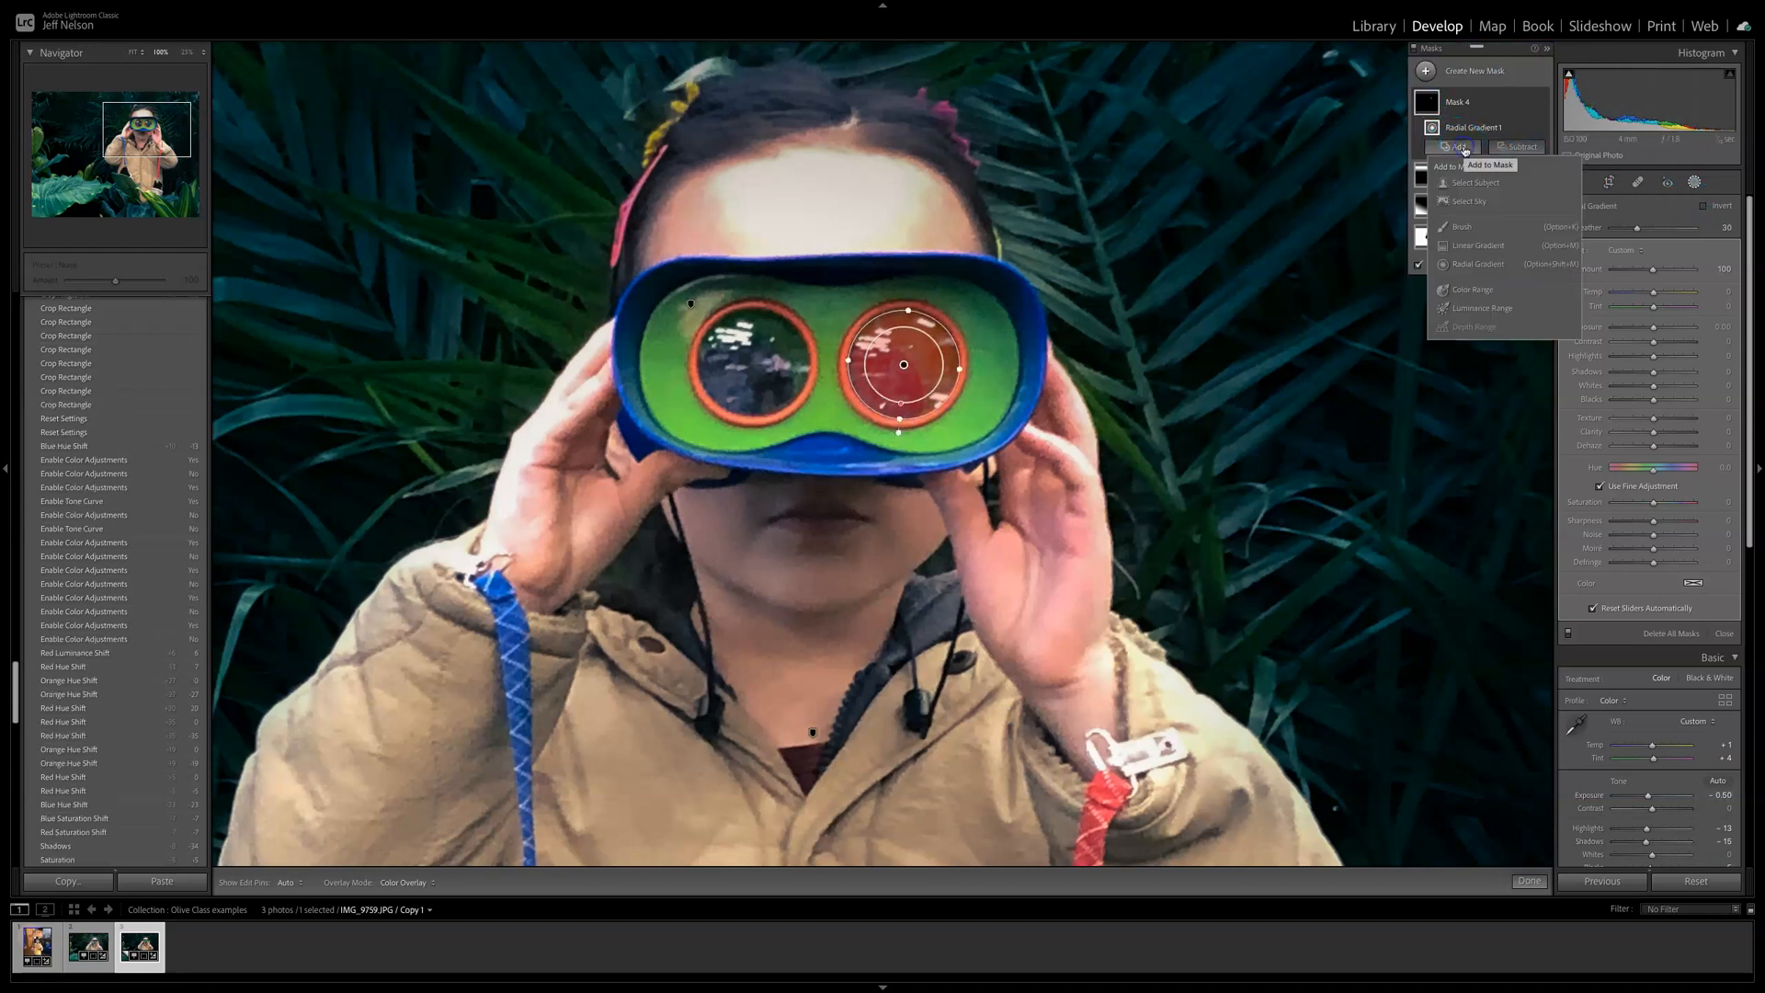
pyautogui.click(1480, 265)
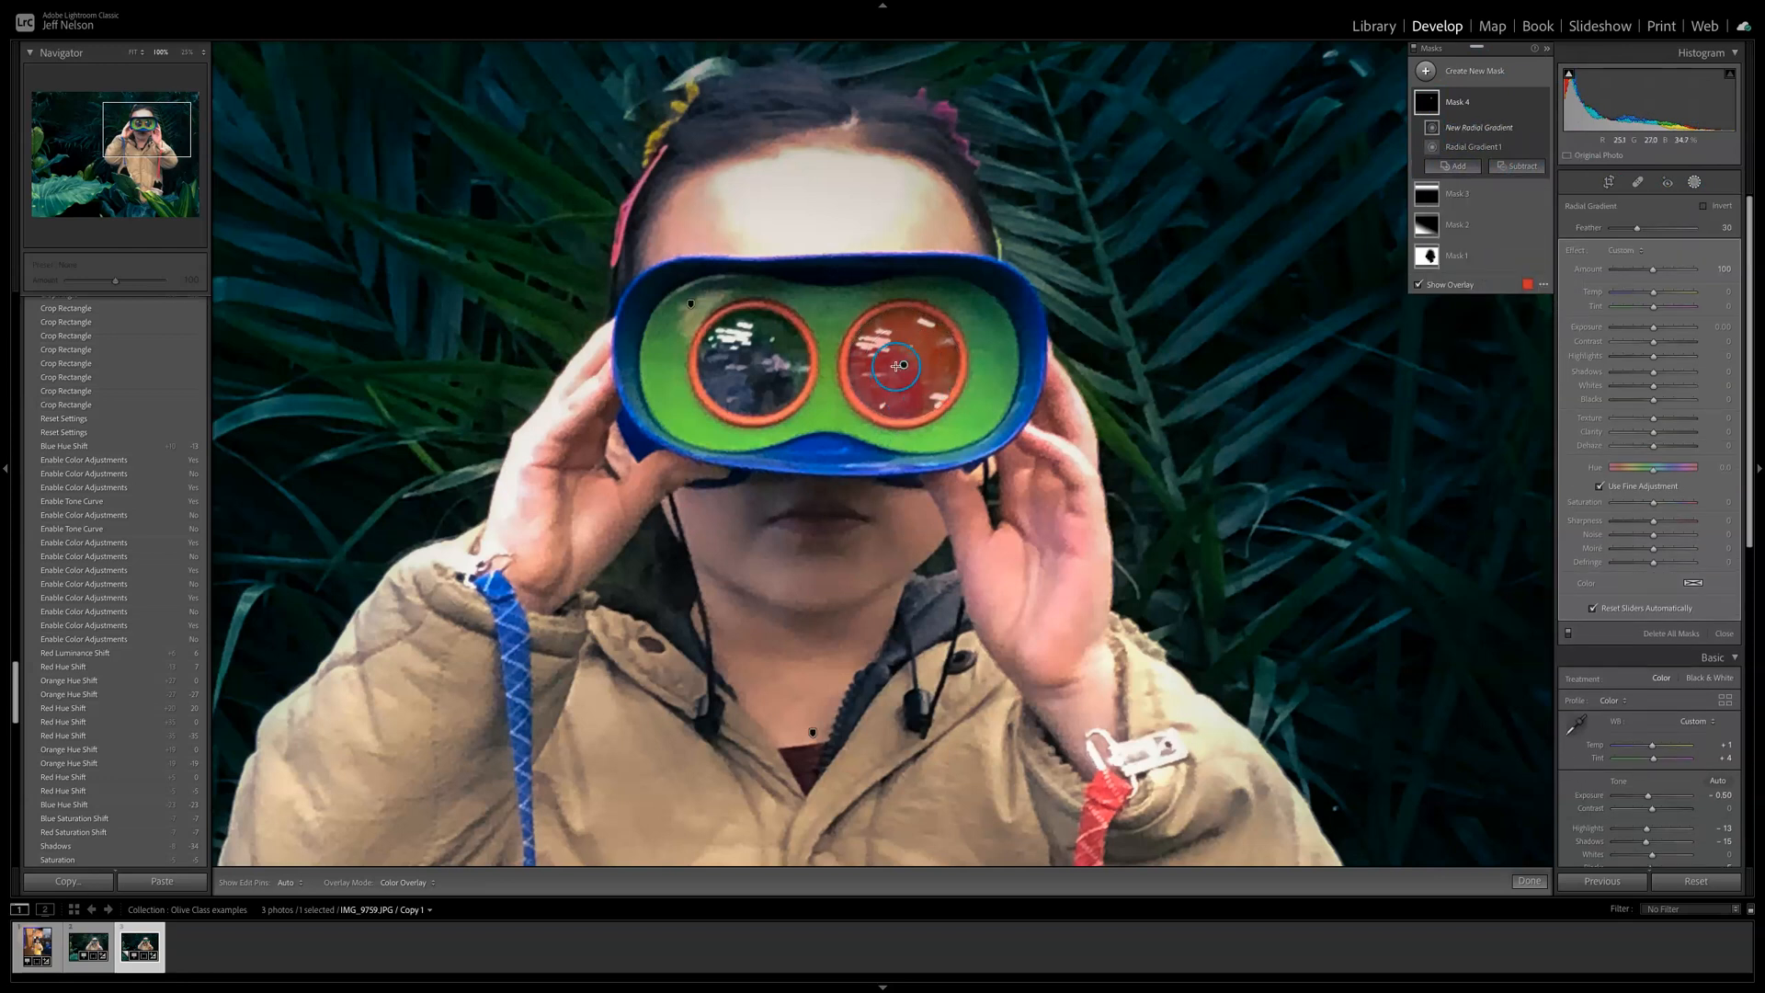
pyautogui.moveTo(756, 369); pyautogui.dragTo(808, 415)
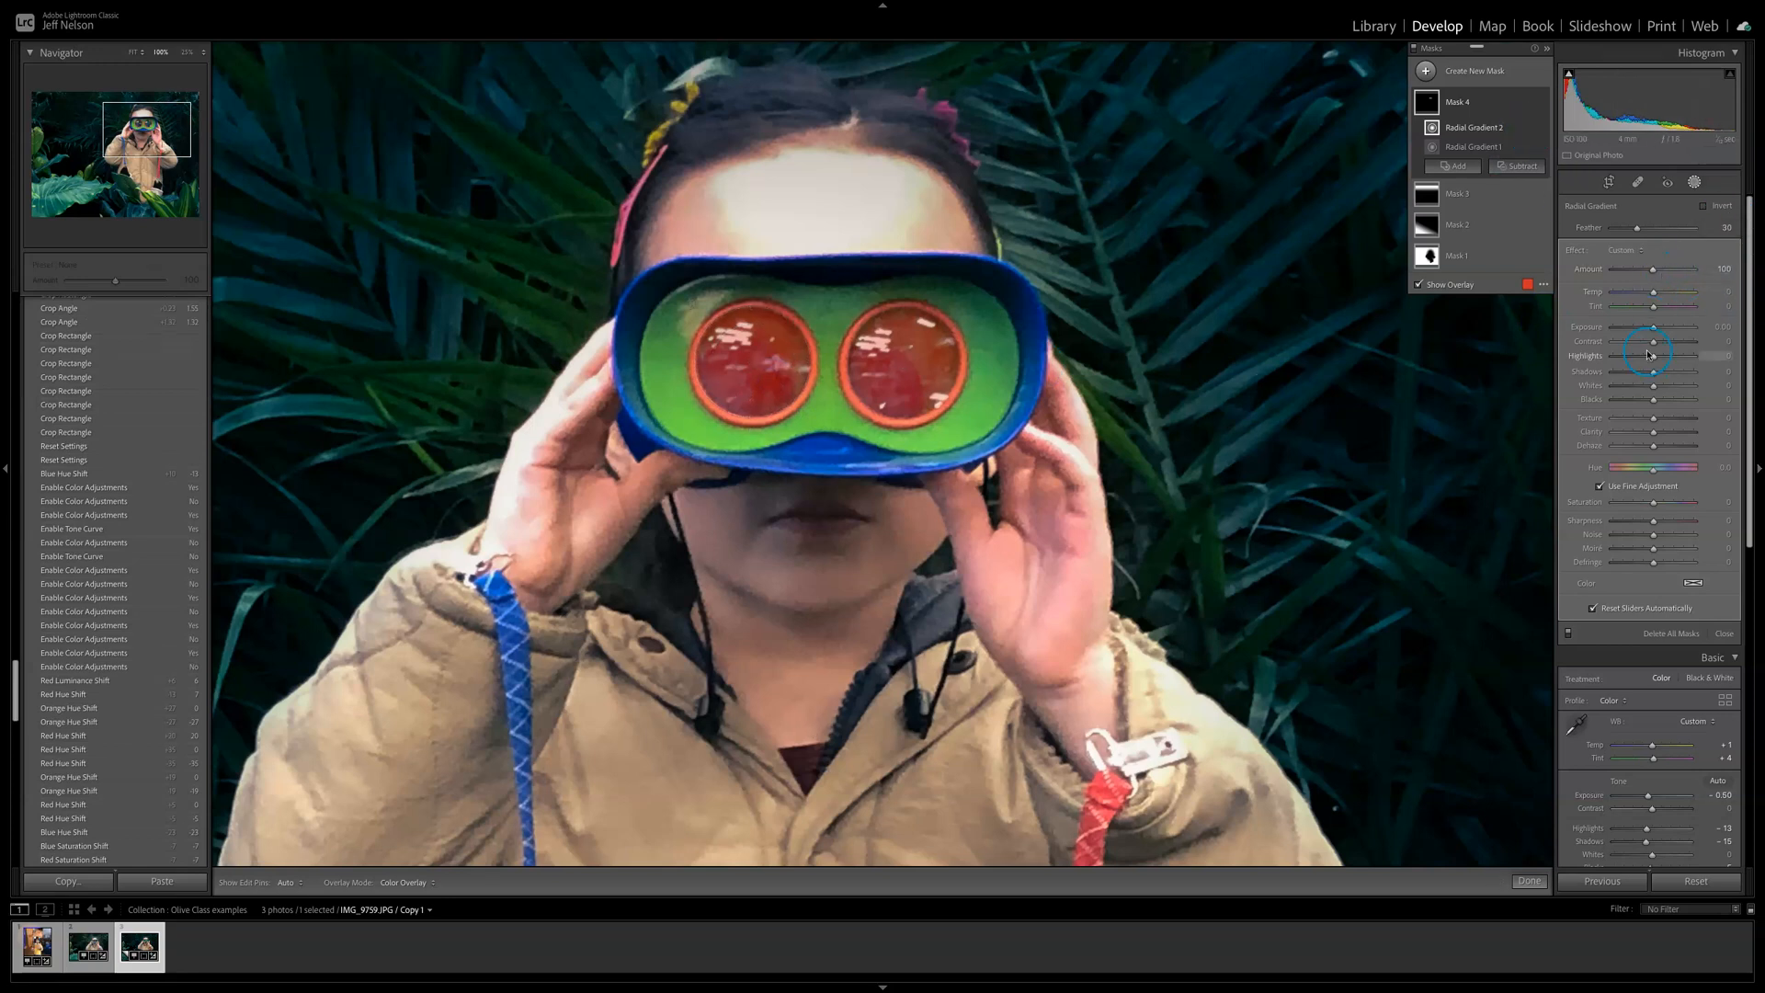
pyautogui.moveTo(1654, 327); pyautogui.dragTo(1653, 328)
pyautogui.moveTo(1654, 399); pyautogui.dragTo(1625, 402)
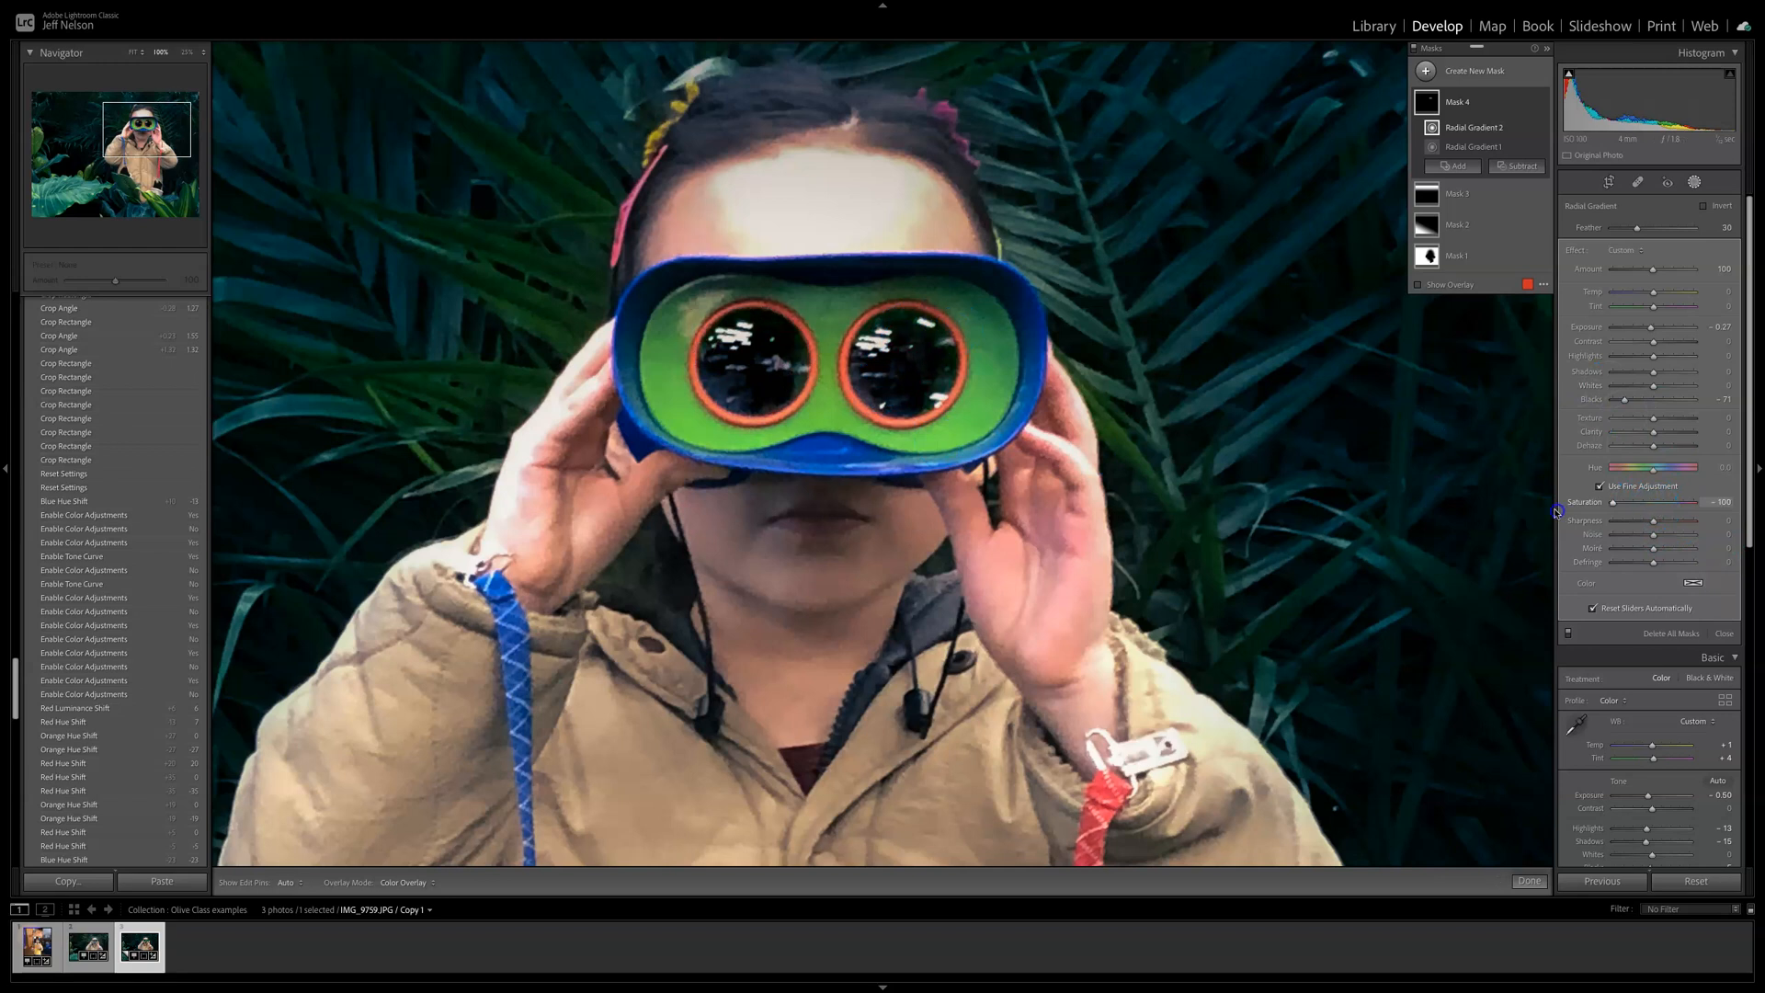
# Step: Refit both lens gradients to the orange rims with a harder edge, giving the right-hand one a feather of 13
pyautogui.click(906, 367)
pyautogui.moveTo(901, 407); pyautogui.dragTo(906, 419)
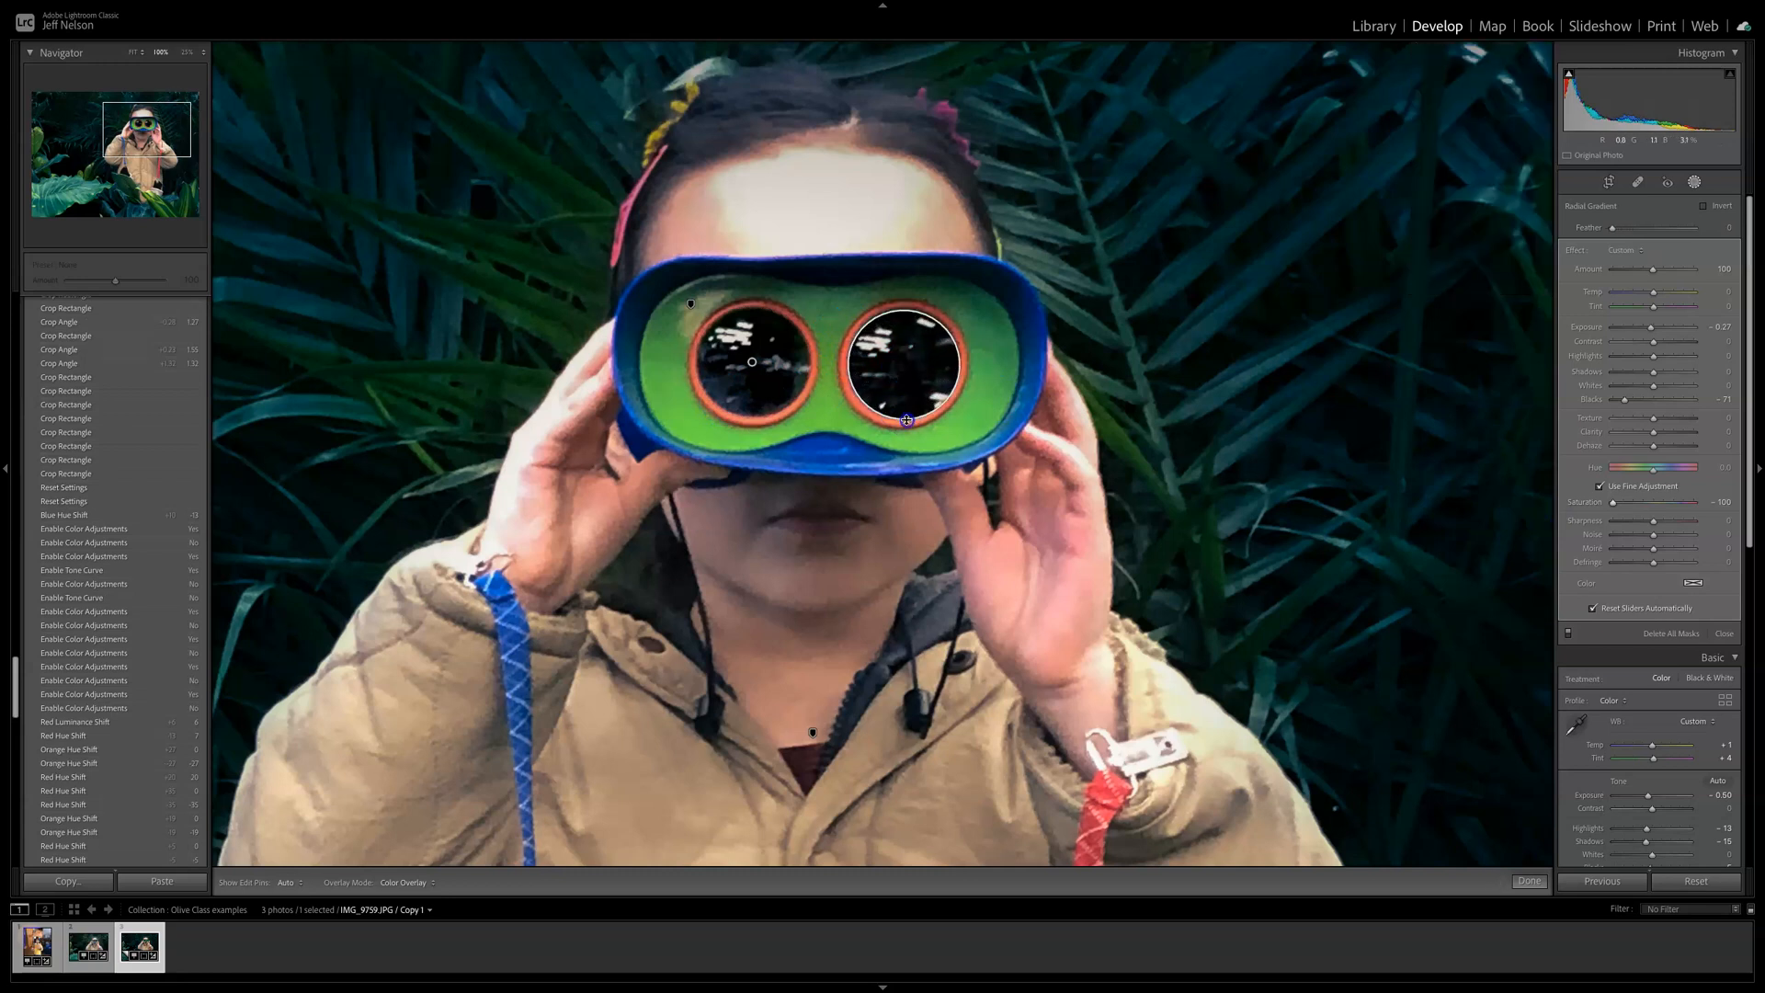
pyautogui.click(754, 362)
pyautogui.moveTo(752, 400); pyautogui.dragTo(756, 416)
pyautogui.click(904, 365)
pyautogui.moveTo(902, 411); pyautogui.dragTo(900, 408)
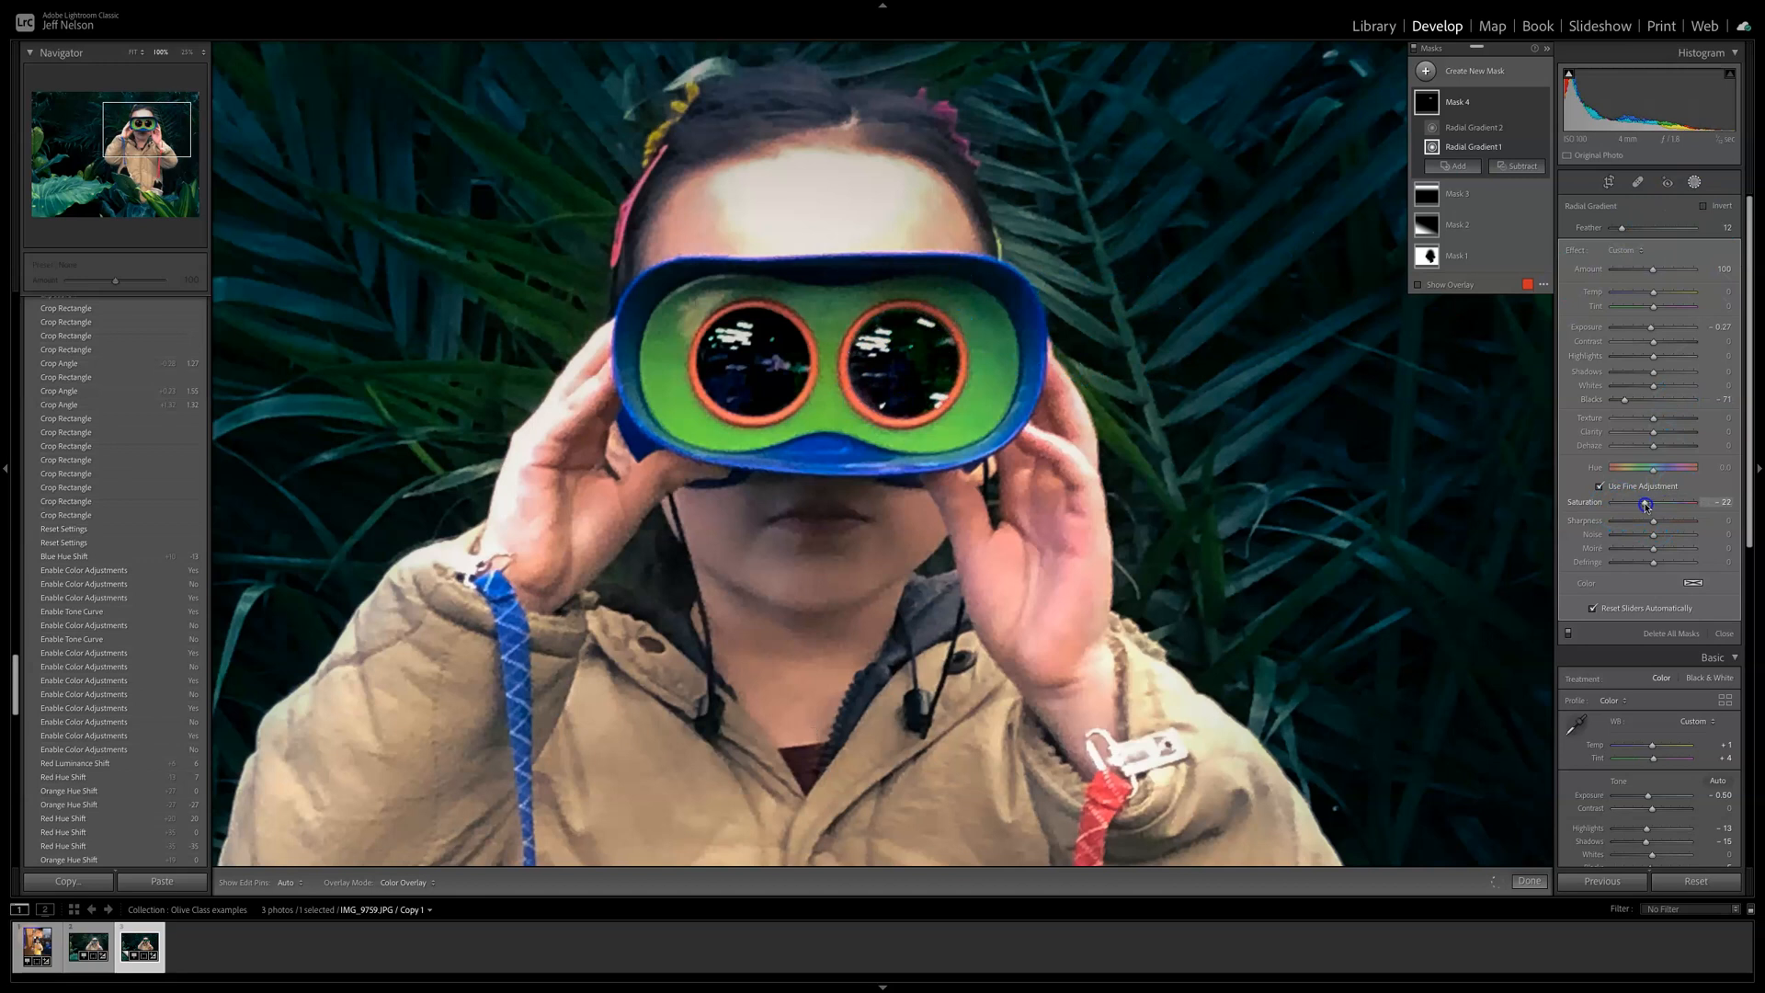
# Step: Partly desaturate the lens reflections, set the mask's contrast to 17, and fine-tune its whites and blacks
pyautogui.moveTo(1640, 504); pyautogui.dragTo(1640, 505)
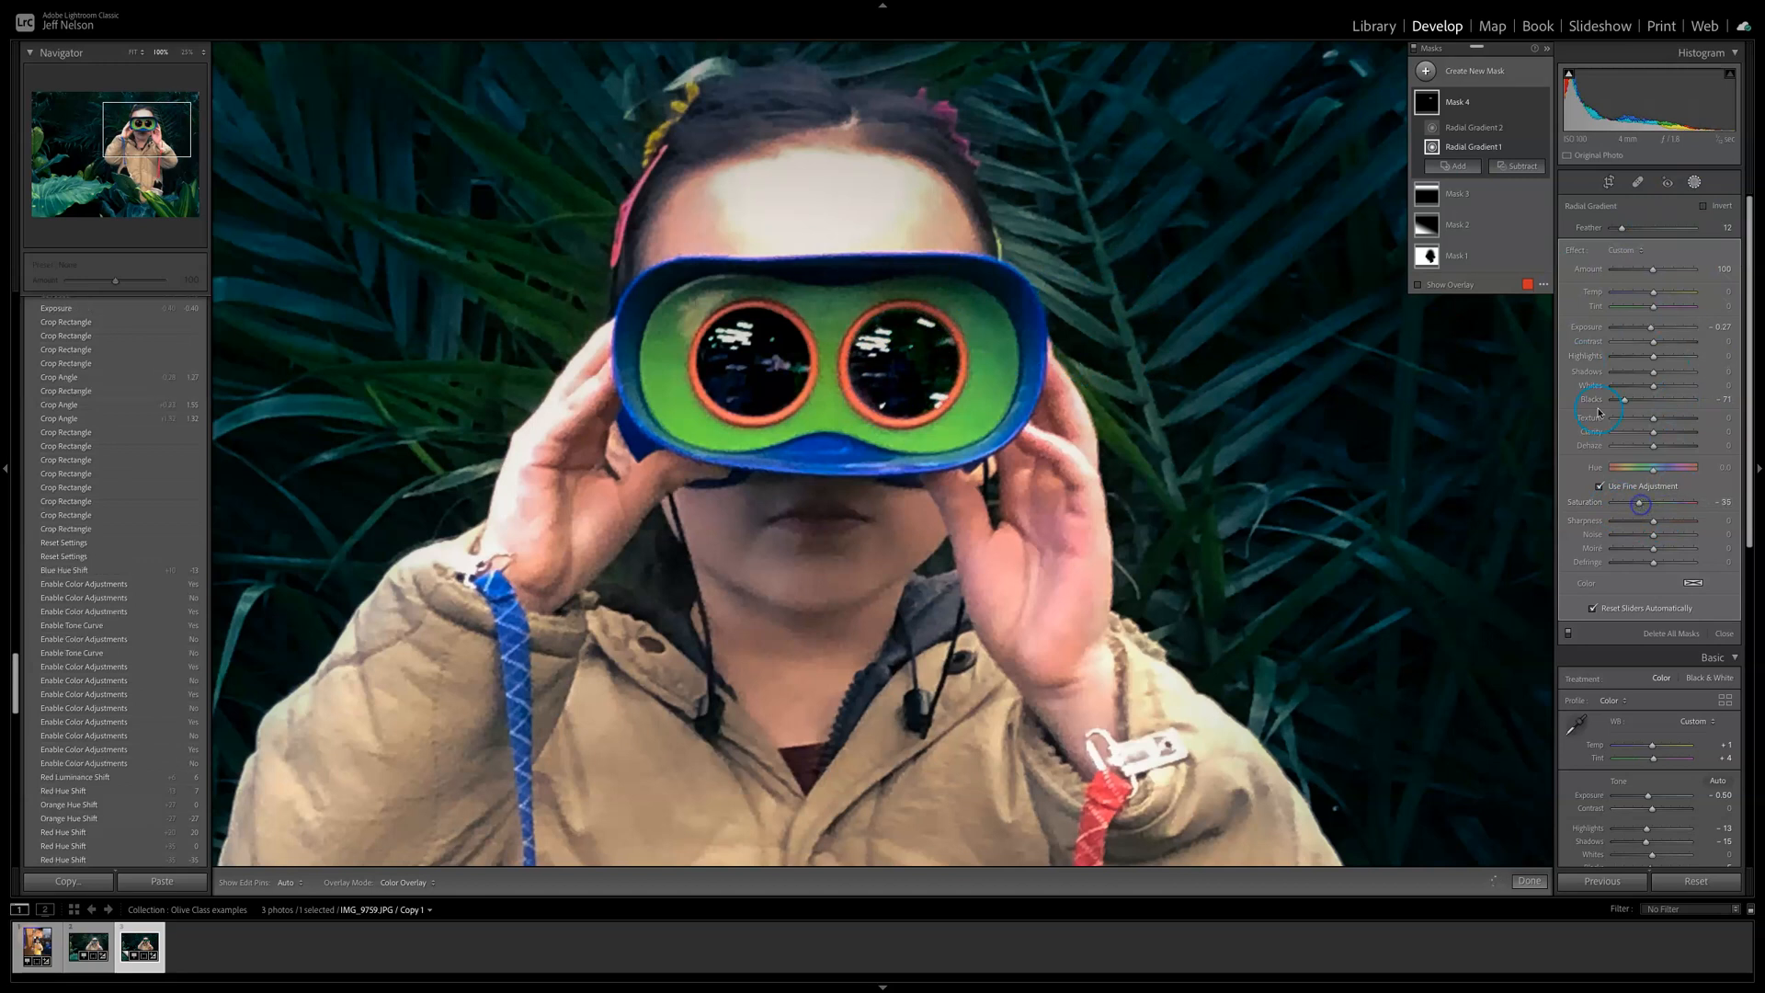
pyautogui.moveTo(1707, 384); pyautogui.dragTo(1652, 386)
pyautogui.click(1650, 346)
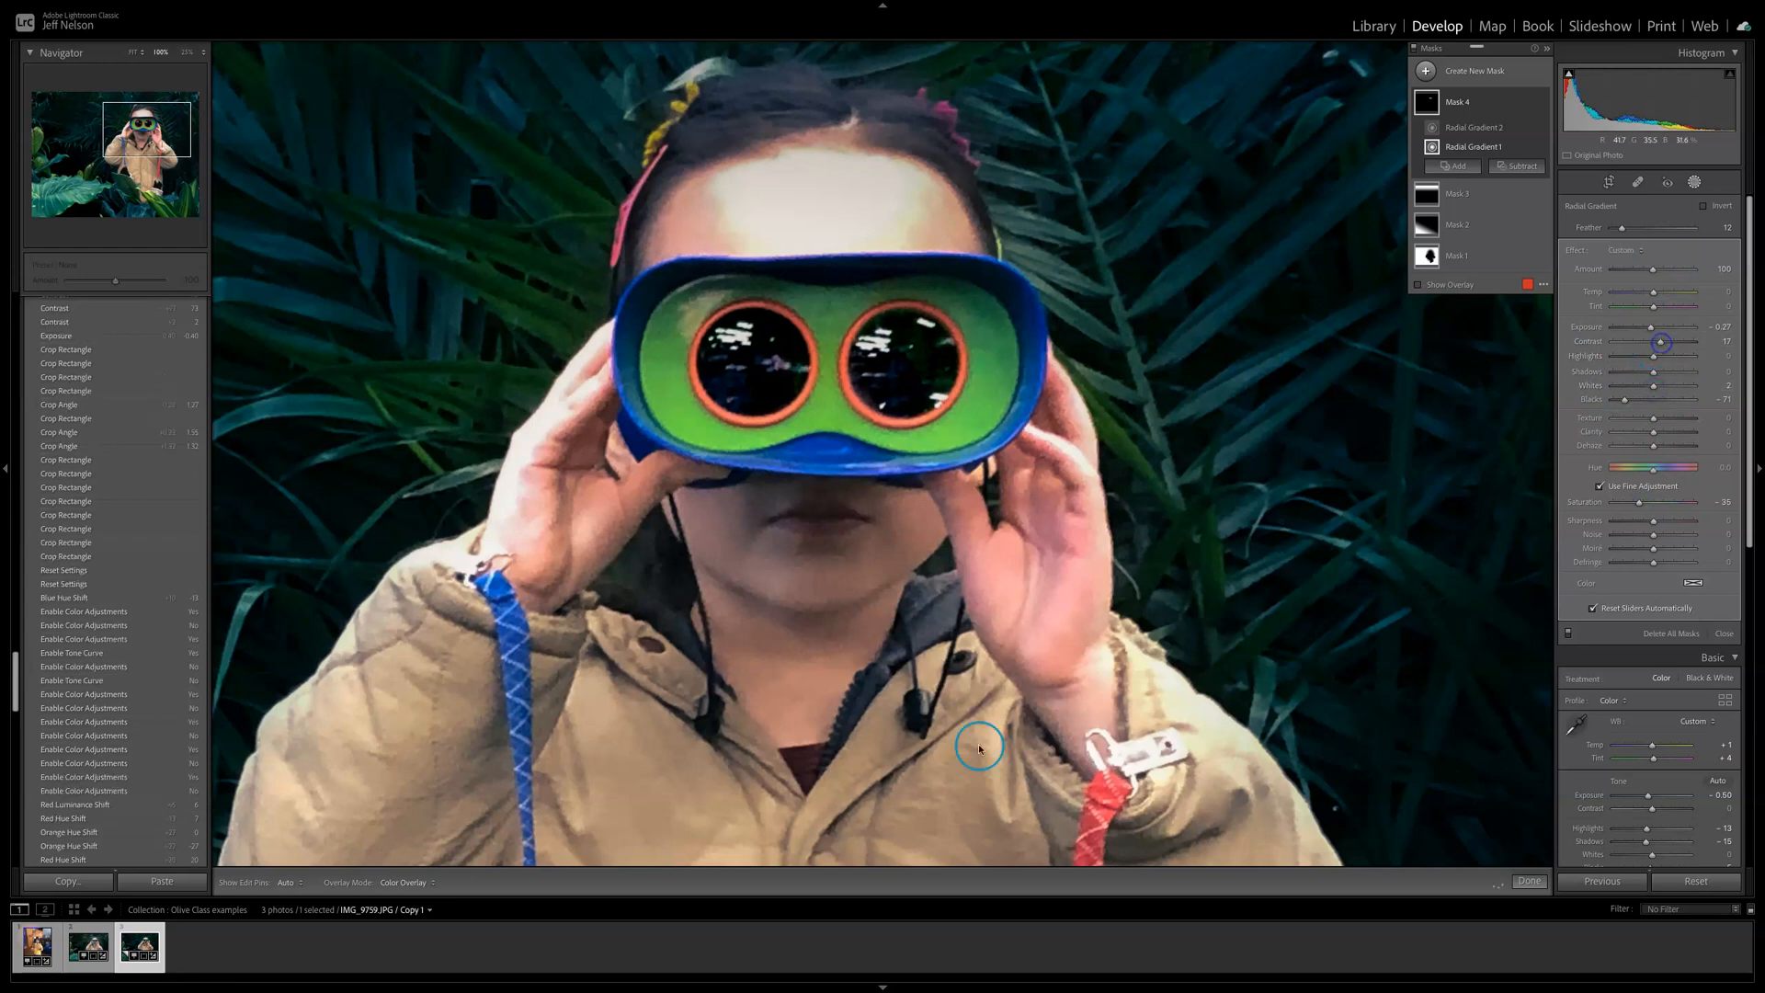
pyautogui.click(132, 53)
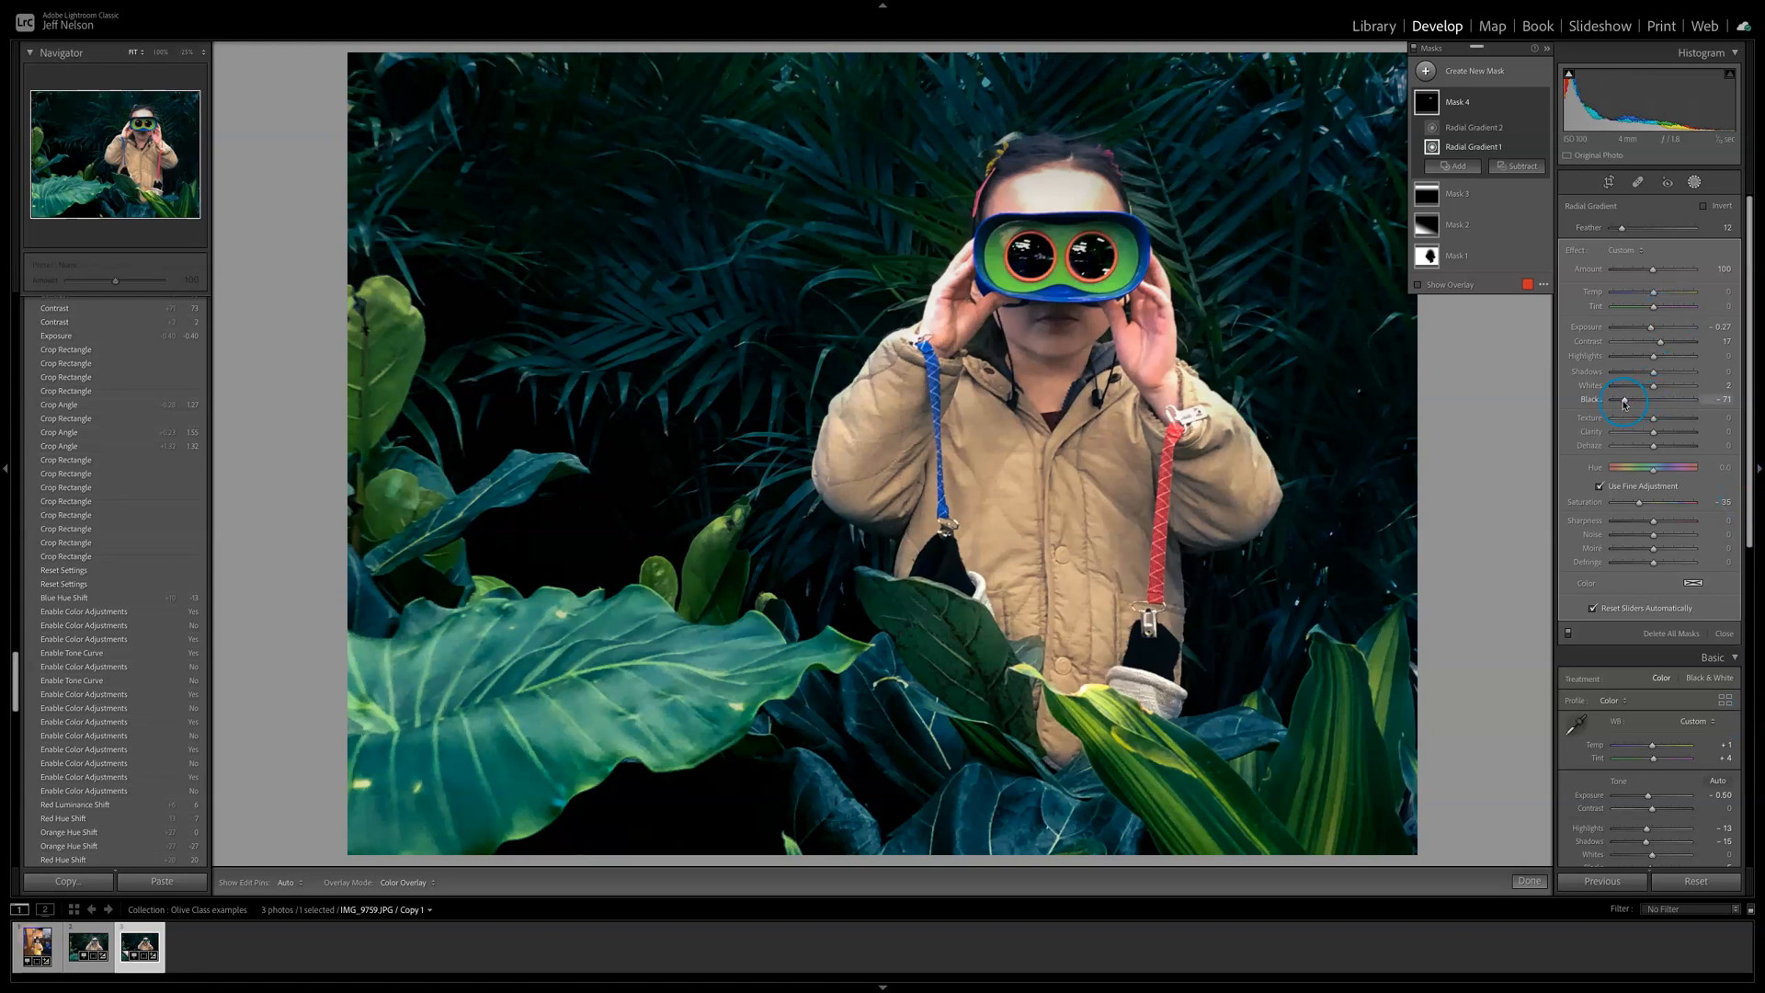
pyautogui.moveTo(1626, 402); pyautogui.dragTo(1628, 404)
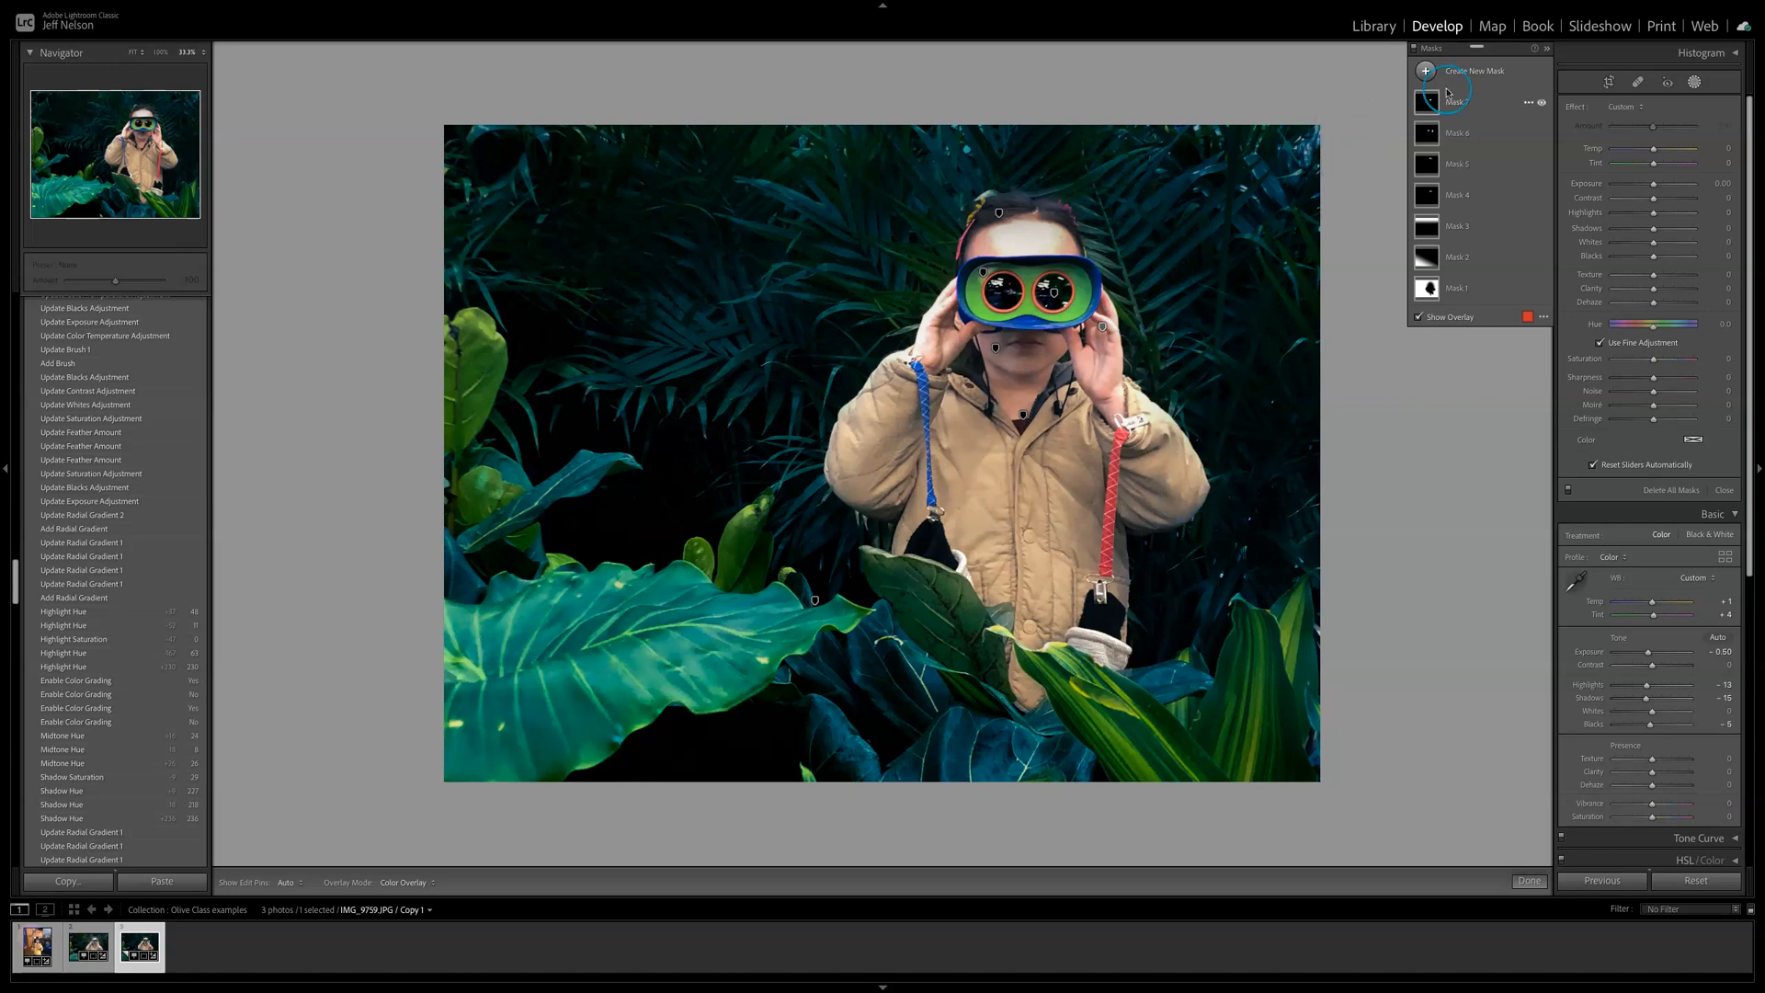
# Step: Create a new brush mask and paint over the shaded side of the child's neck below the jaw
pyautogui.click(1427, 72)
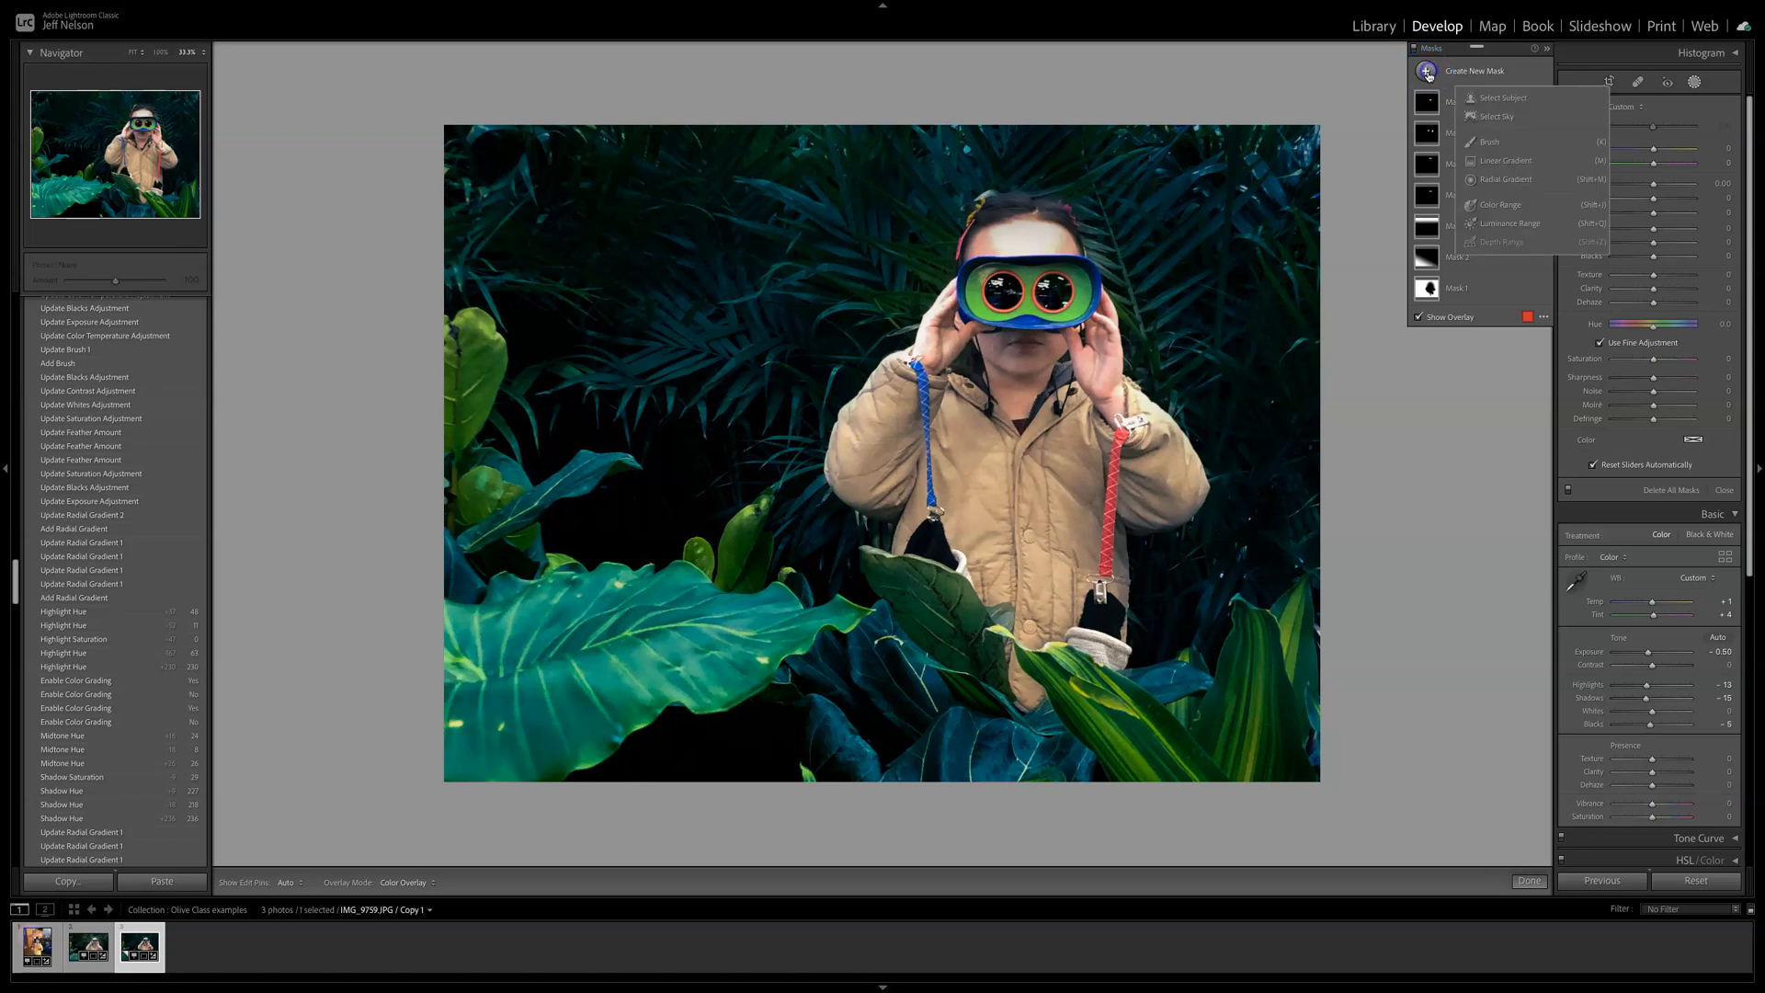
pyautogui.click(1508, 145)
pyautogui.click(1468, 106)
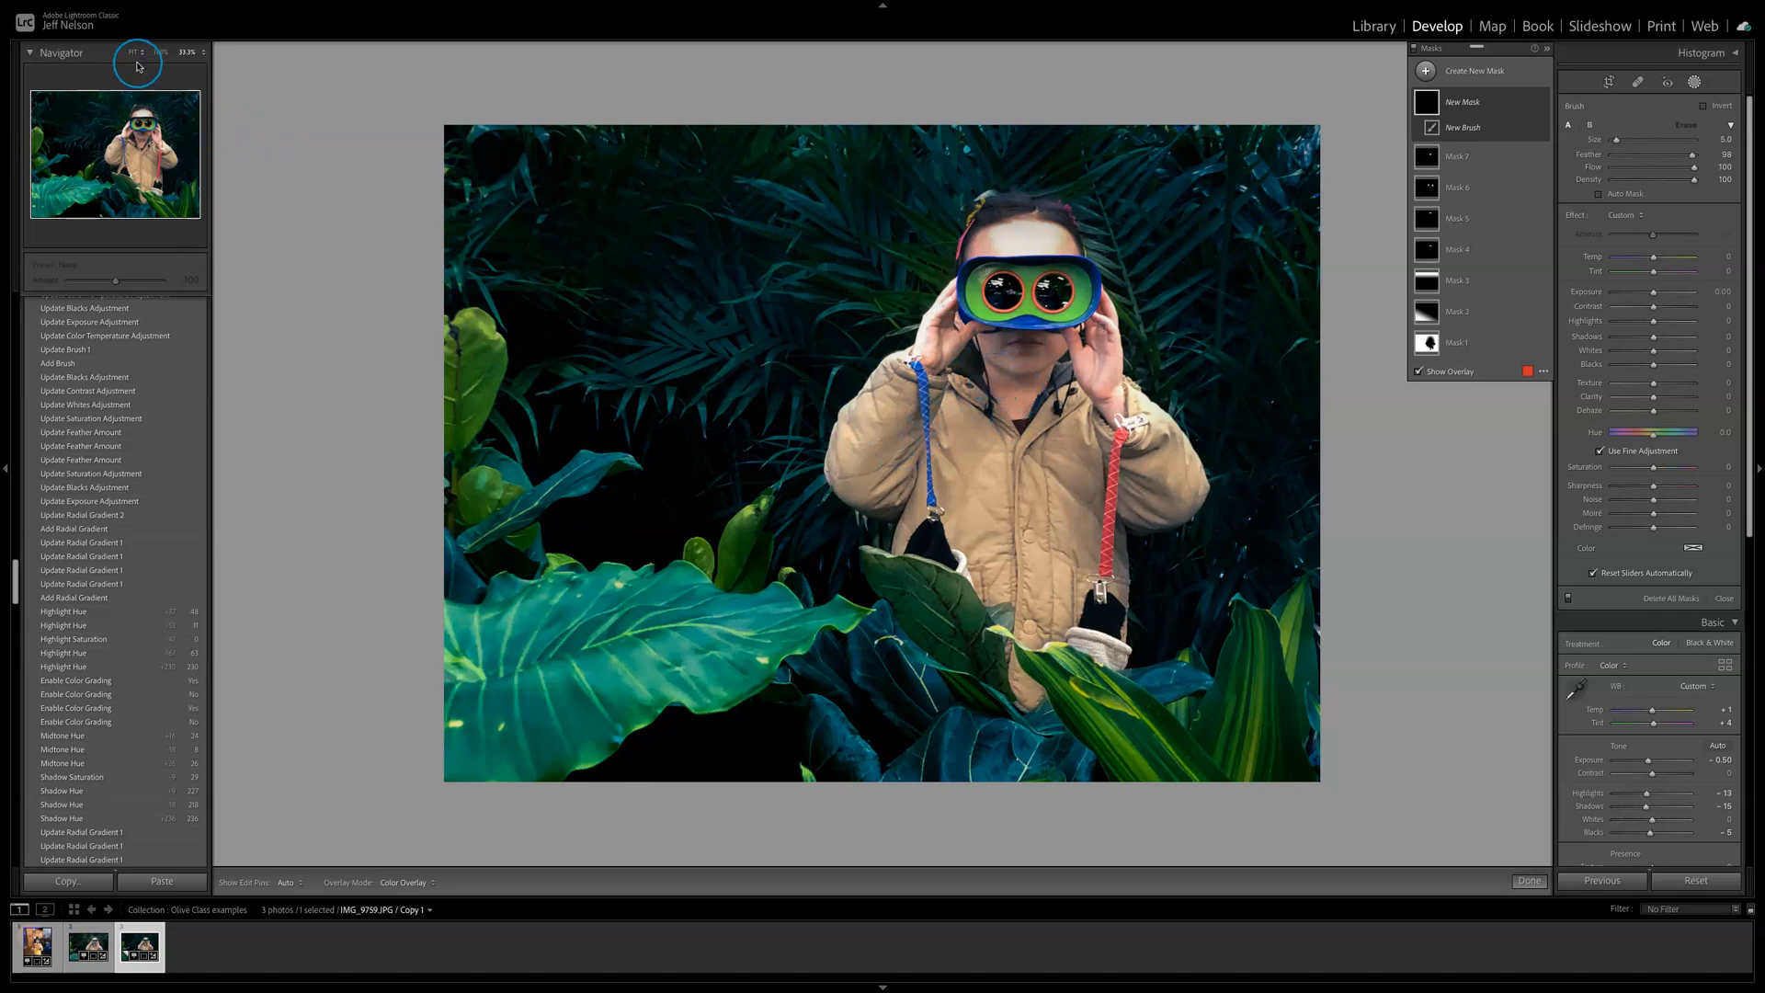
pyautogui.click(163, 52)
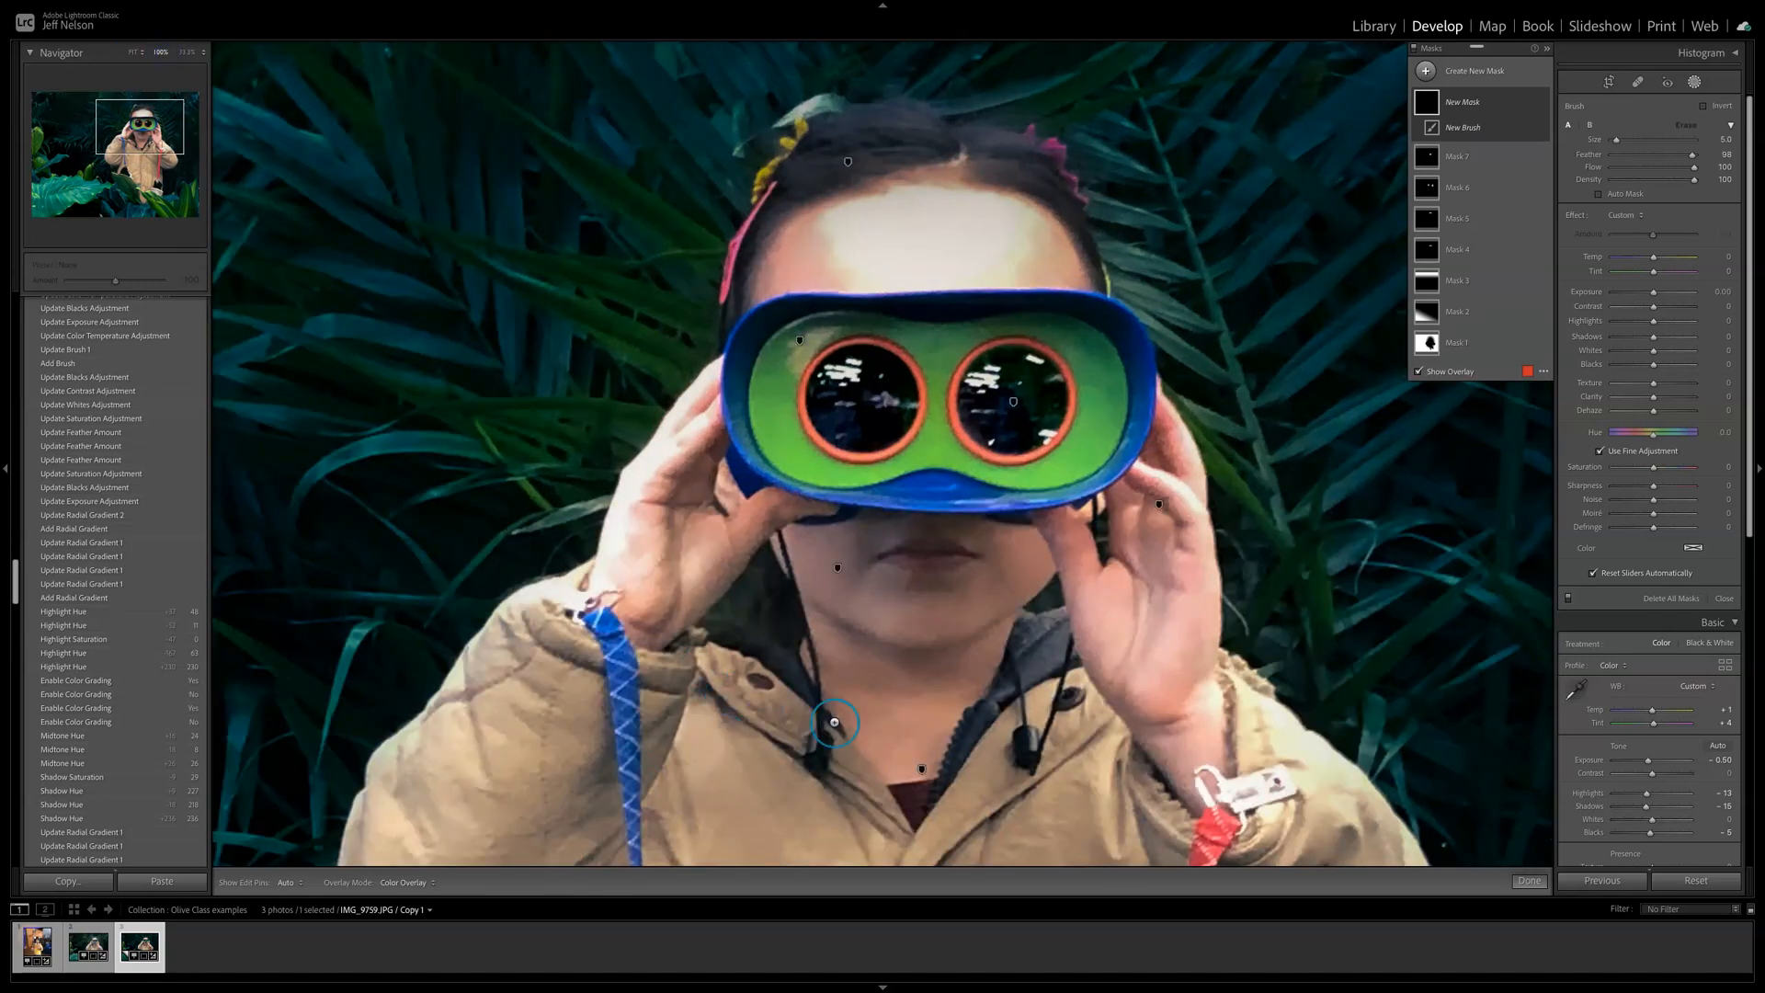
pyautogui.moveTo(887, 709); pyautogui.dragTo(799, 373)
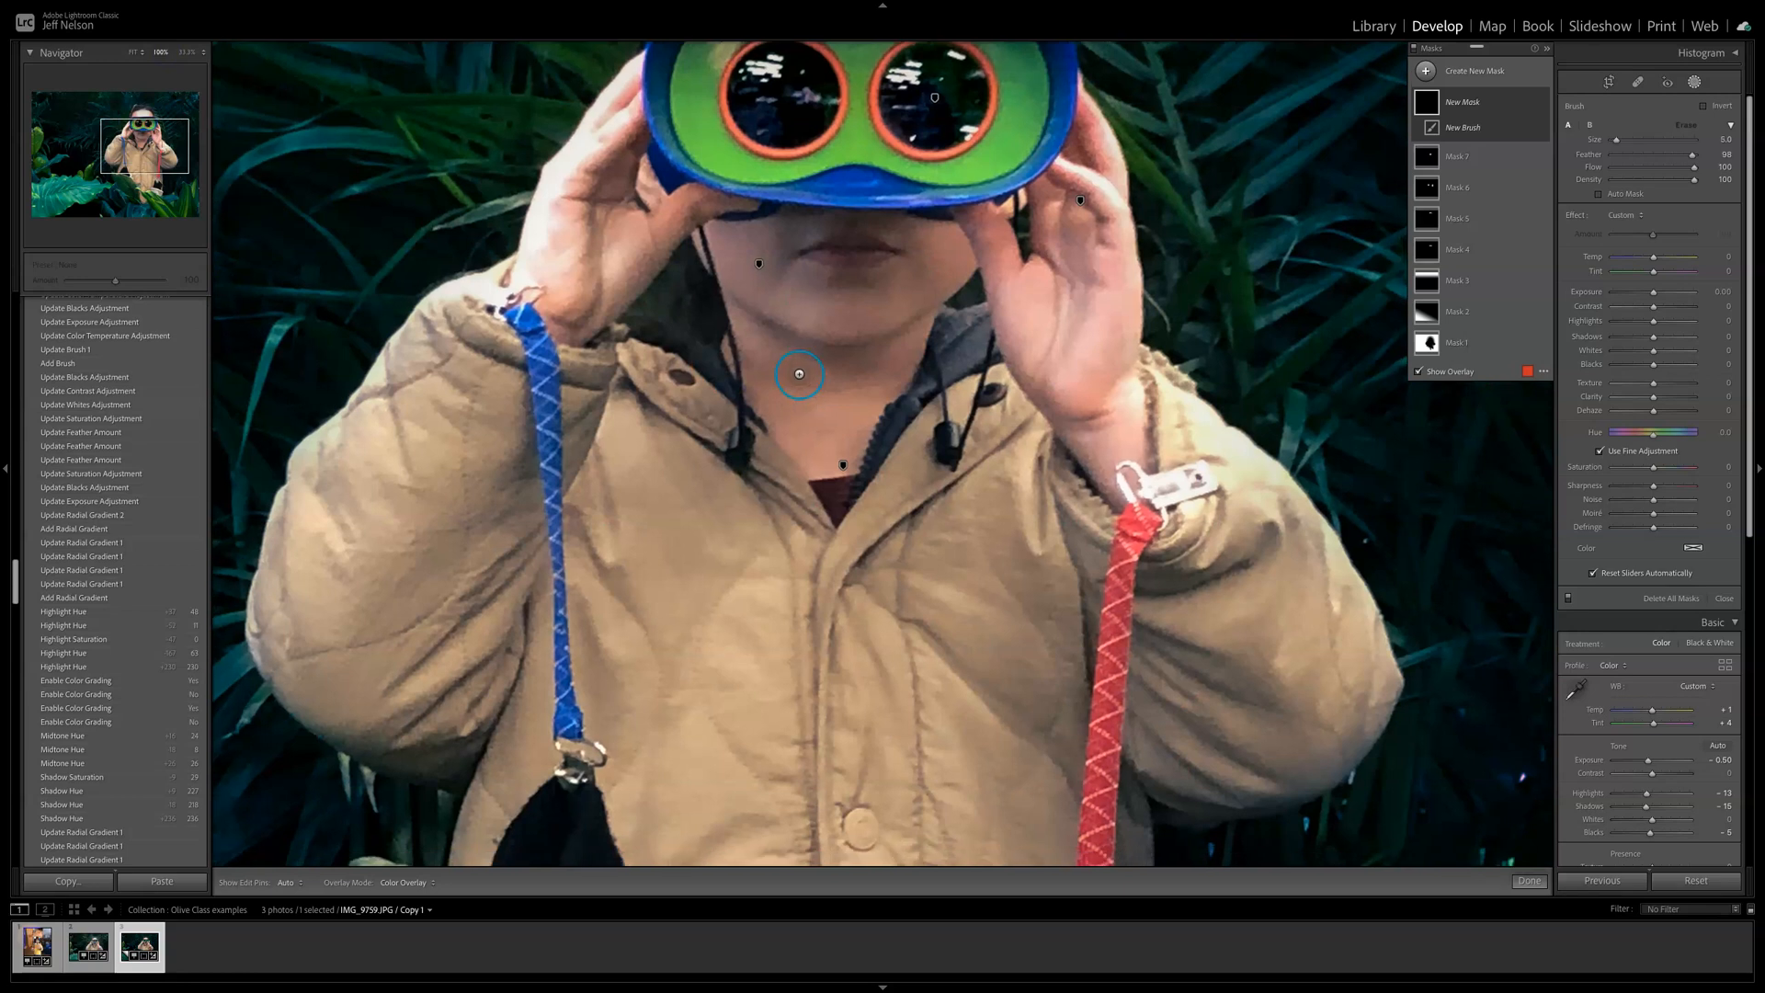
pyautogui.press('h')
pyautogui.moveTo(731, 321)
pyautogui.mouseDown()
pyautogui.moveTo(835, 361)
pyautogui.moveTo(759, 421)
pyautogui.mouseUp()
pyautogui.press('h')
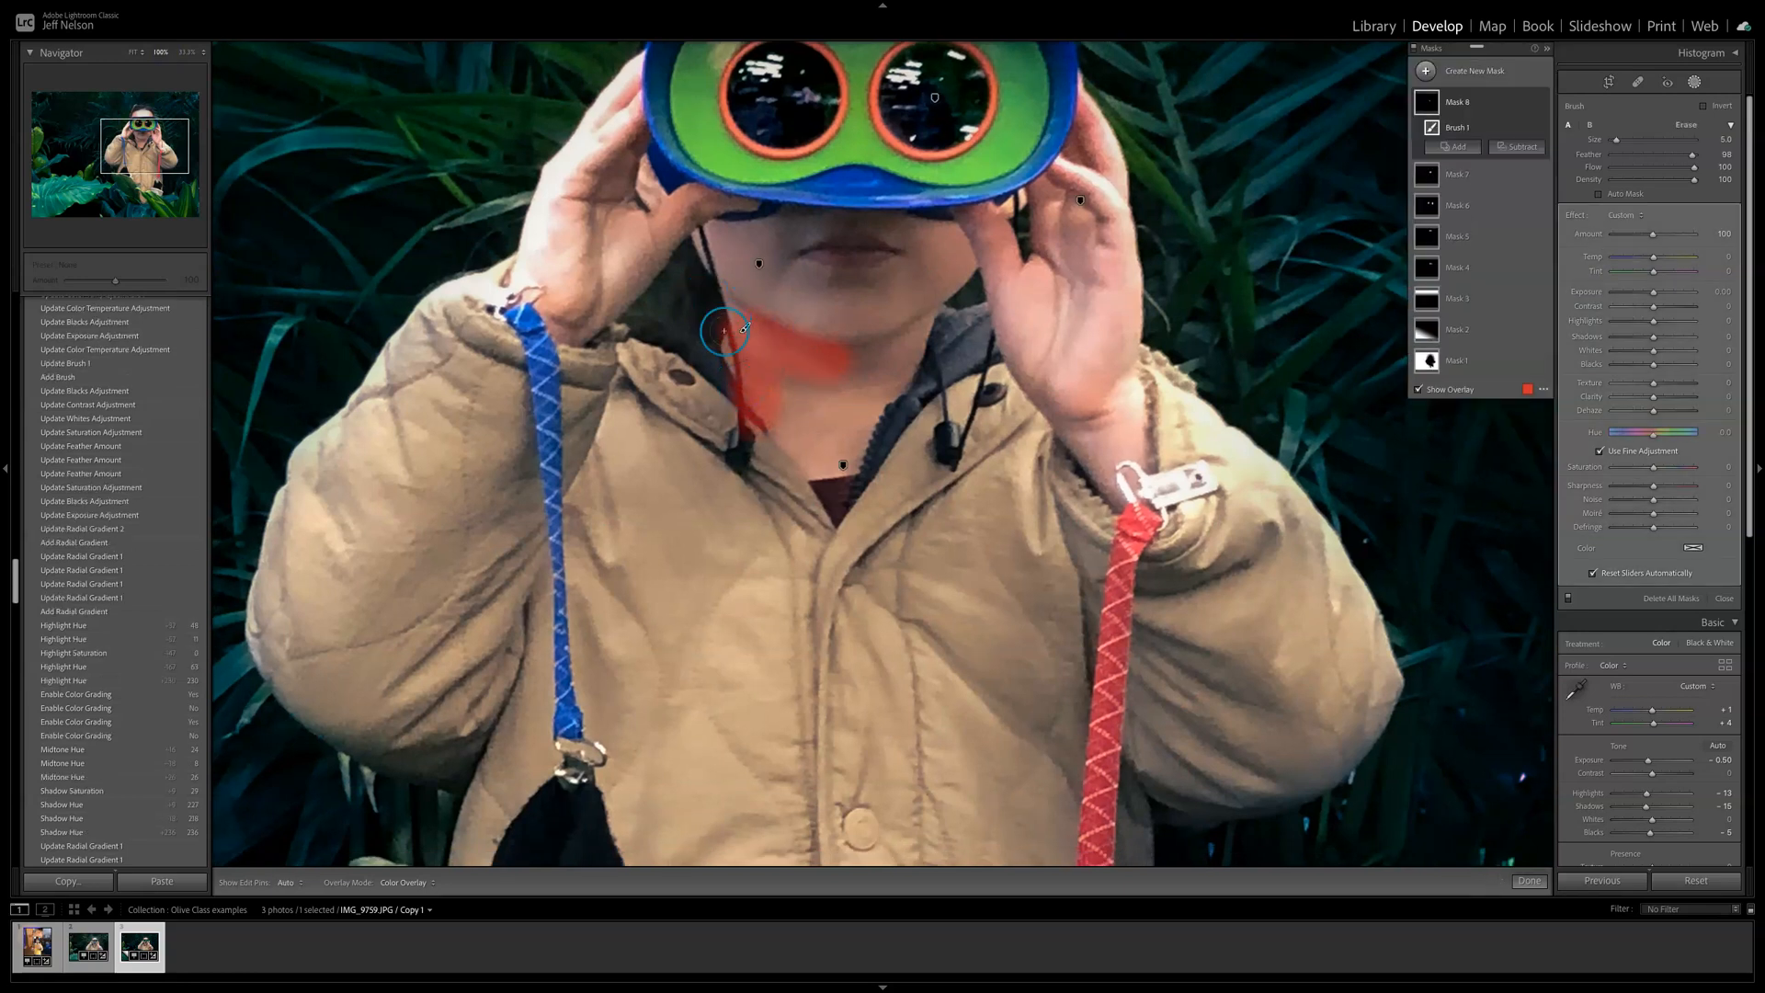
pyautogui.press('h')
pyautogui.press('h')
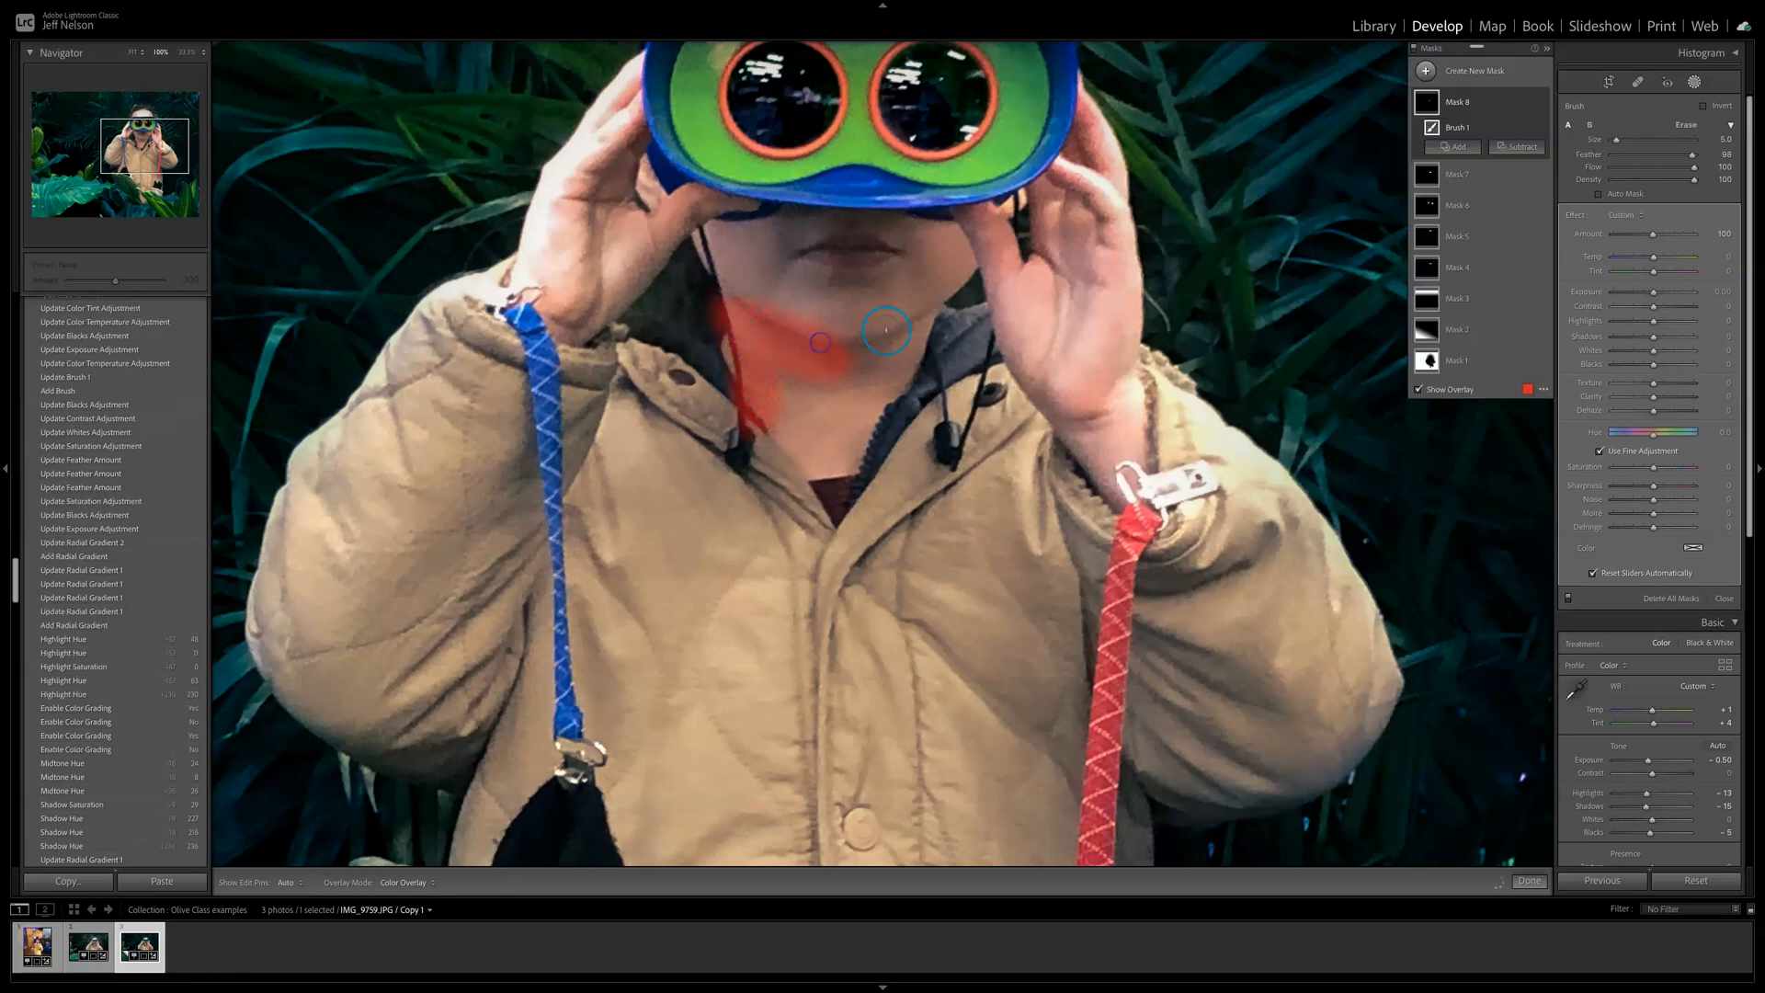
# Step: Erase the brush spill from the chin, cord and collar around the neck, softening the eraser feather to 63
pyautogui.press('alt')
pyautogui.press('h')
pyautogui.press('h')
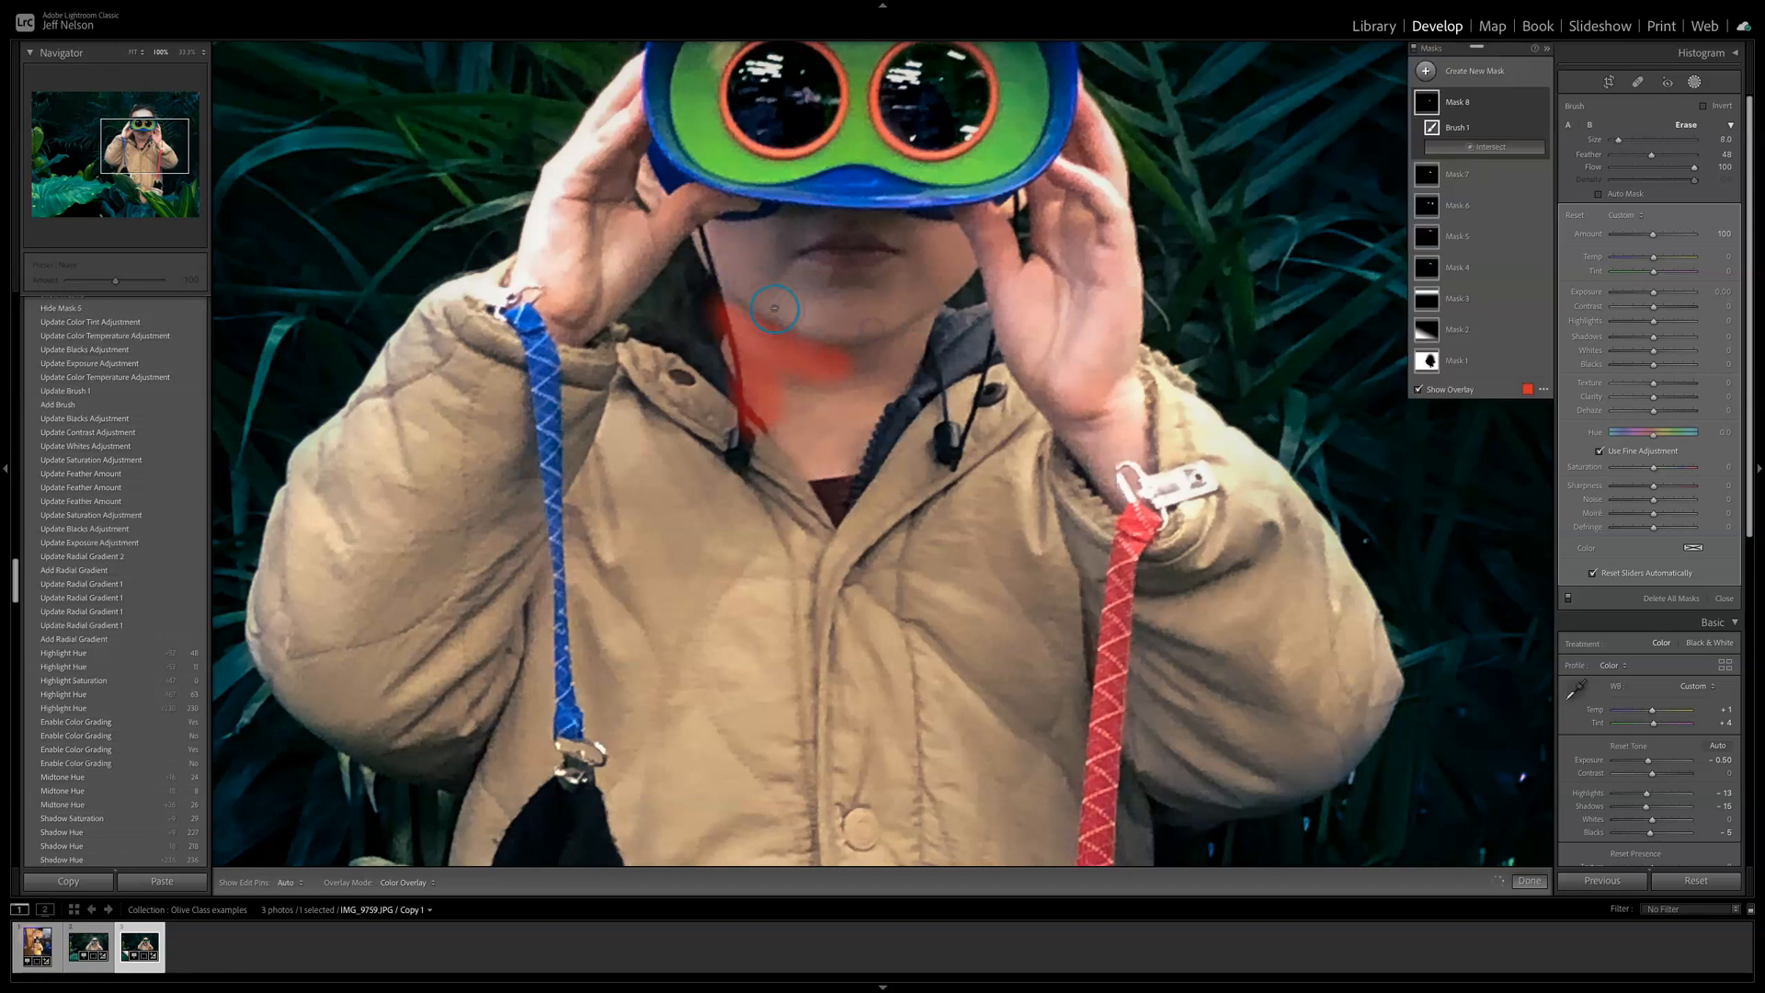
pyautogui.press('h')
pyautogui.press('h')
pyautogui.moveTo(670, 287)
pyautogui.keyDown('alt'); pyautogui.mouseDown()
pyautogui.moveTo(724, 366)
pyautogui.moveTo(728, 462)
pyautogui.mouseUp(); pyautogui.keyUp('alt')
pyautogui.moveTo(744, 348); pyautogui.dragTo(776, 393)
pyautogui.moveTo(691, 274)
pyautogui.keyDown('alt'); pyautogui.mouseDown()
pyautogui.moveTo(707, 338)
pyautogui.moveTo(655, 376)
pyautogui.mouseUp(); pyautogui.keyUp('alt')
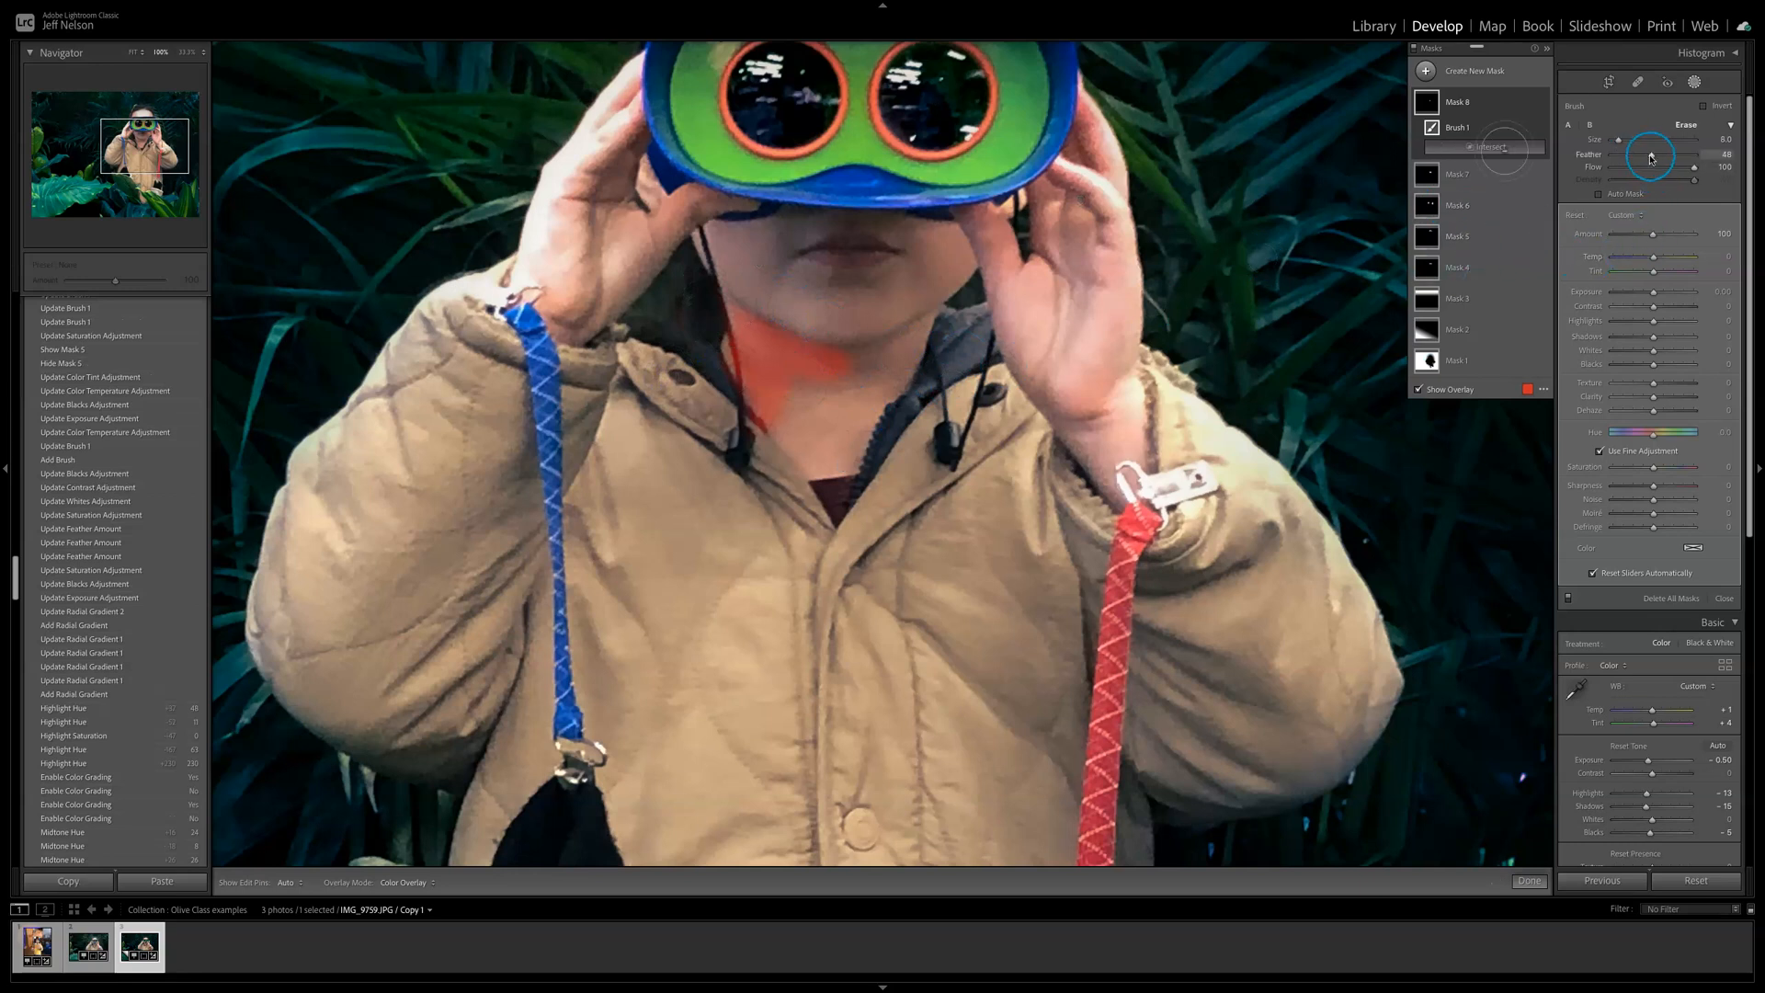
pyautogui.moveTo(843, 558); pyautogui.dragTo(804, 448)
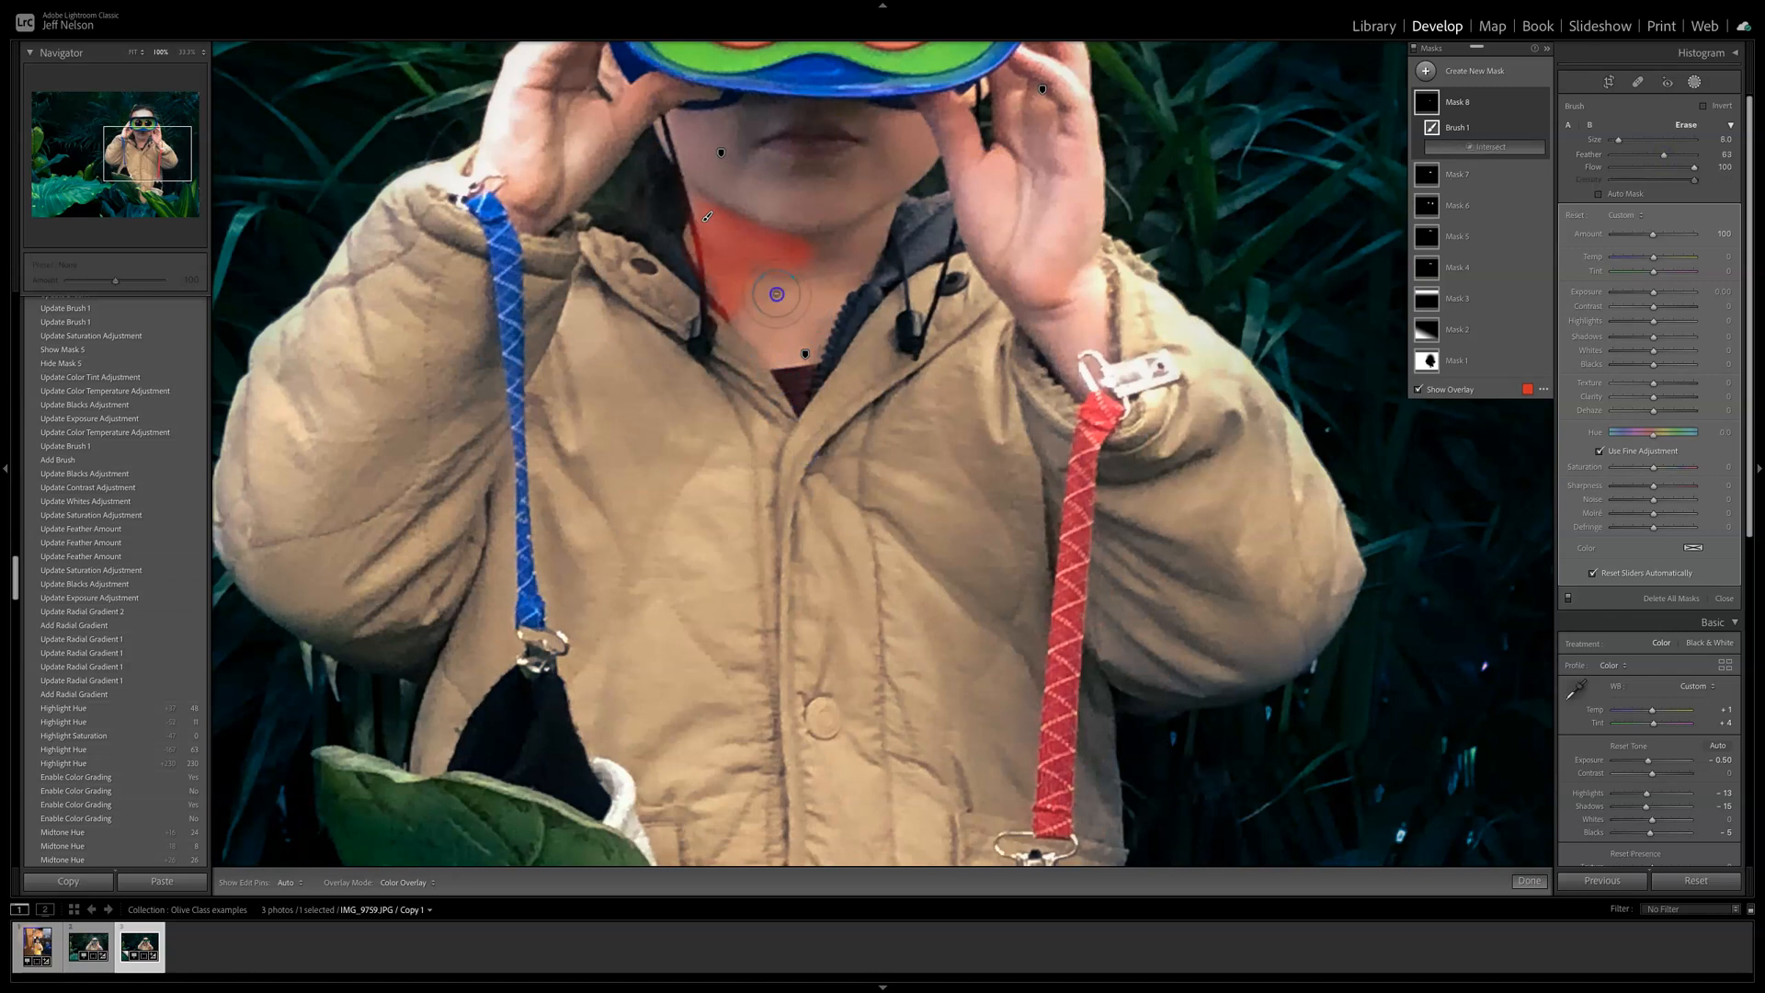
pyautogui.press('h')
pyautogui.press('alt')
pyautogui.press('h')
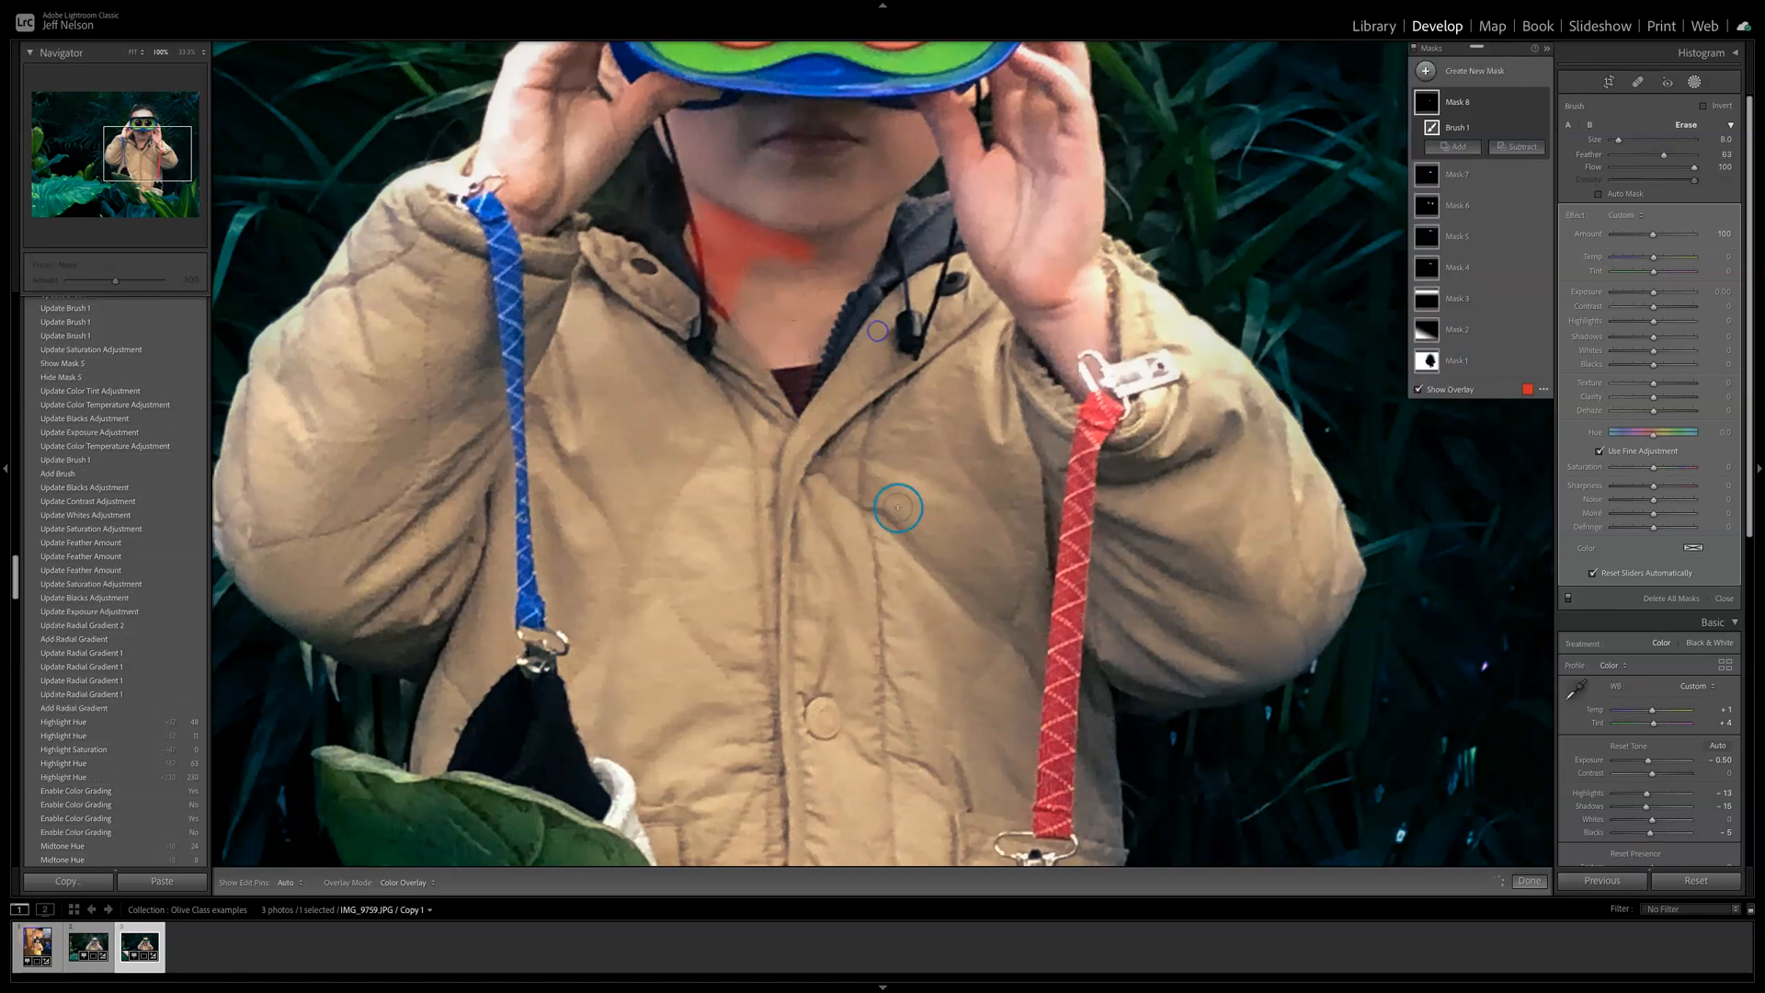
# Step: Extend the brushed mask across the neck under the chin toward the opposite side of the collar
pyautogui.press('h')
pyautogui.moveTo(911, 289); pyautogui.dragTo(917, 291)
pyautogui.moveTo(834, 241); pyautogui.dragTo(830, 249)
pyautogui.moveTo(691, 320)
pyautogui.mouseDown()
pyautogui.moveTo(715, 373)
pyautogui.moveTo(662, 285)
pyautogui.moveTo(772, 414)
pyautogui.mouseUp()
# Step: Paint the coat's lower front around the last button with a size 7 brush, cleaning up the mask along the striped leaf
pyautogui.scroll(-5, 713, 358)
pyautogui.press(']')
pyautogui.press(']')
pyautogui.moveTo(678, 685)
pyautogui.mouseDown()
pyautogui.moveTo(717, 710)
pyautogui.moveTo(809, 700)
pyautogui.mouseUp()
pyautogui.scroll(-5, 670, 669)
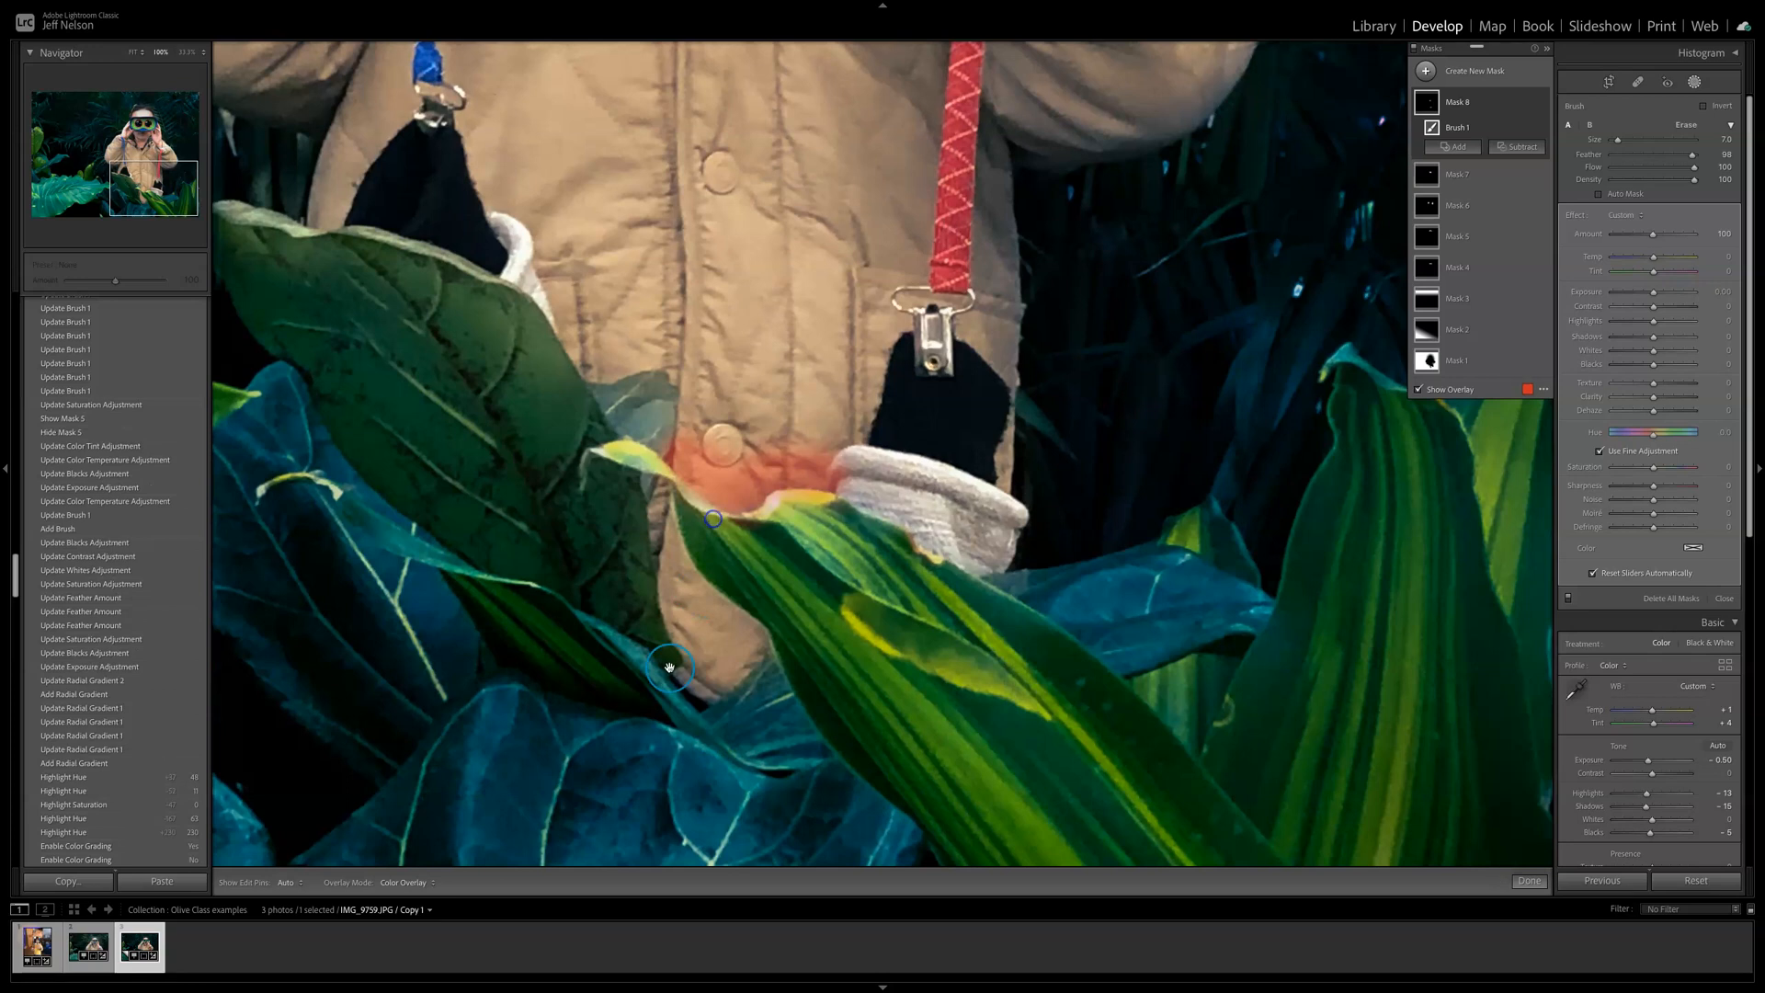
pyautogui.moveTo(648, 514)
pyautogui.mouseDown()
pyautogui.moveTo(706, 659)
pyautogui.moveTo(742, 642)
pyautogui.mouseUp()
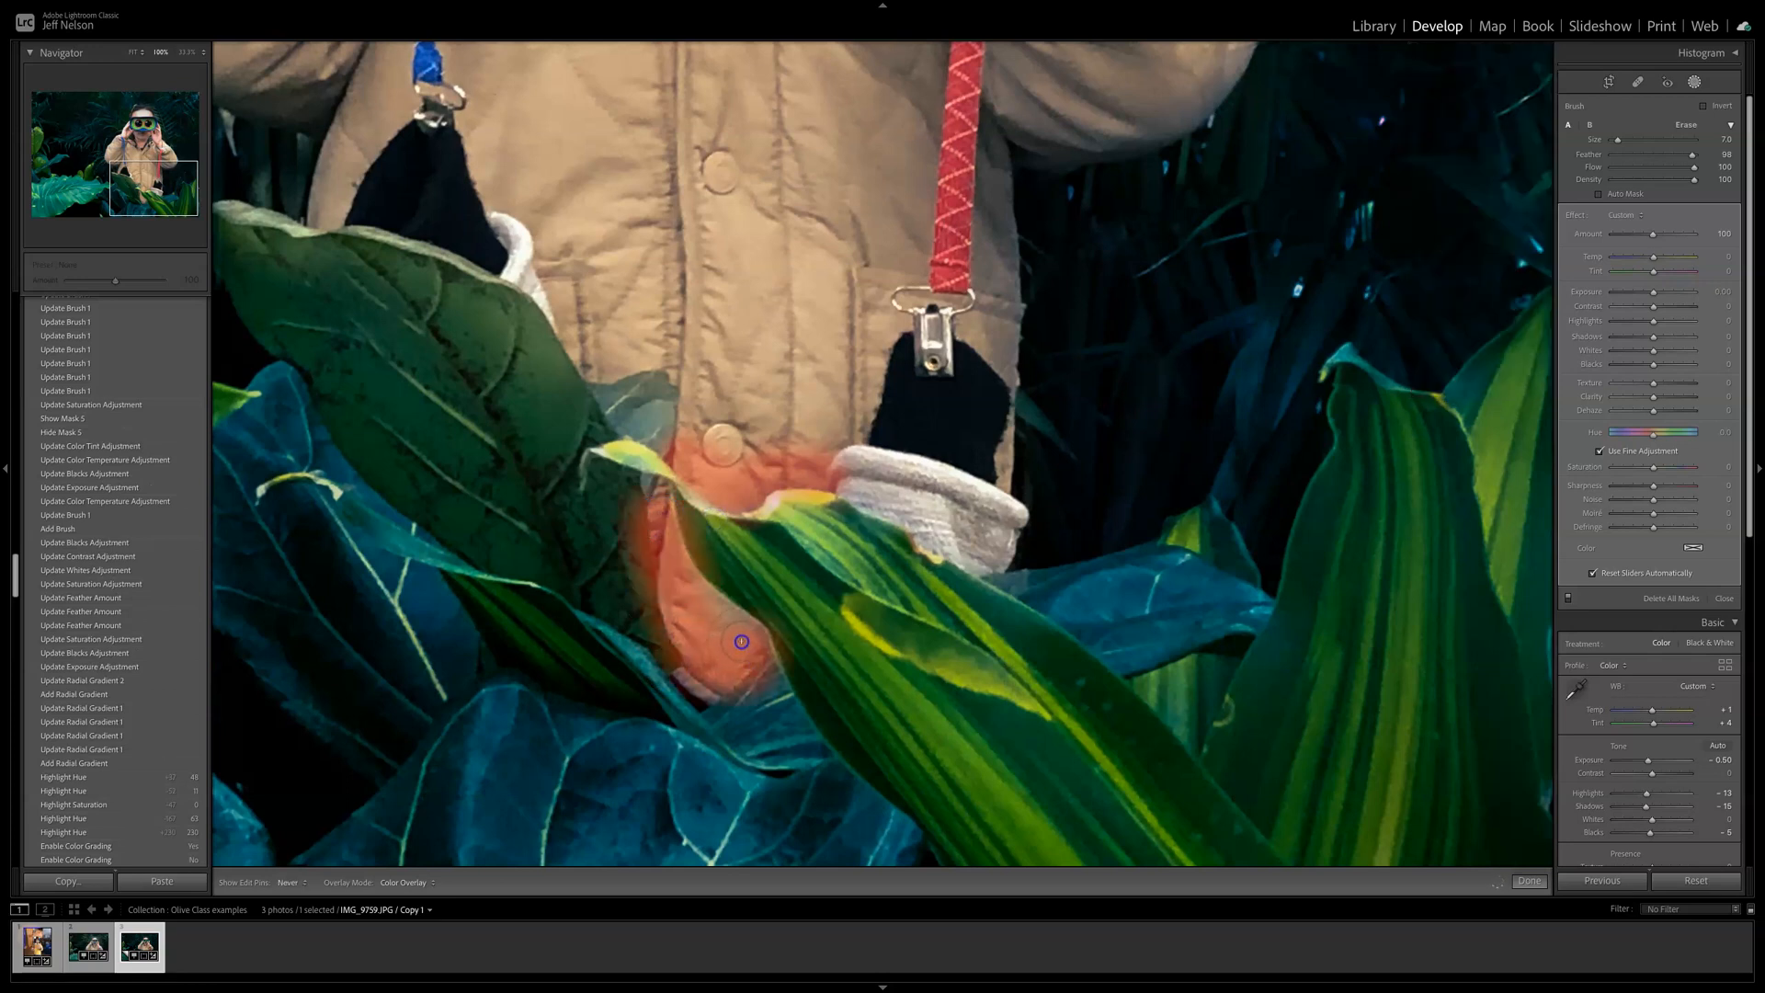
pyautogui.moveTo(606, 501); pyautogui.dragTo(662, 643)
pyautogui.keyDown('alt'); pyautogui.click(782, 551); pyautogui.keyUp('alt')
pyautogui.moveTo(882, 491)
pyautogui.mouseDown()
pyautogui.moveTo(987, 543)
pyautogui.moveTo(890, 517)
pyautogui.moveTo(853, 486)
pyautogui.moveTo(998, 530)
pyautogui.mouseUp()
pyautogui.moveTo(788, 537)
pyautogui.mouseDown()
pyautogui.moveTo(828, 530)
pyautogui.moveTo(980, 625)
pyautogui.moveTo(910, 566)
pyautogui.moveTo(809, 516)
pyautogui.mouseUp()
# Step: Paint the coat beside the red strap, the sleeve's underside and the hanging glove, erasing spill along the dark background
pyautogui.moveTo(532, 280); pyautogui.dragTo(858, 756)
pyautogui.moveTo(889, 409); pyautogui.dragTo(699, 322)
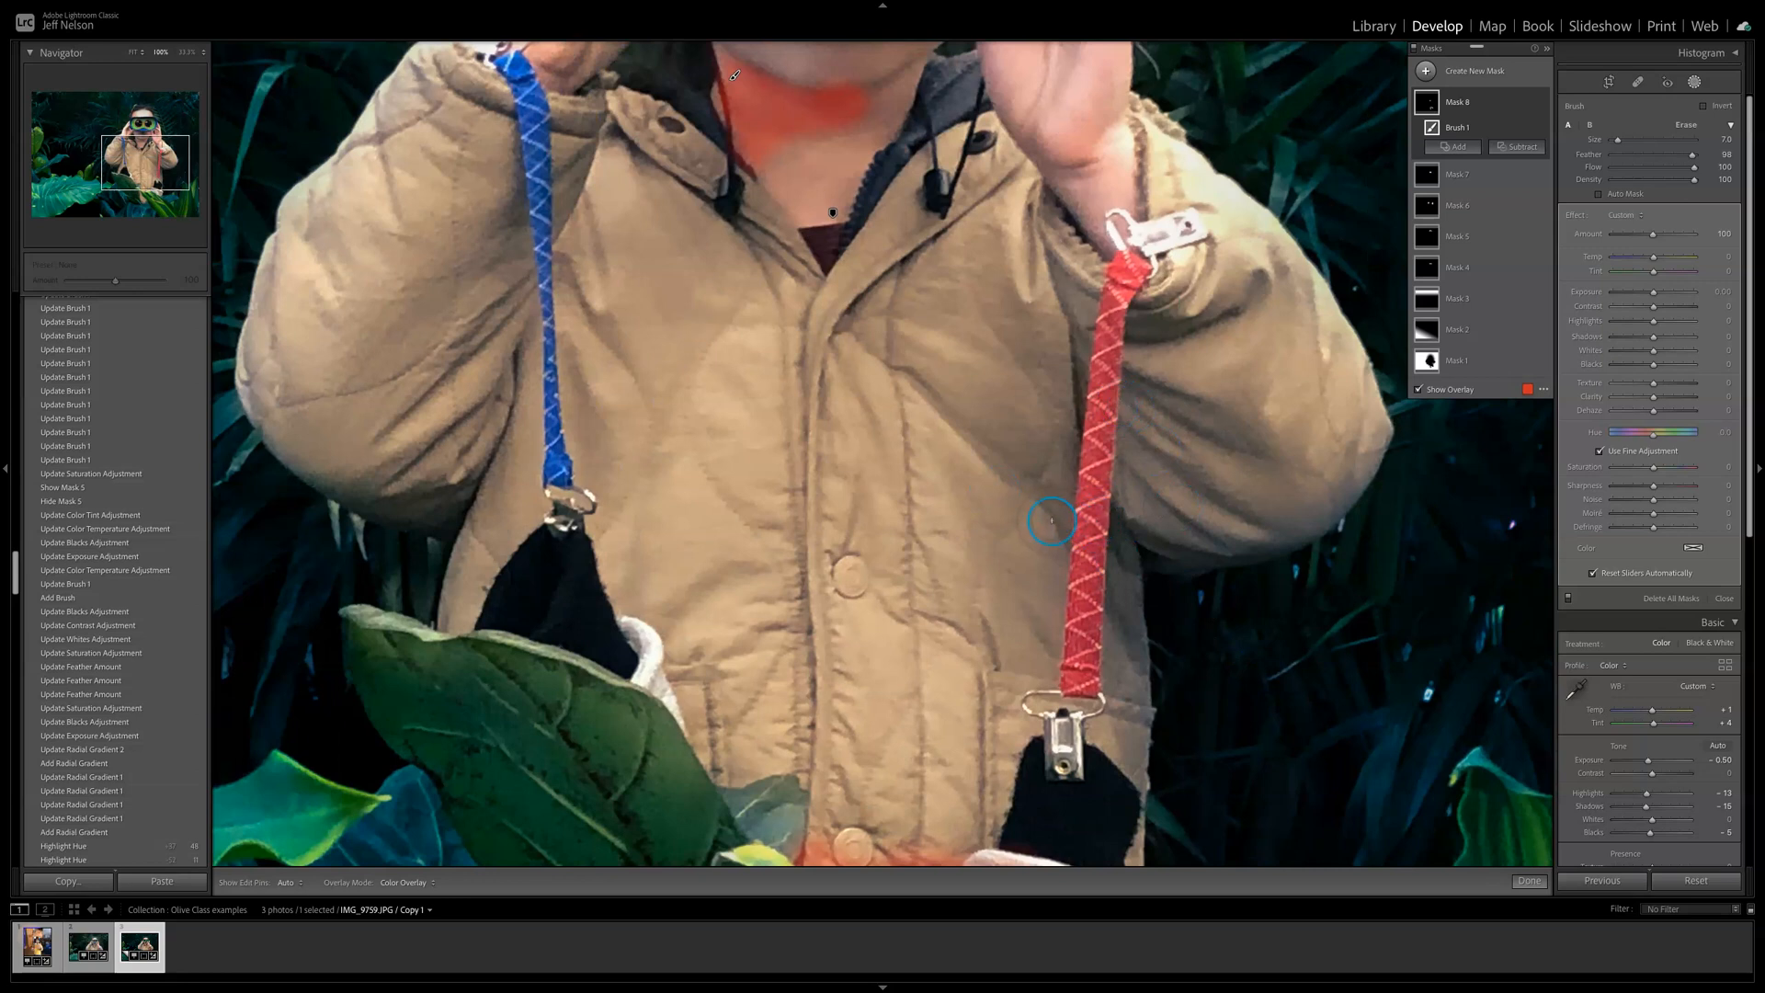
pyautogui.moveTo(1040, 422)
pyautogui.mouseDown()
pyautogui.moveTo(1137, 677)
pyautogui.moveTo(1137, 770)
pyautogui.moveTo(1071, 535)
pyautogui.moveTo(1123, 775)
pyautogui.moveTo(1070, 413)
pyautogui.moveTo(1154, 537)
pyautogui.moveTo(1262, 532)
pyautogui.moveTo(1296, 508)
pyautogui.moveTo(1172, 511)
pyautogui.moveTo(1080, 428)
pyautogui.moveTo(1051, 321)
pyautogui.moveTo(1087, 452)
pyautogui.mouseUp()
pyautogui.moveTo(1106, 673); pyautogui.dragTo(1036, 477)
pyautogui.moveTo(1050, 566)
pyautogui.mouseDown()
pyautogui.moveTo(1050, 739)
pyautogui.moveTo(1032, 758)
pyautogui.moveTo(982, 742)
pyautogui.mouseUp()
pyautogui.moveTo(1119, 420)
pyautogui.keyDown('alt'); pyautogui.mouseDown()
pyautogui.moveTo(1120, 632)
pyautogui.moveTo(1088, 802)
pyautogui.moveTo(1110, 661)
pyautogui.moveTo(1106, 438)
pyautogui.moveTo(1100, 679)
pyautogui.moveTo(1100, 383)
pyautogui.moveTo(1155, 393)
pyautogui.moveTo(1284, 363)
pyautogui.moveTo(1119, 385)
pyautogui.moveTo(1043, 465)
pyautogui.moveTo(1022, 705)
pyautogui.mouseUp(); pyautogui.keyUp('alt')
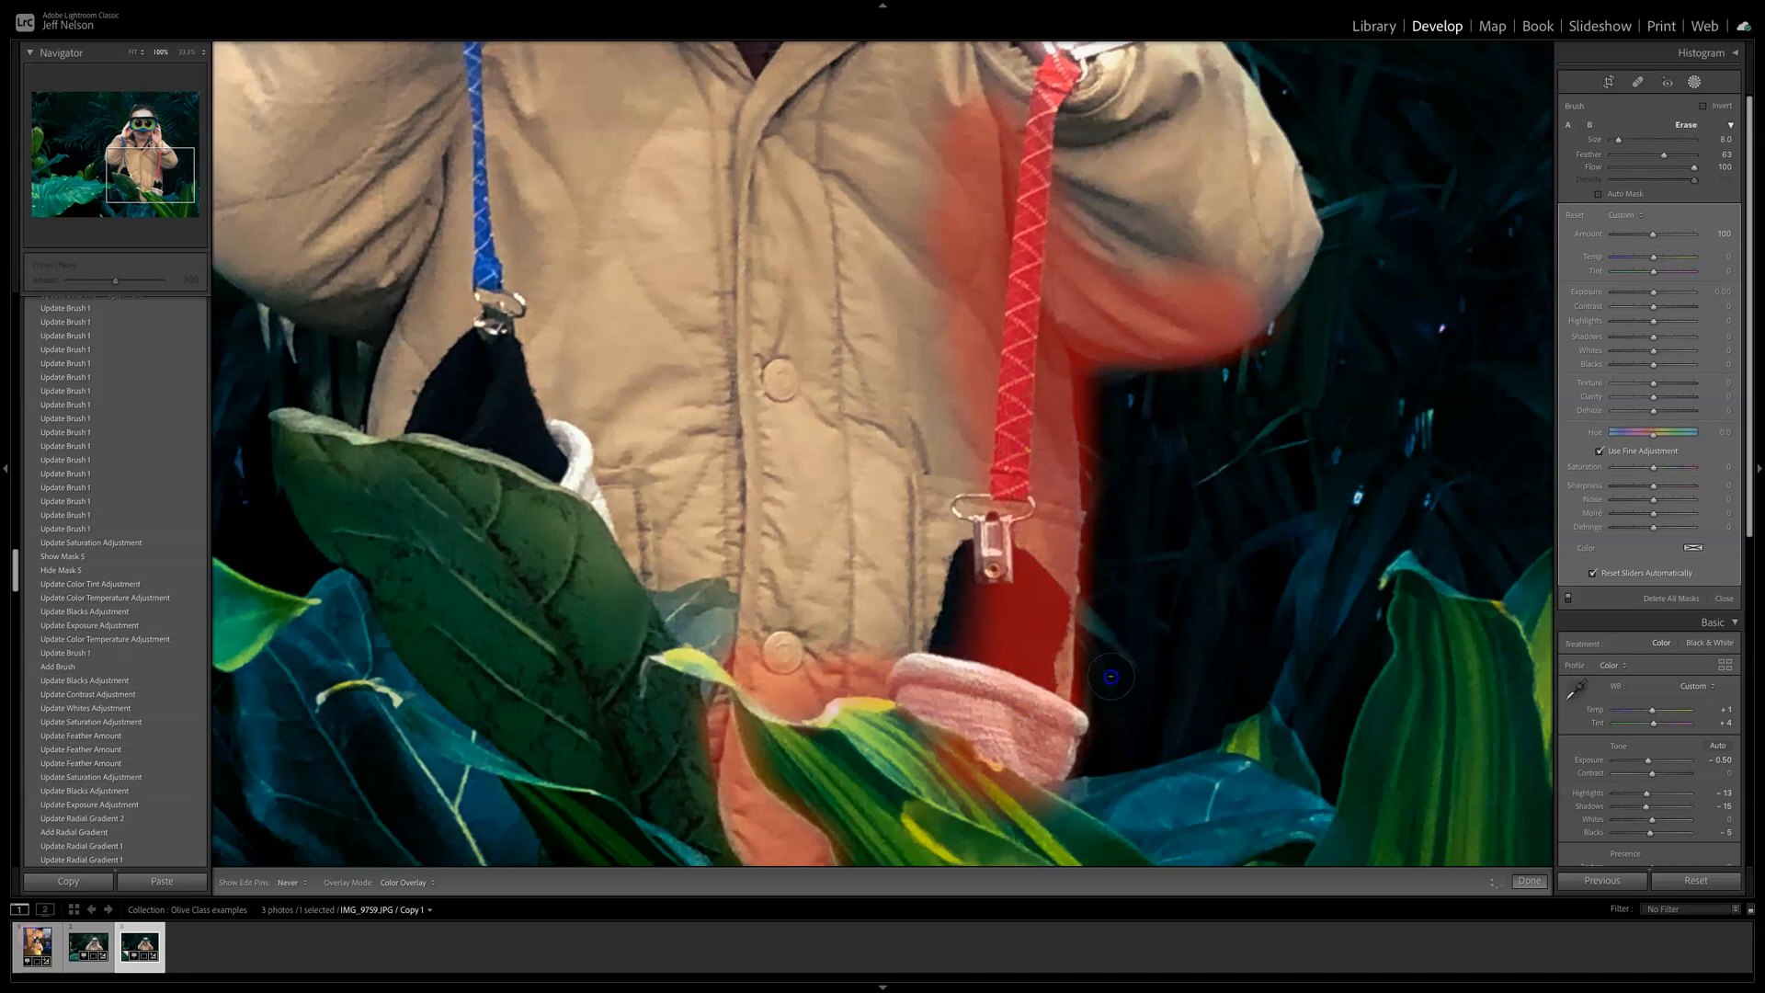
pyautogui.keyDown('alt'); pyautogui.moveTo(1110, 529); pyautogui.dragTo(1108, 400); pyautogui.keyUp('alt')
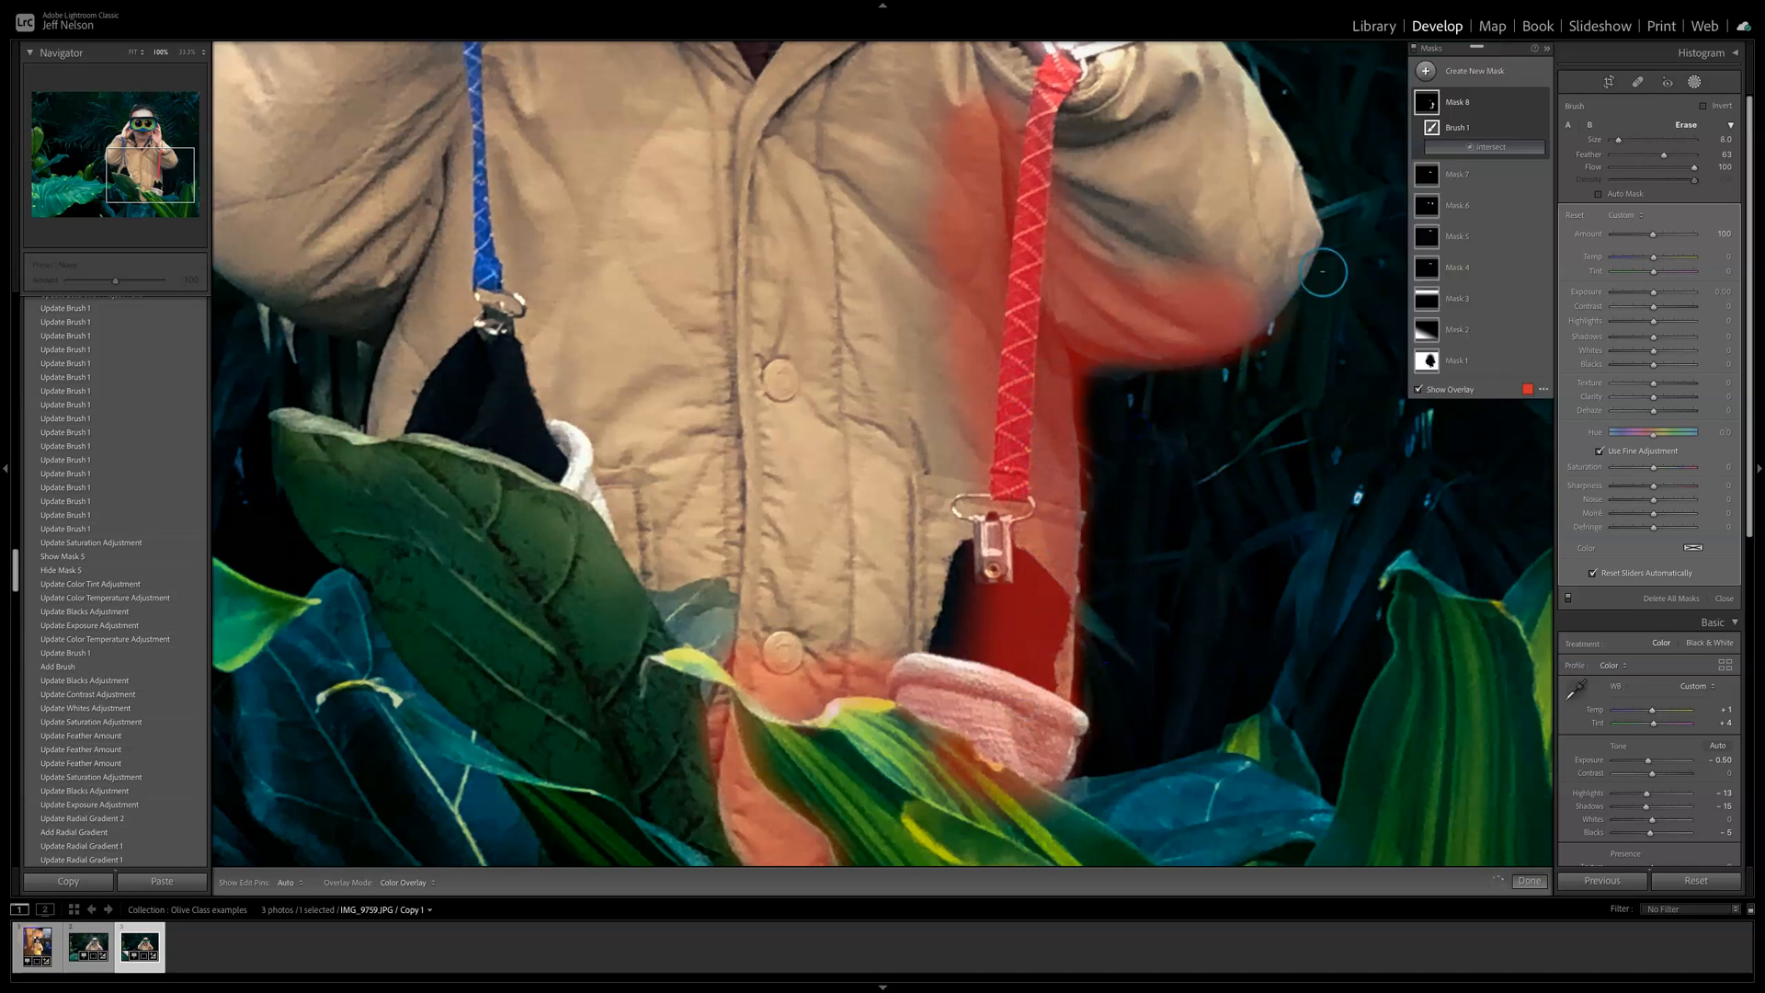
# Step: Add the edges of the forehead and the hand above the blue strap to the brush mask with a larger brush
pyautogui.moveTo(939, 267)
pyautogui.mouseDown()
pyautogui.moveTo(1288, 709)
pyautogui.moveTo(1251, 904)
pyautogui.mouseUp()
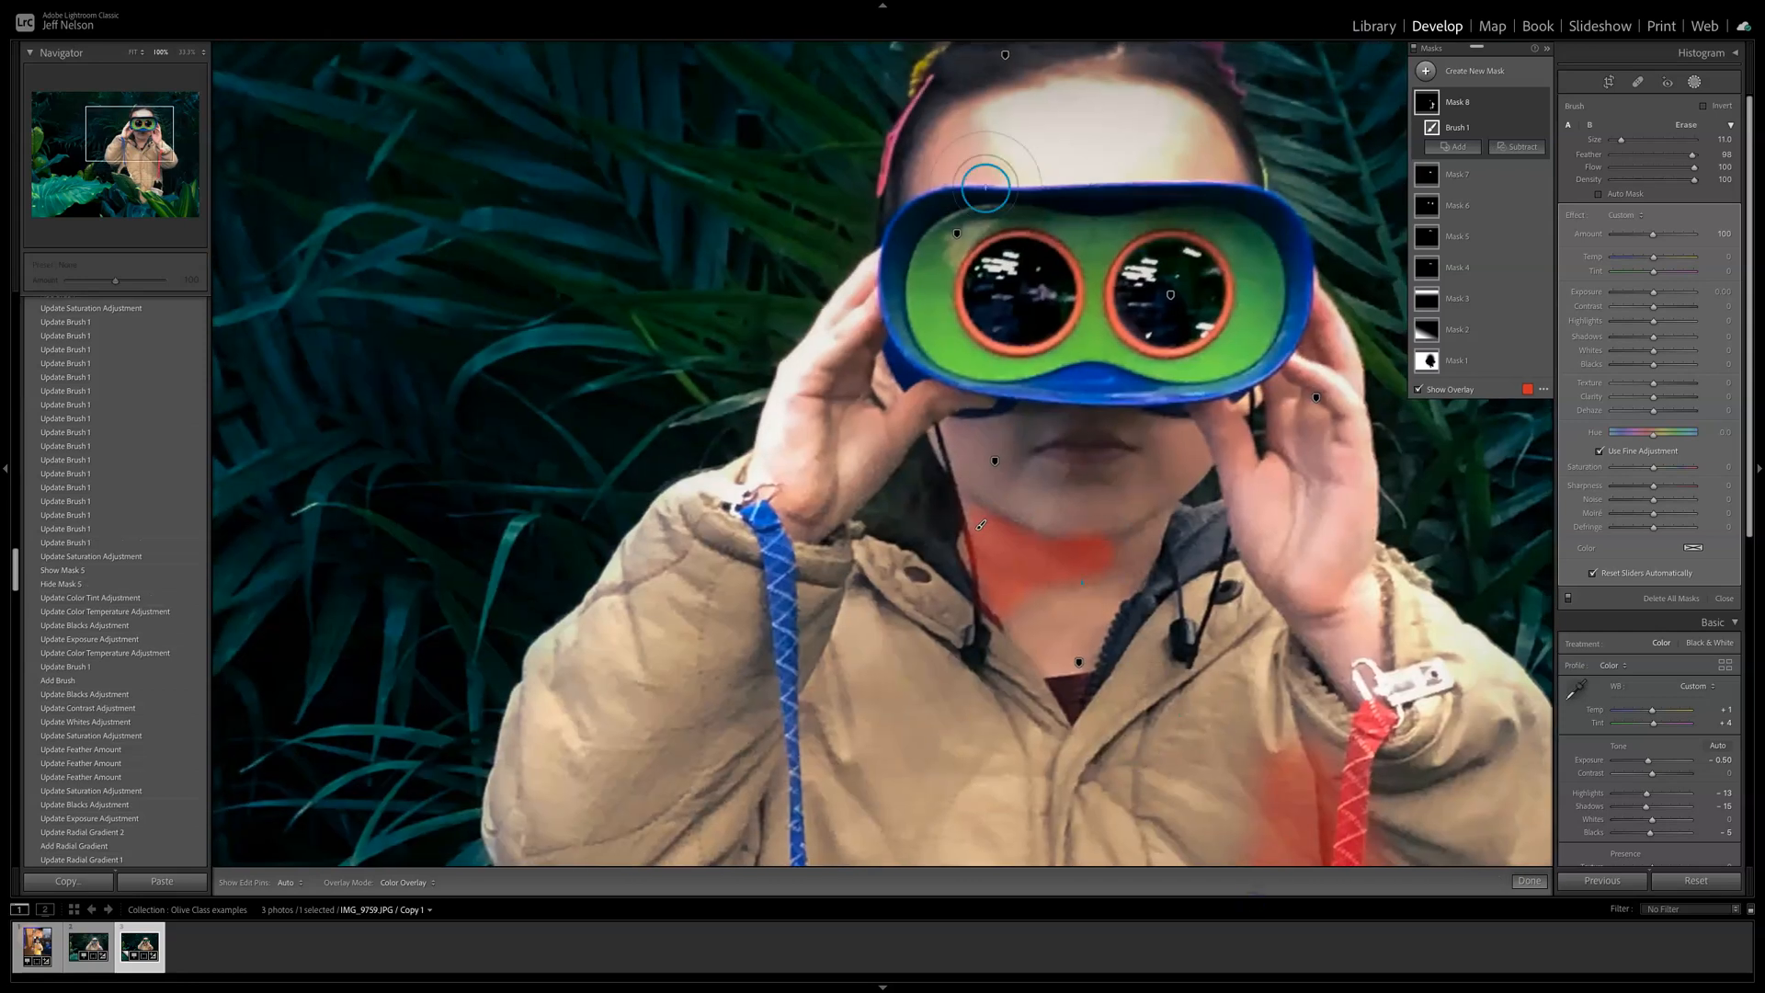
pyautogui.moveTo(940, 140)
pyautogui.mouseDown()
pyautogui.moveTo(910, 179)
pyautogui.moveTo(919, 141)
pyautogui.moveTo(855, 168)
pyautogui.moveTo(842, 233)
pyautogui.moveTo(888, 97)
pyautogui.mouseUp()
pyautogui.moveTo(1114, 92); pyautogui.dragTo(941, 233)
pyautogui.moveTo(1055, 215)
pyautogui.mouseDown()
pyautogui.moveTo(1066, 310)
pyautogui.moveTo(1039, 314)
pyautogui.moveTo(1056, 271)
pyautogui.moveTo(1130, 315)
pyautogui.moveTo(1059, 191)
pyautogui.moveTo(1132, 338)
pyautogui.mouseUp()
pyautogui.moveTo(727, 668)
pyautogui.mouseDown()
pyautogui.moveTo(694, 464)
pyautogui.moveTo(651, 430)
pyautogui.moveTo(715, 418)
pyautogui.moveTo(734, 432)
pyautogui.moveTo(663, 514)
pyautogui.mouseUp()
pyautogui.press('h')
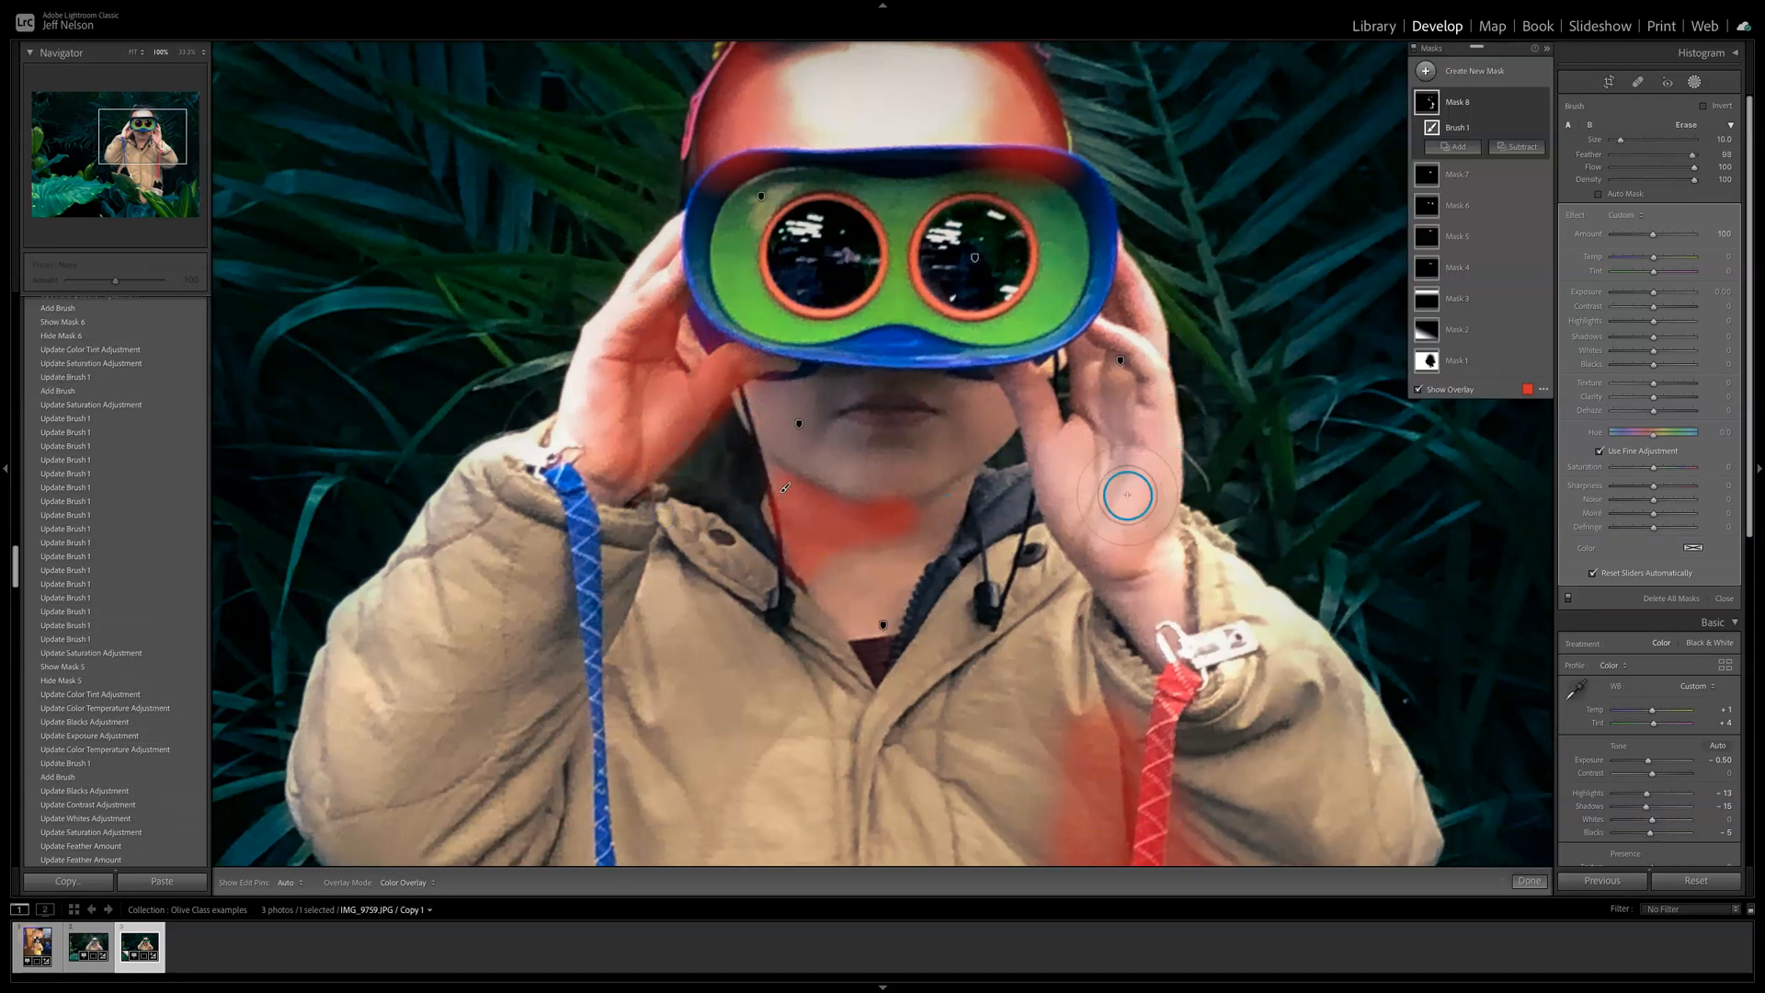
# Step: Extend the brush mask over the fingers, palm and wrist of the hand above the red strap
pyautogui.moveTo(993, 370)
pyautogui.mouseDown()
pyautogui.moveTo(1016, 384)
pyautogui.moveTo(1077, 555)
pyautogui.mouseUp()
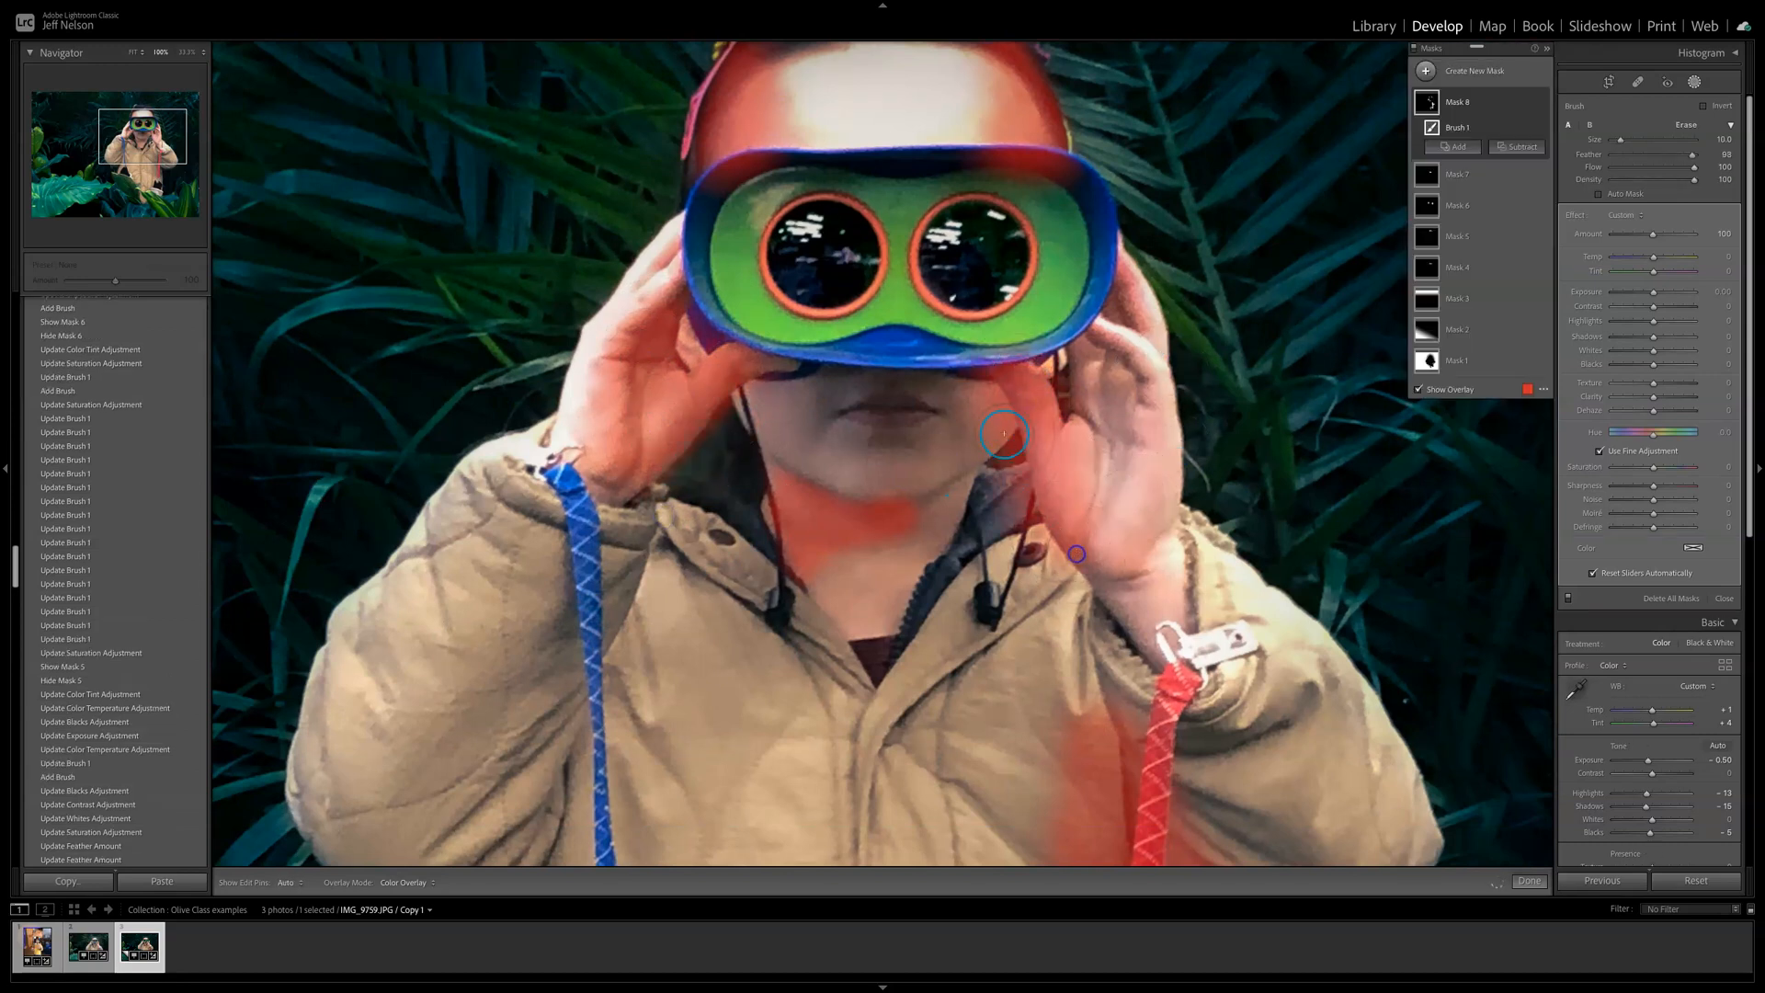
pyautogui.moveTo(970, 387); pyautogui.dragTo(1076, 589)
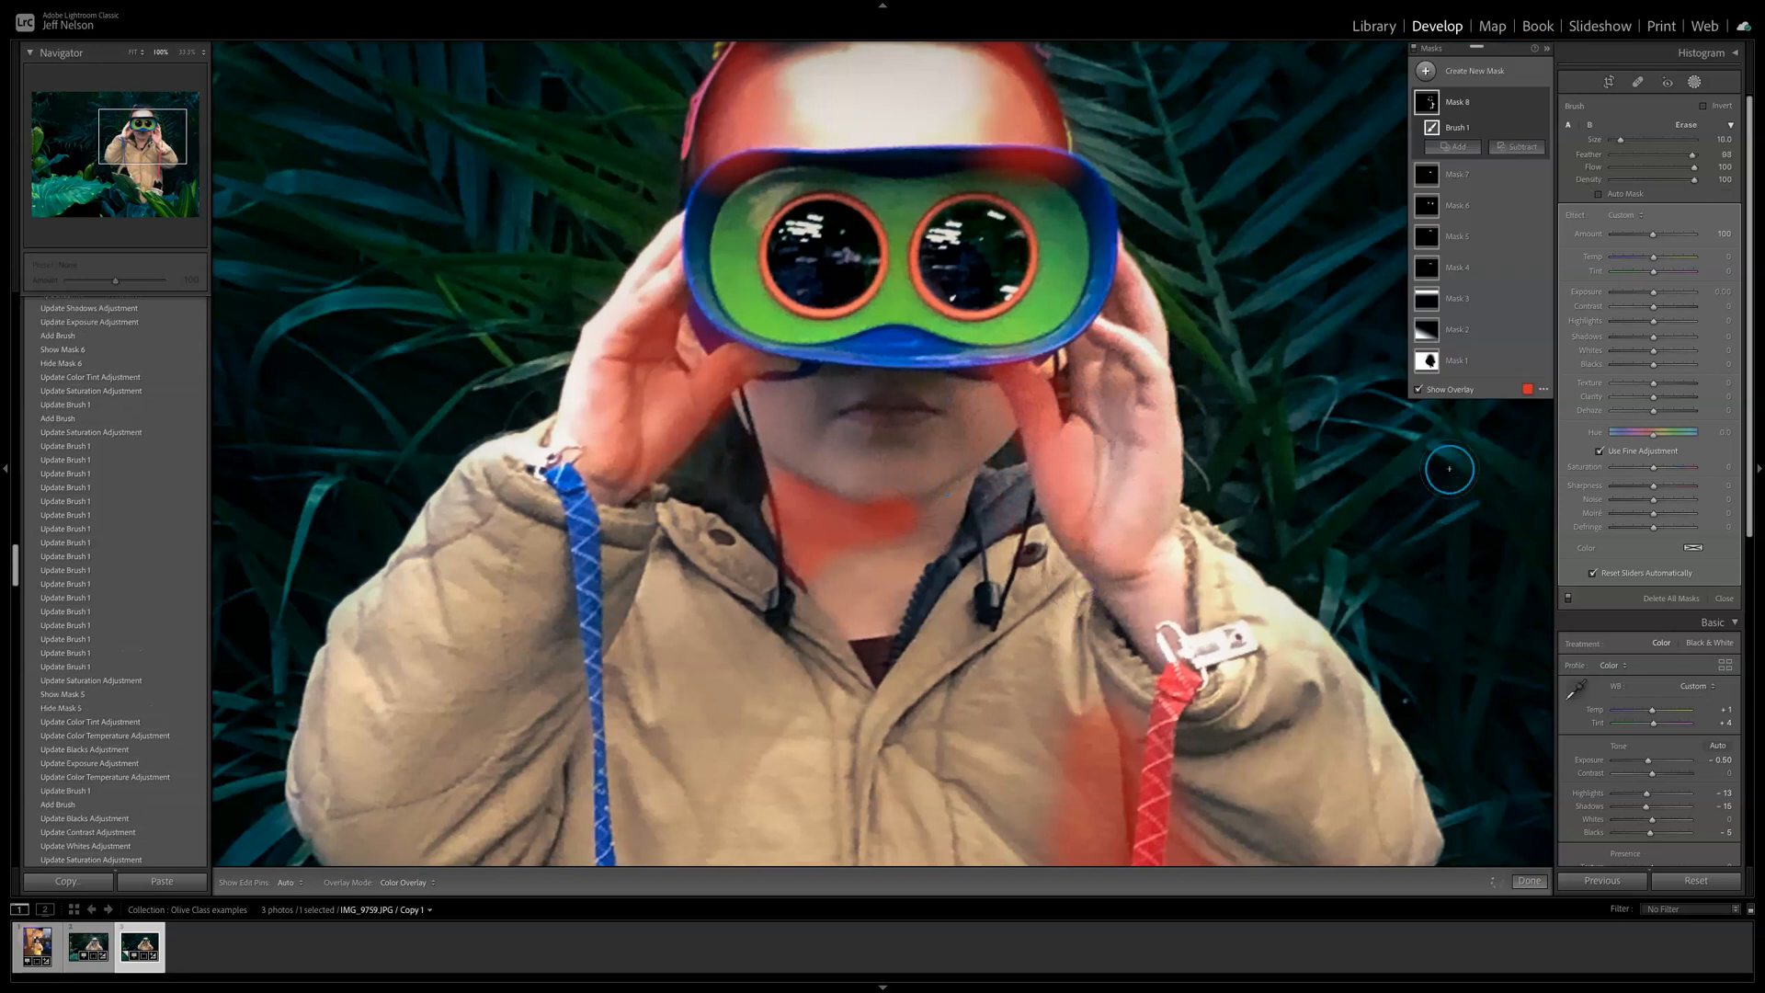
pyautogui.moveTo(1166, 441); pyautogui.dragTo(1120, 557)
pyautogui.moveTo(1210, 488)
pyautogui.mouseDown()
pyautogui.moveTo(1144, 630)
pyautogui.moveTo(1271, 416)
pyautogui.mouseUp()
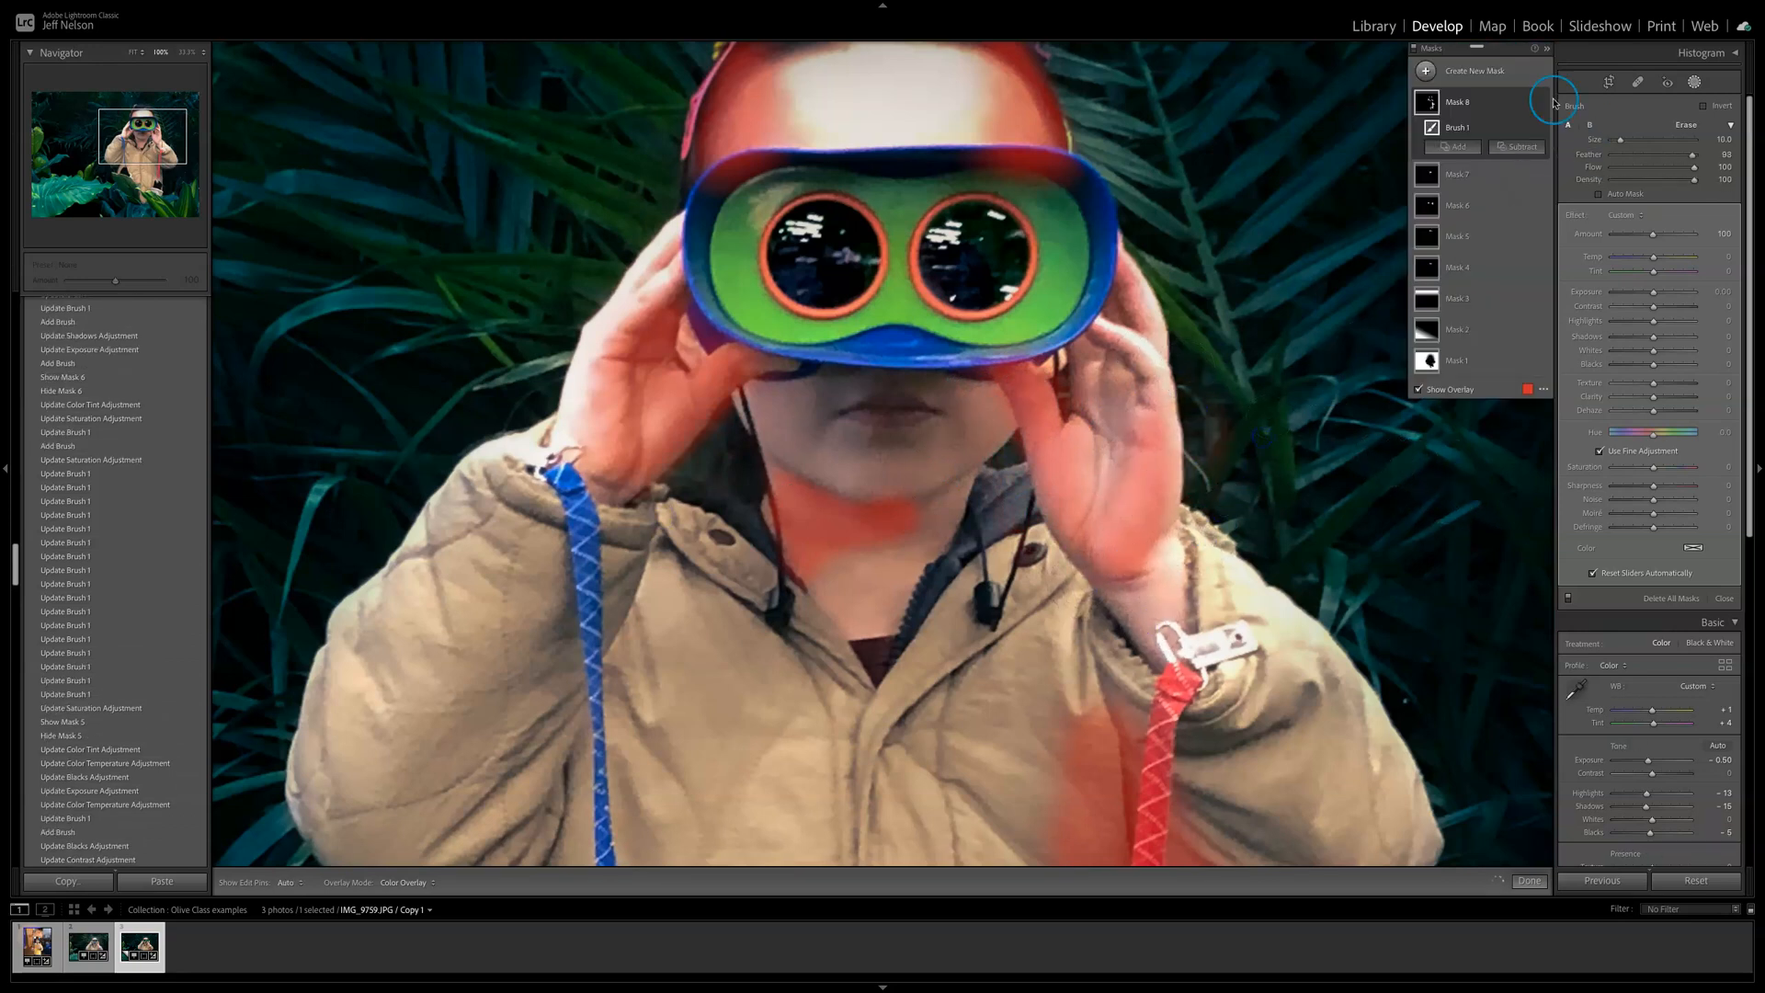
# Step: Paint the underside of the sleeve beside the blue strap and the adjoining coat side into the mask
pyautogui.click(142, 57)
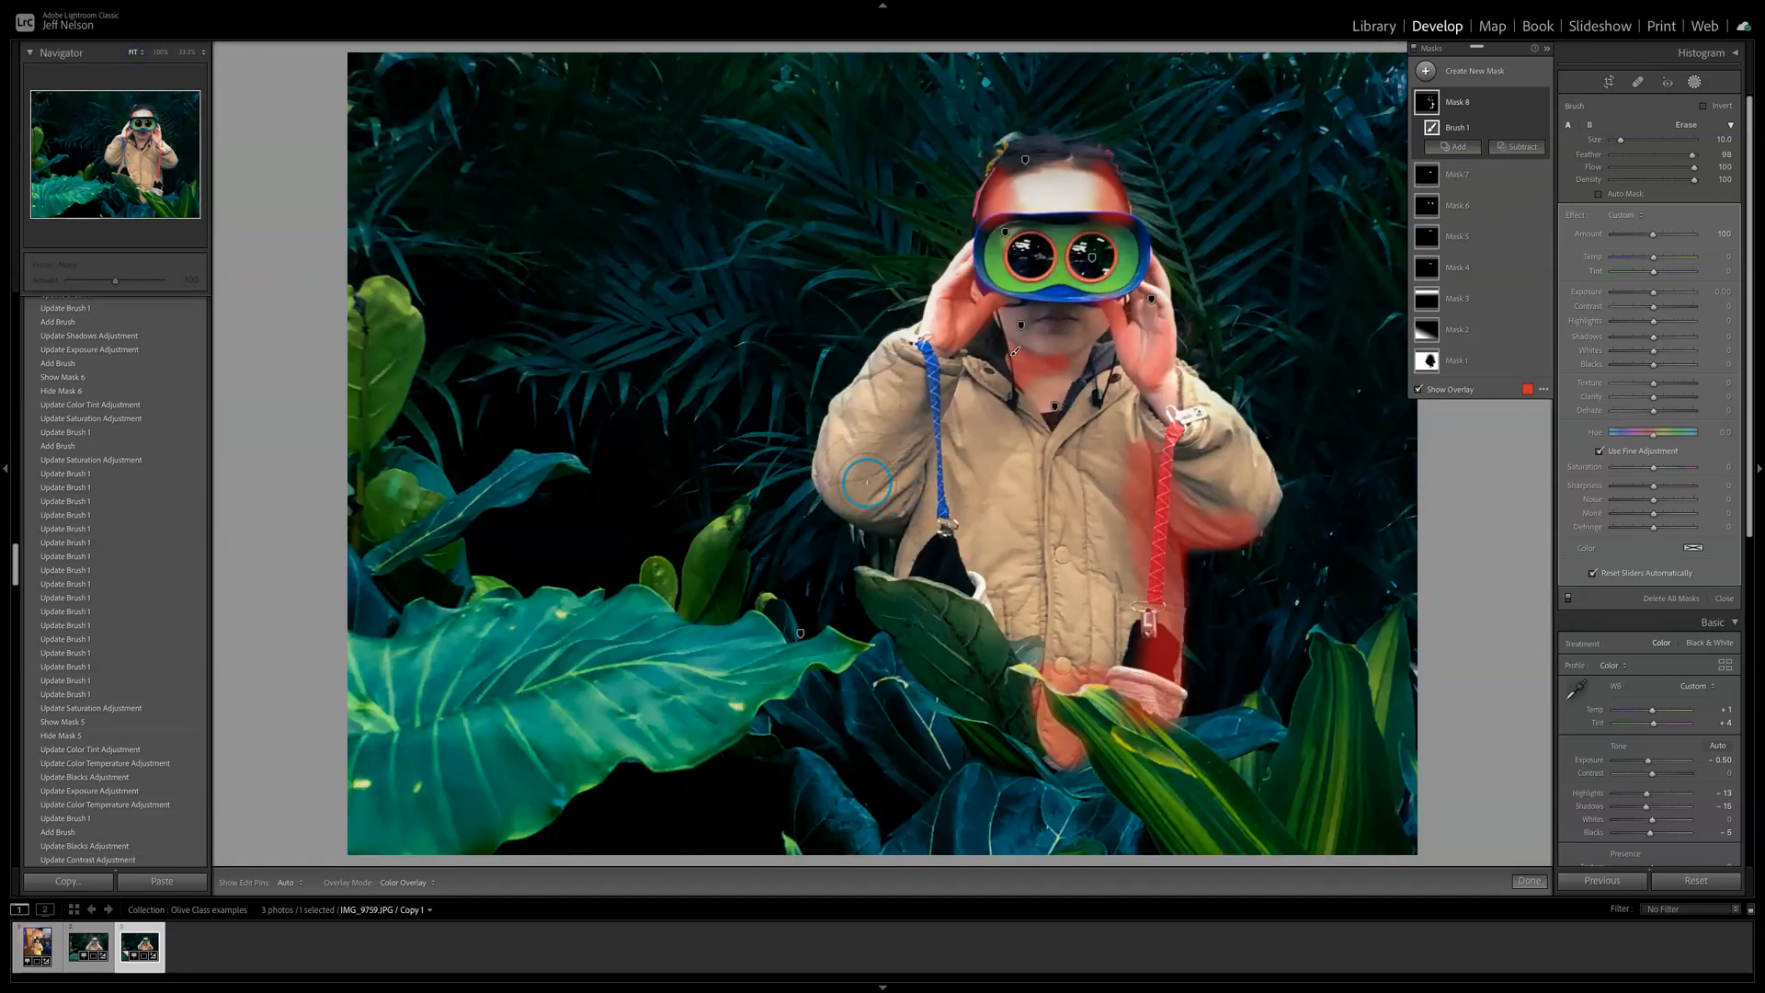
pyautogui.moveTo(898, 496)
pyautogui.mouseDown()
pyautogui.moveTo(921, 411)
pyautogui.moveTo(893, 470)
pyautogui.moveTo(899, 536)
pyautogui.moveTo(810, 507)
pyautogui.moveTo(883, 540)
pyautogui.moveTo(1010, 548)
pyautogui.mouseUp()
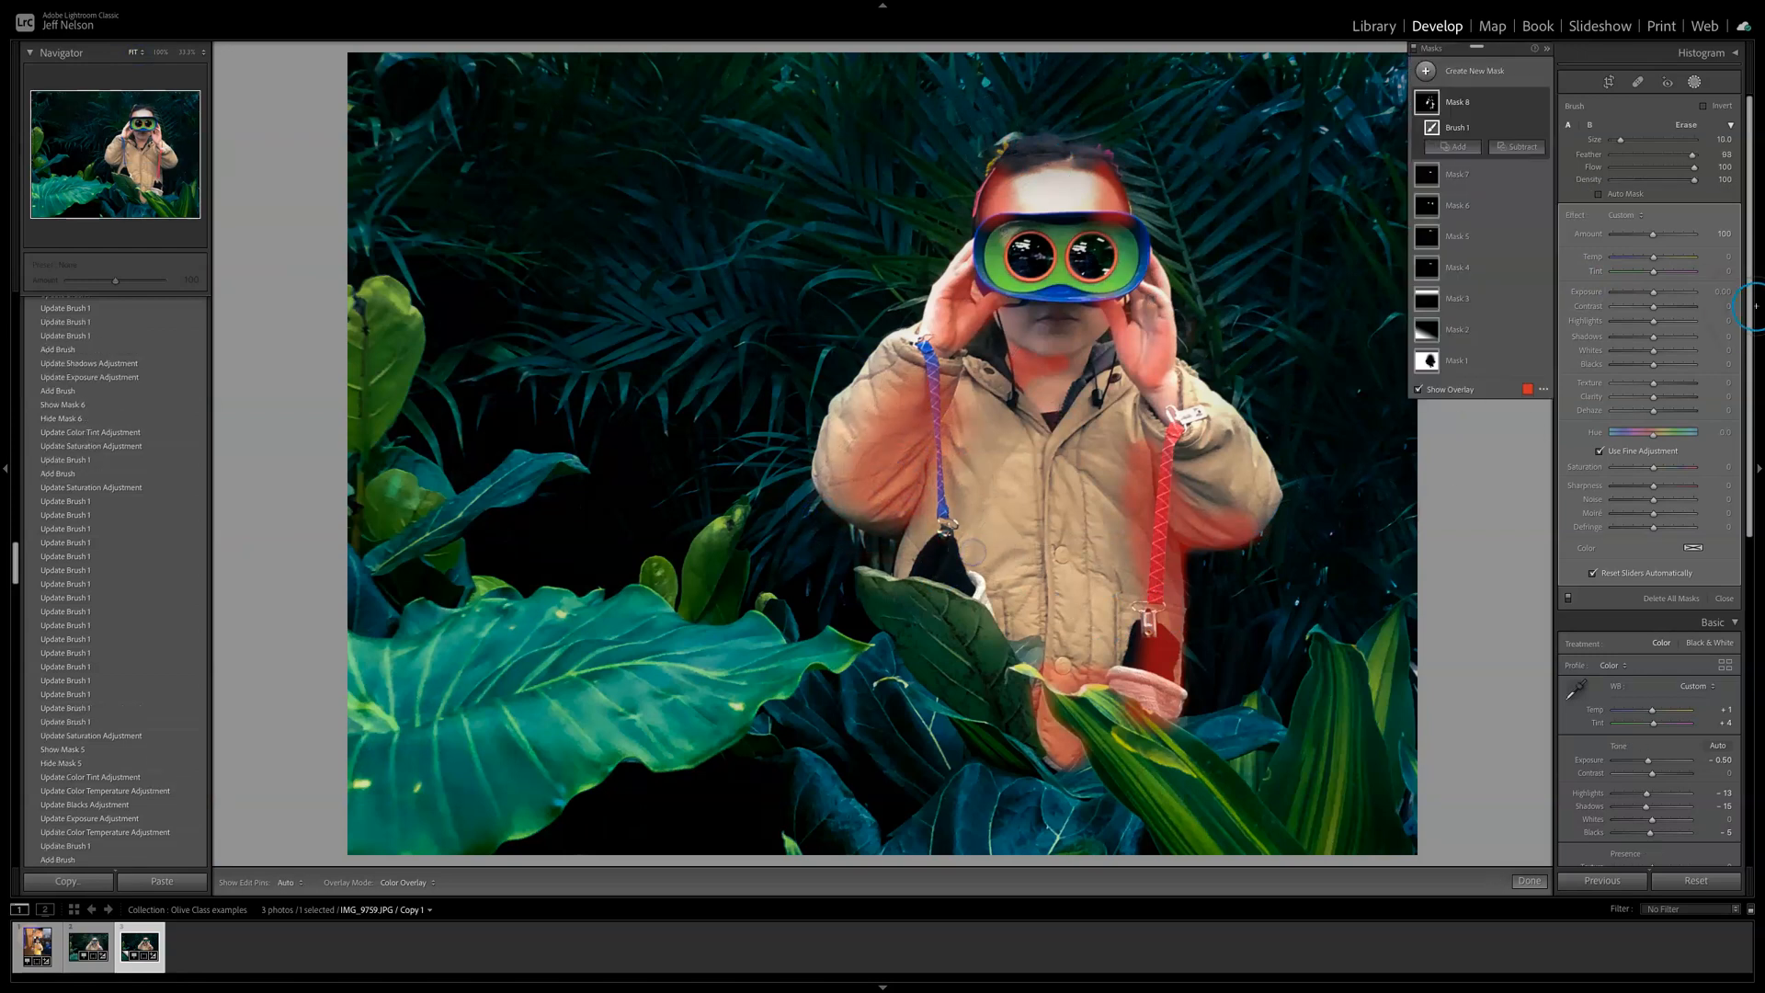
pyautogui.moveTo(885, 507)
pyautogui.mouseDown()
pyautogui.moveTo(894, 539)
pyautogui.moveTo(933, 537)
pyautogui.mouseUp()
pyautogui.moveTo(788, 542)
pyautogui.mouseDown()
pyautogui.moveTo(933, 569)
pyautogui.moveTo(827, 585)
pyautogui.moveTo(930, 552)
pyautogui.moveTo(829, 555)
pyautogui.moveTo(905, 561)
pyautogui.mouseUp()
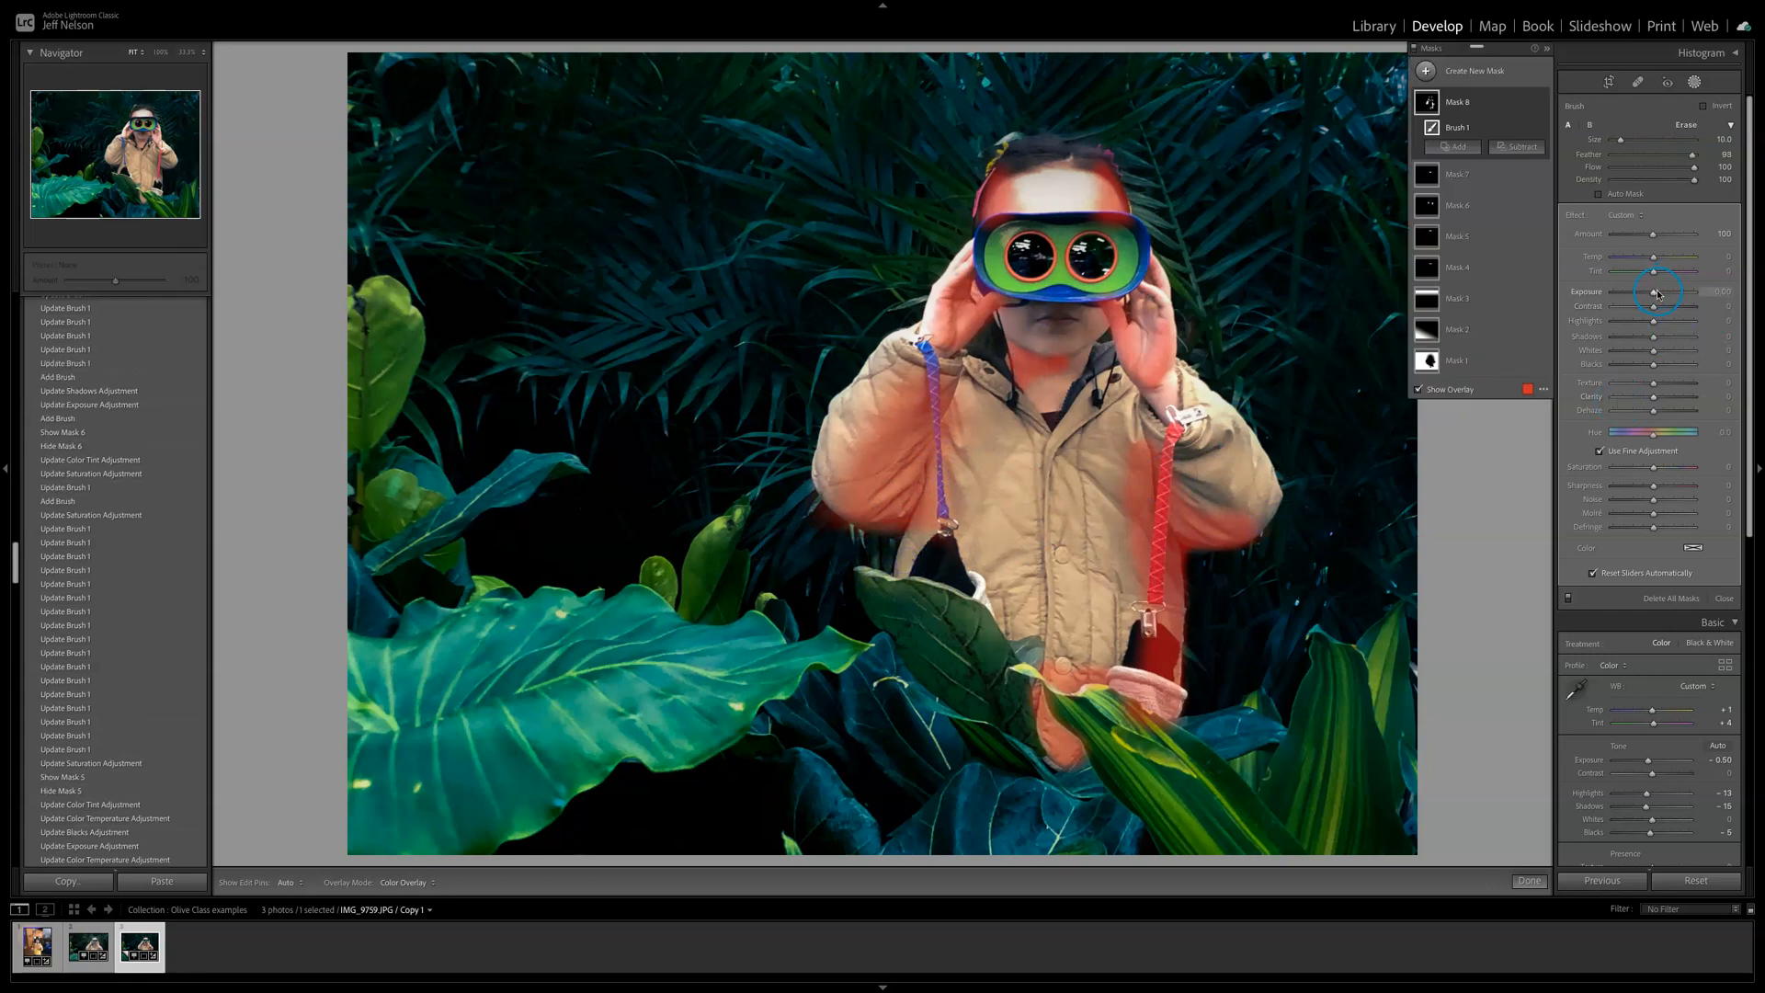
# Step: Darken the masked skin and coat areas with Exposure -0.53 and slightly lower Shadows and Blacks
pyautogui.moveTo(1654, 297); pyautogui.dragTo(1649, 298)
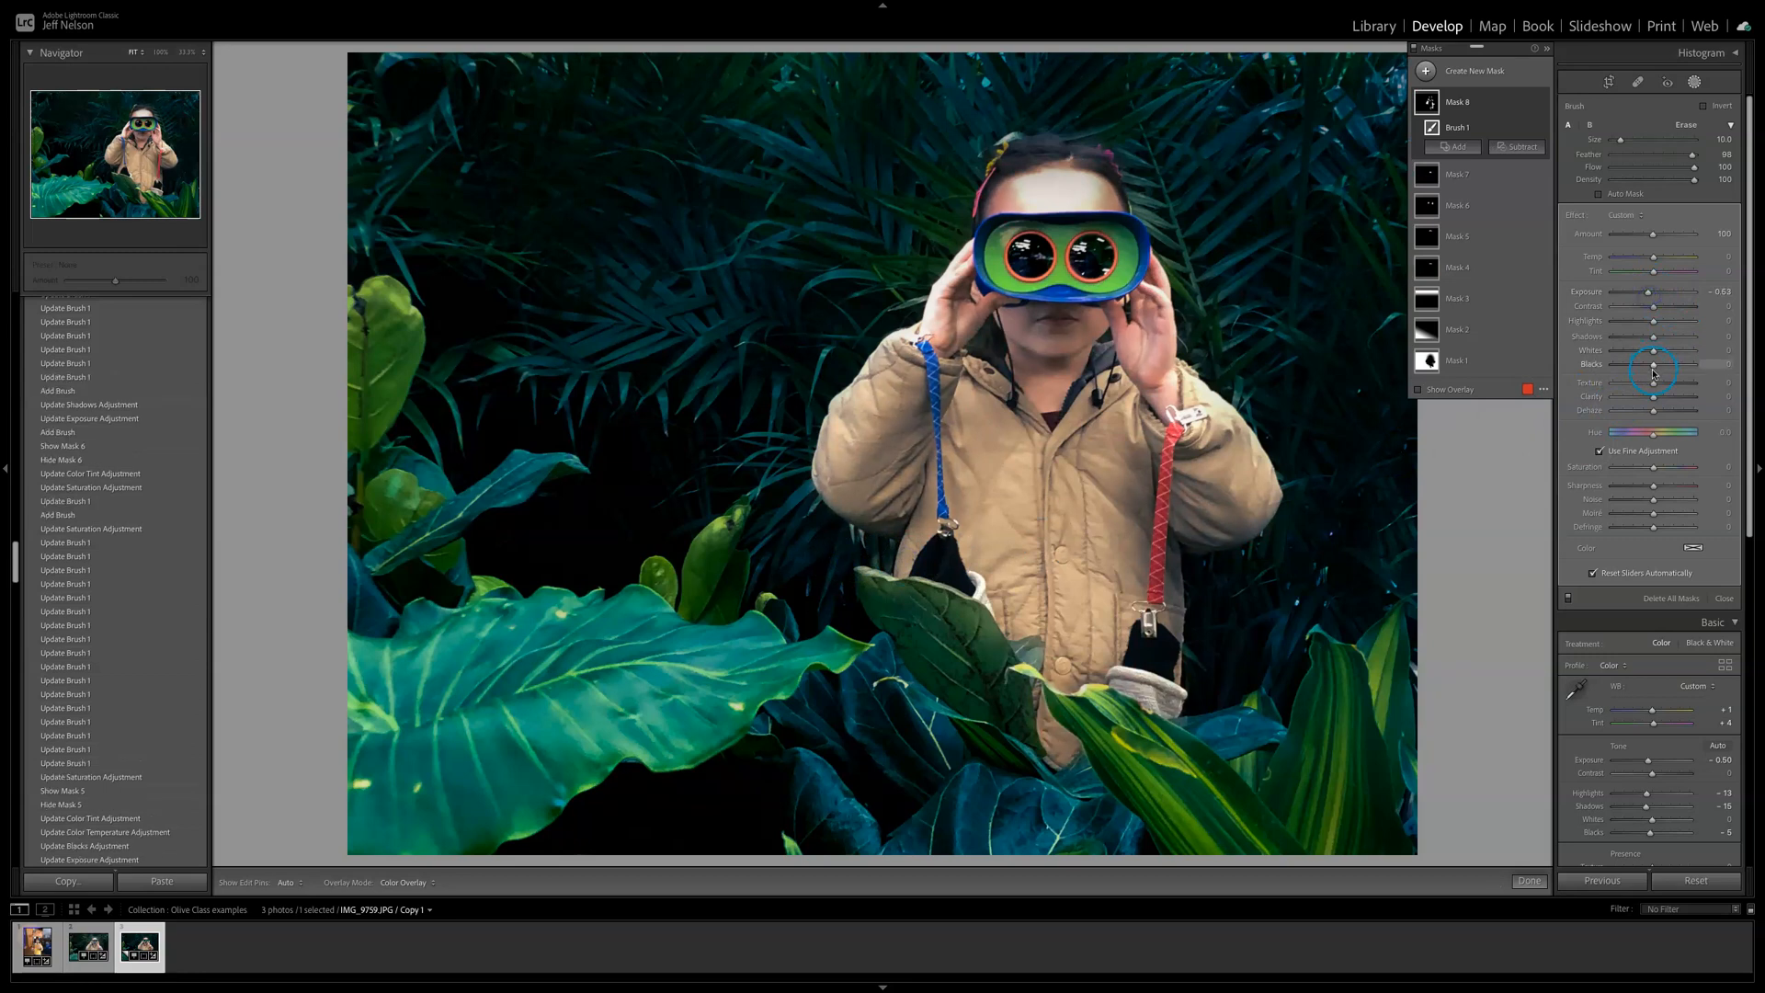
pyautogui.moveTo(1652, 368); pyautogui.dragTo(1653, 365)
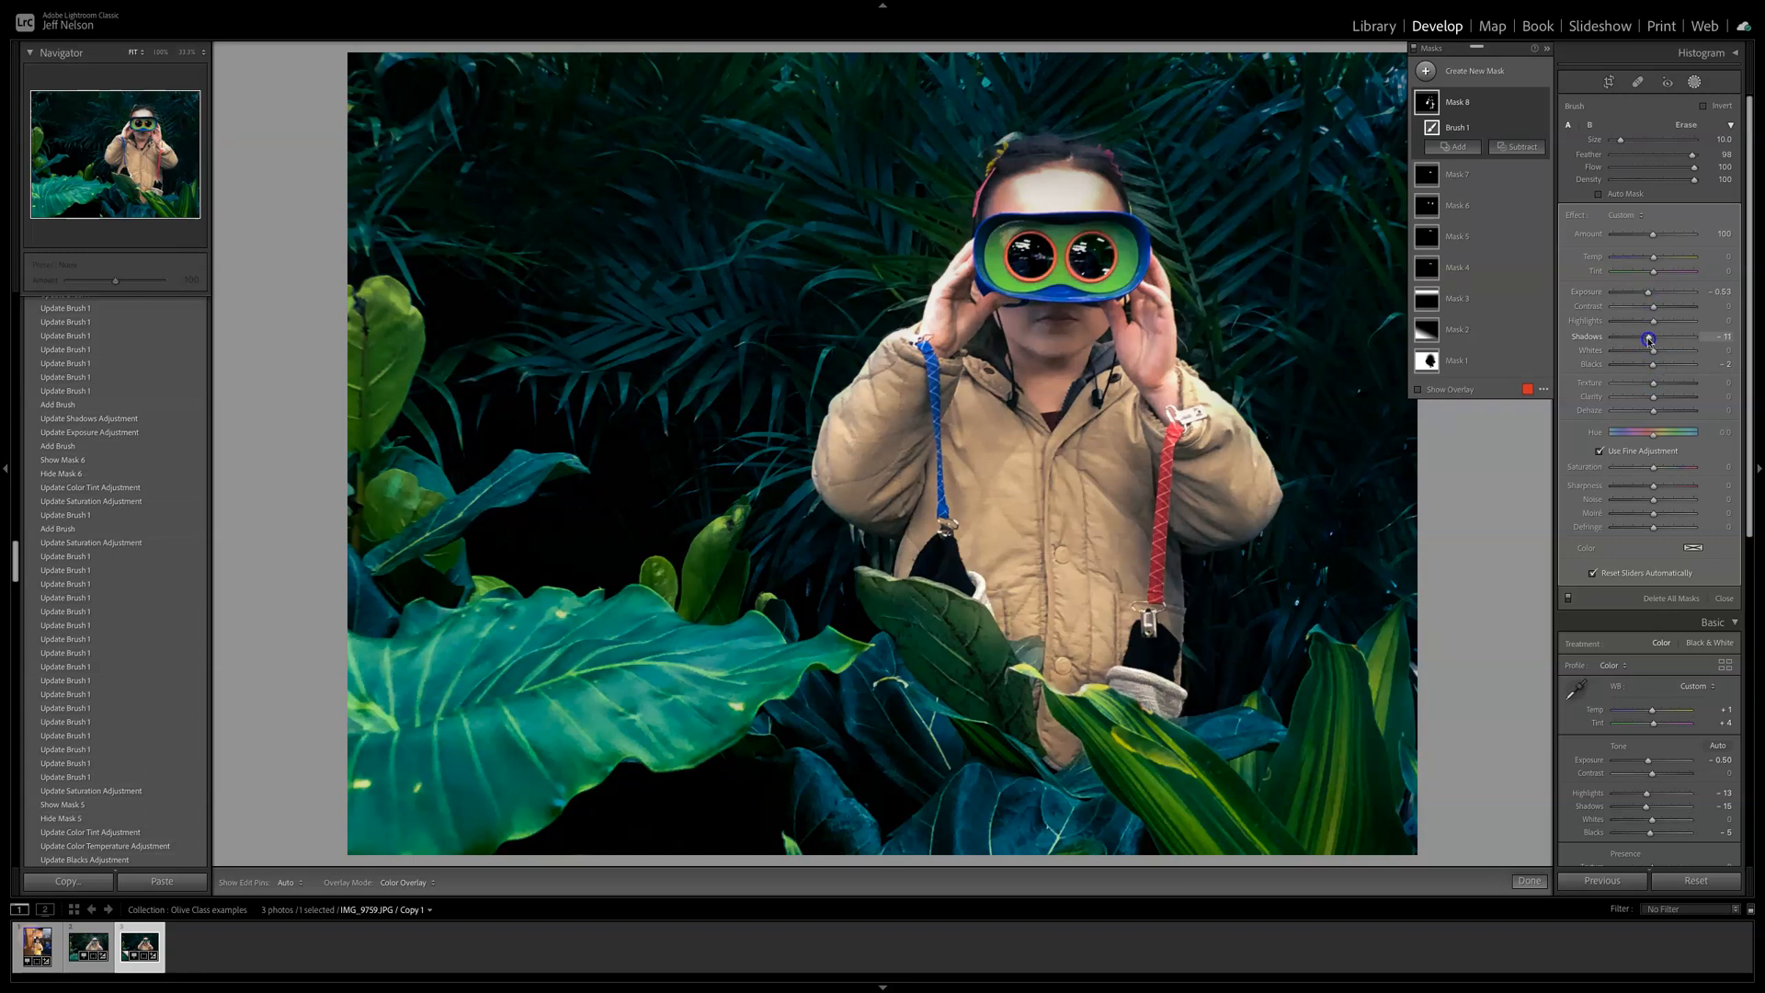
pyautogui.moveTo(1651, 367); pyautogui.dragTo(1652, 367)
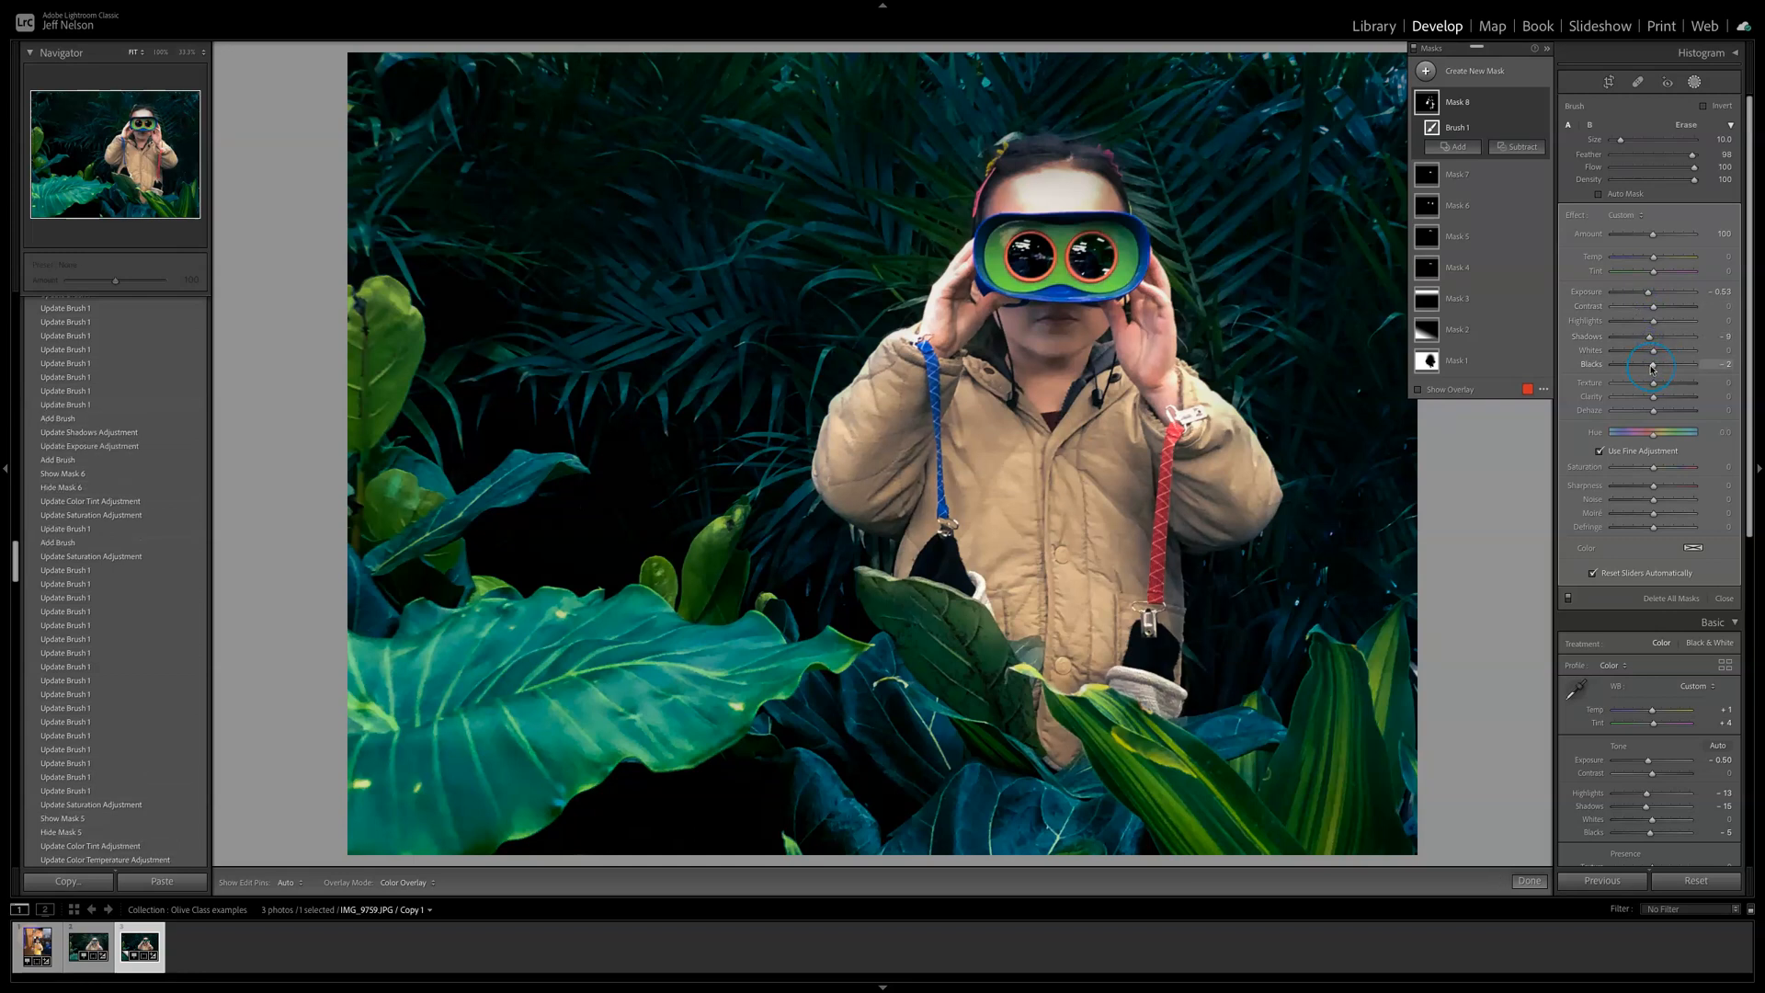
# Step: Compare the photo with and without the darkening mask, and raise the mask's Amount to about 142
pyautogui.click(1544, 103)
pyautogui.click(1544, 103)
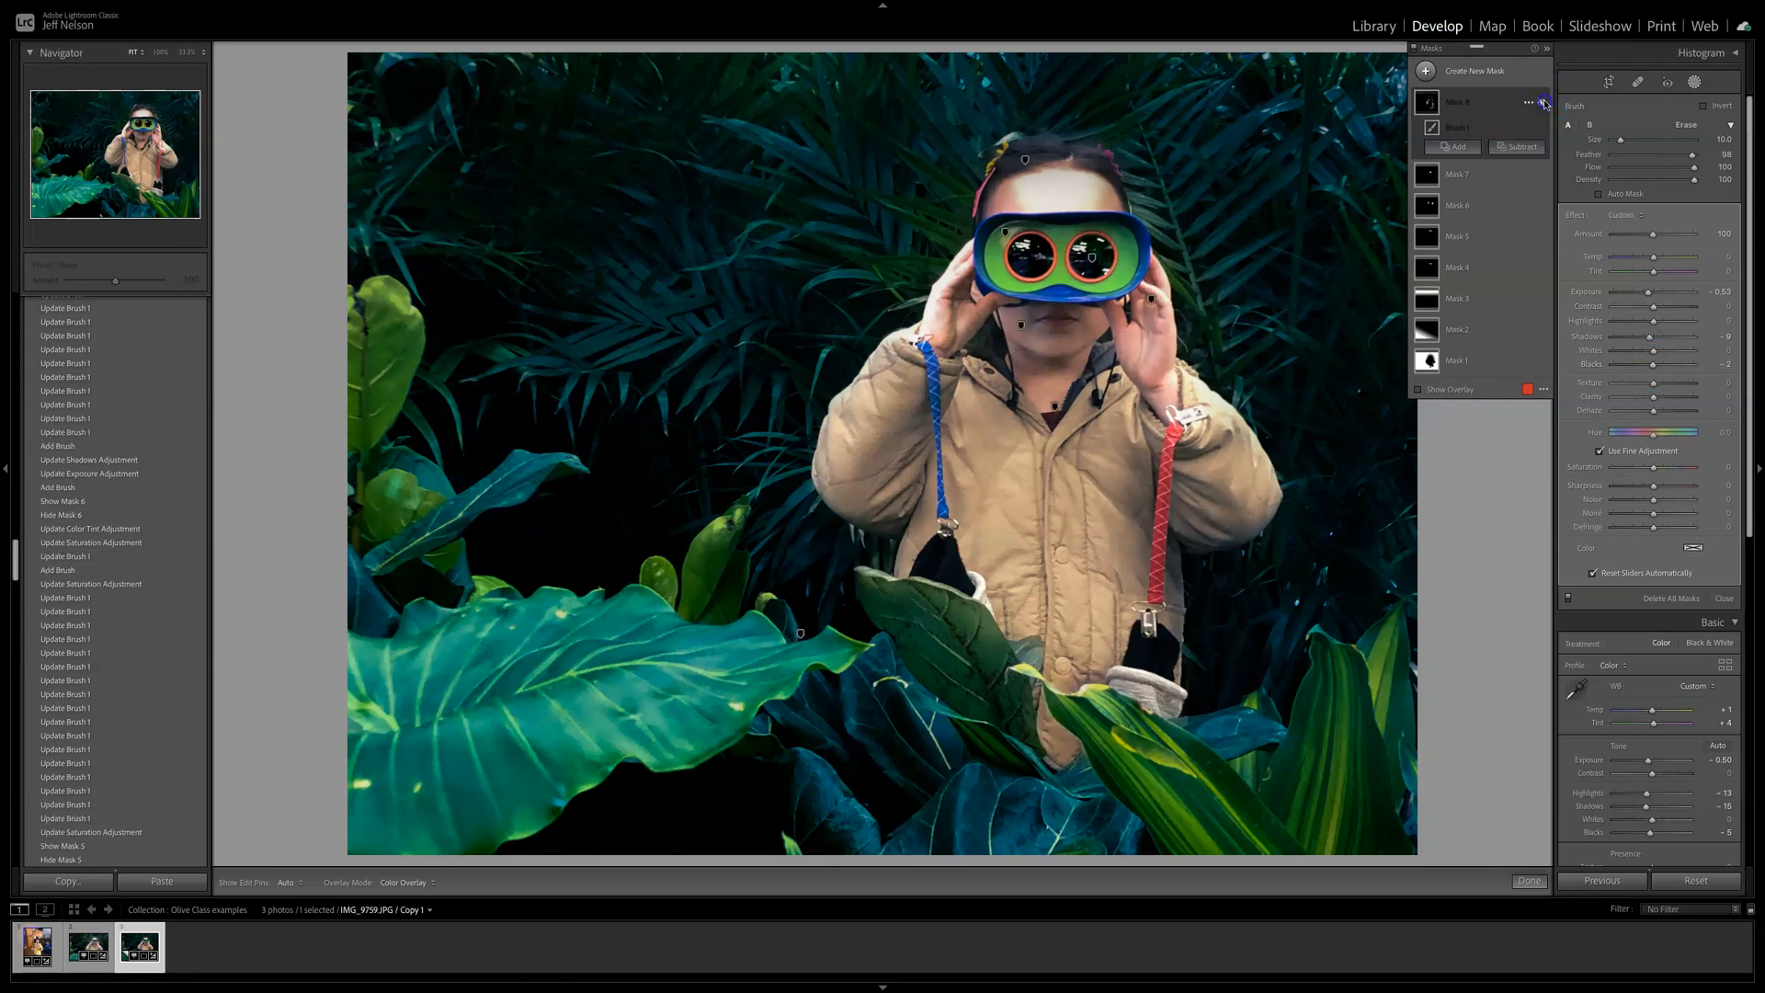
pyautogui.click(1544, 103)
pyautogui.click(1545, 103)
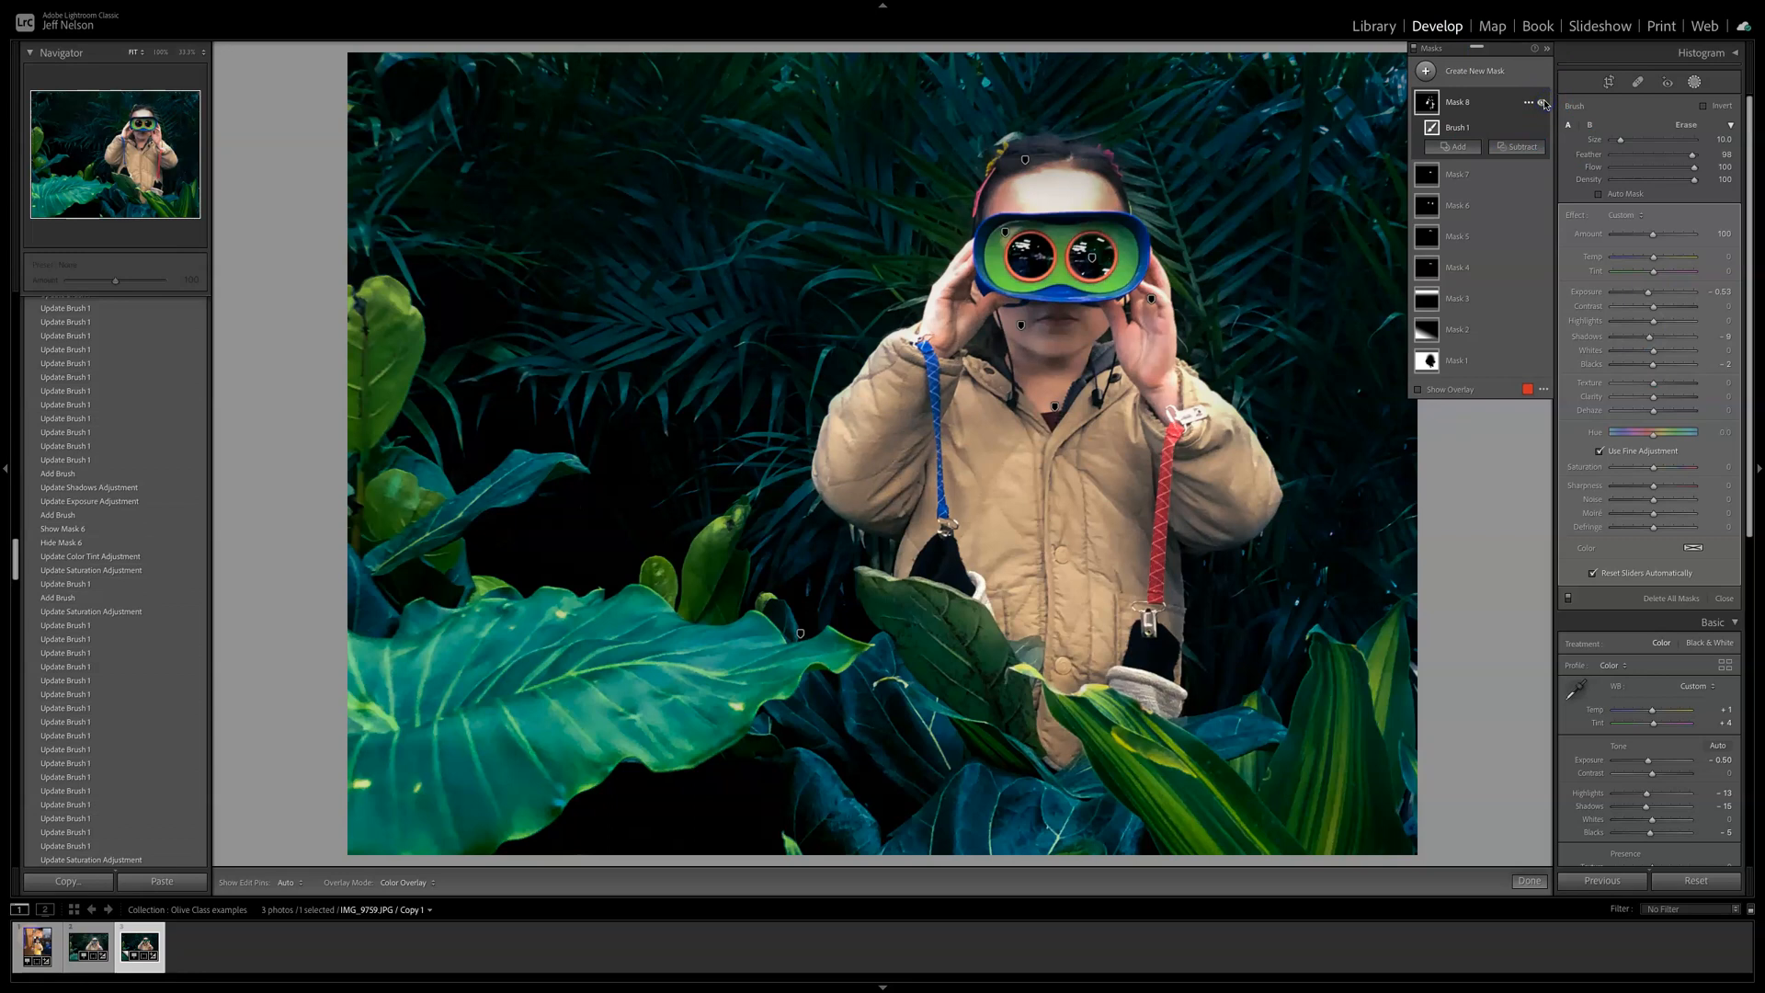
pyautogui.click(1544, 103)
pyautogui.click(1545, 103)
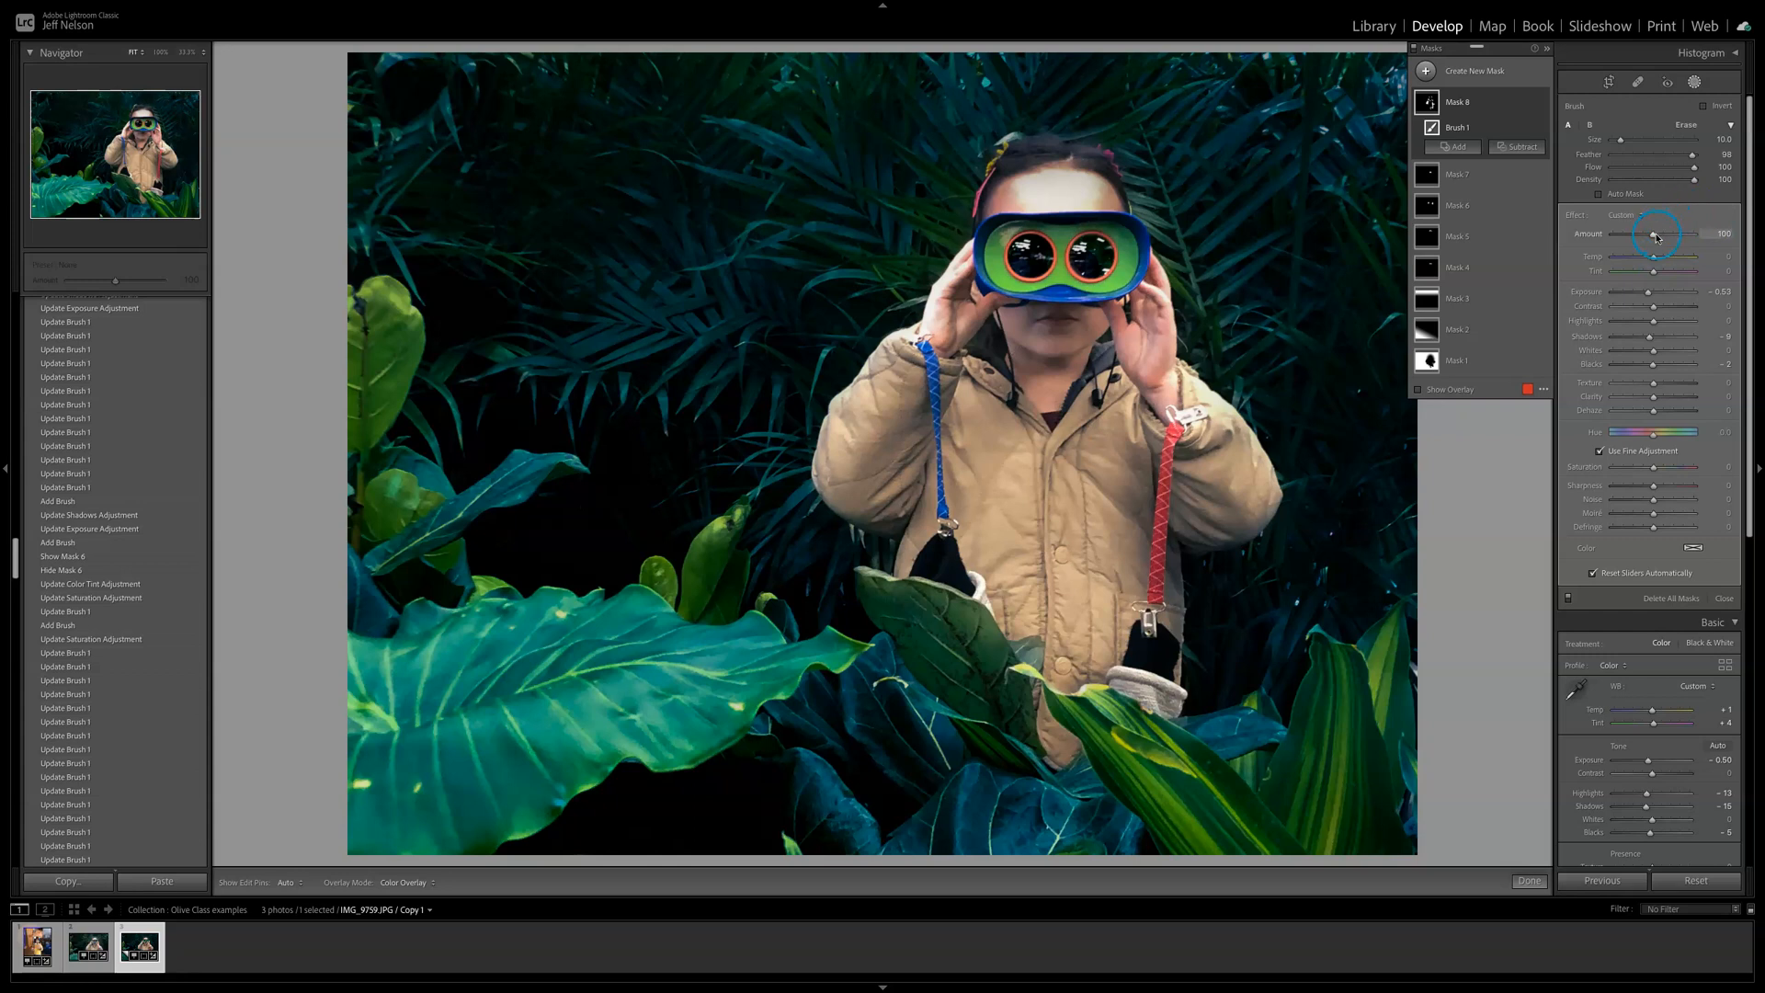
pyautogui.moveTo(1652, 237)
pyautogui.mouseDown()
pyautogui.moveTo(1633, 237)
pyautogui.moveTo(1753, 230)
pyautogui.moveTo(1673, 235)
pyautogui.mouseUp()
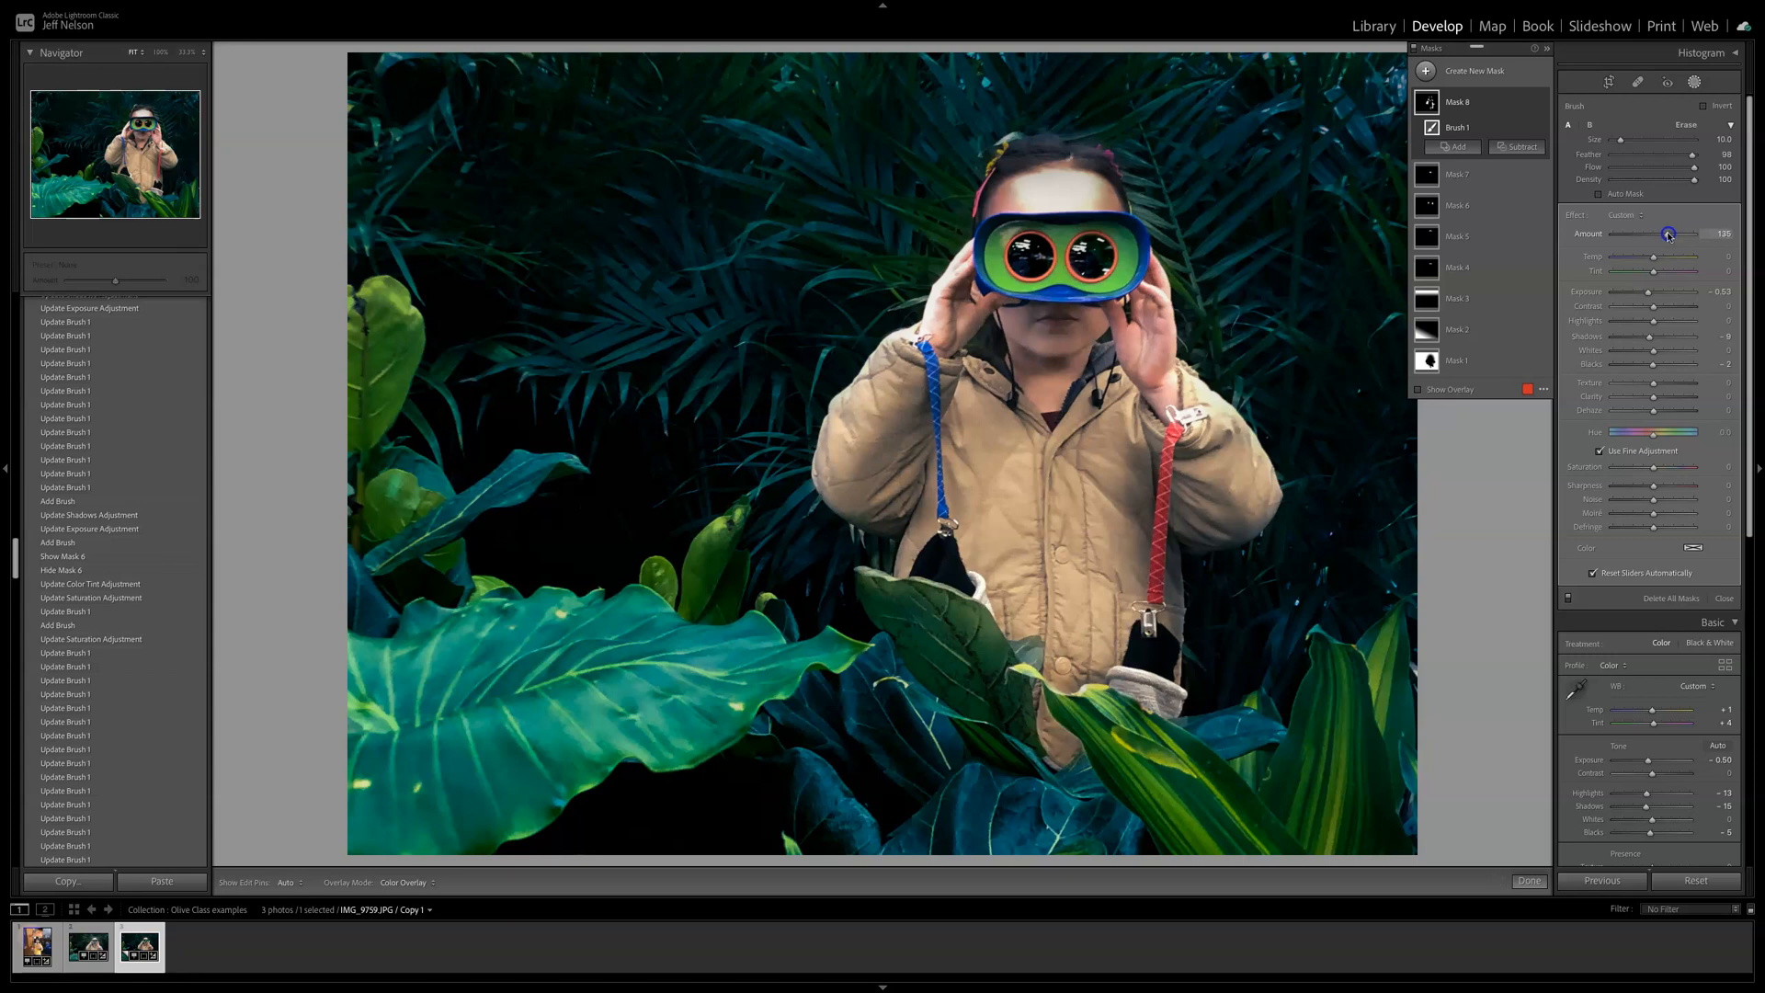
pyautogui.moveTo(1672, 235); pyautogui.dragTo(1671, 235)
# Step: Rename the darkening mask as "Shadows / Dark"
pyautogui.click(1458, 106)
pyautogui.doubleClick(1458, 107)
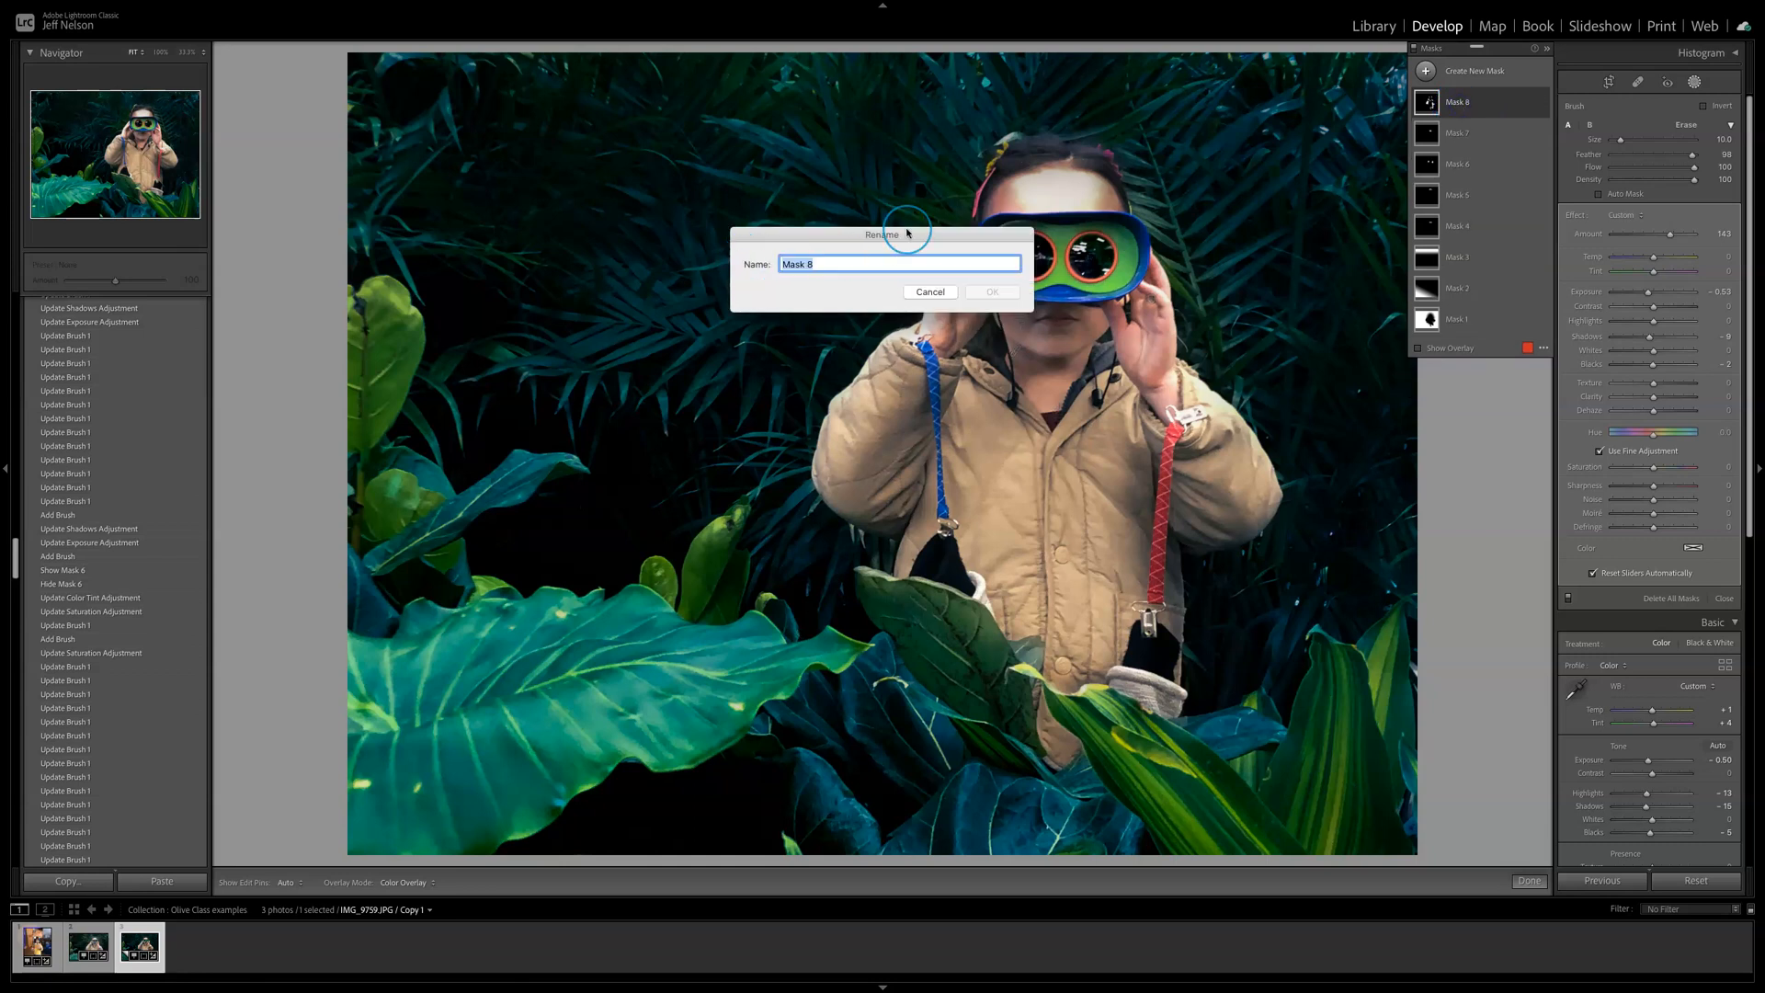
pyautogui.write('Shadows / Dar')
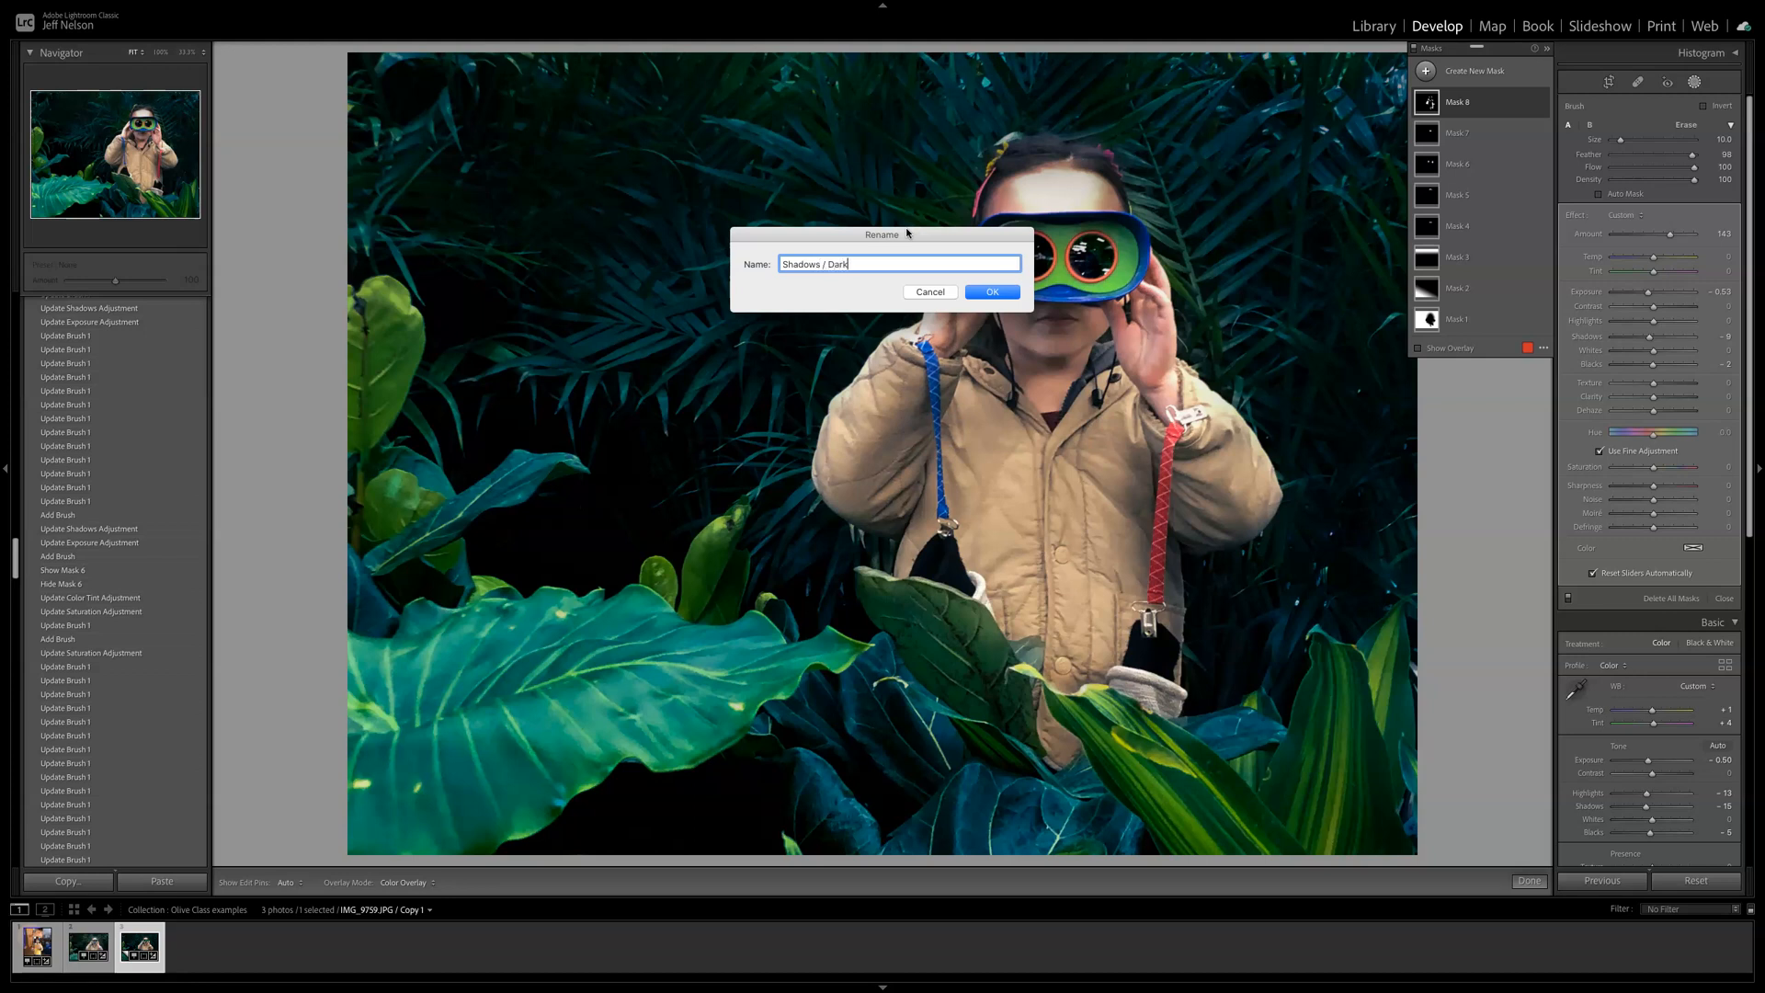
pyautogui.click(993, 292)
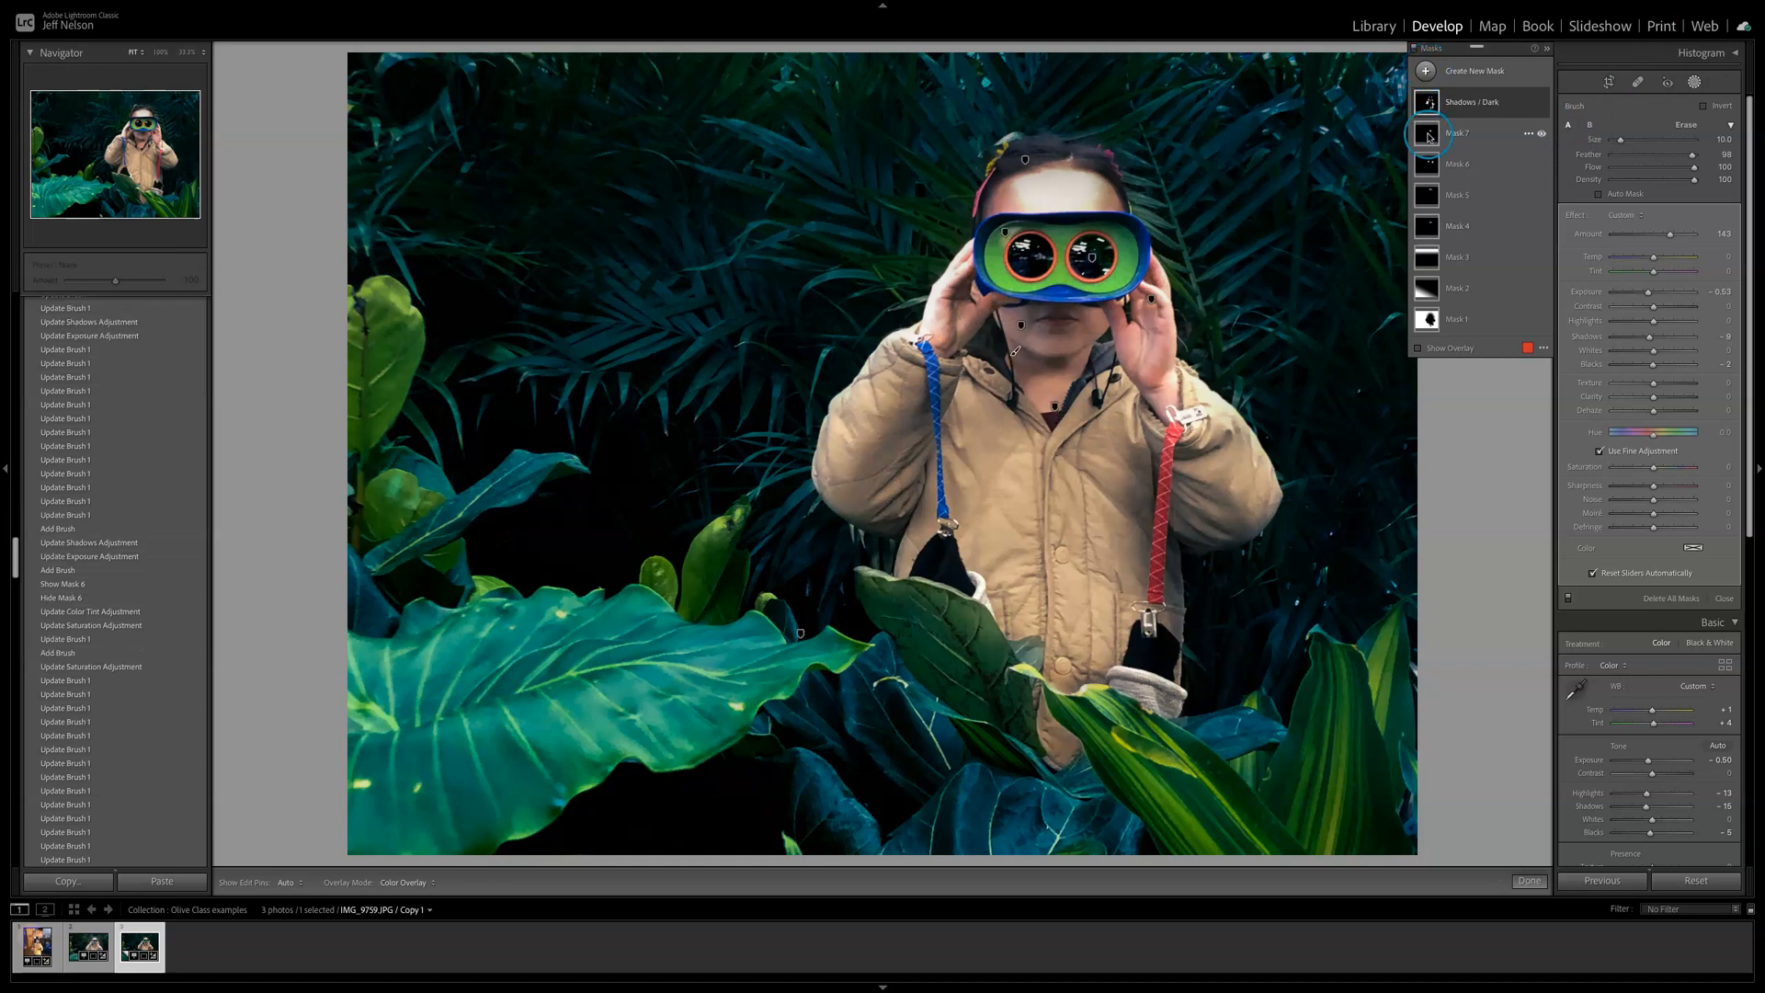
# Step: Create a new brush mask and paint the outer edge of the sleeve beside the blue strap
pyautogui.click(1426, 72)
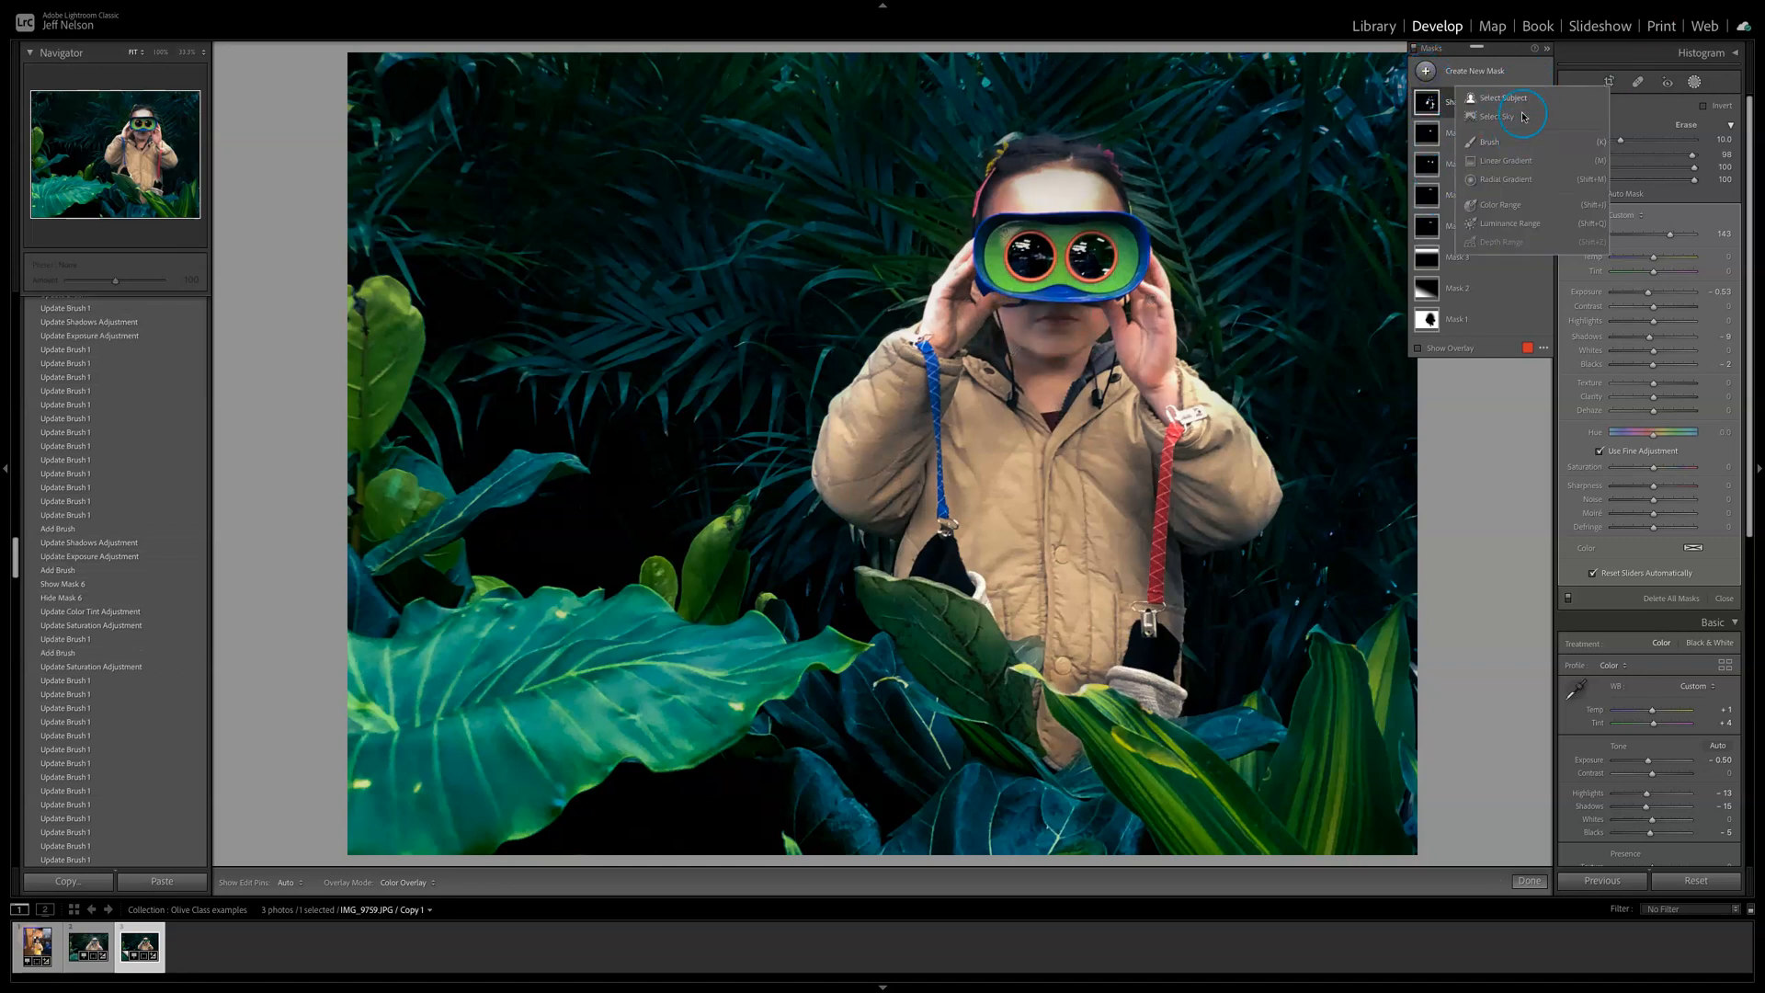
pyautogui.click(1490, 145)
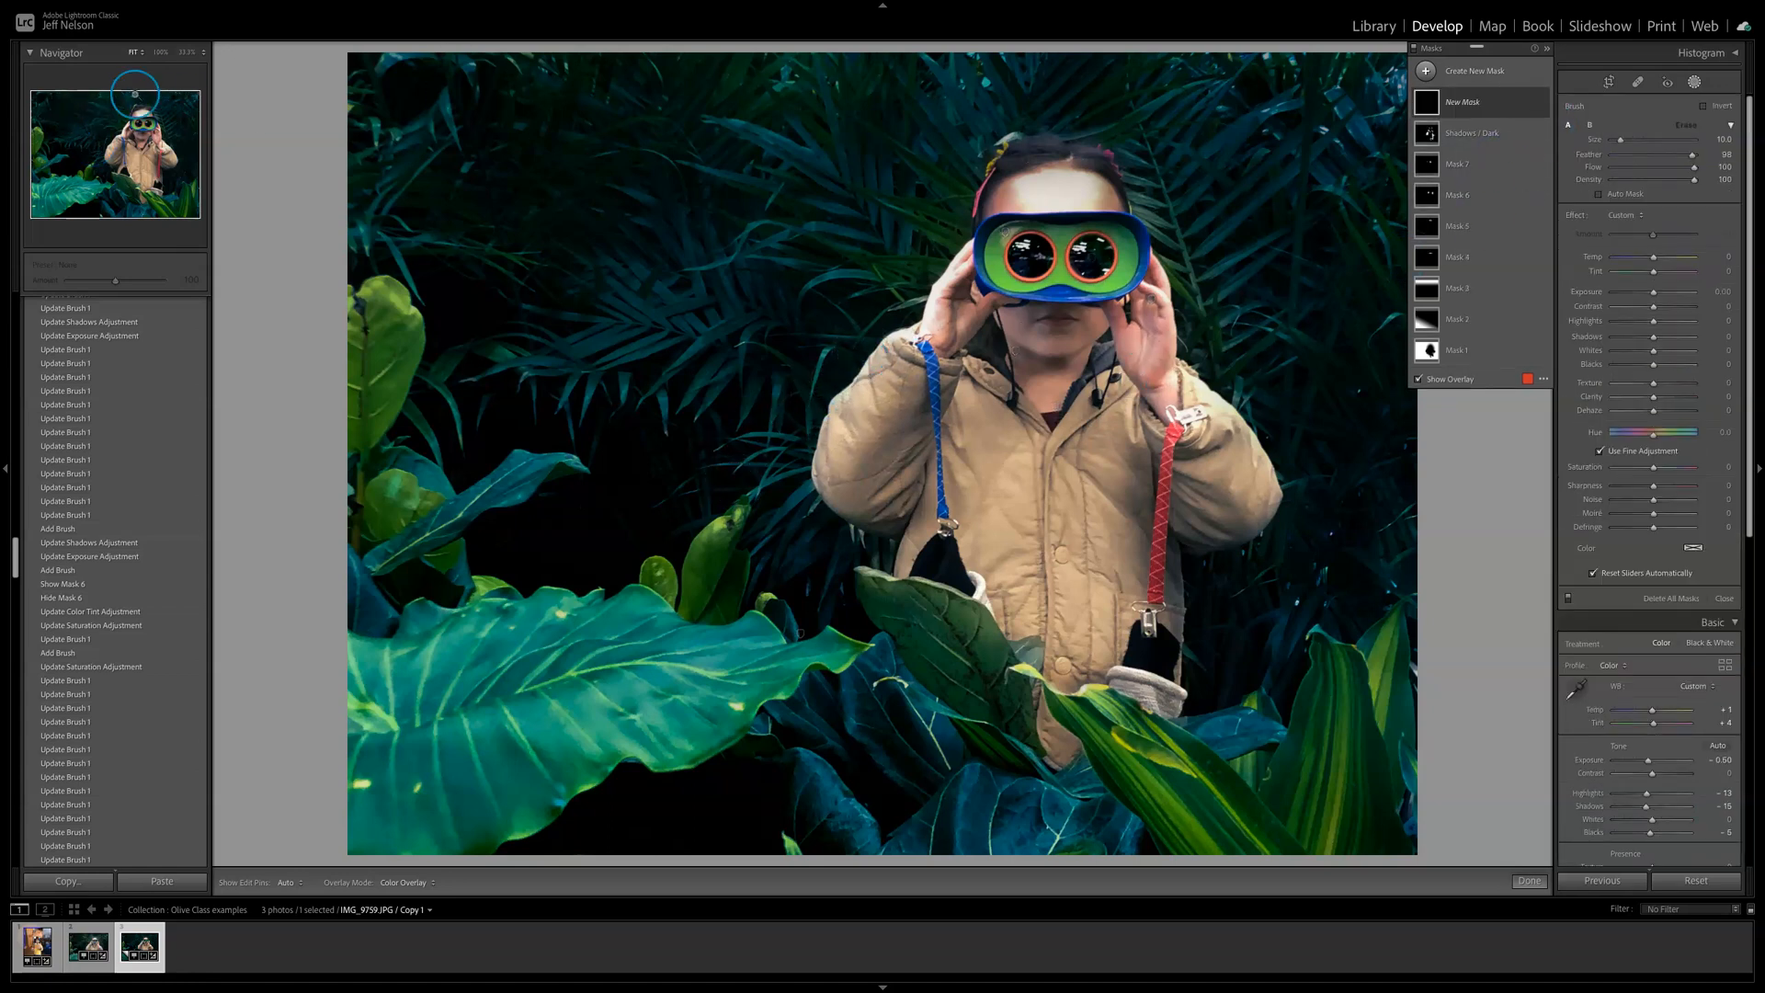
pyautogui.click(160, 55)
pyautogui.moveTo(522, 533); pyautogui.dragTo(664, 317)
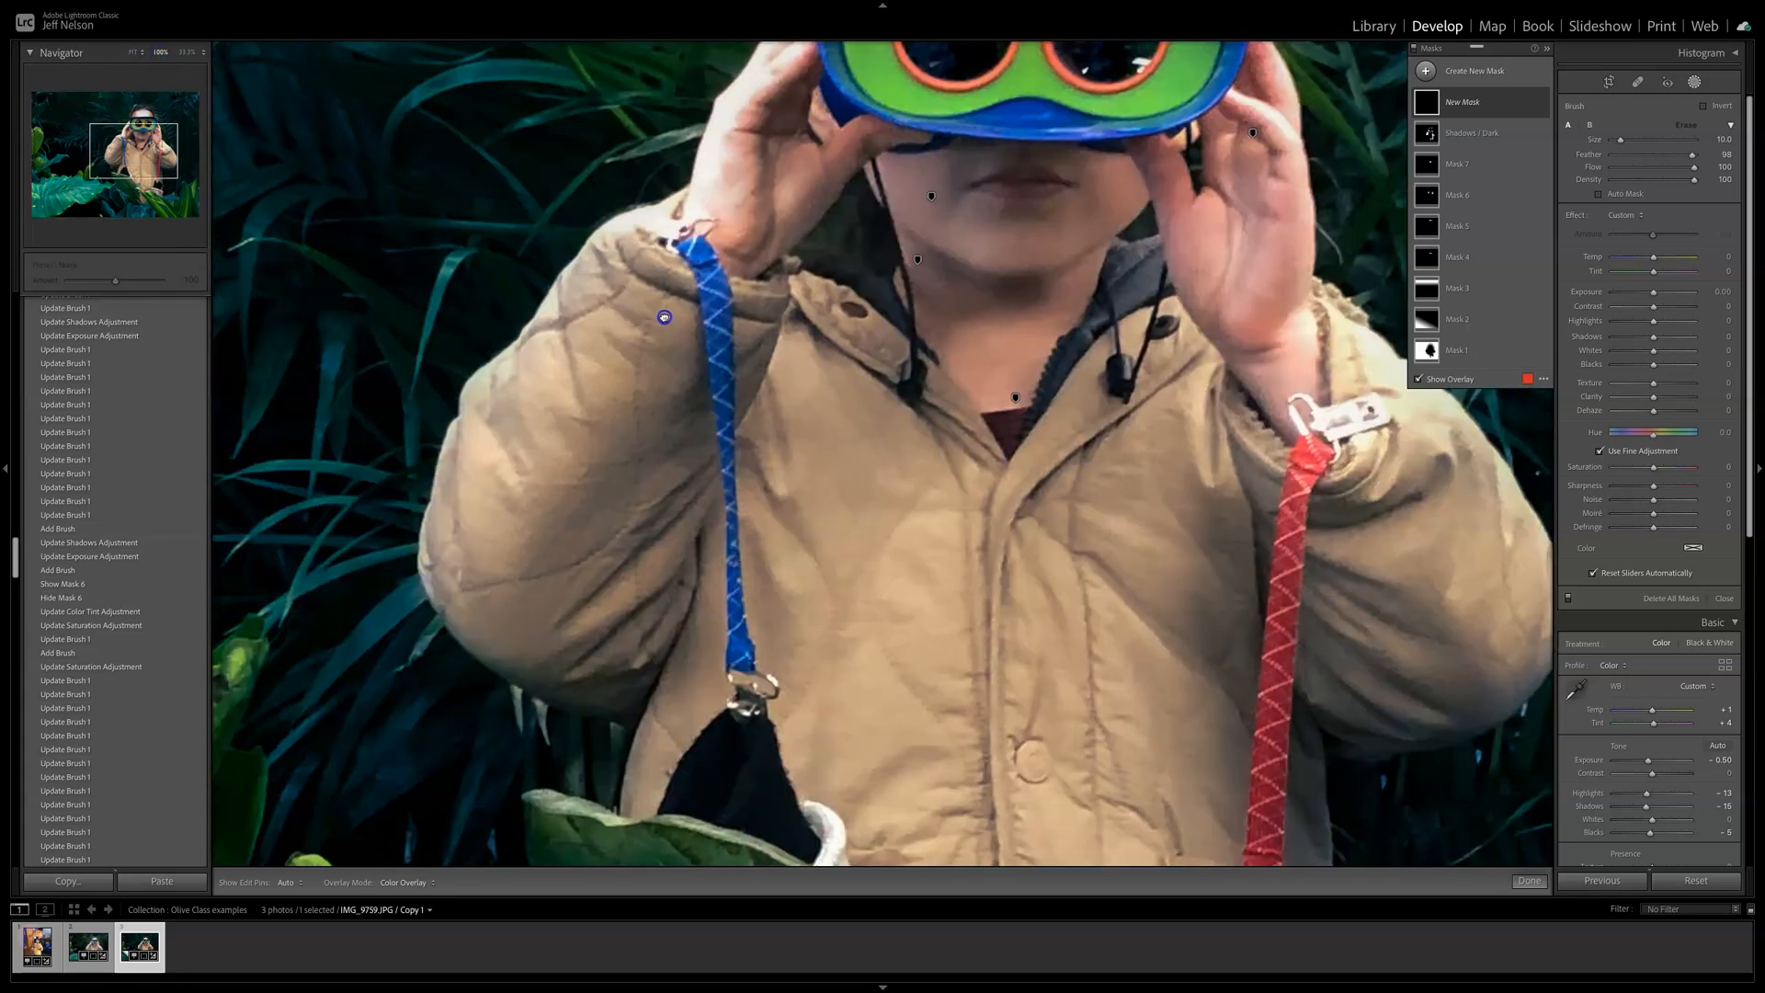
pyautogui.moveTo(594, 258)
pyautogui.mouseDown()
pyautogui.moveTo(432, 460)
pyautogui.moveTo(423, 561)
pyautogui.moveTo(441, 558)
pyautogui.mouseUp()
pyautogui.moveTo(520, 311)
pyautogui.mouseDown()
pyautogui.moveTo(580, 194)
pyautogui.moveTo(421, 446)
pyautogui.moveTo(385, 606)
pyautogui.moveTo(419, 449)
pyautogui.moveTo(401, 486)
pyautogui.moveTo(459, 345)
pyautogui.moveTo(560, 182)
pyautogui.moveTo(491, 332)
pyautogui.moveTo(590, 192)
pyautogui.mouseUp()
pyautogui.moveTo(1385, 325)
pyautogui.mouseDown()
pyautogui.moveTo(887, 512)
pyautogui.moveTo(1147, 717)
pyautogui.mouseUp()
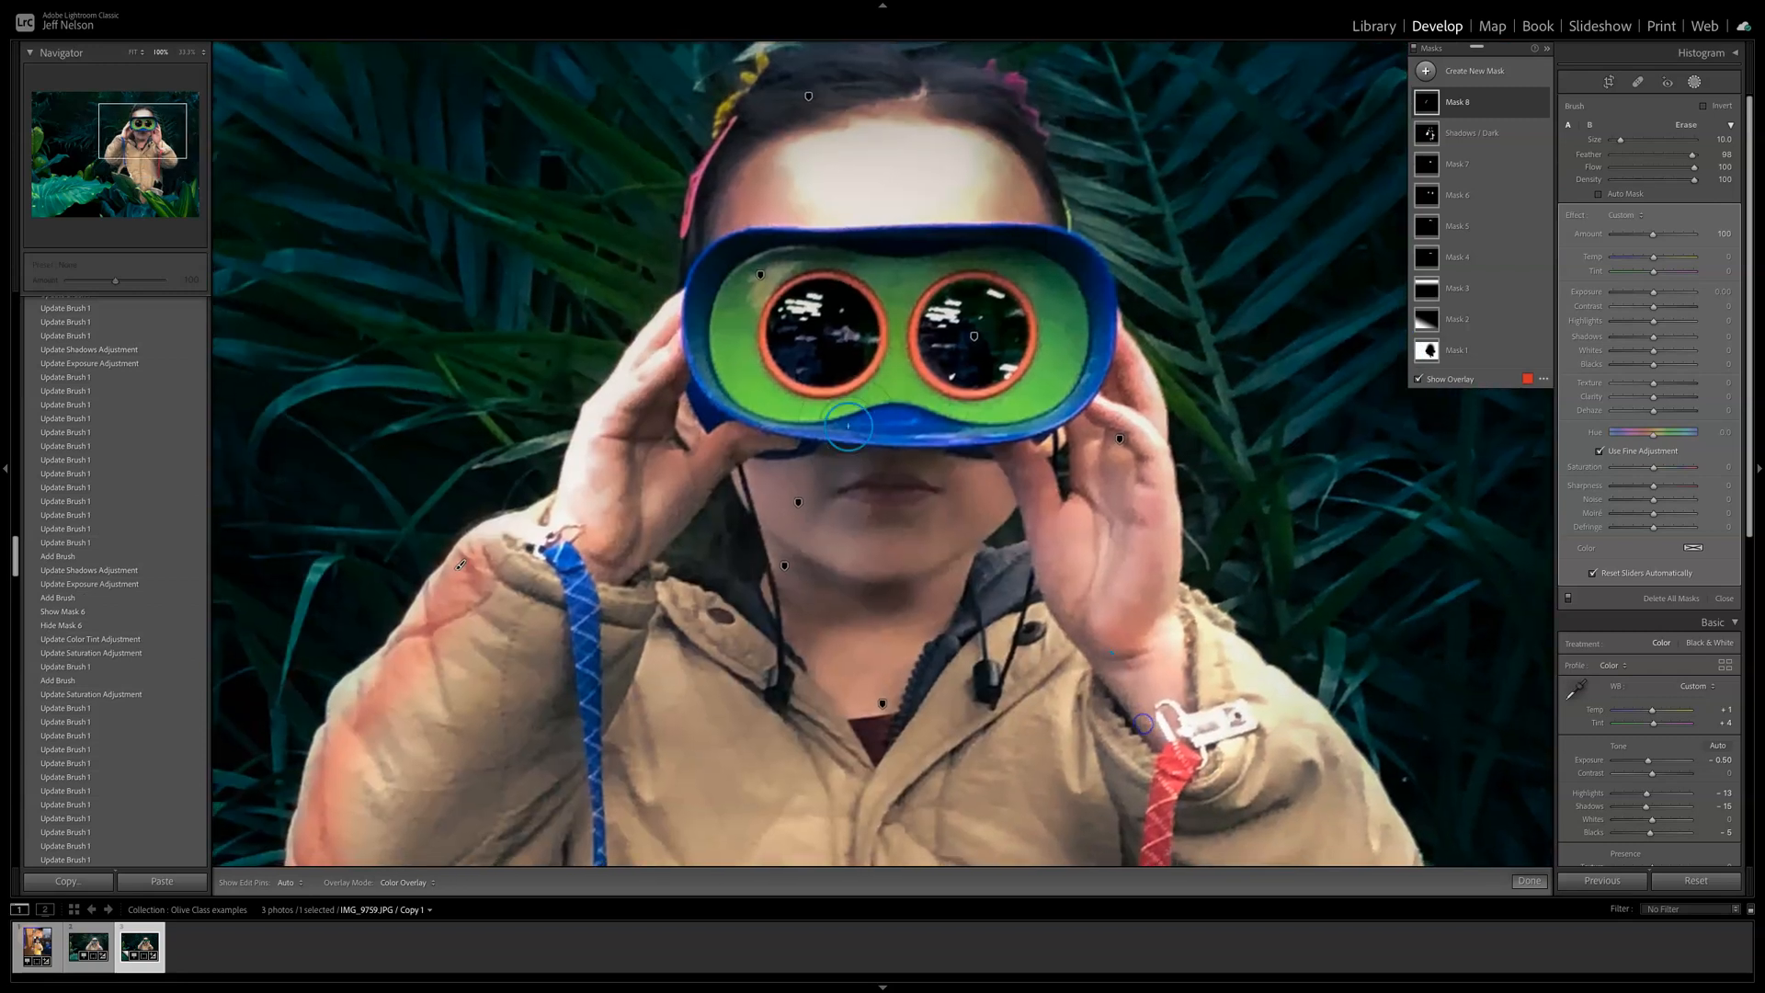
# Step: Add the lower part of the goggles' green face to the mask, erasing spill below and along the blue rim
pyautogui.press('alt')
pyautogui.moveTo(735, 349)
pyautogui.mouseDown()
pyautogui.moveTo(823, 401)
pyautogui.moveTo(1041, 386)
pyautogui.moveTo(962, 330)
pyautogui.moveTo(959, 366)
pyautogui.moveTo(1014, 329)
pyautogui.moveTo(1005, 356)
pyautogui.moveTo(933, 353)
pyautogui.mouseUp()
pyautogui.press('alt')
pyautogui.moveTo(1029, 458); pyautogui.dragTo(800, 472)
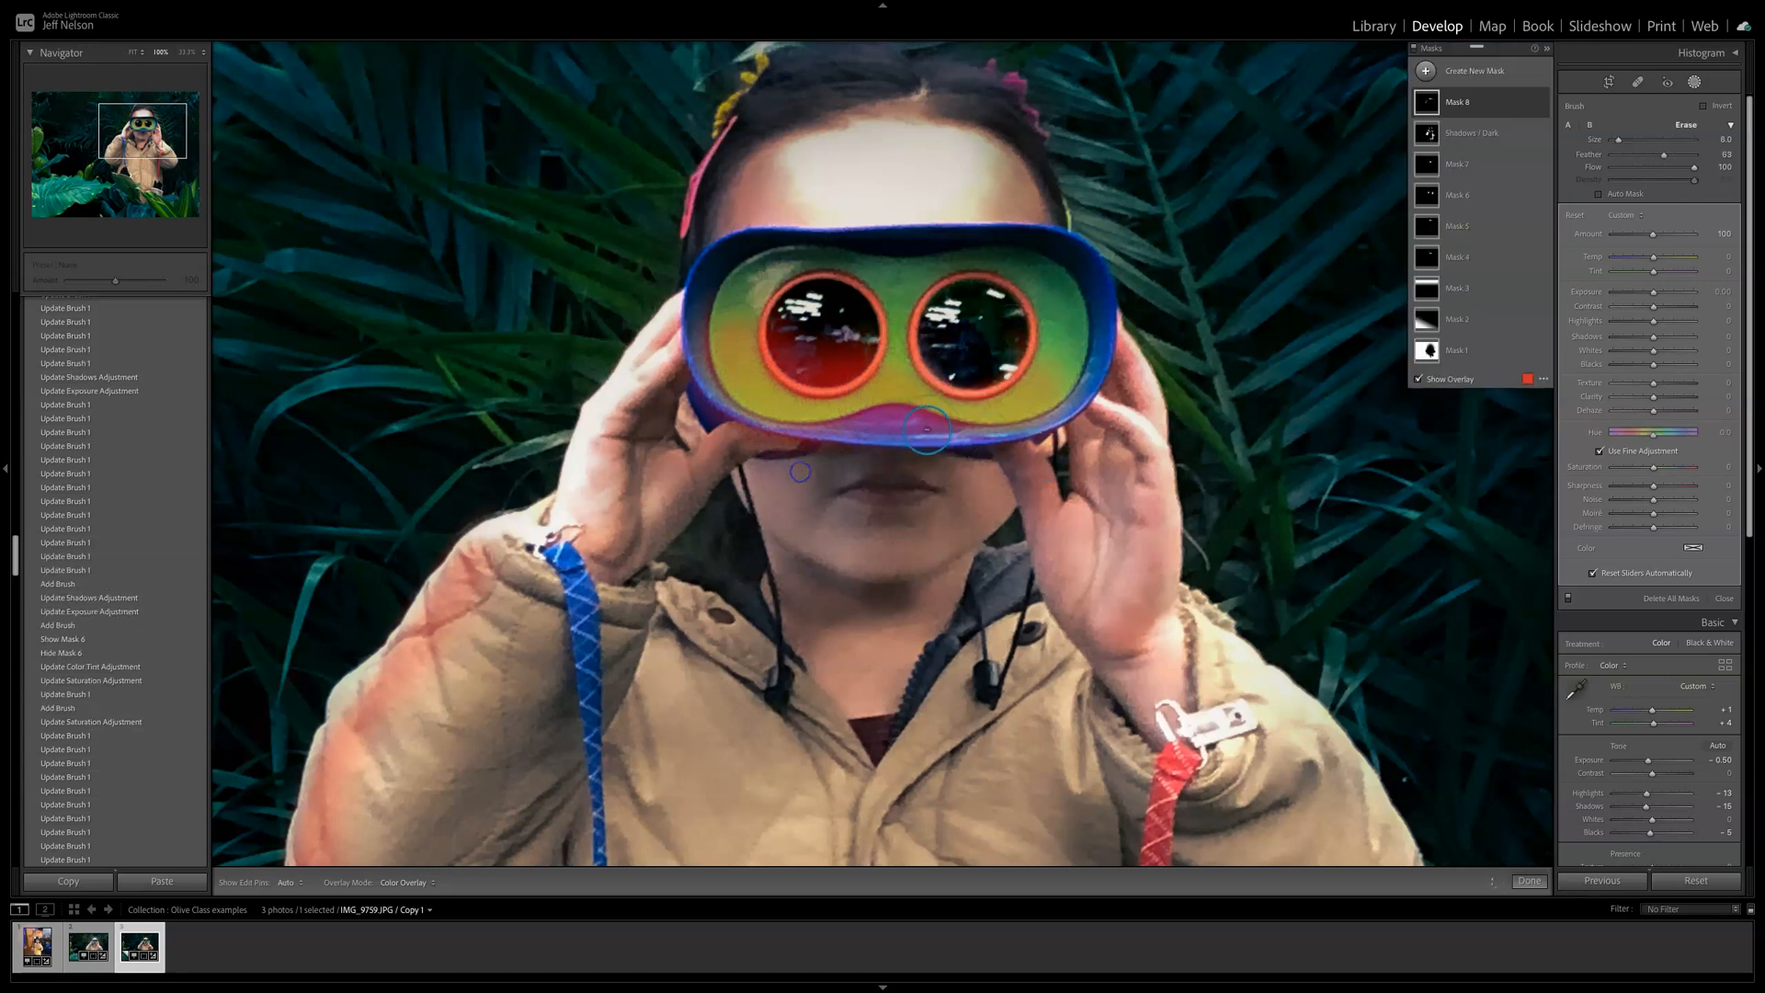
pyautogui.moveTo(750, 289); pyautogui.dragTo(721, 317)
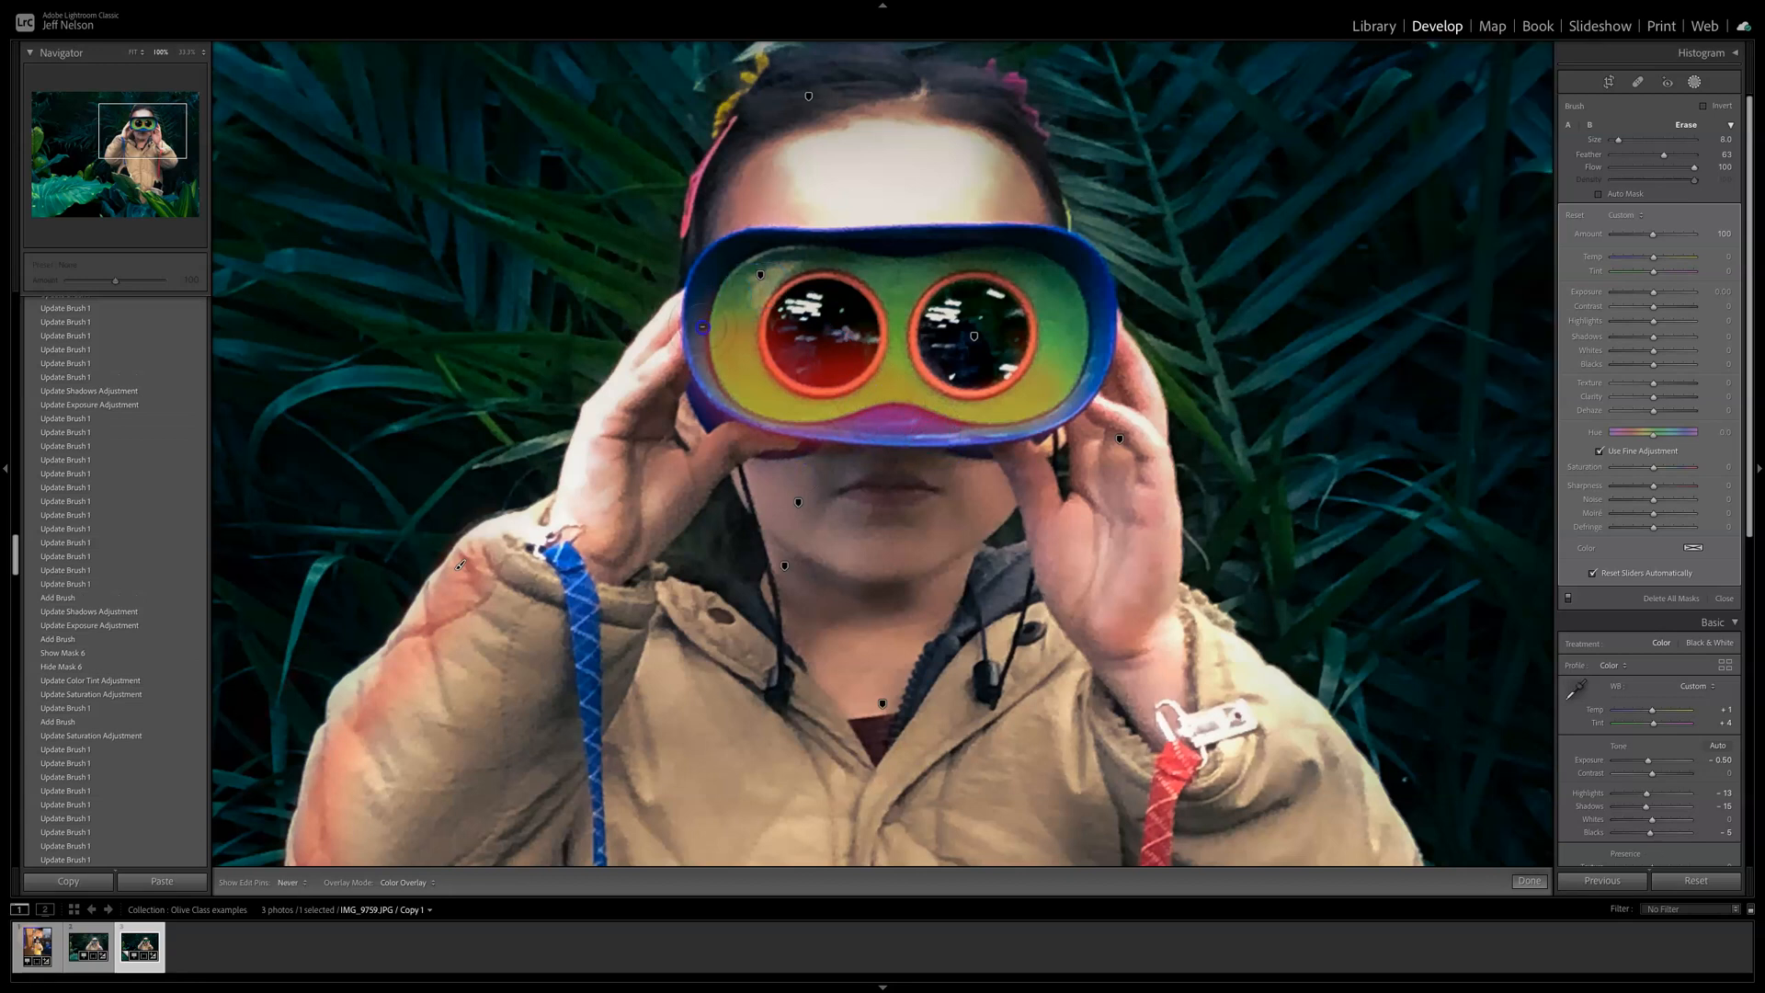
# Step: Paint the lower face around the mouth into the mask and erase spill from the goggles' lower blue rim
pyautogui.press('space')
pyautogui.moveTo(900, 324); pyautogui.dragTo(898, 144)
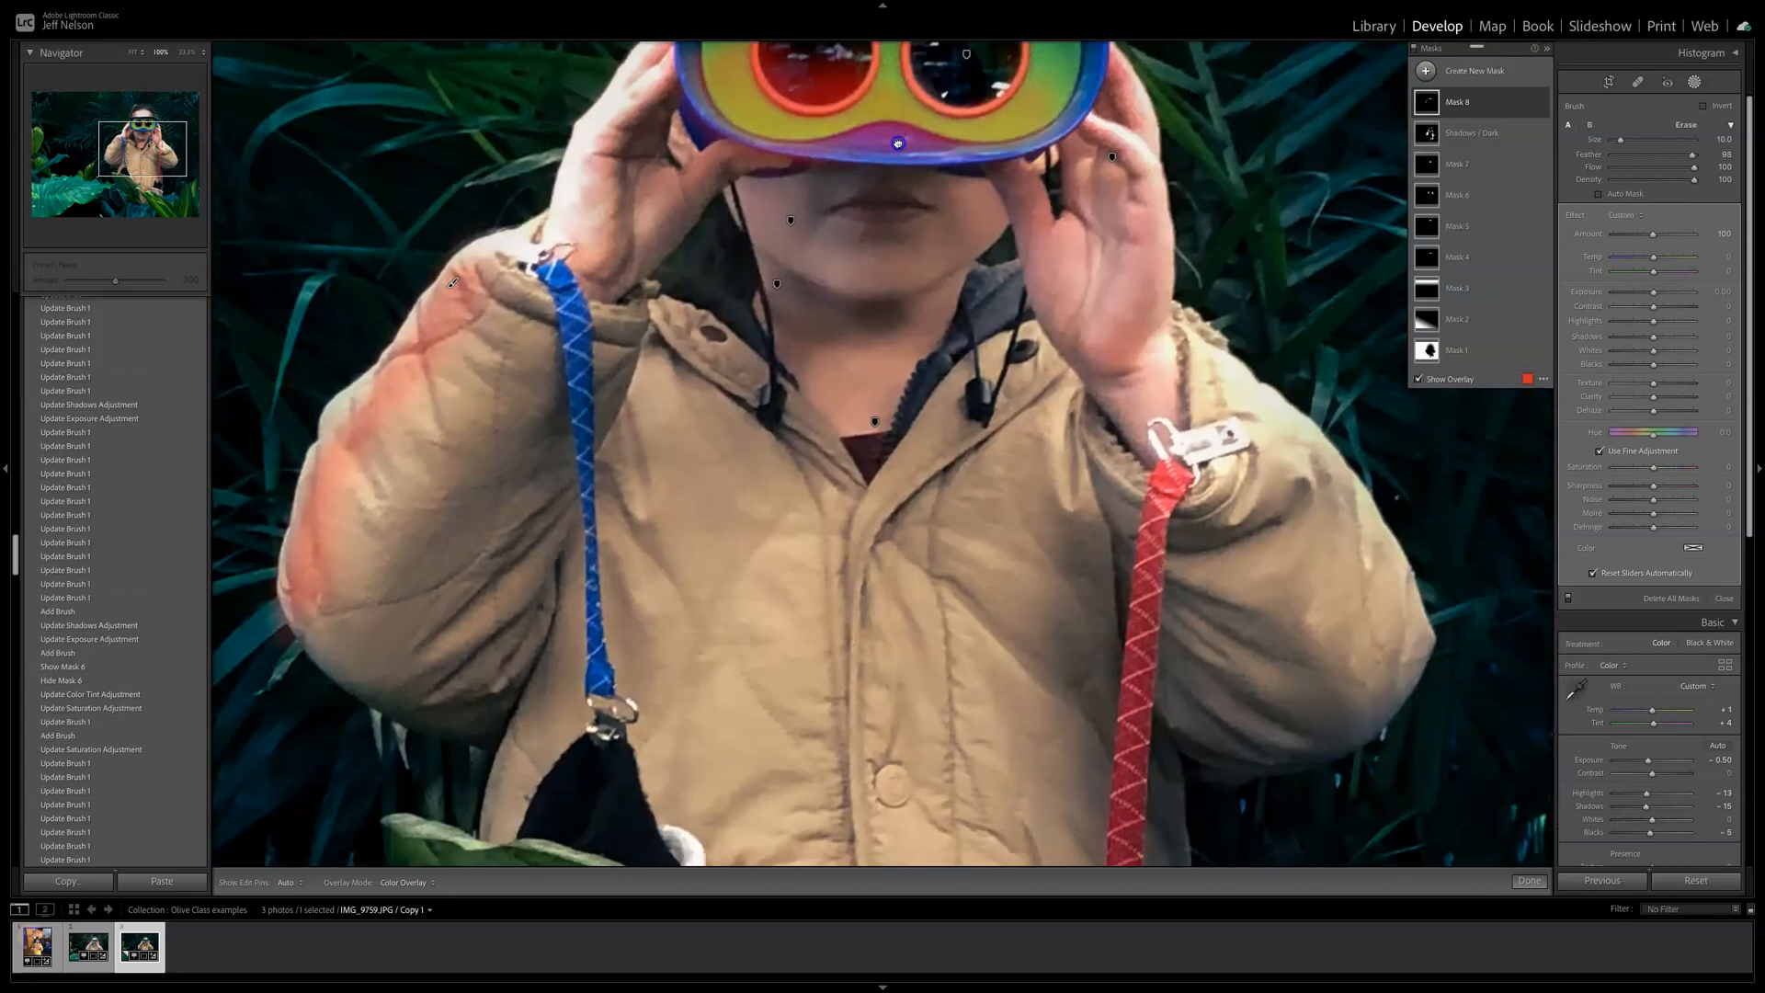
pyautogui.moveTo(770, 195)
pyautogui.mouseDown()
pyautogui.moveTo(736, 221)
pyautogui.moveTo(966, 202)
pyautogui.mouseUp()
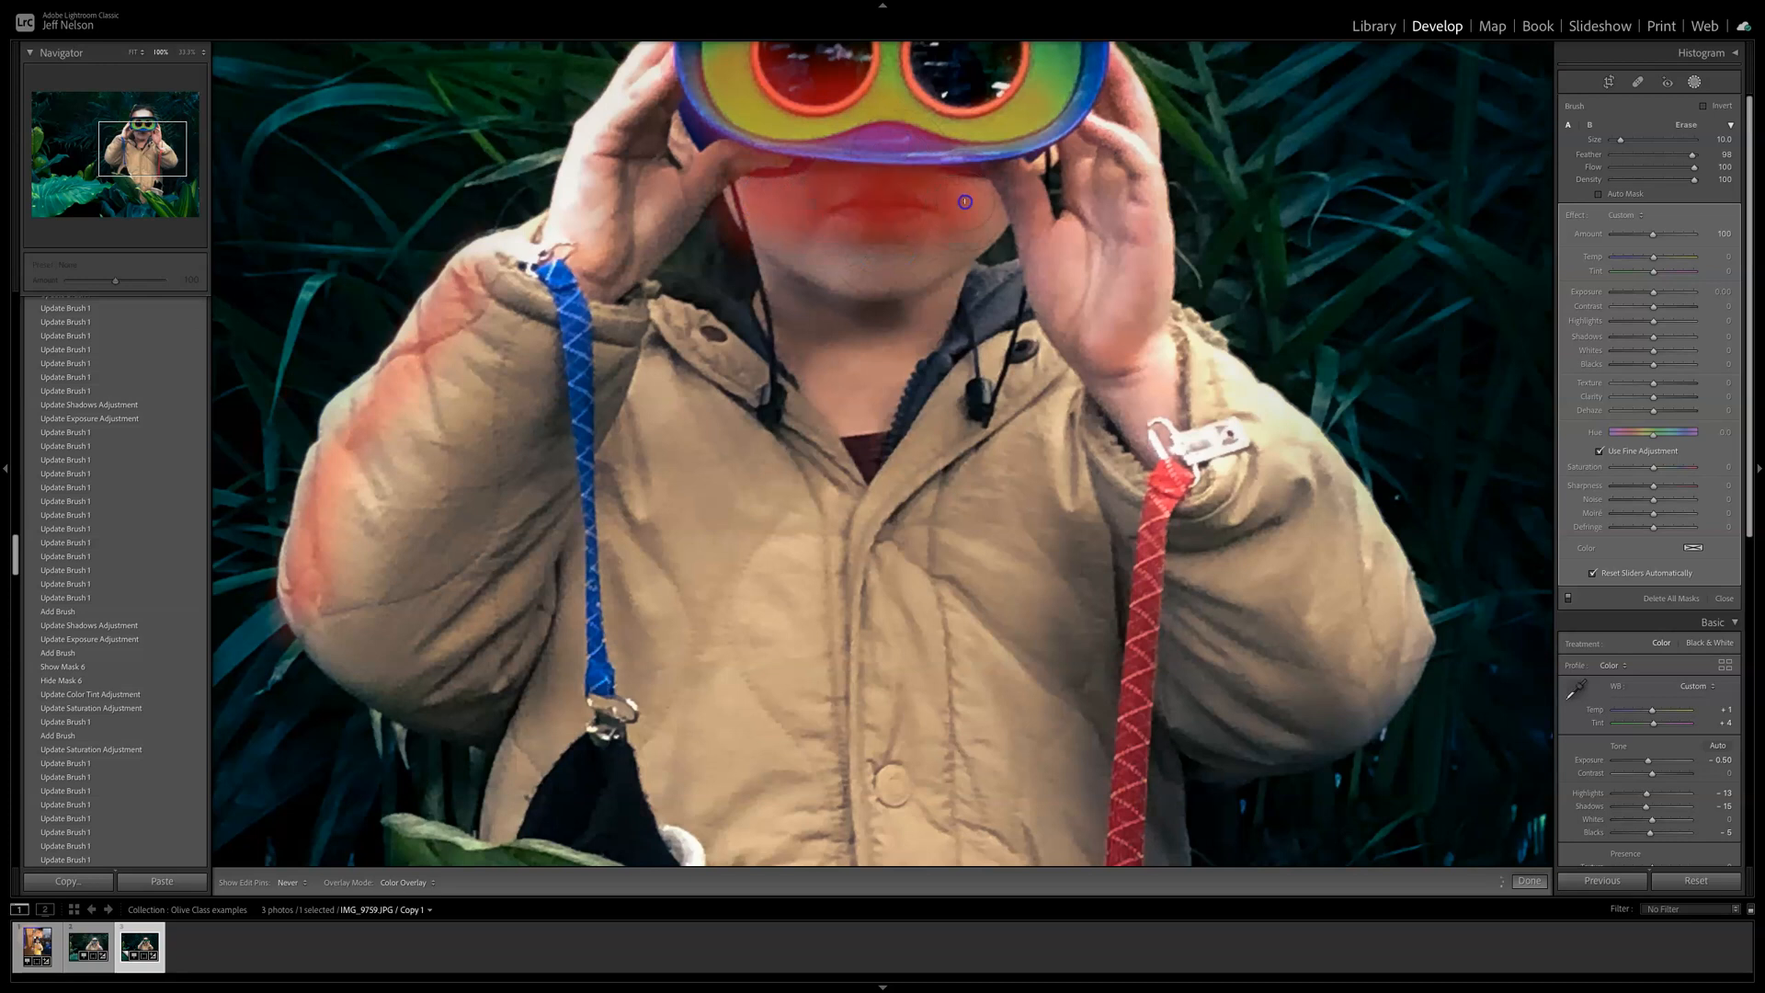
pyautogui.moveTo(772, 156)
pyautogui.mouseDown()
pyautogui.moveTo(996, 154)
pyautogui.moveTo(924, 136)
pyautogui.moveTo(773, 155)
pyautogui.mouseUp()
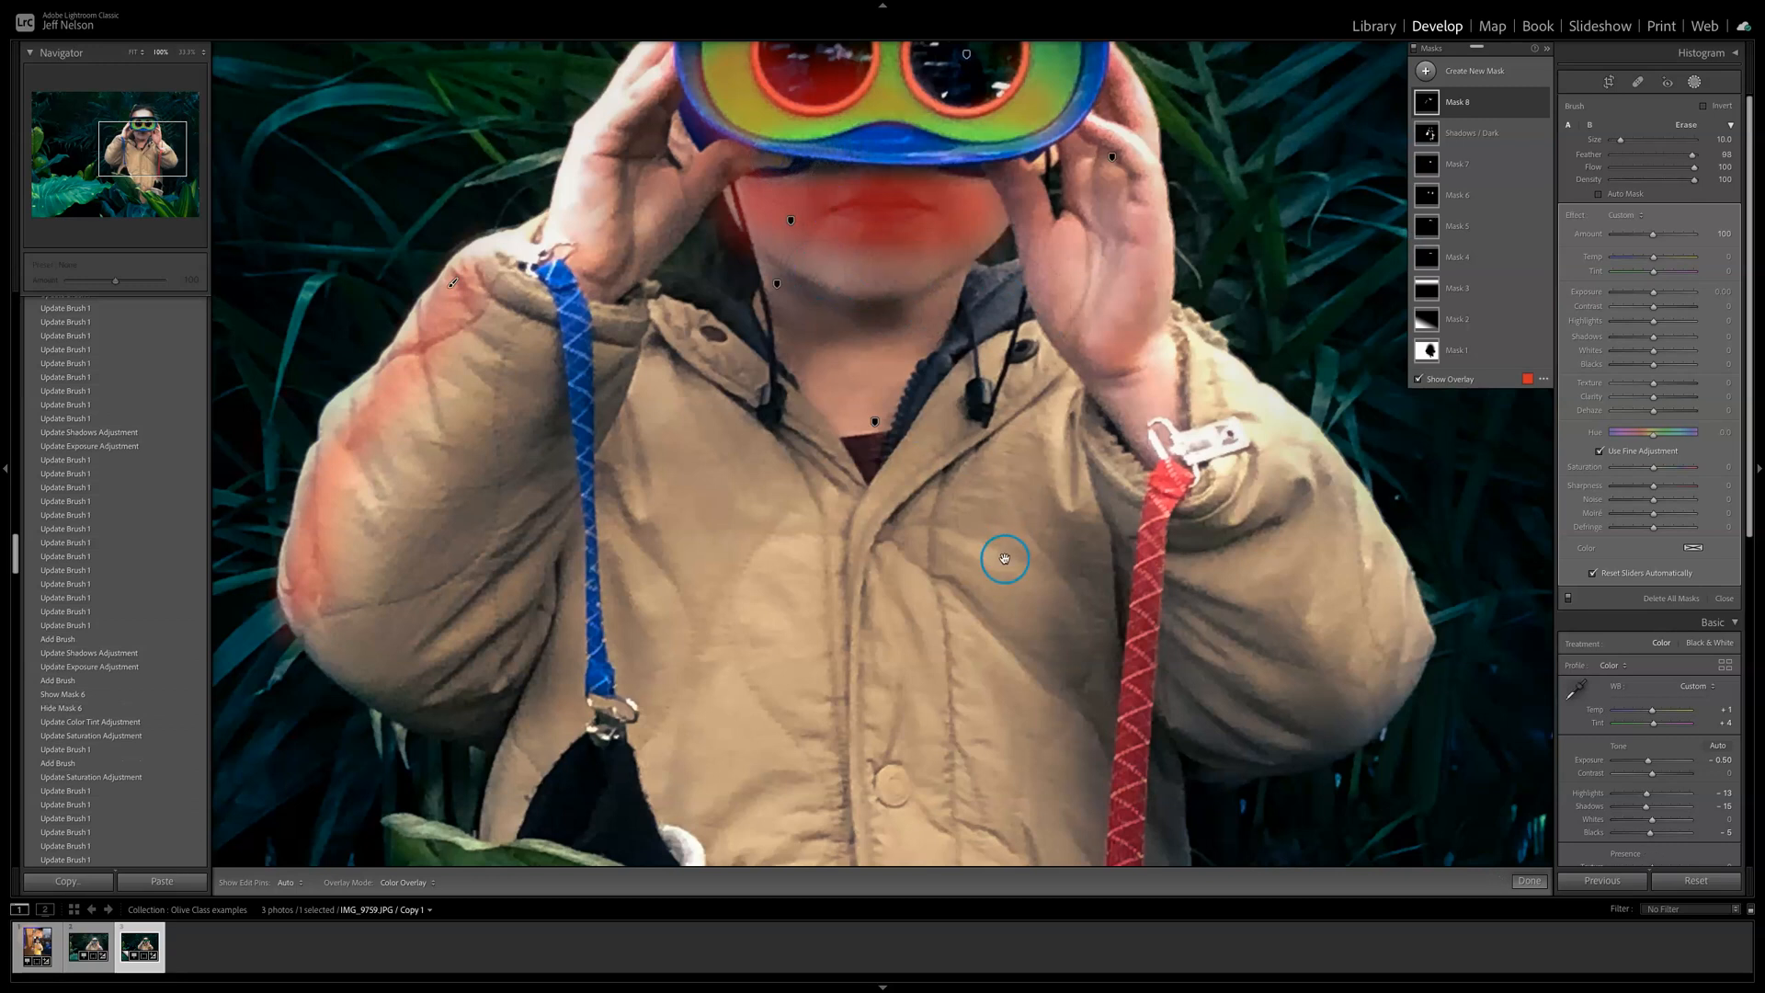
# Step: Brighten the newly brushed areas with Exposure 0.47 and slightly raised Shadows and Whites
pyautogui.moveTo(1000, 555); pyautogui.dragTo(949, 410)
pyautogui.moveTo(1046, 261); pyautogui.dragTo(890, 421)
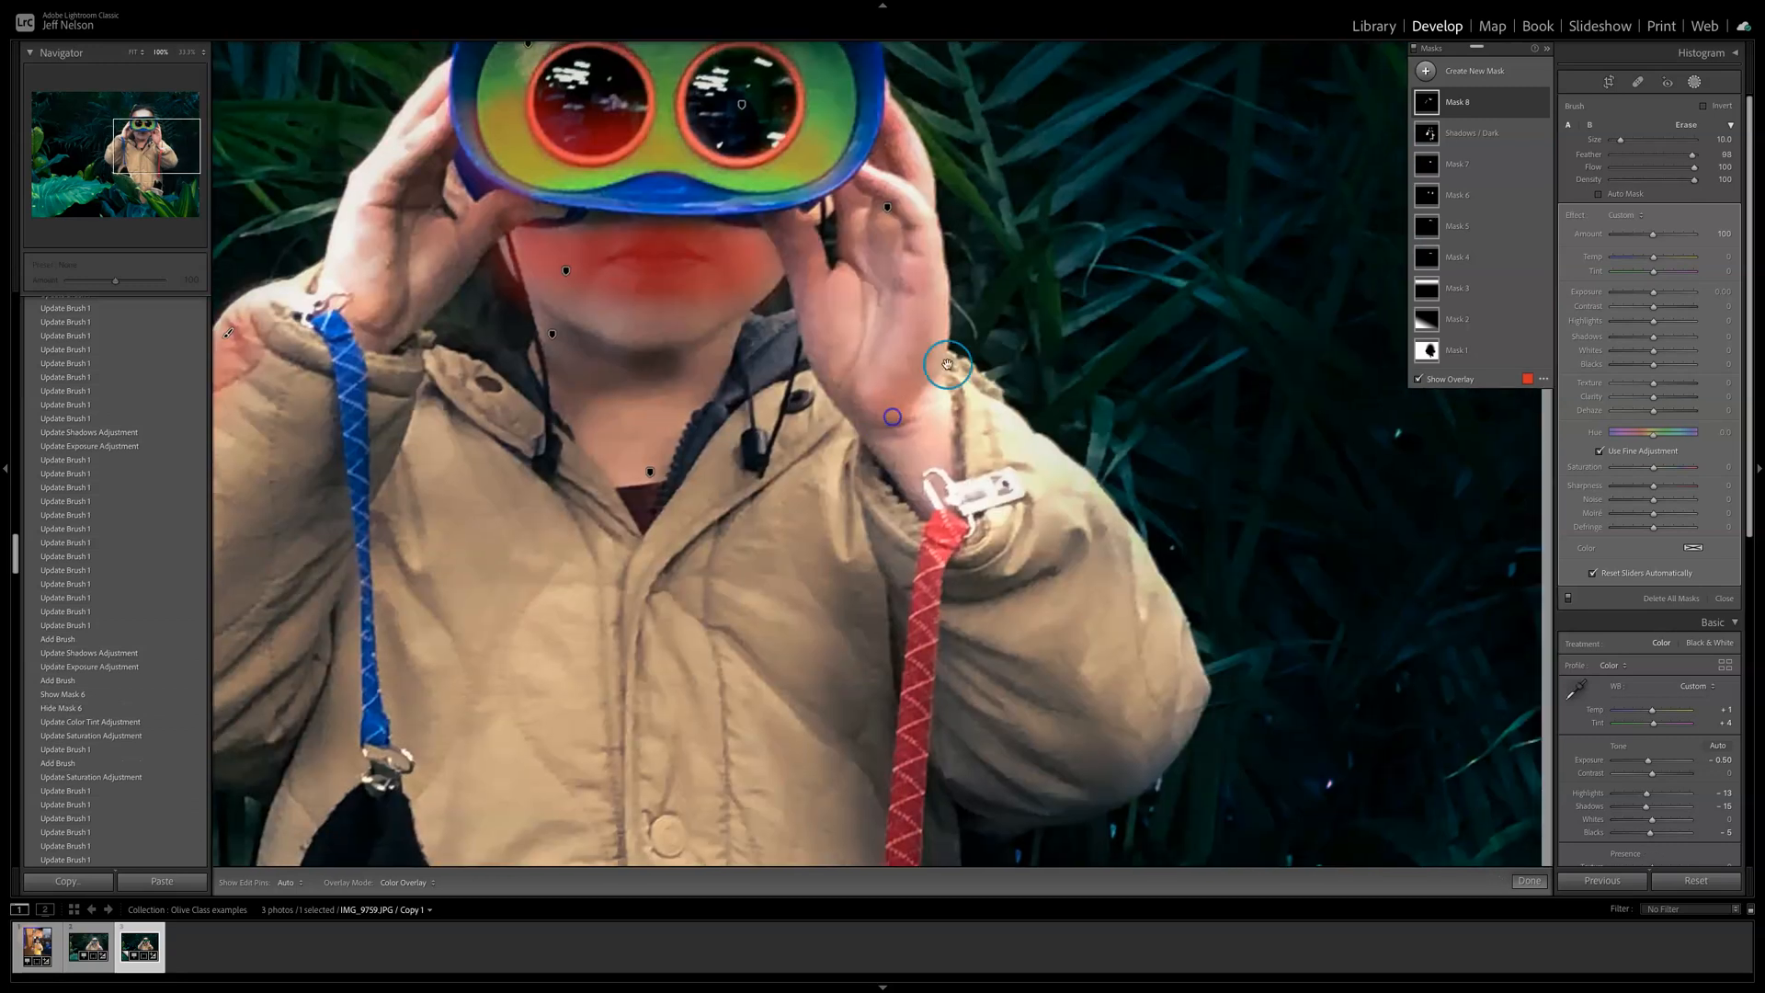
pyautogui.moveTo(743, 390); pyautogui.dragTo(1004, 687)
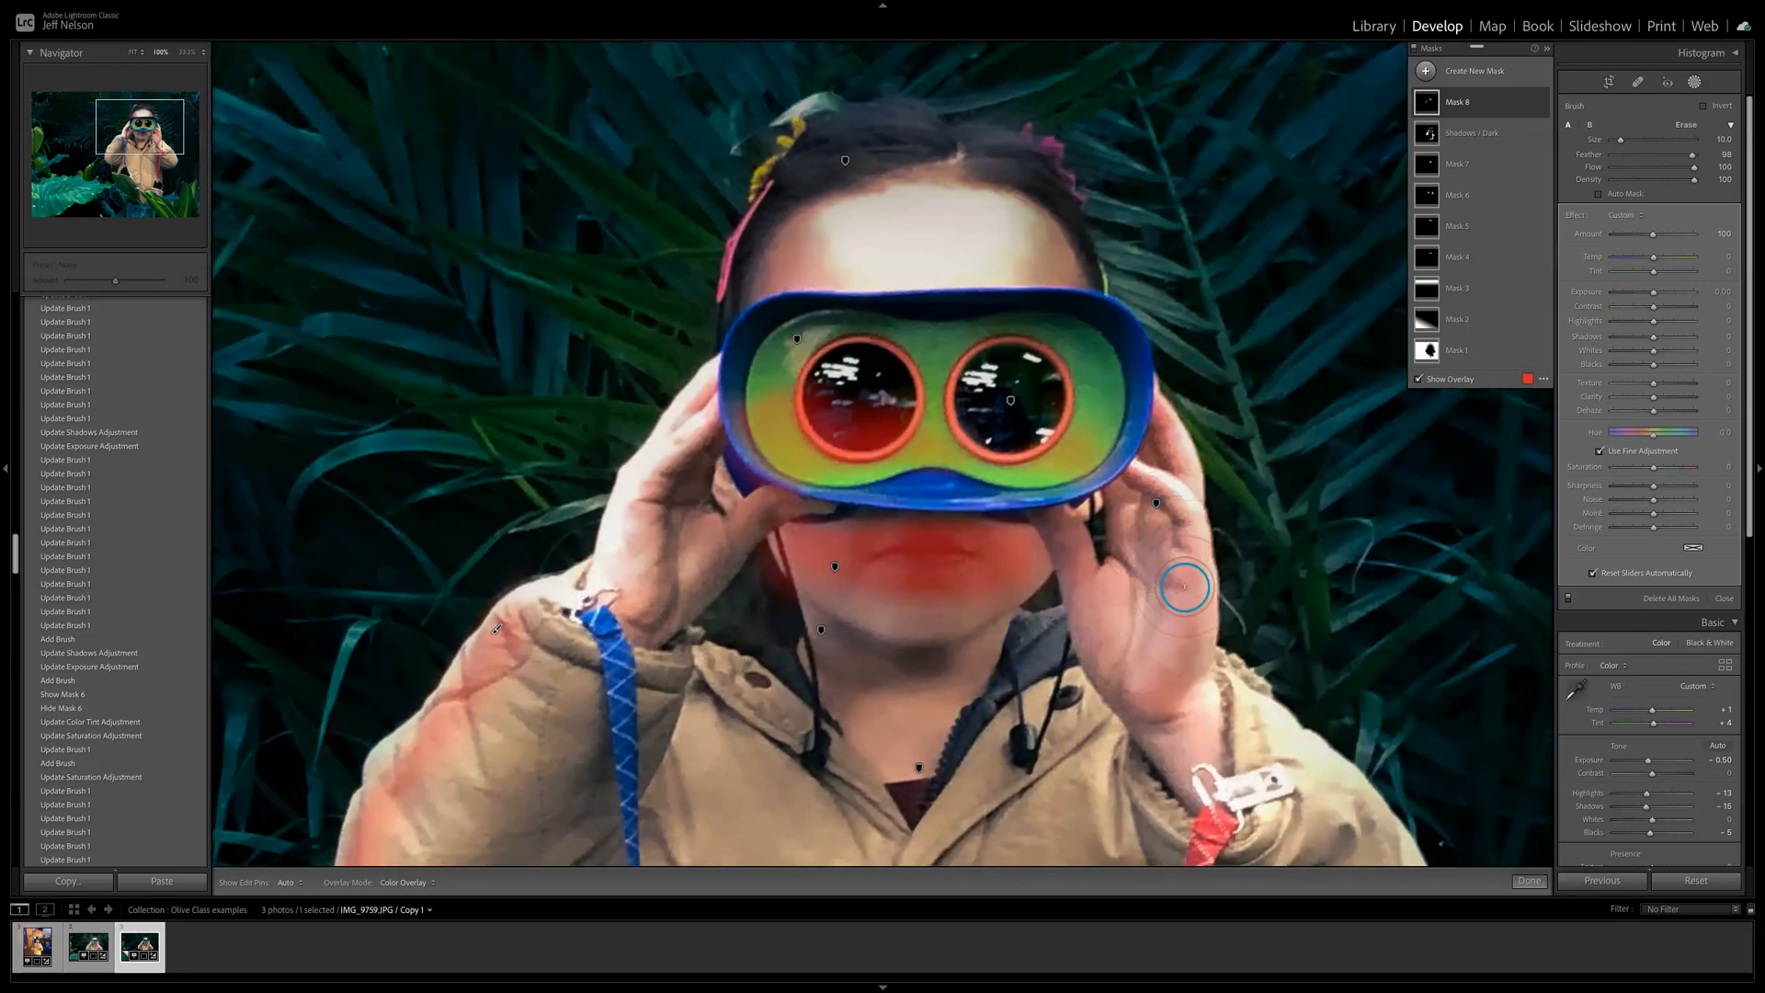
pyautogui.moveTo(1234, 360); pyautogui.dragTo(1002, 551)
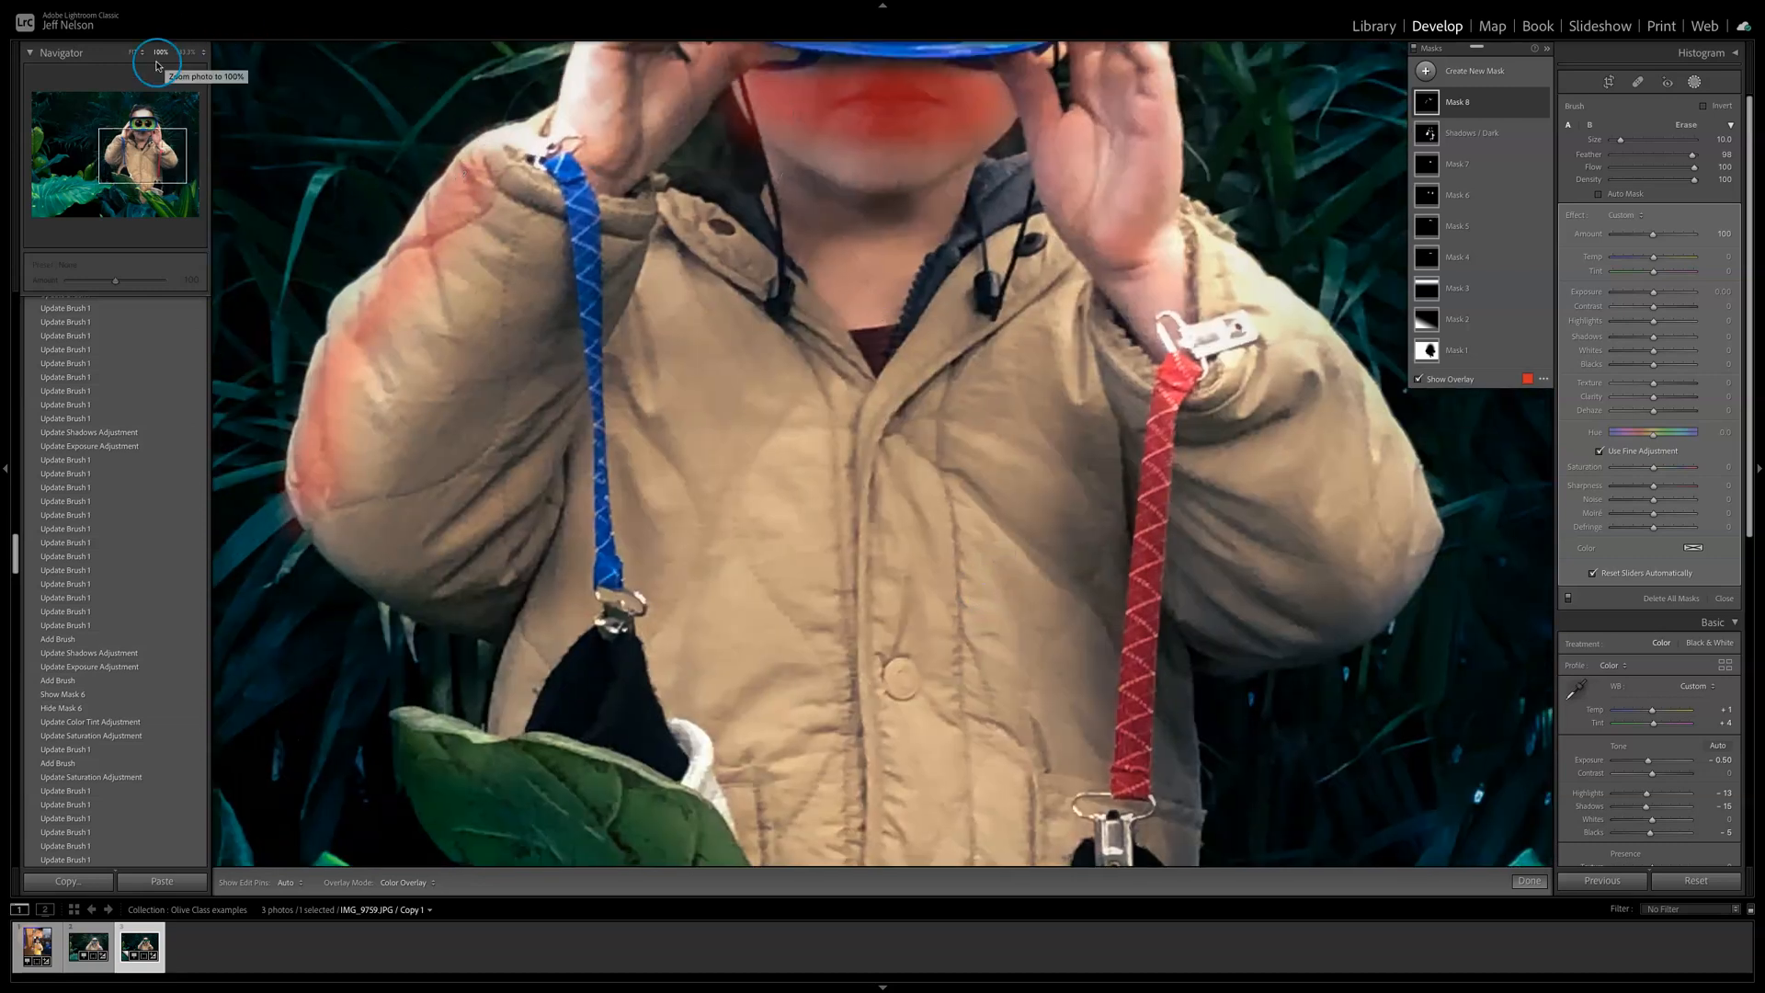
pyautogui.press('z')
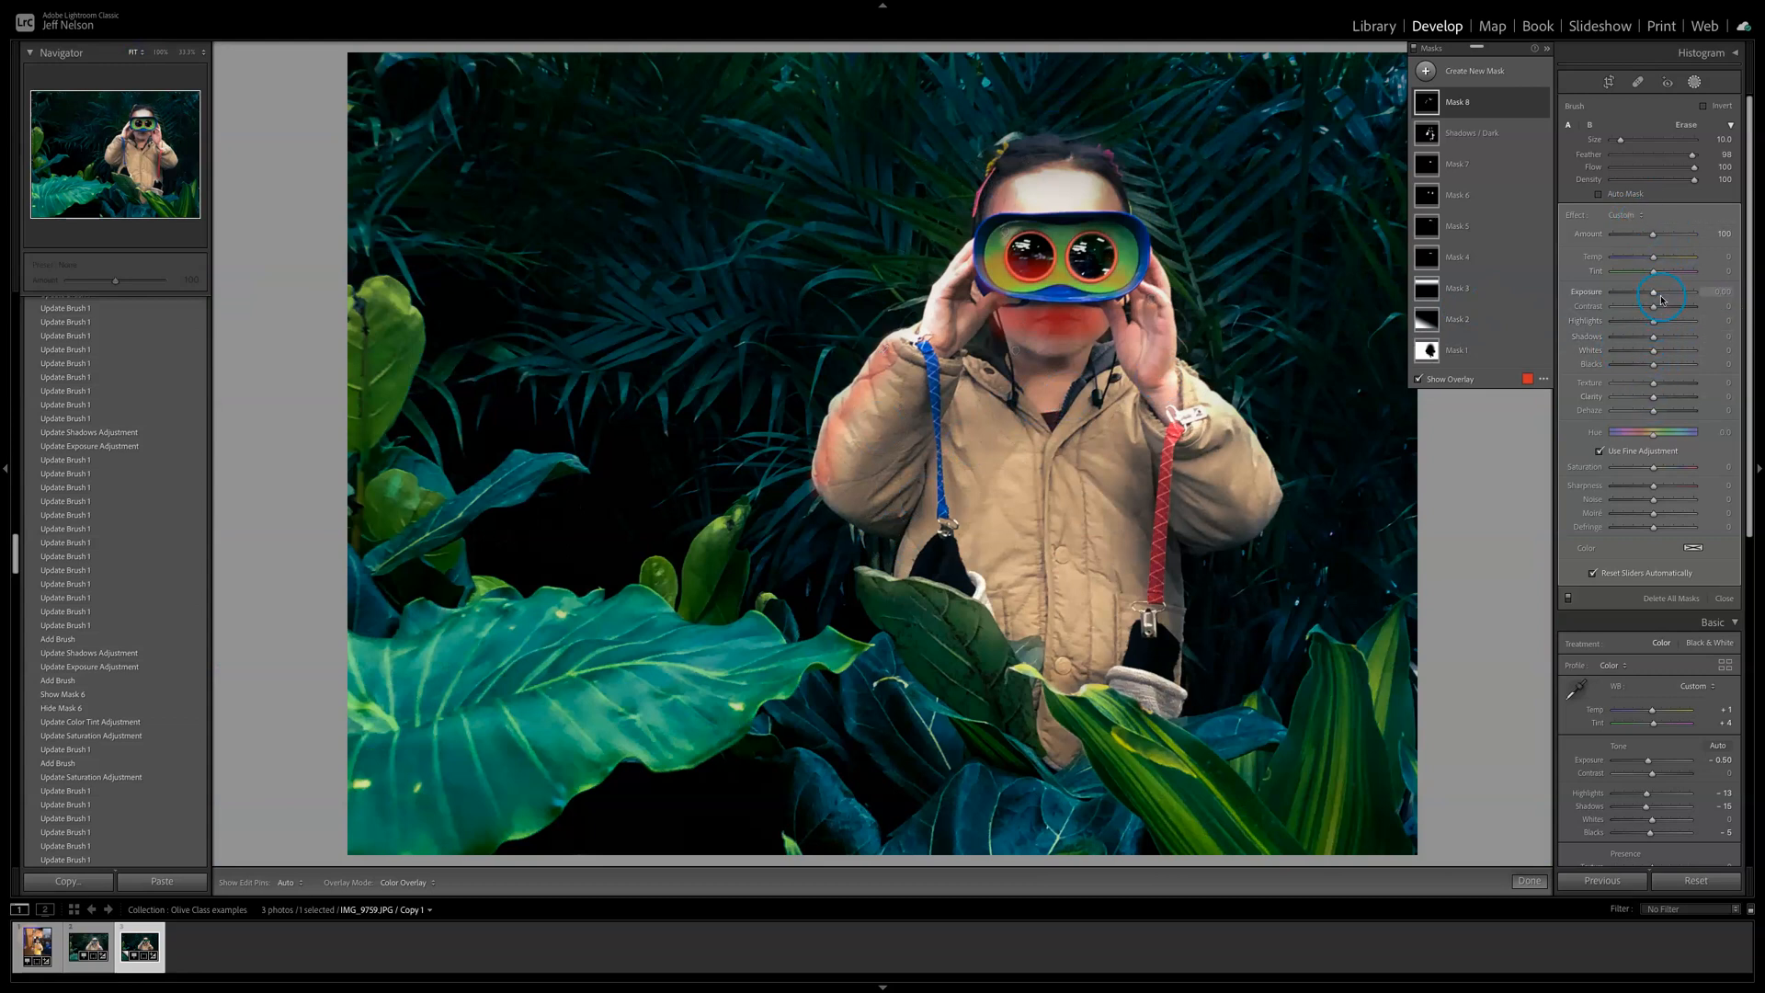
pyautogui.moveTo(1655, 296); pyautogui.dragTo(1660, 295)
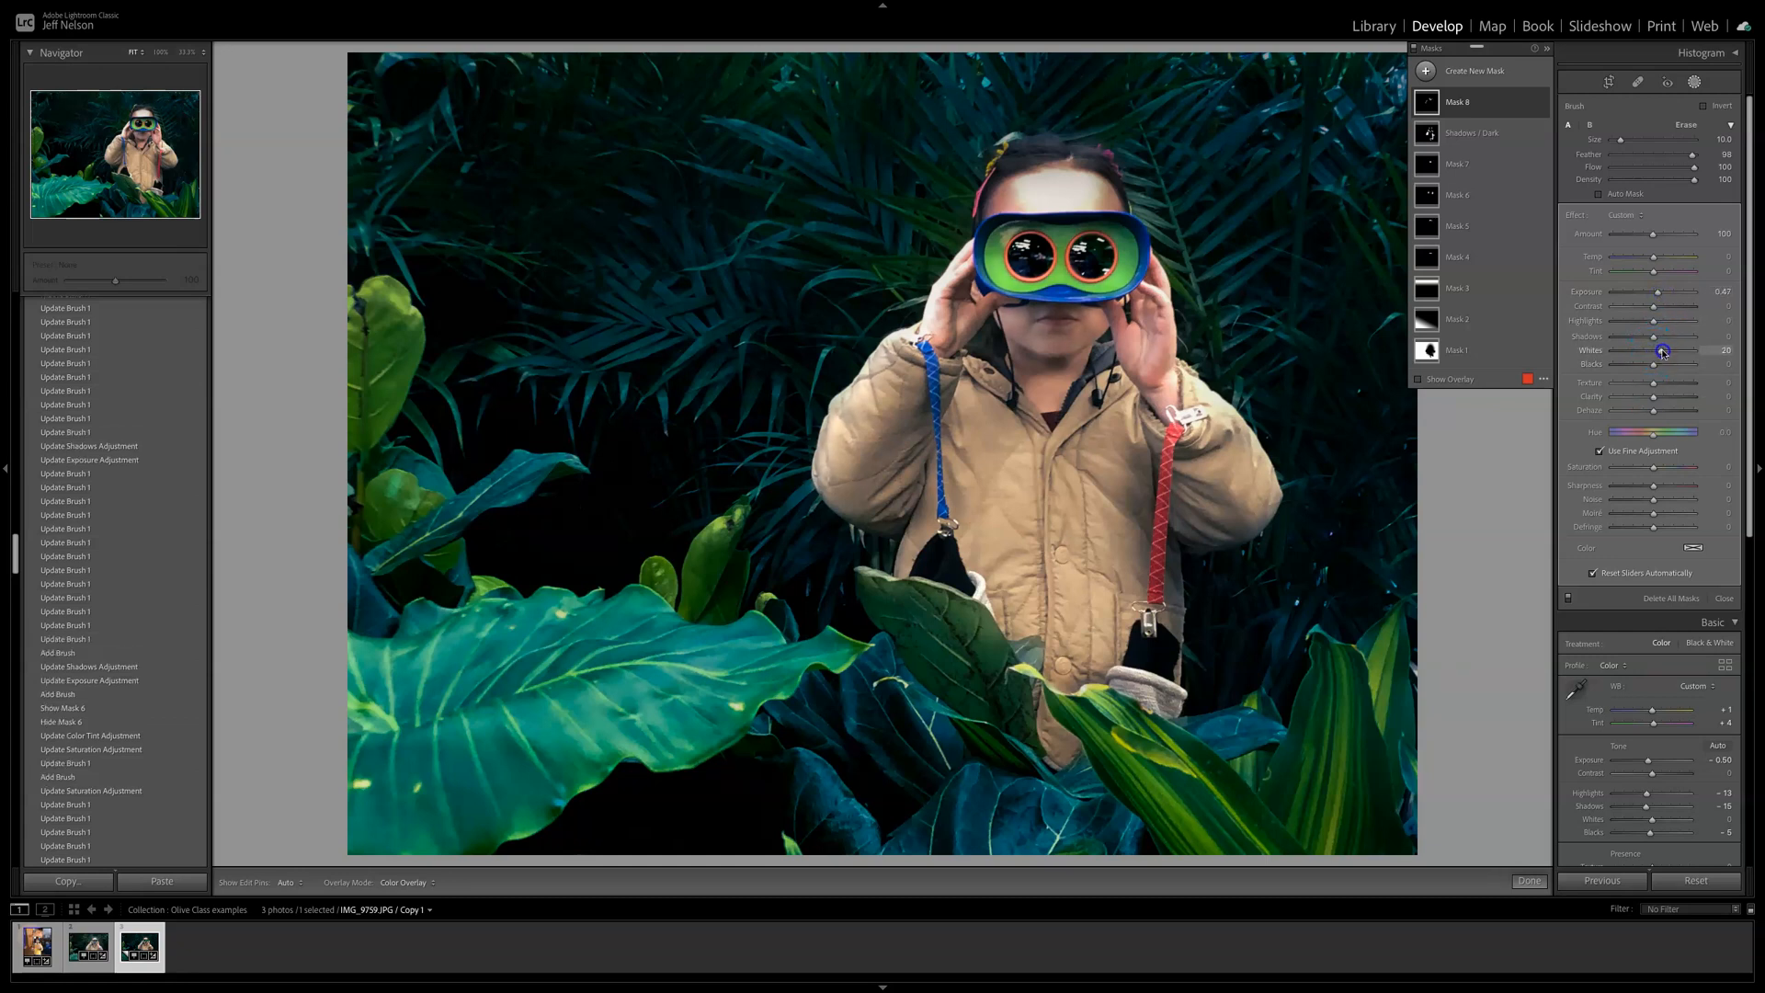
pyautogui.moveTo(1656, 339); pyautogui.dragTo(1657, 341)
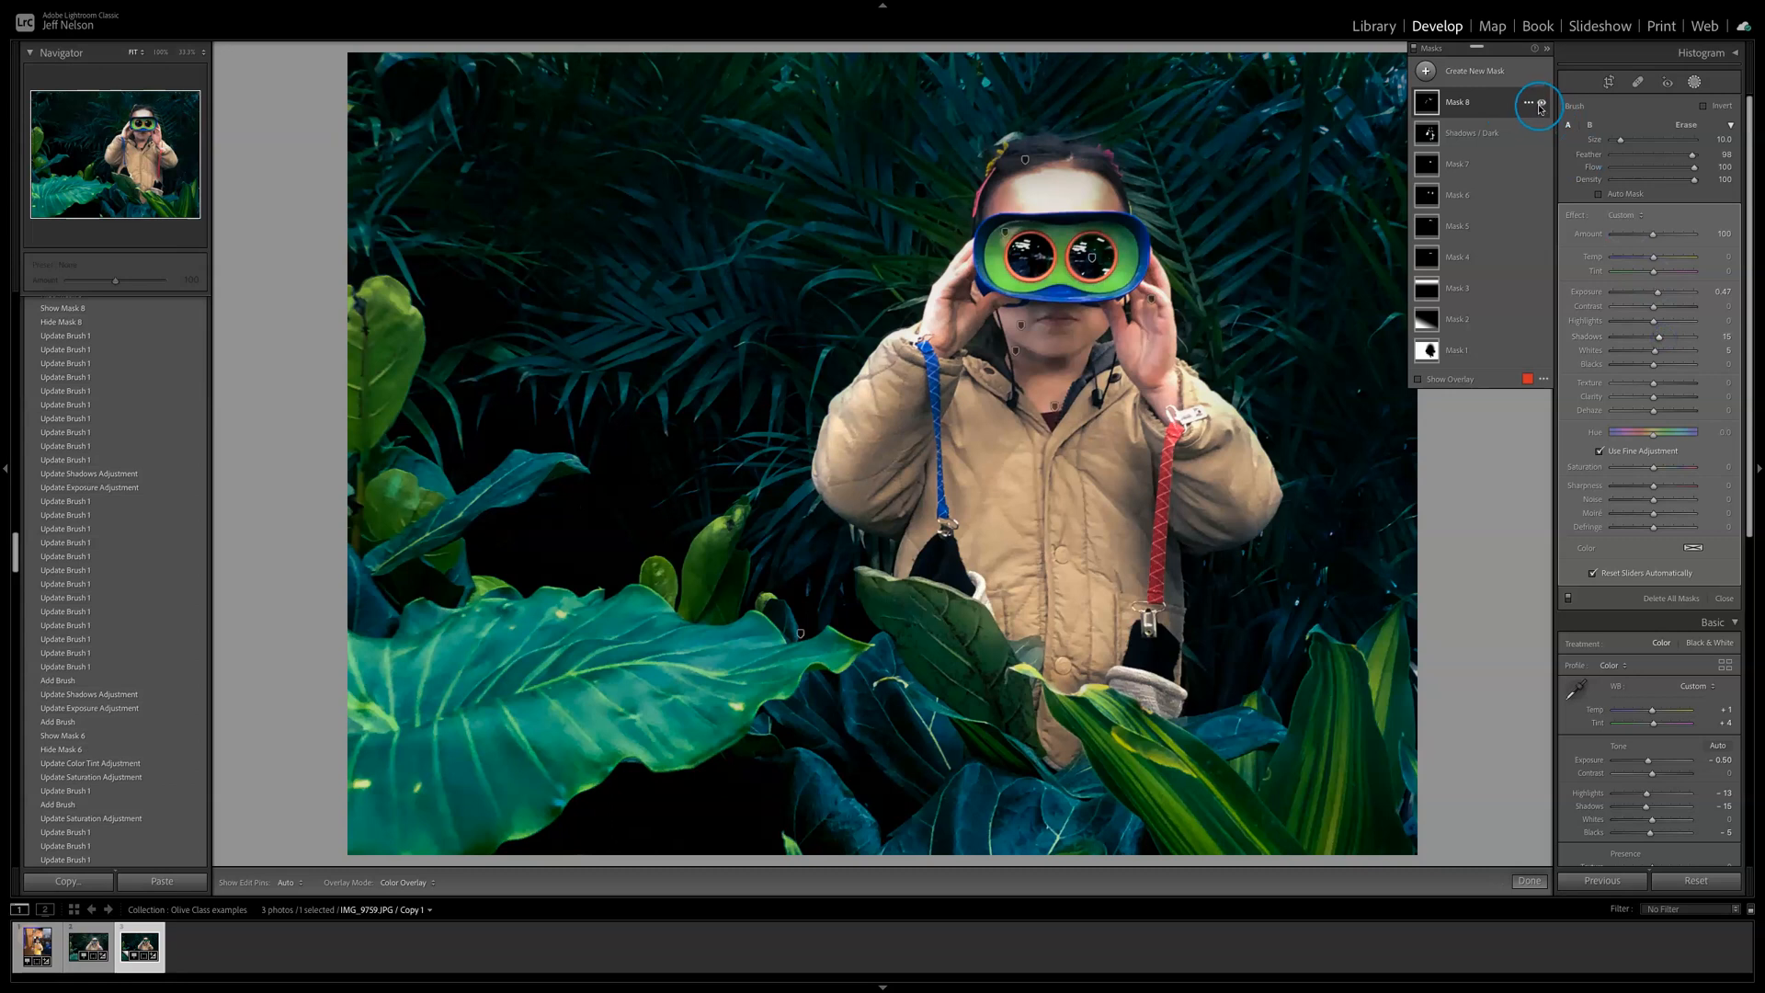
# Step: Compare the photo with the new brightening mask hidden and shown several times
pyautogui.click(1543, 103)
pyautogui.click(1542, 103)
pyautogui.click(1542, 102)
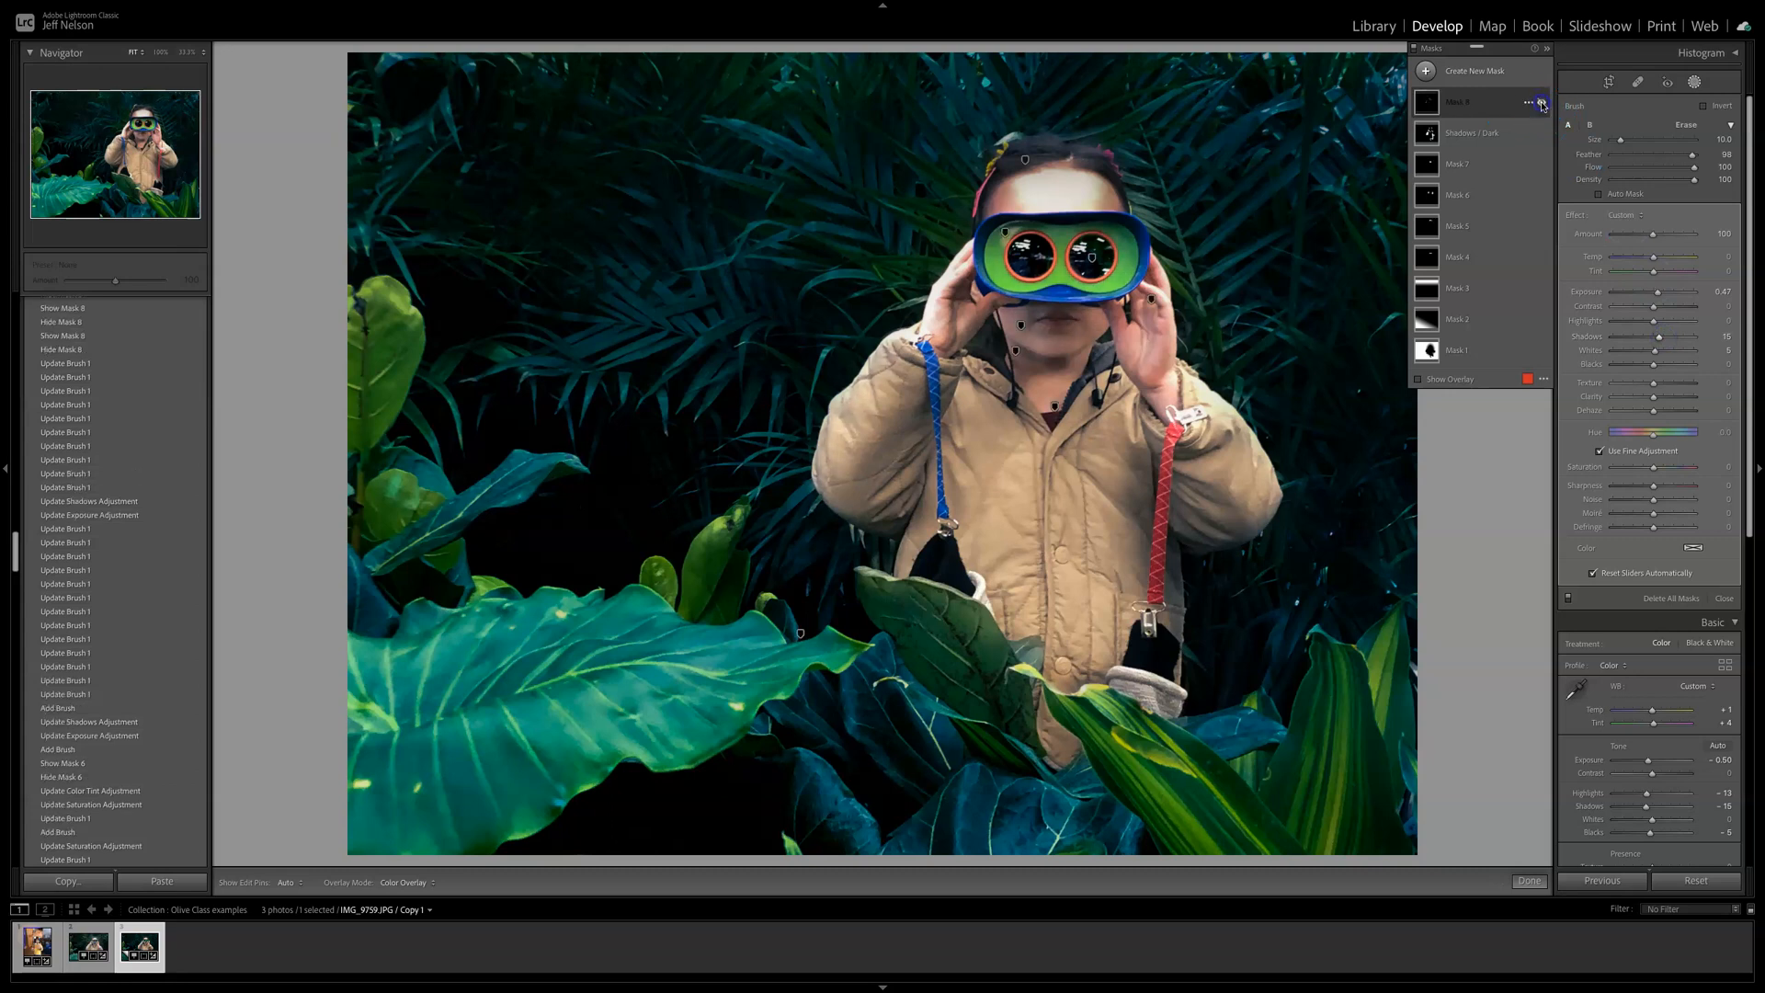
pyautogui.click(1542, 103)
pyautogui.click(1543, 103)
pyautogui.click(1542, 103)
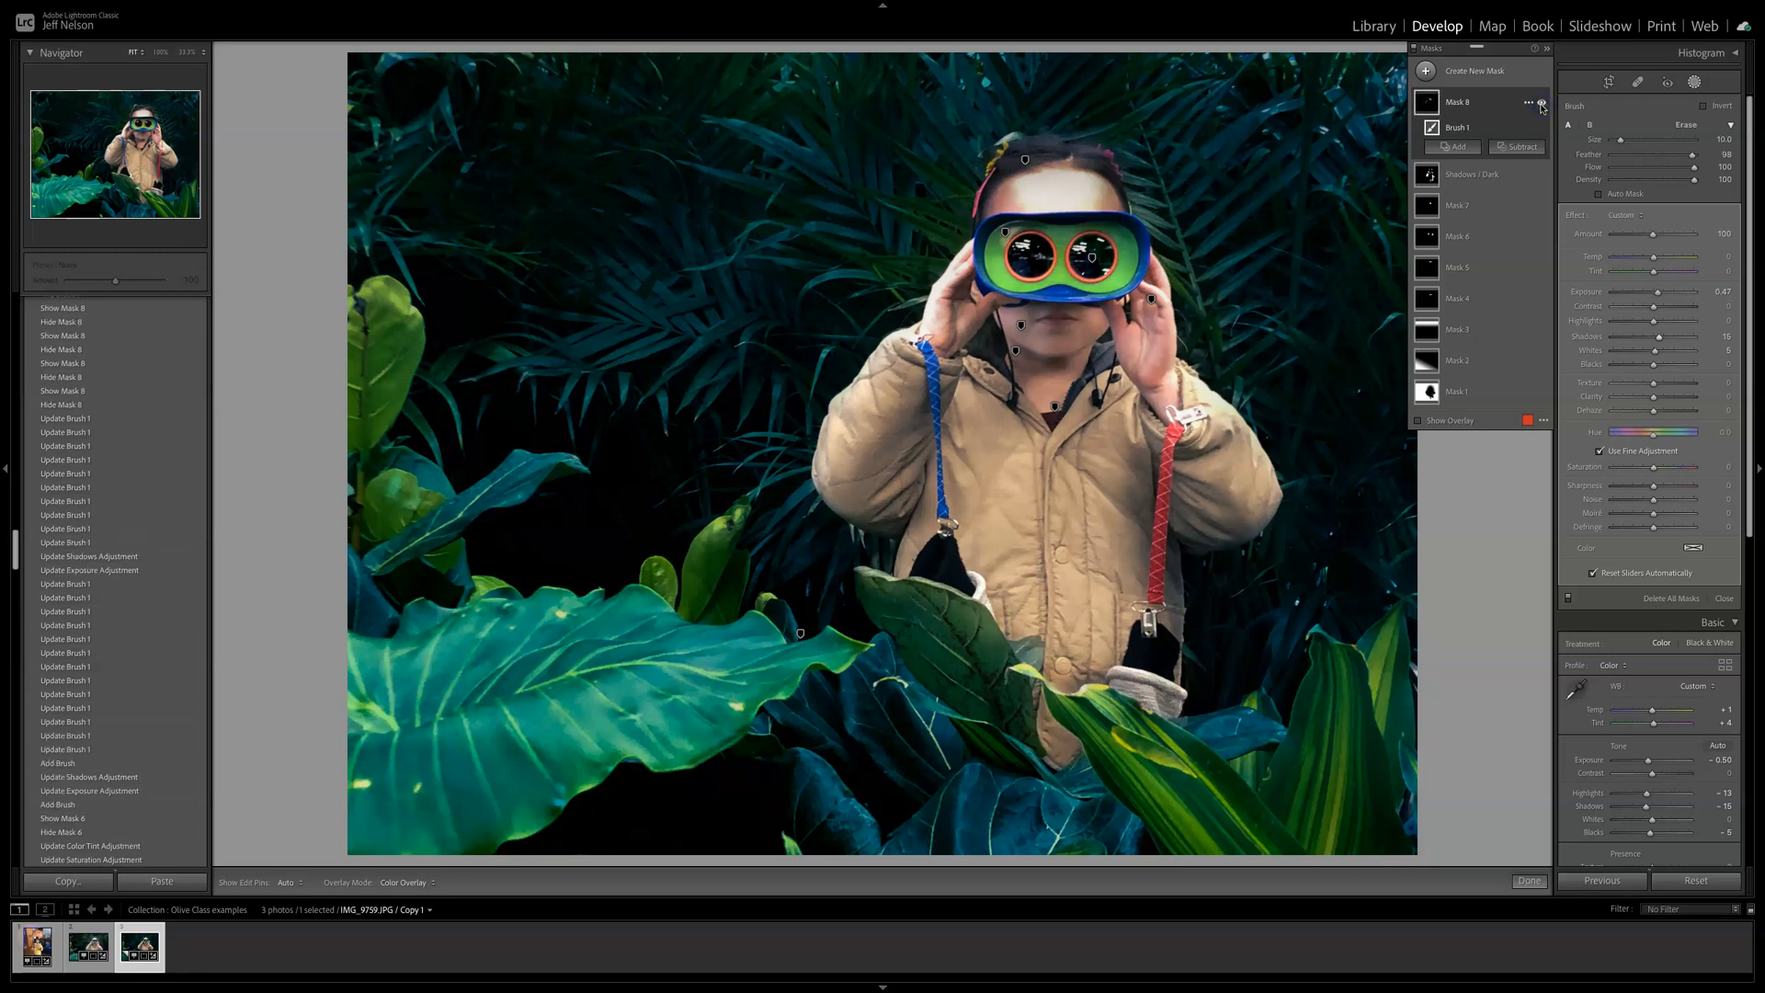
pyautogui.click(1542, 103)
pyautogui.click(1543, 103)
# Step: Compare the photo with the "Shadows / Dark" mask hidden and shown
pyautogui.click(1542, 173)
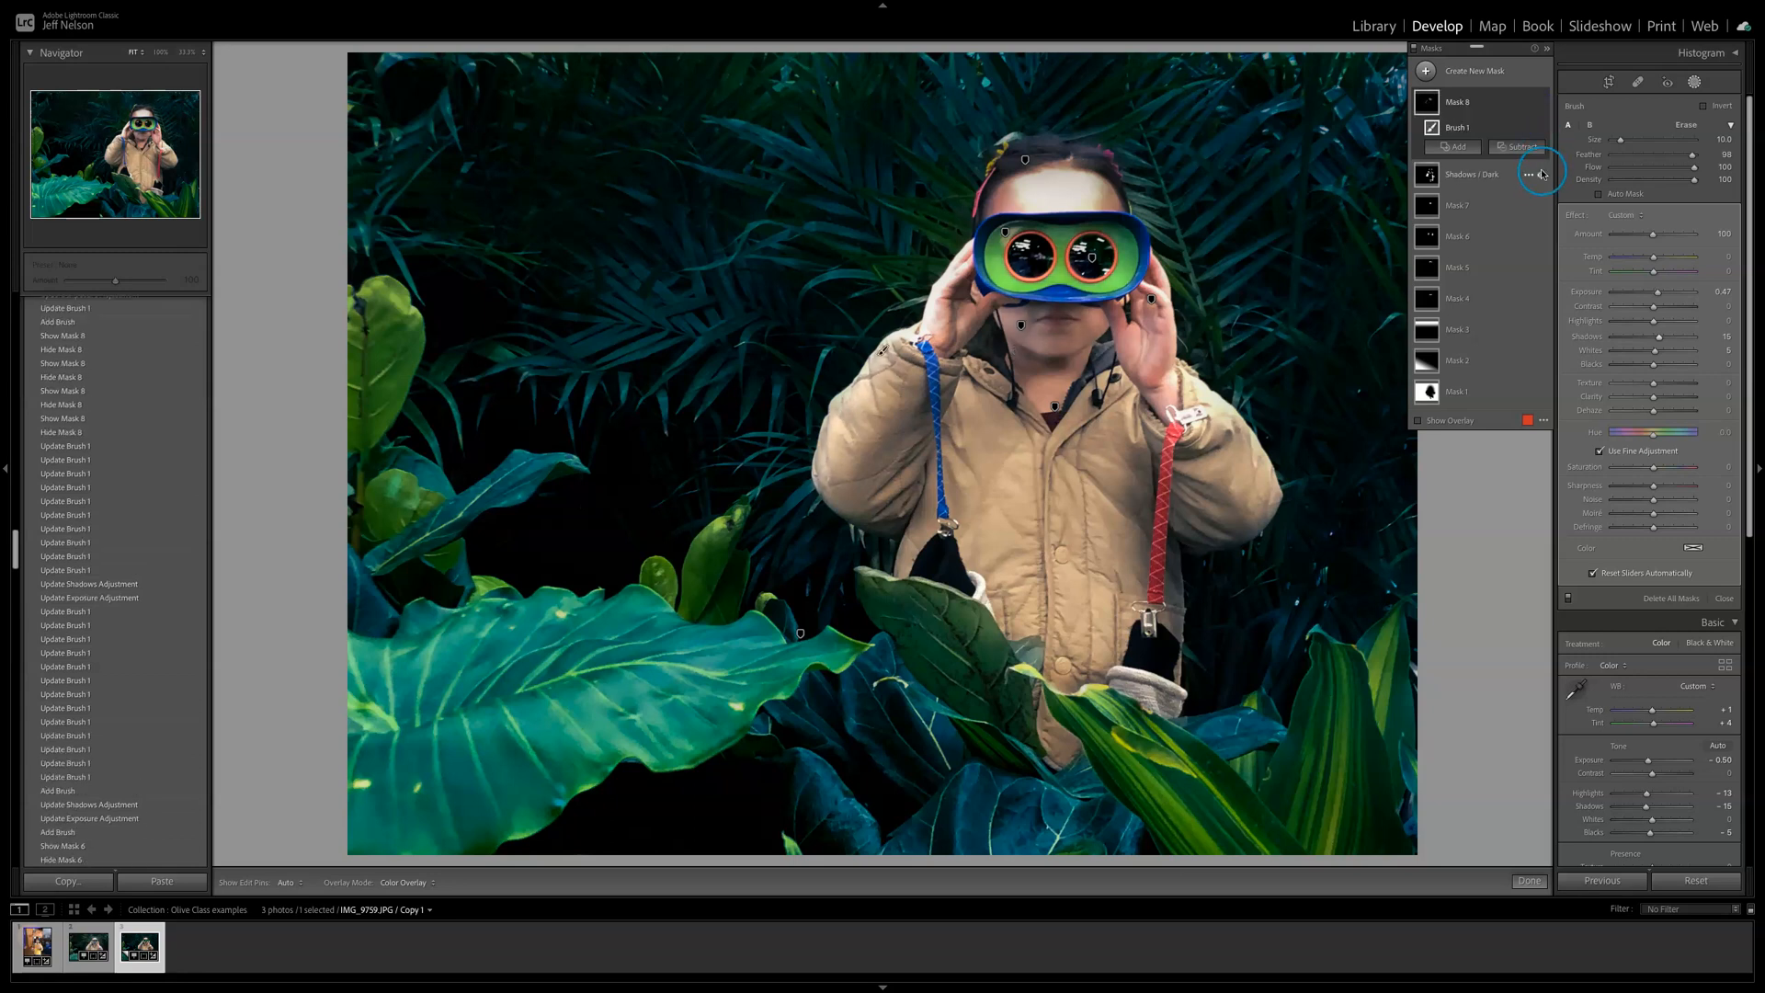
pyautogui.click(1542, 174)
pyautogui.click(1543, 176)
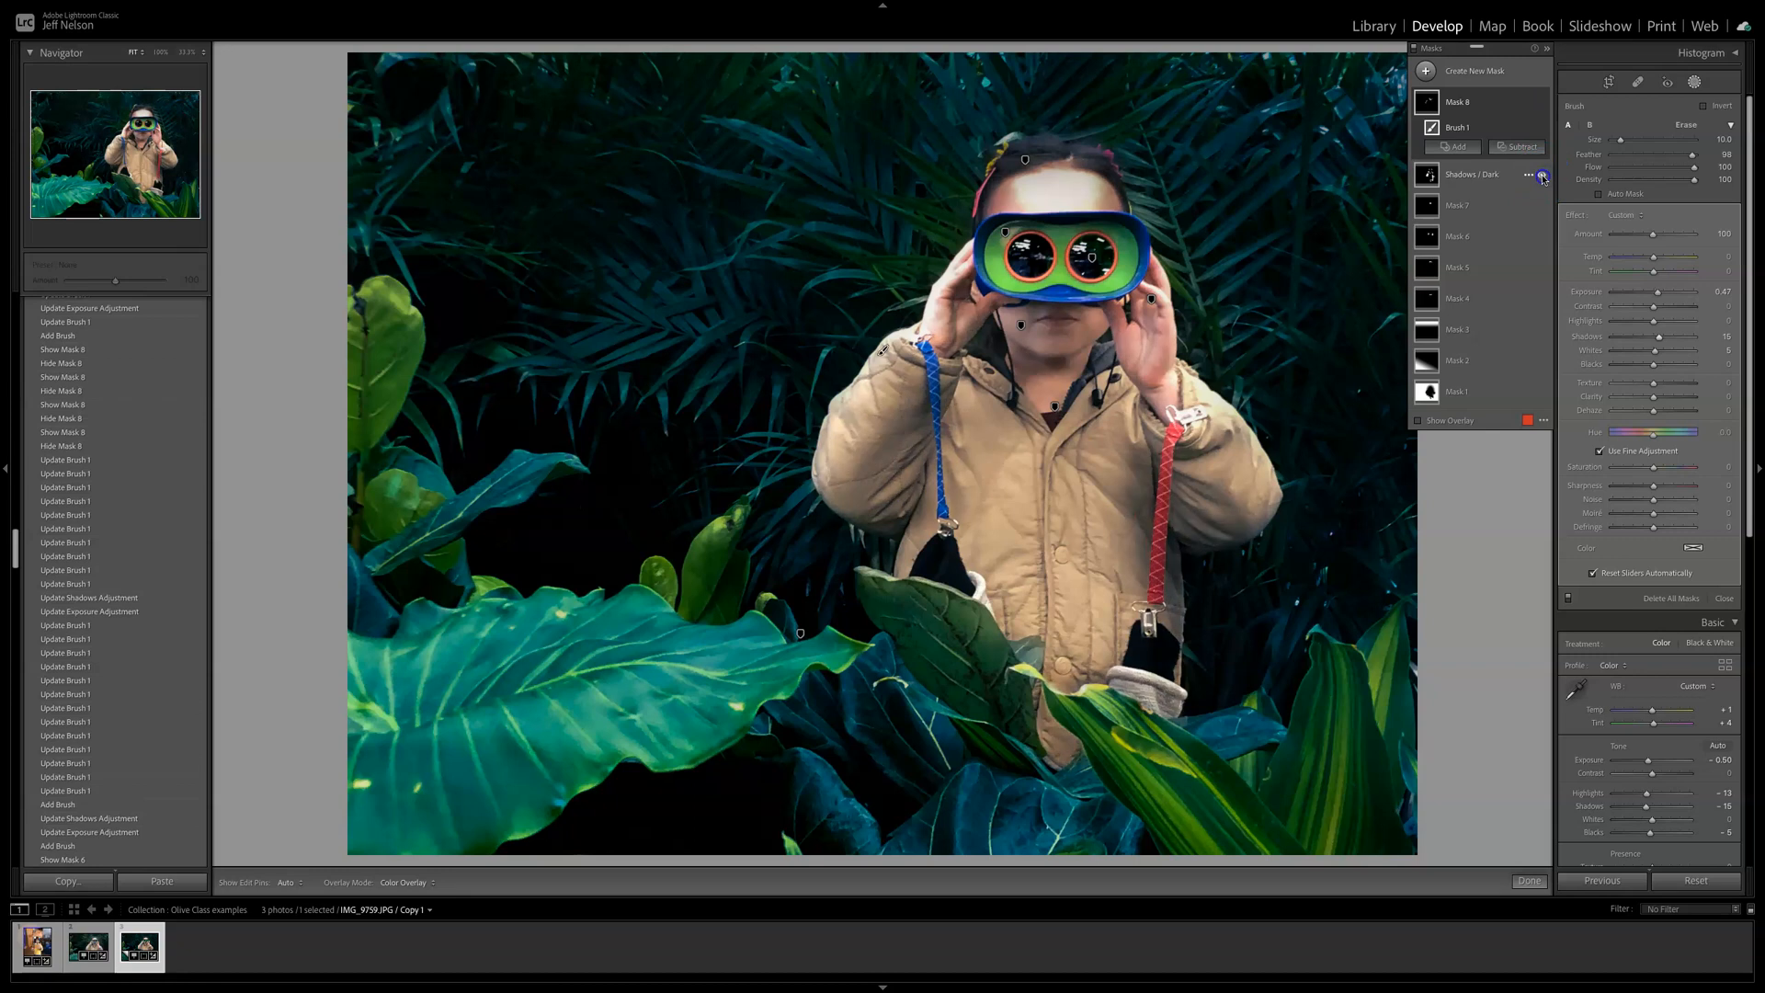
# Step: View the photo with the surrounding interface blacked out, and restore the normal display
pyautogui.doubleClick(1542, 176)
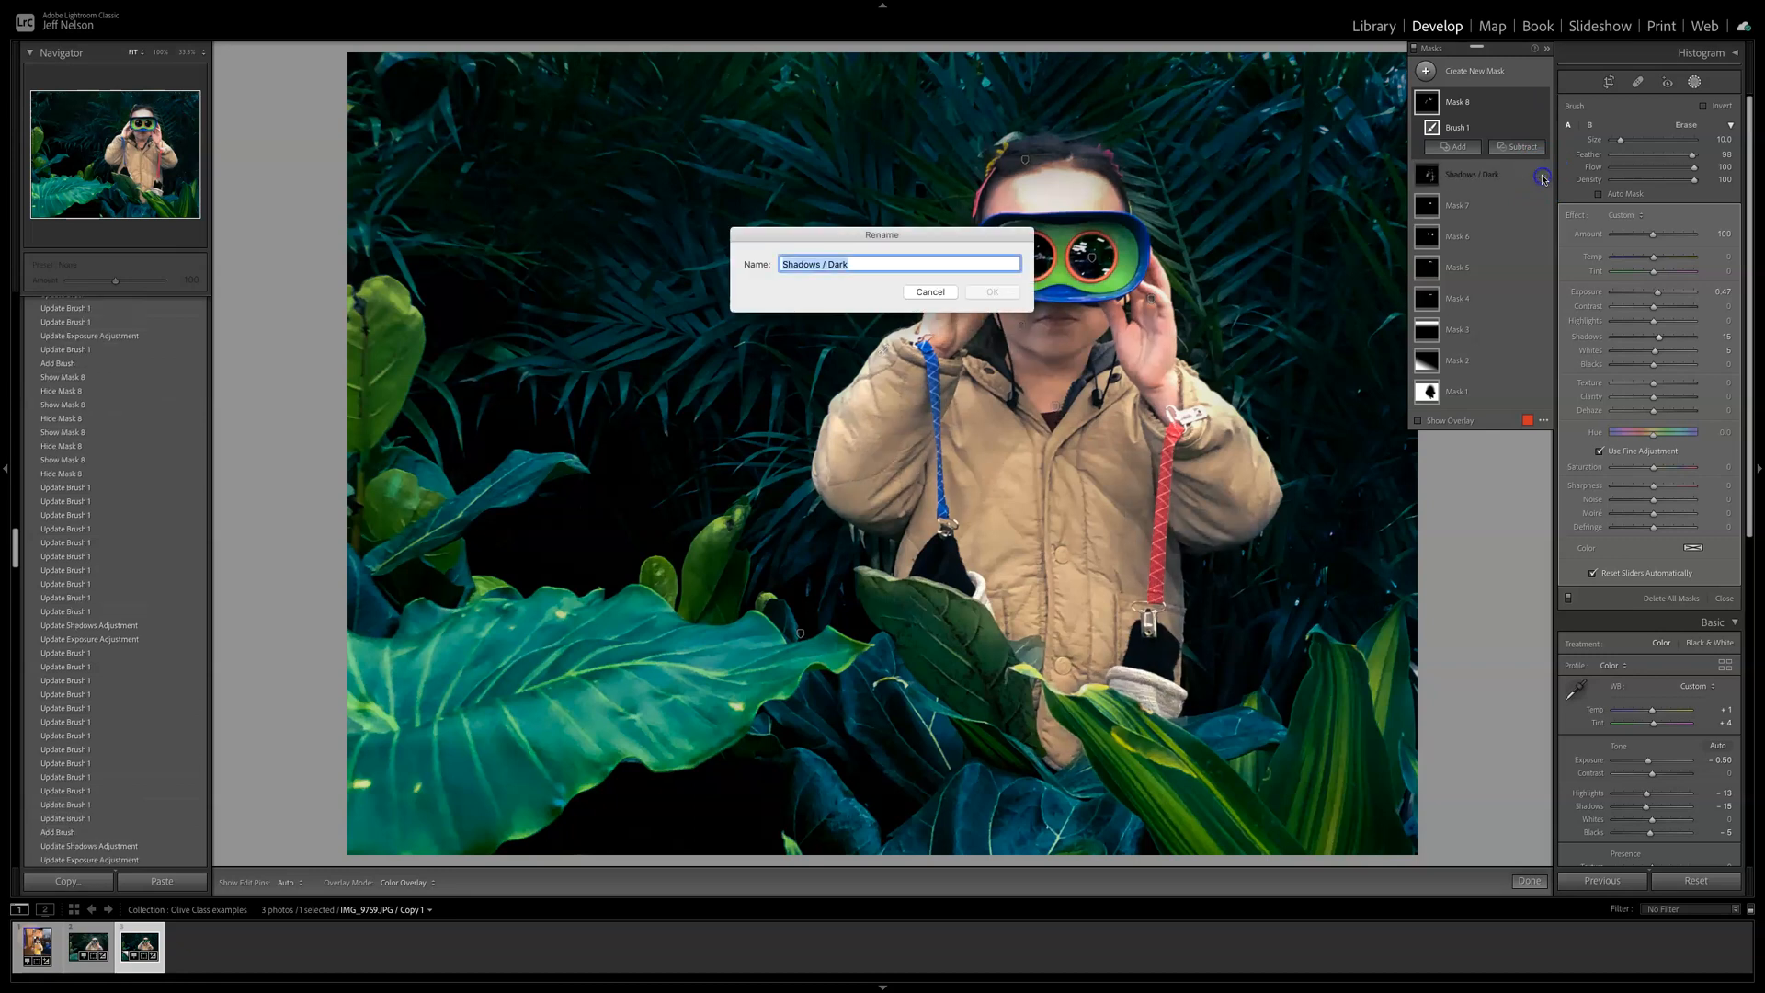
pyautogui.click(930, 291)
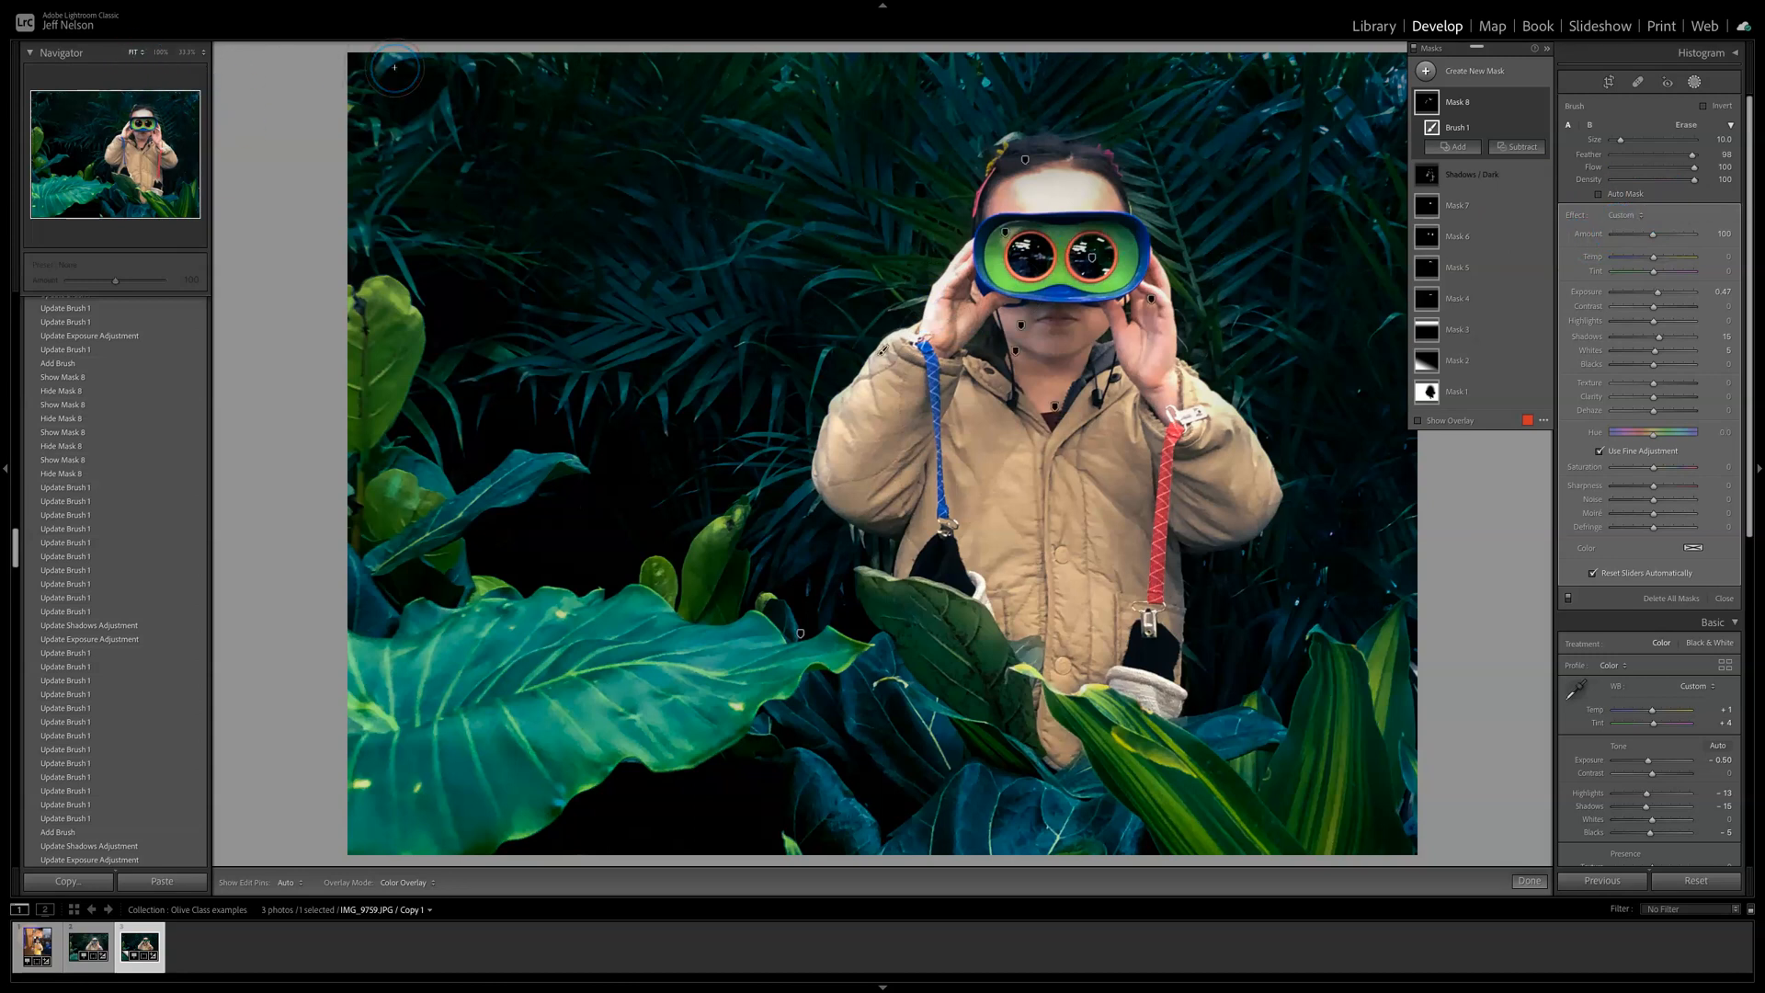
pyautogui.press('l')
pyautogui.press('l')
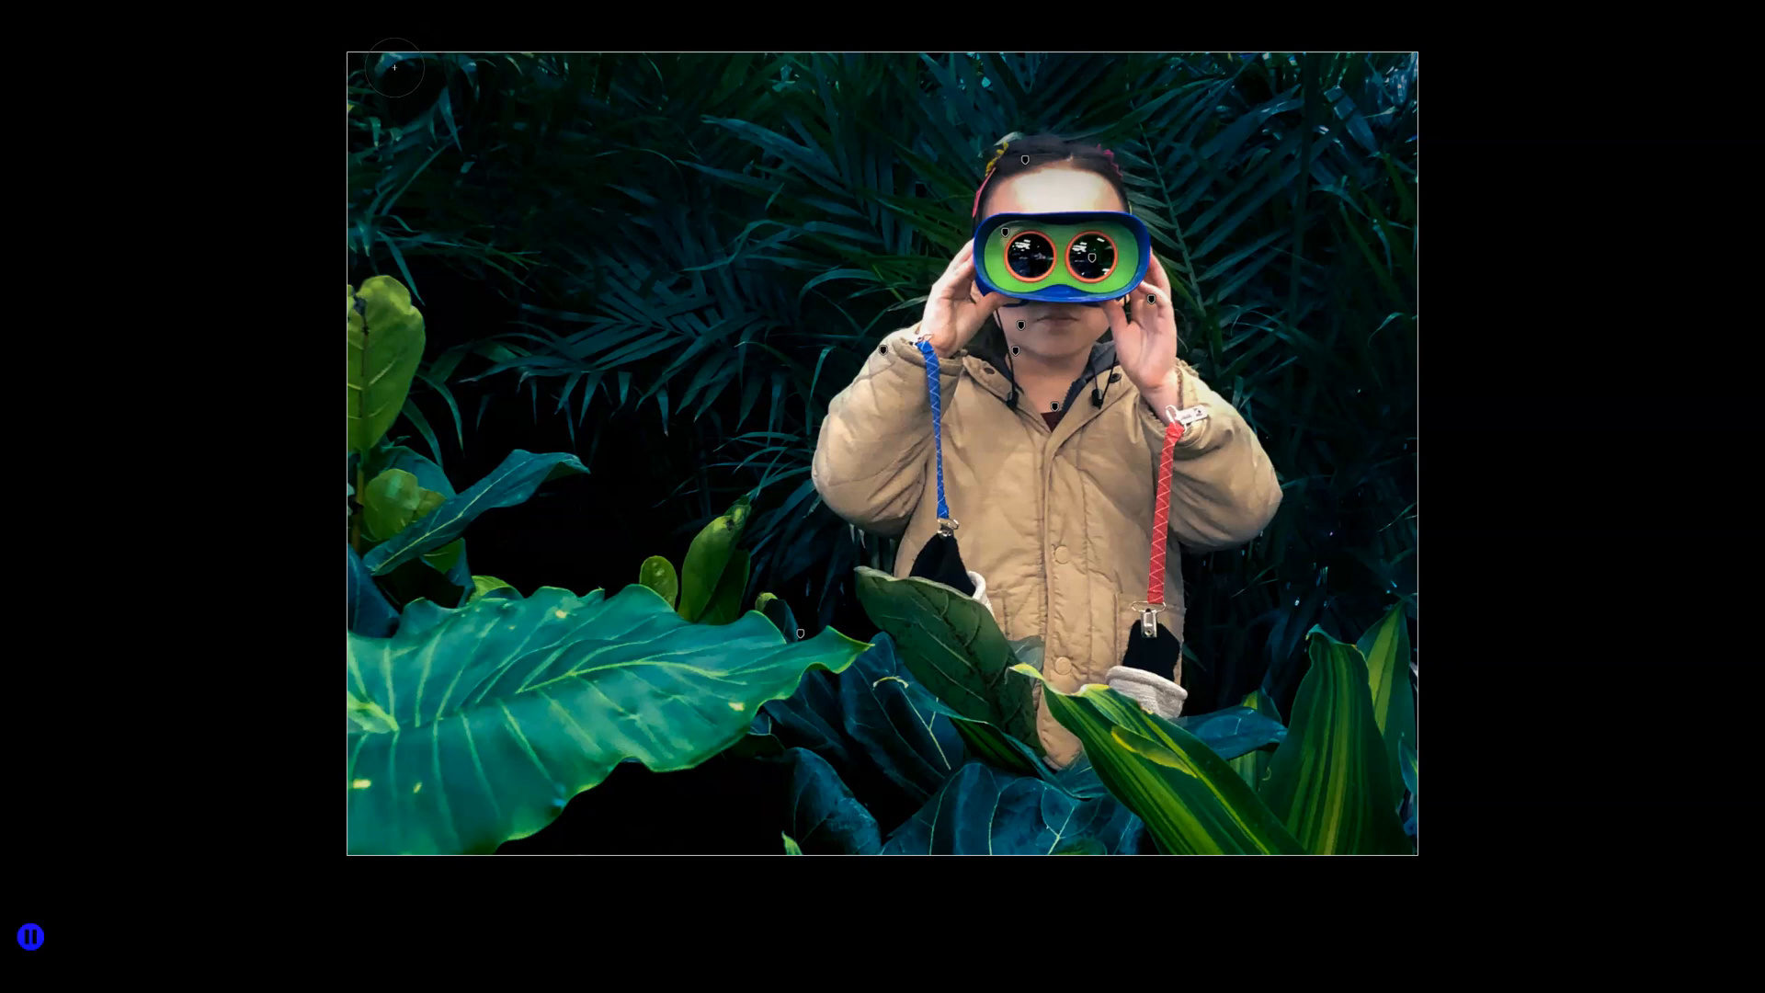
pyautogui.press('l')
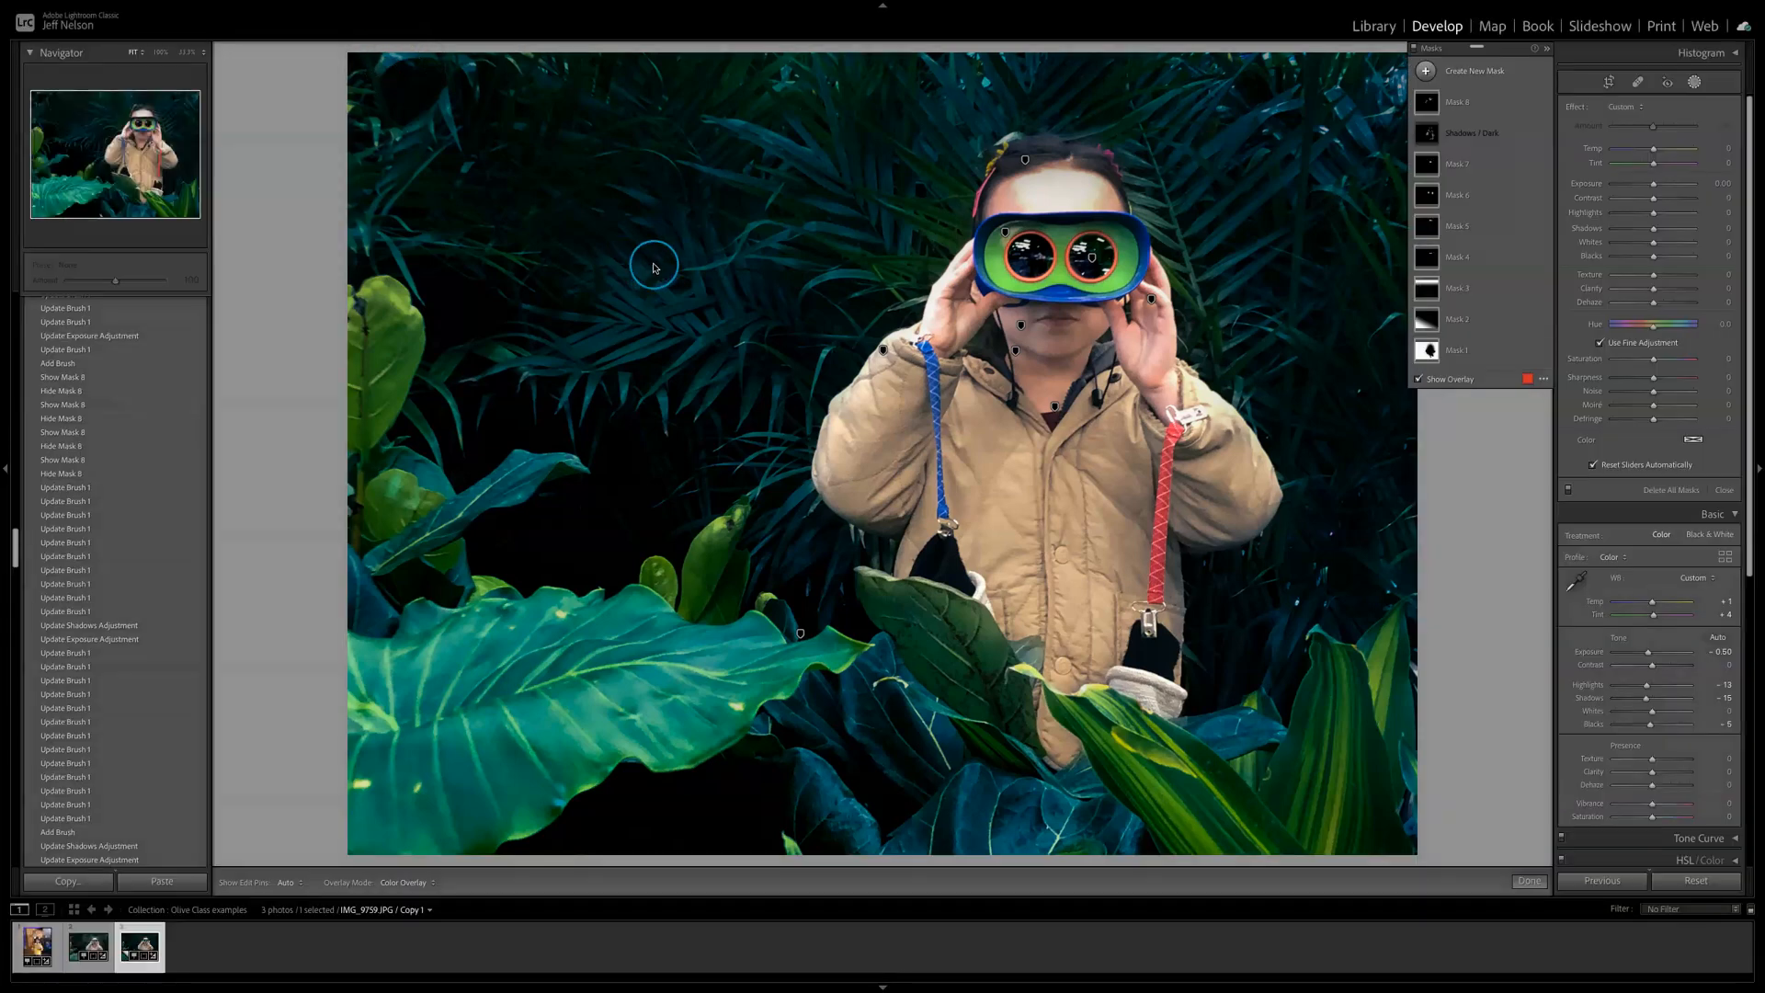
# Step: Finish masking and reduce the whole photo's Vibrance to -12 and Saturation to -8
pyautogui.click(1526, 883)
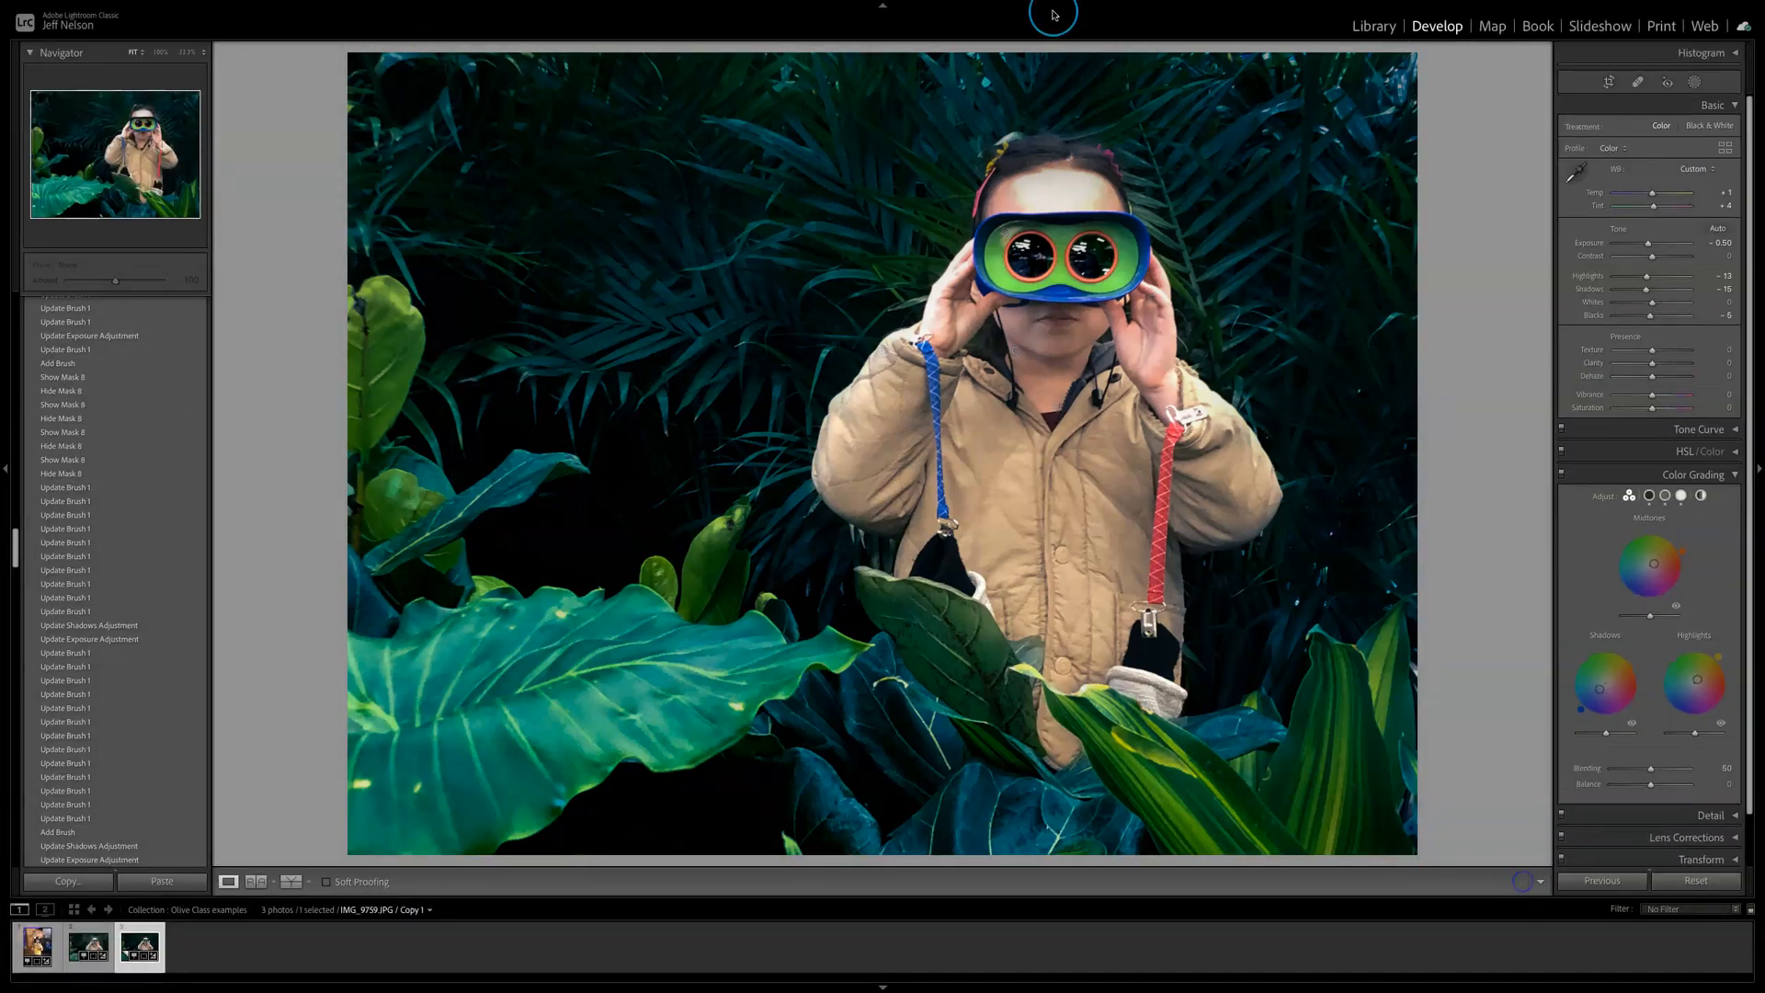
pyautogui.click(1743, 144)
pyautogui.moveTo(1744, 144); pyautogui.dragTo(1742, 327)
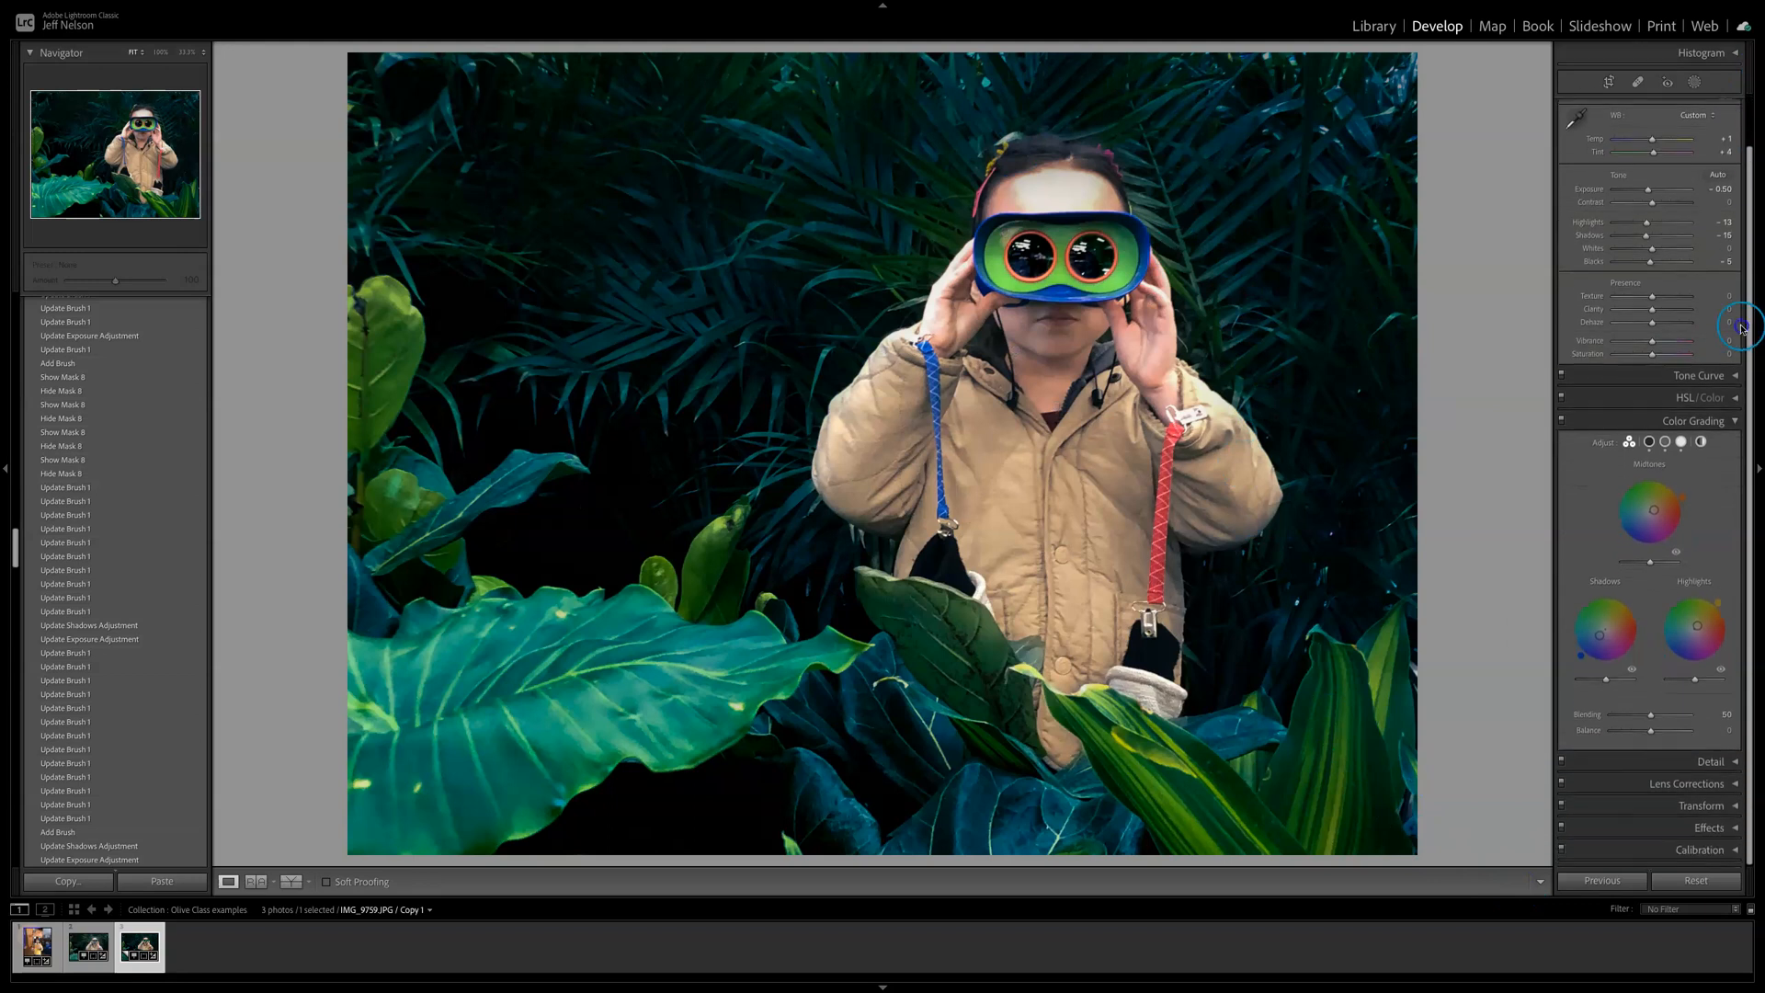
pyautogui.click(1732, 423)
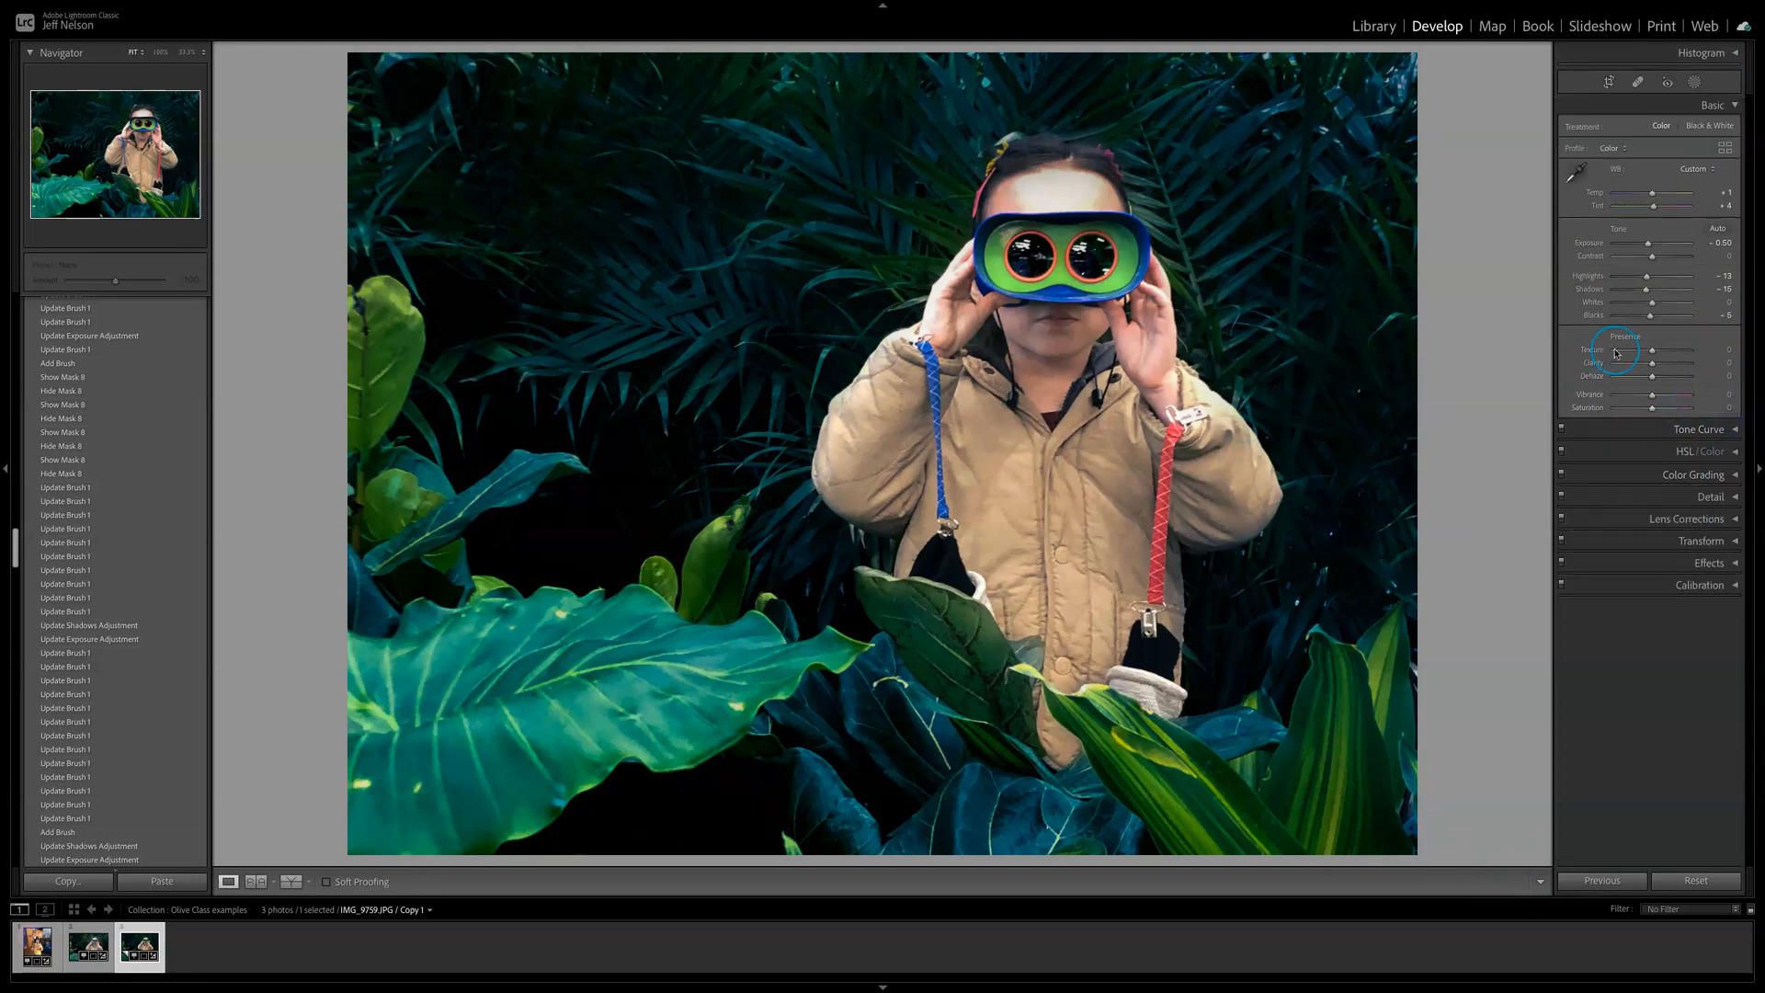
pyautogui.moveTo(1652, 412); pyautogui.dragTo(1650, 399)
pyautogui.doubleClick(1590, 410)
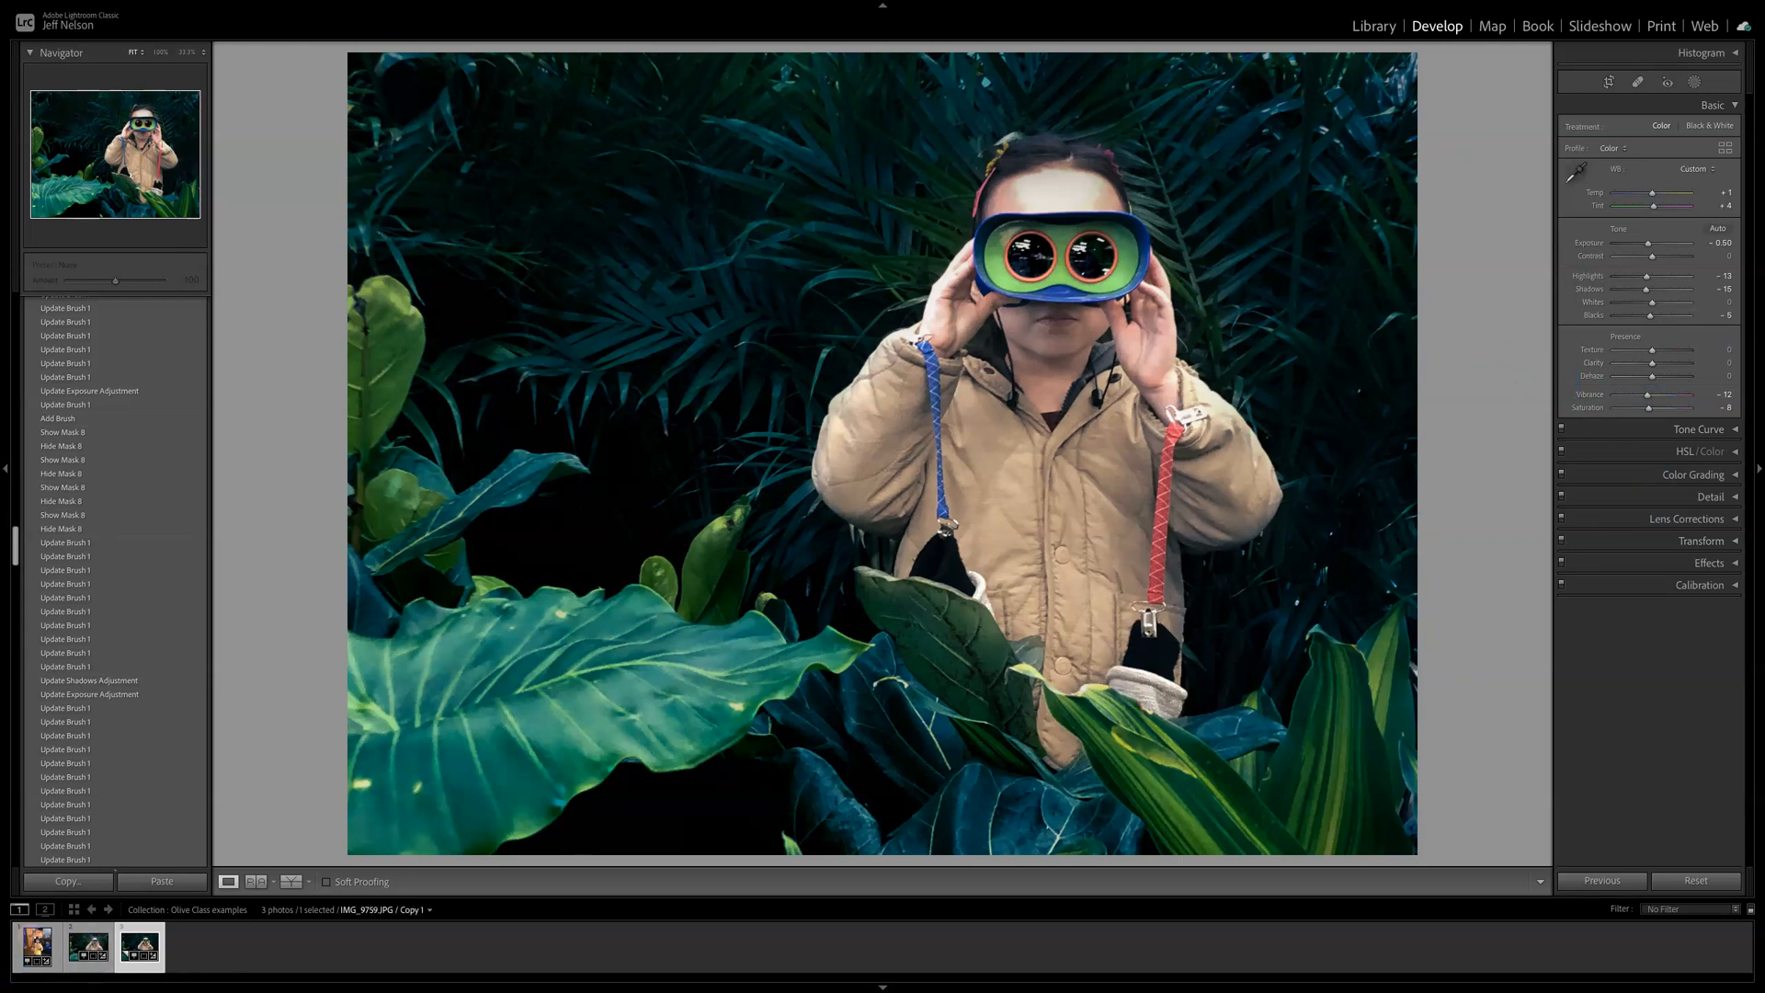
# Step: Compare the virtual copy with the reference photo side by side, and make the original active to check its unedited Before version
pyautogui.click(256, 882)
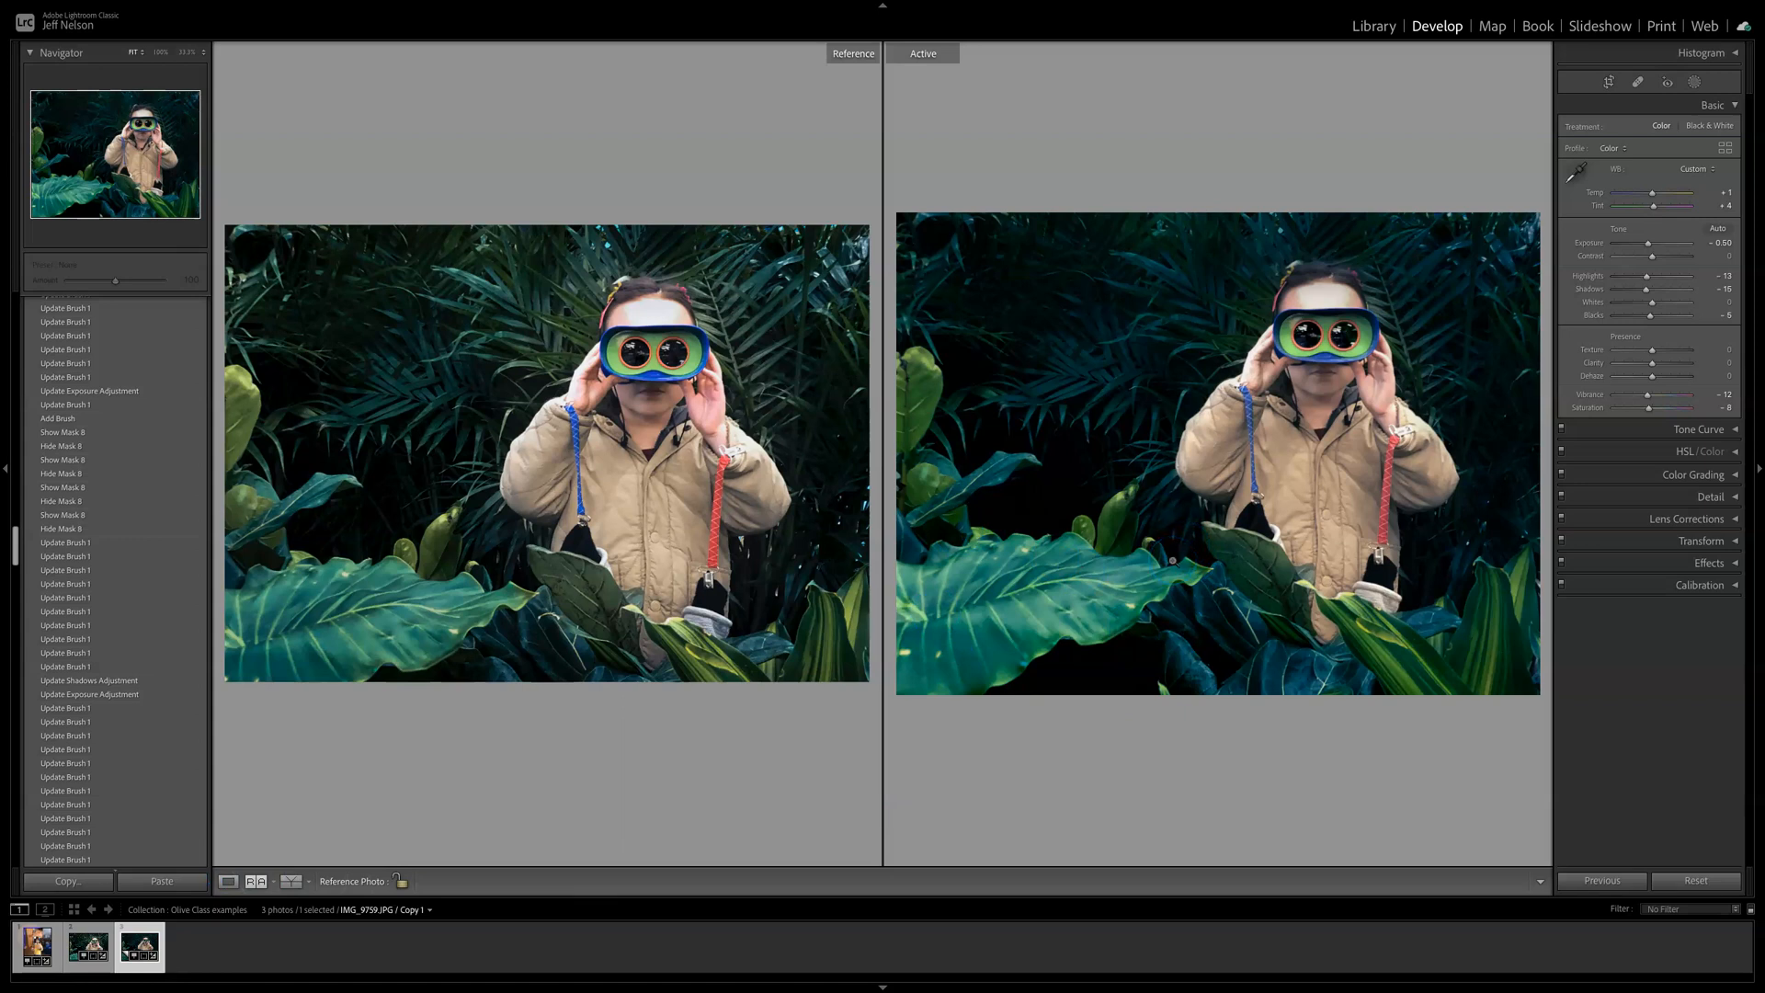
pyautogui.click(92, 951)
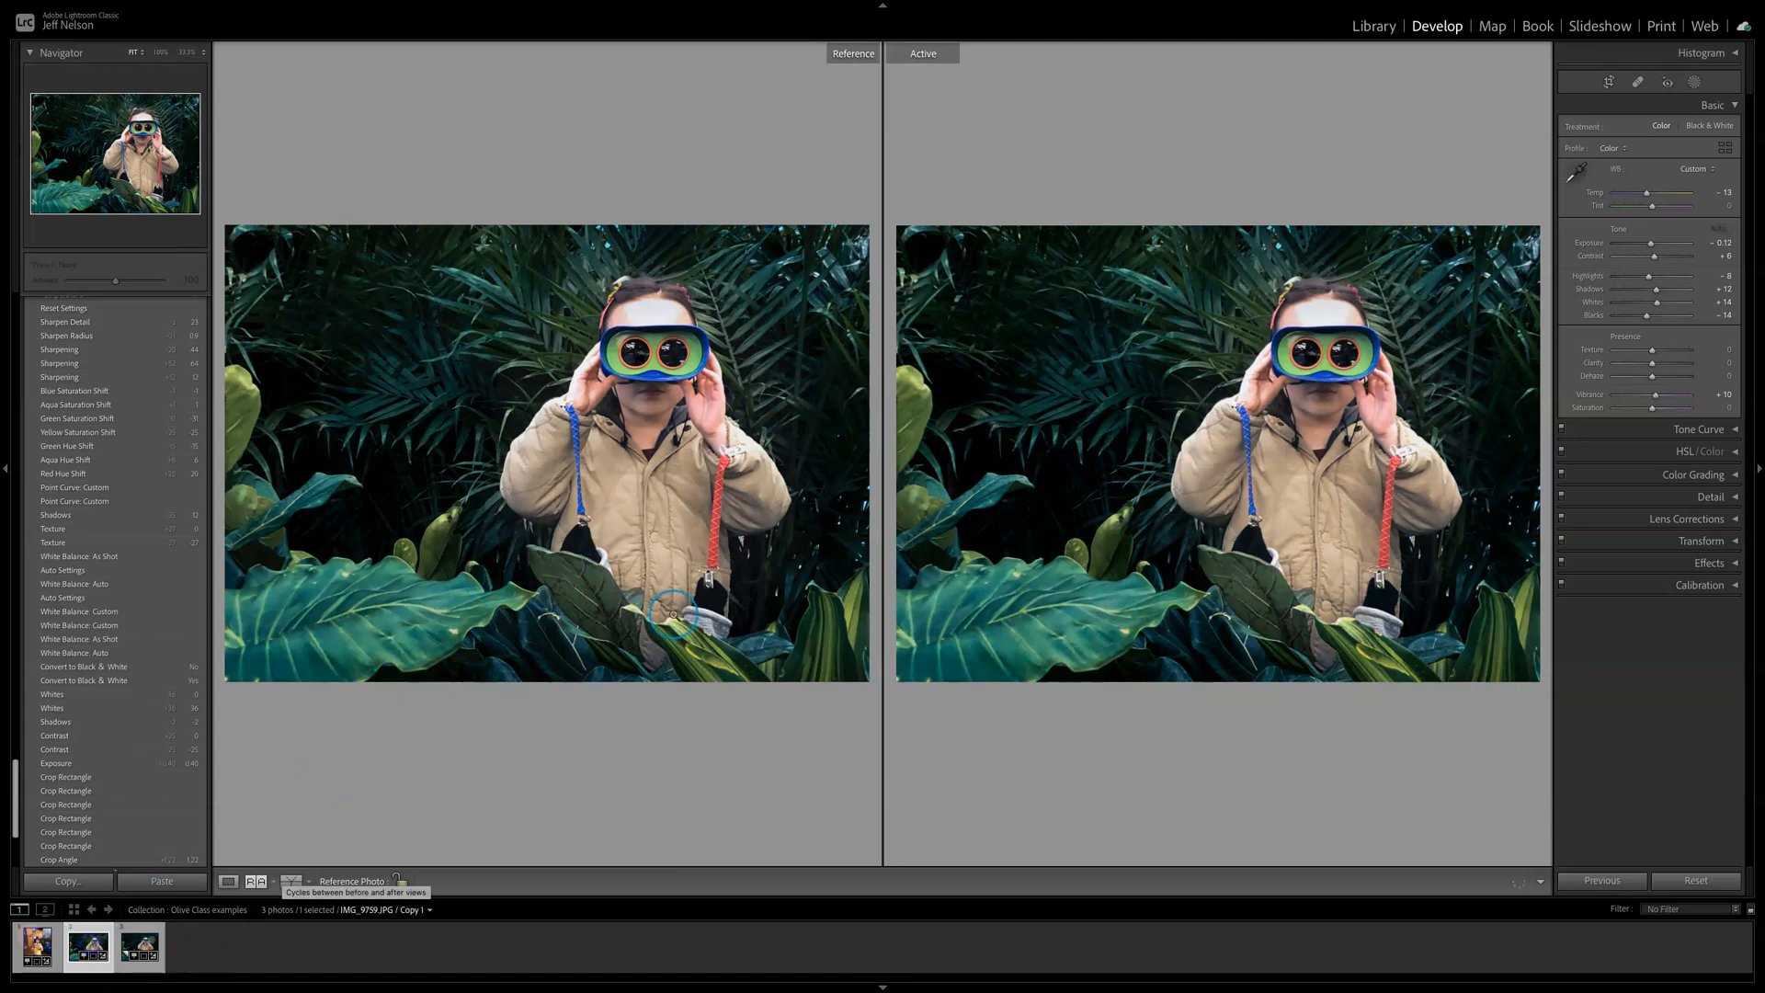
pyautogui.press('\\')
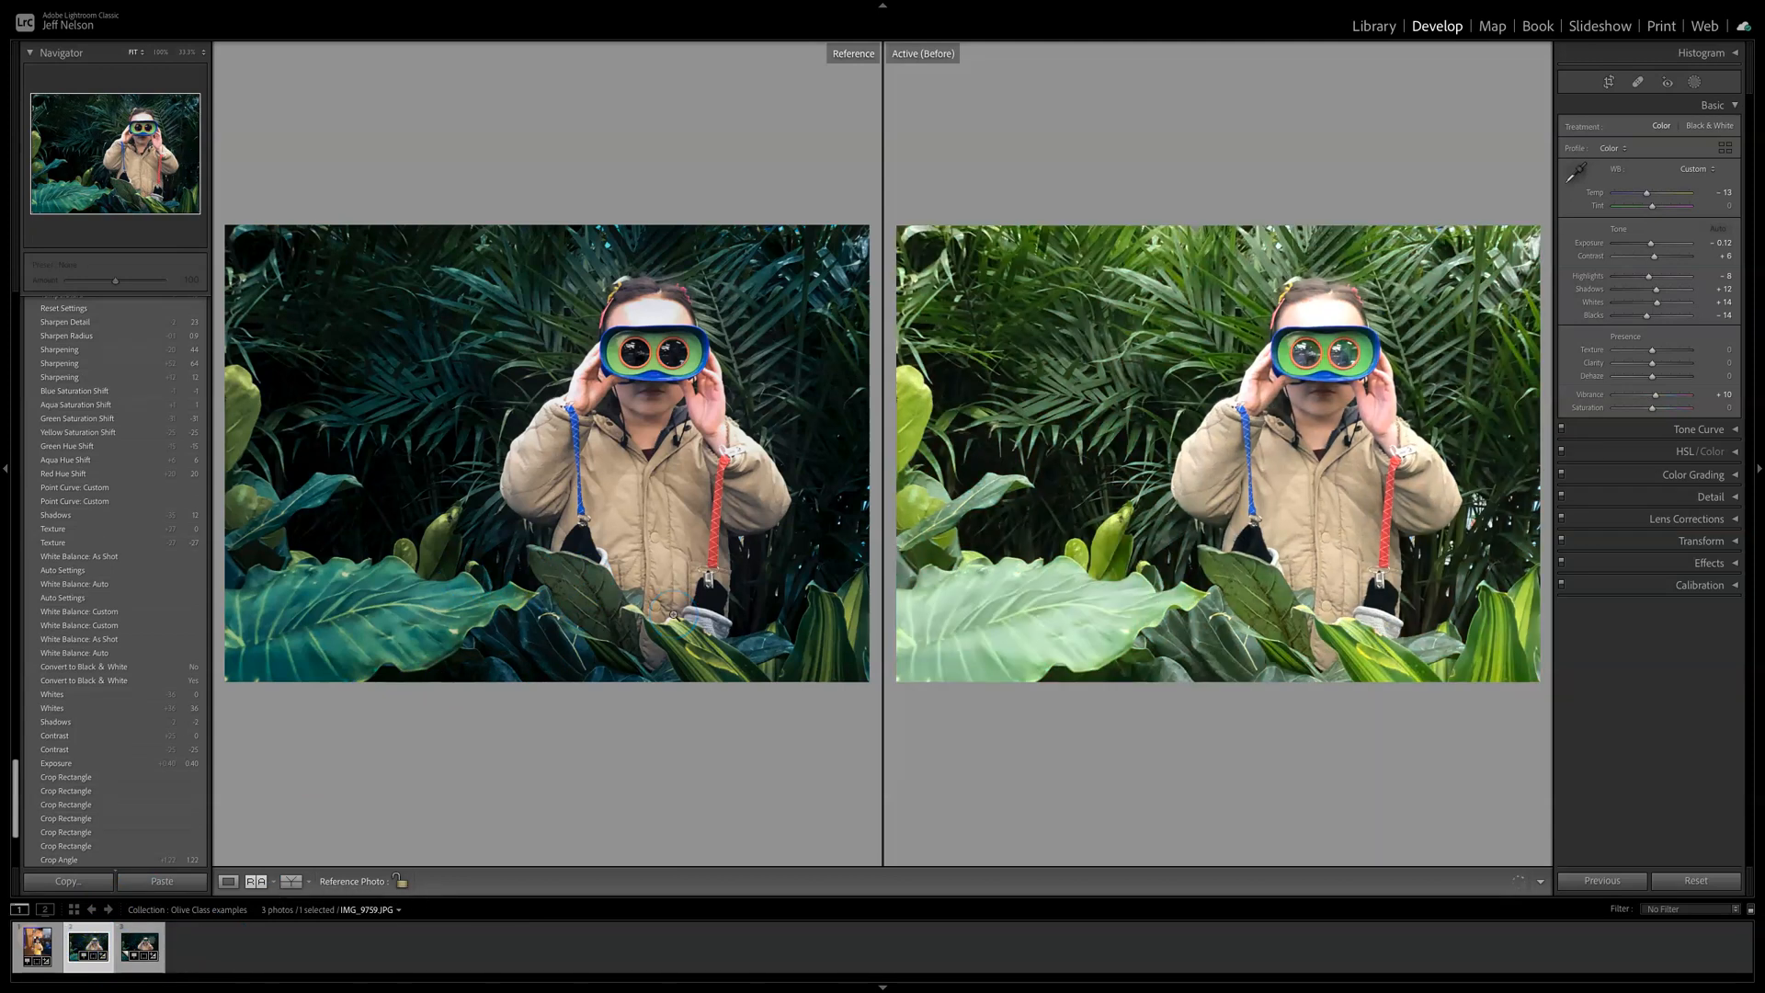
pyautogui.press('\\')
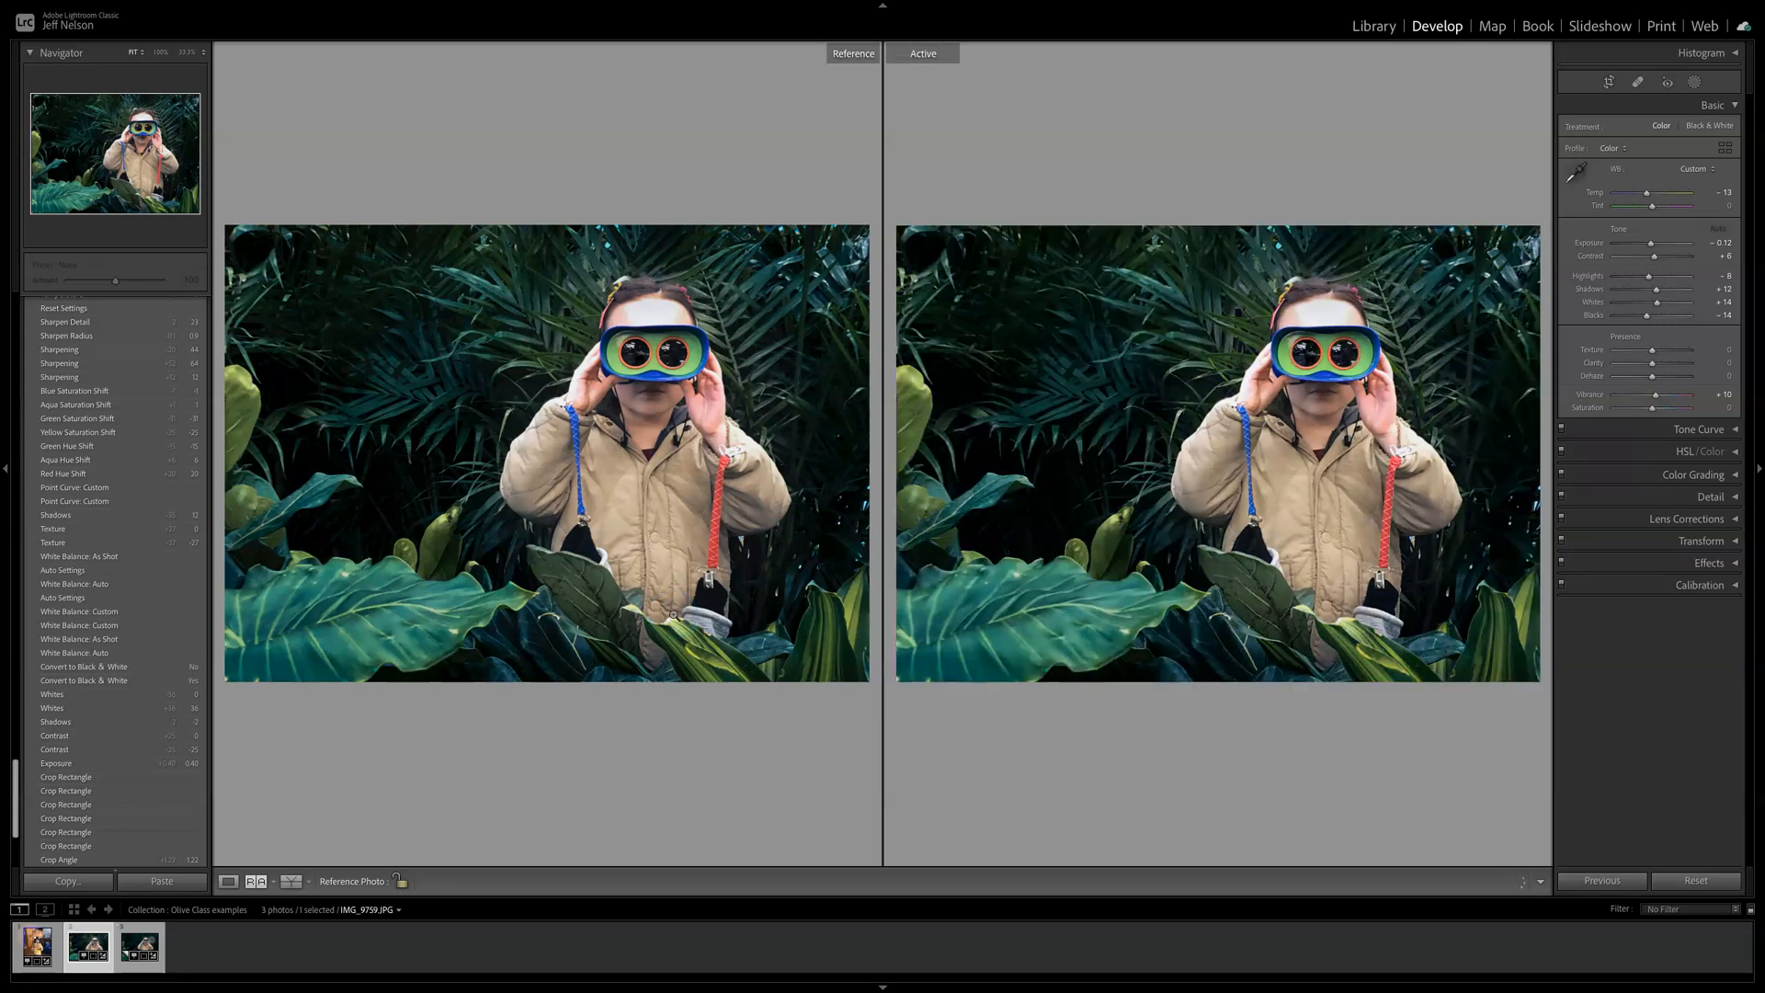